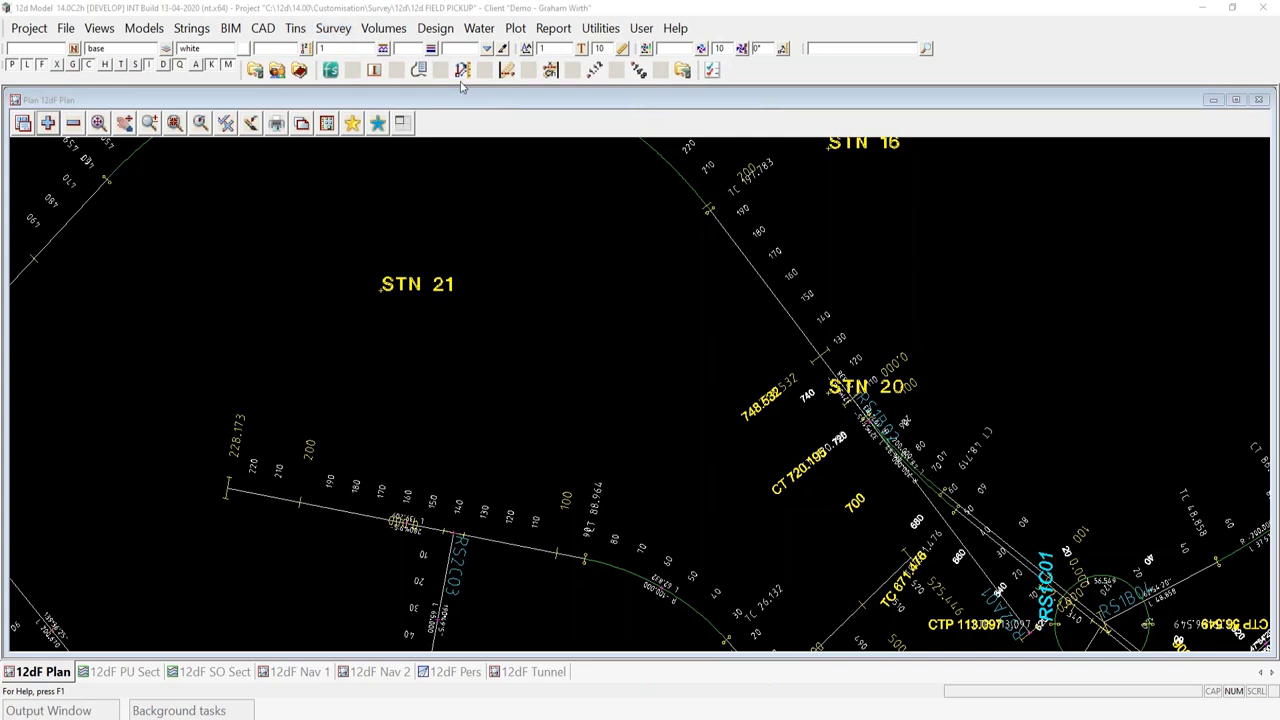
Start 12d Field with the last configuration on the TPS Simulator and save the project when reminded
{"action": "left_click", "coordinate": [330, 70]}
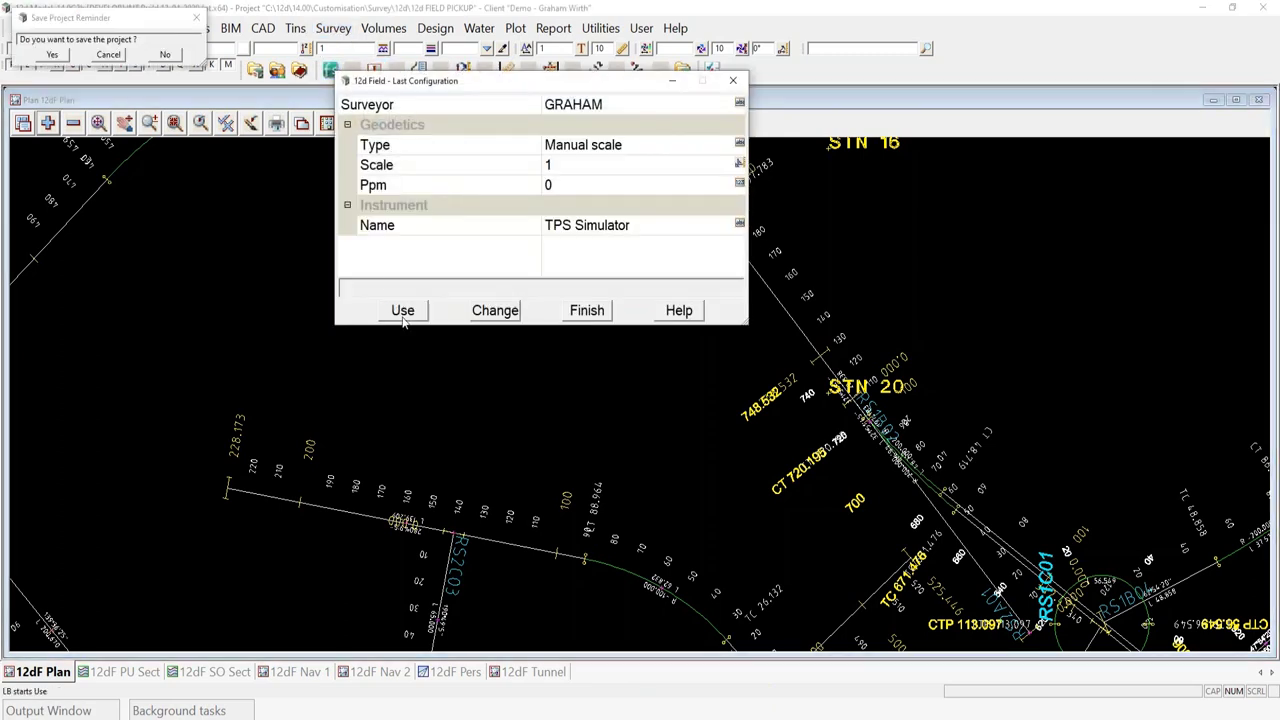
{"action": "left_click", "coordinate": [403, 311]}
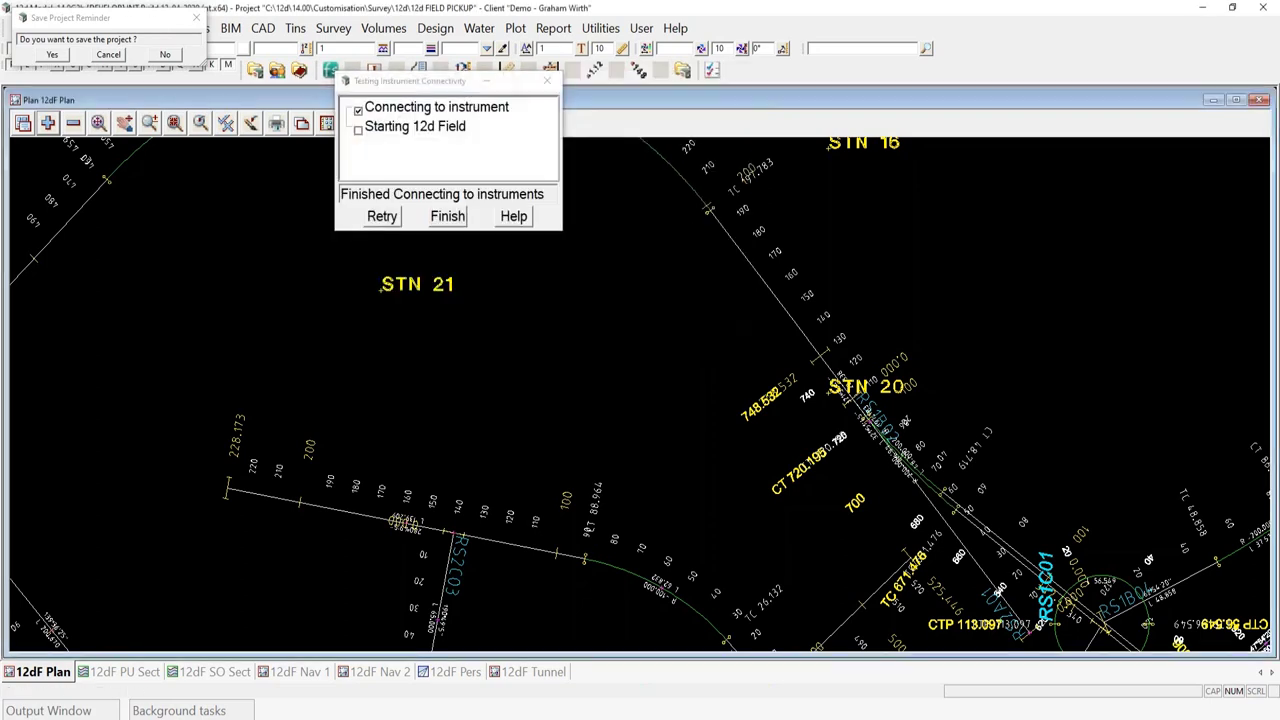
{"action": "left_click", "coordinate": [53, 56]}
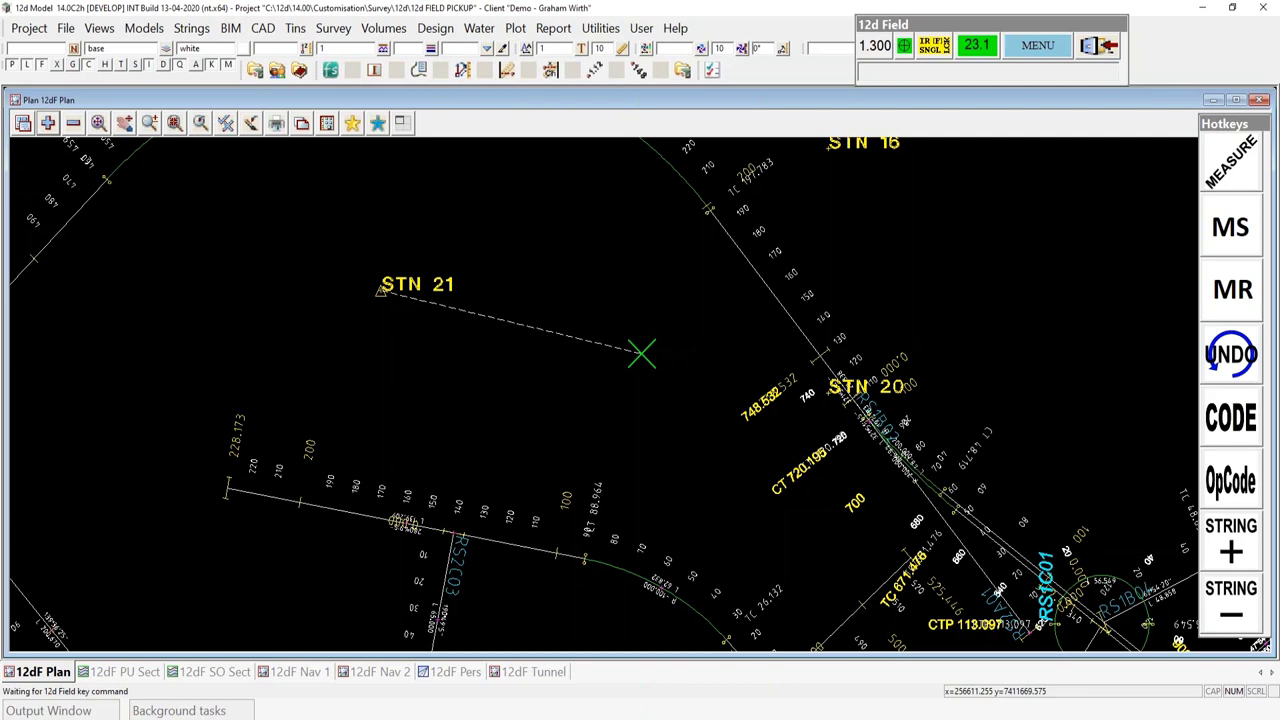
Open Basic Pickup in 12d Field and move its panel higher over the plan view
{"action": "left_click", "coordinate": [1036, 48]}
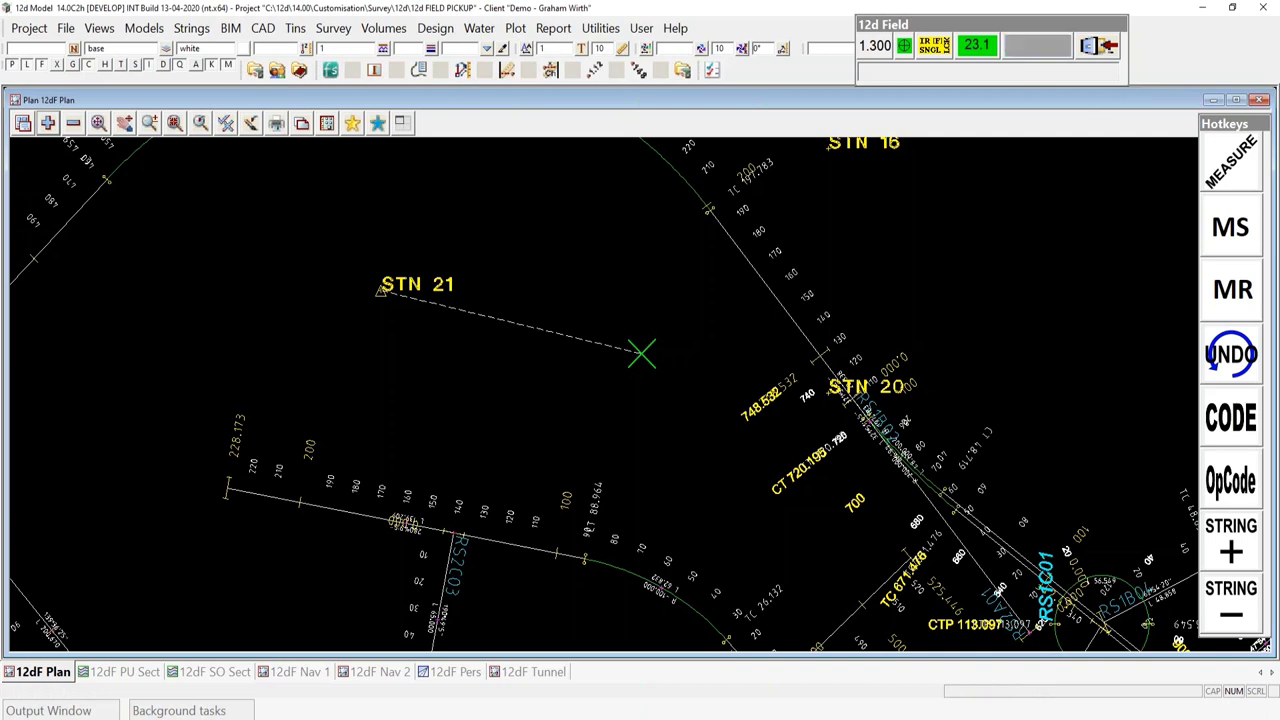
{"action": "left_click", "coordinate": [1047, 192]}
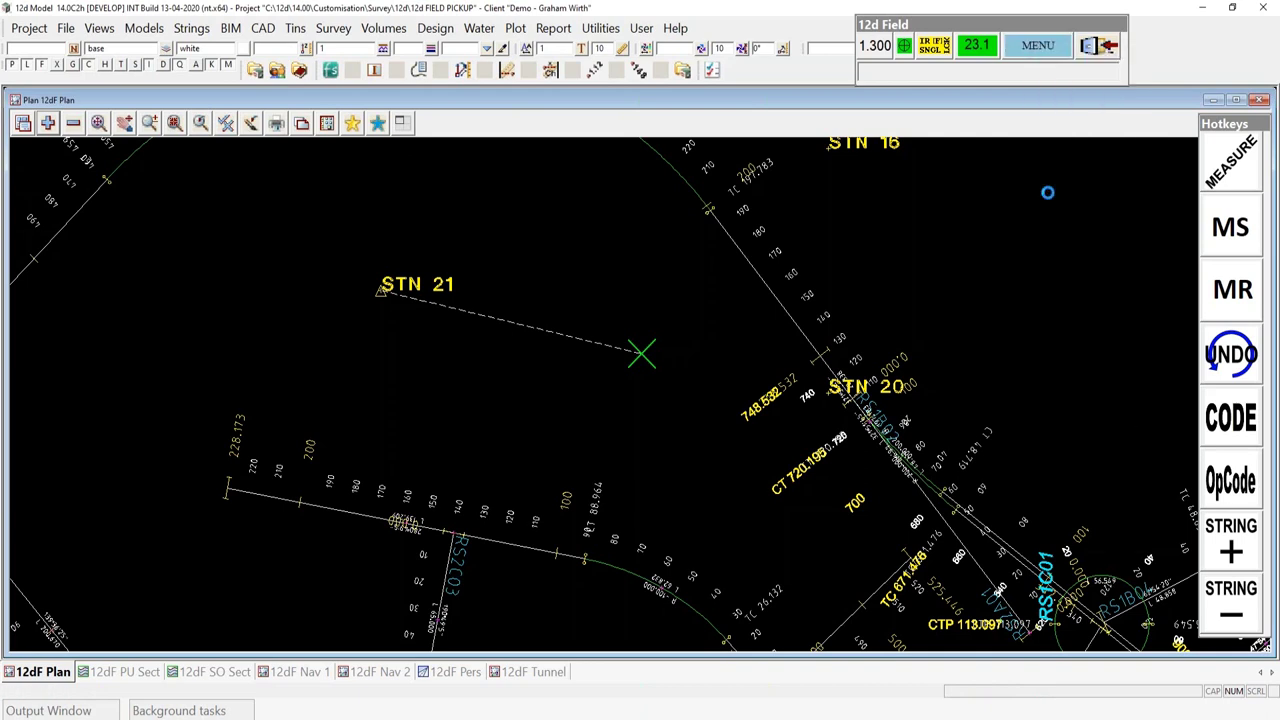
{"action": "left_click_drag", "start_coordinate": [1136, 210], "coordinate": [1060, 140]}
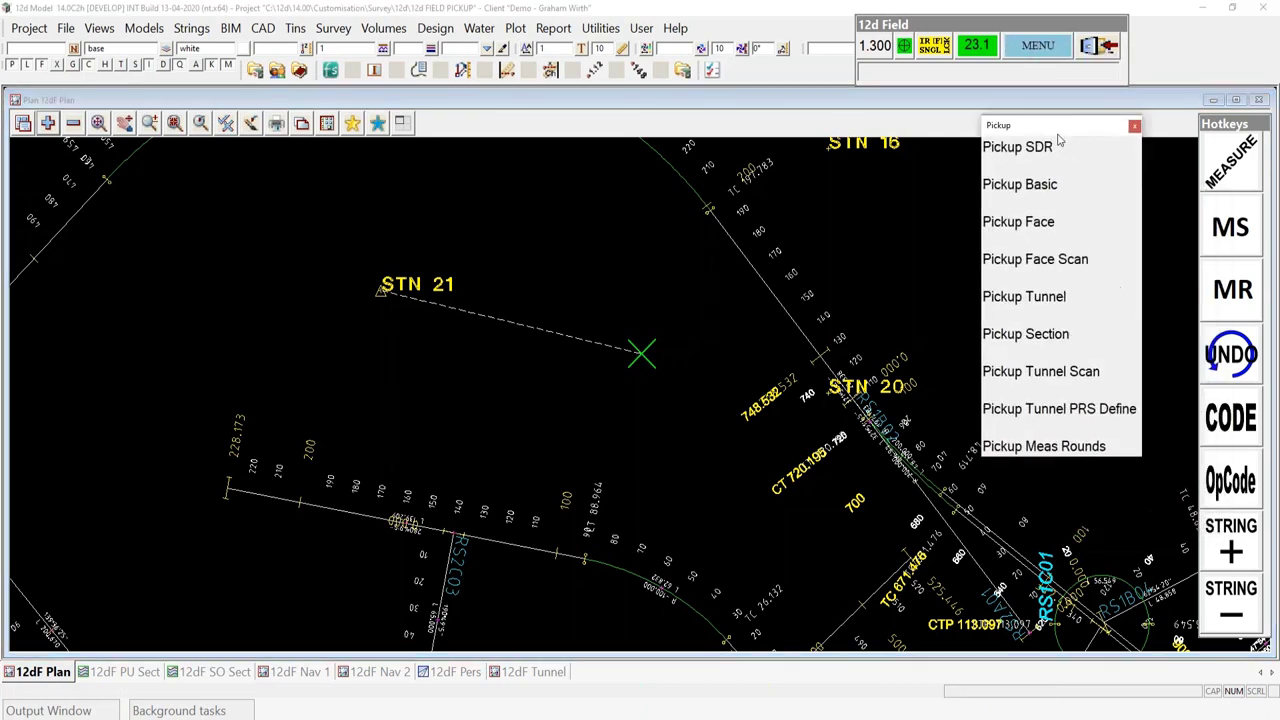
{"action": "left_click", "coordinate": [1052, 217]}
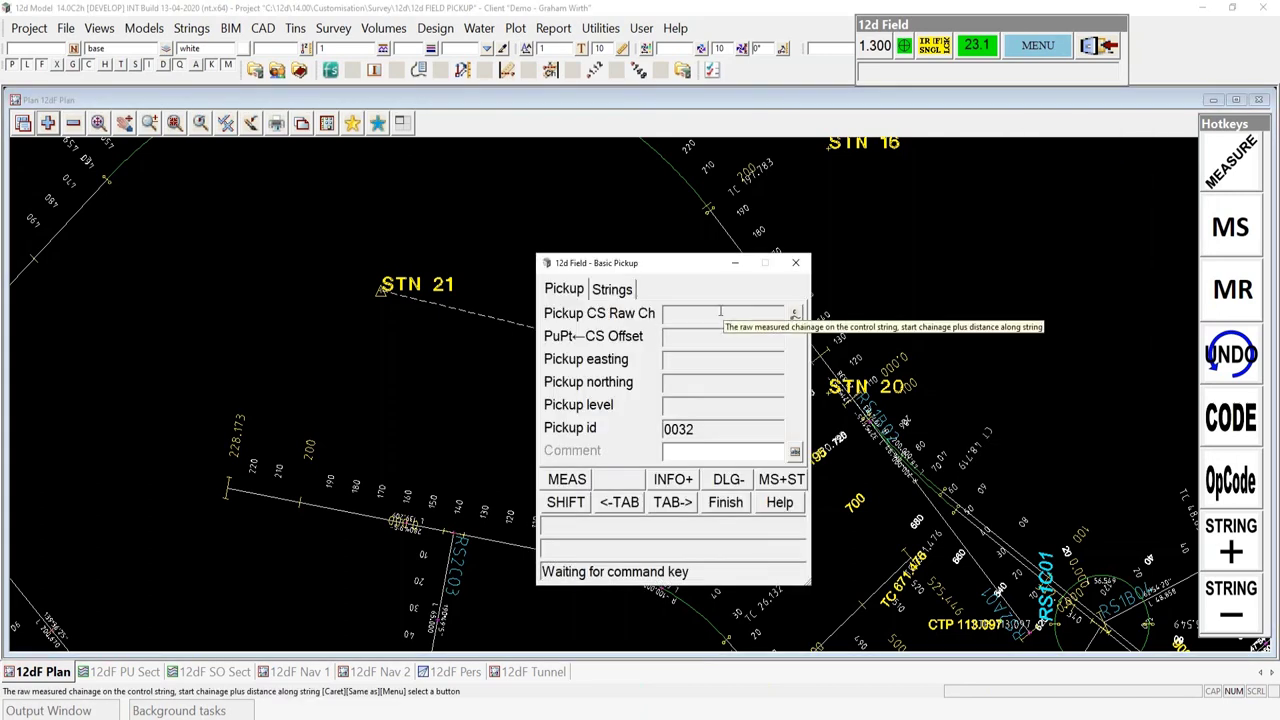
{"action": "left_click_drag", "start_coordinate": [665, 268], "coordinate": [665, 147]}
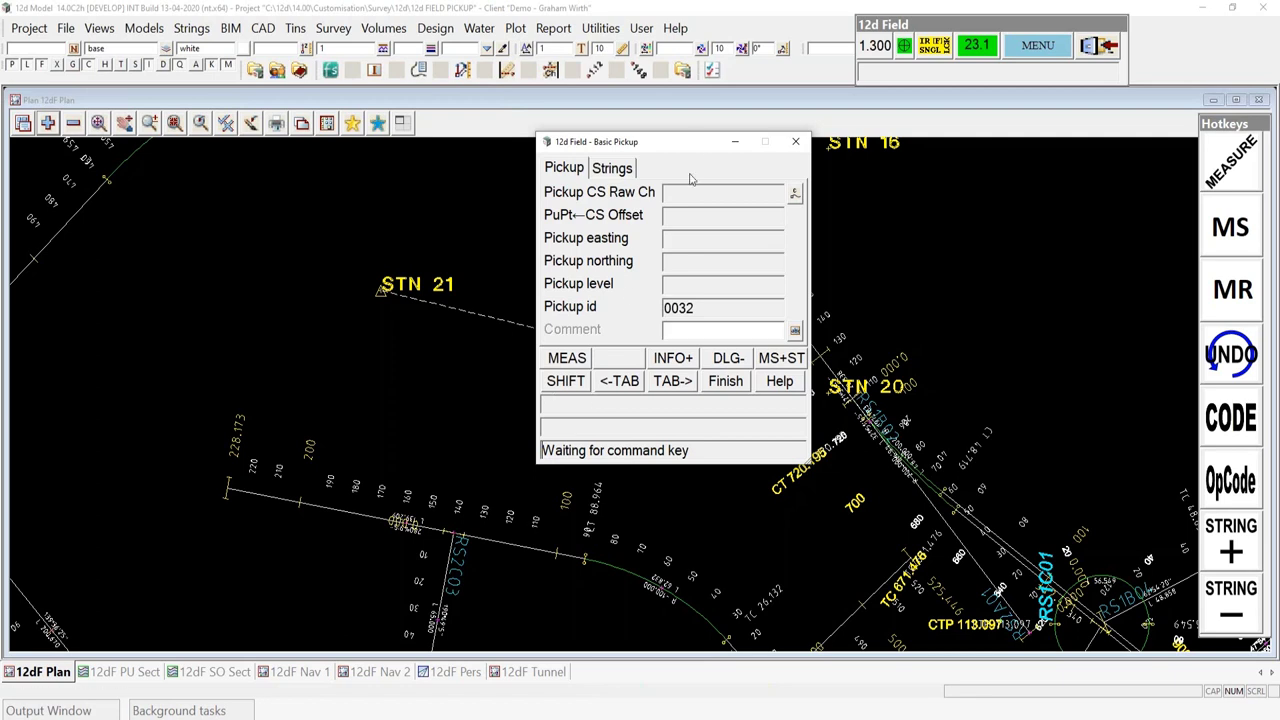
Open the Store Point Setup and Store Point Names panels and arrange Names and the 12d Field toolbar clear of the others
{"action": "left_click", "coordinate": [1038, 45]}
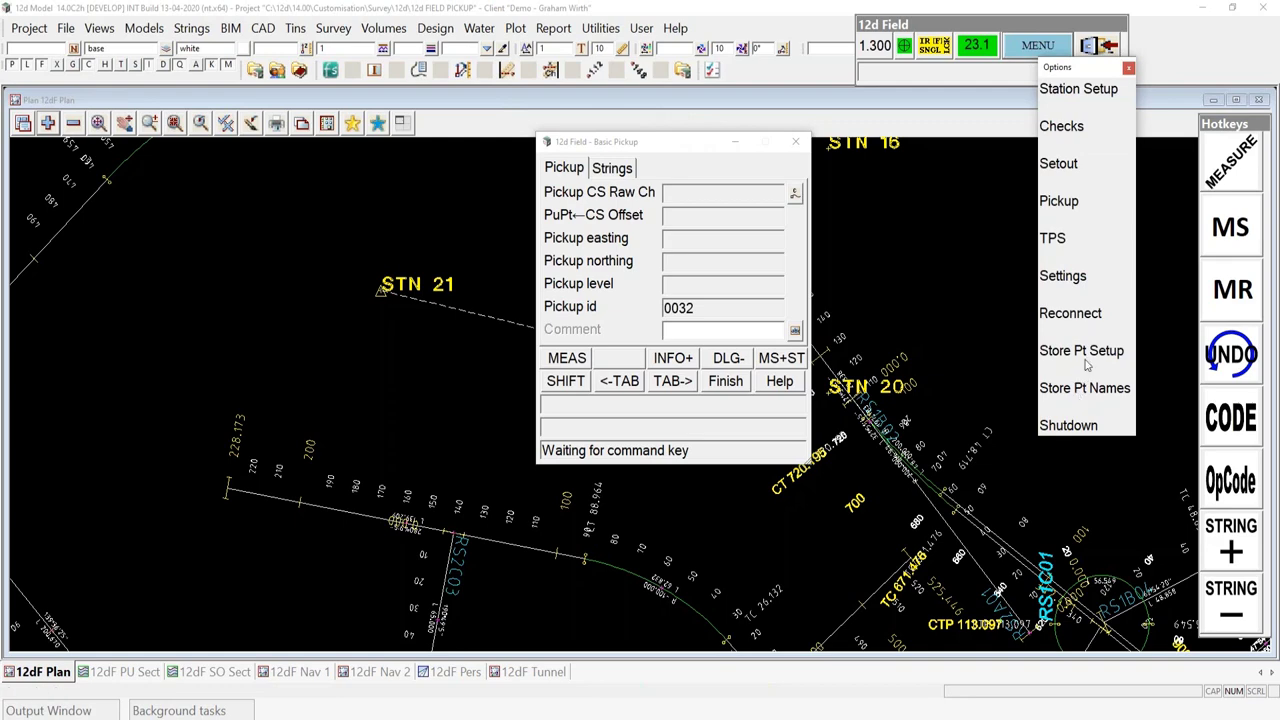
{"action": "left_click", "coordinate": [1088, 350]}
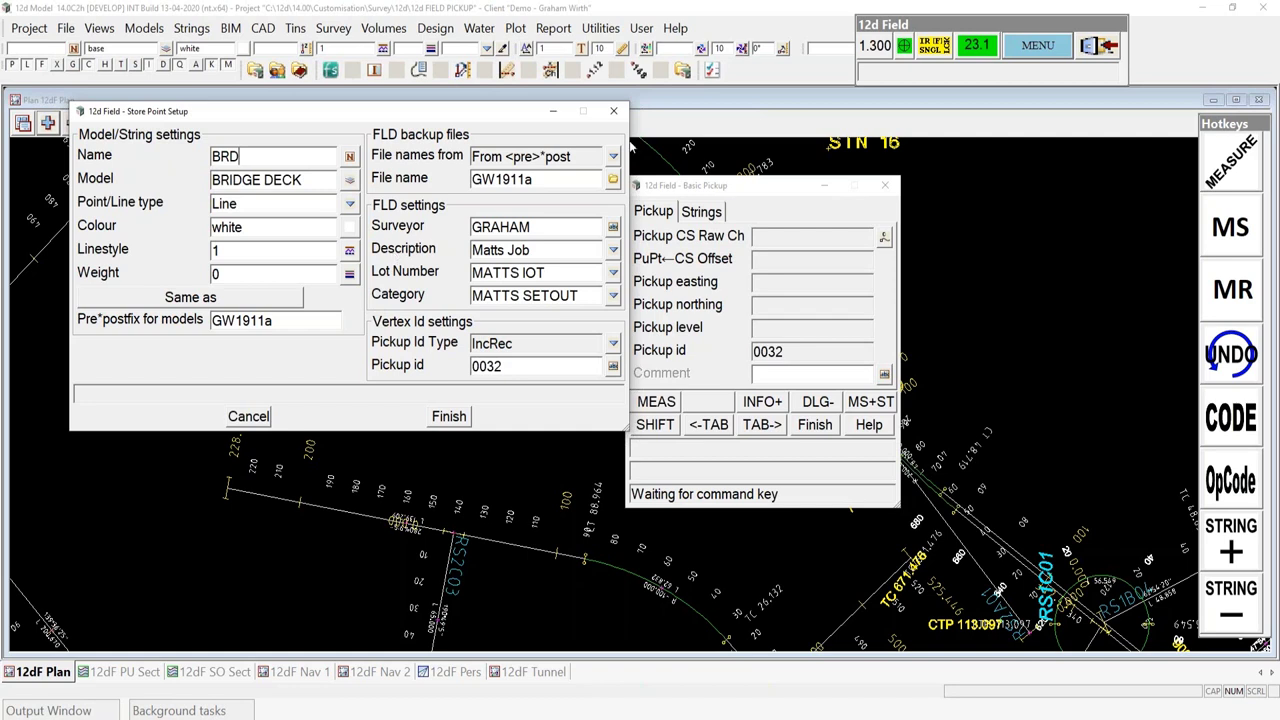
{"action": "left_click", "coordinate": [1038, 48]}
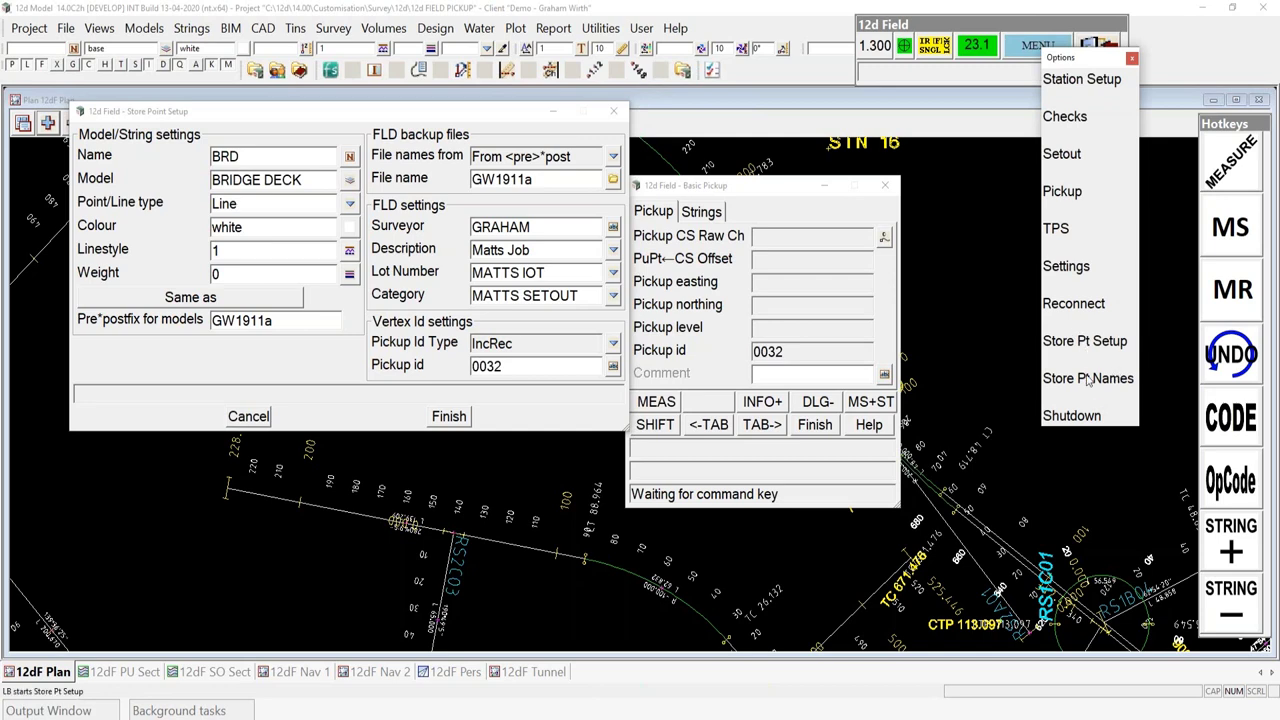
{"action": "left_click", "coordinate": [1088, 379]}
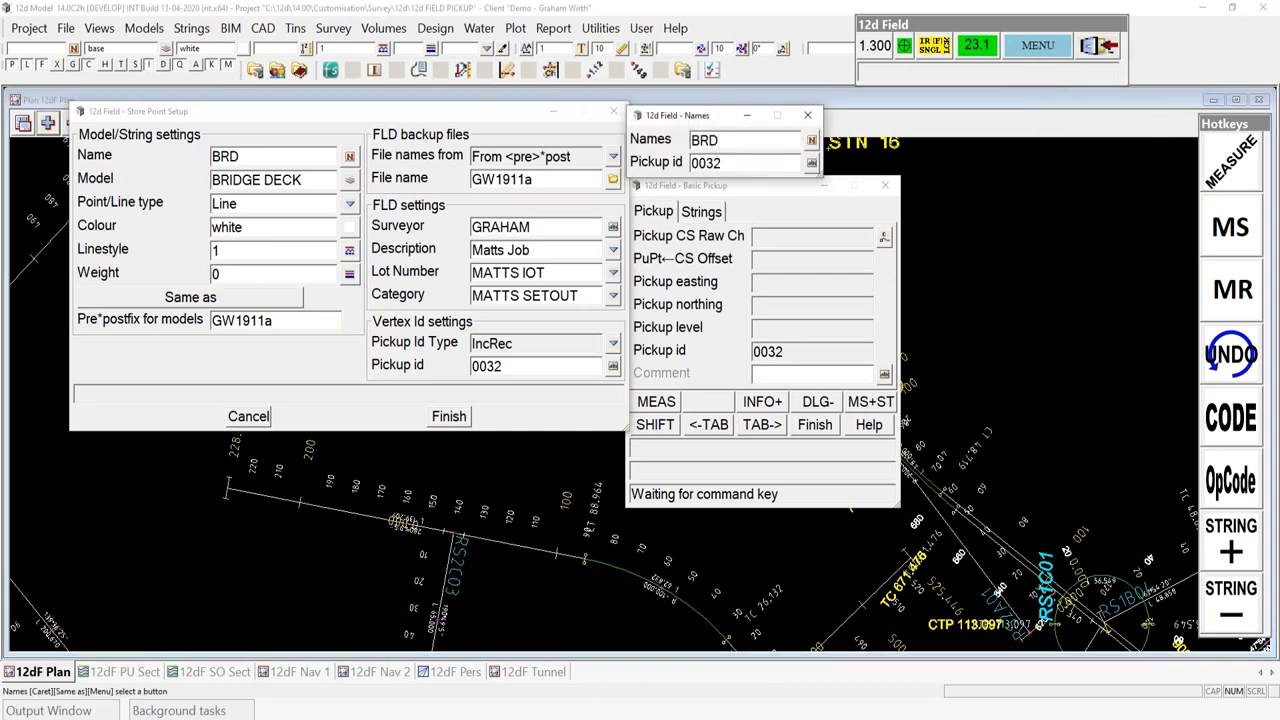
{"action": "left_click_drag", "start_coordinate": [716, 121], "coordinate": [737, 53]}
{"action": "left_click_drag", "start_coordinate": [885, 22], "coordinate": [889, 45]}
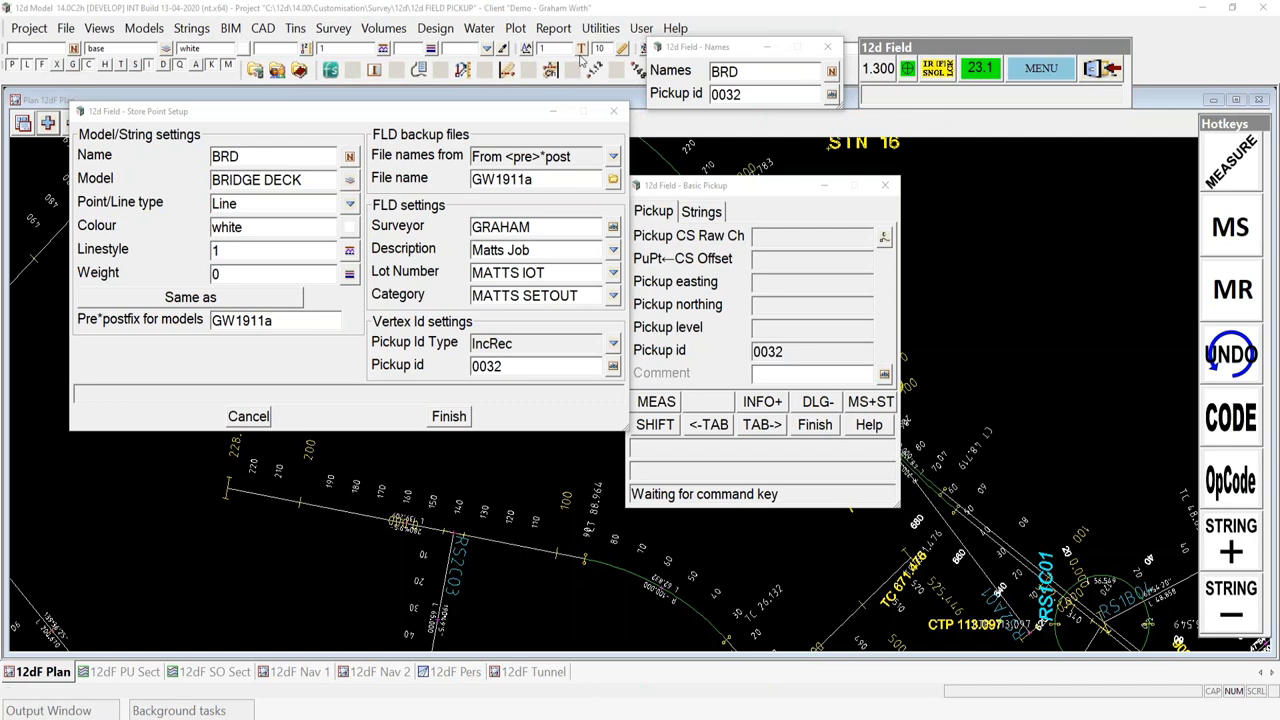
Close the Names panel and finish the Store Point Setup, leaving the plan view clear
{"action": "left_click", "coordinate": [1040, 68]}
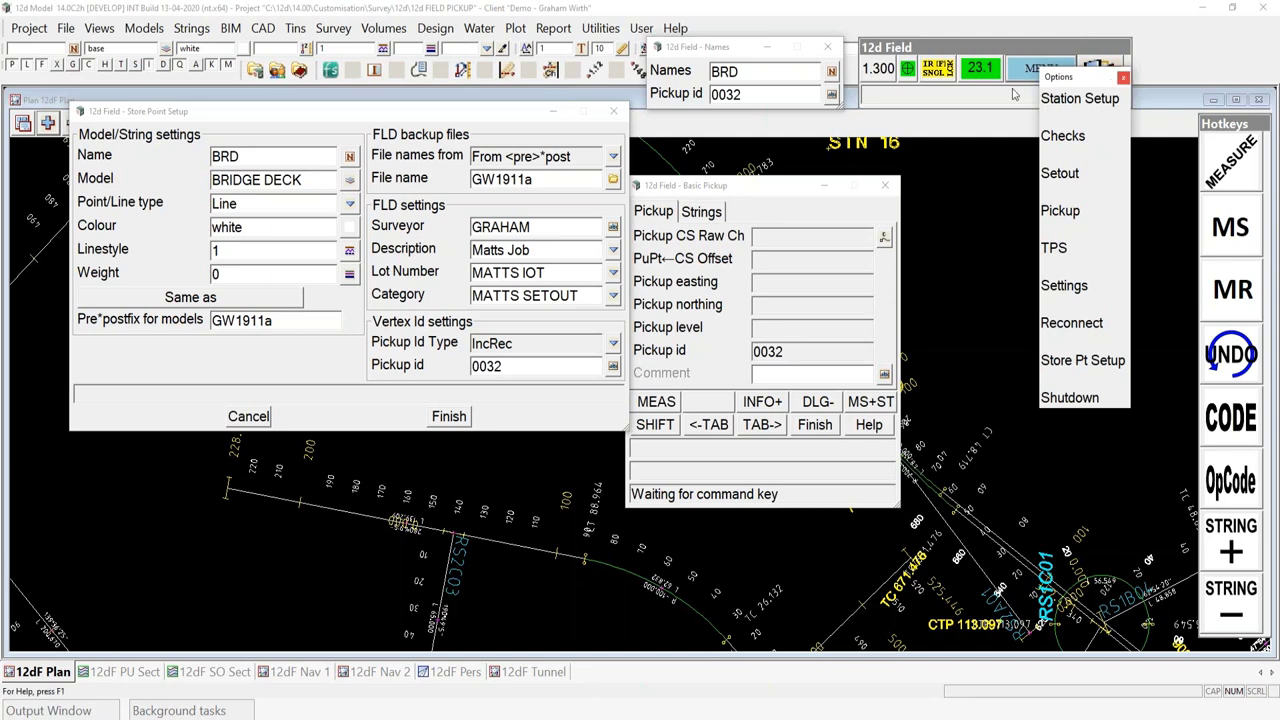
{"action": "left_click", "coordinate": [1123, 77]}
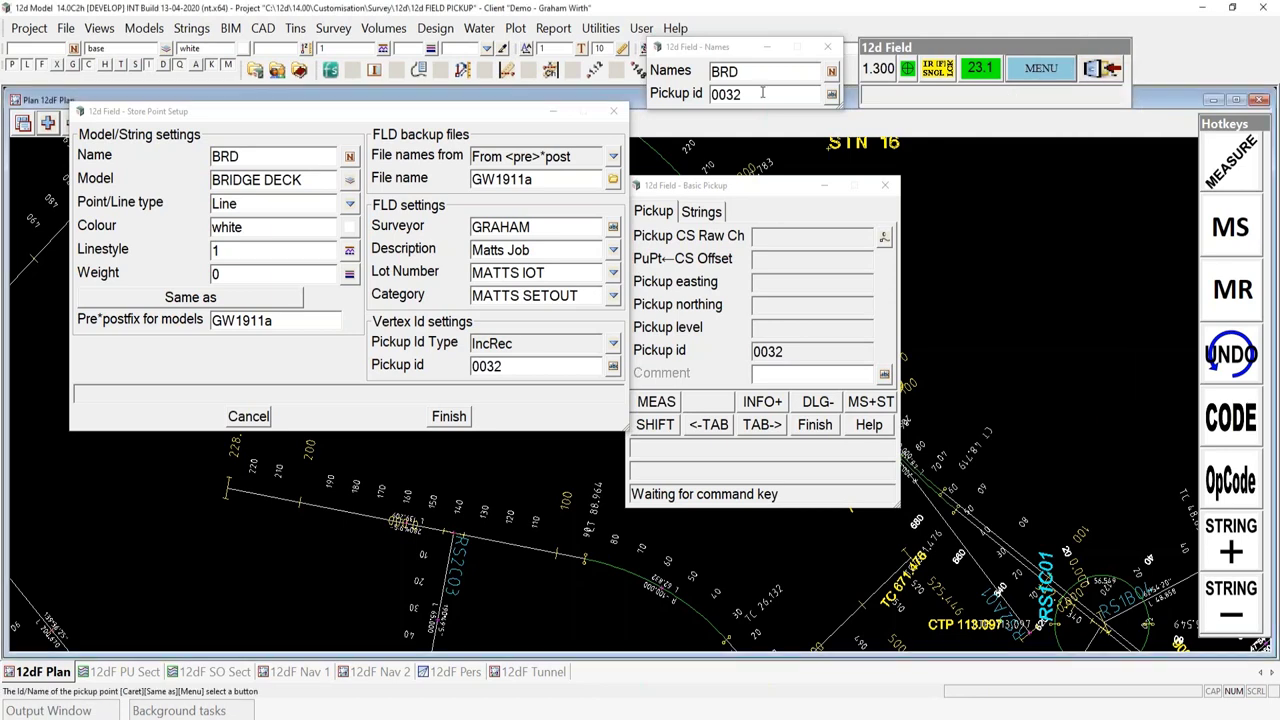
{"action": "left_click", "coordinate": [830, 47]}
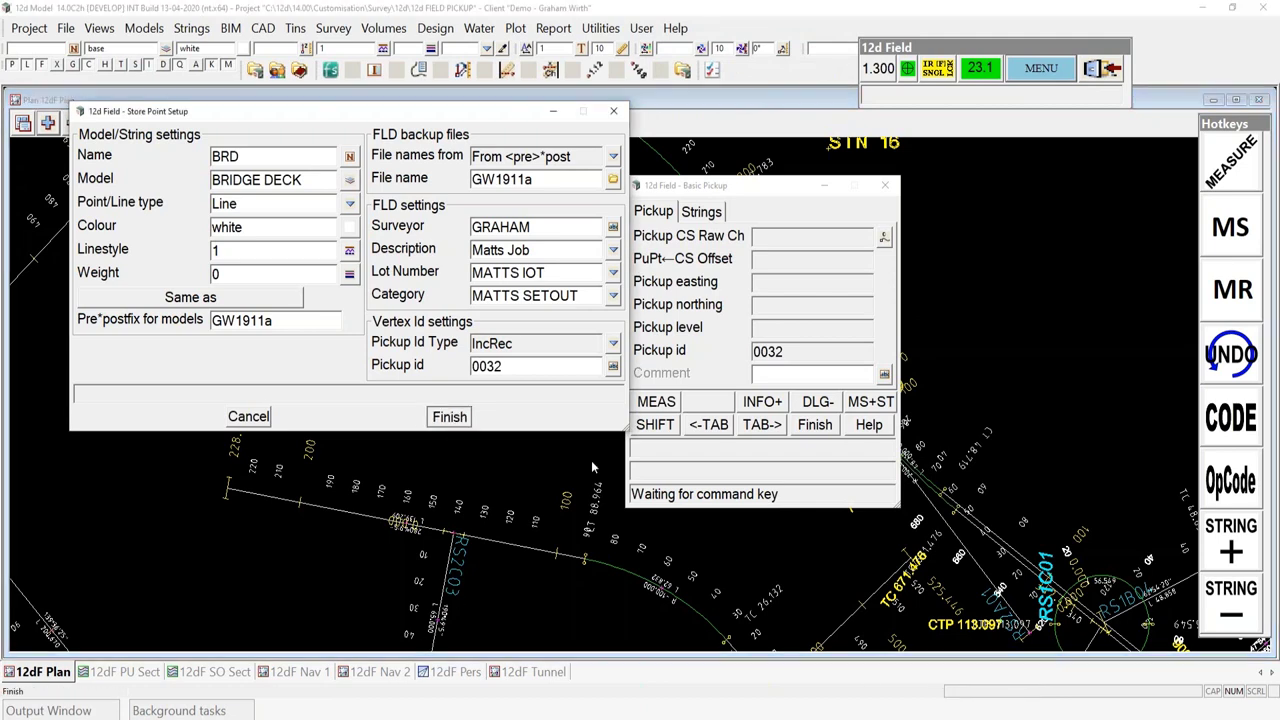
{"action": "left_click", "coordinate": [451, 421]}
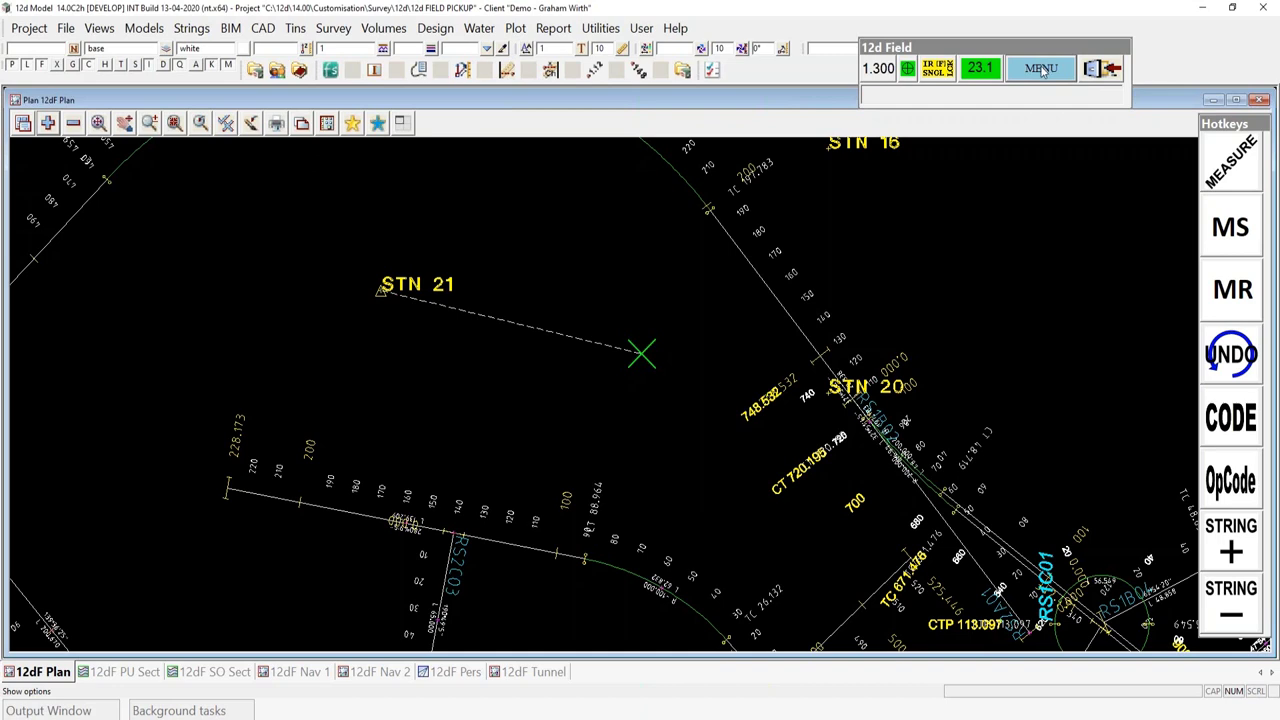
Review the General and GUI pickup options in the 12d Field settings, then finish the settings dialog
{"action": "left_click", "coordinate": [1043, 69]}
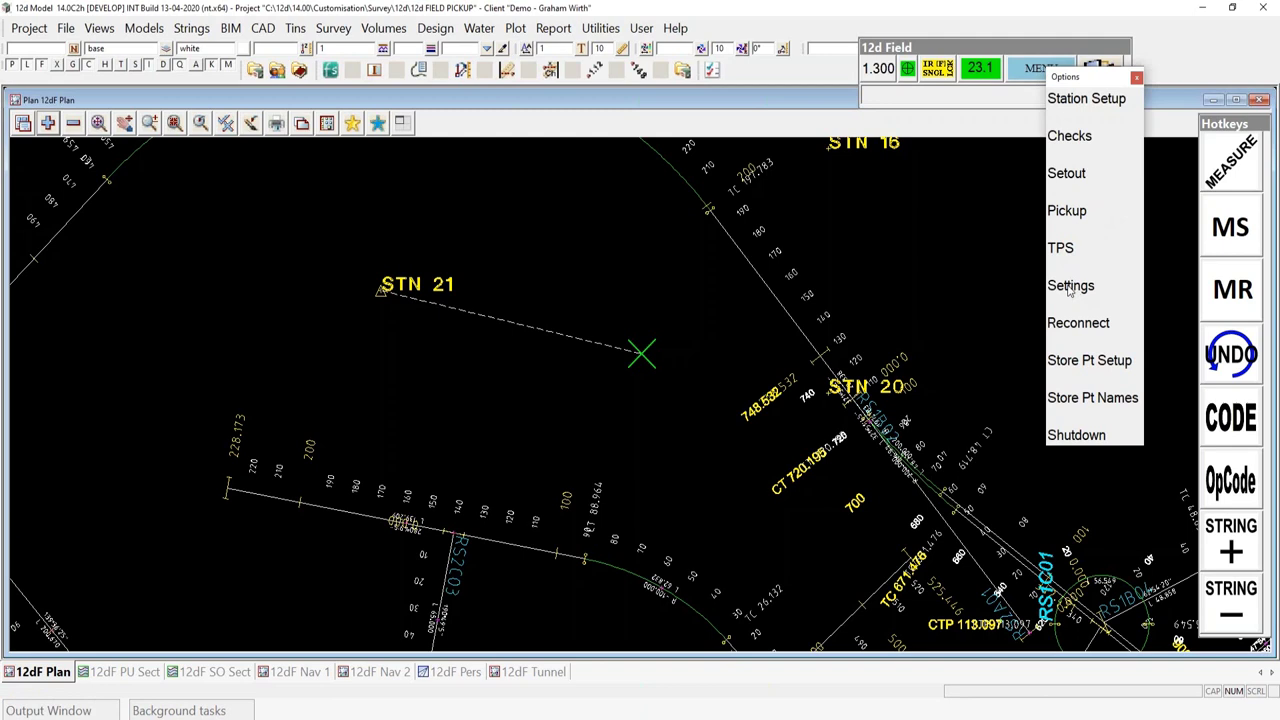
{"action": "left_click", "coordinate": [1070, 285]}
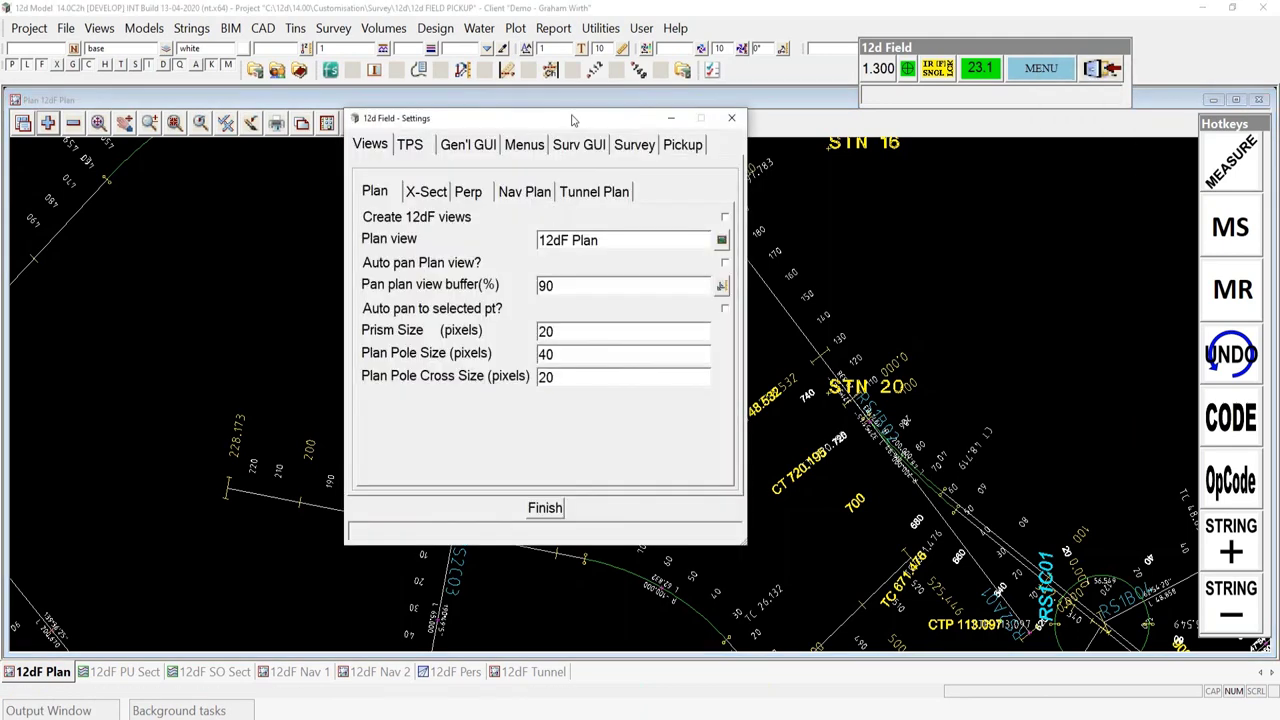
{"action": "left_click_drag", "start_coordinate": [532, 123], "coordinate": [540, 157]}
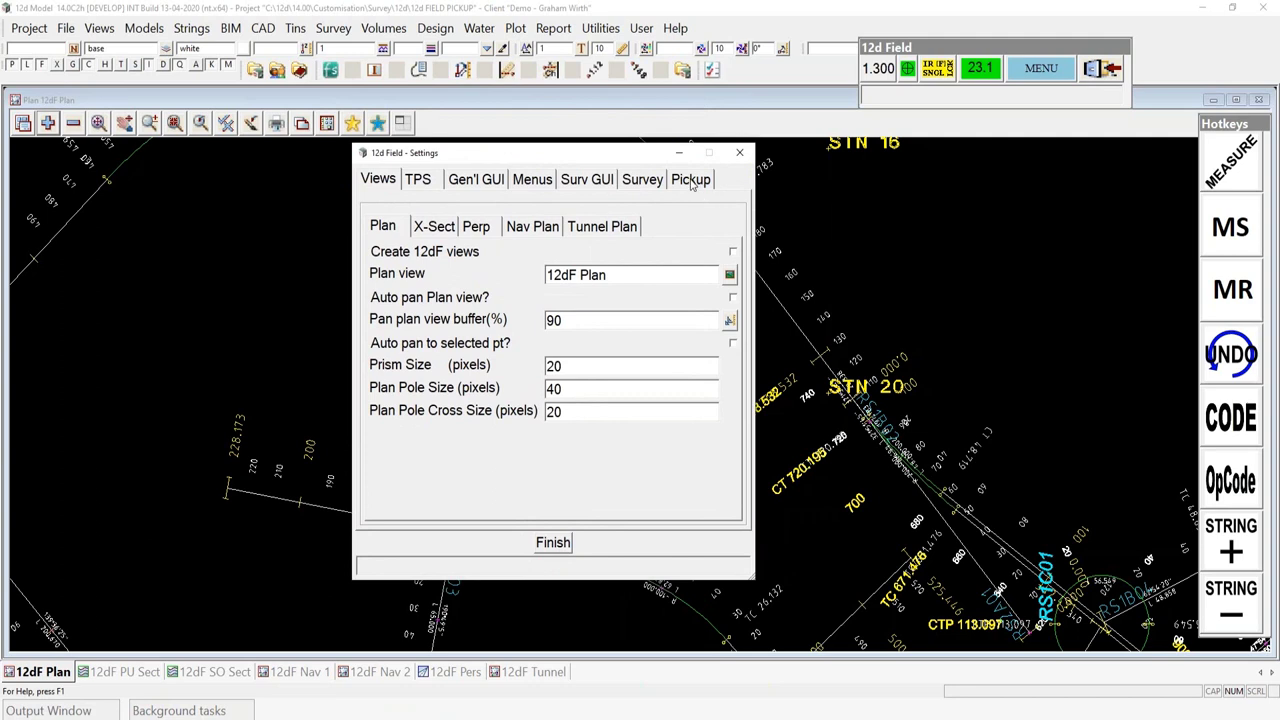
{"action": "left_click", "coordinate": [692, 180]}
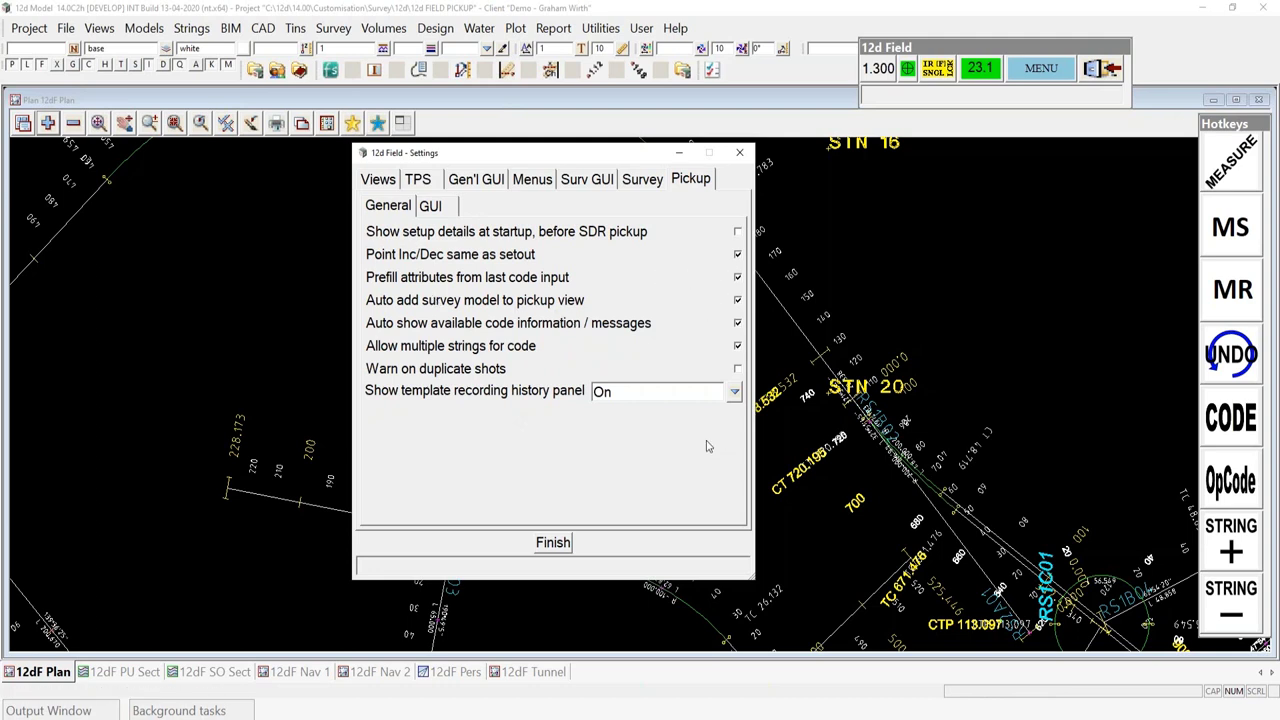
{"action": "left_click", "coordinate": [432, 206]}
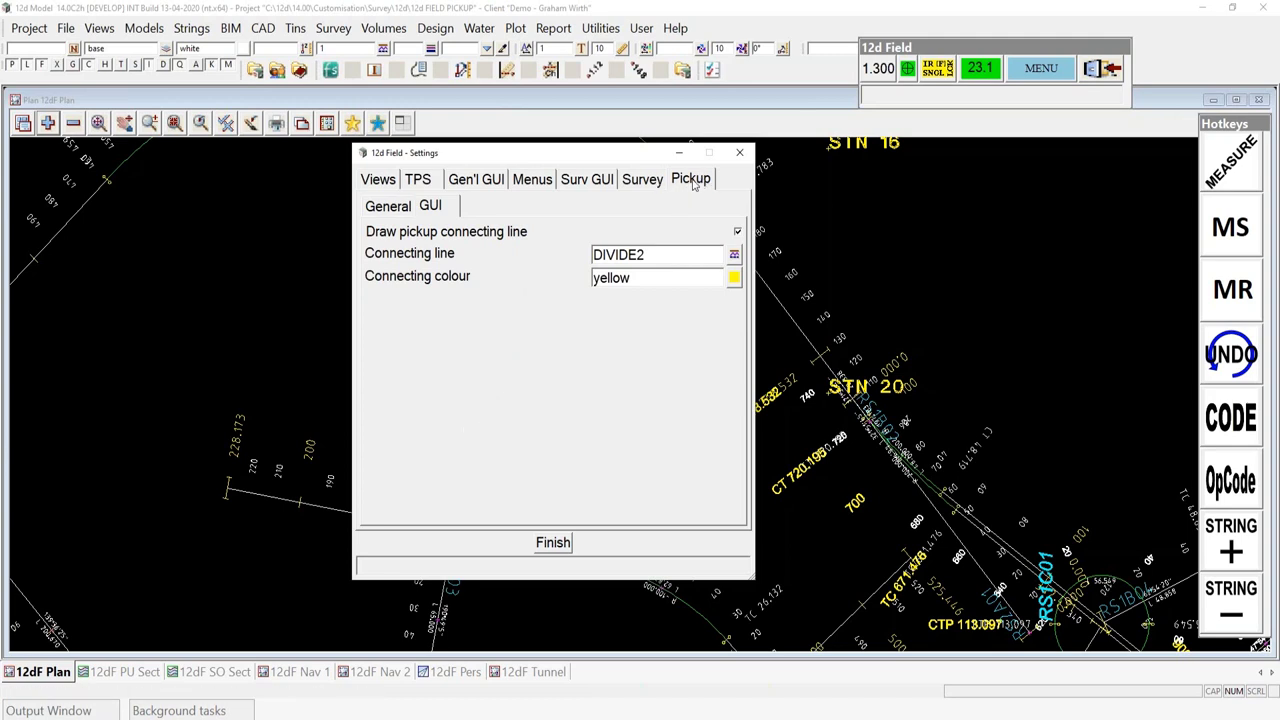
{"action": "left_click", "coordinate": [552, 545]}
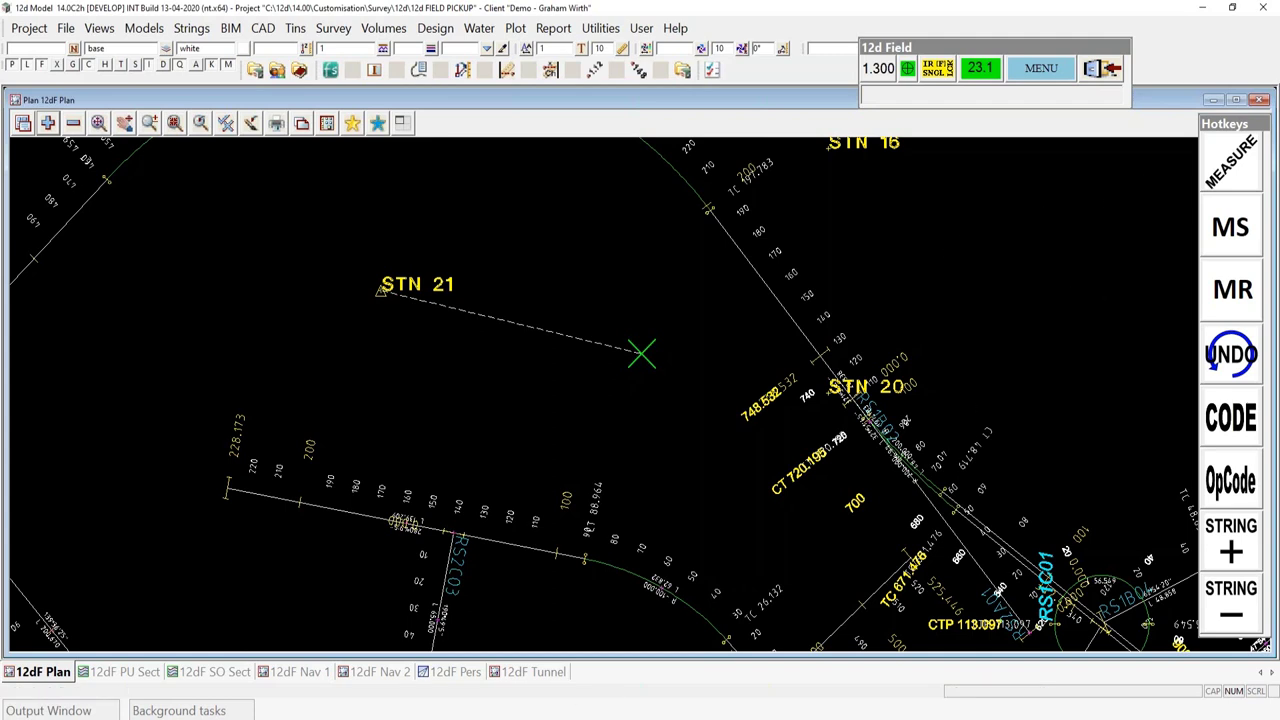
Switch to Notepad to view the button layout file 12DF_SDR_PICKUP_PANEL_BUTTON_LAYOUT.4D
{"action": "mouse_move", "coordinate": [605, 716]}
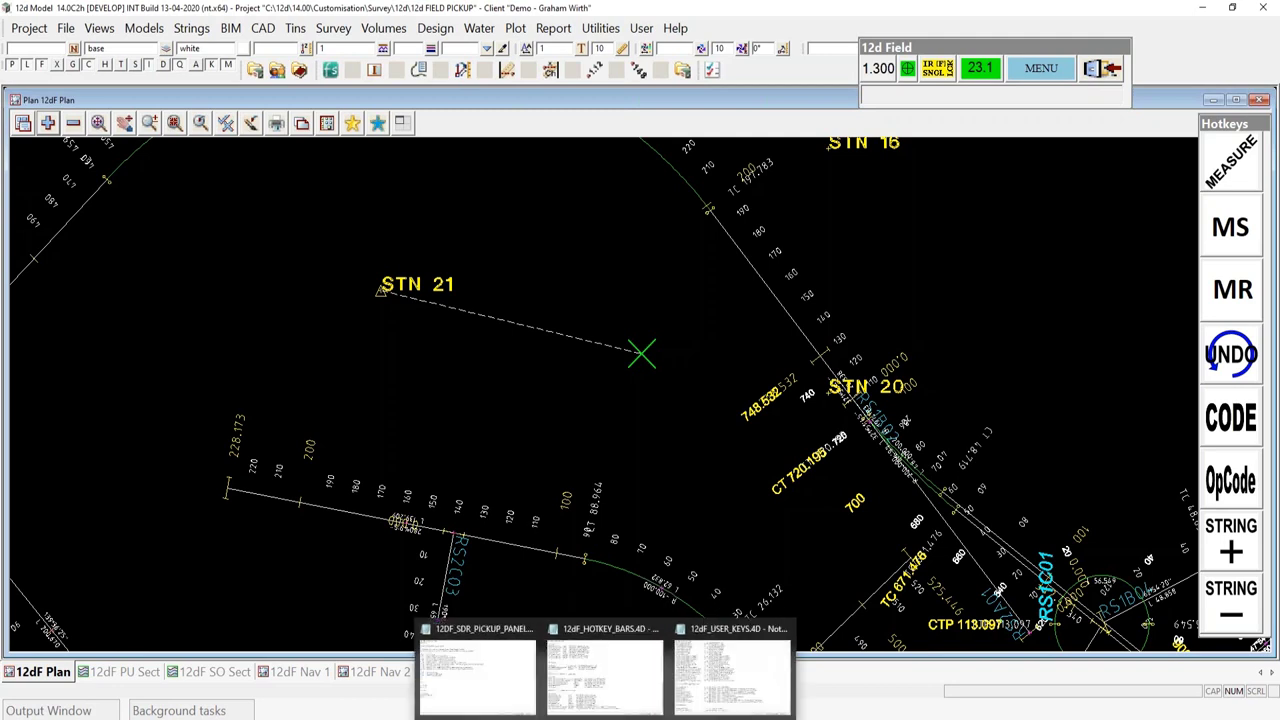
{"action": "left_click", "coordinate": [500, 706]}
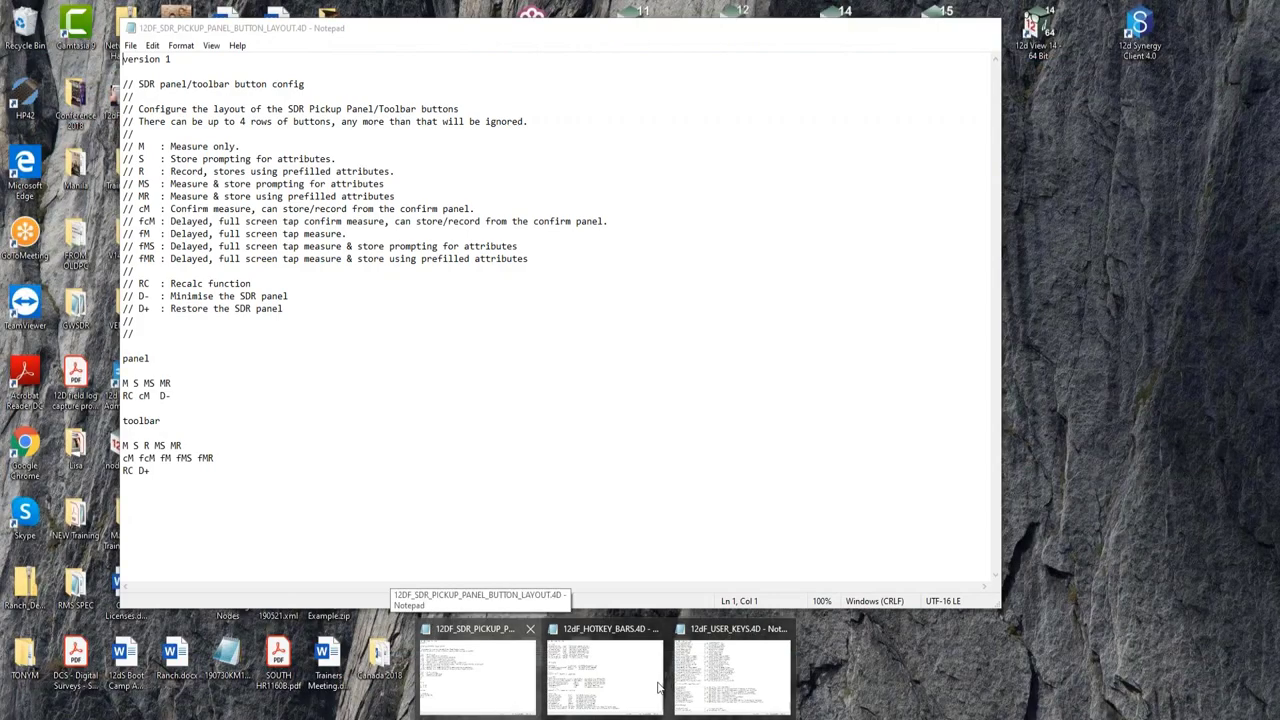
{"action": "mouse_move", "coordinate": [745, 710]}
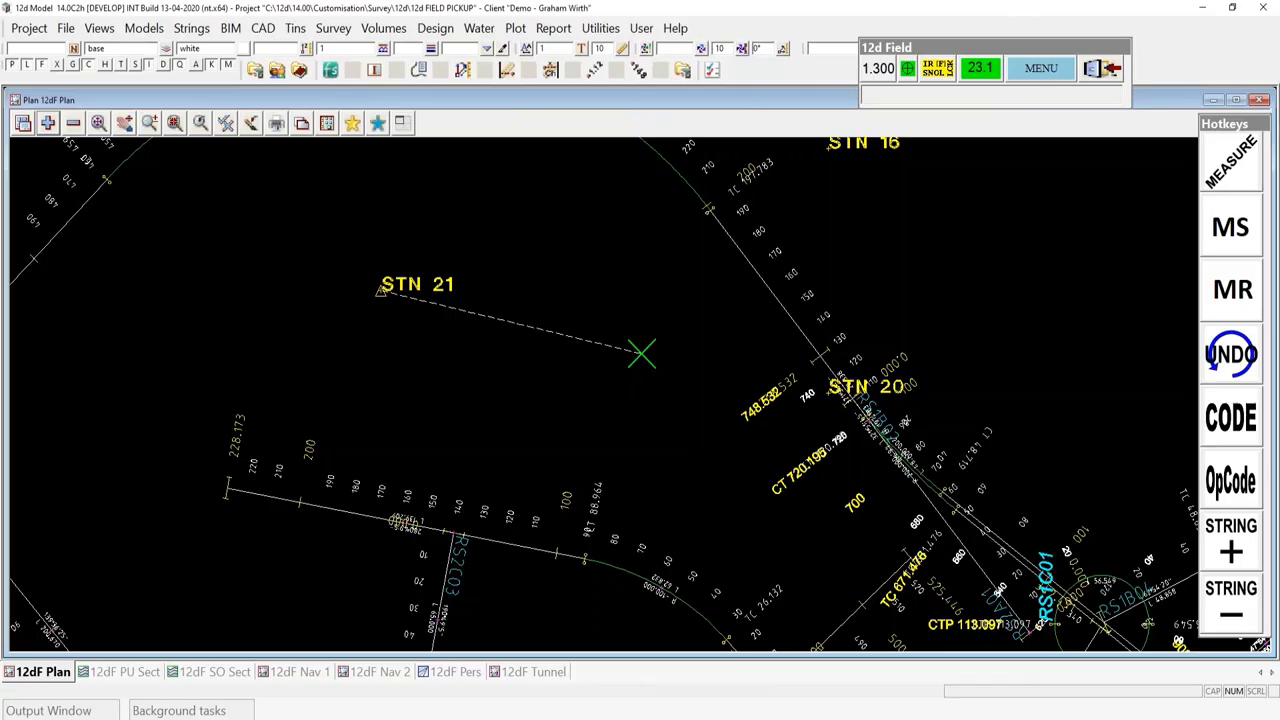
Switch to File Explorer, look through the files in the 12d survey folder, and minimise the window
{"action": "left_click", "coordinate": [310, 718]}
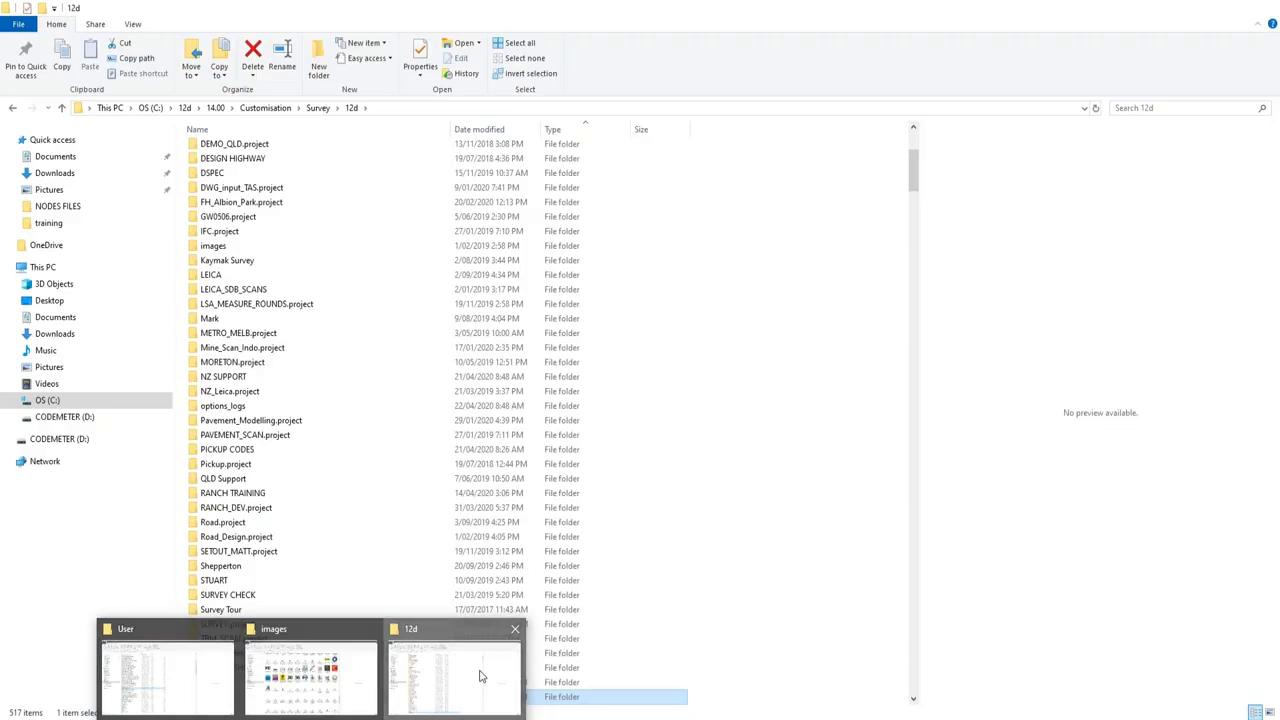
{"action": "left_click", "coordinate": [480, 676]}
{"action": "left_click_drag", "start_coordinate": [913, 168], "coordinate": [896, 315]}
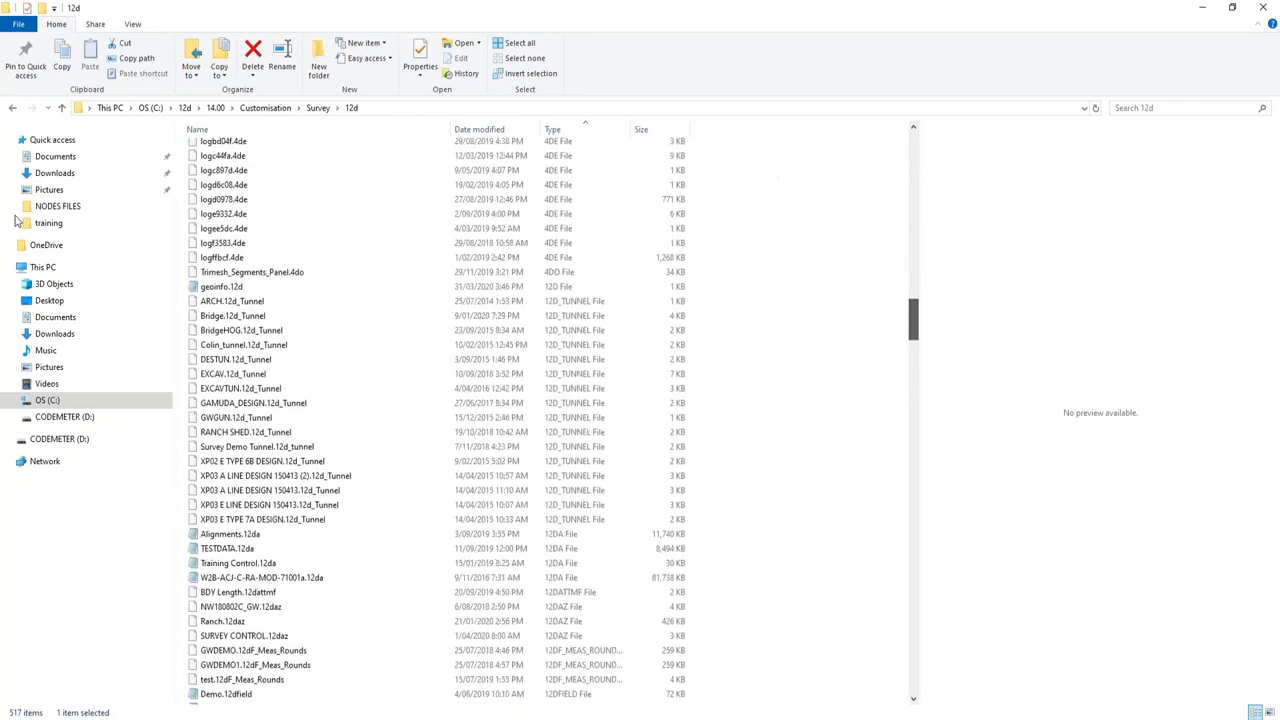
{"action": "left_click", "coordinate": [1202, 7]}
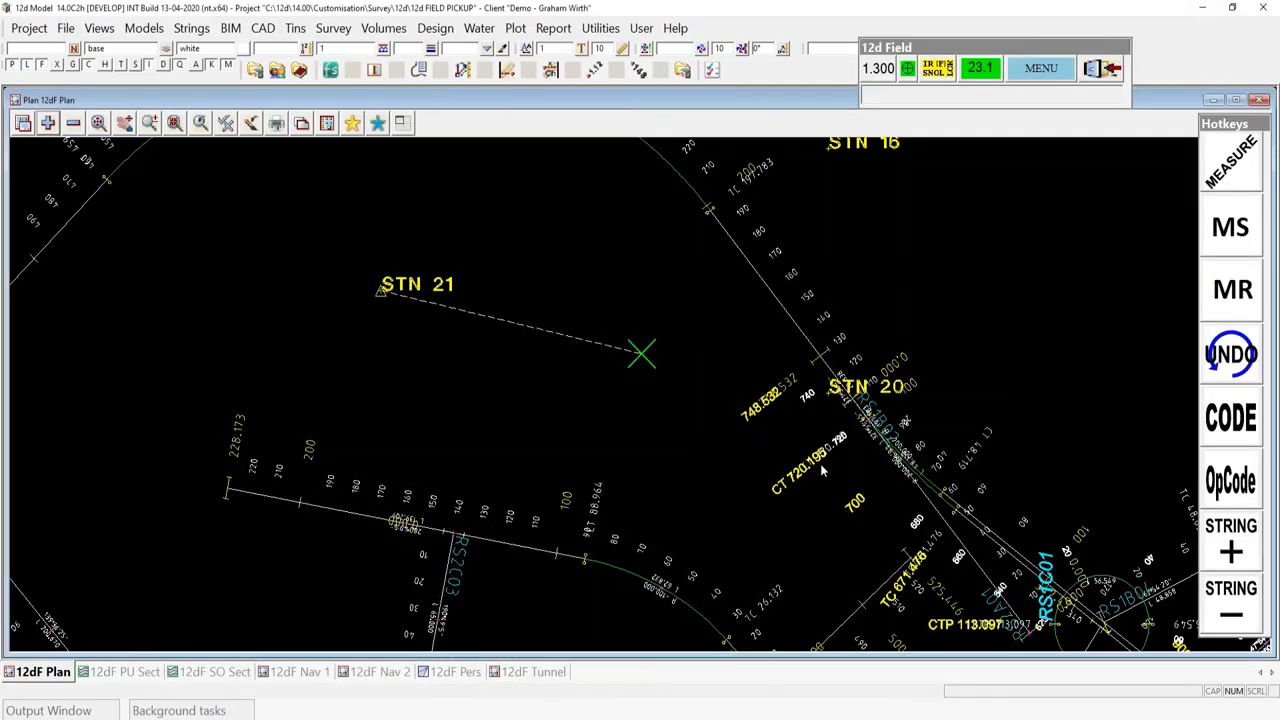
Start the SDR pickup function in 12d Field and check the available actions, keeping Create as the action
{"action": "left_click", "coordinate": [1040, 70]}
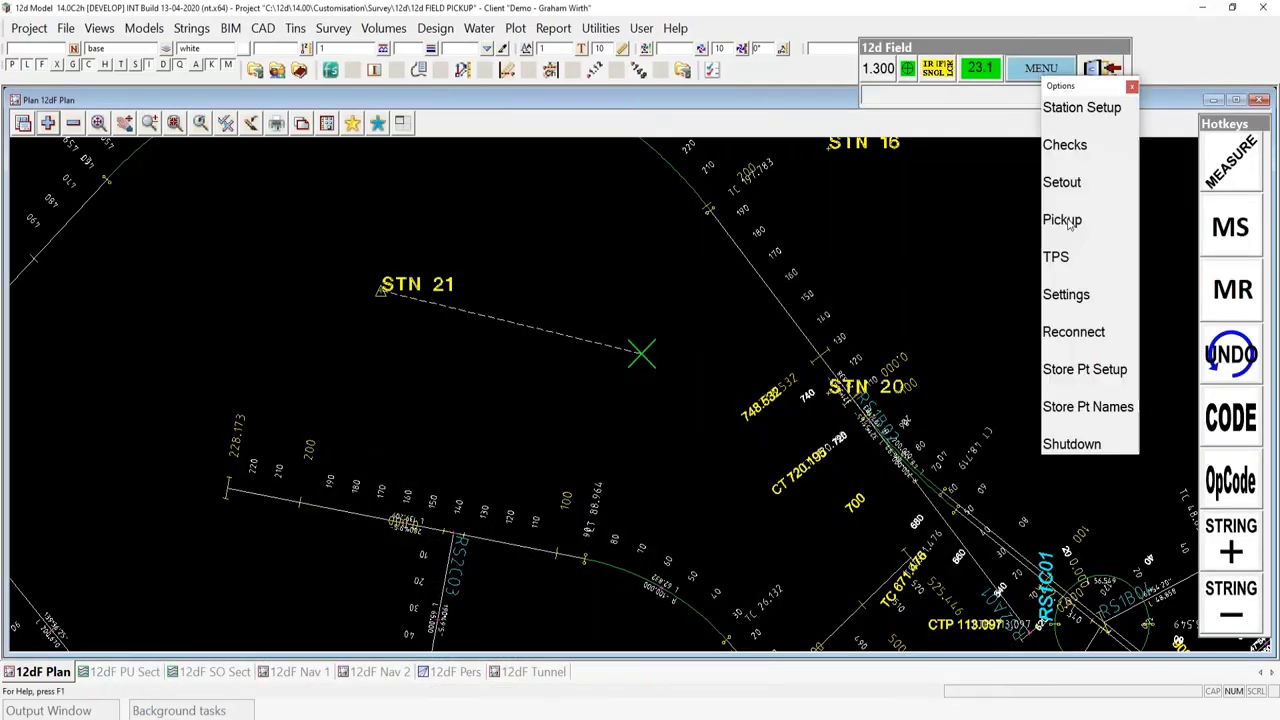
{"action": "left_click", "coordinate": [1062, 220]}
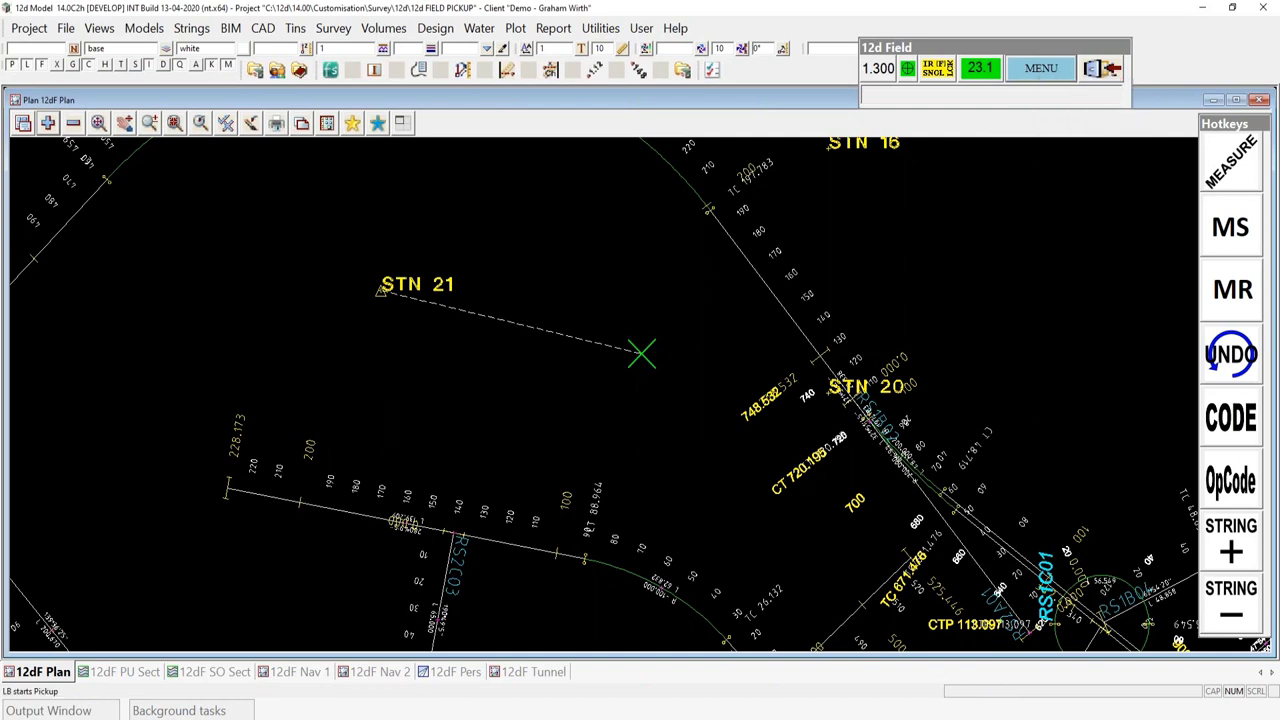
{"action": "left_click", "coordinate": [1114, 252]}
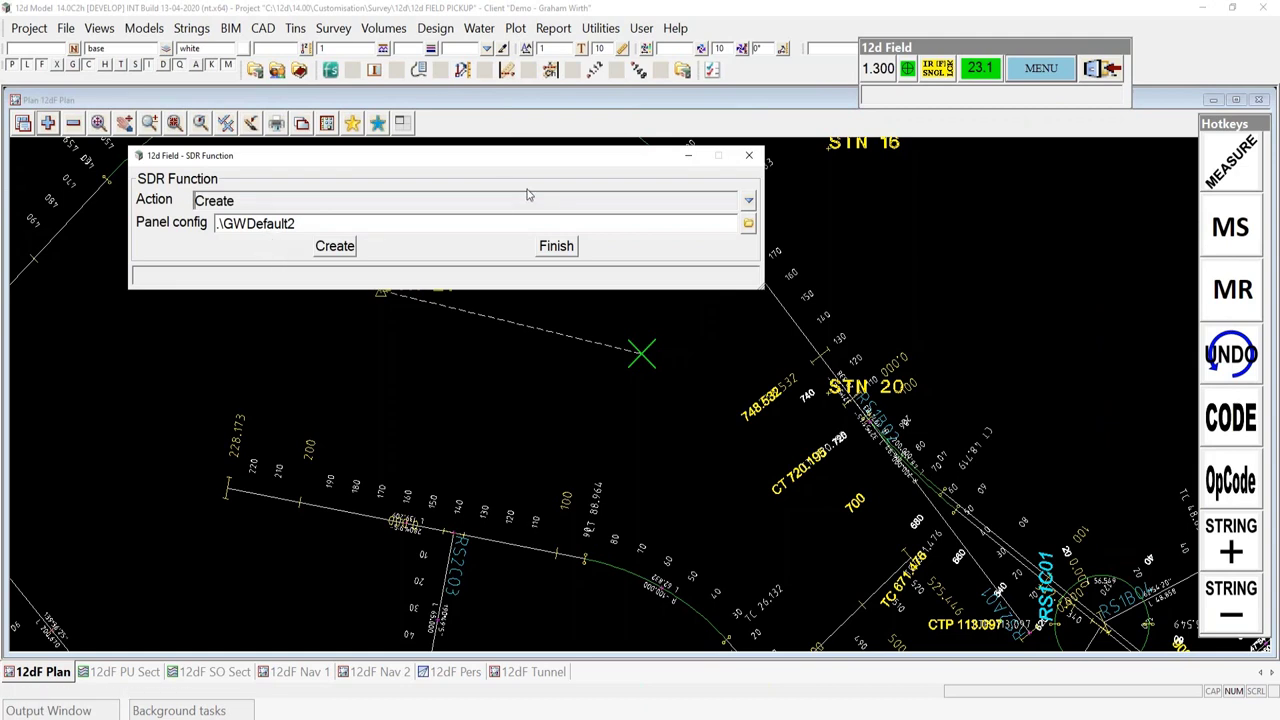
{"action": "left_click", "coordinate": [748, 200]}
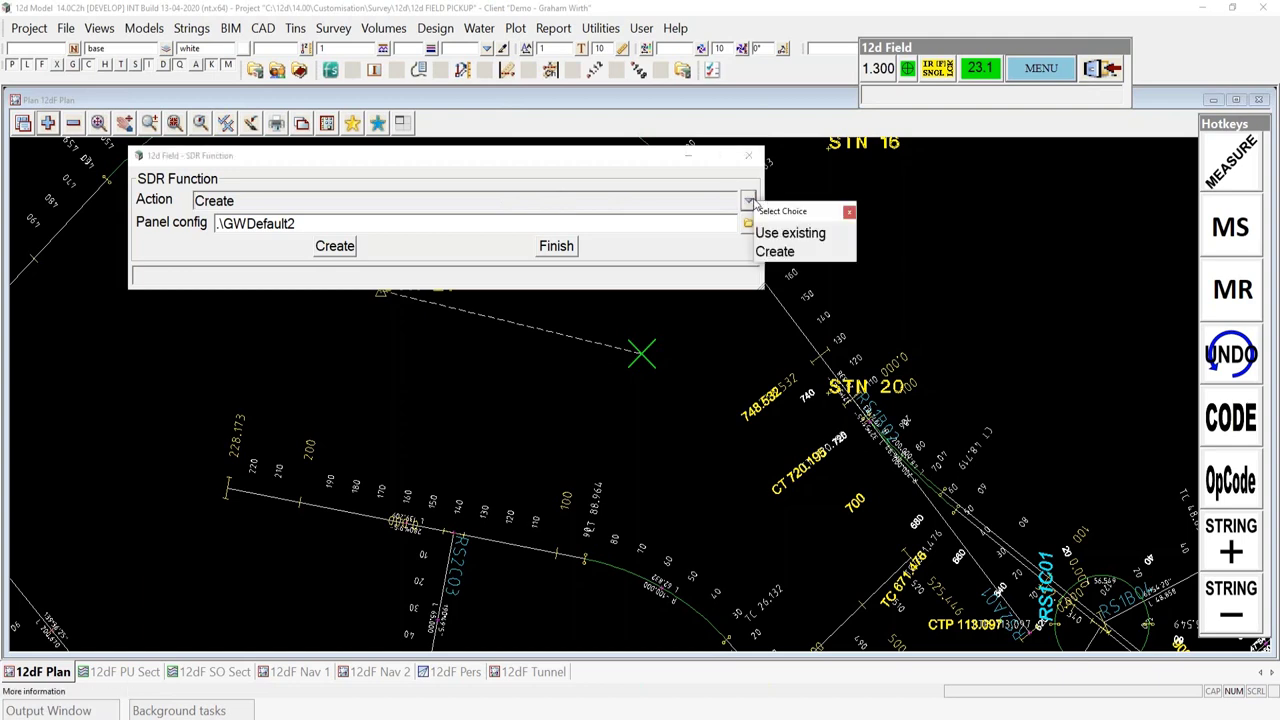
{"action": "left_click", "coordinate": [849, 213]}
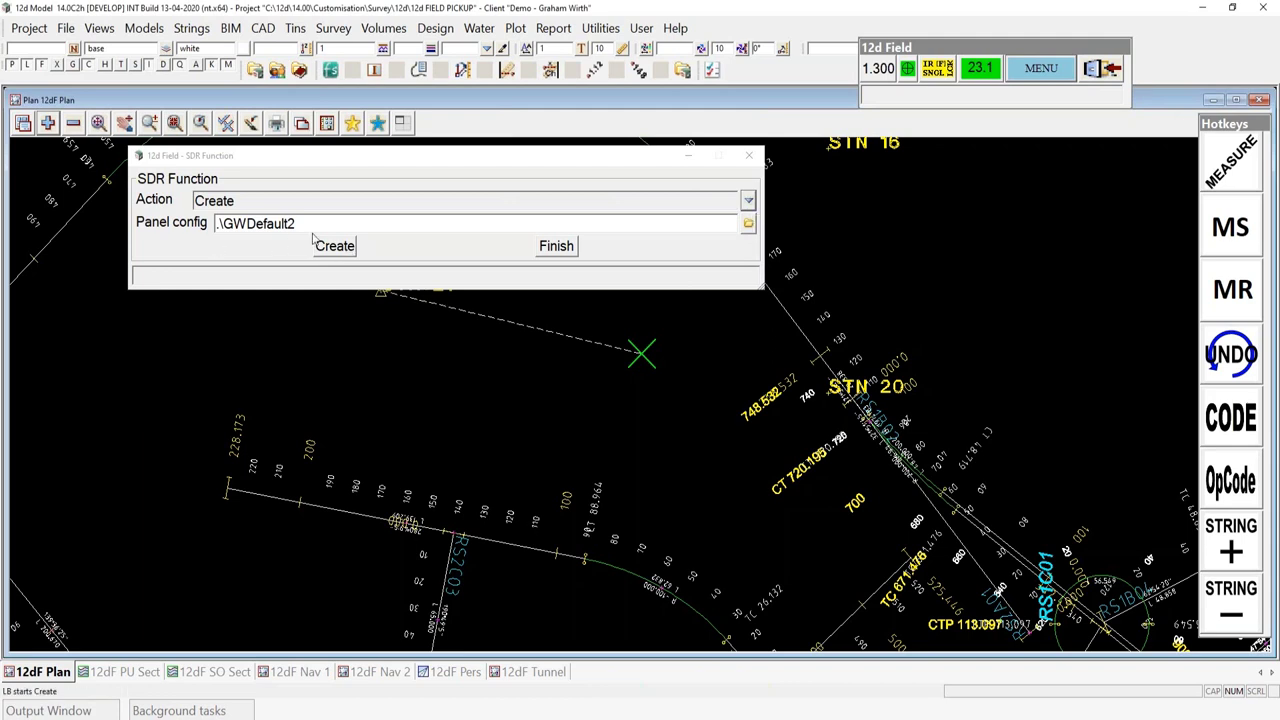
Set the panel config to Standard.12dfield_sdr_config and create the pickup function panel from it
{"action": "left_click", "coordinate": [748, 226]}
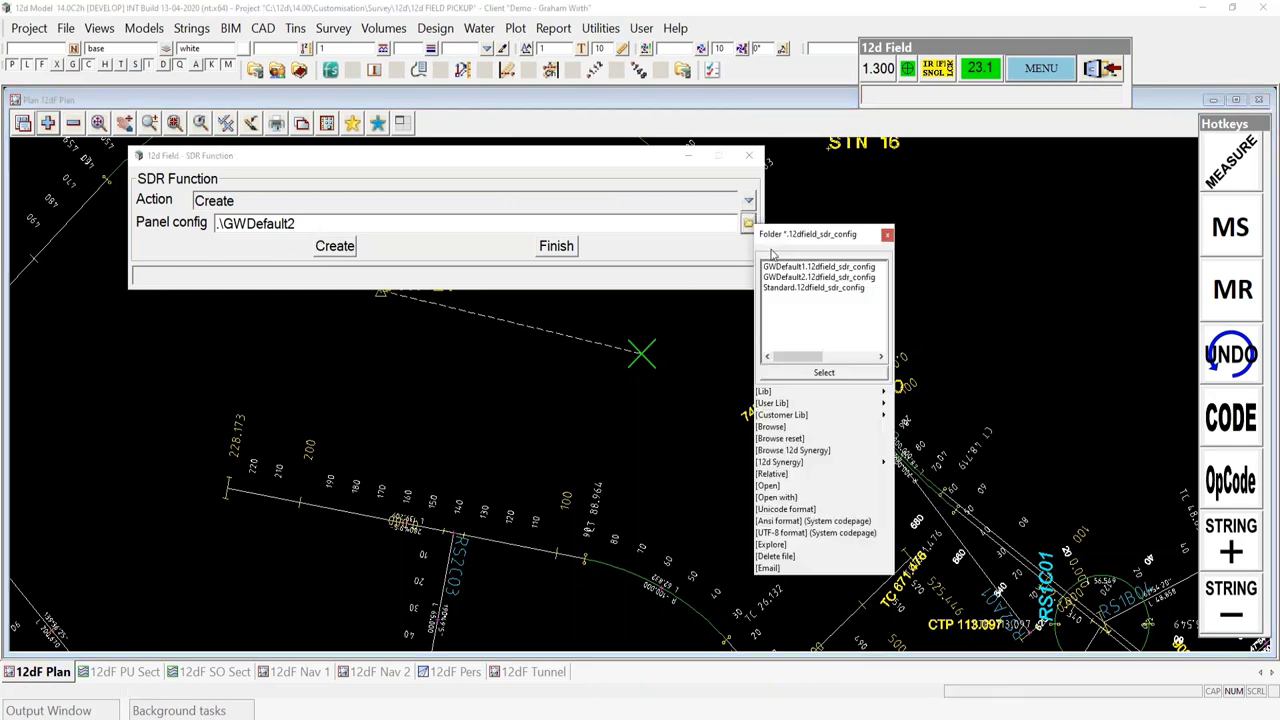
{"action": "left_click", "coordinate": [796, 288]}
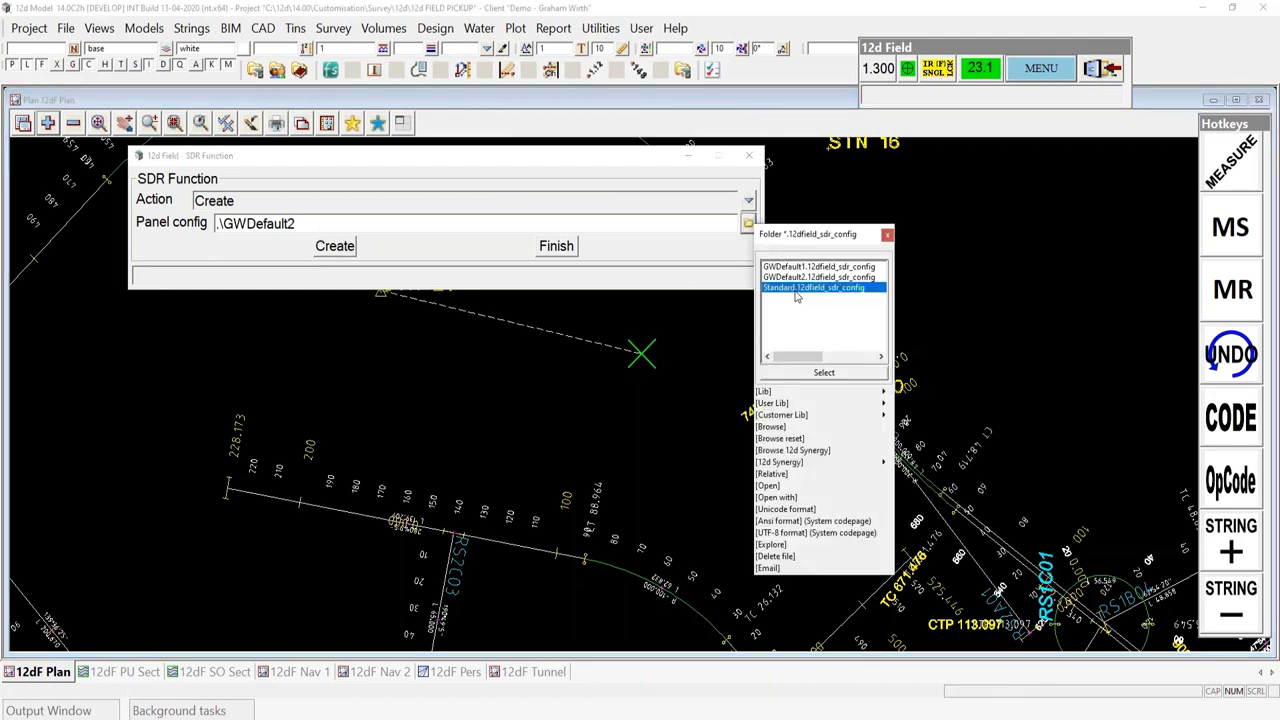
{"action": "left_click", "coordinate": [824, 372]}
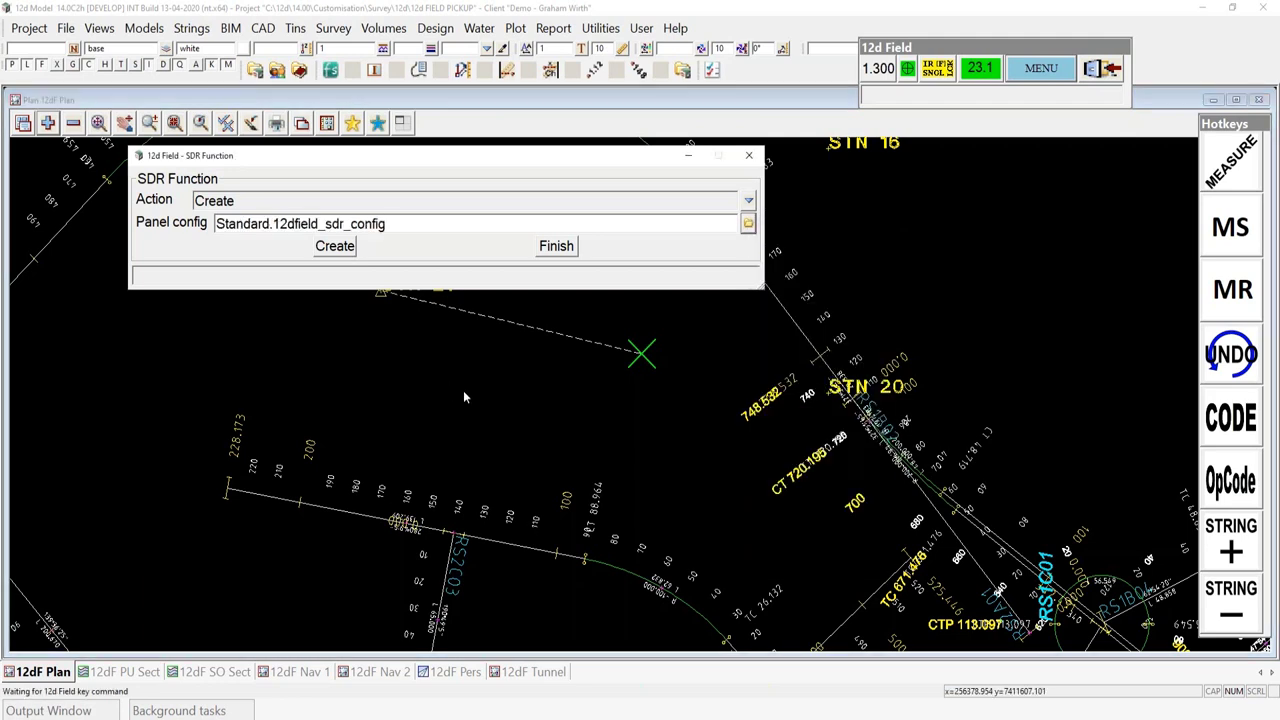
{"action": "left_click", "coordinate": [338, 247]}
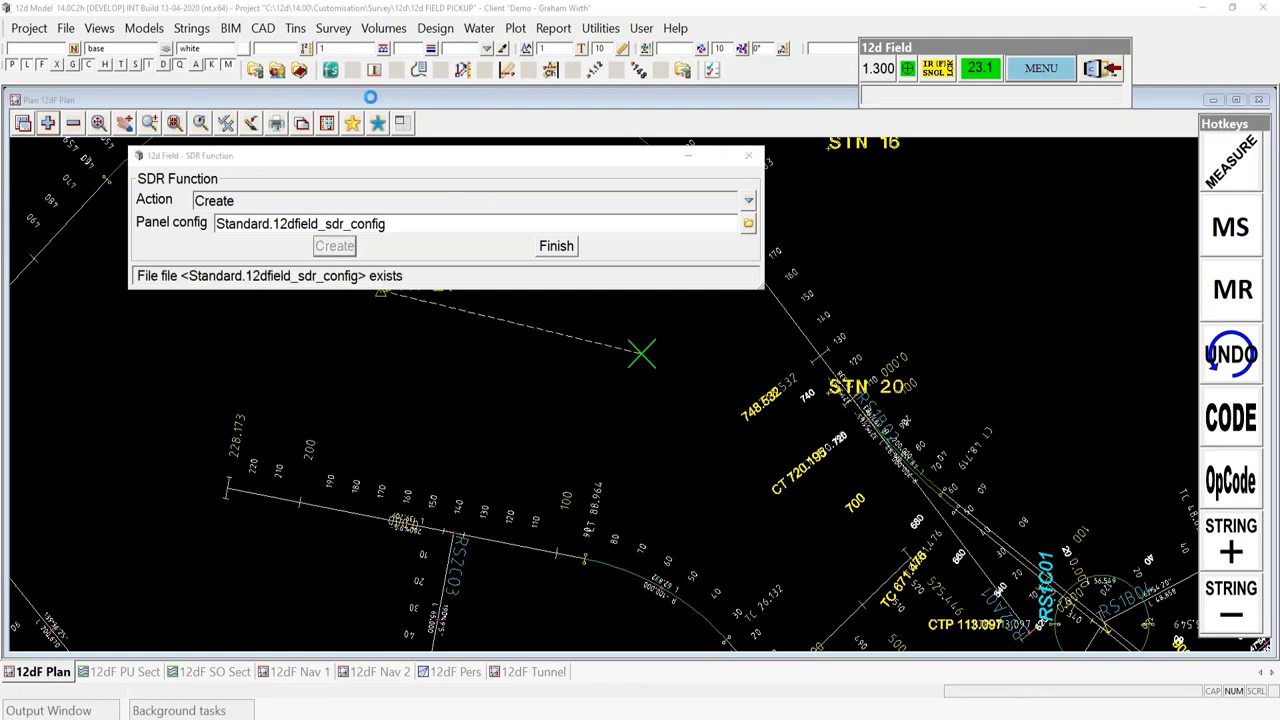
Try to create the pickup function with the panel's blank fields, and finish the panel
{"action": "left_click_drag", "start_coordinate": [311, 72], "coordinate": [309, 50]}
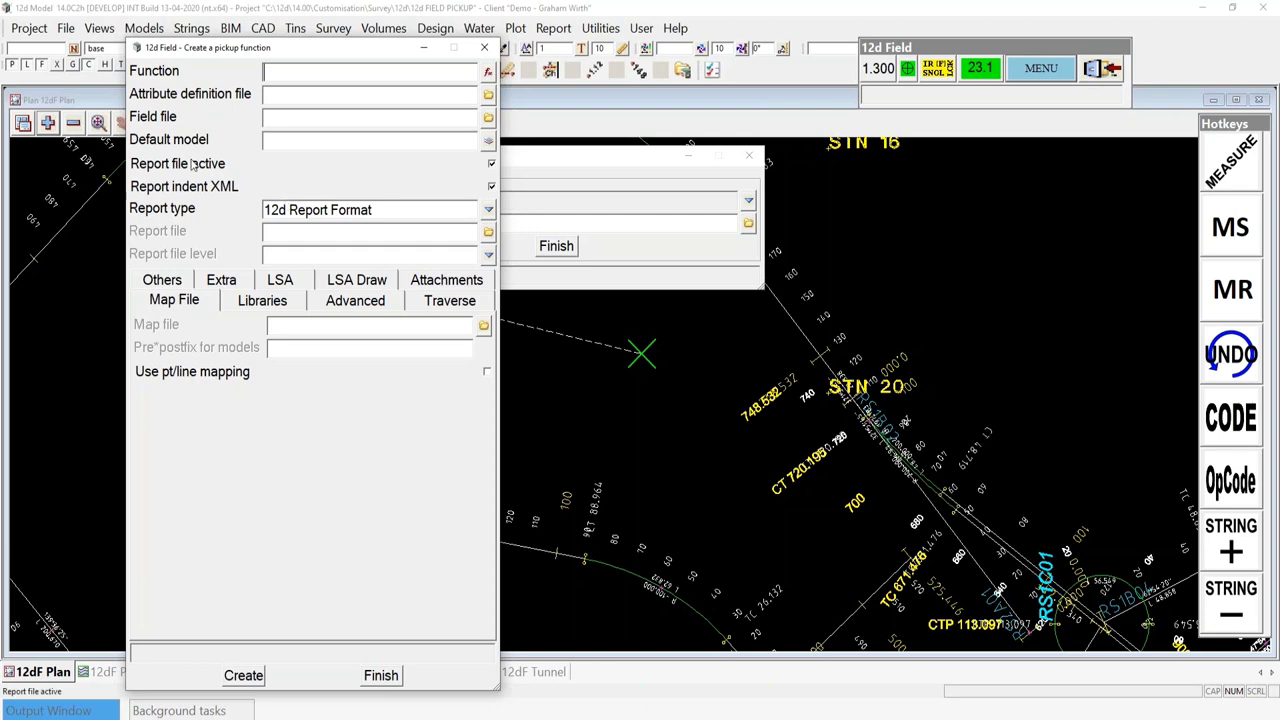
{"action": "left_click_drag", "start_coordinate": [416, 47], "coordinate": [977, 41]}
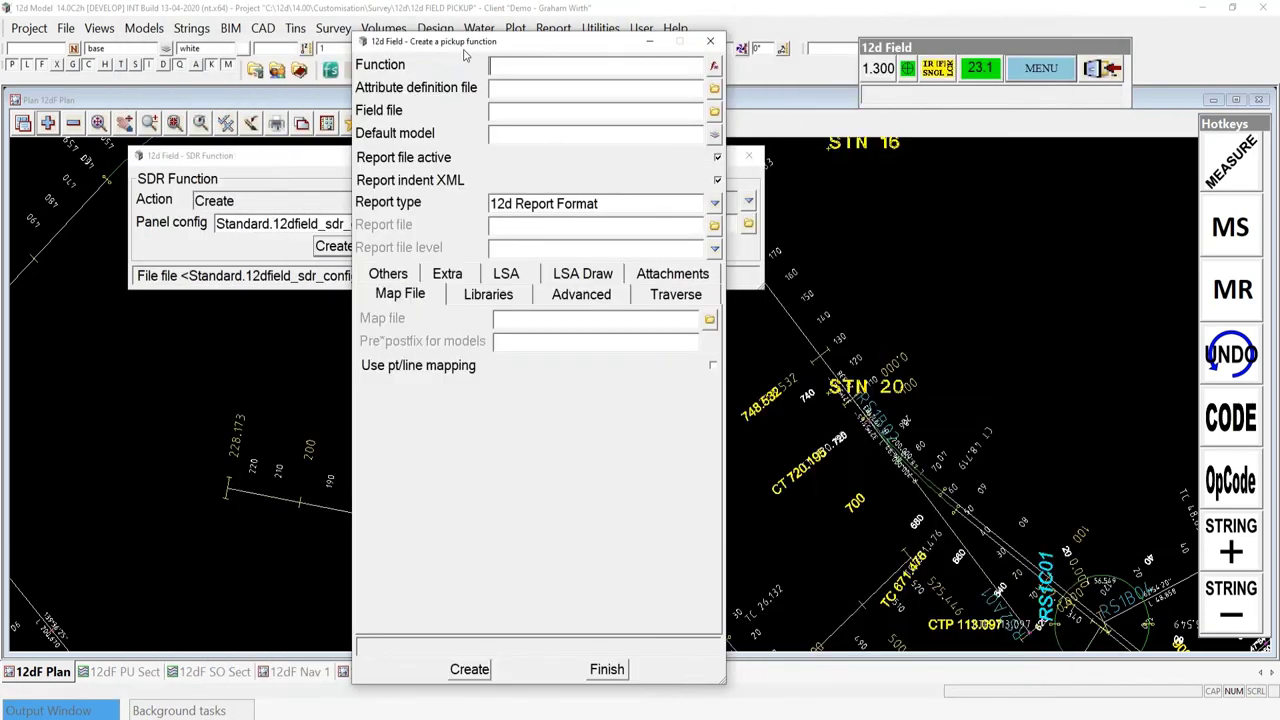
{"action": "left_click_drag", "start_coordinate": [430, 36], "coordinate": [424, 20]}
{"action": "left_click", "coordinate": [464, 653]}
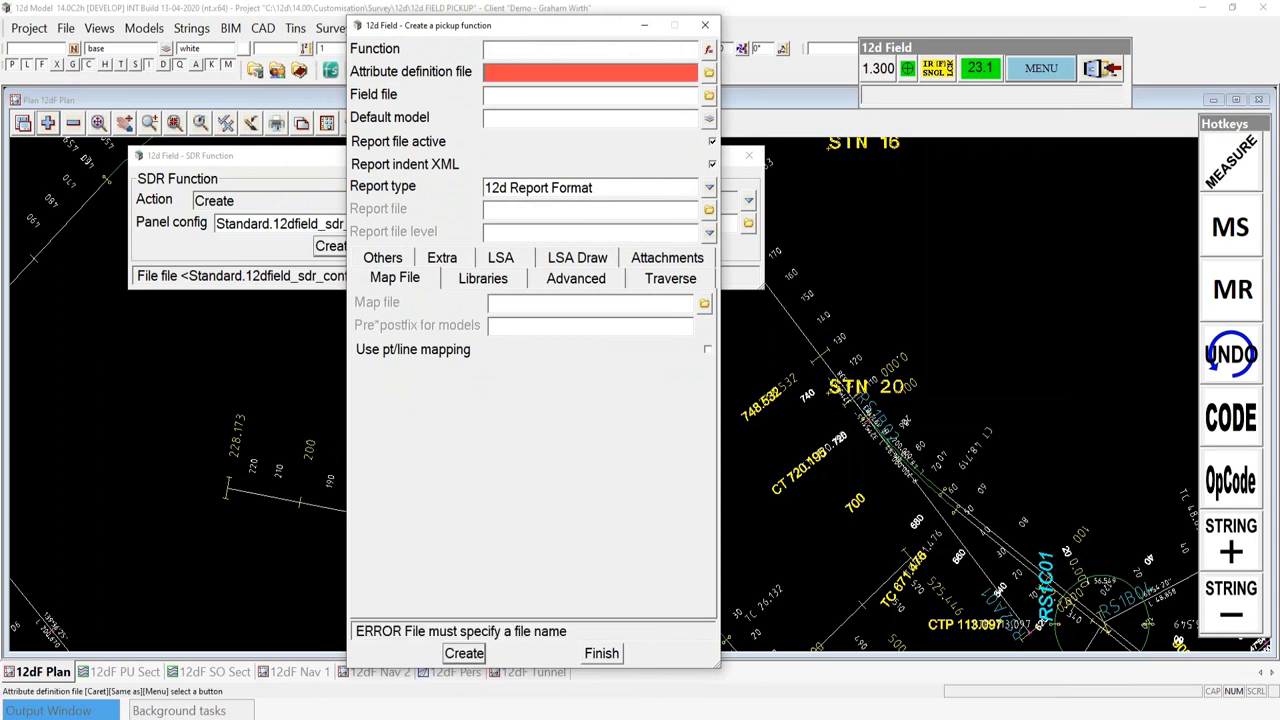
{"action": "left_click", "coordinate": [607, 654]}
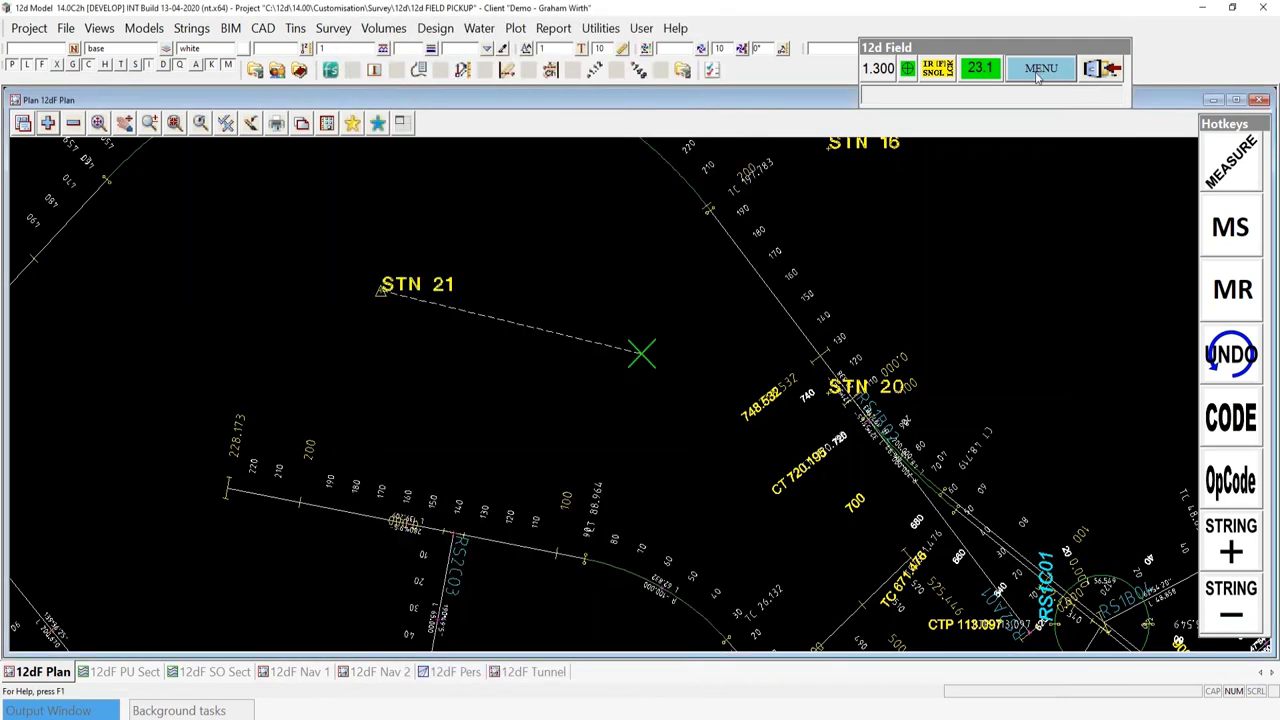
Restart the SDR pickup function with GWDefault2.12dfield_sdr_config as the panel config and create its pickup function panel
{"action": "left_click", "coordinate": [1041, 68]}
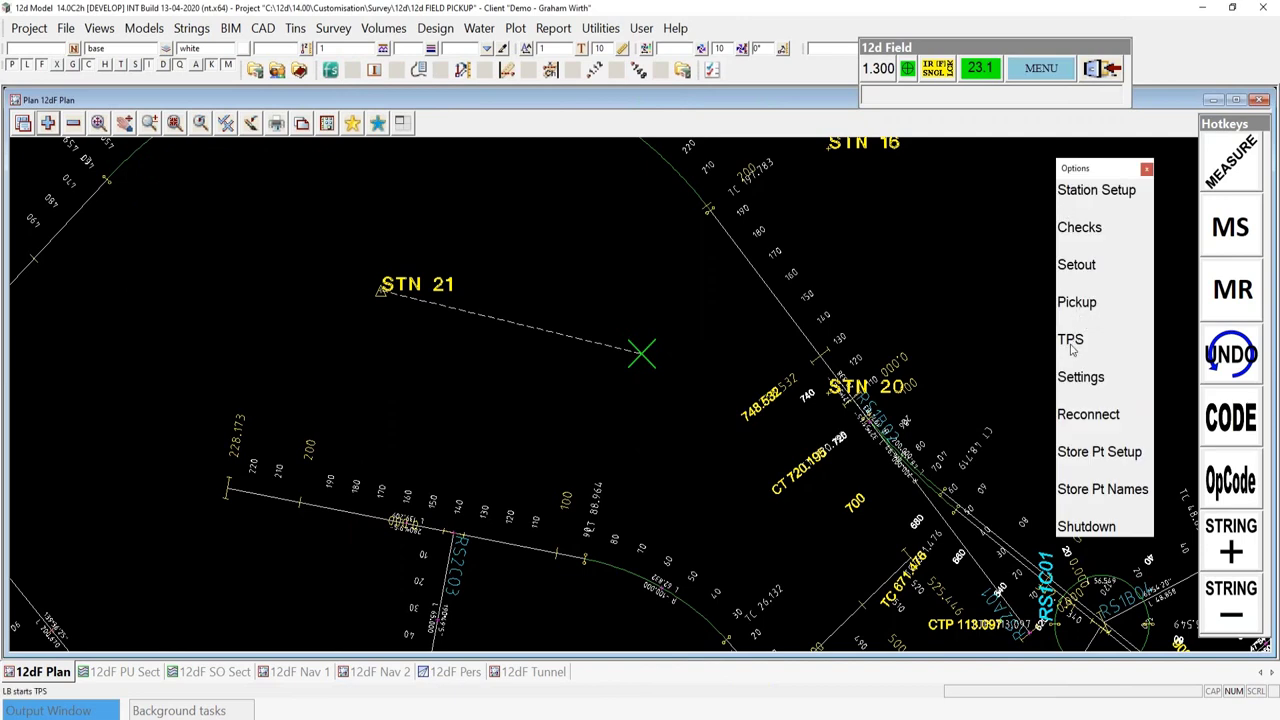
{"action": "left_click", "coordinate": [1081, 305]}
{"action": "left_click", "coordinate": [1124, 338]}
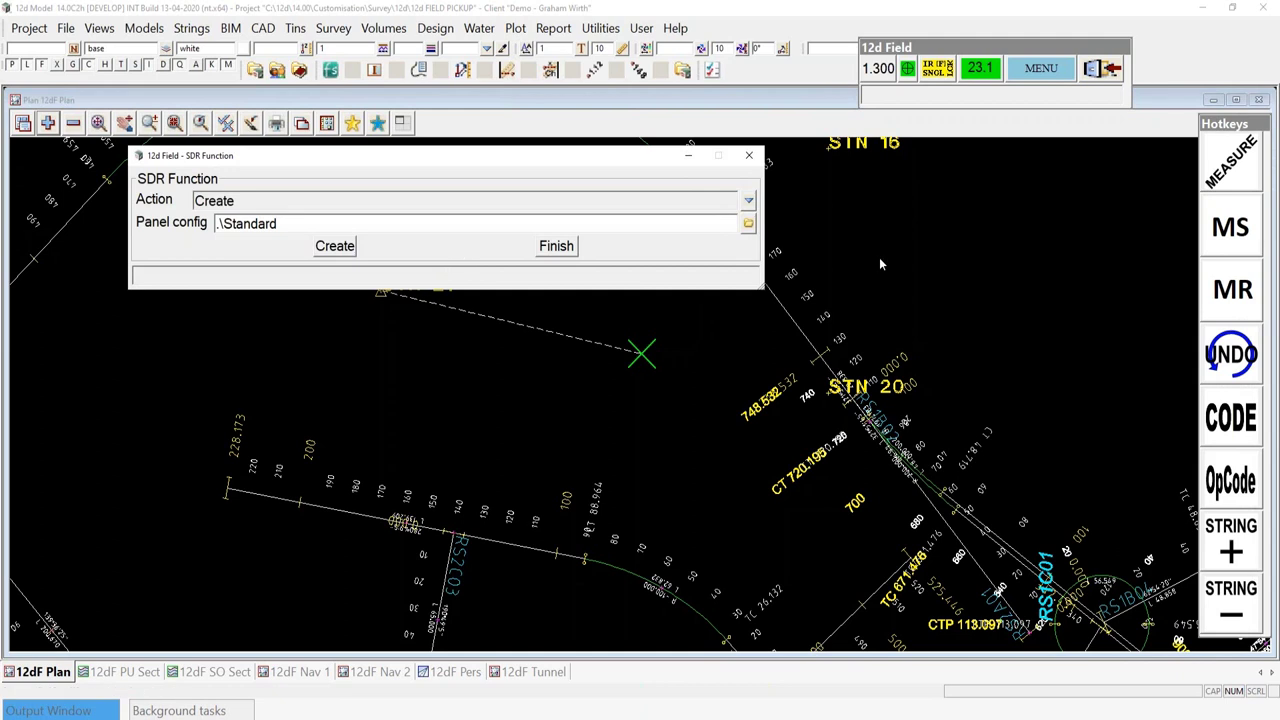
{"action": "left_click", "coordinate": [748, 223]}
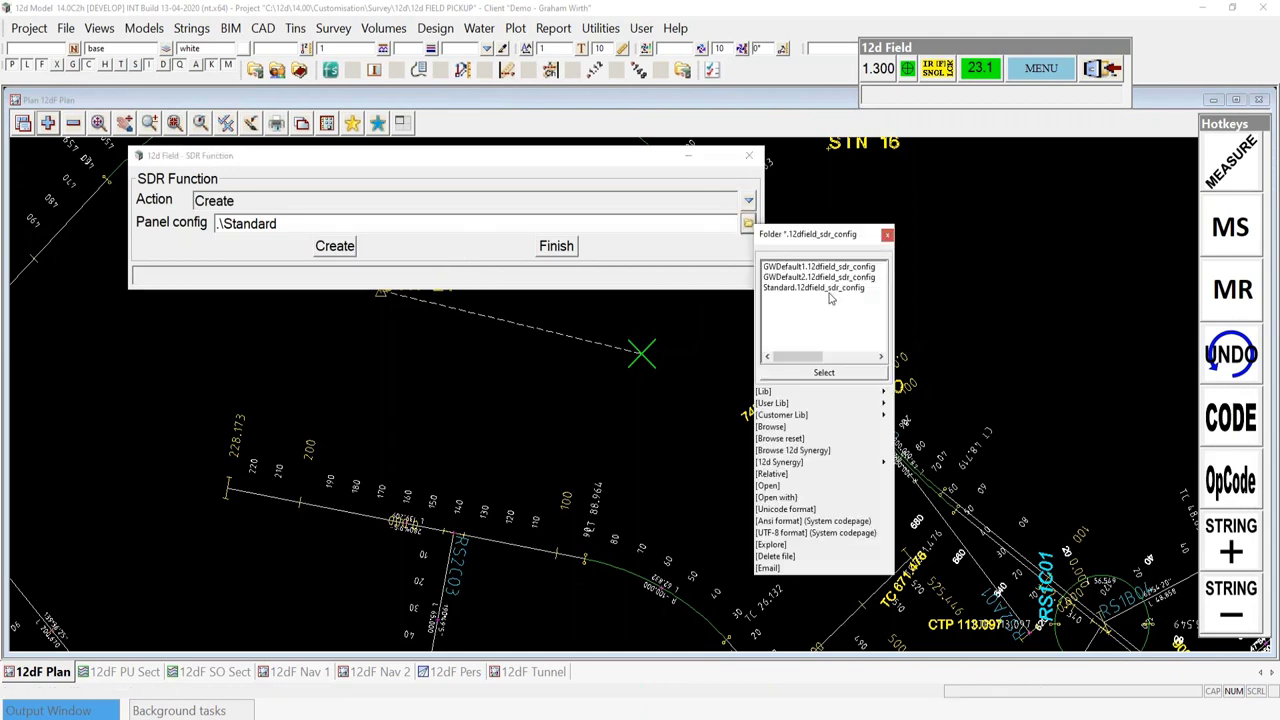
{"action": "left_click", "coordinate": [814, 287]}
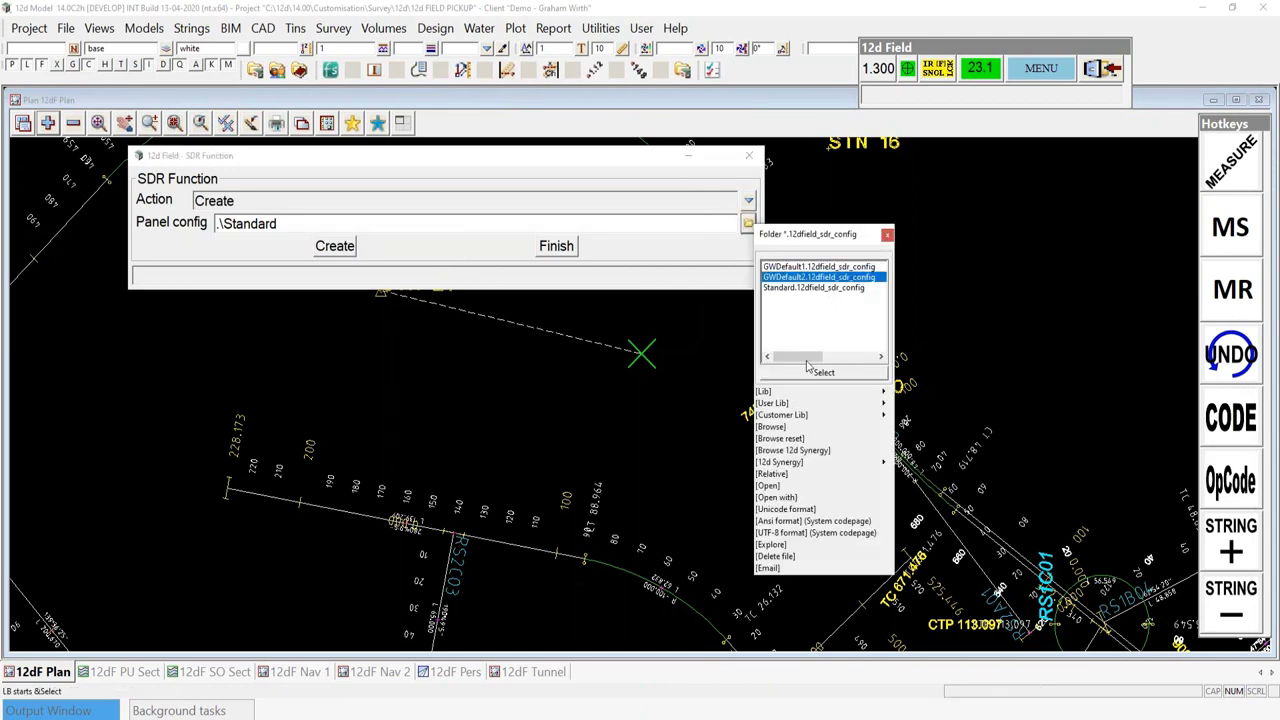
{"action": "left_click", "coordinate": [824, 372]}
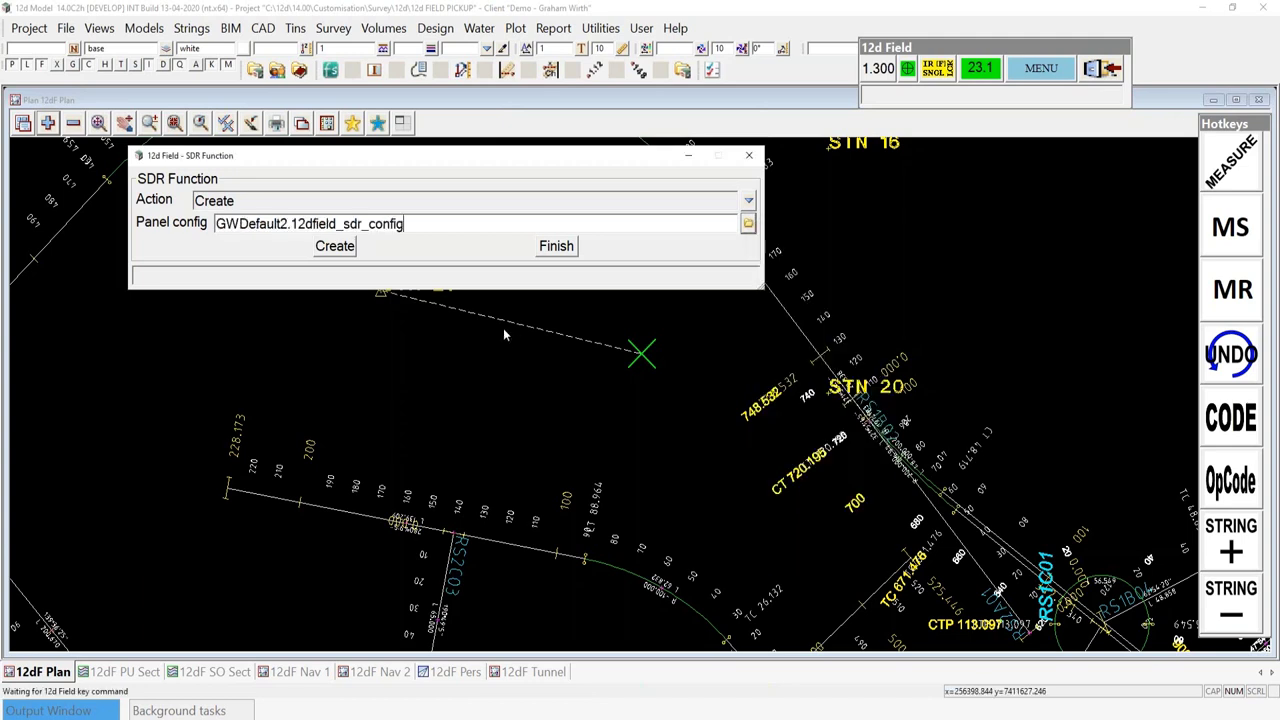
{"action": "left_click", "coordinate": [335, 247]}
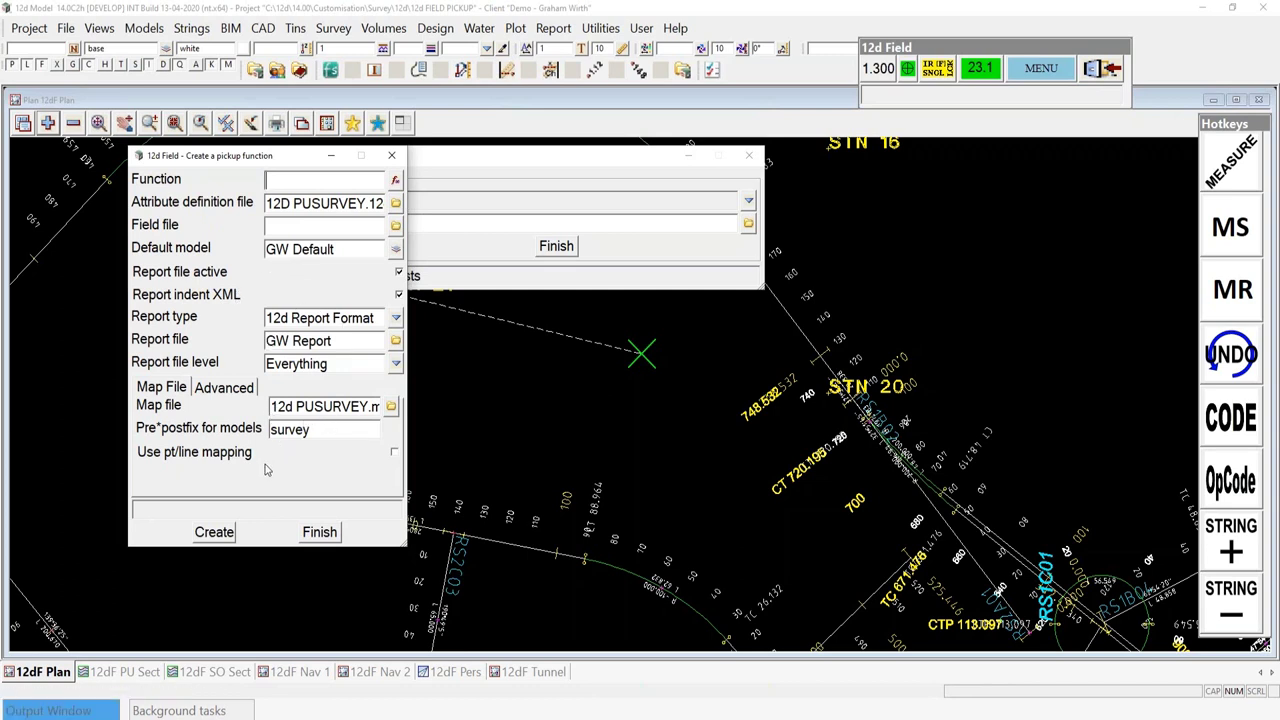
Review the Advanced model settings of the pickup function, then minimise and restore its panel
{"action": "left_click", "coordinate": [236, 388]}
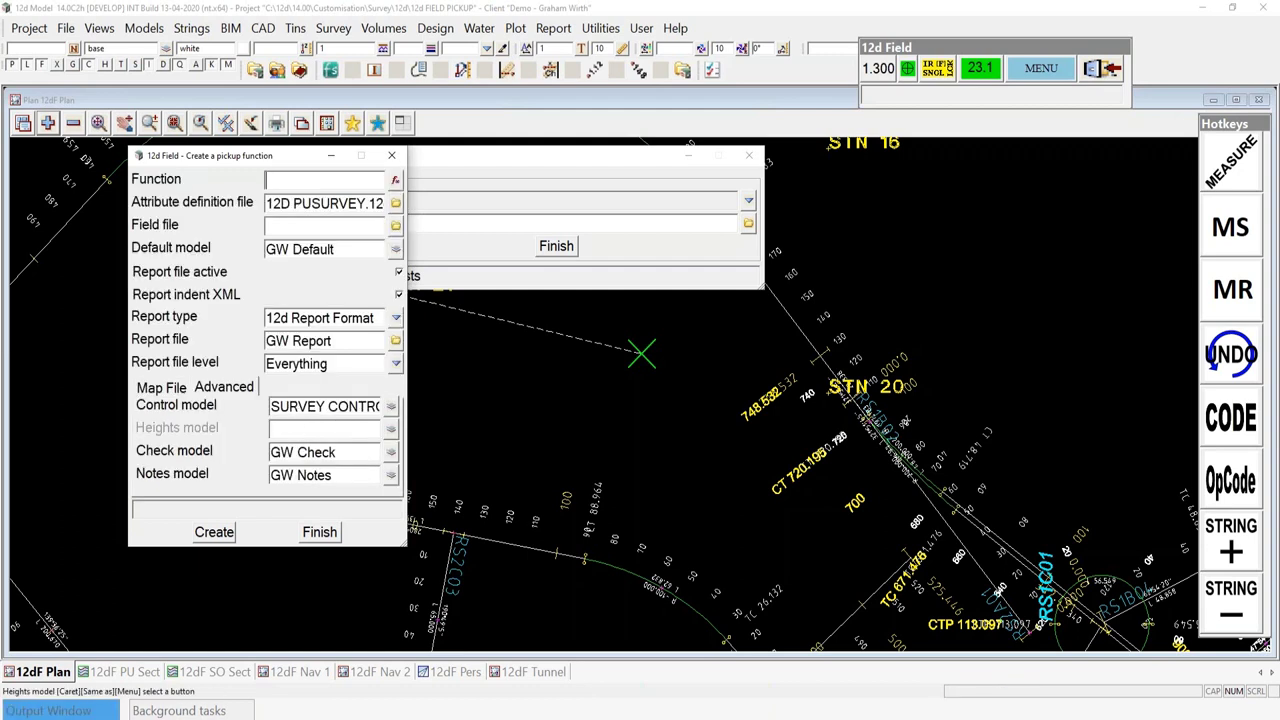
{"action": "left_click", "coordinate": [392, 156]}
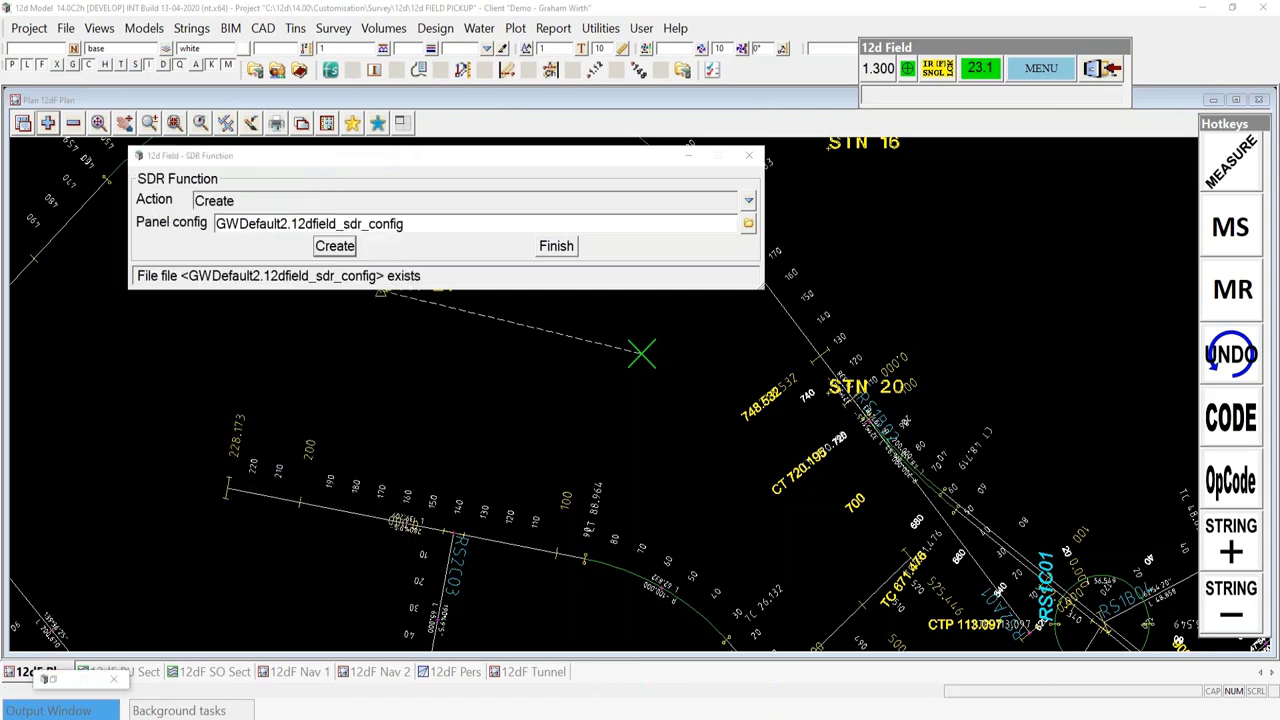
{"action": "left_click", "coordinate": [52, 680]}
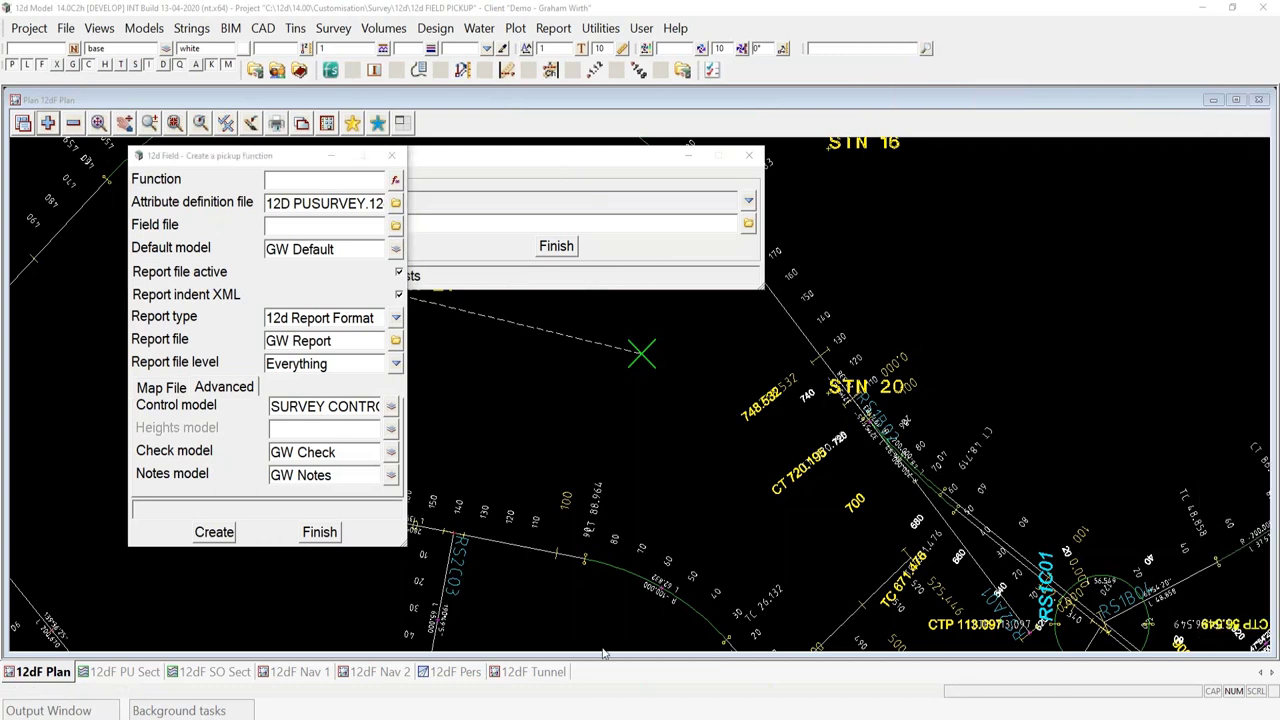
Switch to the 12d folder in File Explorer and reverse the sort by type to find the SDR config files
{"action": "mouse_move", "coordinate": [417, 686]}
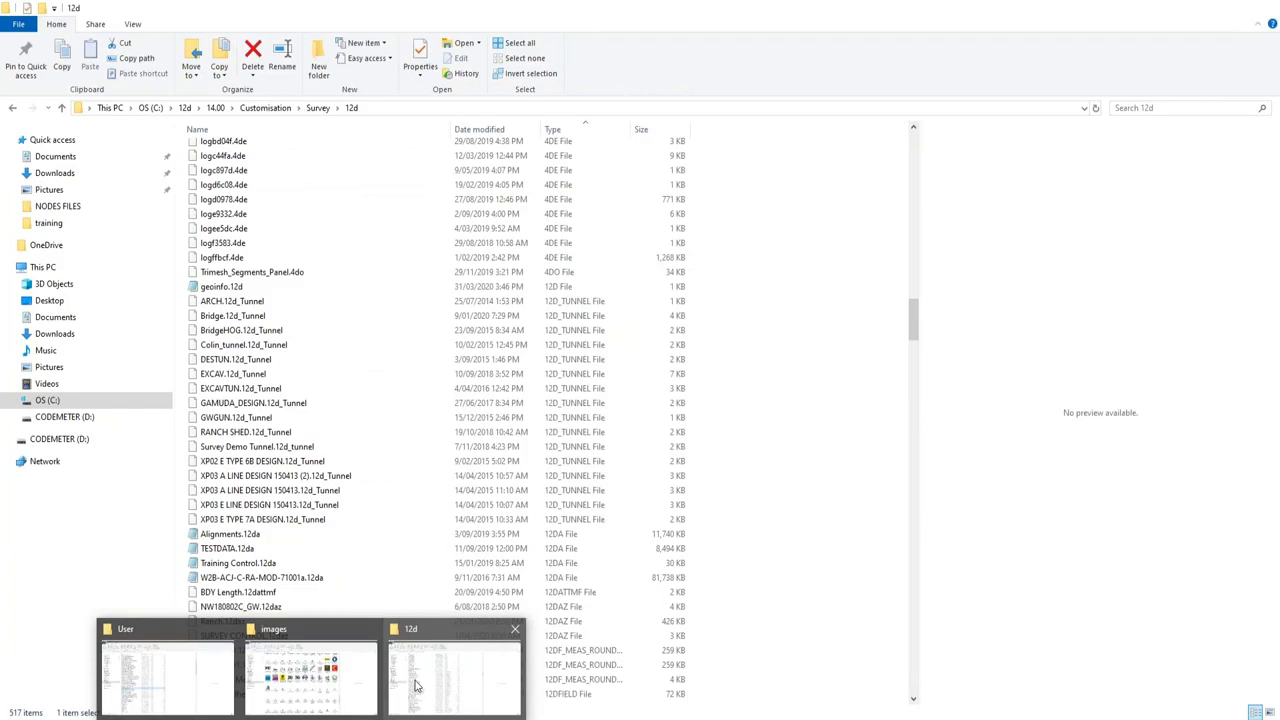
{"action": "left_click", "coordinate": [417, 686]}
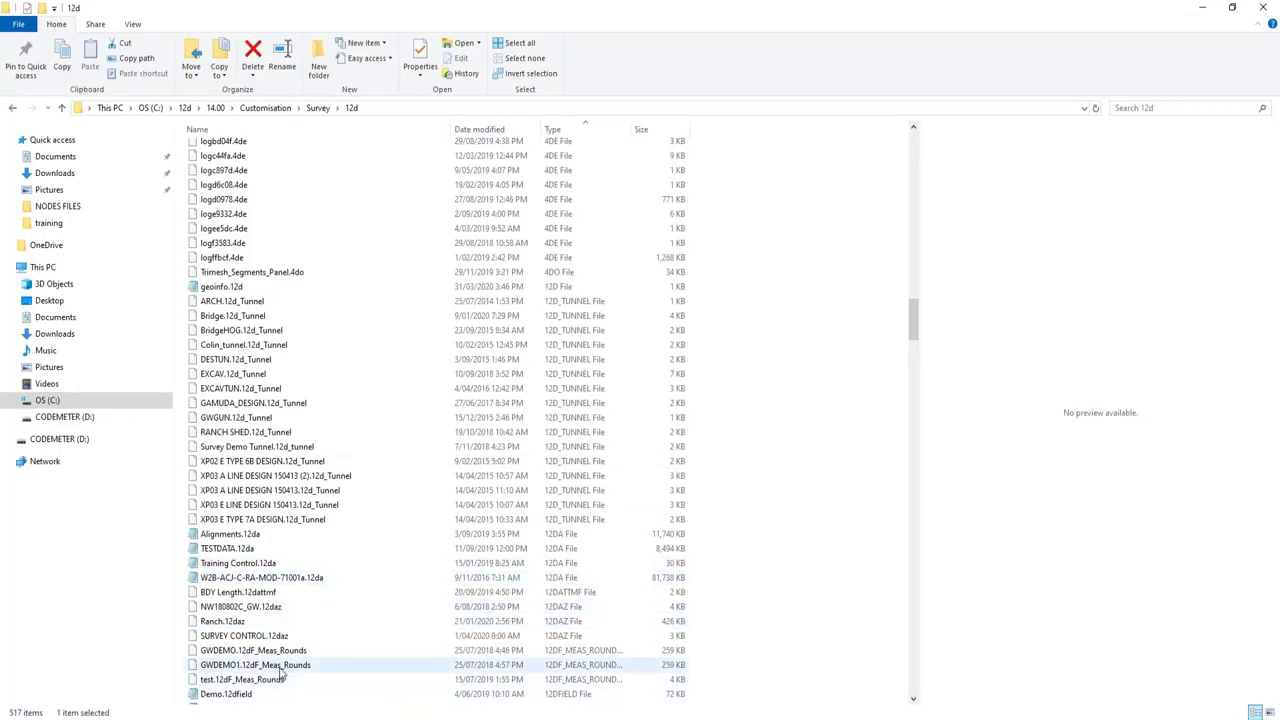
{"action": "scroll", "coordinate": [351, 655], "scroll_direction": "down", "scroll_amount": 2}
{"action": "scroll", "coordinate": [351, 658], "scroll_direction": "down", "scroll_amount": 2}
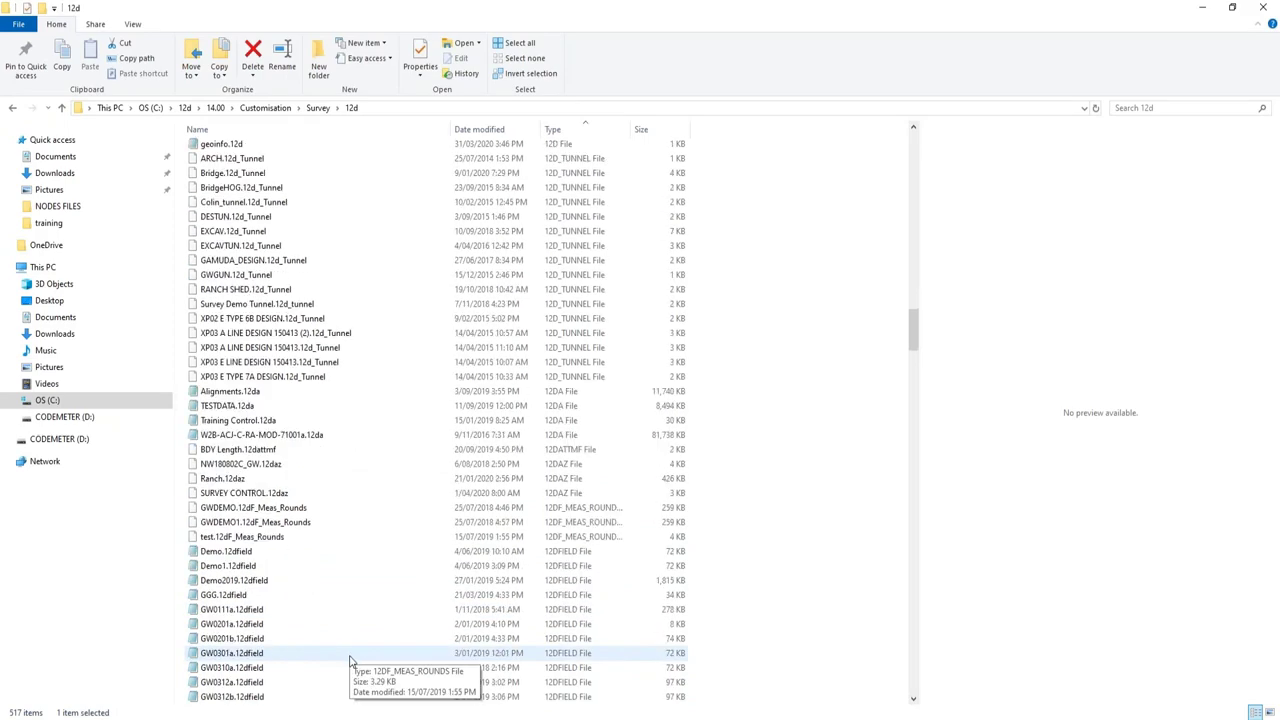
{"action": "left_click", "coordinate": [560, 133]}
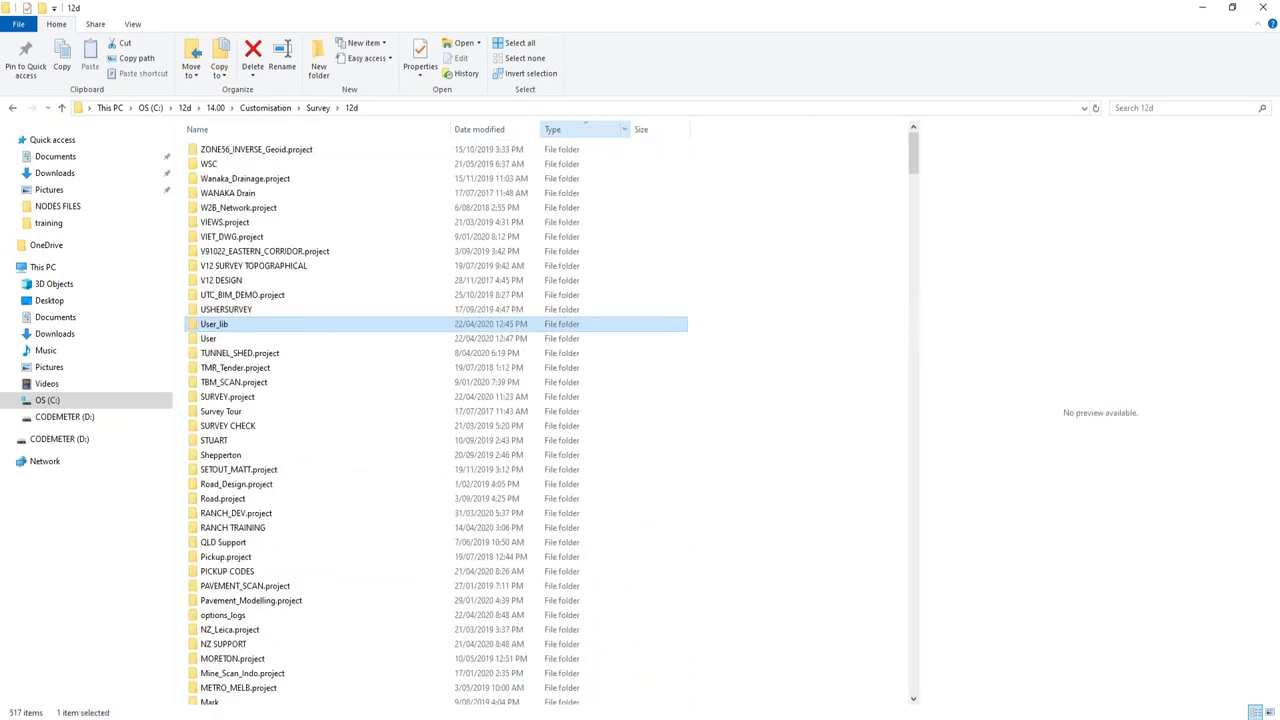
{"action": "left_click_drag", "start_coordinate": [913, 155], "coordinate": [923, 454]}
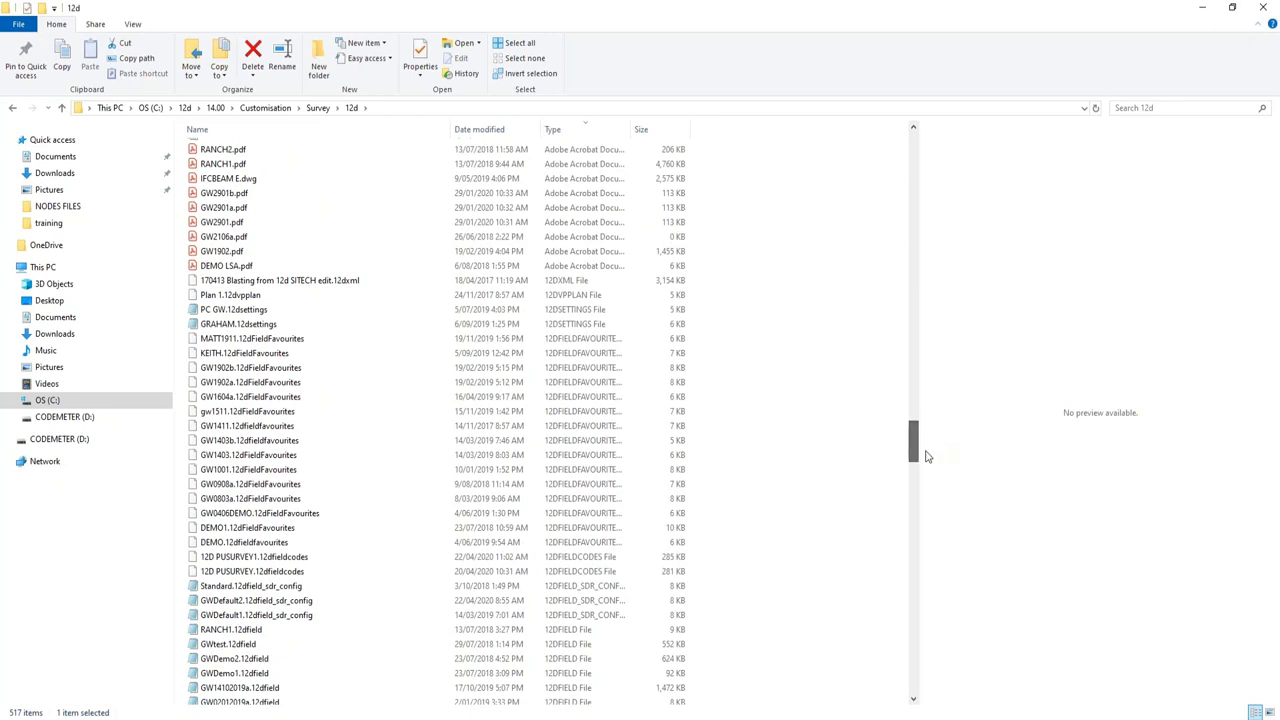
Open Standard.12dfield_sdr_config in Notepad and resize its window to fill the right half of the screen
{"action": "left_click", "coordinate": [246, 588]}
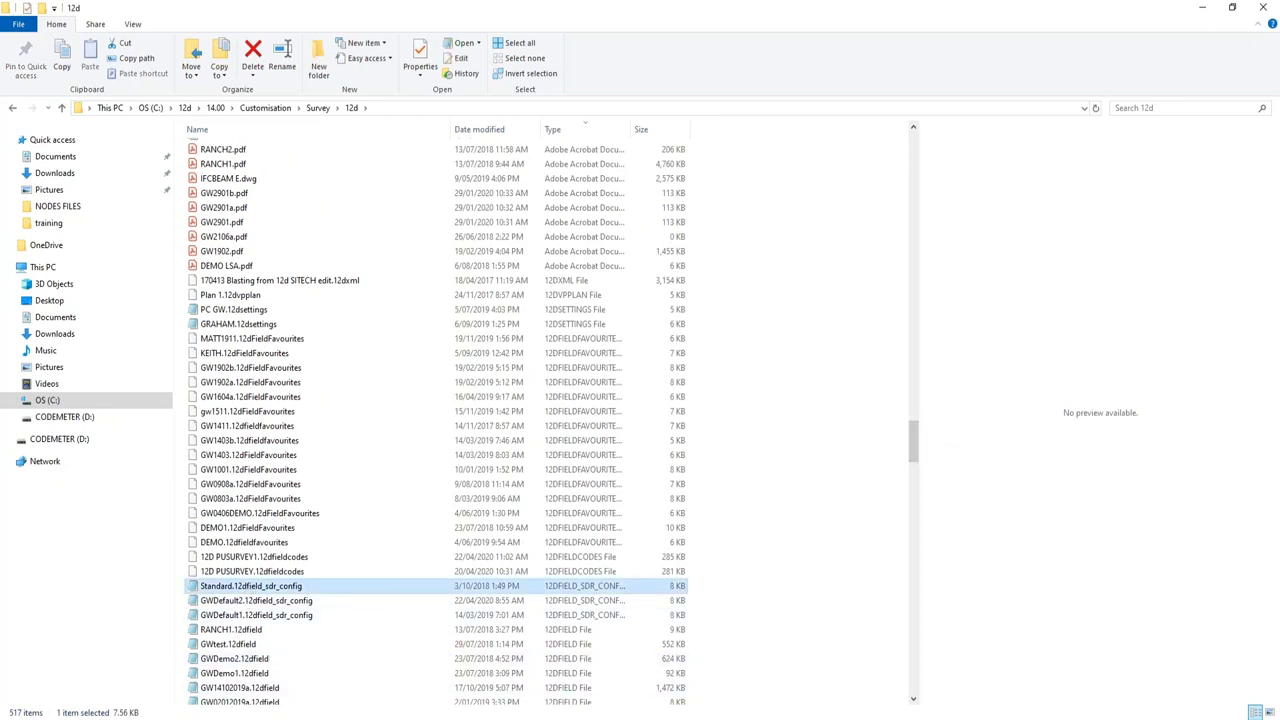
{"action": "key", "text": "Return"}
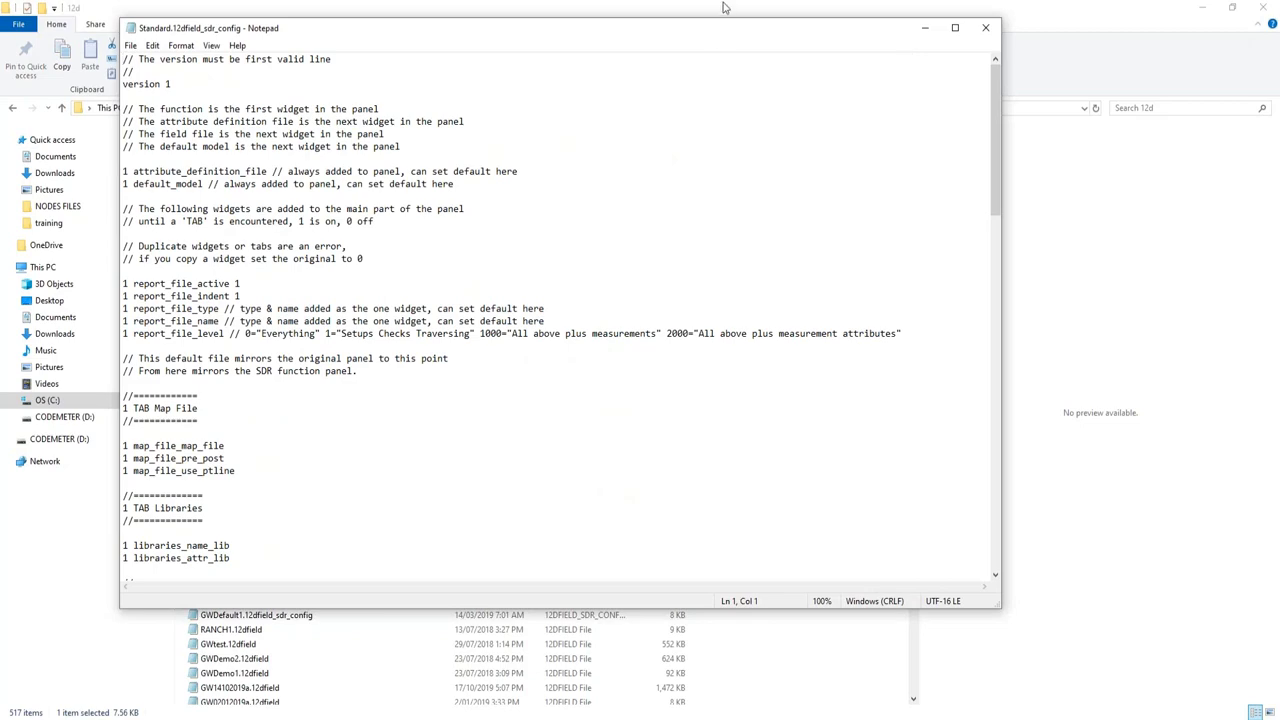
{"action": "left_click_drag", "start_coordinate": [711, 33], "coordinate": [600, 19]}
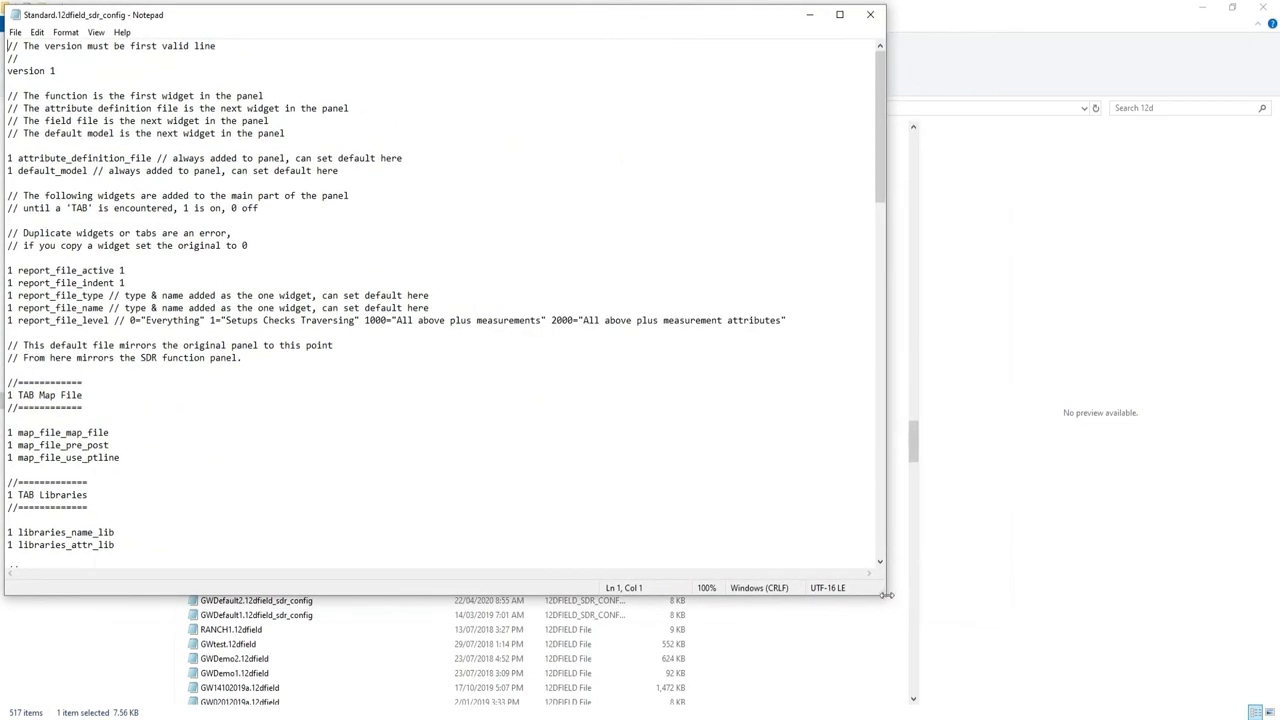
{"action": "left_click_drag", "start_coordinate": [836, 577], "coordinate": [558, 698]}
{"action": "left_click_drag", "start_coordinate": [292, 22], "coordinate": [964, 36]}
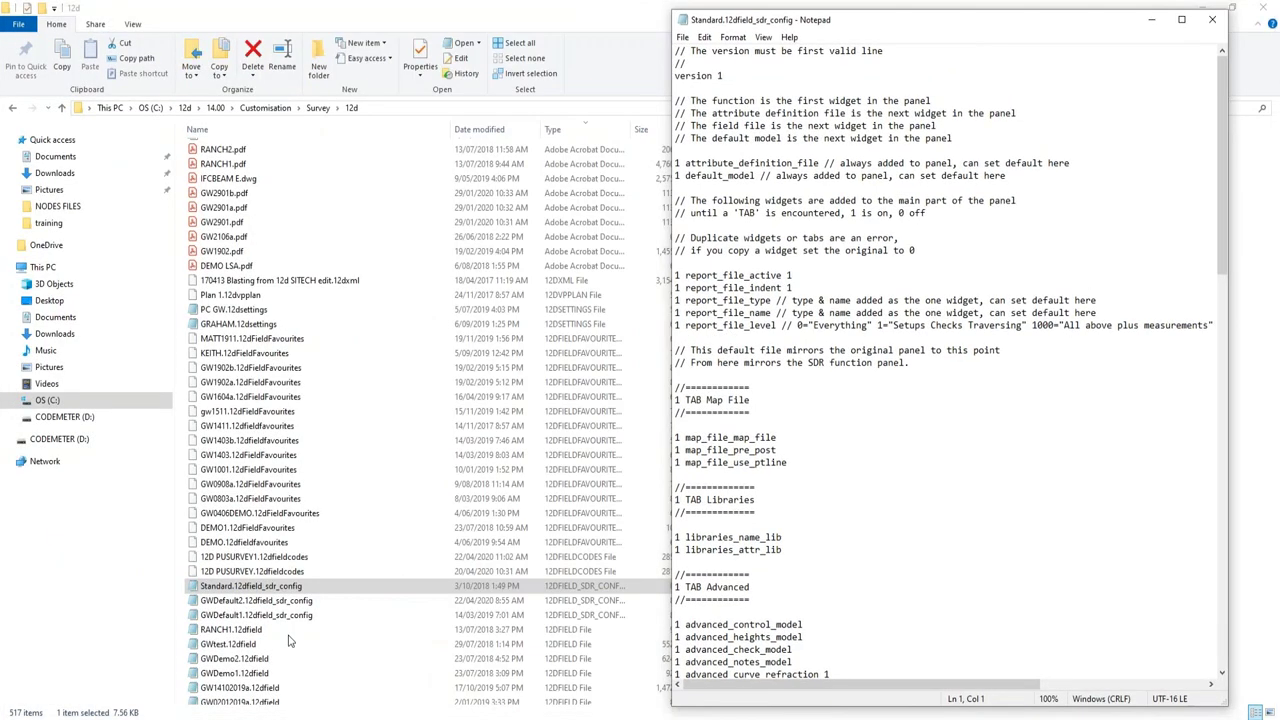
Open GWDefault2.12dfield_sdr_config in Notepad and arrange it side by side with the Standard config for comparison
{"action": "double_click", "coordinate": [257, 606]}
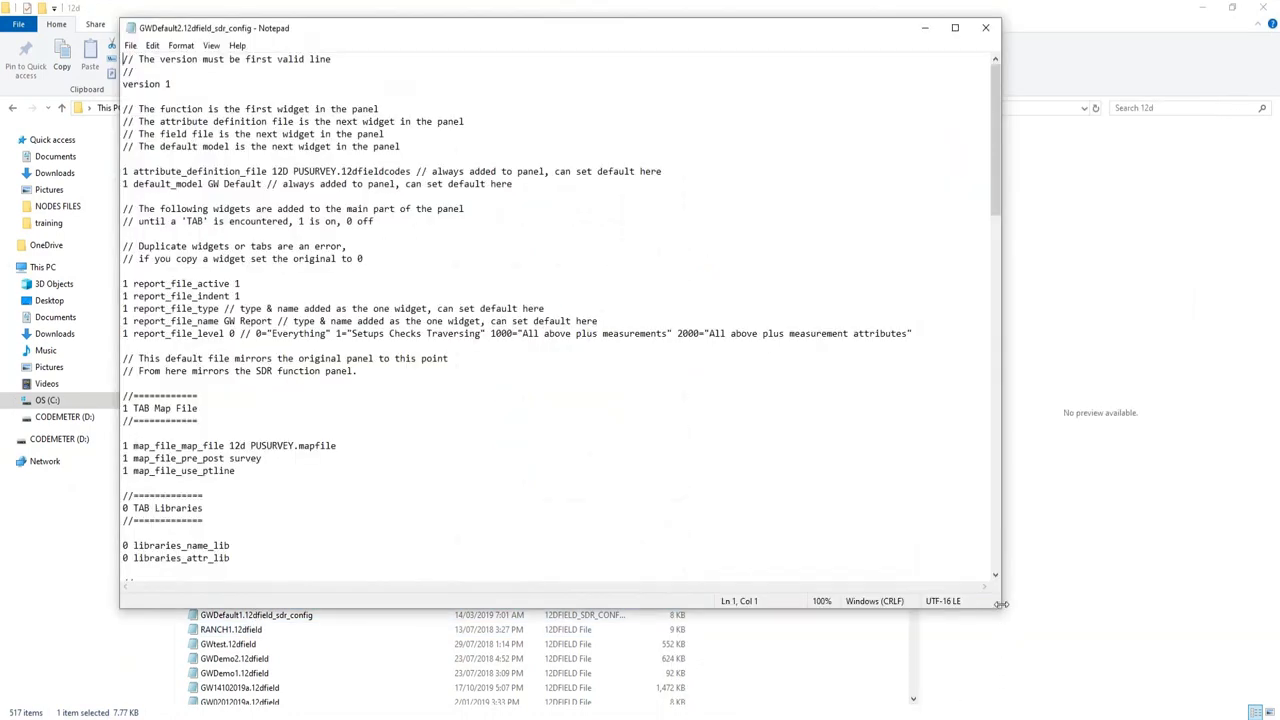
{"action": "left_click_drag", "start_coordinate": [965, 614], "coordinate": [689, 714]}
{"action": "left_click_drag", "start_coordinate": [389, 31], "coordinate": [302, 21]}
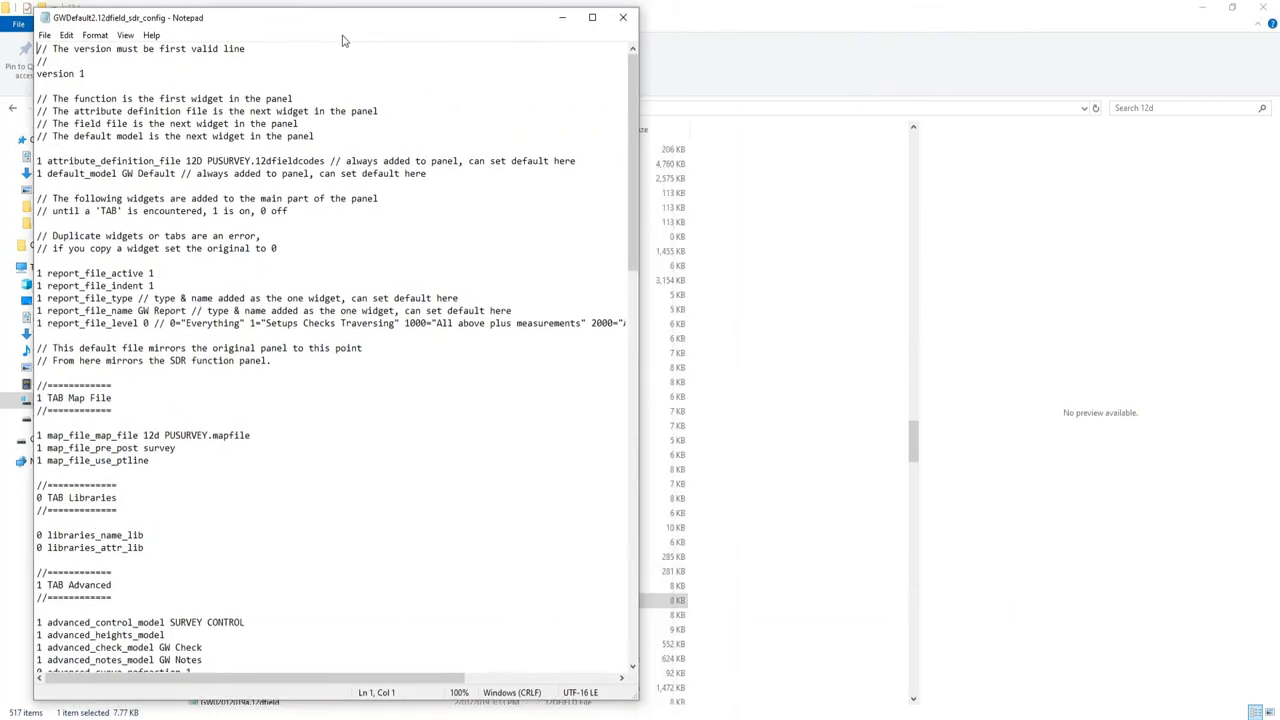
{"action": "mouse_move", "coordinate": [605, 719]}
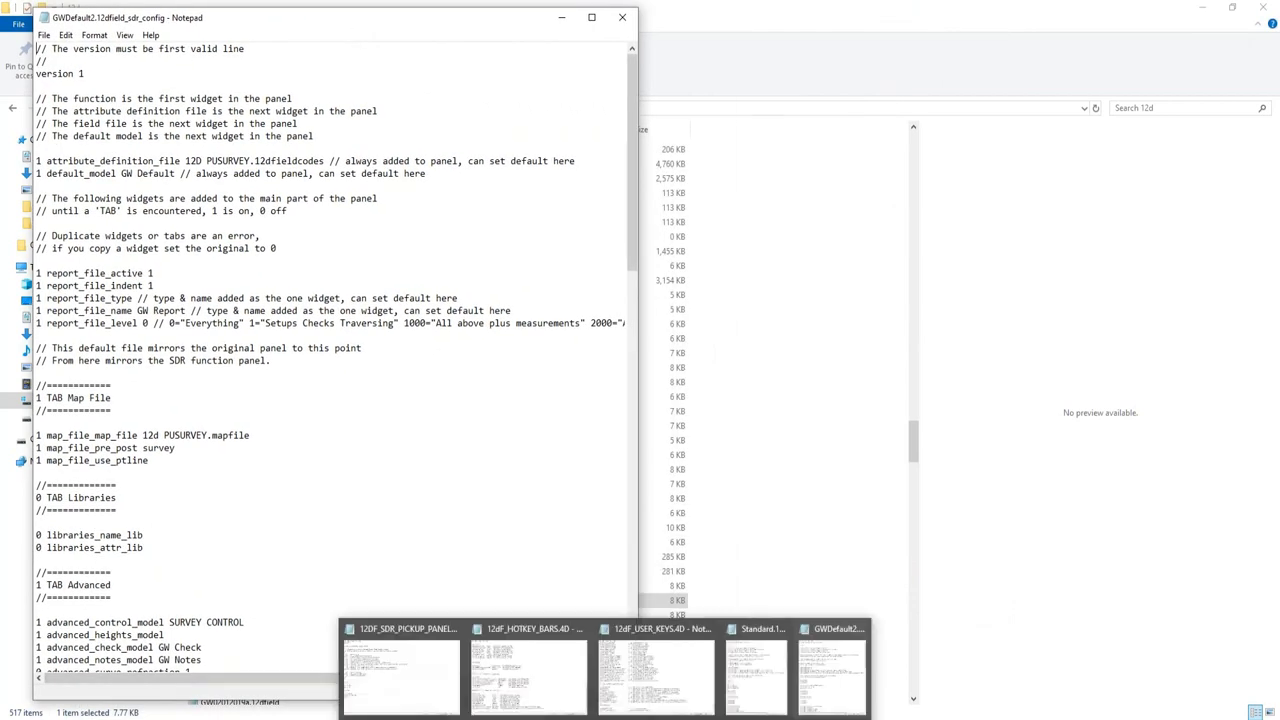
{"action": "left_click", "coordinate": [765, 693]}
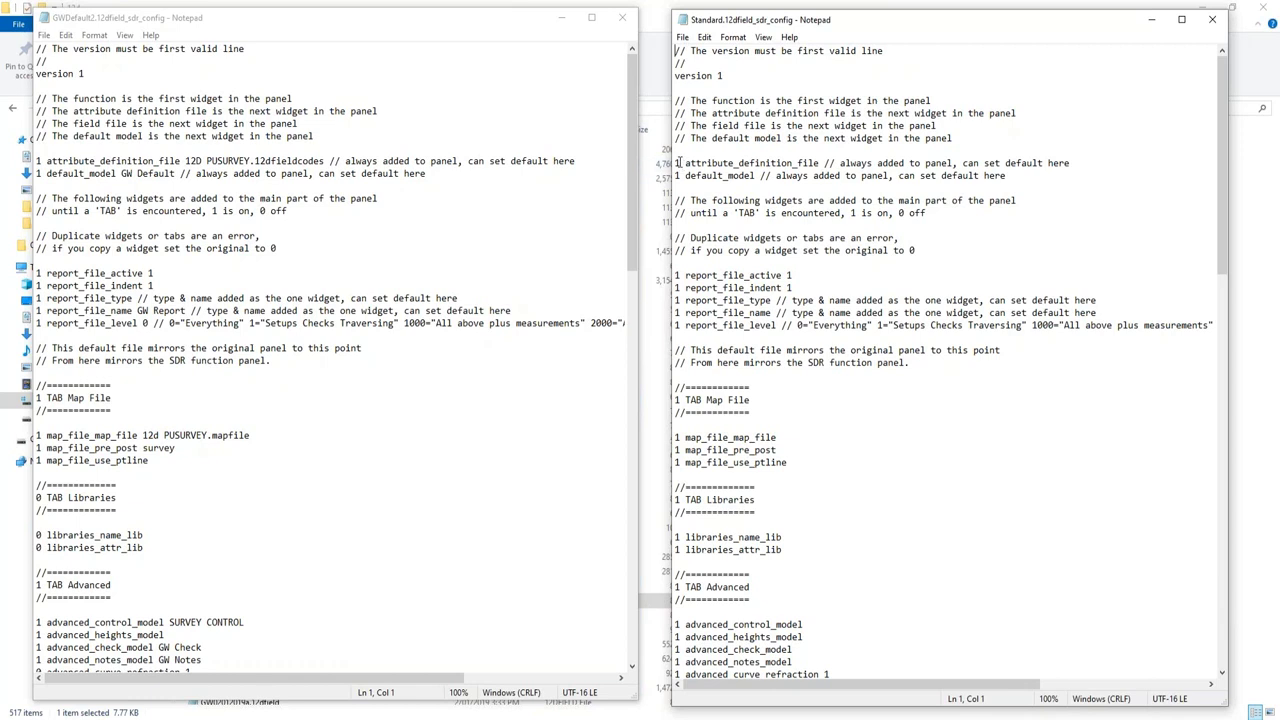
Compare the attribute definition file and default model lines in the Standard and GWDefault2 configs
{"action": "left_click_drag", "start_coordinate": [676, 162], "coordinate": [1081, 162]}
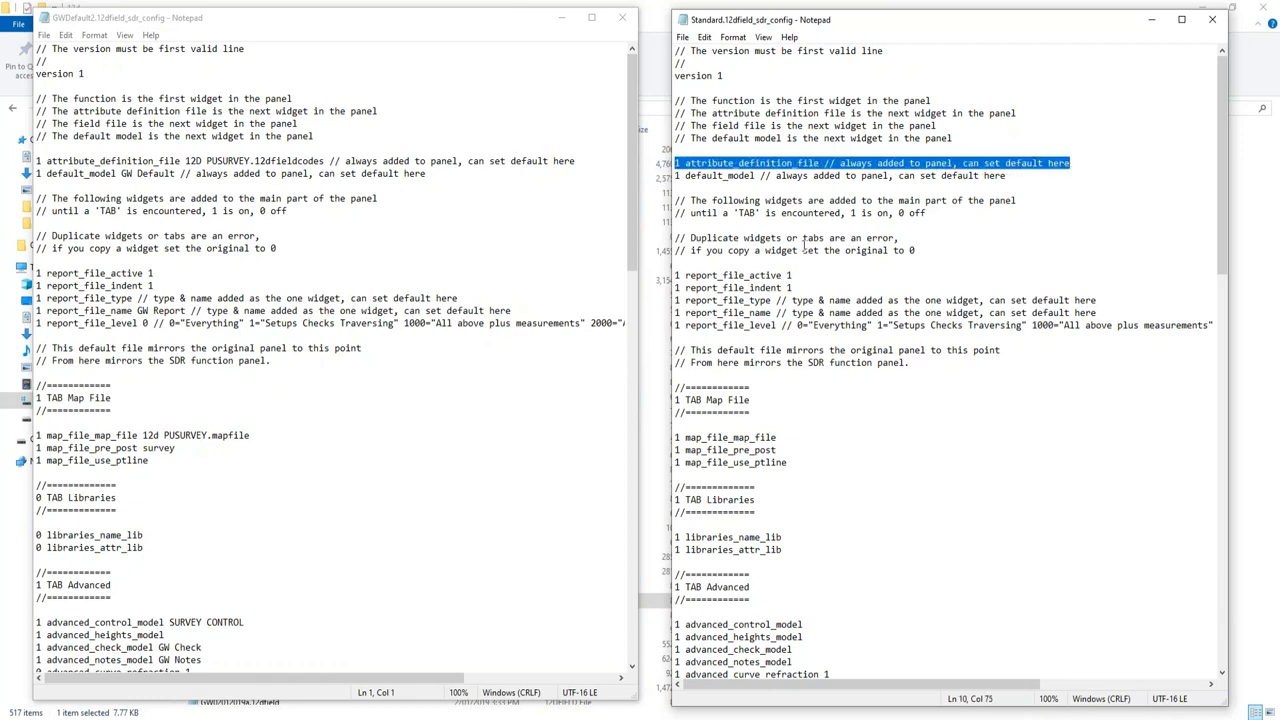
{"action": "left_click_drag", "start_coordinate": [676, 176], "coordinate": [1044, 177]}
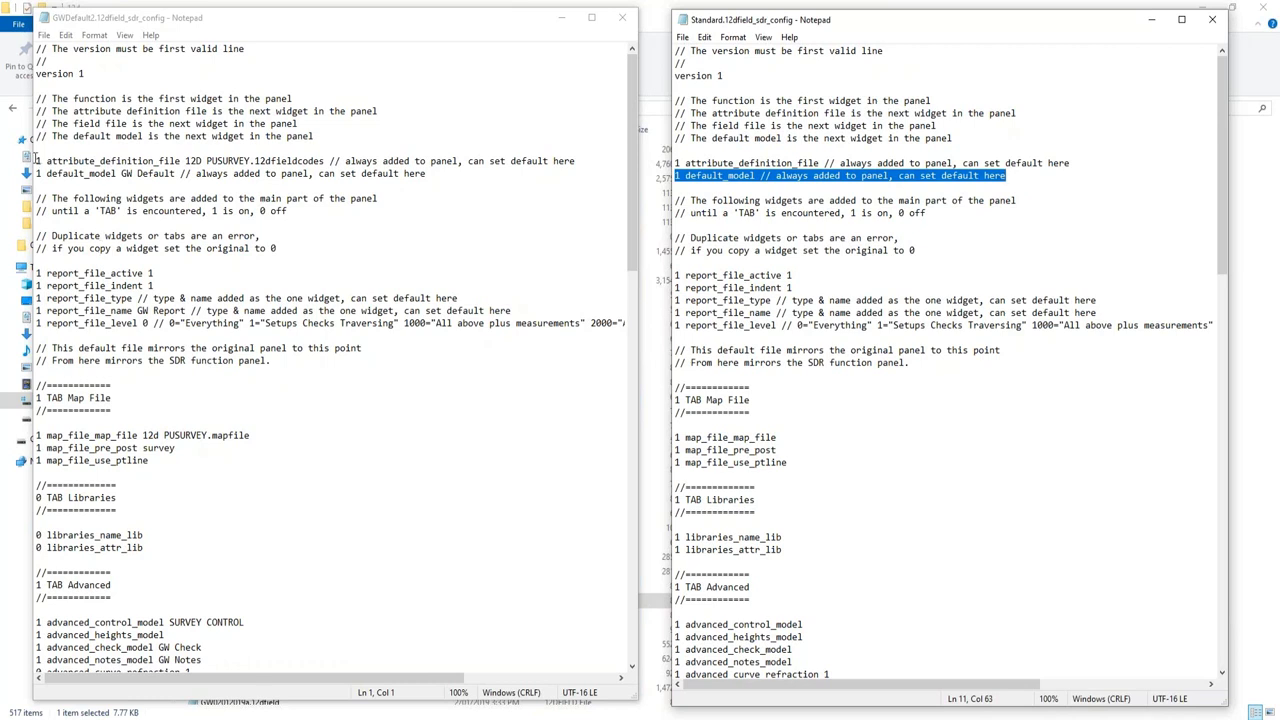
{"action": "left_click_drag", "start_coordinate": [37, 160], "coordinate": [143, 161]}
{"action": "left_click_drag", "start_coordinate": [154, 161], "coordinate": [183, 161]}
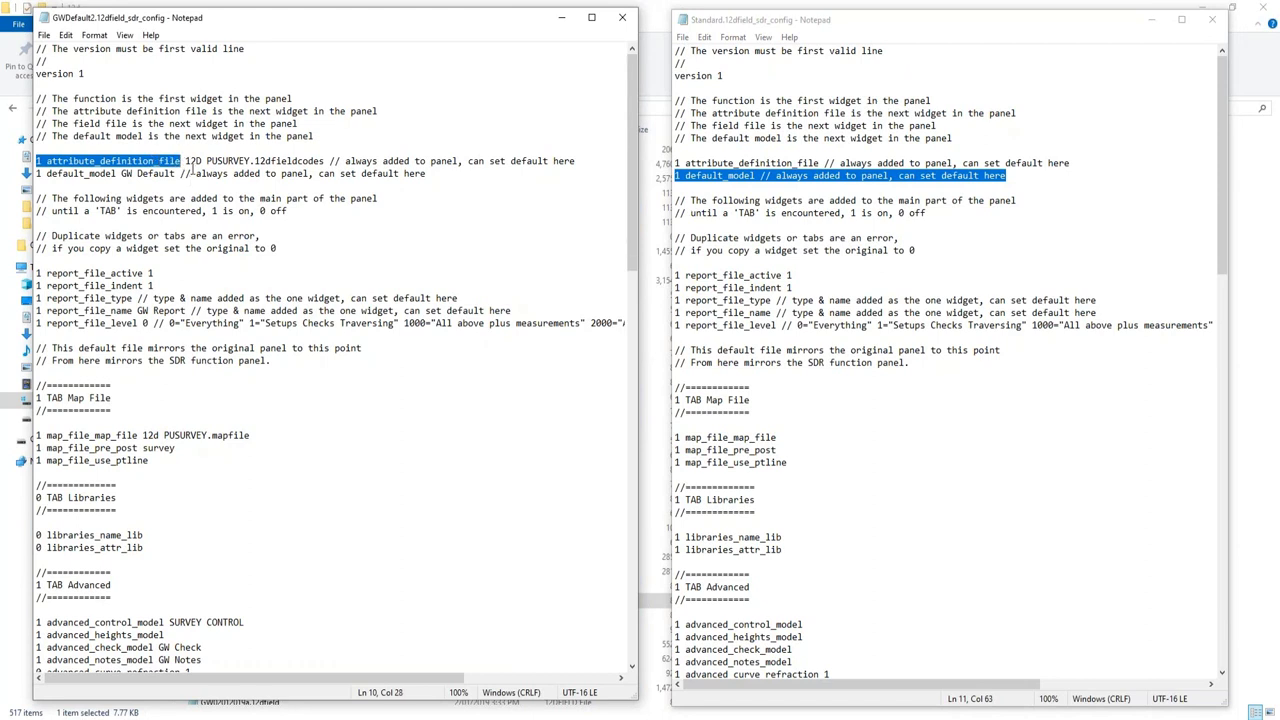
{"action": "left_click_drag", "start_coordinate": [185, 161], "coordinate": [331, 161]}
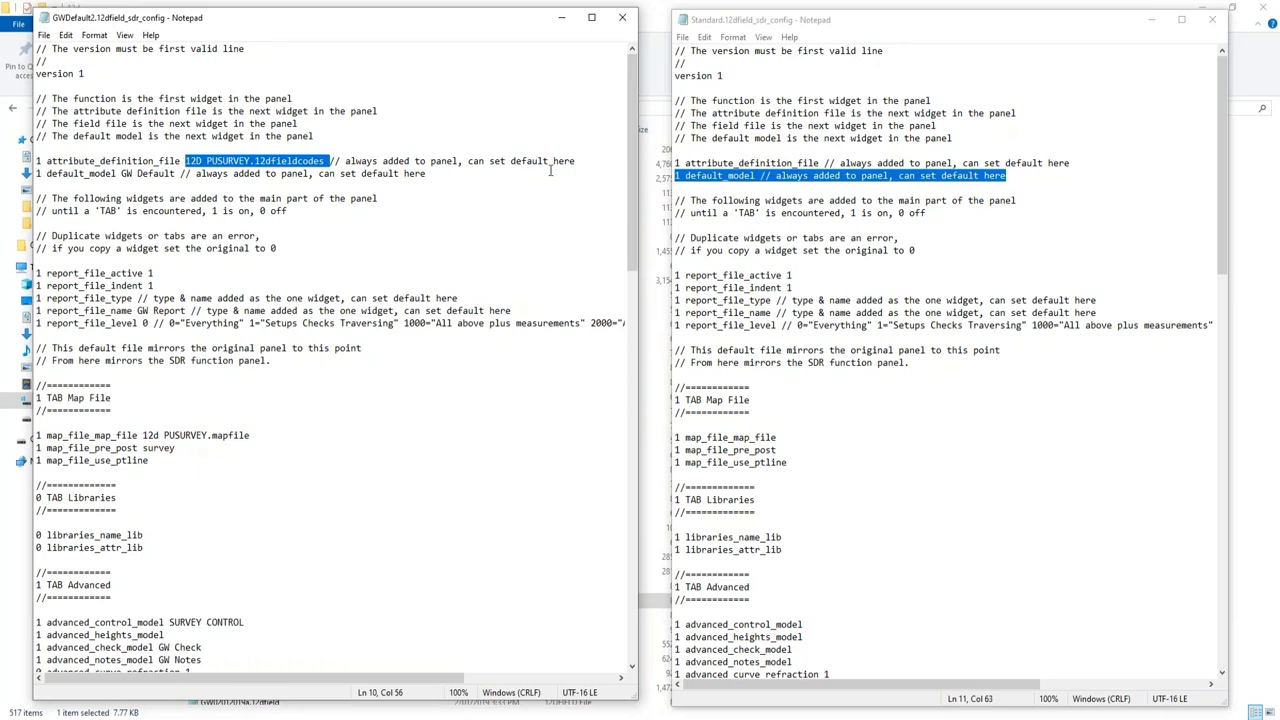
{"action": "left_click", "coordinate": [822, 162]}
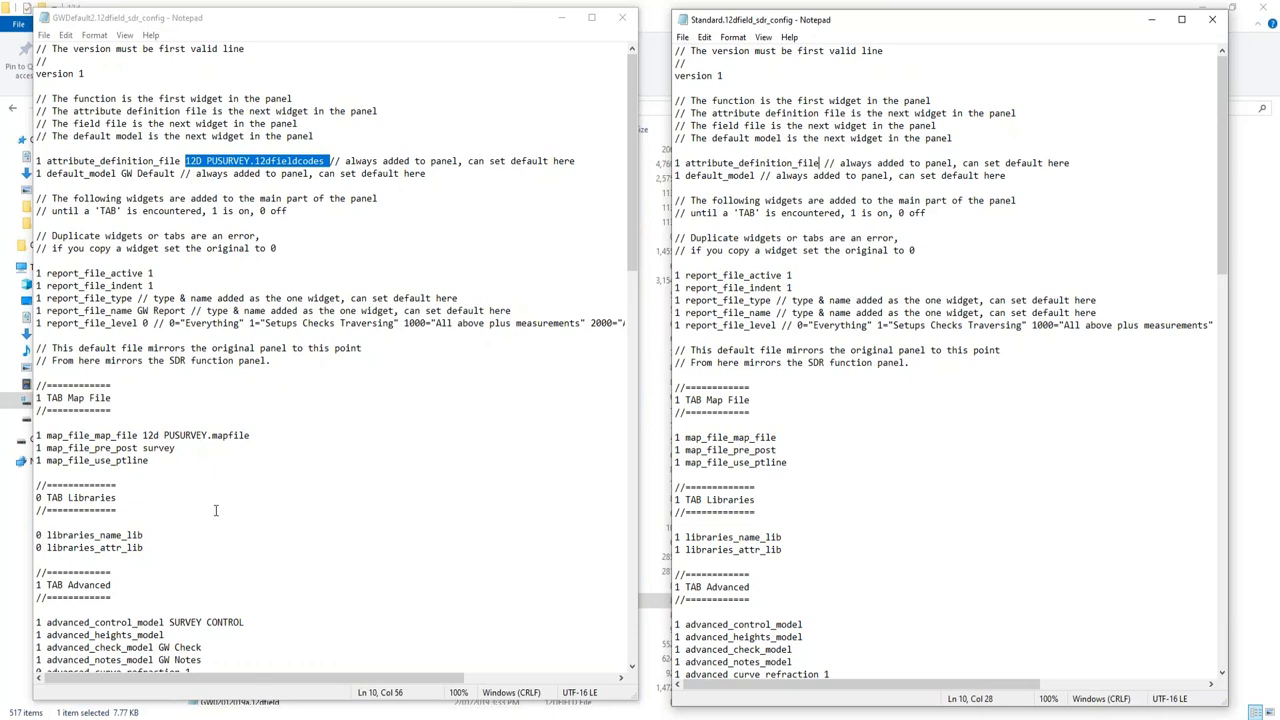
Examine the map file and control model defaults under the Map File and Advanced tabs of the GWDefault2 config
{"action": "scroll", "coordinate": [215, 510], "scroll_direction": "down", "scroll_amount": 7}
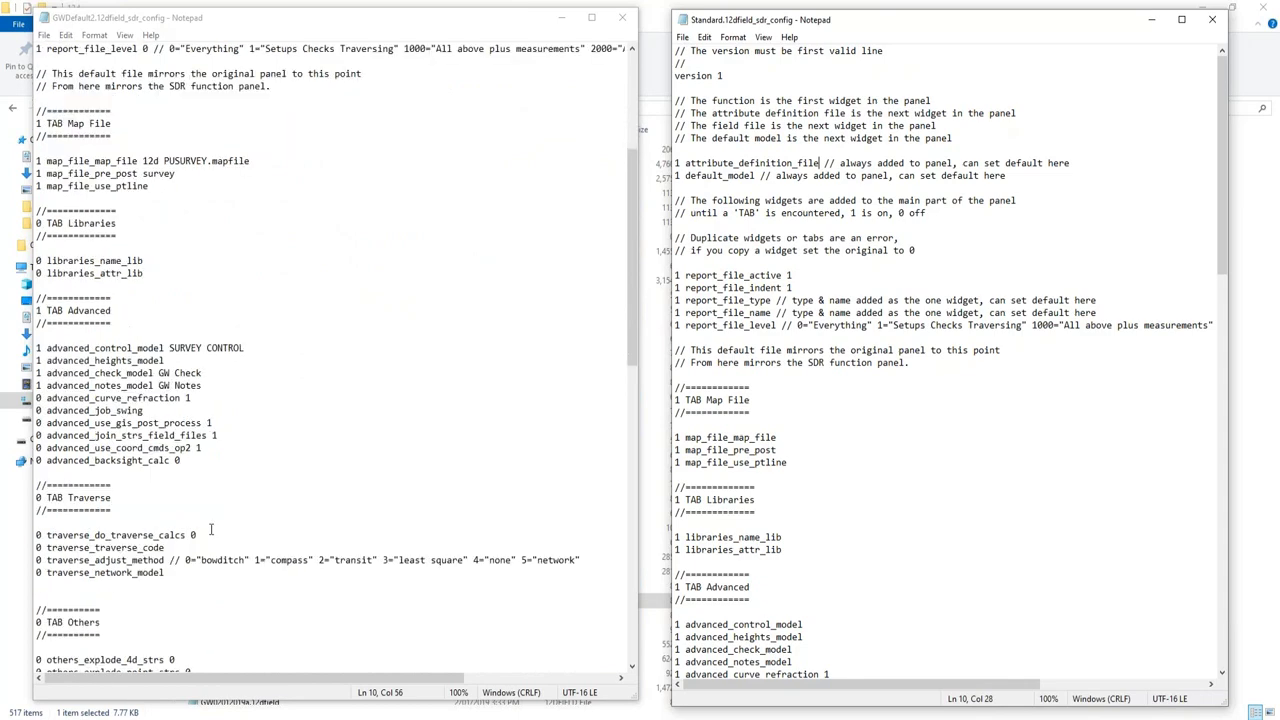
{"action": "scroll", "coordinate": [211, 530], "scroll_direction": "up", "scroll_amount": 3}
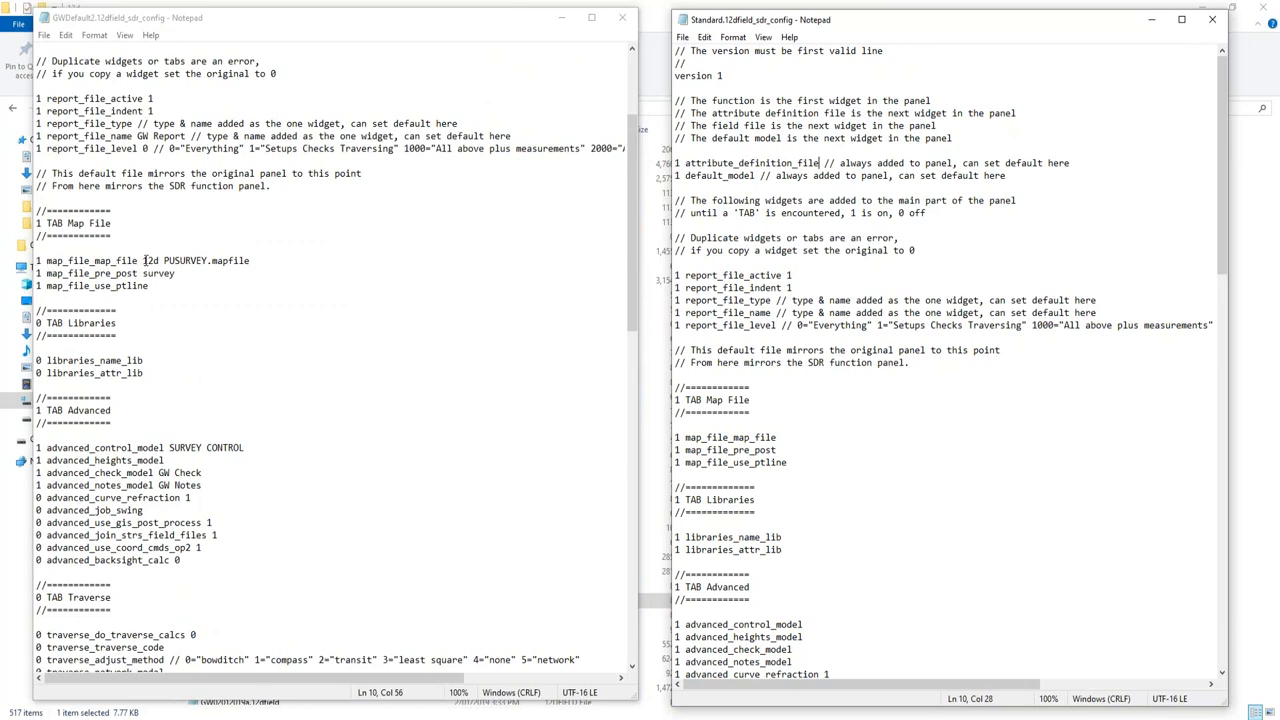
{"action": "left_click_drag", "start_coordinate": [145, 260], "coordinate": [247, 262]}
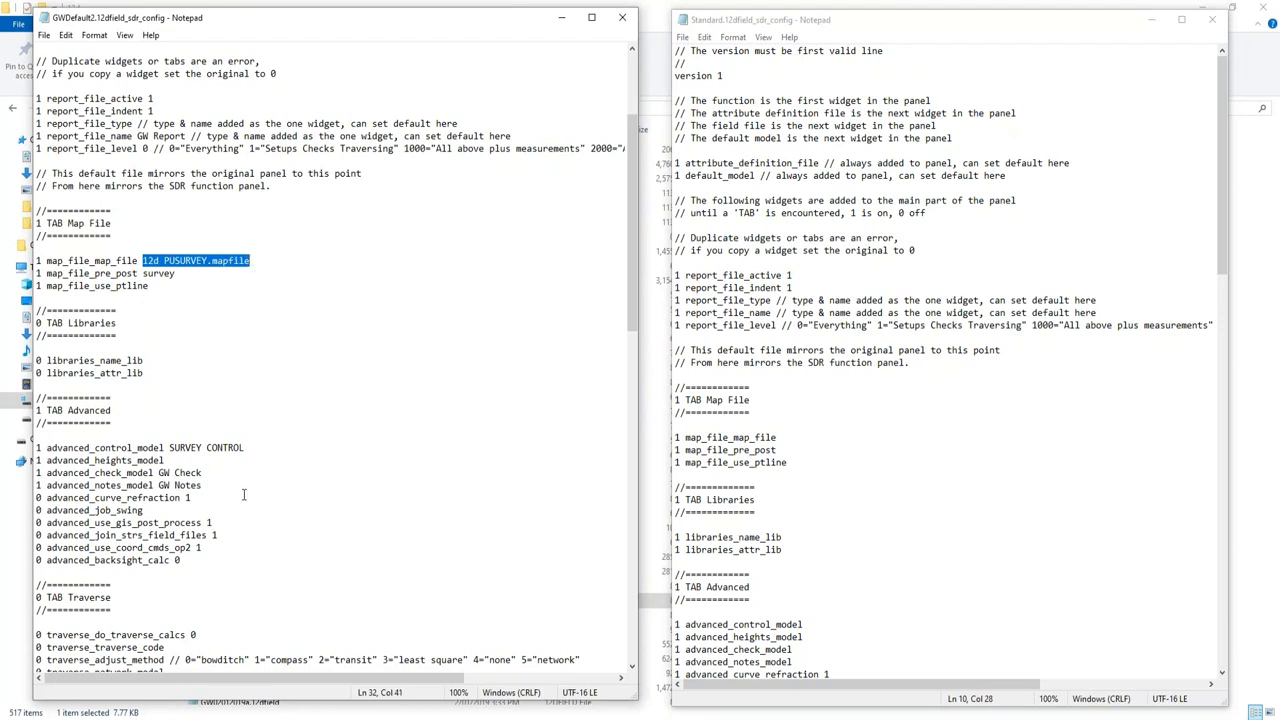
{"action": "scroll", "coordinate": [289, 468], "scroll_direction": "down", "scroll_amount": 3}
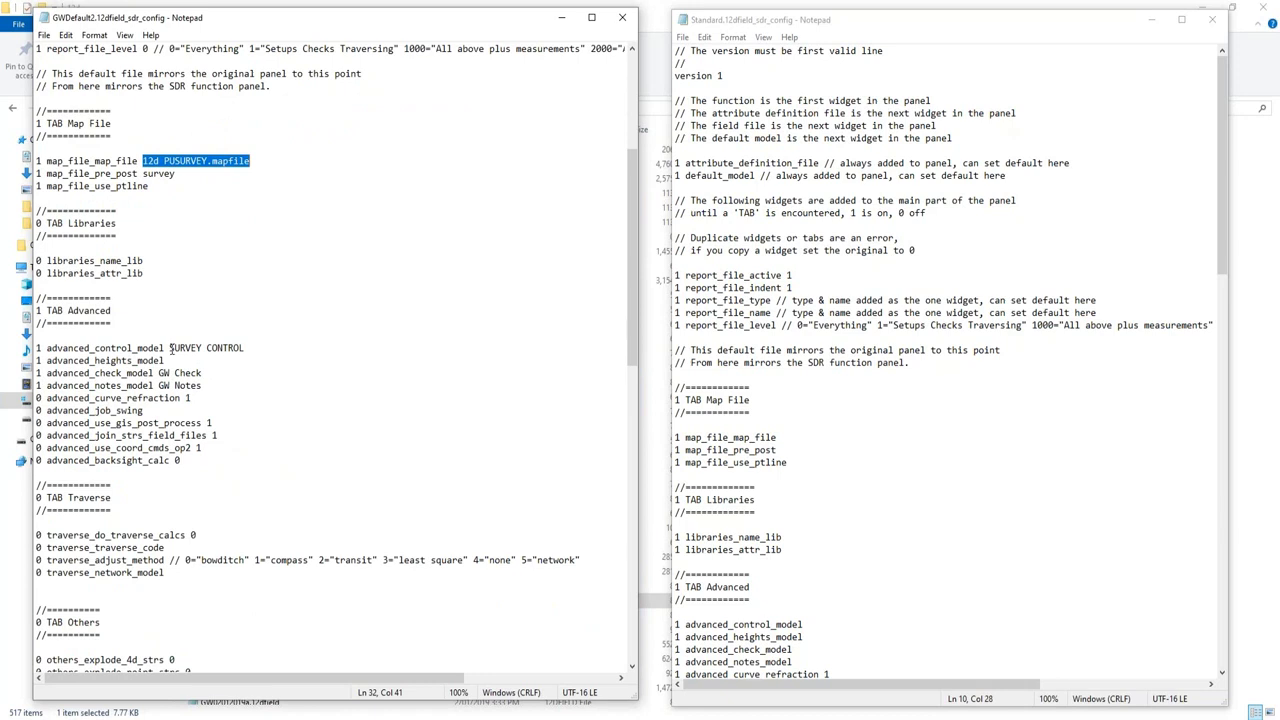
{"action": "left_click_drag", "start_coordinate": [170, 347], "coordinate": [251, 347]}
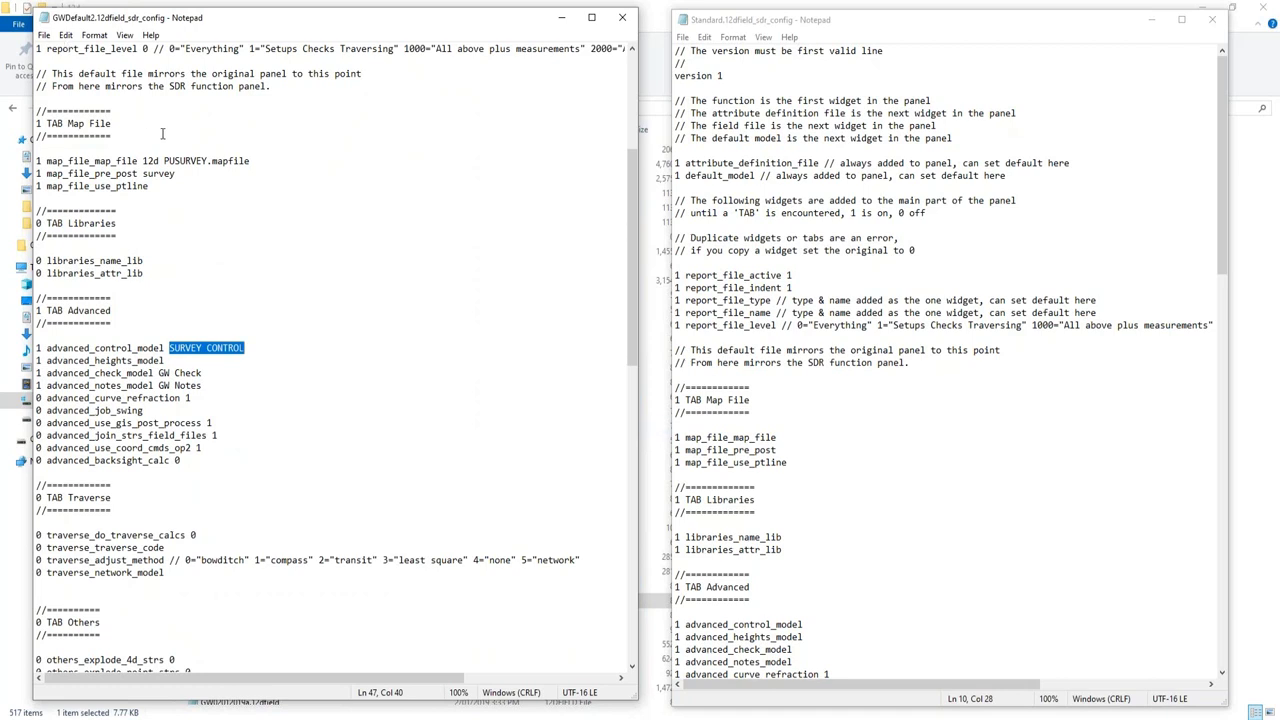
{"action": "left_click_drag", "start_coordinate": [146, 160], "coordinate": [283, 175]}
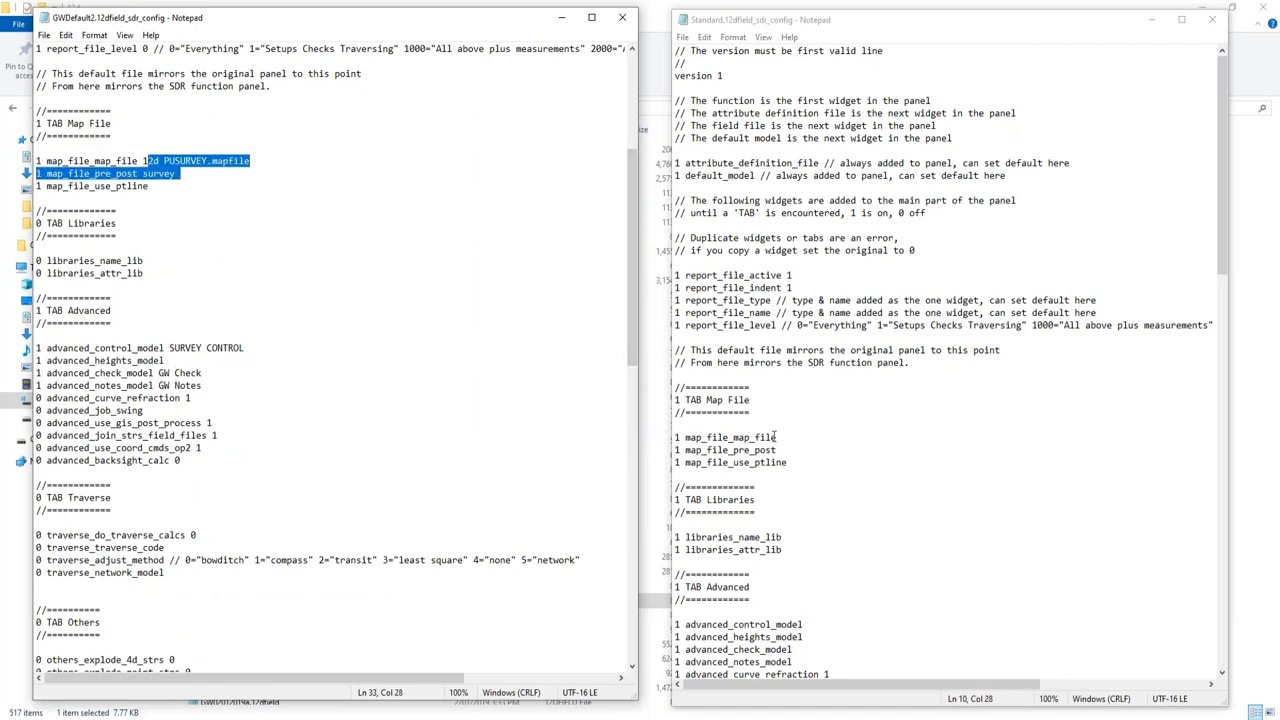
Review the remaining tab sections of the GWDefault2 config, from Traverse through Others and Extra to LSA
{"action": "key", "text": "ctrl"}
{"action": "key", "text": "ctrl"}
{"action": "key", "text": "ctrl"}
{"action": "scroll", "coordinate": [354, 440], "scroll_direction": "down", "scroll_amount": 4}
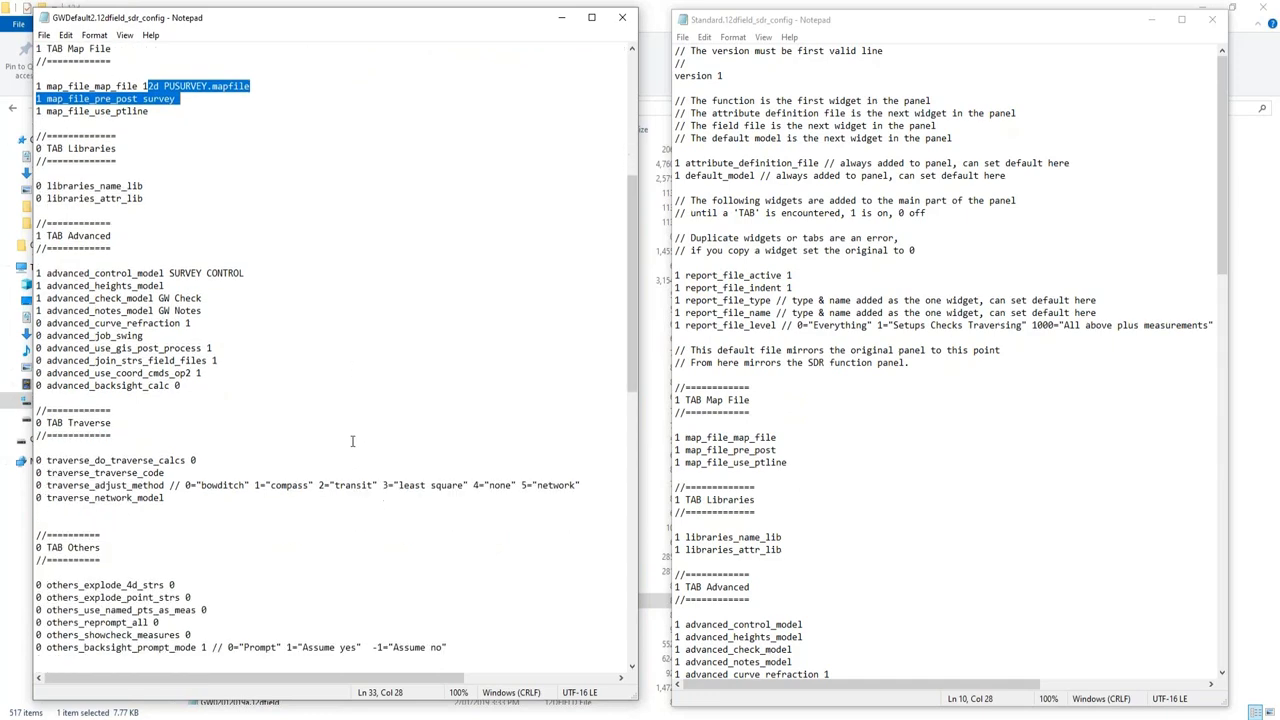
{"action": "scroll", "coordinate": [348, 445], "scroll_direction": "down", "scroll_amount": 9}
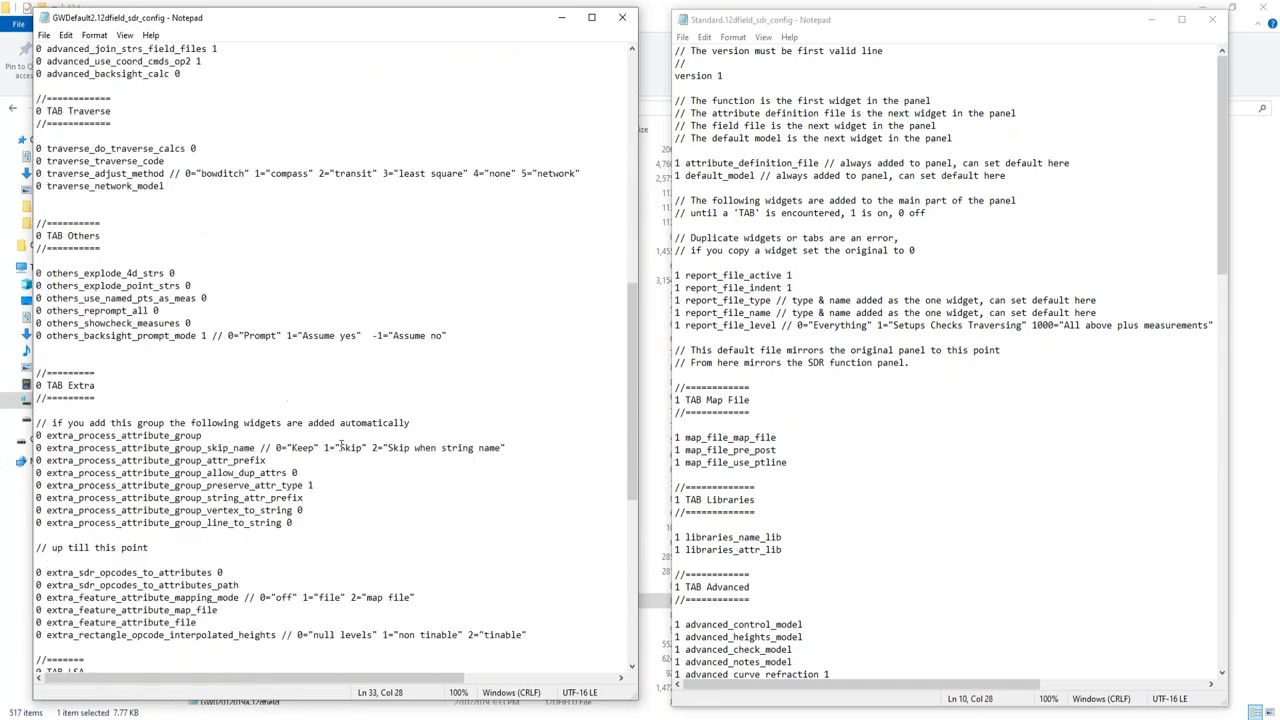
{"action": "scroll", "coordinate": [338, 449], "scroll_direction": "down", "scroll_amount": 2}
{"action": "scroll", "coordinate": [340, 449], "scroll_direction": "down", "scroll_amount": 3}
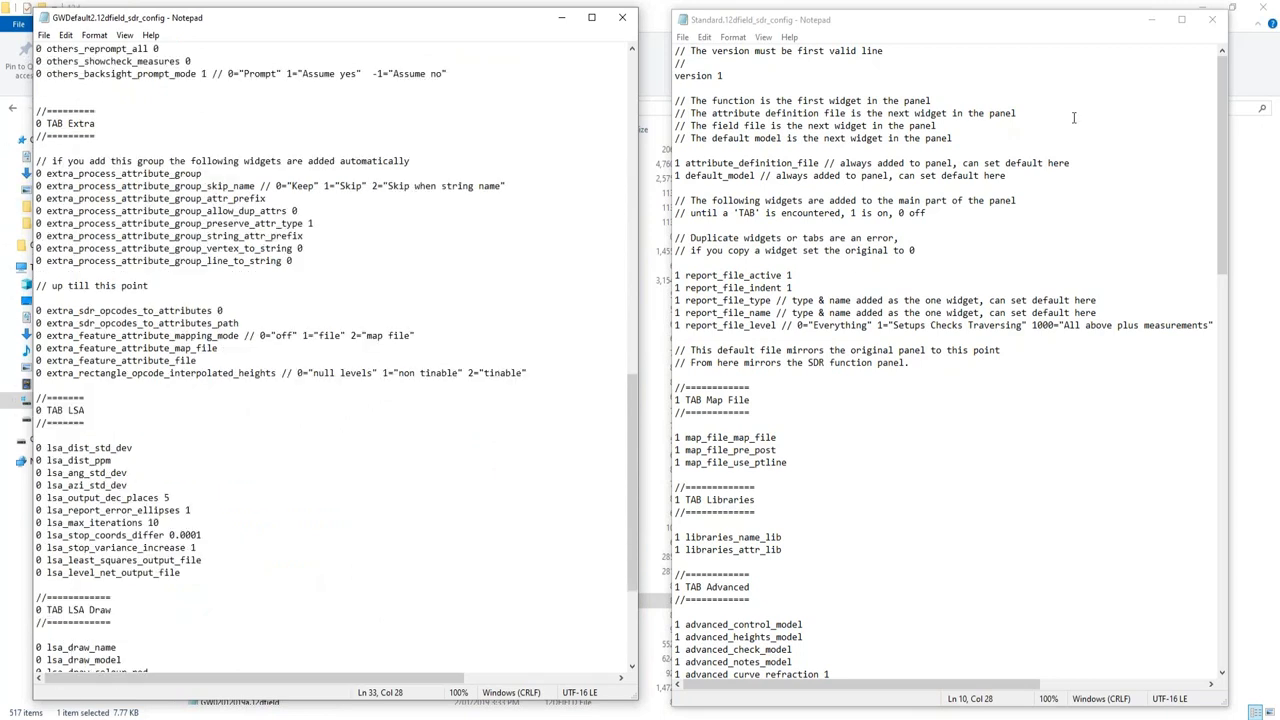
Minimise both Notepad windows and File Explorer to return to 12d Model
{"action": "left_click", "coordinate": [1153, 18]}
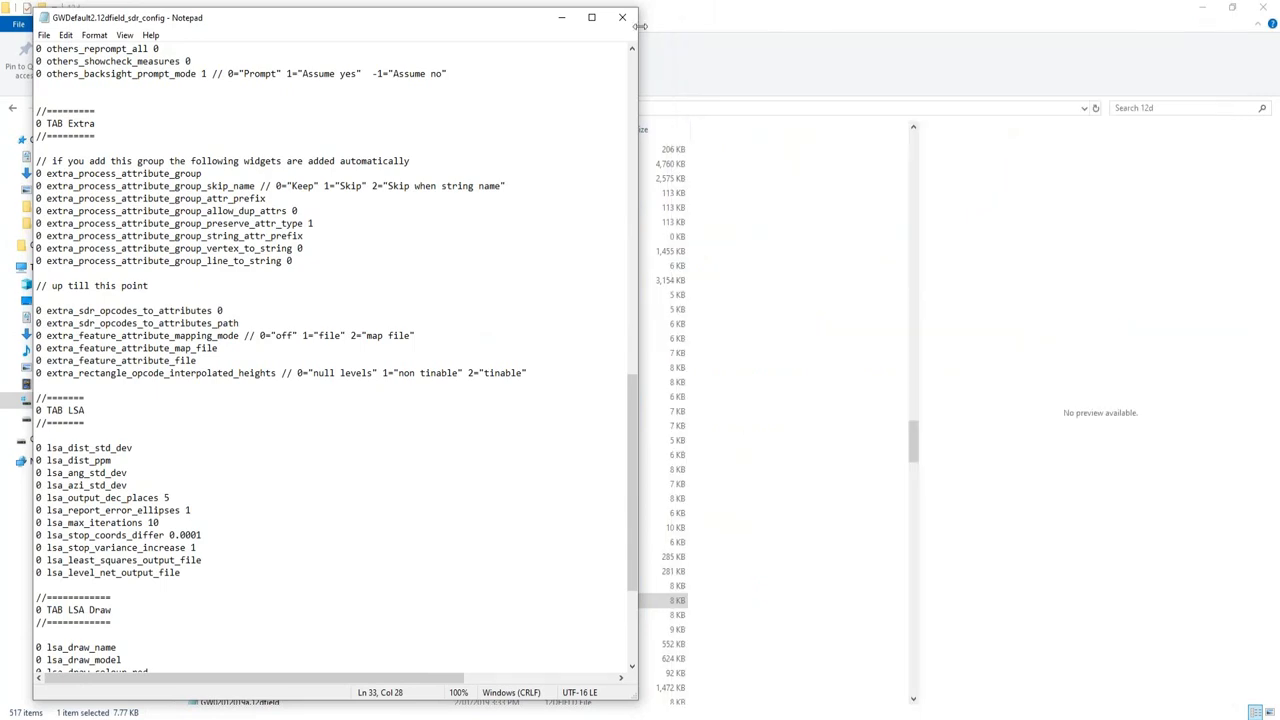
{"action": "left_click", "coordinate": [560, 18]}
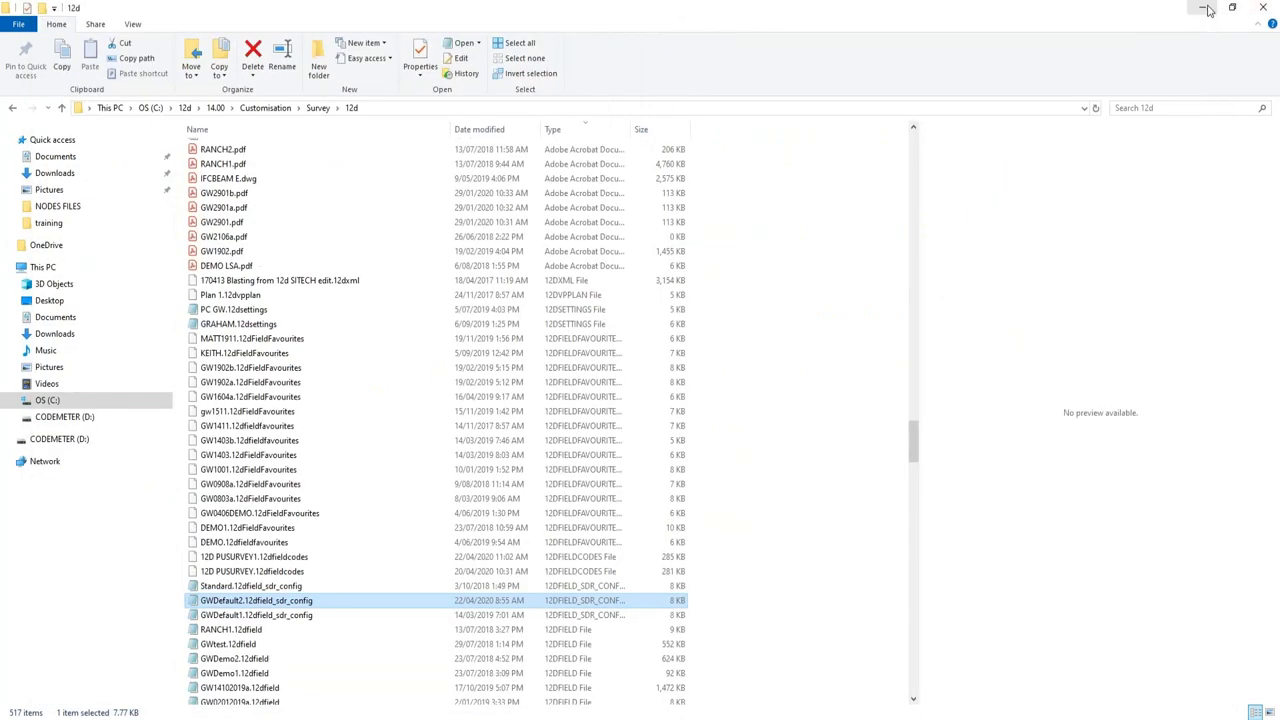
{"action": "key", "text": "super+d"}
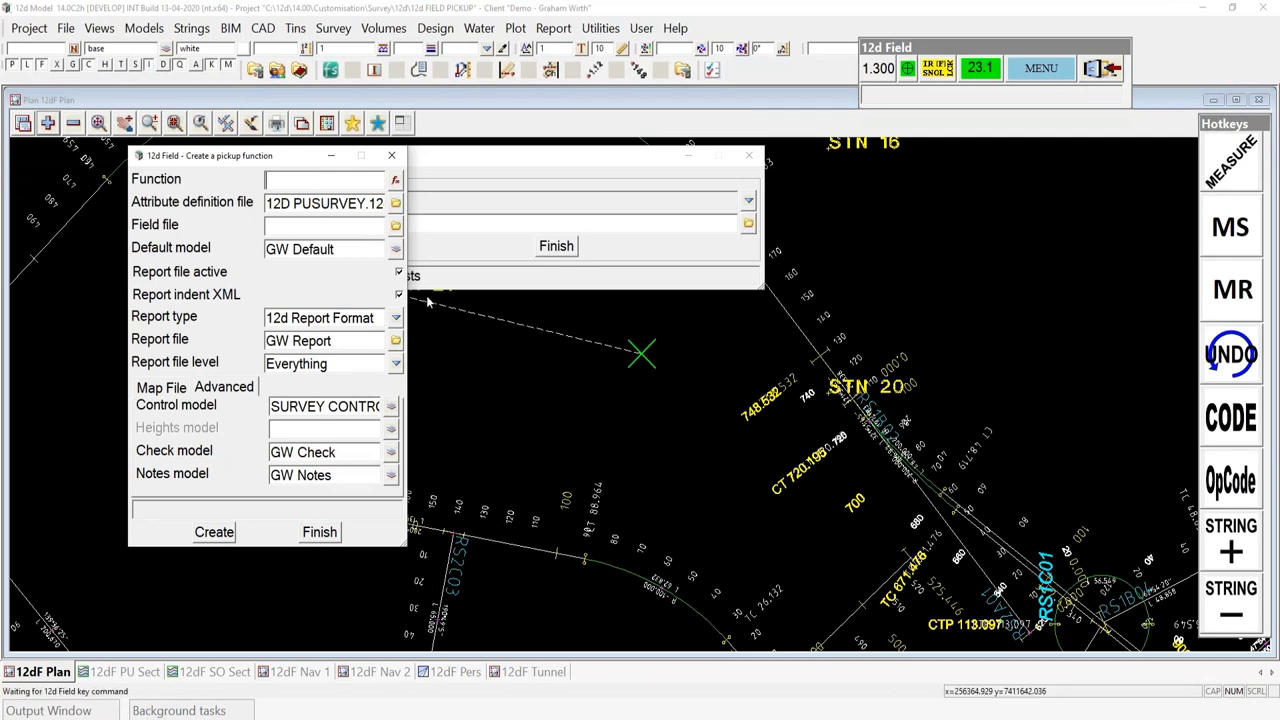
Name the pickup function GW2204a, move its panel below the SDR Function panel, and try to create it
{"action": "type", "text": "GW2204a"}
{"action": "key", "text": "Tab"}
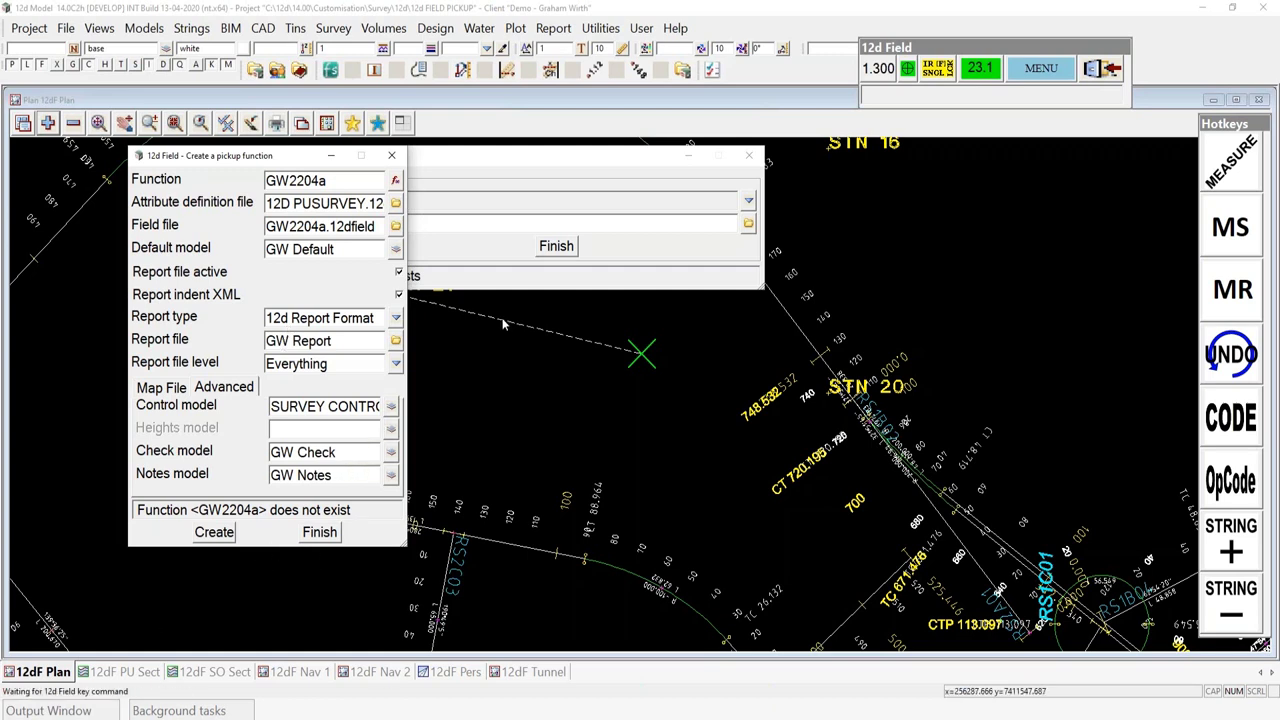
{"action": "left_click_drag", "start_coordinate": [240, 155], "coordinate": [241, 168]}
{"action": "left_click_drag", "start_coordinate": [245, 258], "coordinate": [266, 308]}
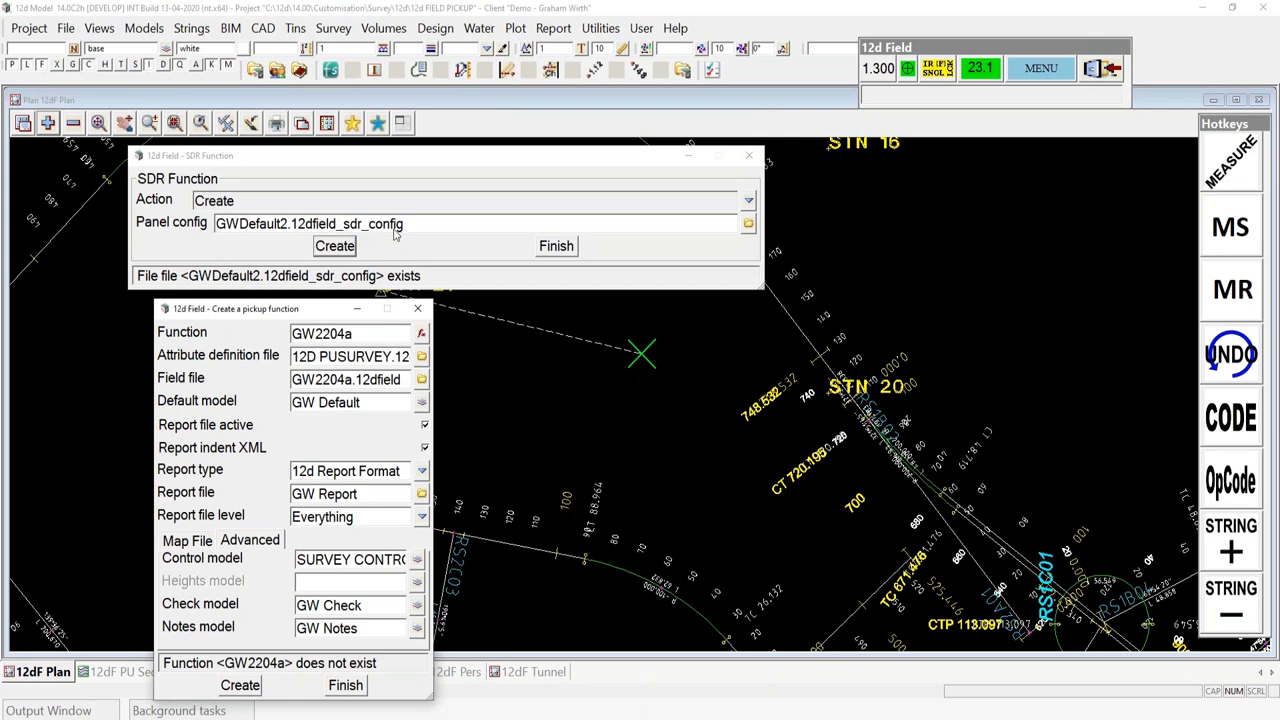
{"action": "left_click", "coordinate": [240, 686]}
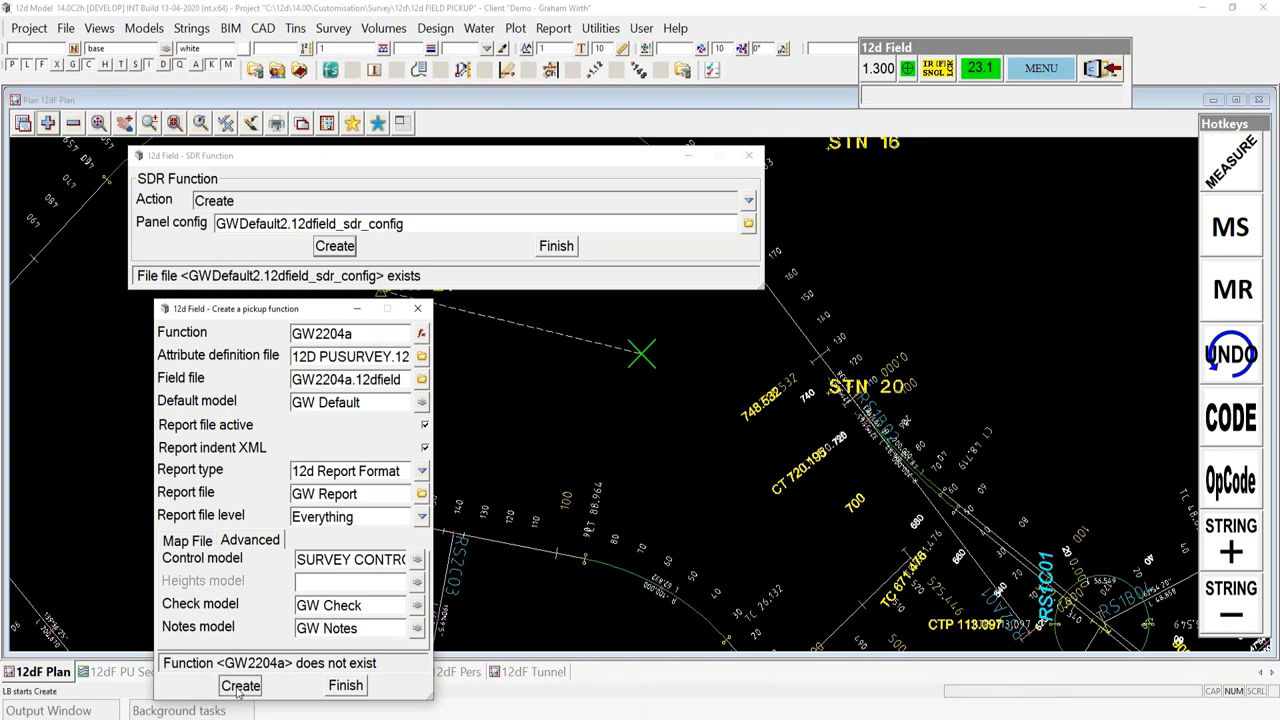
Change the field file to GW2204b.12dfield, create the pickup function, and reposition the SDR Pickup panel
{"action": "left_click", "coordinate": [421, 379]}
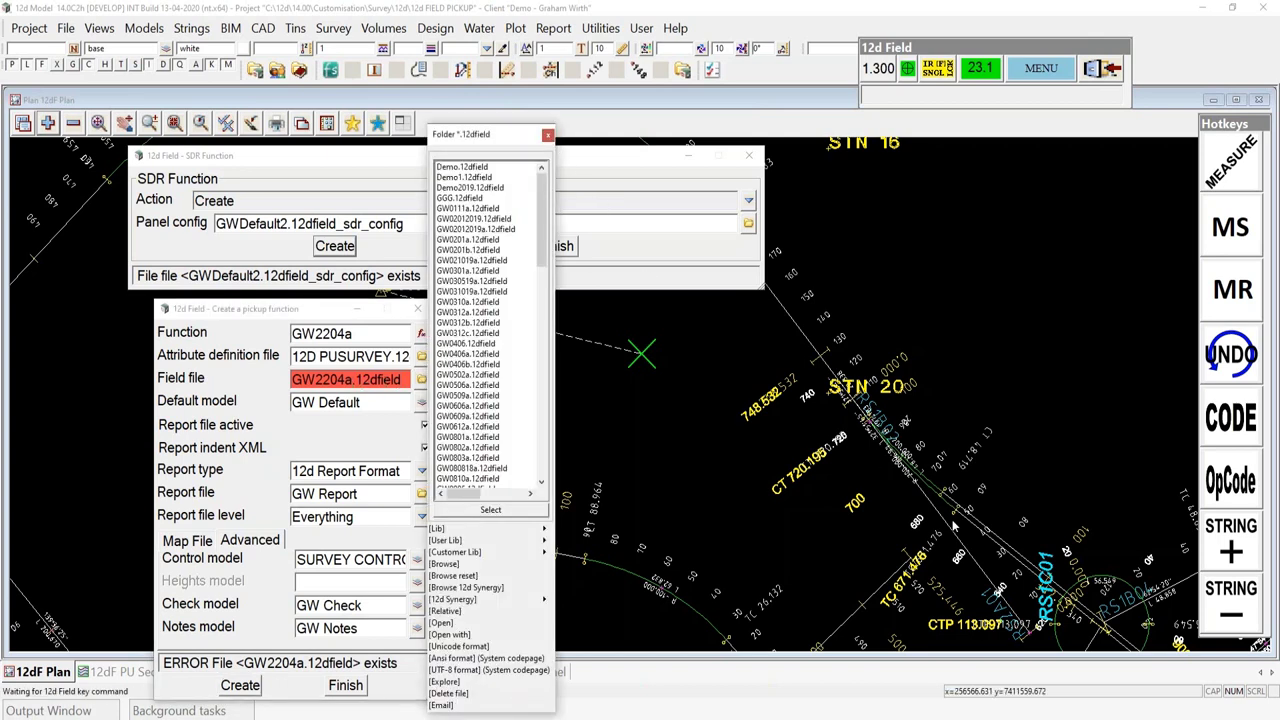
{"action": "left_click", "coordinate": [548, 135]}
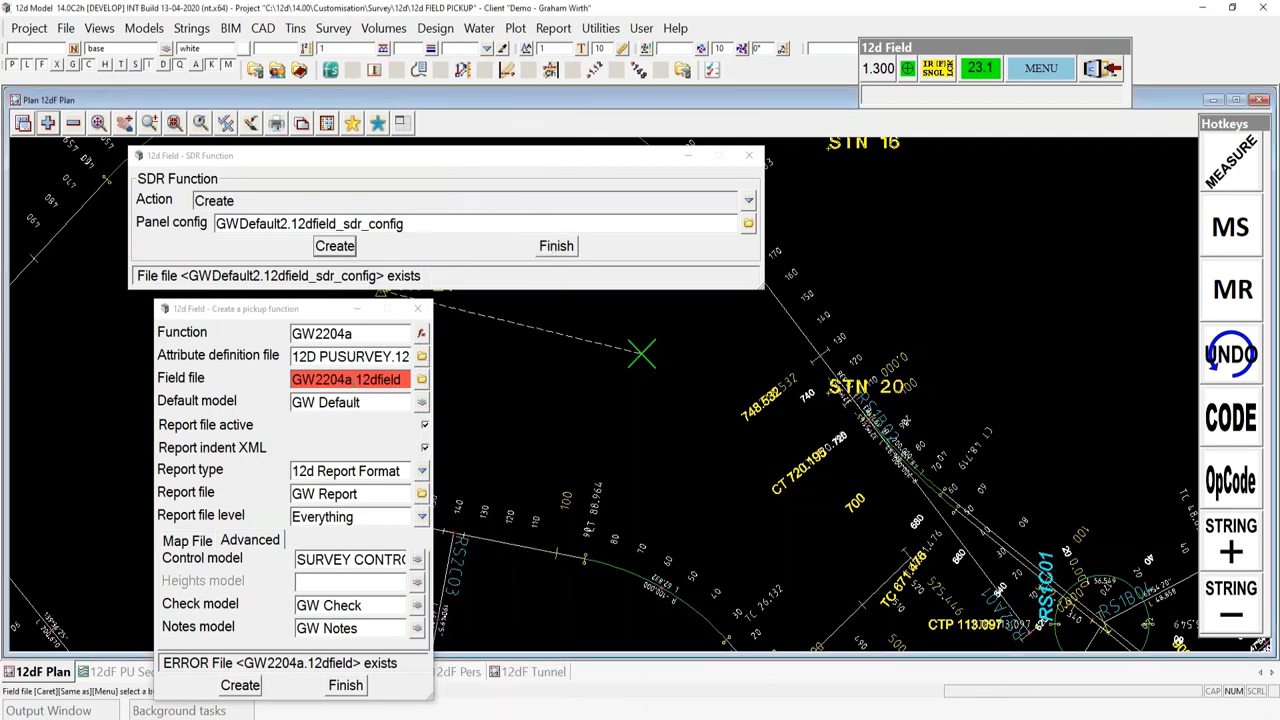
{"action": "left_click", "coordinate": [352, 379]}
{"action": "key", "text": "BackSpace"}
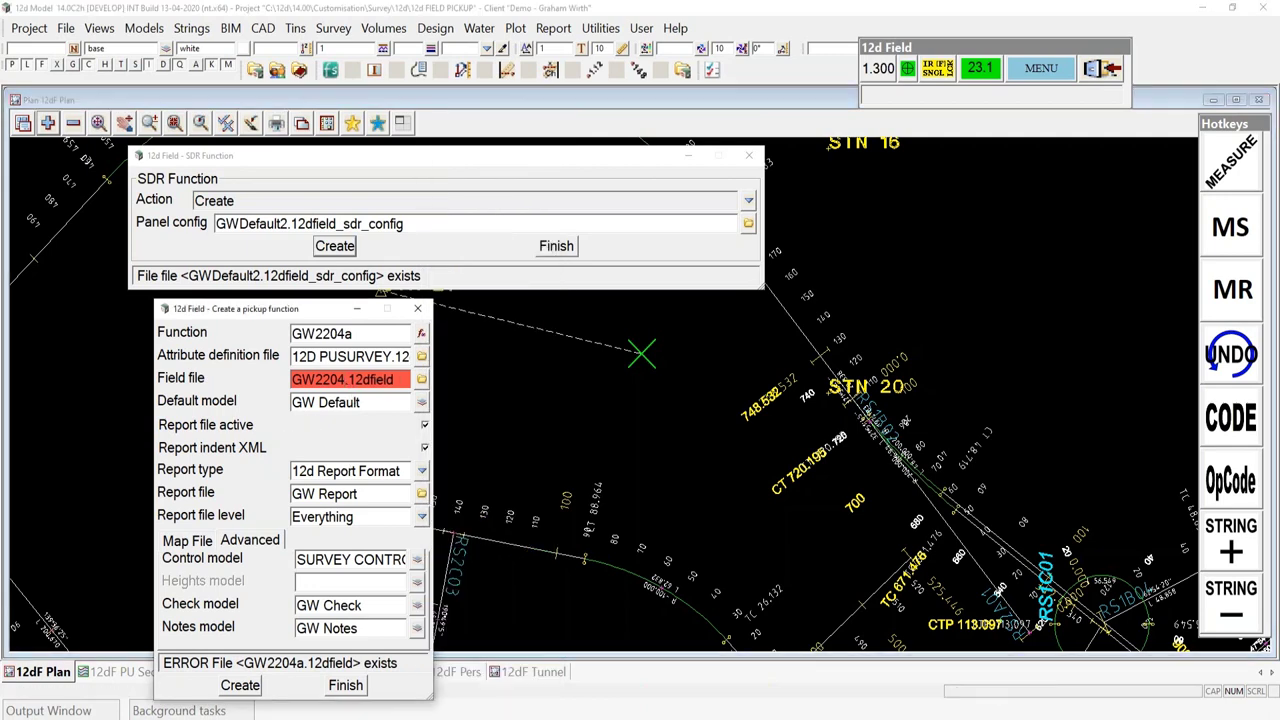
{"action": "type", "text": "b"}
{"action": "key", "text": "Tab"}
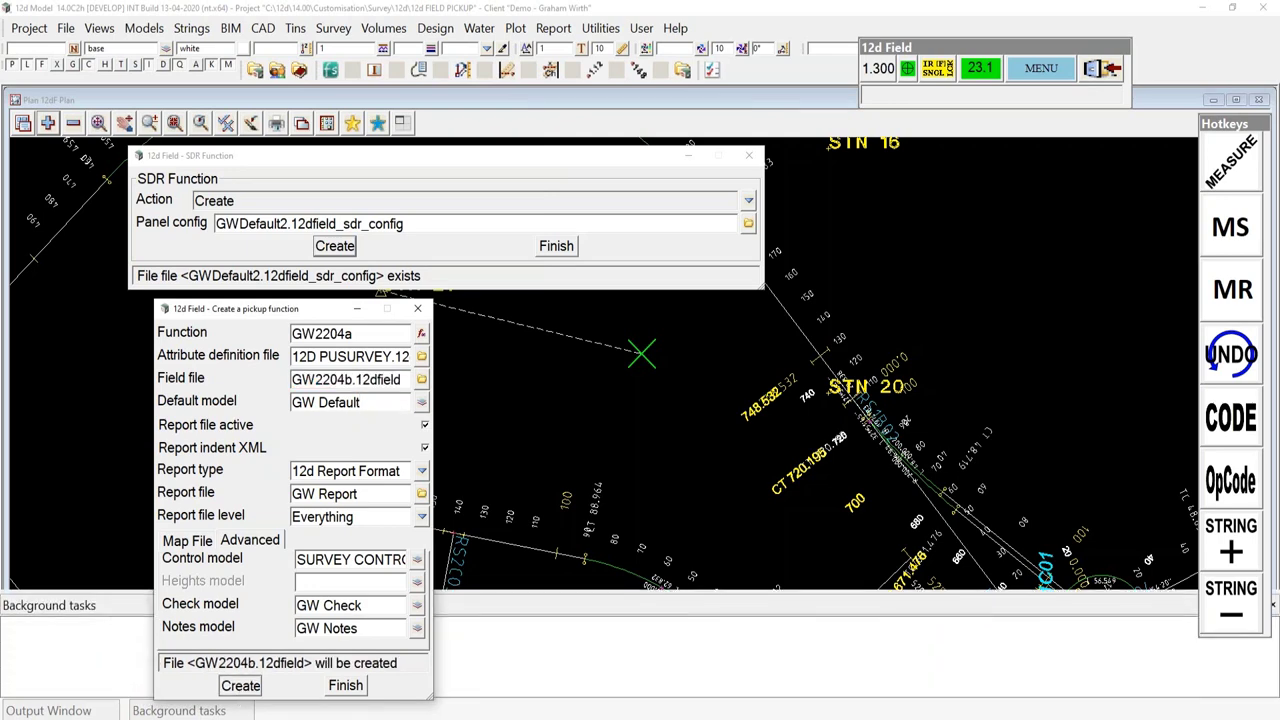
{"action": "left_click", "coordinate": [240, 685]}
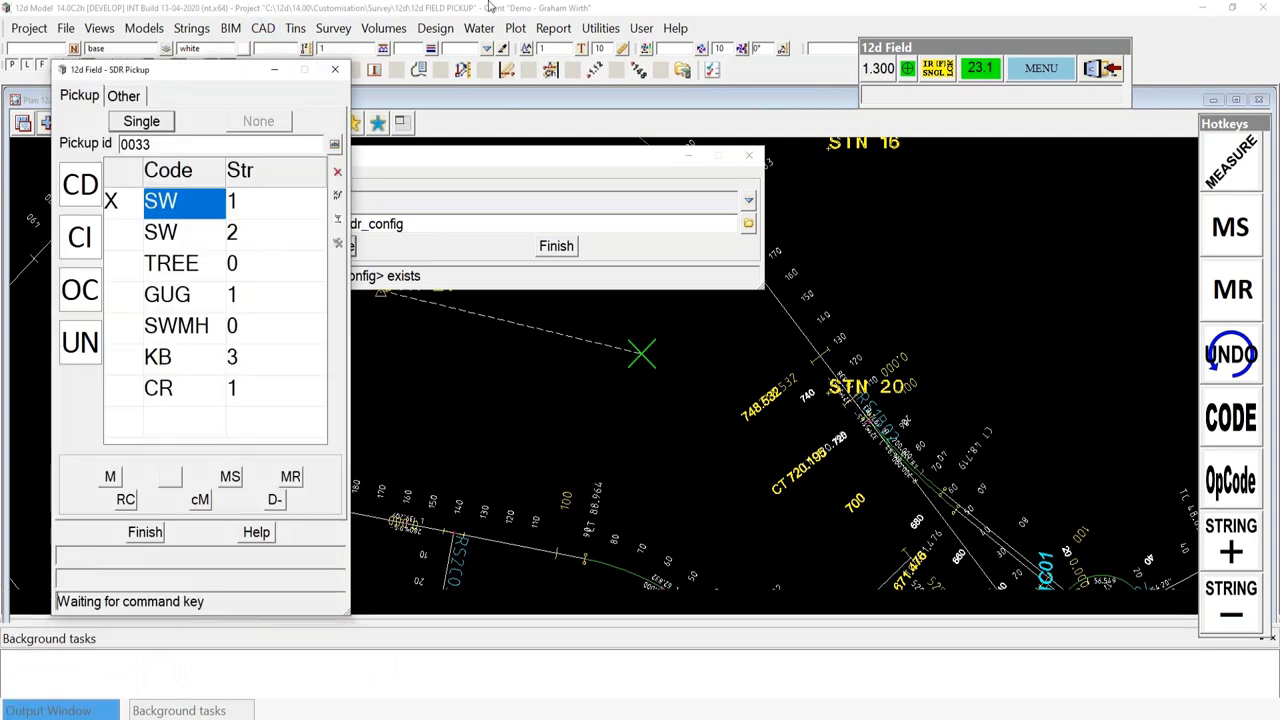
{"action": "left_click_drag", "start_coordinate": [183, 79], "coordinate": [152, 107]}
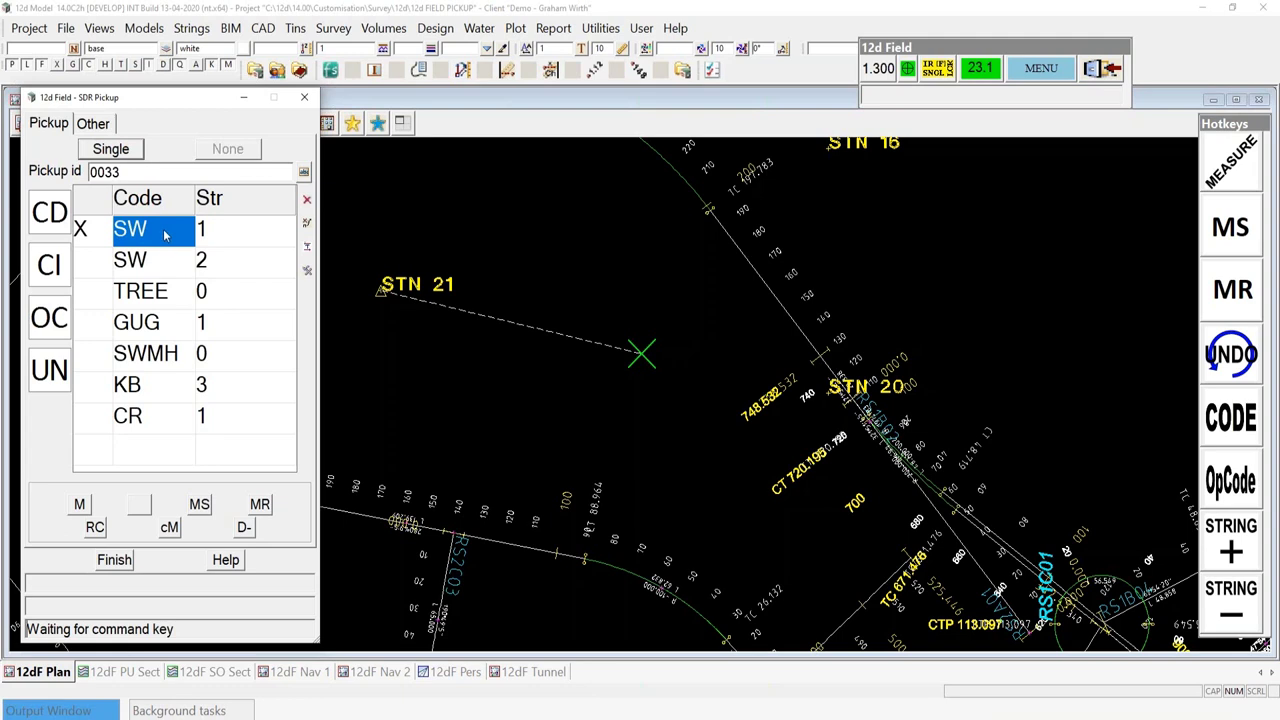
Open the 12d Field Codes Editor and enlarge its window beside the SDR Pickup panel
{"action": "left_click", "coordinate": [336, 29]}
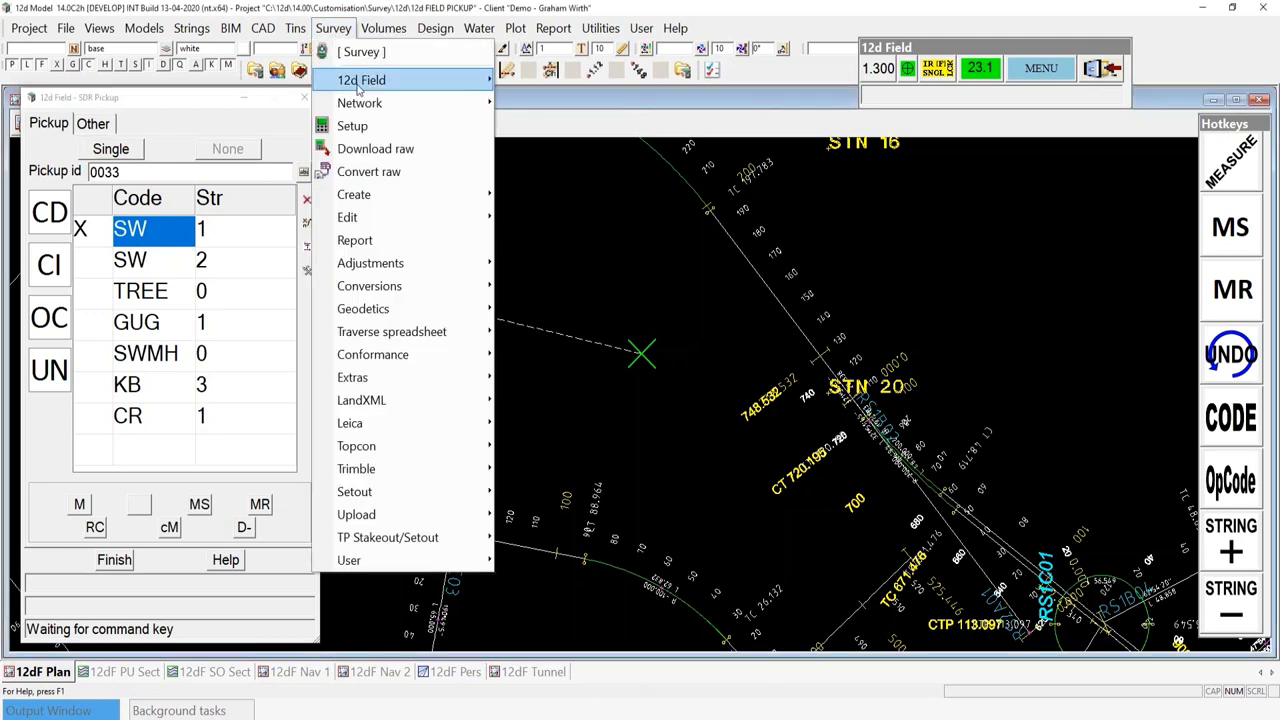
{"action": "mouse_move", "coordinate": [372, 84]}
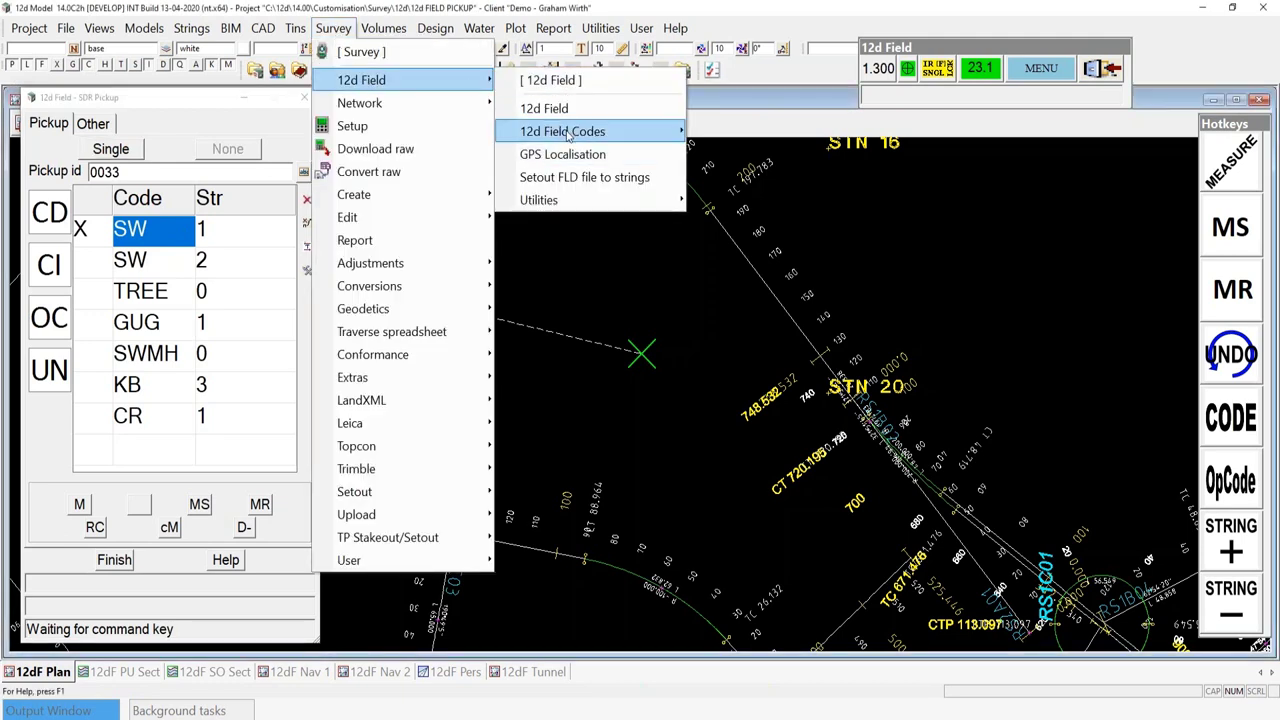
{"action": "mouse_move", "coordinate": [569, 137]}
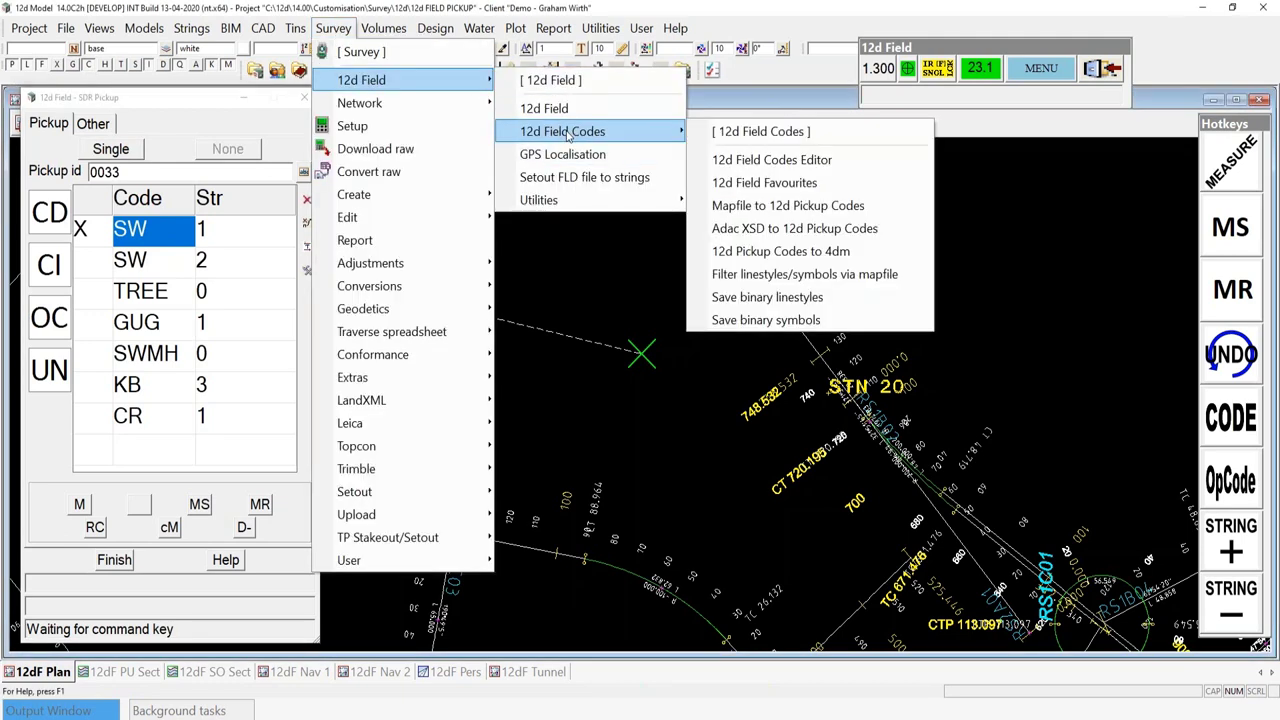
{"action": "left_click", "coordinate": [771, 160]}
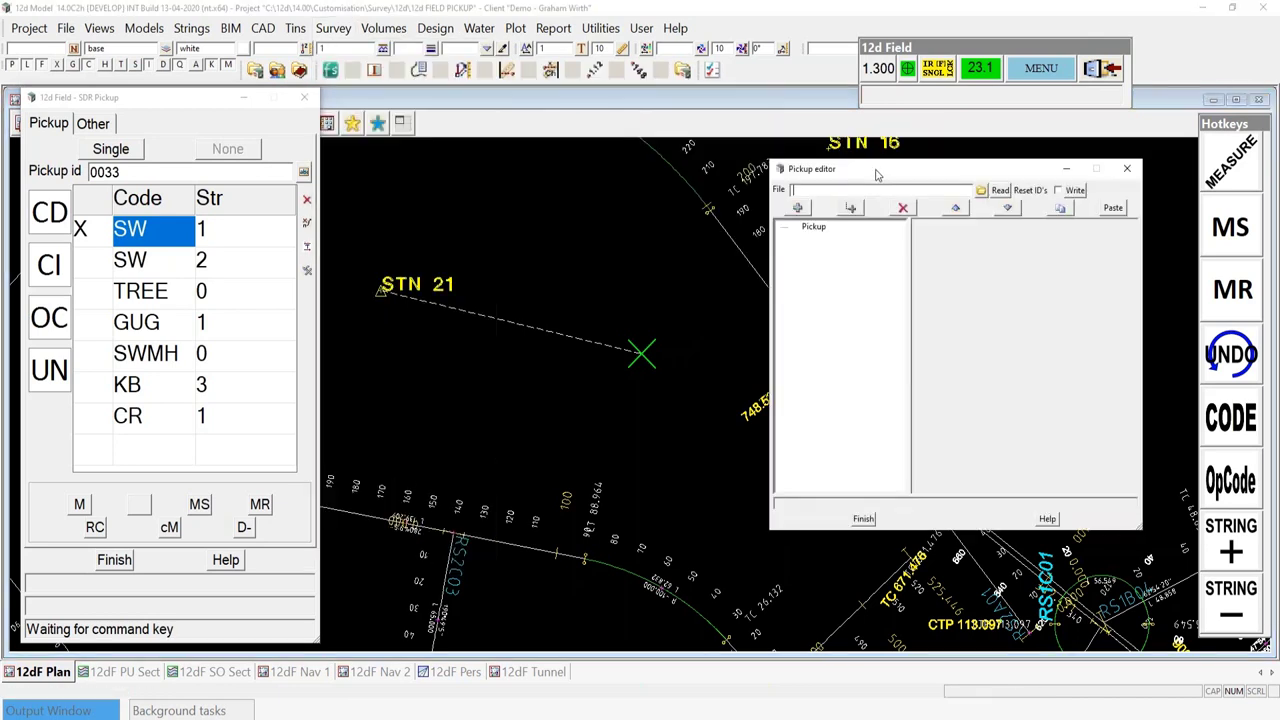
{"action": "left_click_drag", "start_coordinate": [876, 170], "coordinate": [706, 32]}
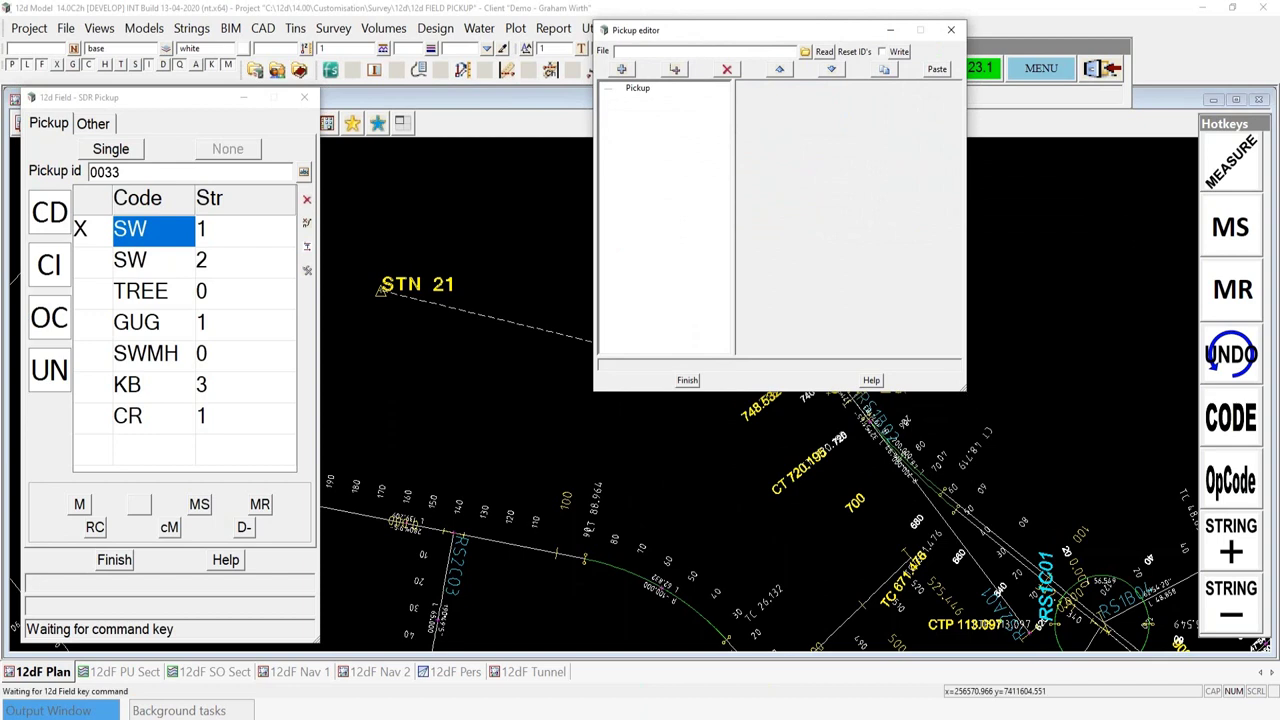
{"action": "left_click_drag", "start_coordinate": [965, 393], "coordinate": [1162, 638]}
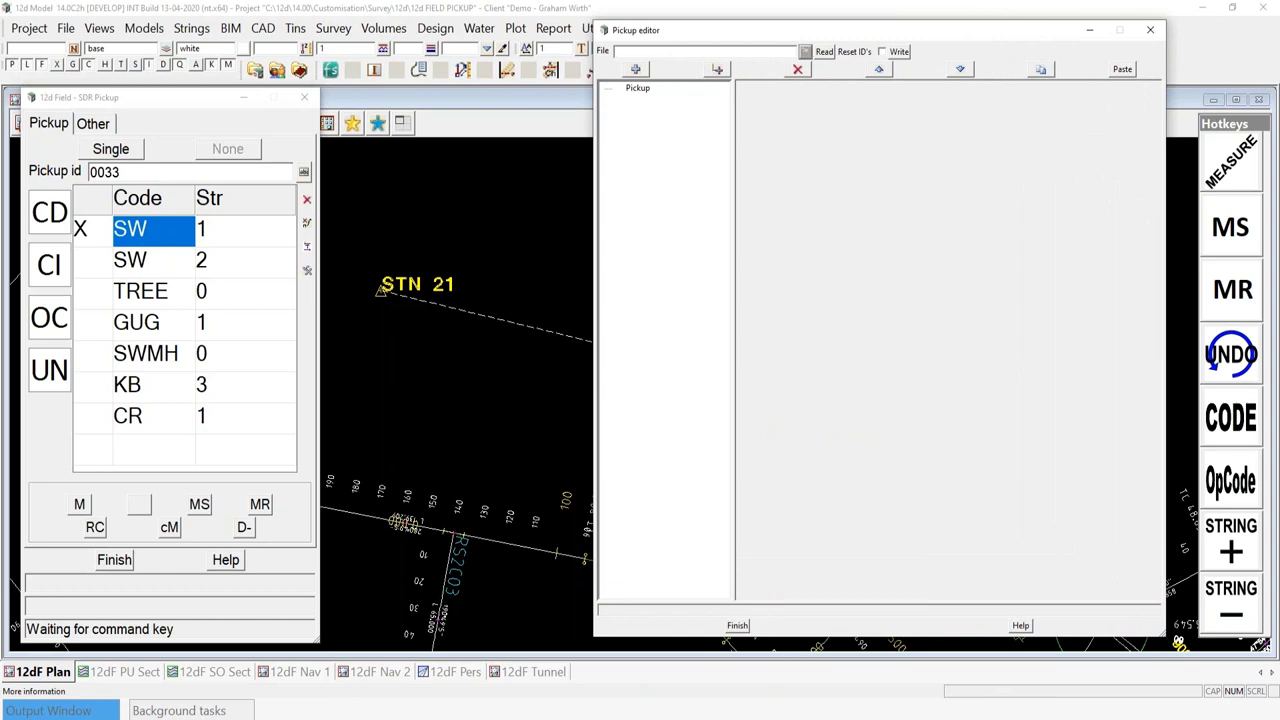
Load 12D PUSURVEY1.12dfieldcodes into the Pickup editor and read its contents
{"action": "left_click", "coordinate": [806, 52]}
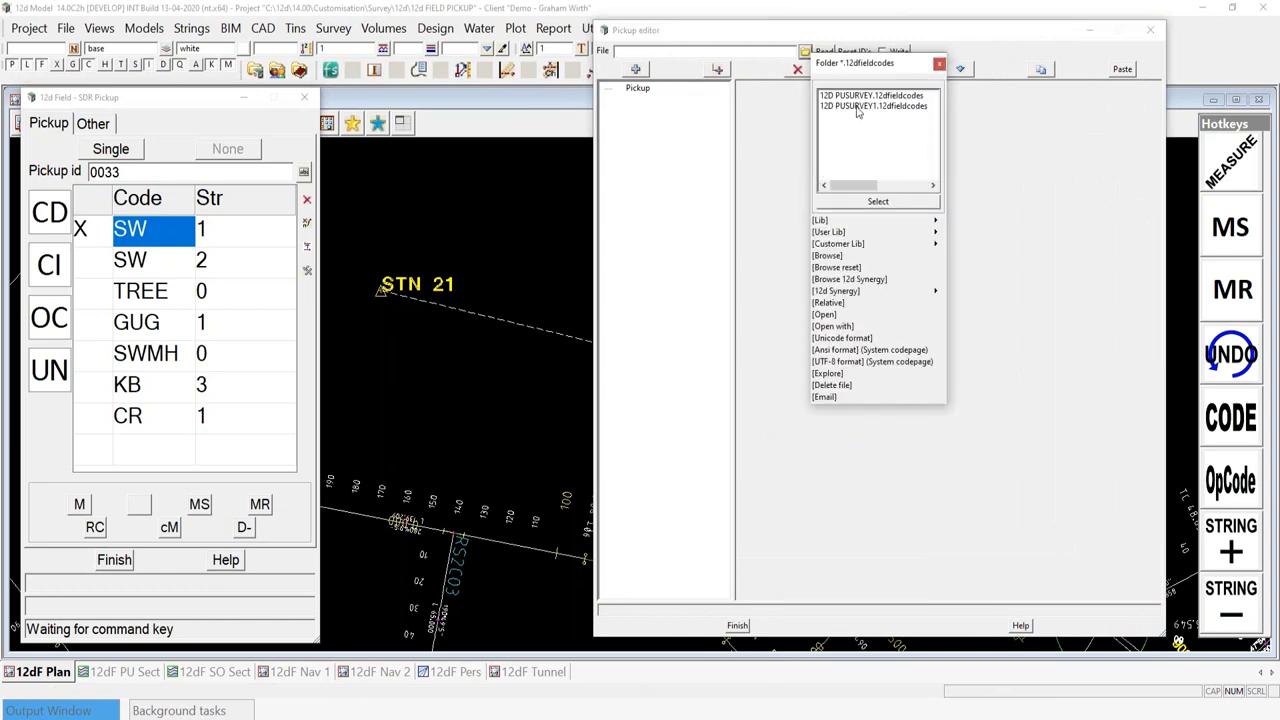
{"action": "left_click", "coordinate": [857, 107]}
{"action": "left_click", "coordinate": [862, 203]}
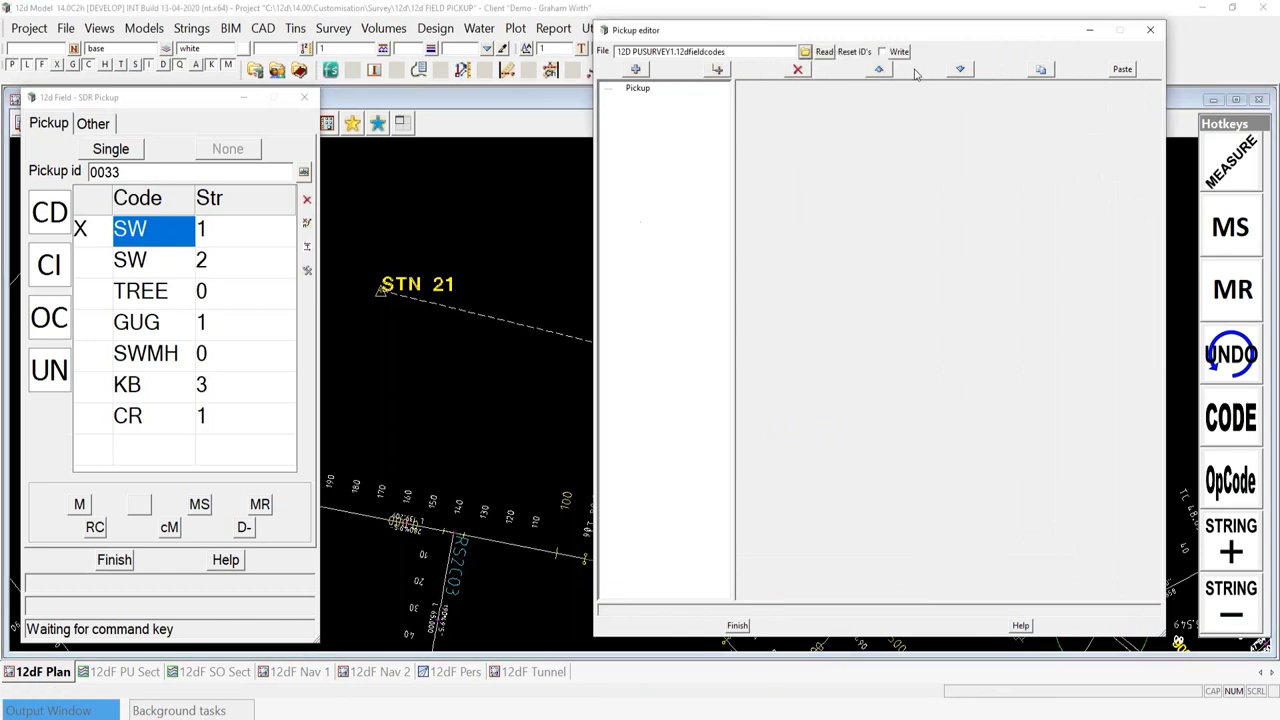
{"action": "left_click", "coordinate": [832, 52]}
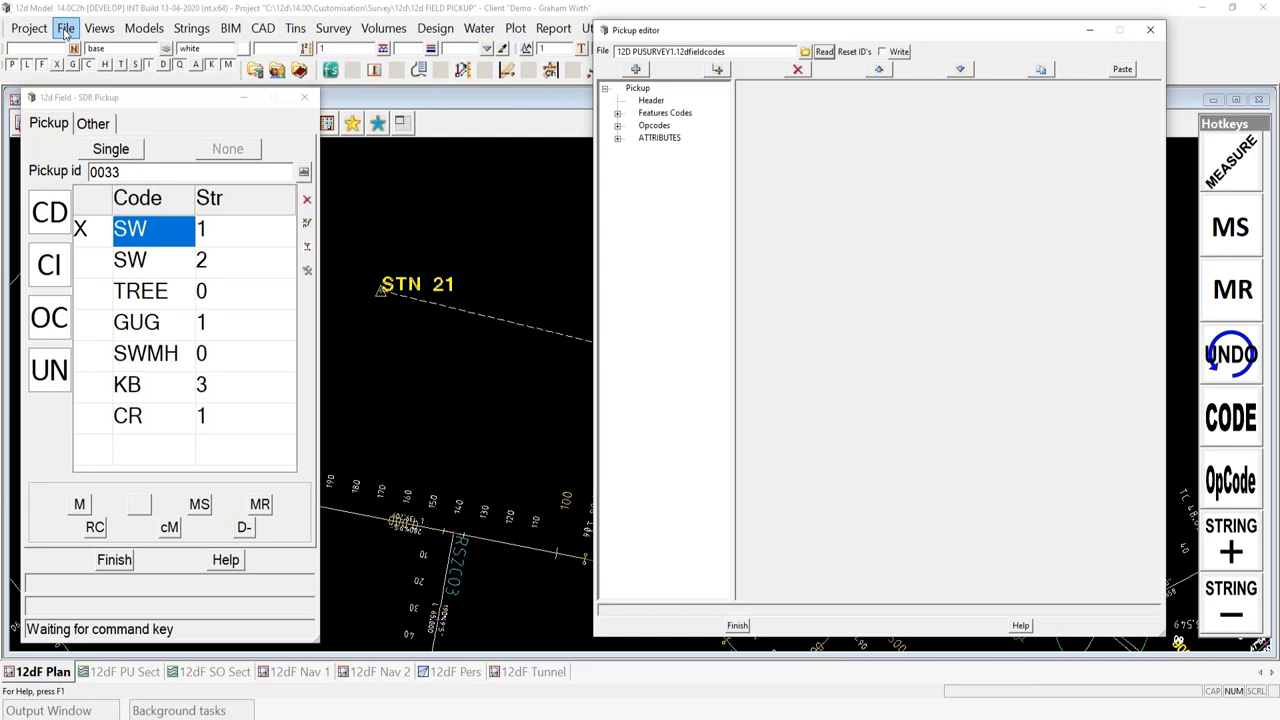
Open the map file editor and read 12d PUSURVEY.mapfile into it
{"action": "left_click", "coordinate": [65, 30]}
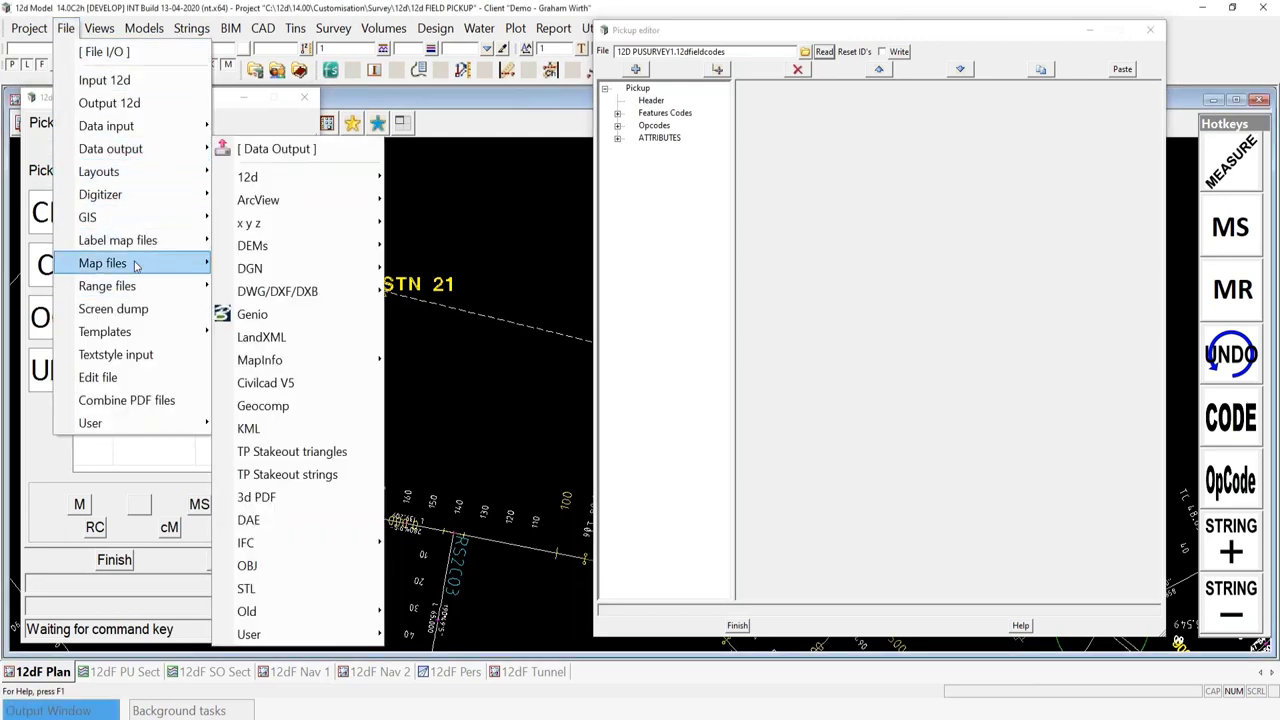
{"action": "mouse_move", "coordinate": [135, 264]}
{"action": "left_click", "coordinate": [280, 293]}
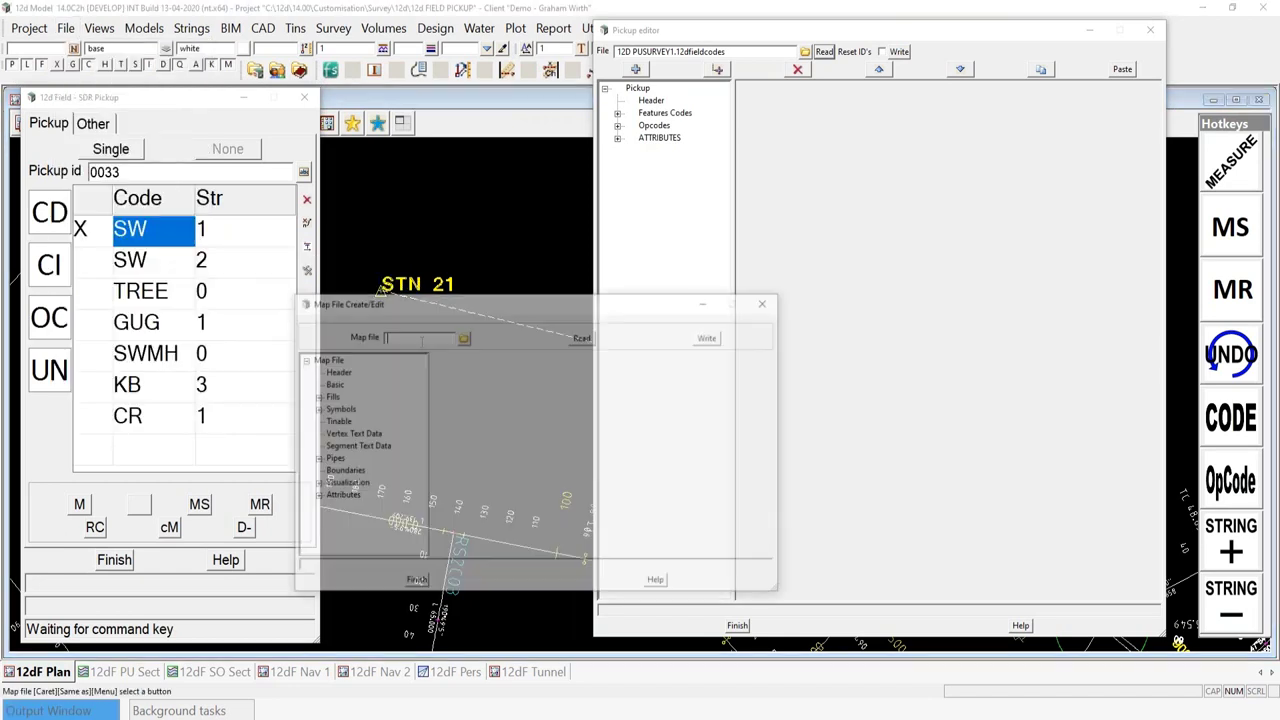
{"action": "left_click", "coordinate": [463, 337]}
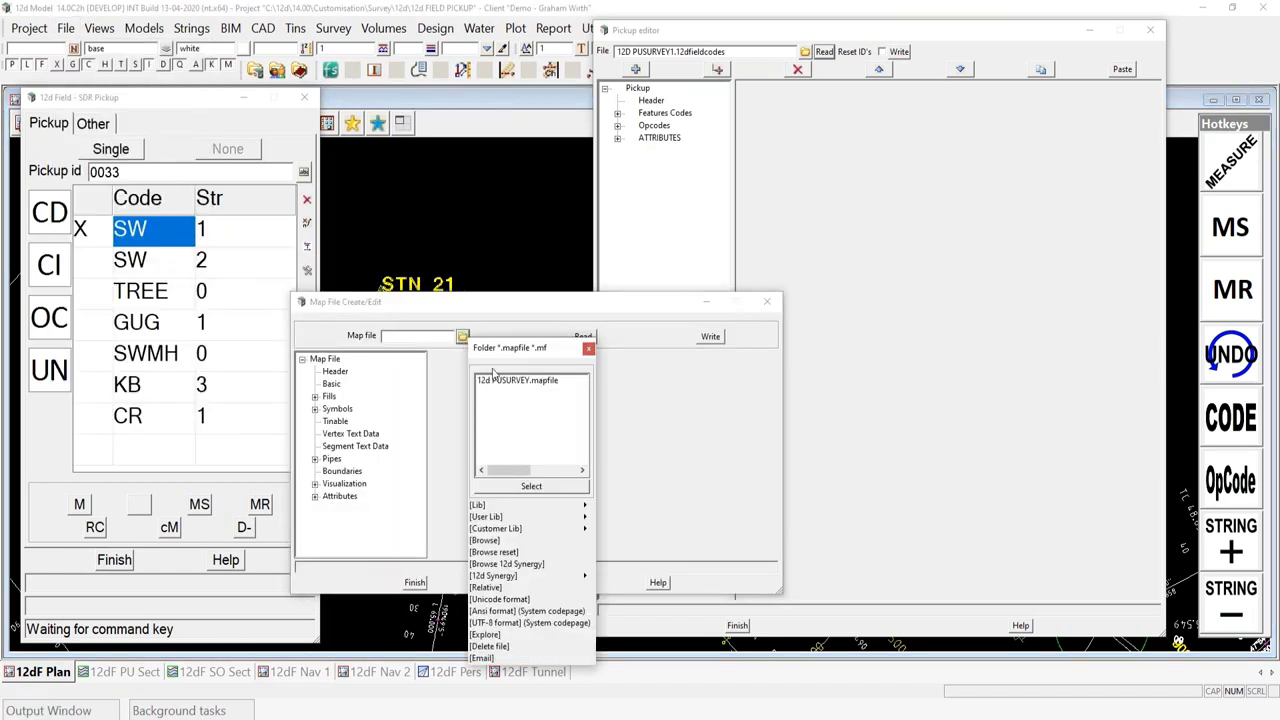
{"action": "left_click", "coordinate": [521, 382]}
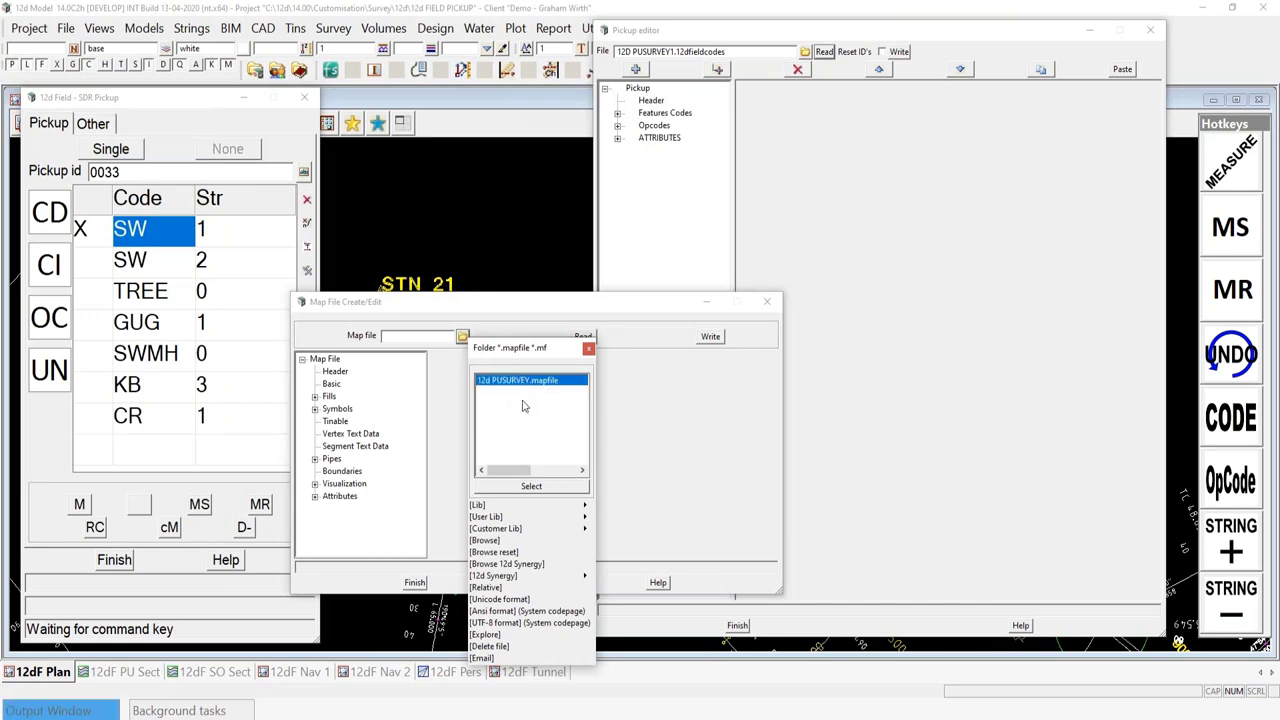
{"action": "left_click", "coordinate": [551, 486]}
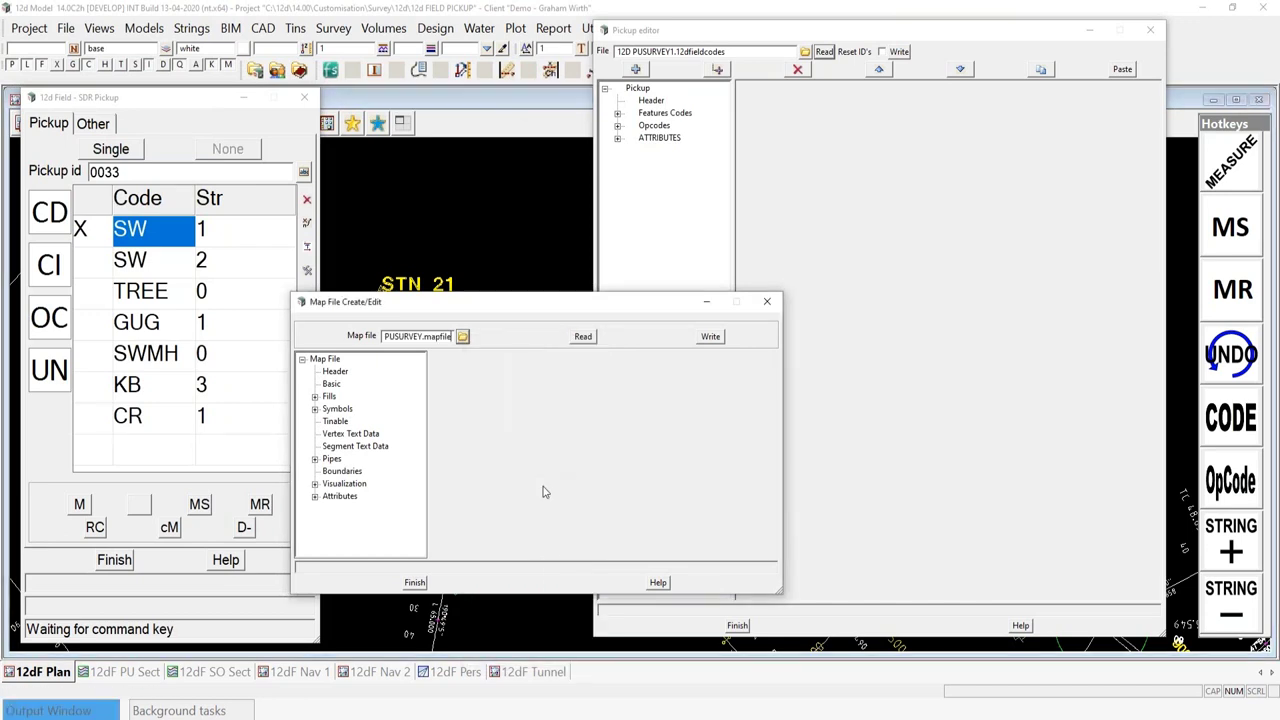
{"action": "left_click", "coordinate": [583, 336]}
Stack the Map File Create/Edit window above the Pickup editor, shortening the Pickup editor and widening both windows
{"action": "left_click_drag", "start_coordinate": [452, 301], "coordinate": [192, 8]}
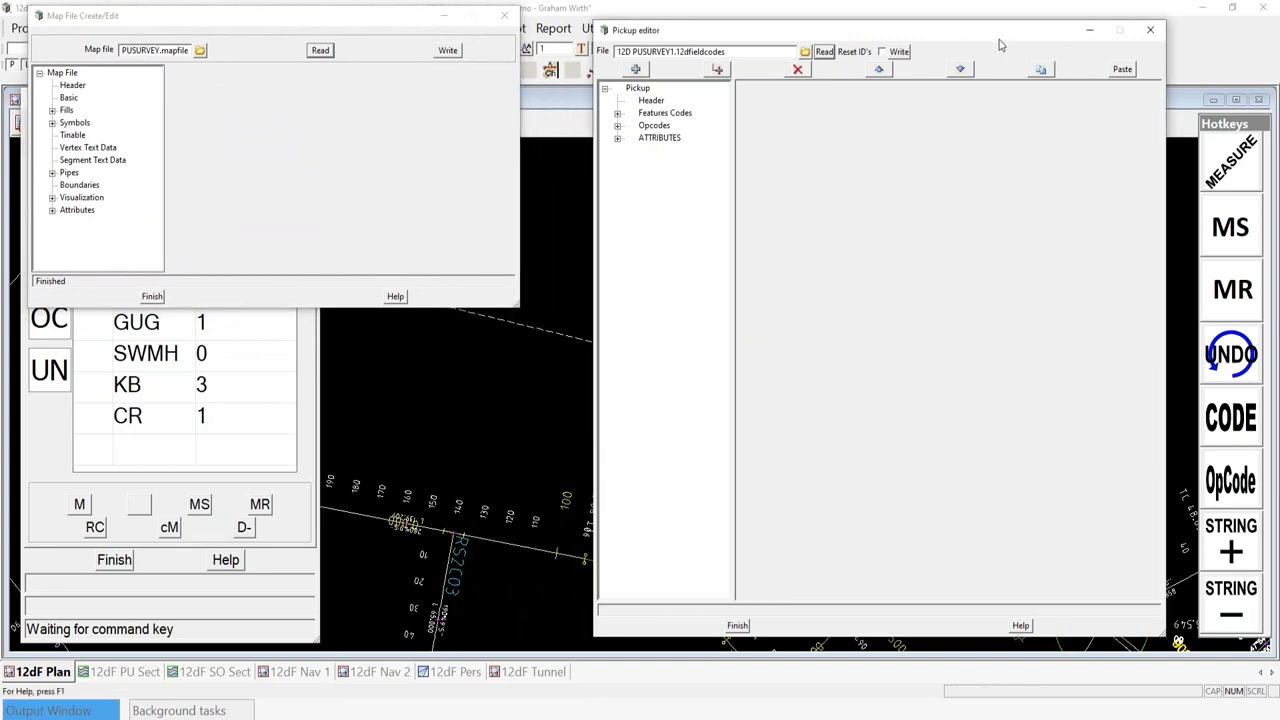
{"action": "left_click_drag", "start_coordinate": [997, 37], "coordinate": [1007, 33]}
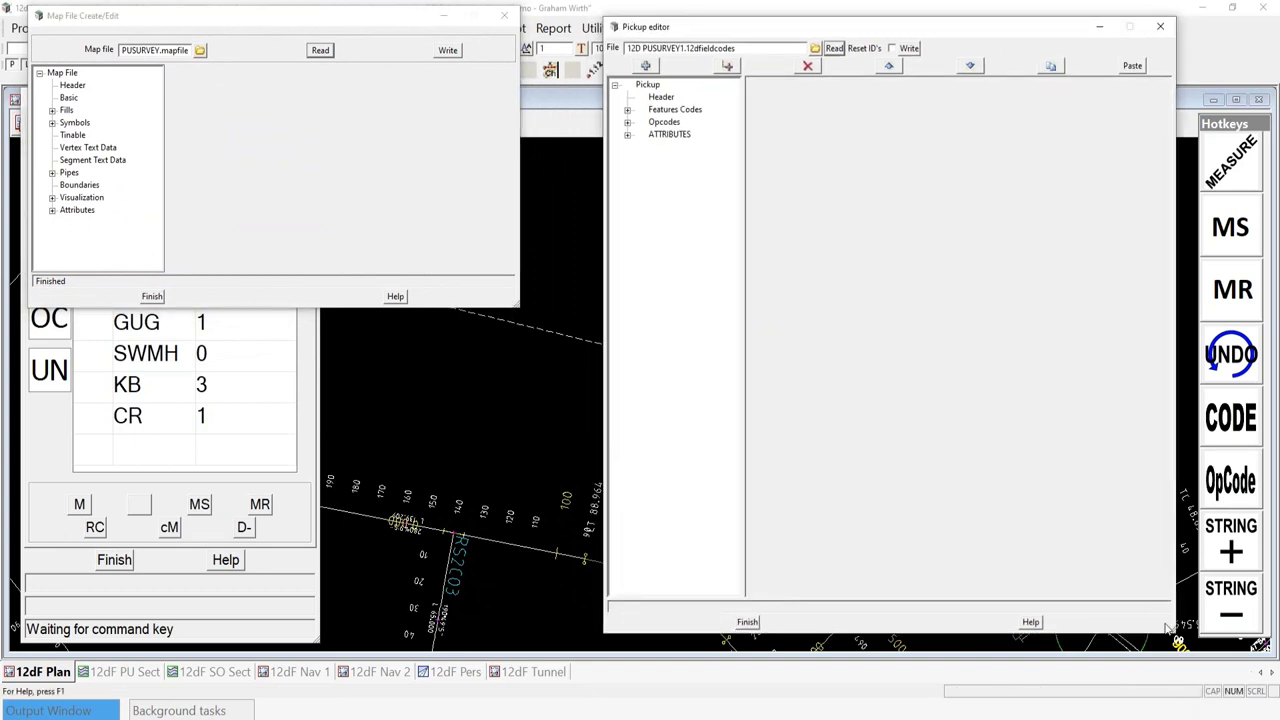
{"action": "left_click_drag", "start_coordinate": [1178, 640], "coordinate": [1143, 308]}
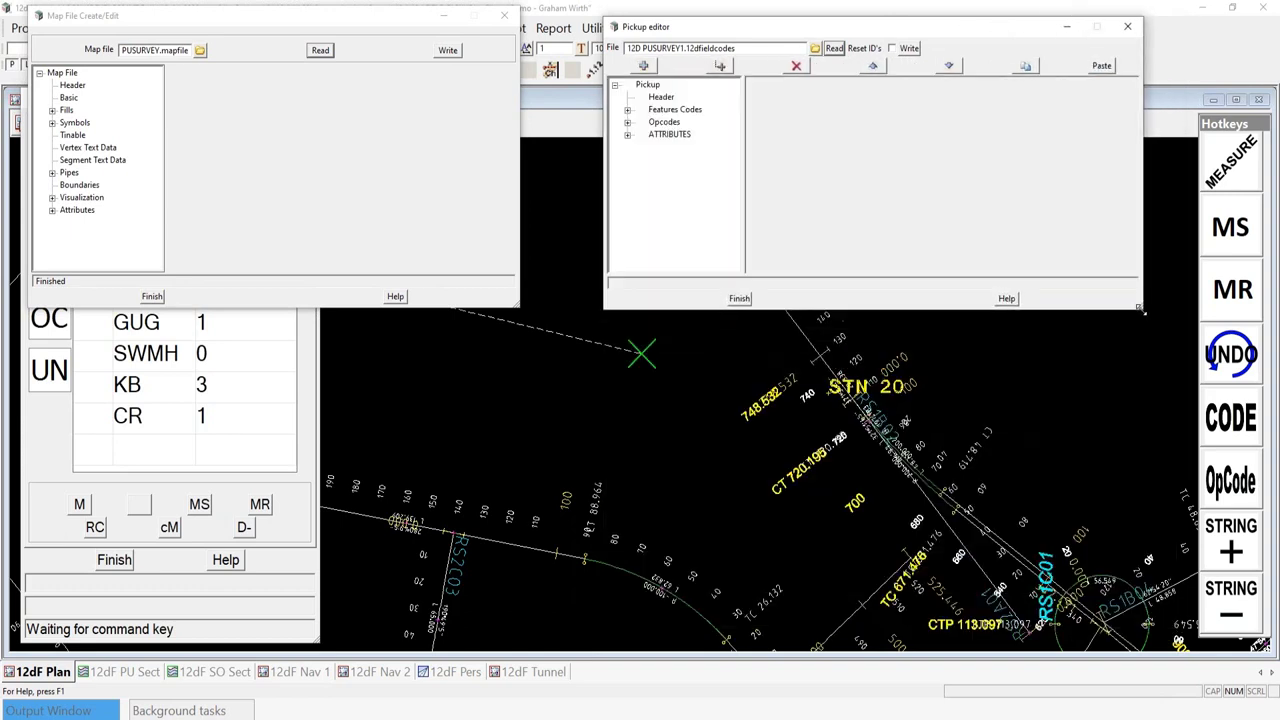
{"action": "left_click_drag", "start_coordinate": [912, 32], "coordinate": [332, 352]}
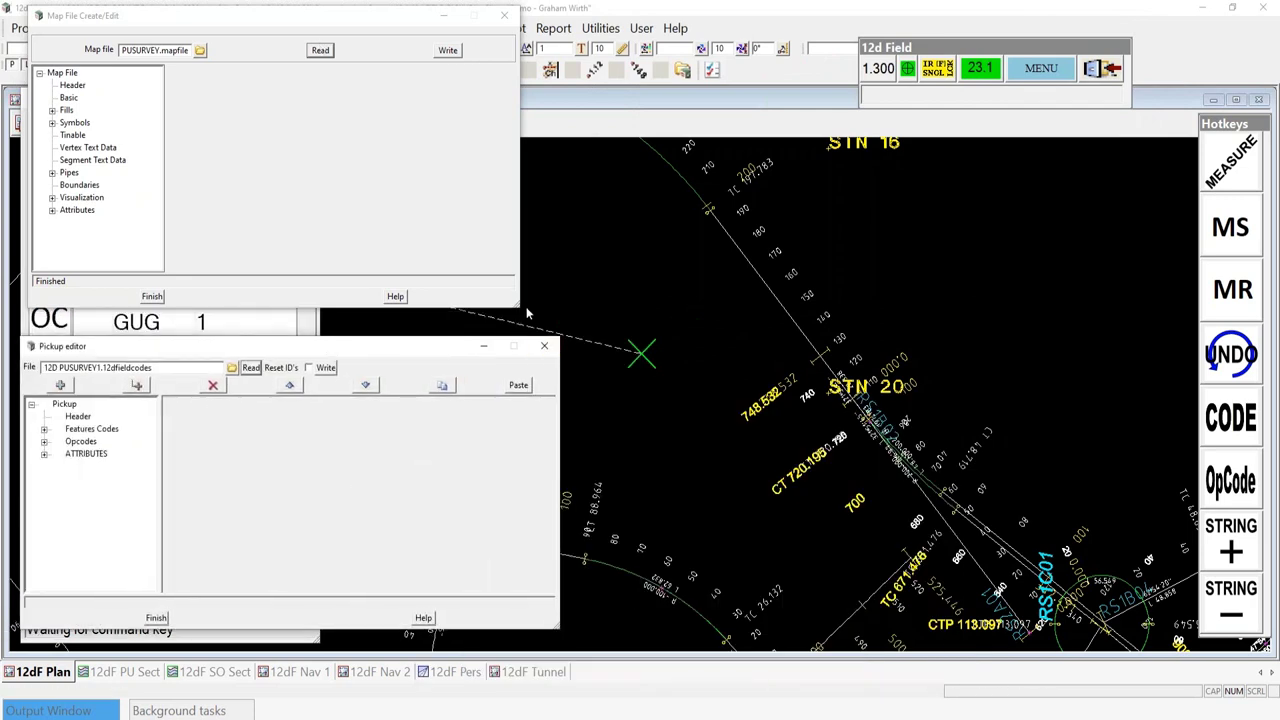
{"action": "left_click_drag", "start_coordinate": [520, 307], "coordinate": [1114, 368]}
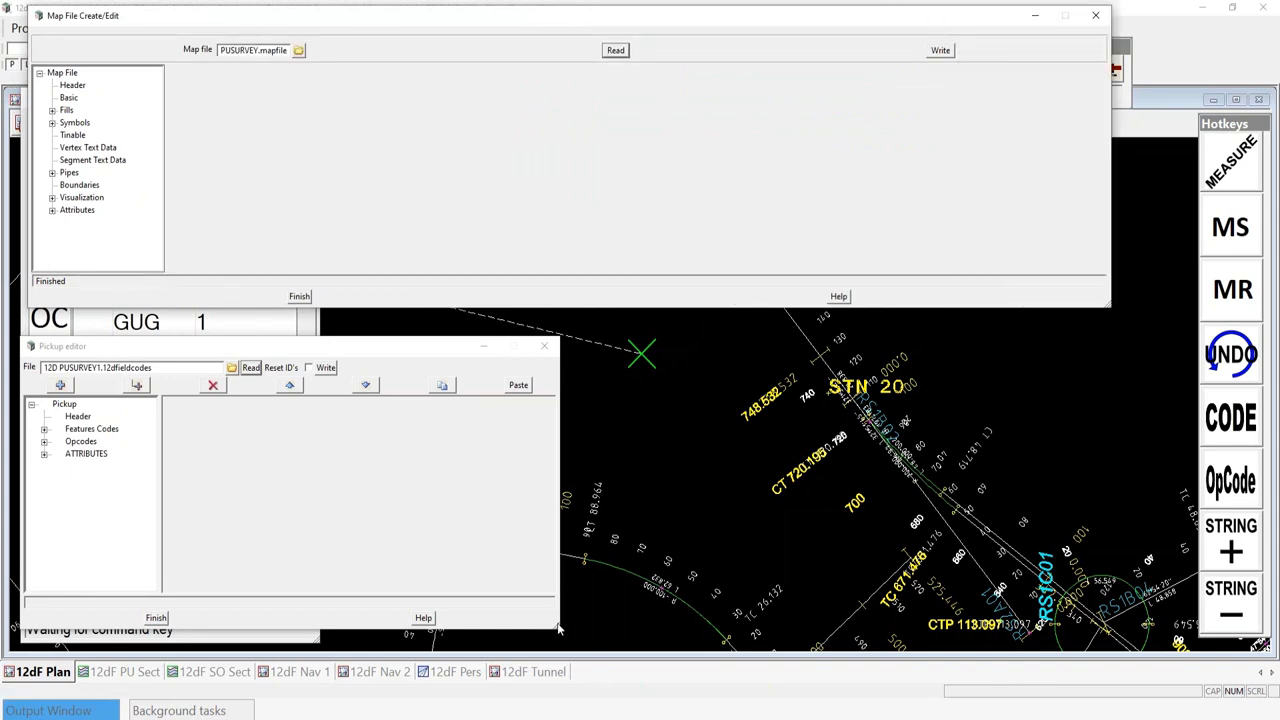
{"action": "left_click_drag", "start_coordinate": [559, 621], "coordinate": [961, 594]}
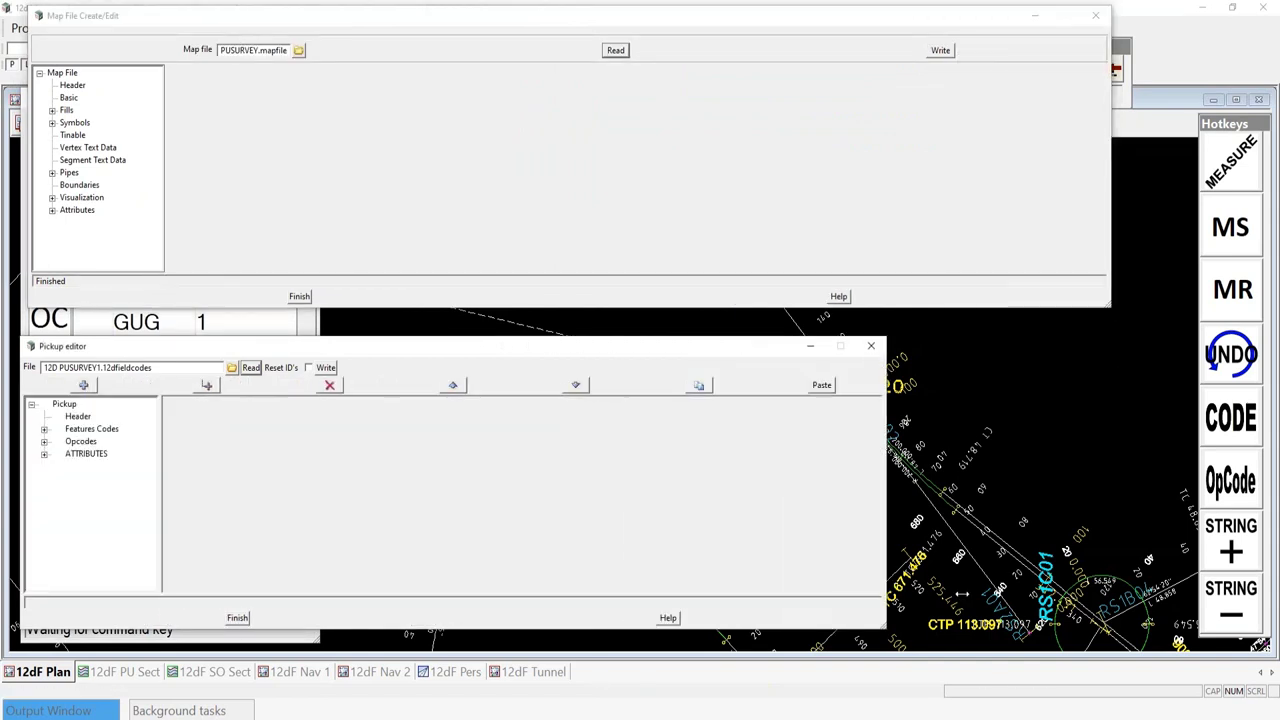
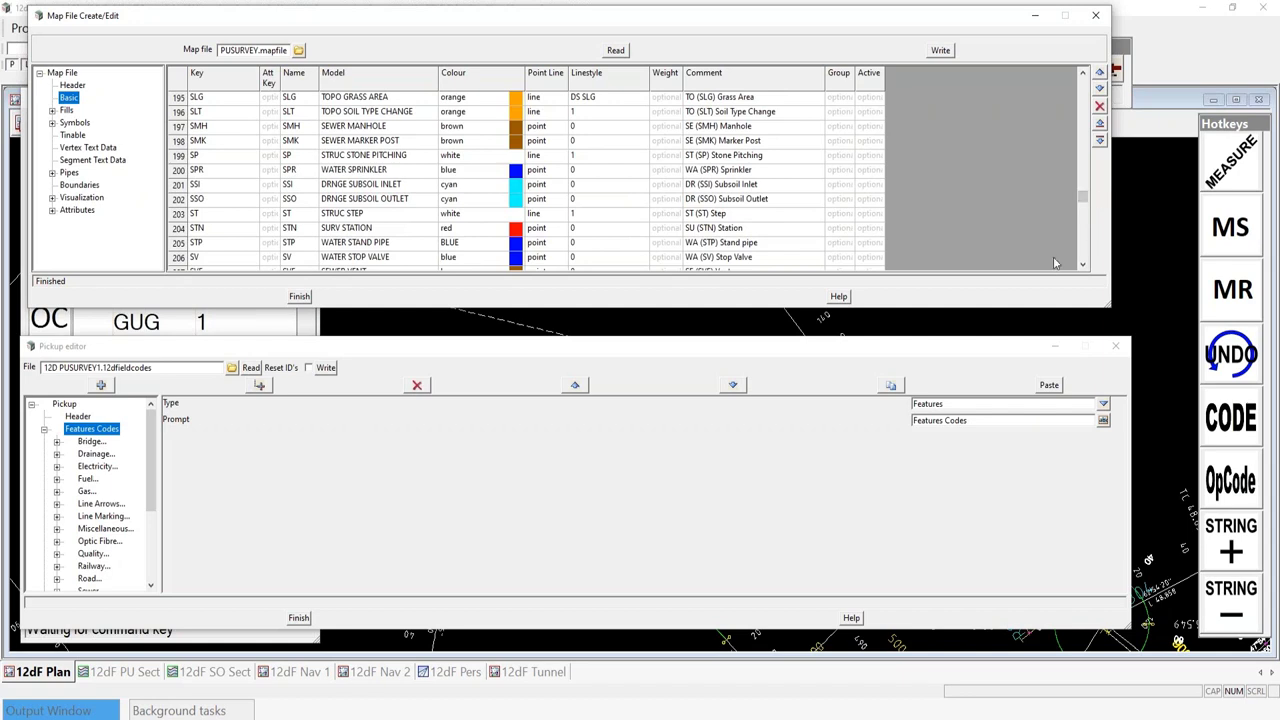
Find the SW drainage pipe entry in the map file's Basic table and select its whole row
{"action": "scroll", "coordinate": [1060, 210], "scroll_direction": "down", "scroll_amount": 2}
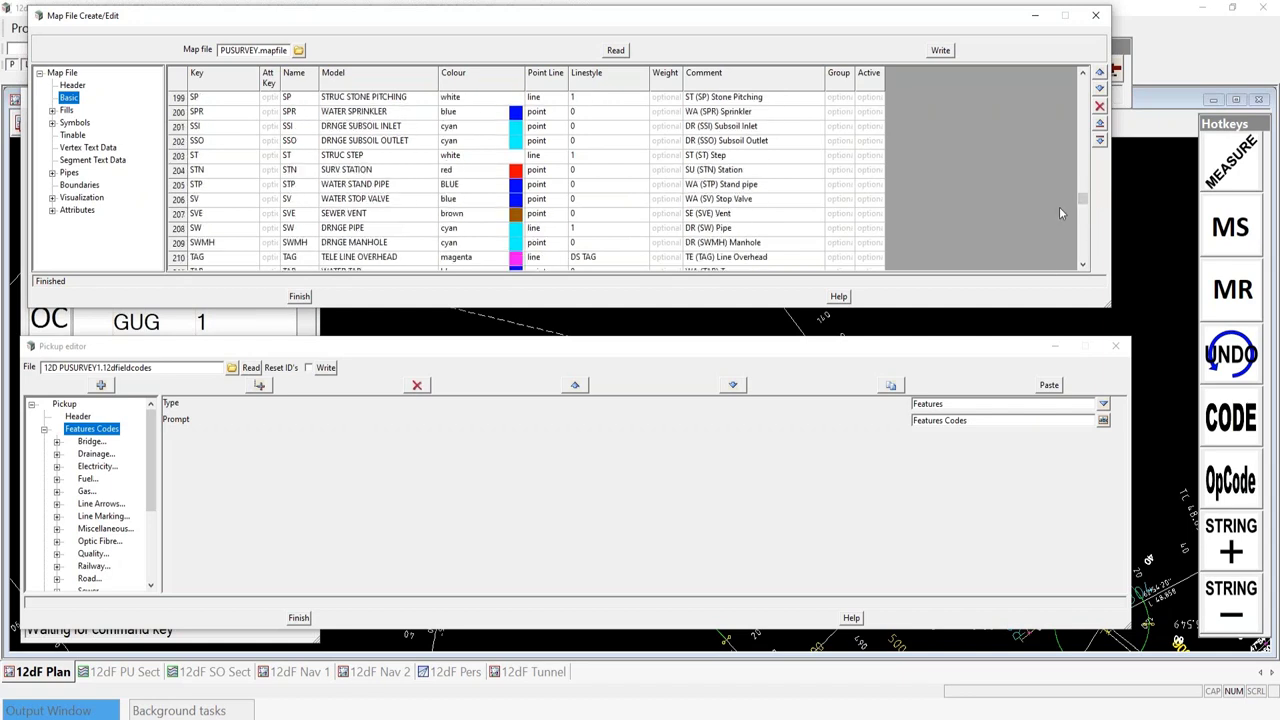
{"action": "left_click", "coordinate": [242, 232]}
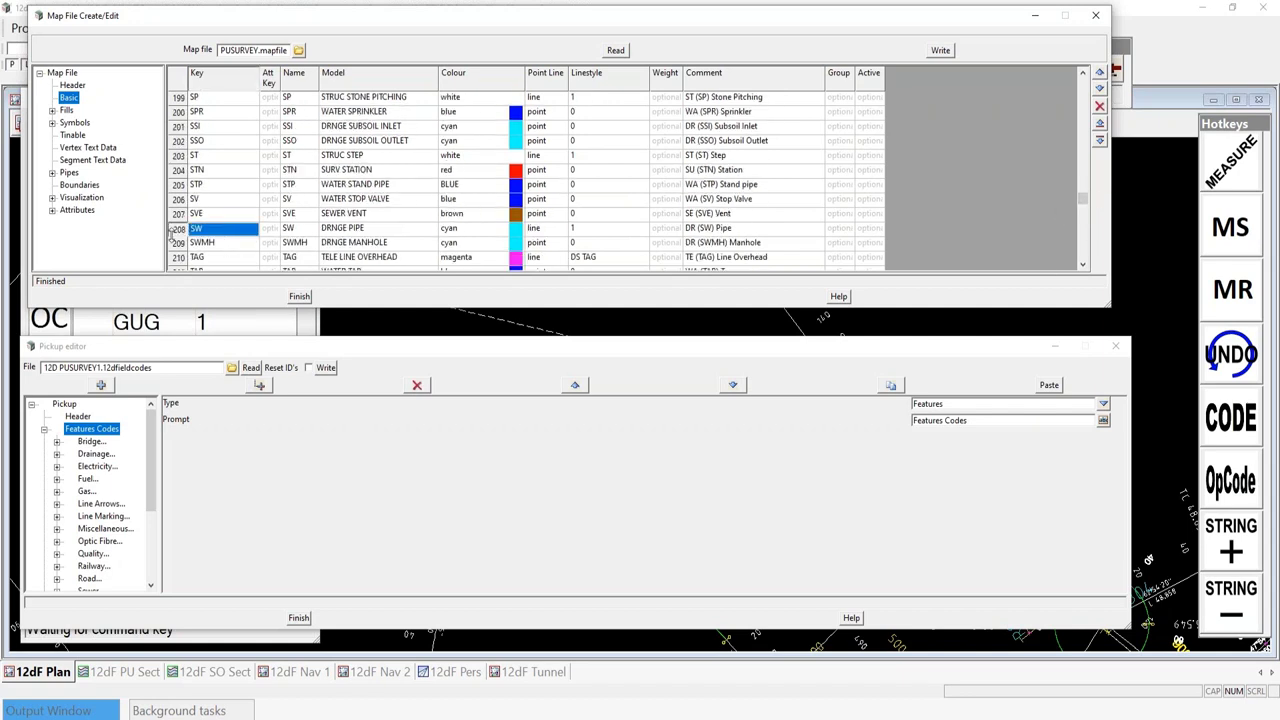
{"action": "left_click", "coordinate": [182, 232]}
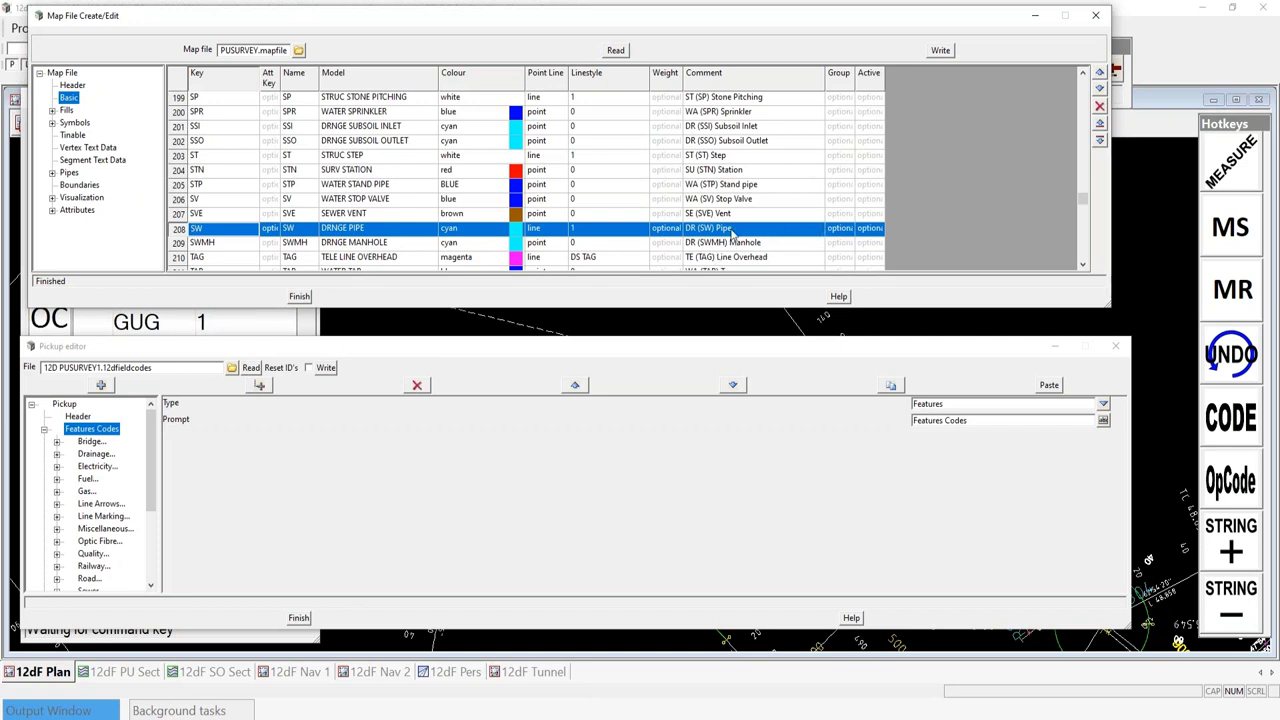
Expand the Drainage group and its Pipe feature, widen the code tree, and display the Pipe feature's details
{"action": "left_click", "coordinate": [57, 454]}
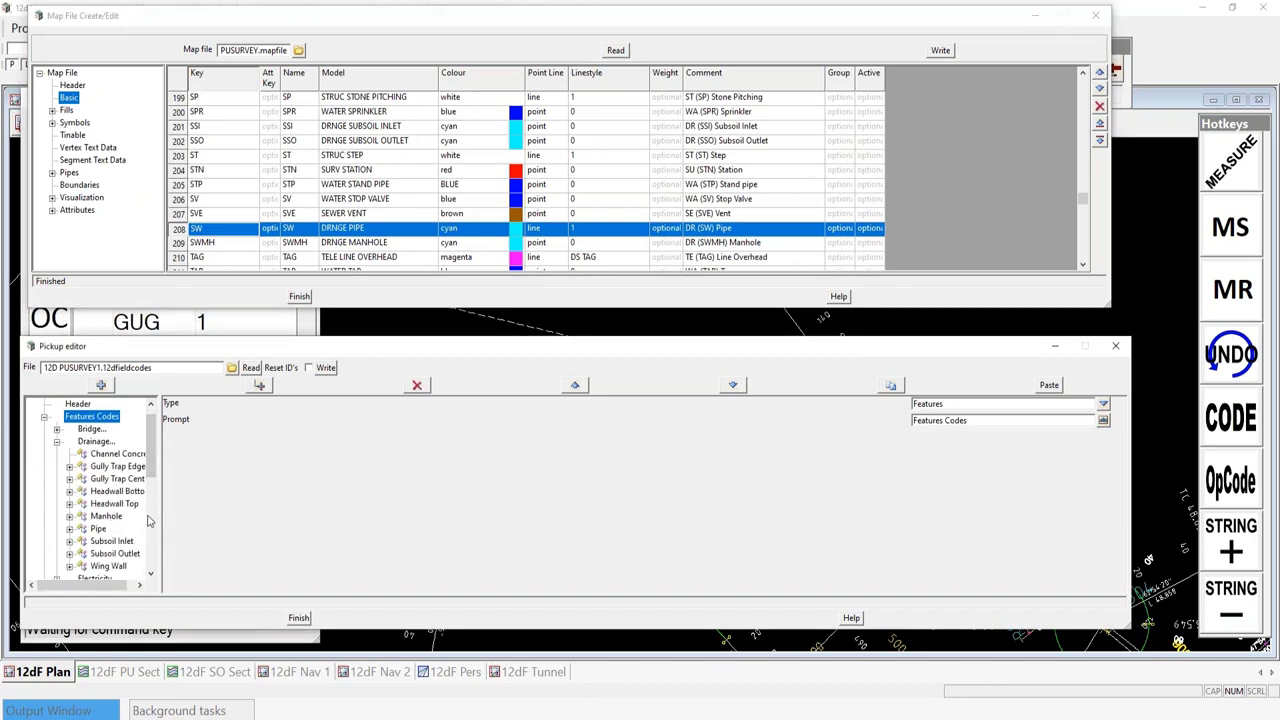
{"action": "scroll", "coordinate": [105, 512], "scroll_direction": "down", "scroll_amount": 2}
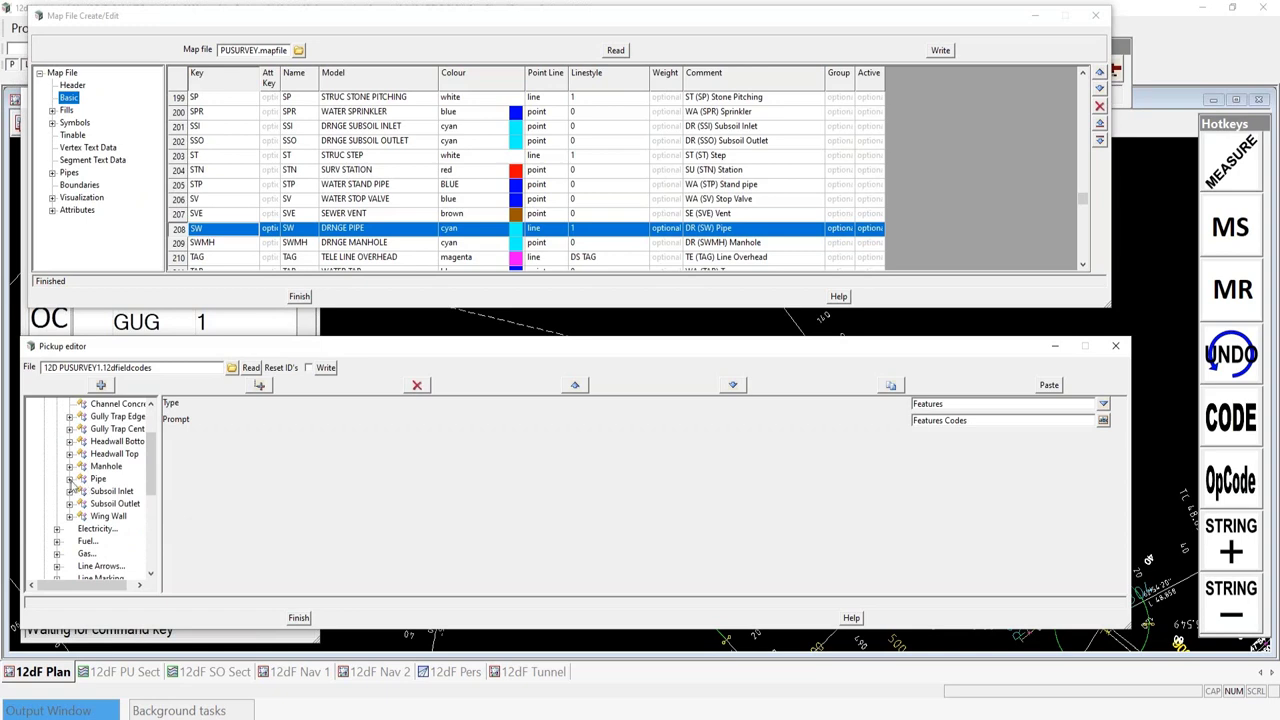
{"action": "left_click", "coordinate": [70, 479]}
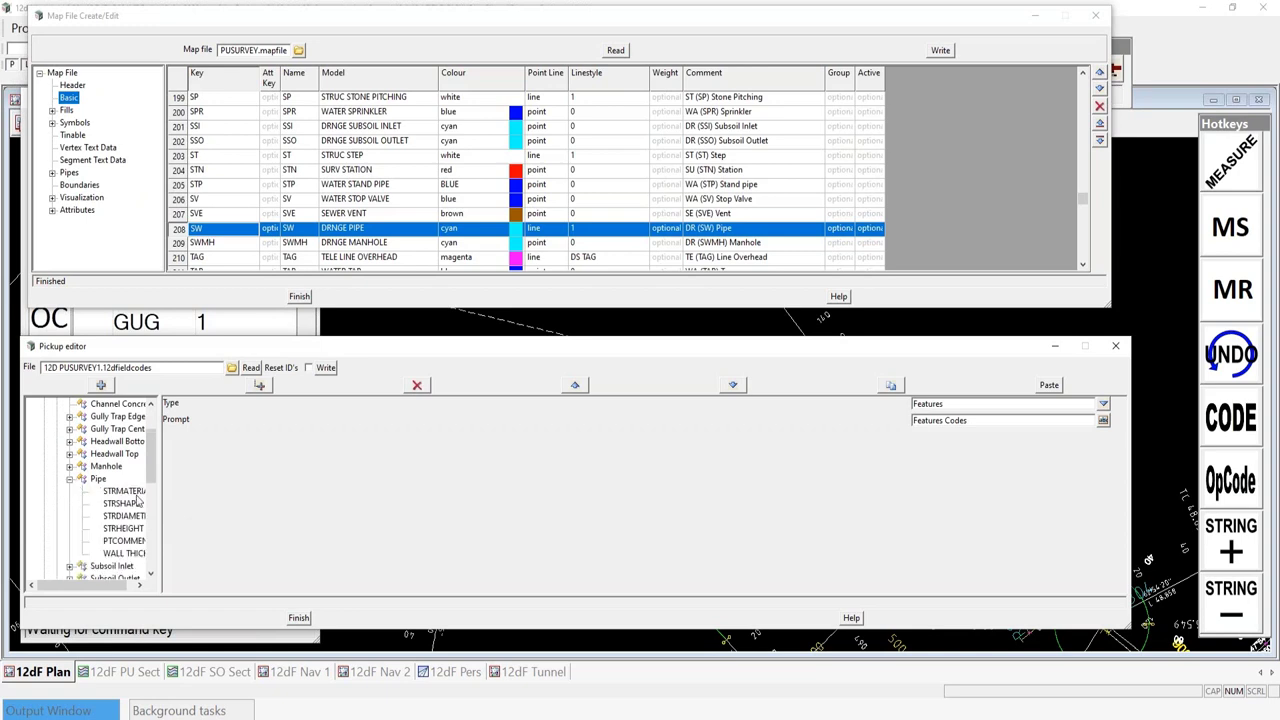
{"action": "left_click_drag", "start_coordinate": [160, 510], "coordinate": [203, 512]}
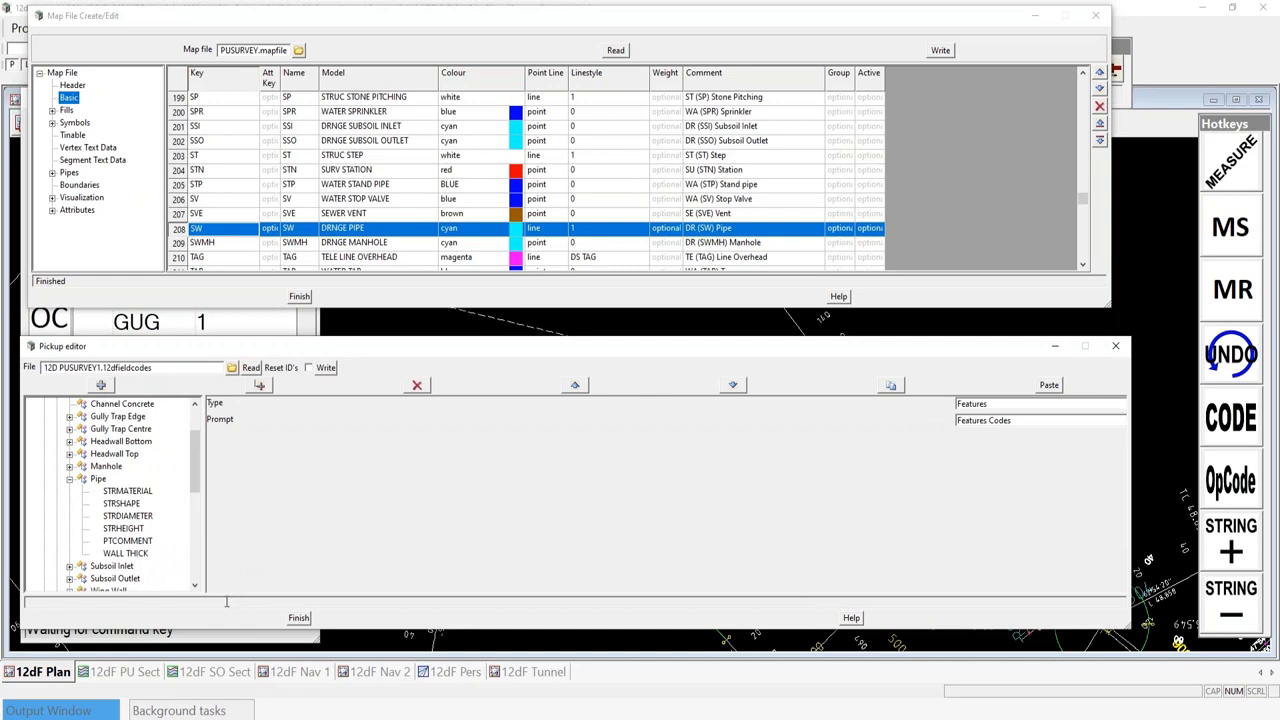
{"action": "left_click", "coordinate": [98, 479]}
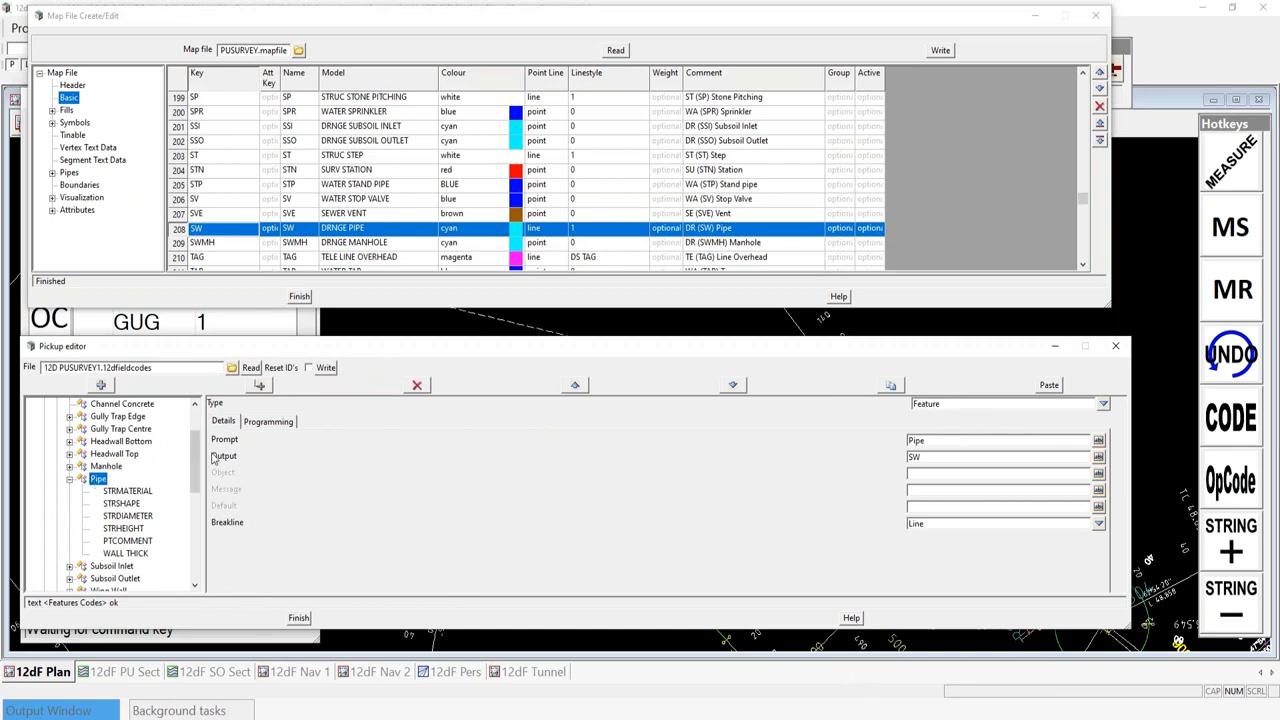
Check the Drainage group's settings, and compare the Pipe feature's output code with the SW key in the map file
{"action": "left_click_drag", "start_coordinate": [197, 468], "coordinate": [203, 452]}
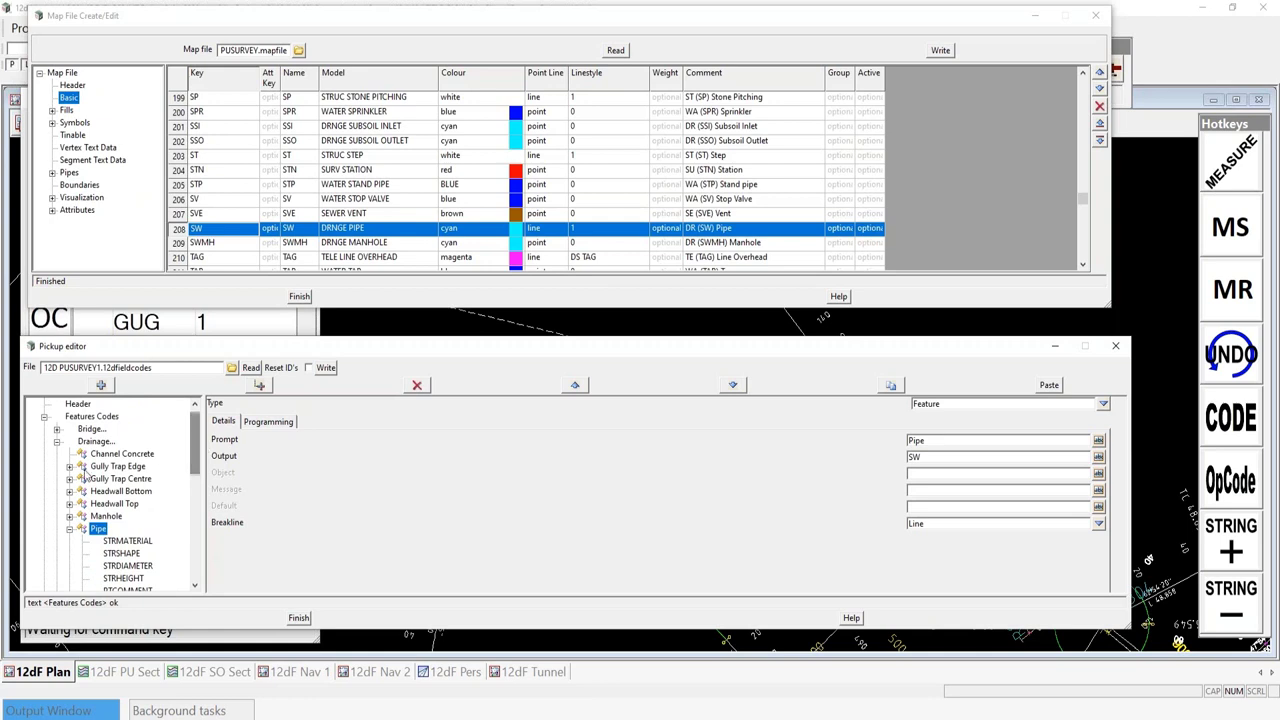
{"action": "left_click", "coordinate": [97, 441]}
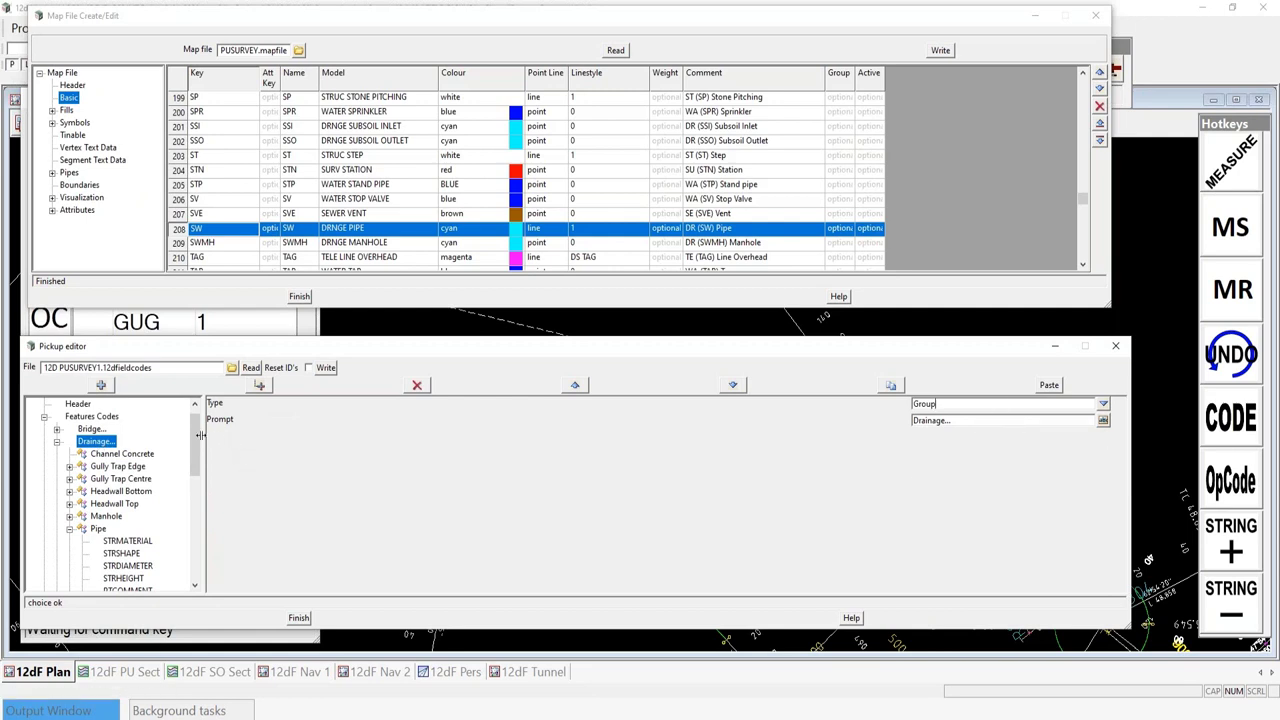
{"action": "left_click_drag", "start_coordinate": [199, 447], "coordinate": [202, 471]}
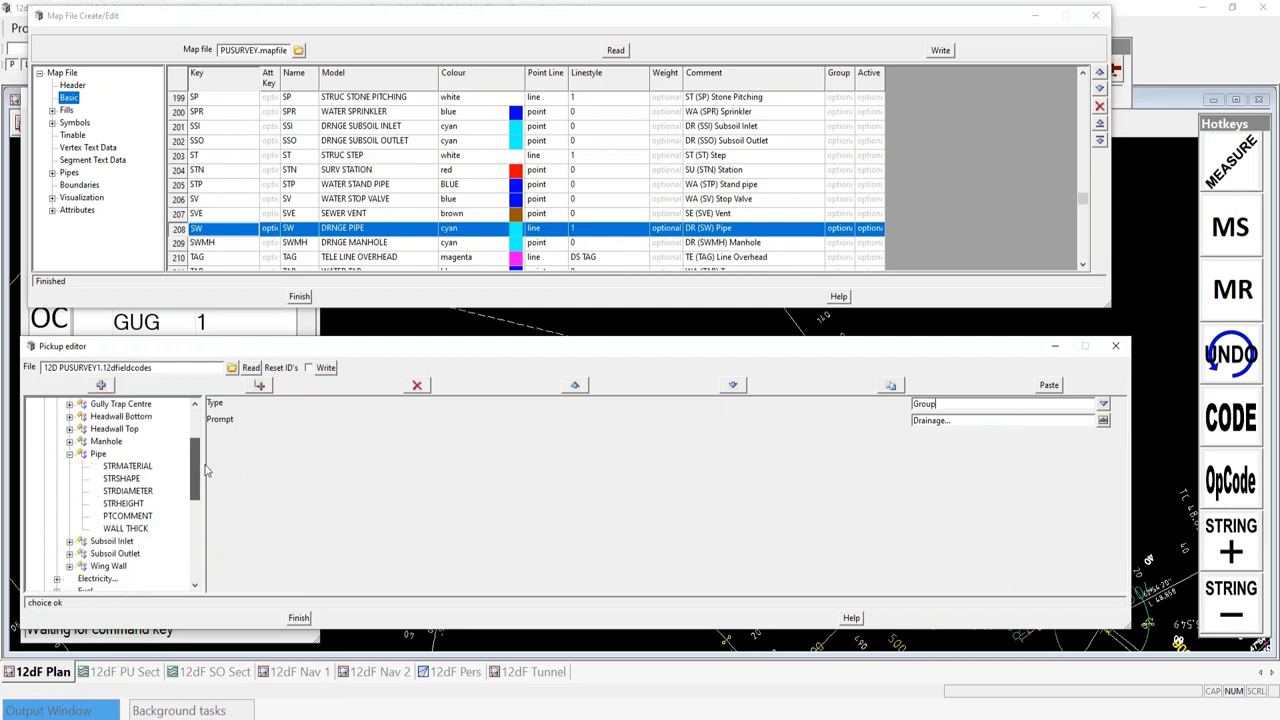
{"action": "left_click", "coordinate": [97, 455]}
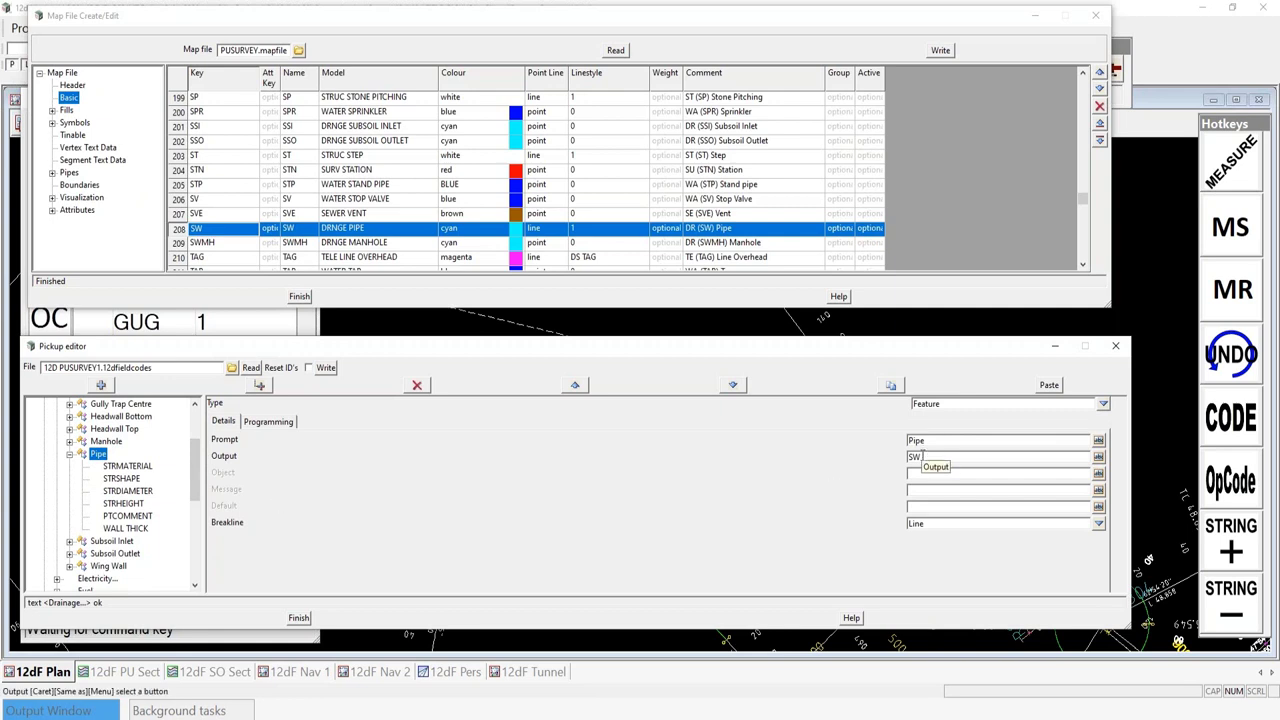
{"action": "left_click", "coordinate": [221, 235]}
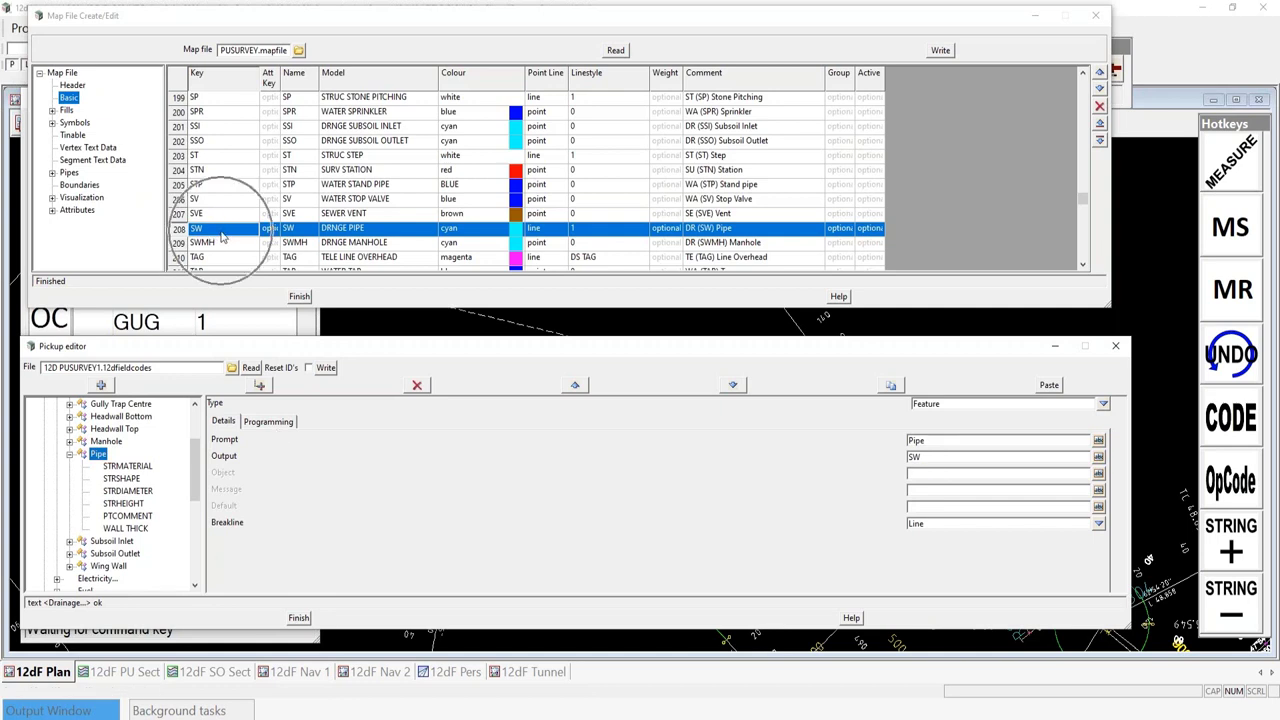
{"action": "left_click", "coordinate": [222, 236]}
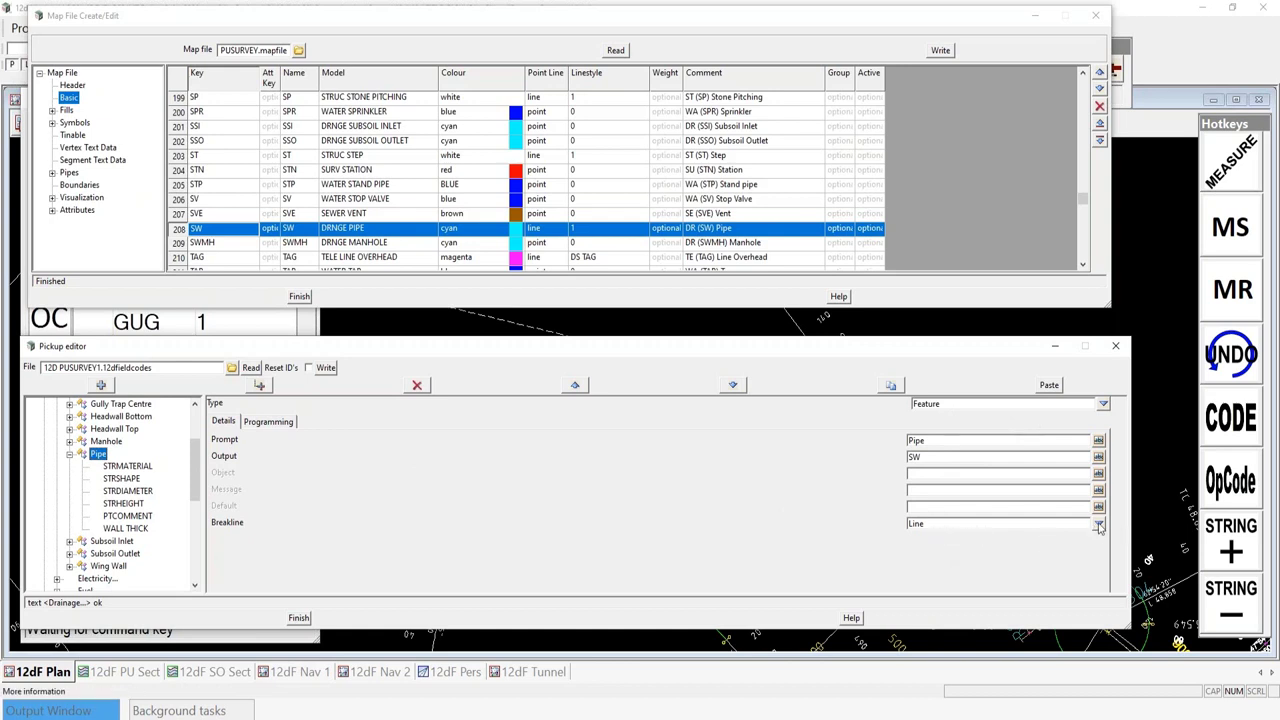
Review the available Breakline and Type choices for the Pipe feature without changing either setting
{"action": "left_click", "coordinate": [1098, 526]}
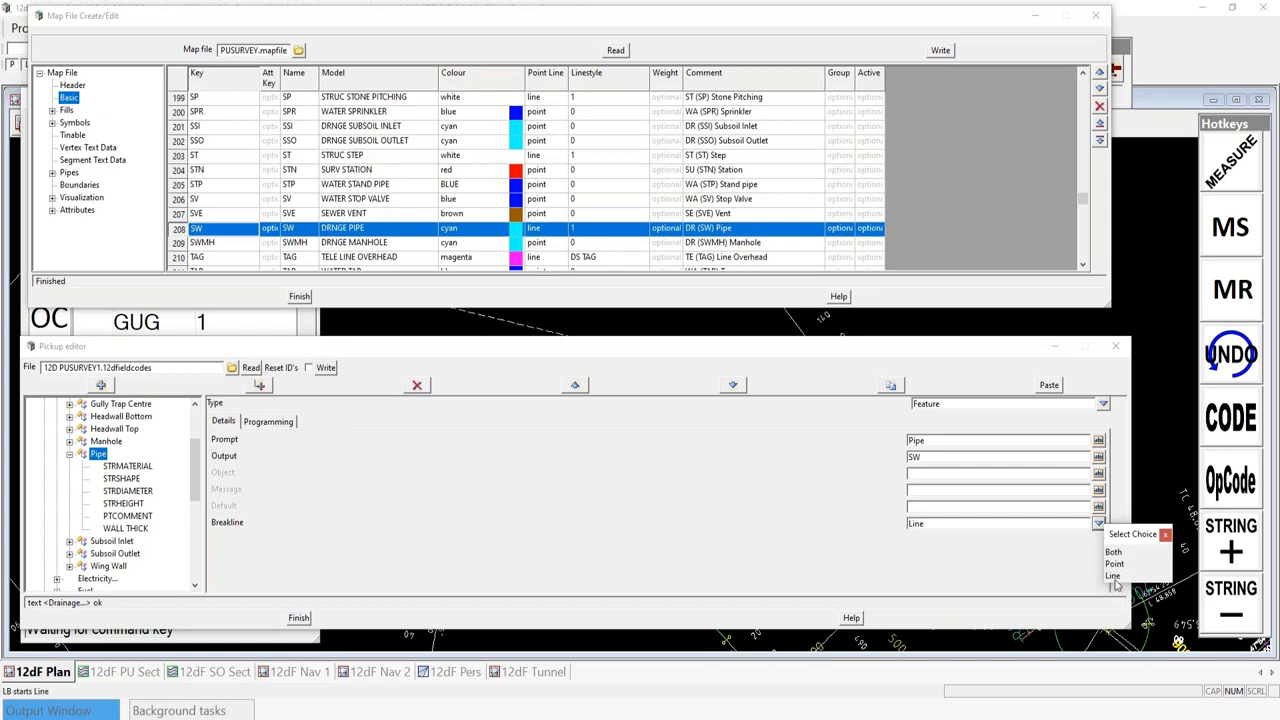
{"action": "left_click", "coordinate": [1165, 534]}
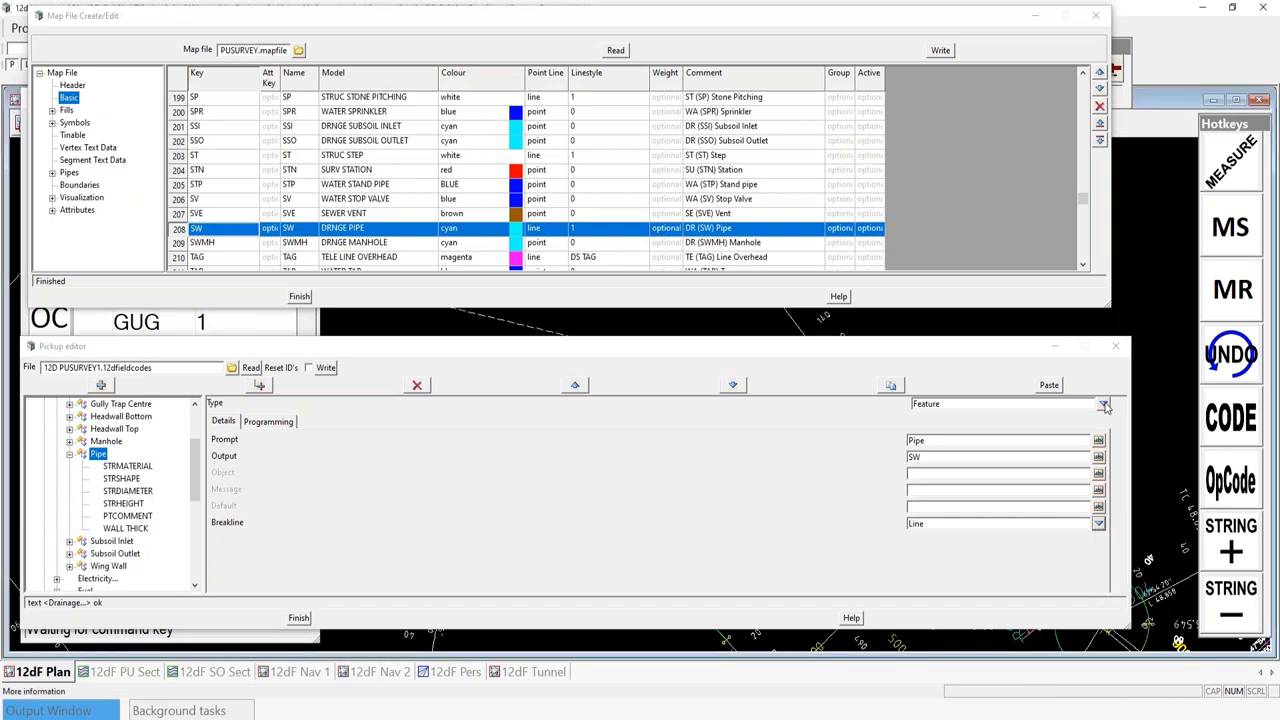
{"action": "left_click", "coordinate": [1104, 405]}
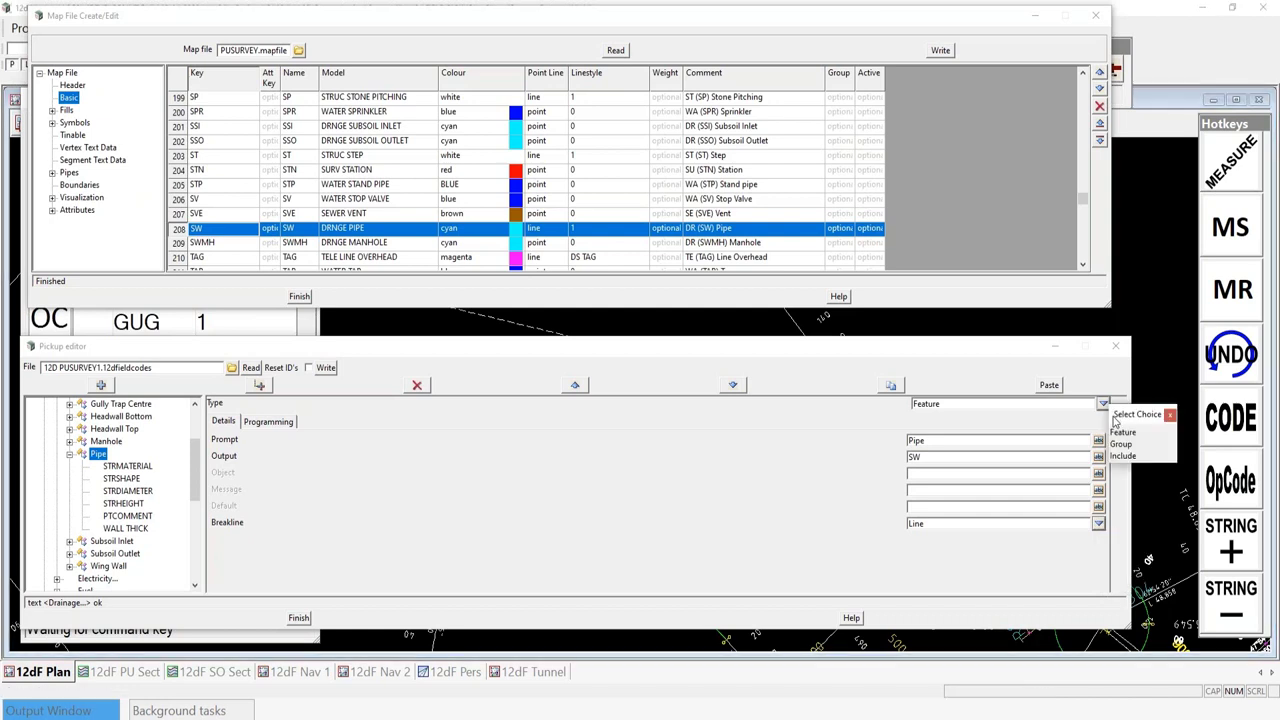
{"action": "left_click", "coordinate": [1170, 415]}
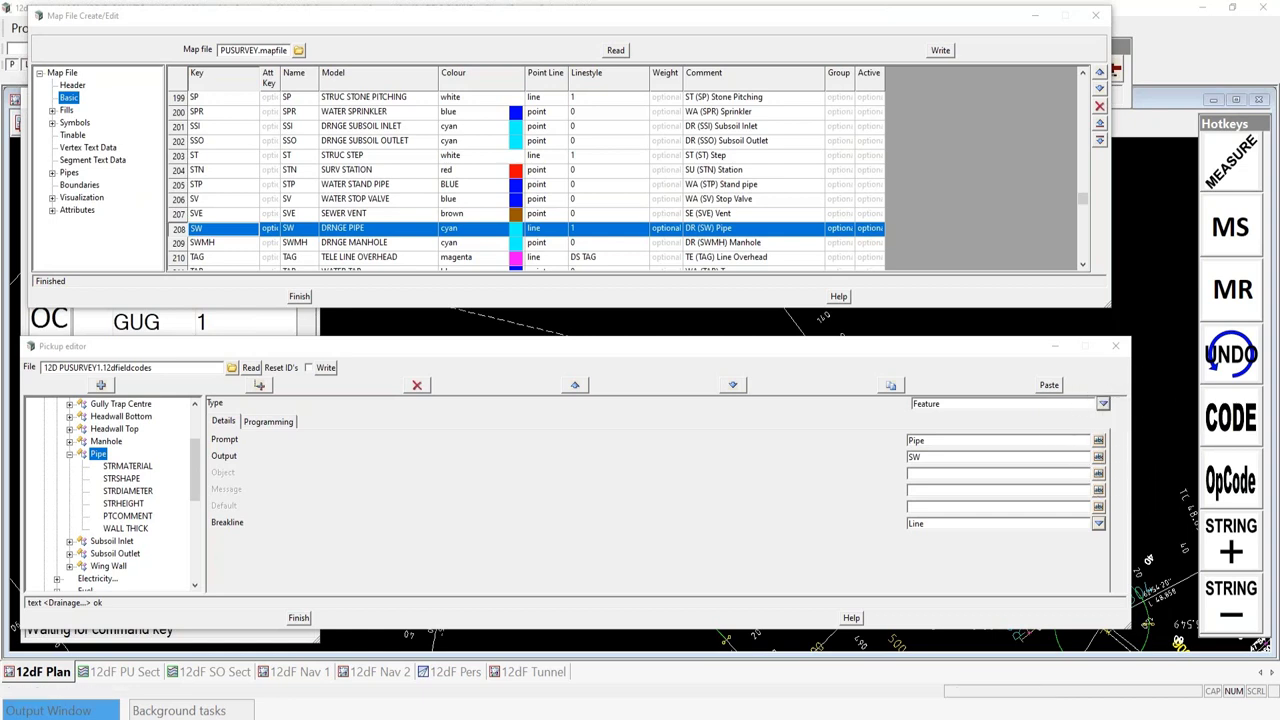
Raise and heighten the Pickup editor to examine the data items and data type of Pipe's STRMATERIAL and STRSHAPE attributes
{"action": "left_click", "coordinate": [137, 469]}
{"action": "left_click", "coordinate": [259, 387]}
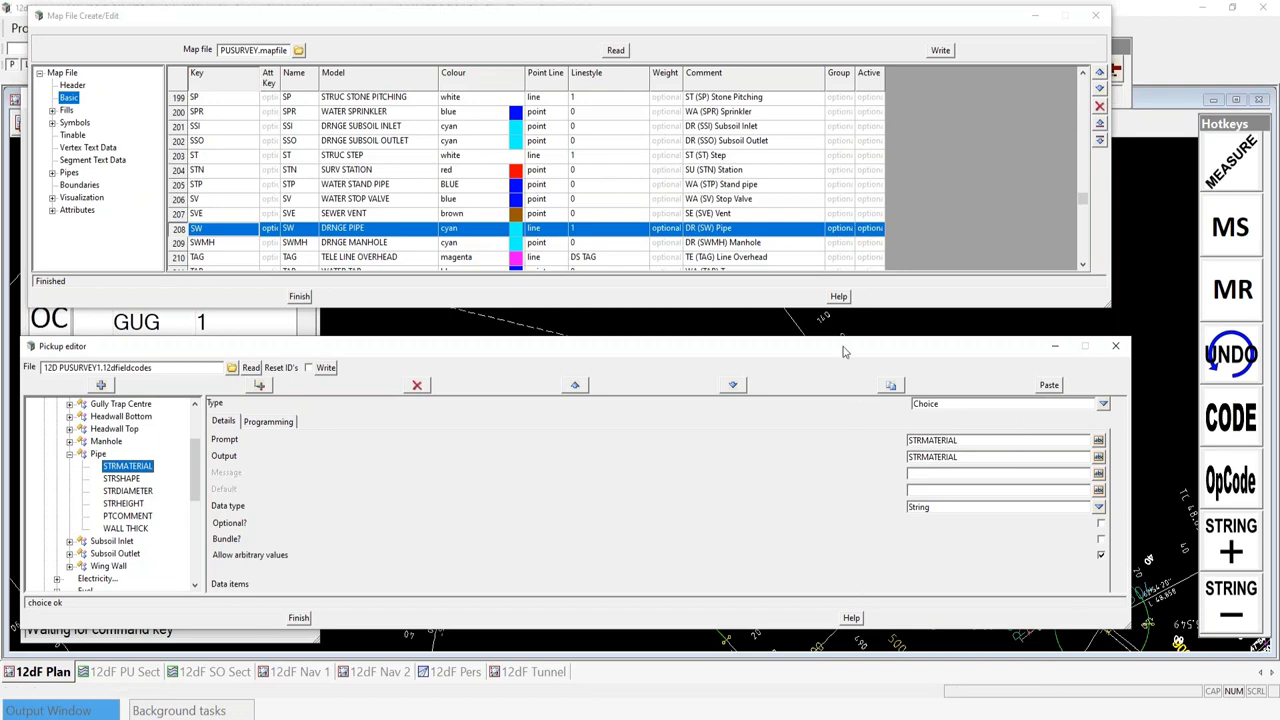
{"action": "left_click_drag", "start_coordinate": [846, 346], "coordinate": [843, 291]}
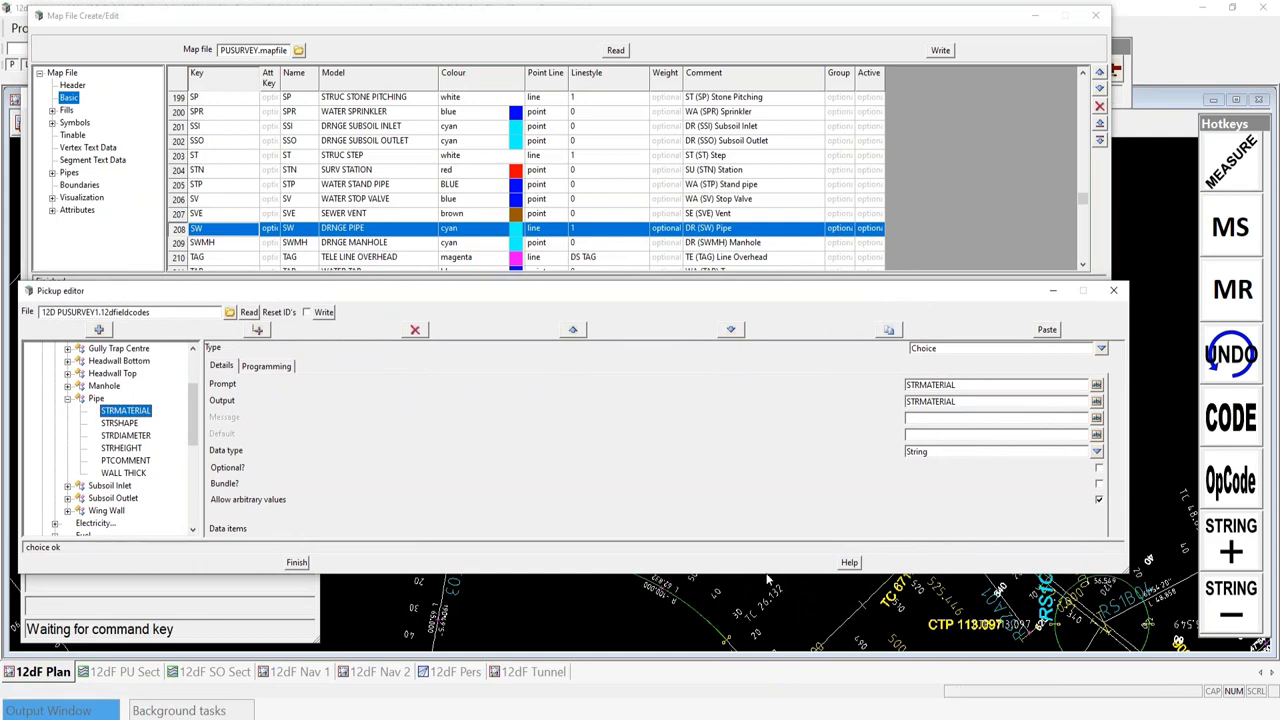
{"action": "left_click_drag", "start_coordinate": [766, 573], "coordinate": [768, 665]}
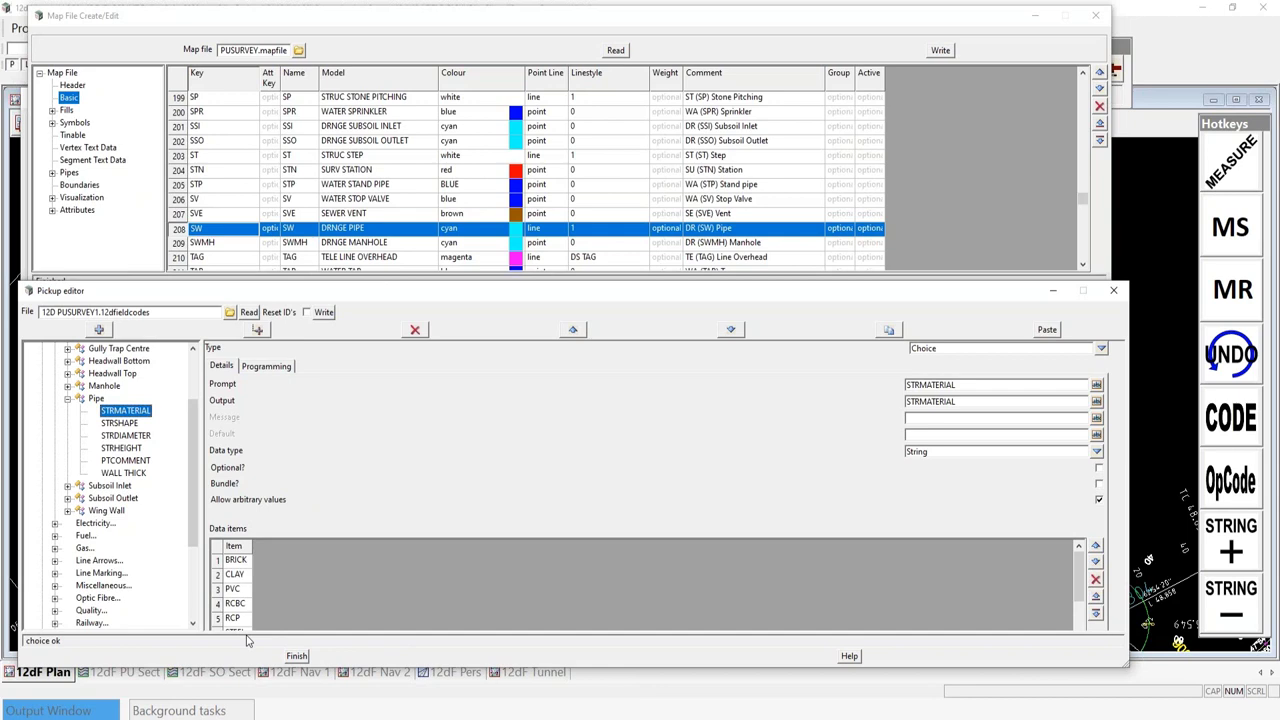
{"action": "left_click", "coordinate": [120, 423]}
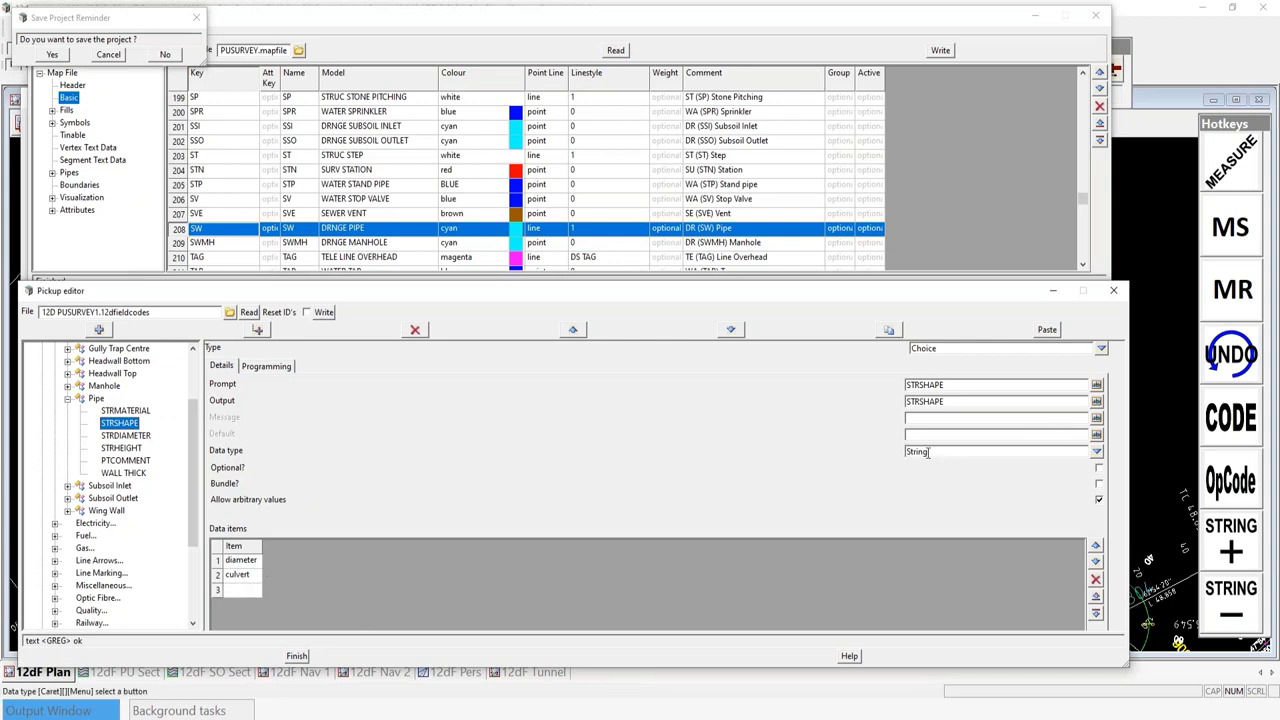
{"action": "double_click", "coordinate": [919, 455]}
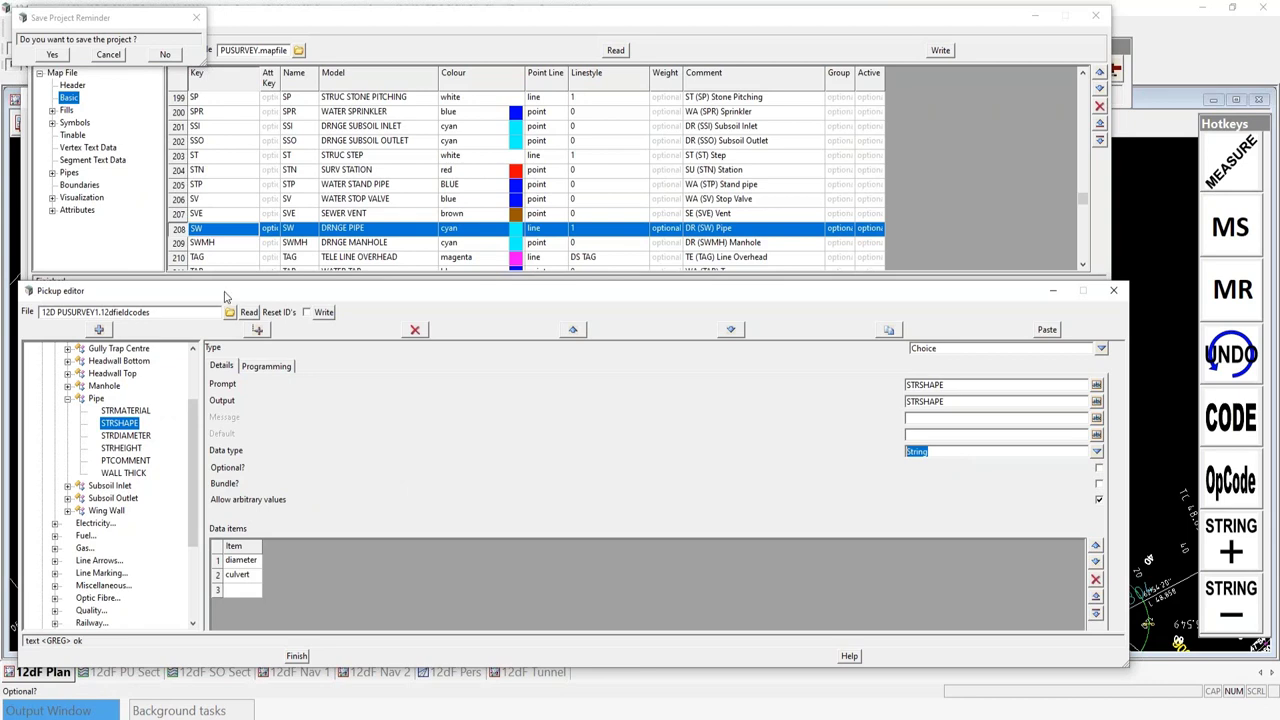
Display the string pipe settings in the map file and locate the SW row for the drainage pipe
{"action": "left_click", "coordinate": [20, 17]}
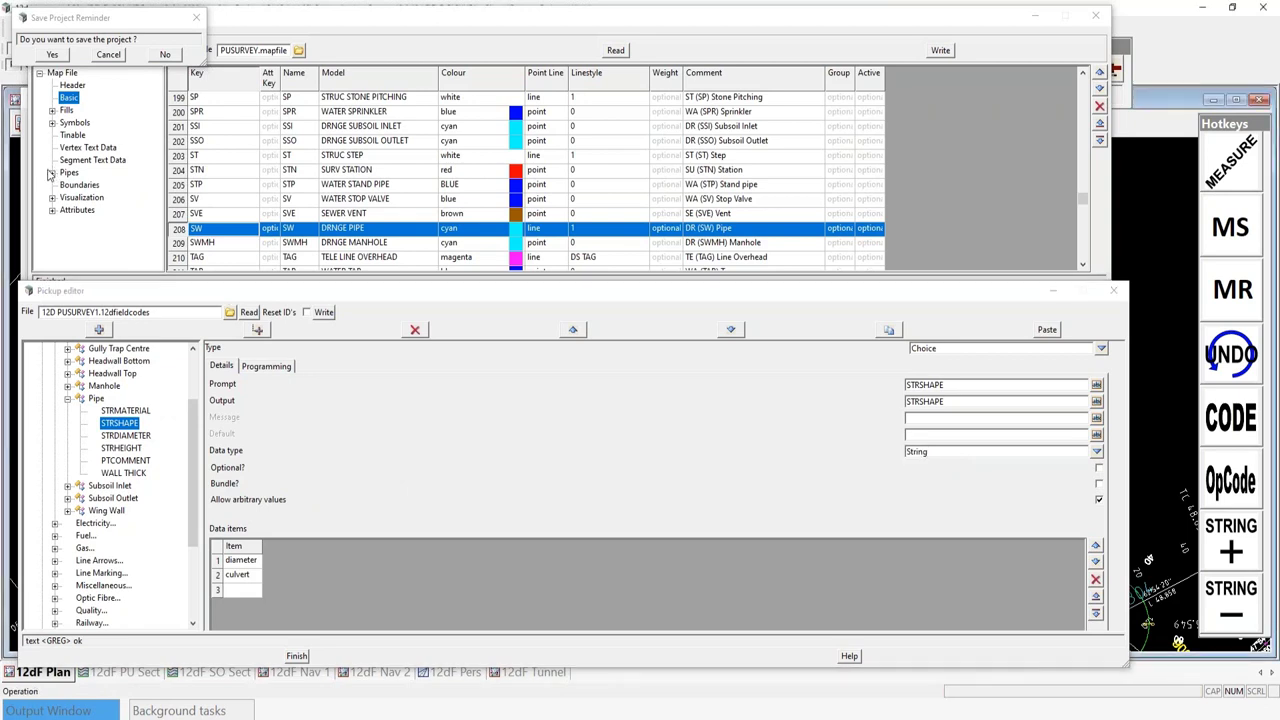
{"action": "left_click", "coordinate": [52, 173]}
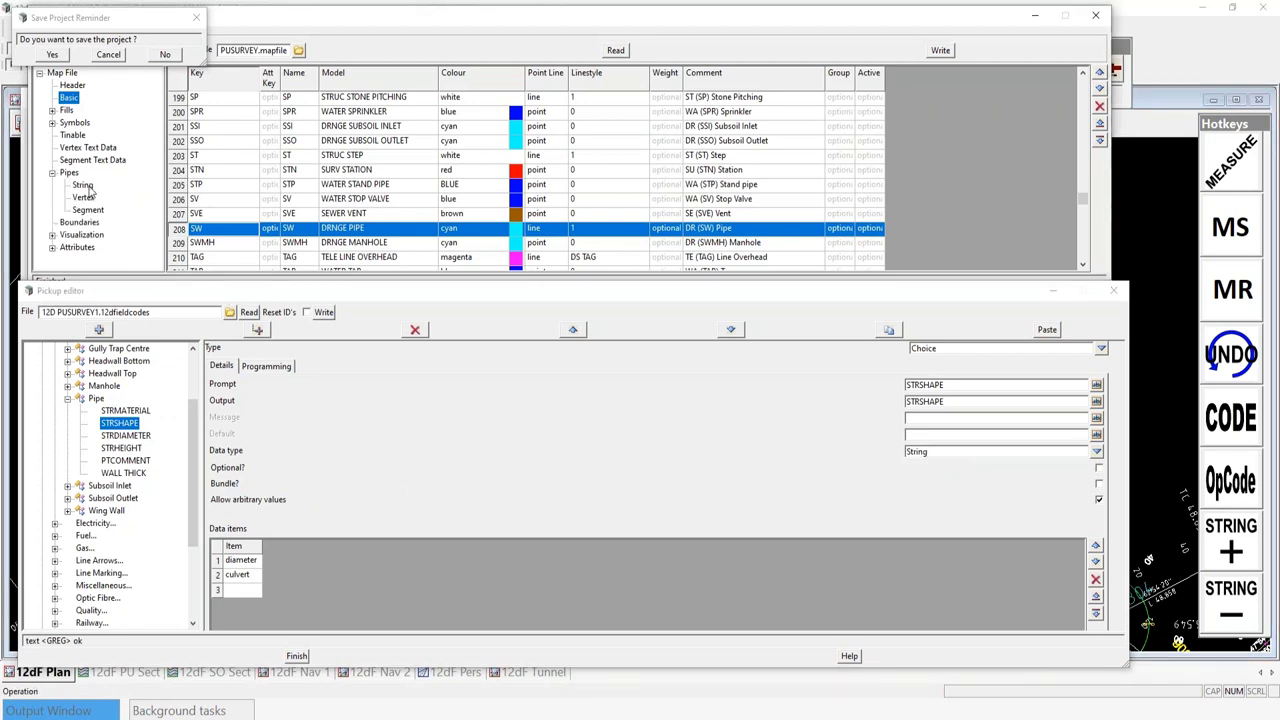
{"action": "left_click", "coordinate": [82, 185]}
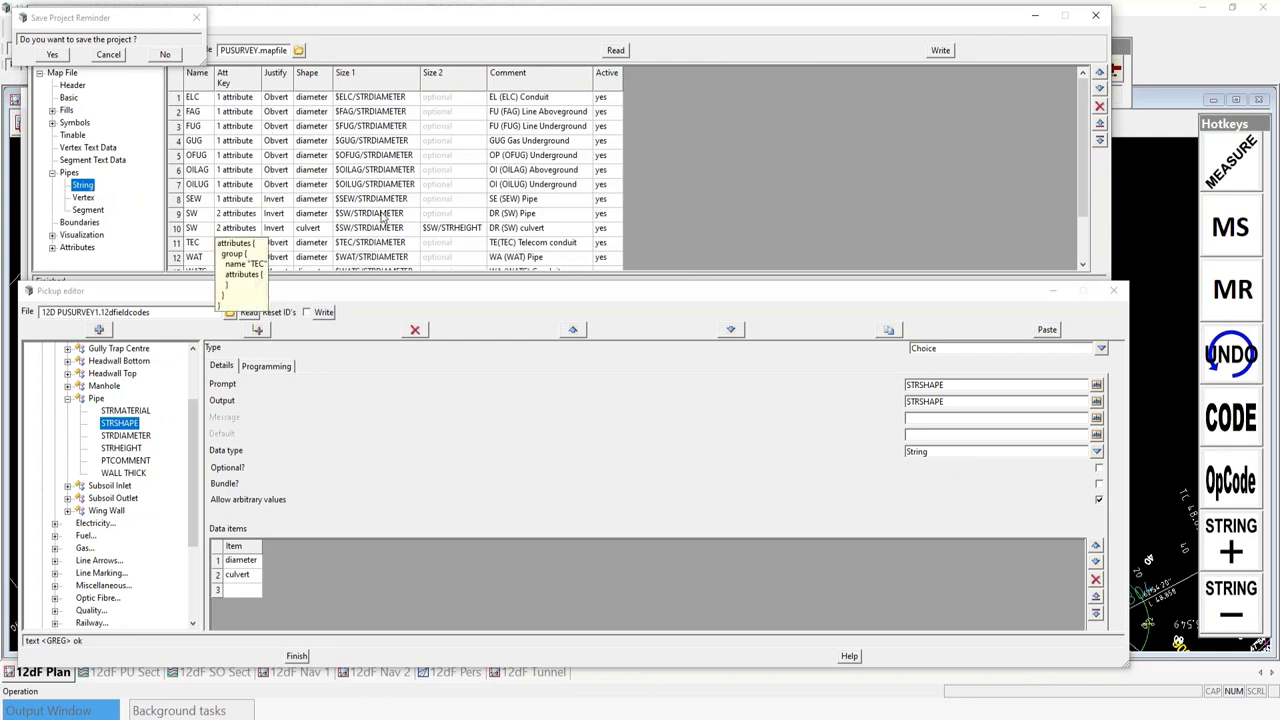
{"action": "scroll", "coordinate": [1083, 105], "scroll_direction": "down", "scroll_amount": 2}
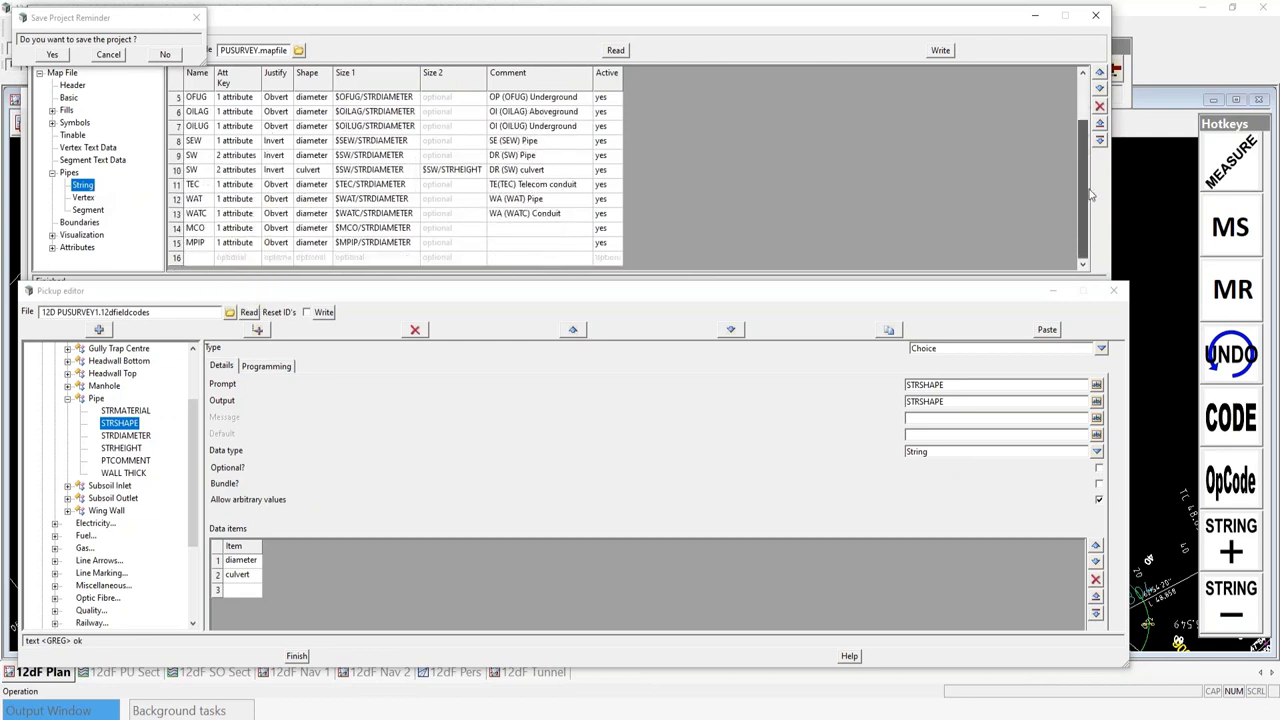
{"action": "left_click", "coordinate": [193, 157]}
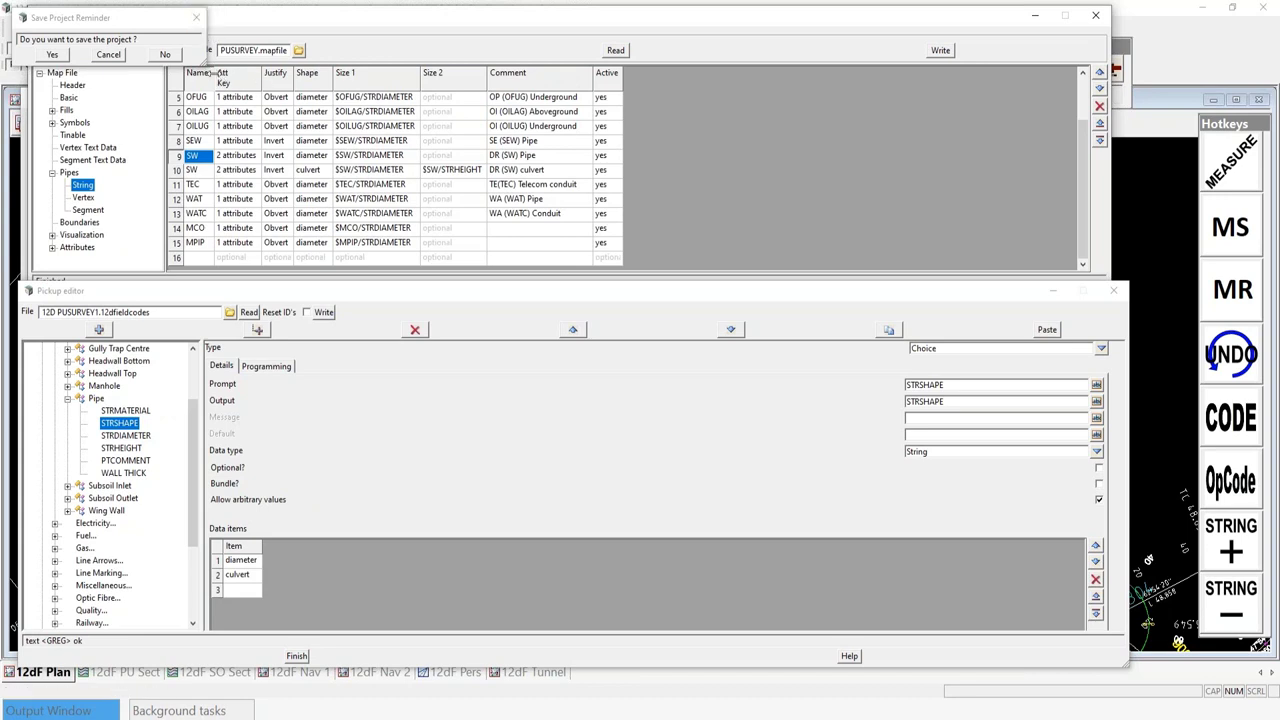
Widen the columns of the string pipe table, including Name, Att Key, Justify, Shape and Size 2
{"action": "left_click_drag", "start_coordinate": [216, 73], "coordinate": [426, 75]}
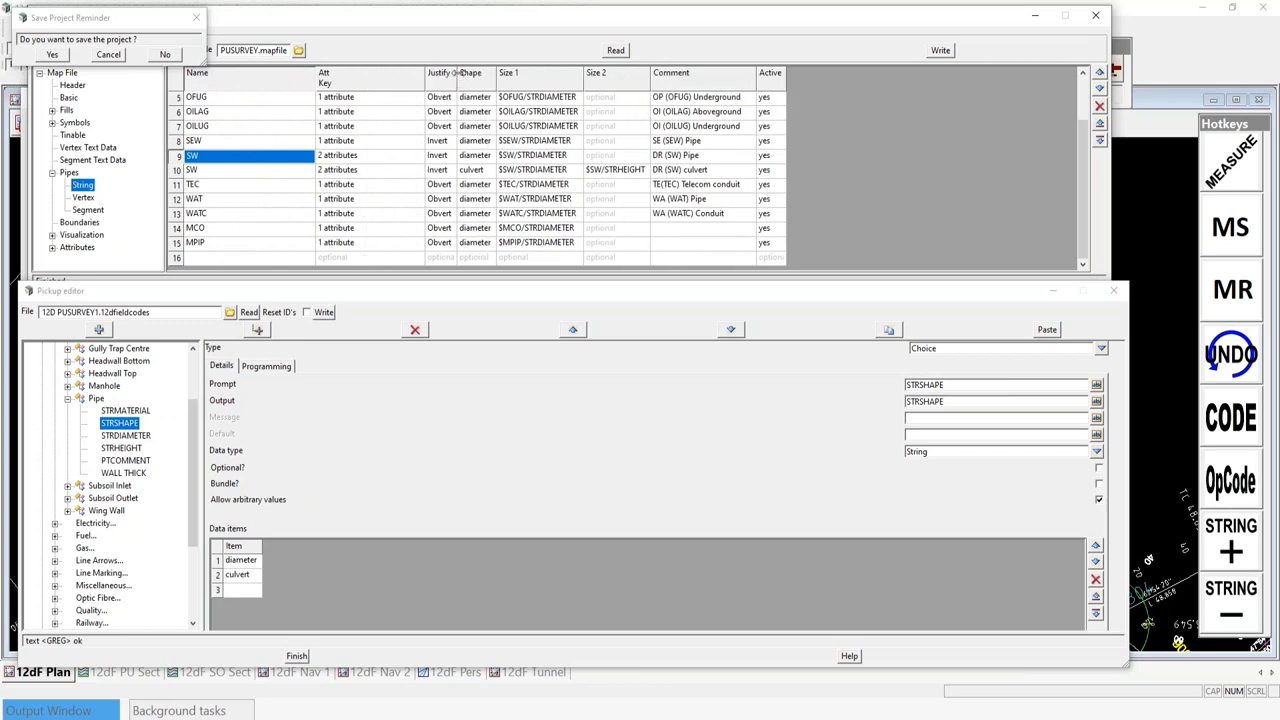
{"action": "left_click_drag", "start_coordinate": [457, 80], "coordinate": [594, 84]}
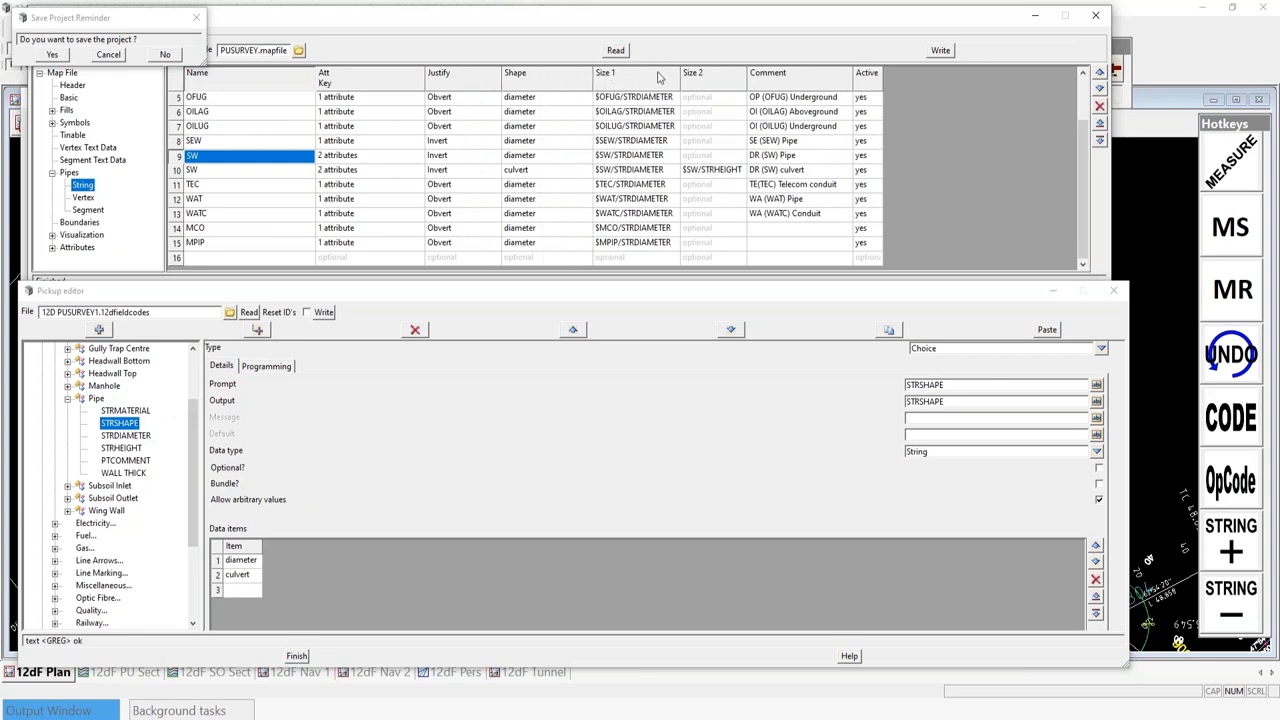
{"action": "left_click_drag", "start_coordinate": [681, 75], "coordinate": [819, 75]}
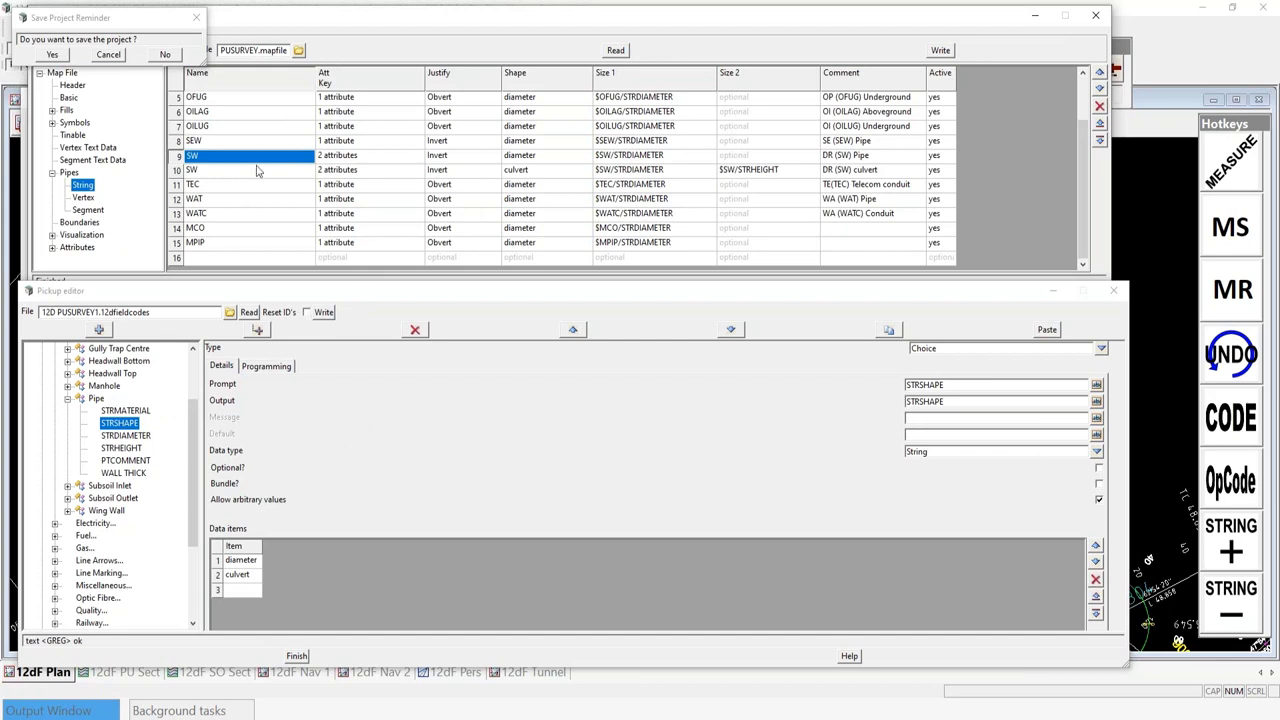
Examine the attribute key data of the SW pipe row without changing it
{"action": "mouse_move", "coordinate": [326, 156]}
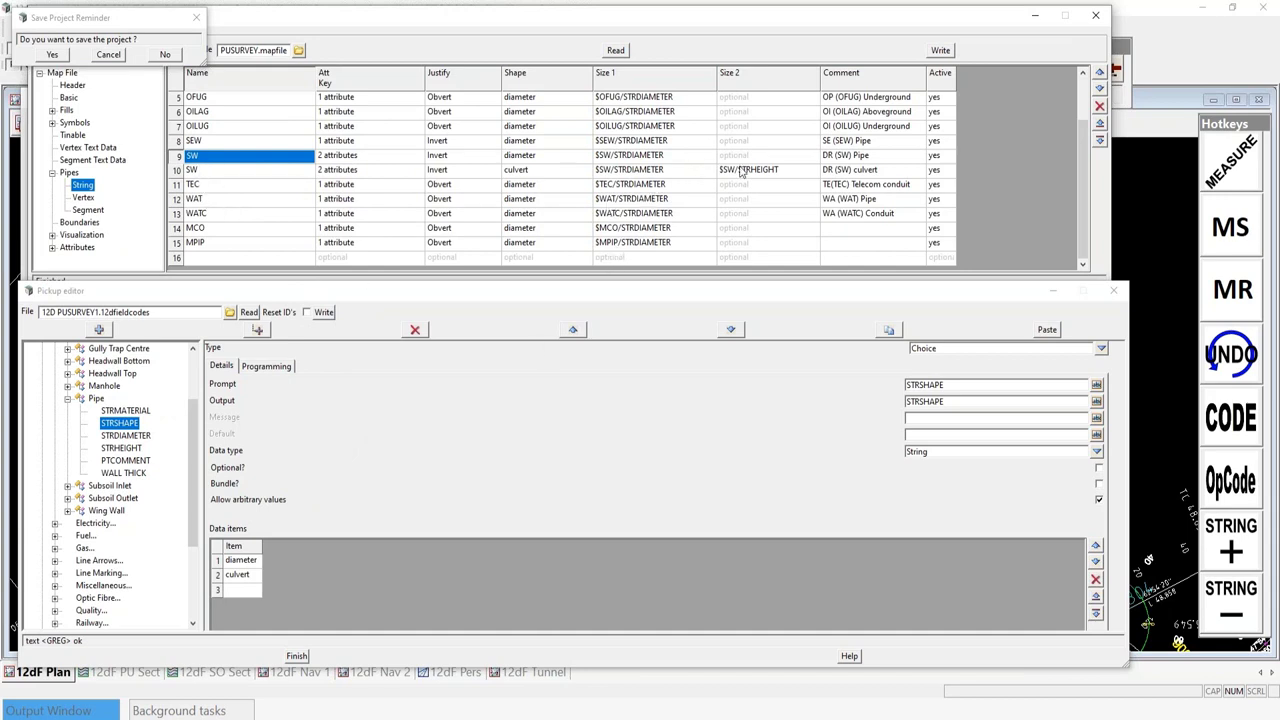
{"action": "left_click", "coordinate": [343, 157]}
{"action": "left_click", "coordinate": [343, 157]}
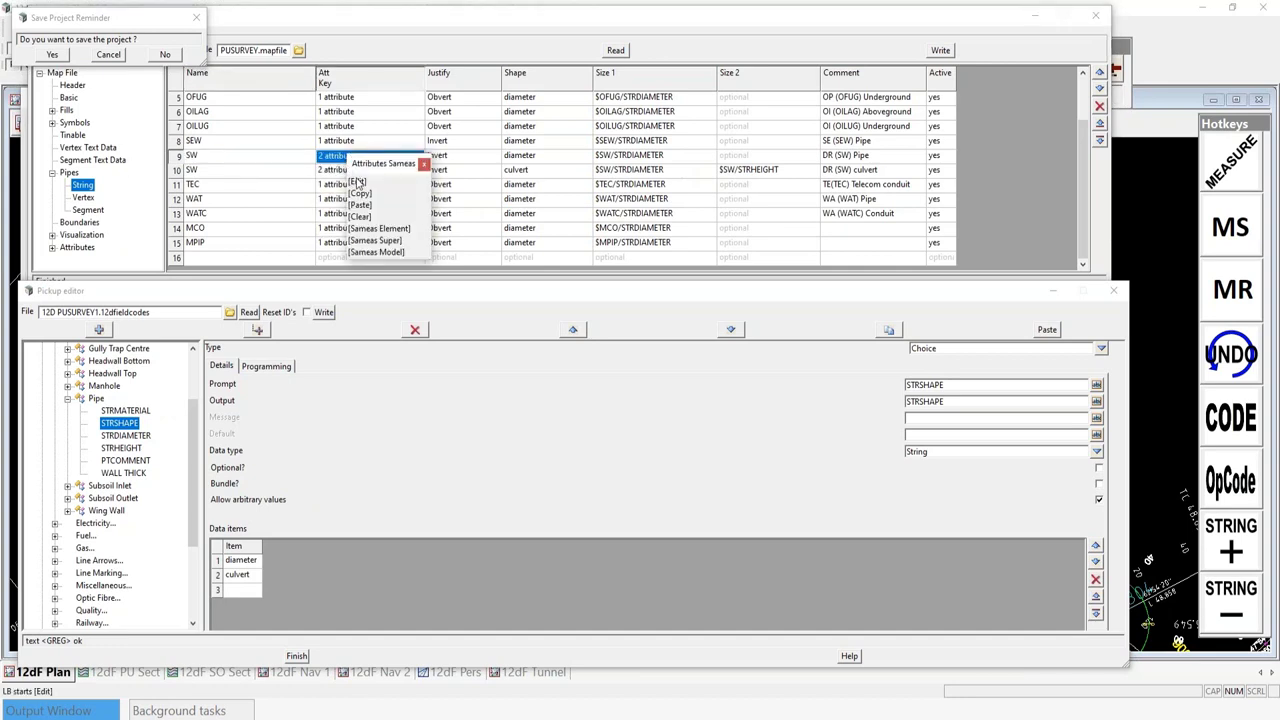
{"action": "left_click", "coordinate": [380, 183]}
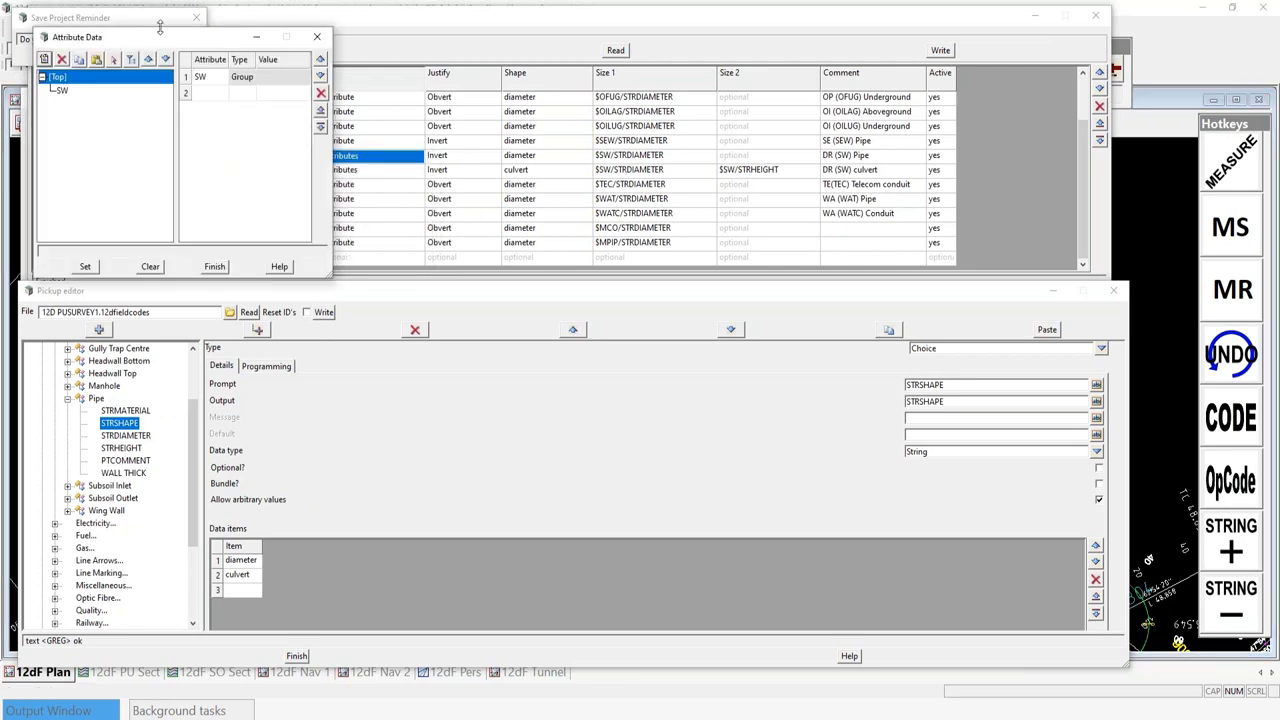
{"action": "left_click_drag", "start_coordinate": [181, 42], "coordinate": [500, 47]}
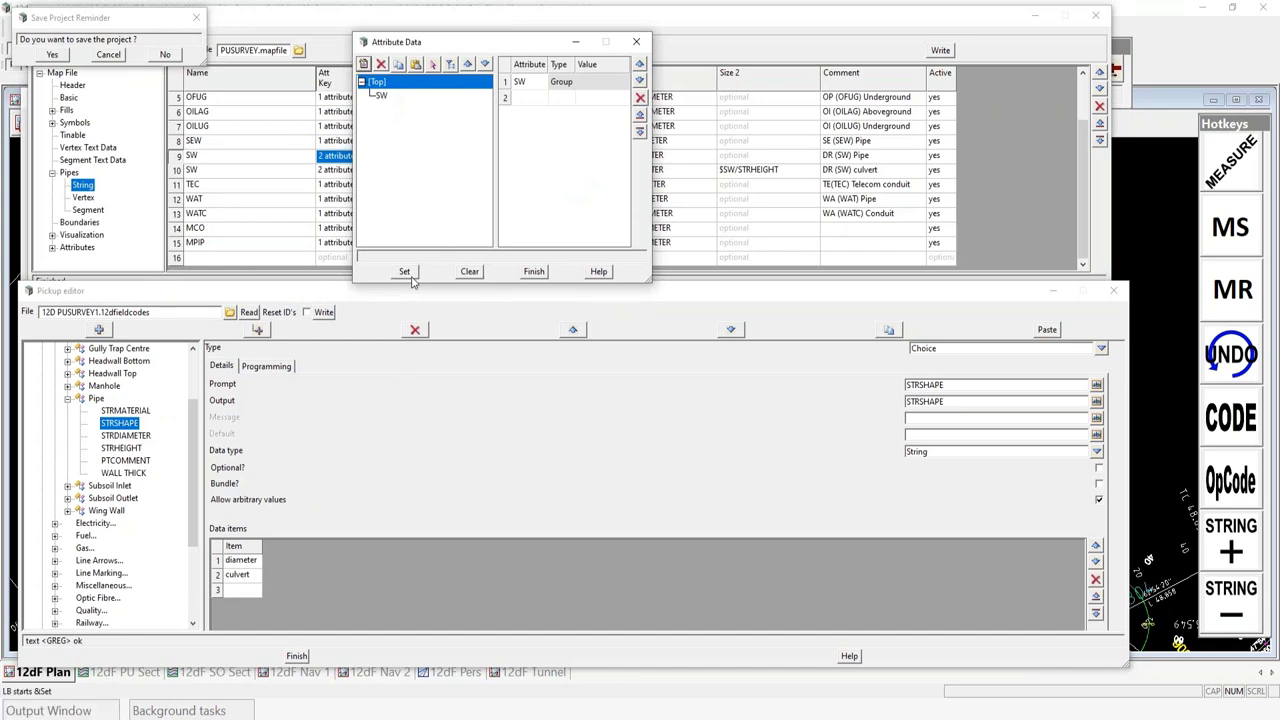
{"action": "left_click", "coordinate": [536, 272]}
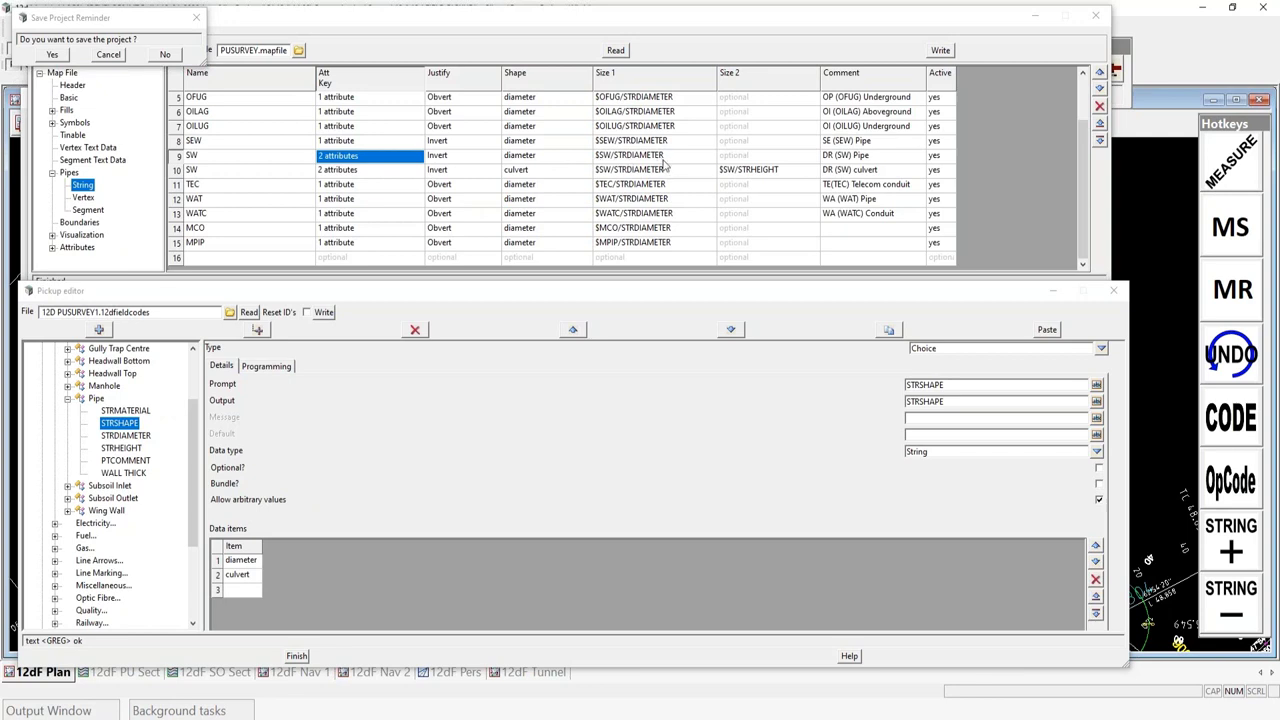
Compare the Pipe feature's details and STRSHAPE choices with the shape and Size 1 entries of the SW culvert row
{"action": "left_click", "coordinate": [96, 399]}
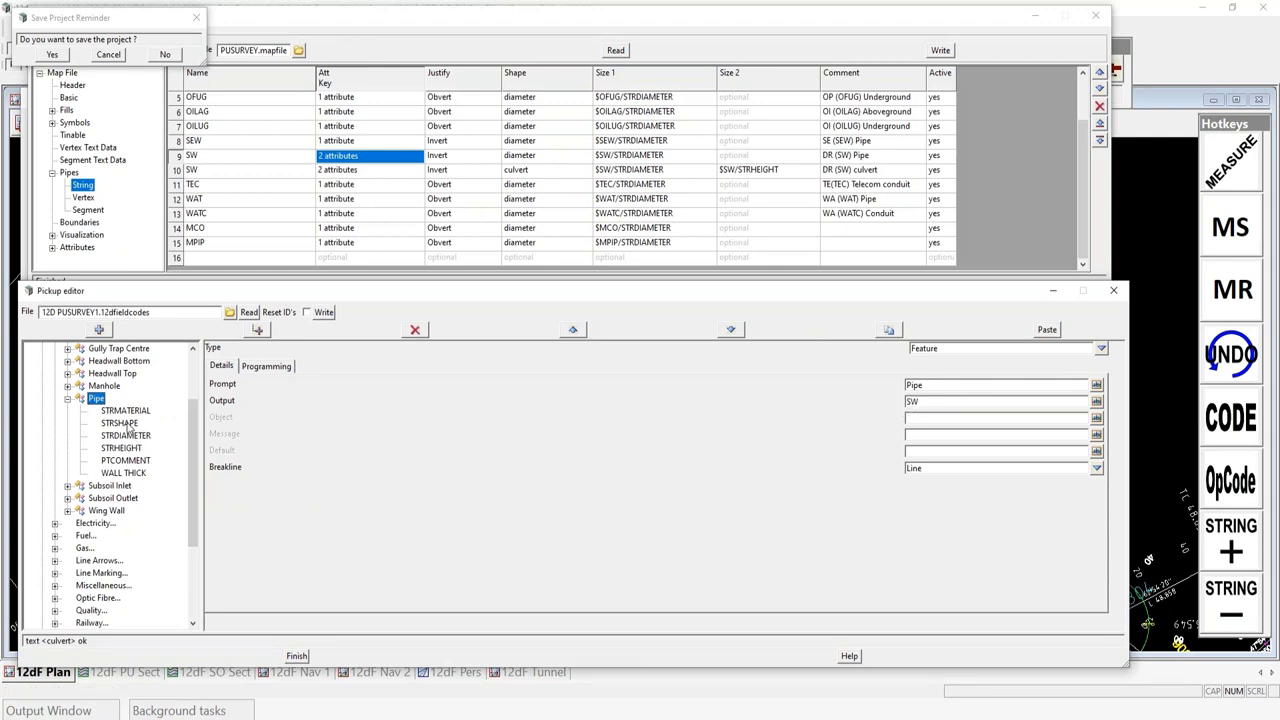
{"action": "left_click", "coordinate": [122, 423]}
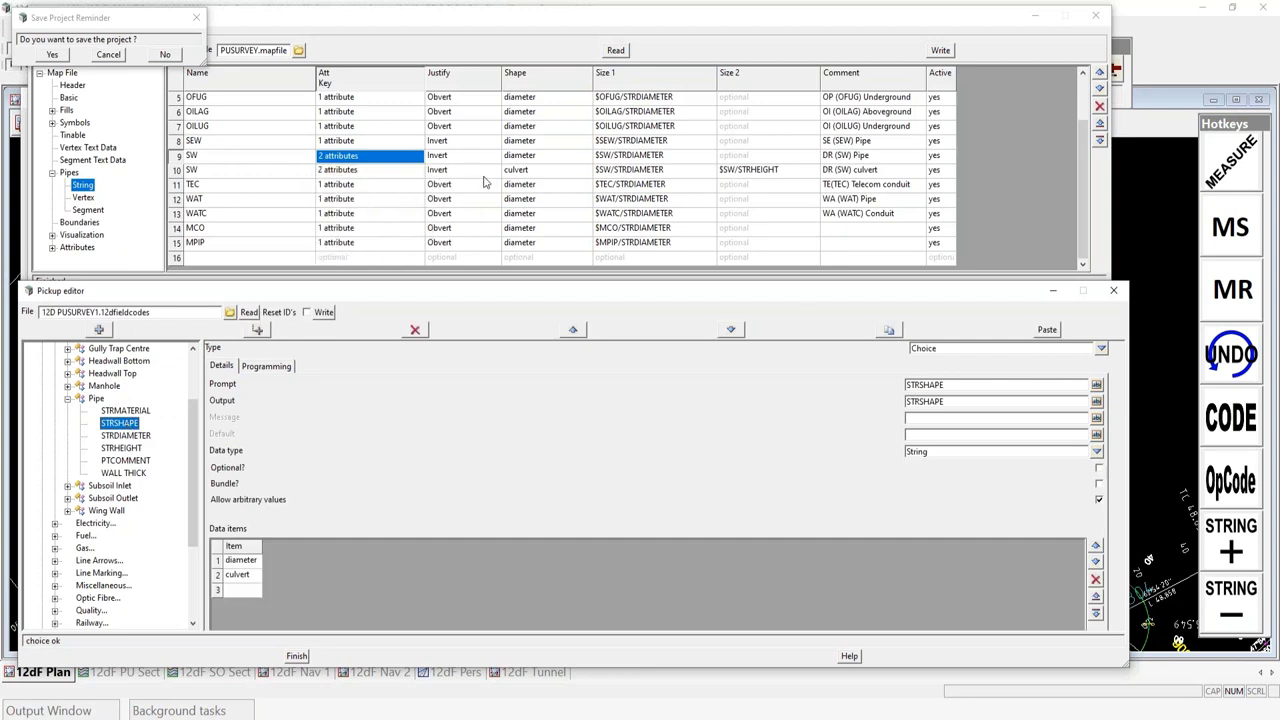
{"action": "left_click", "coordinate": [632, 172]}
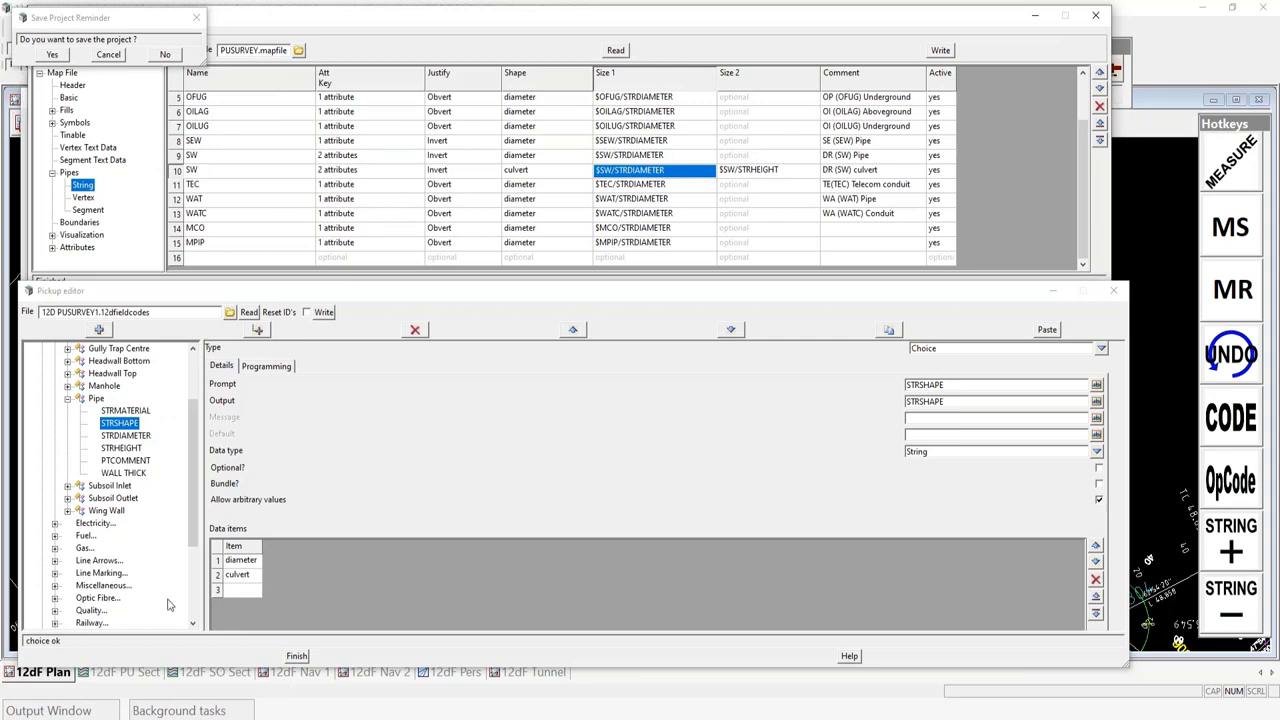
Review the type choices for Pipe's STRDIAMETER attribute, and compare STRHEIGHT with the Size 2 entry of the SW culvert row
{"action": "left_click", "coordinate": [135, 438]}
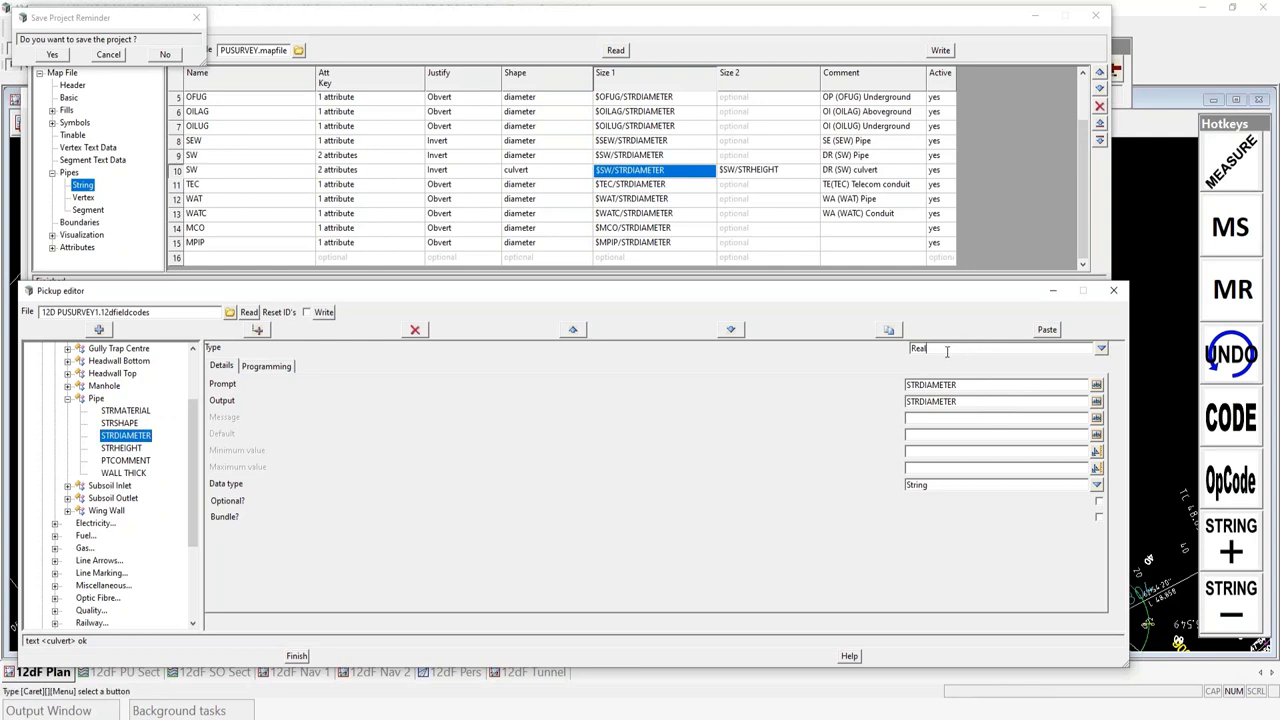
{"action": "left_click", "coordinate": [1101, 348]}
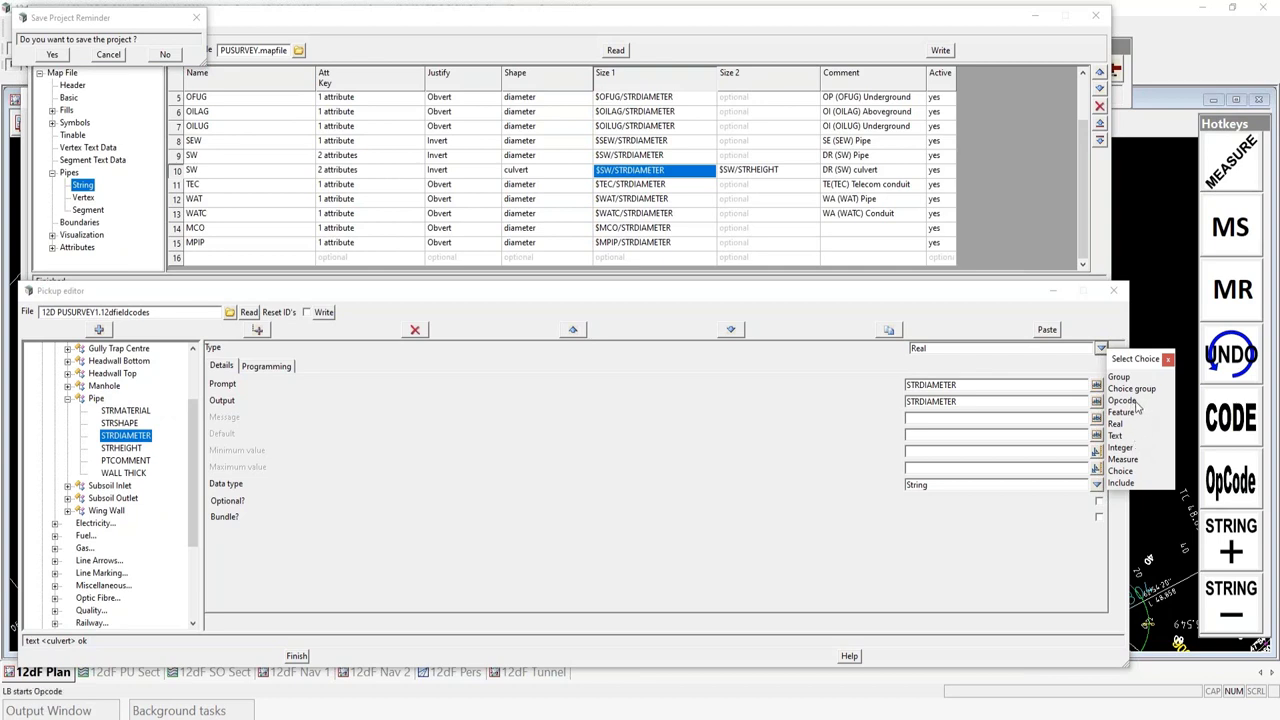
{"action": "left_click", "coordinate": [1168, 359]}
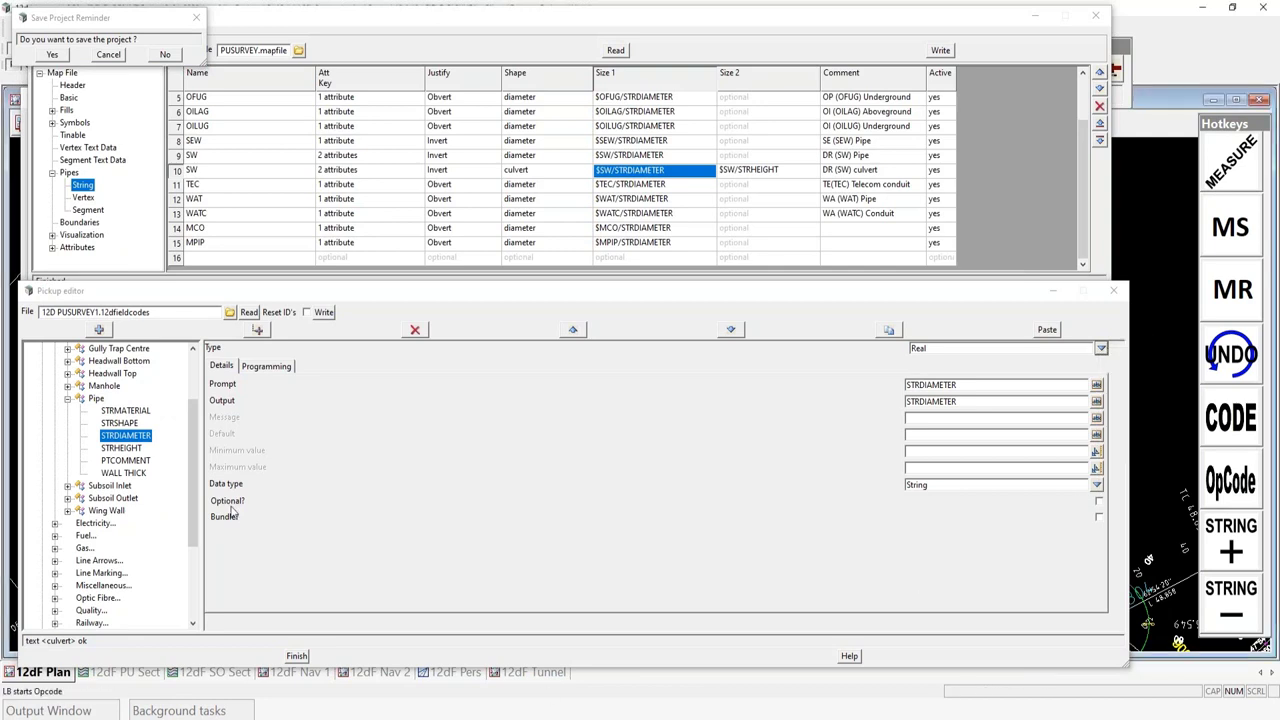
{"action": "left_click", "coordinate": [121, 448]}
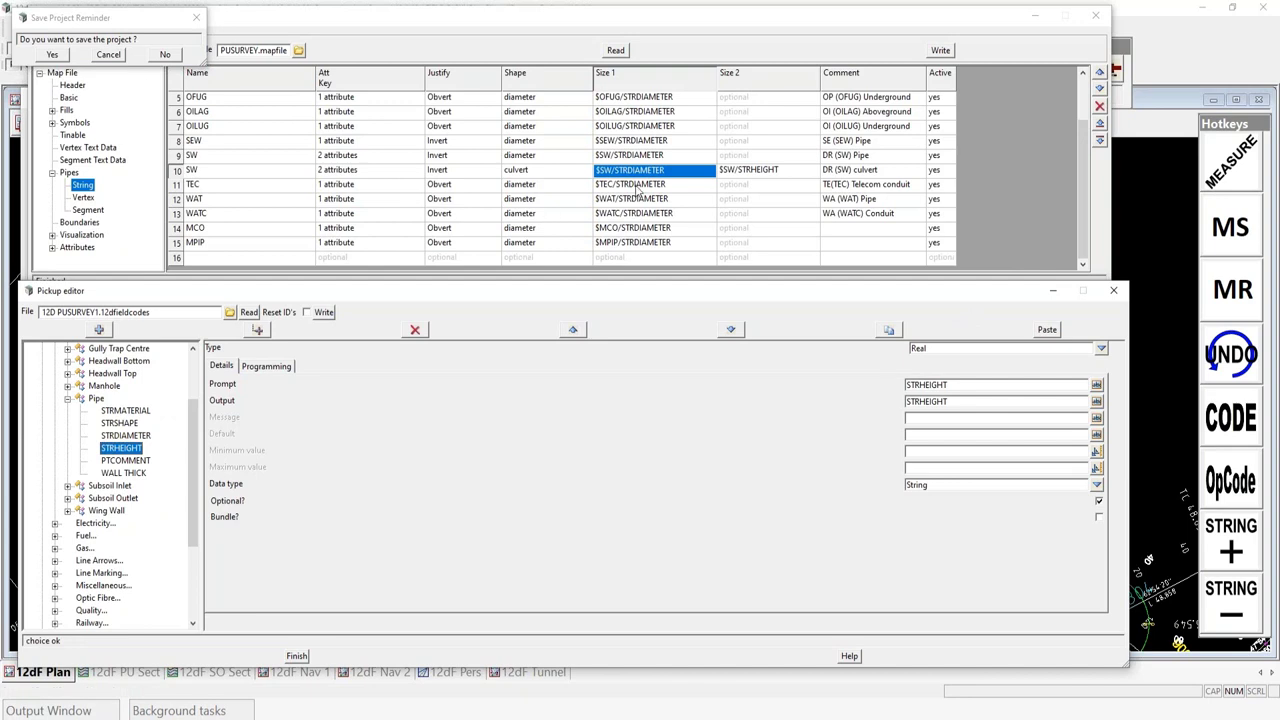
{"action": "left_click", "coordinate": [721, 175]}
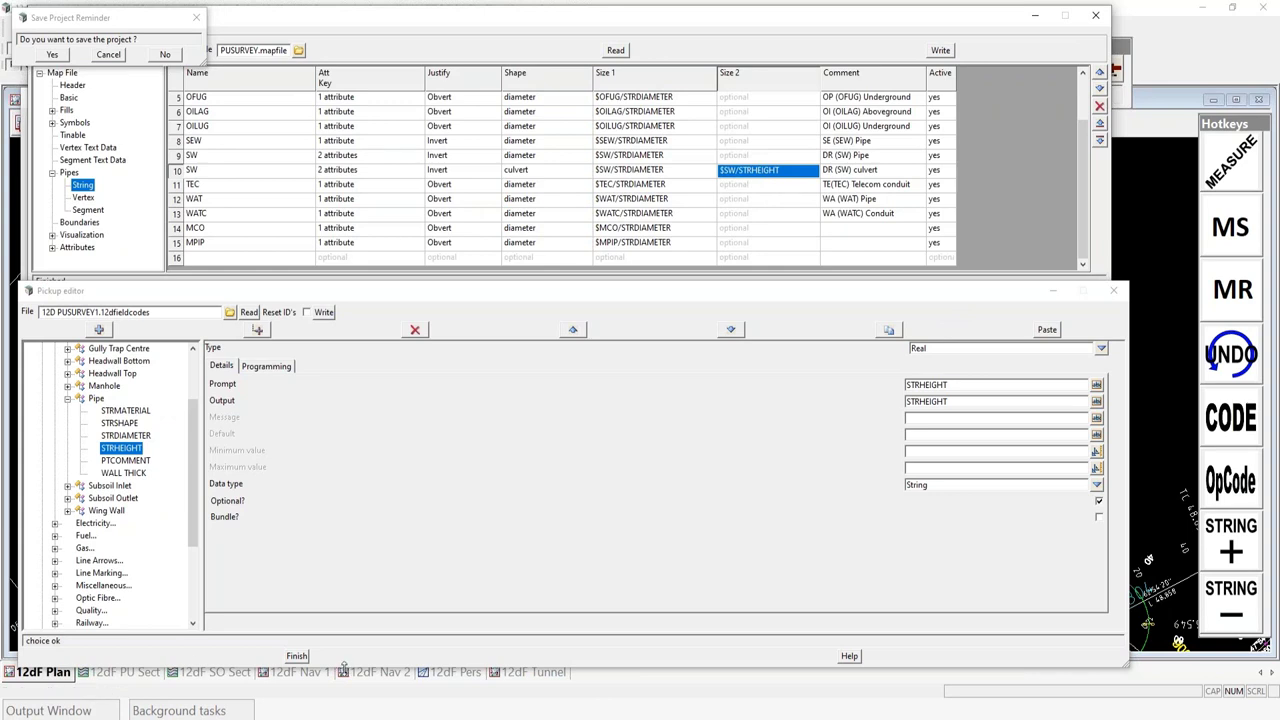
Review PTCOMMENT's type choices and examine the message and default settings of the WALL THICK attribute
{"action": "left_click", "coordinate": [125, 460]}
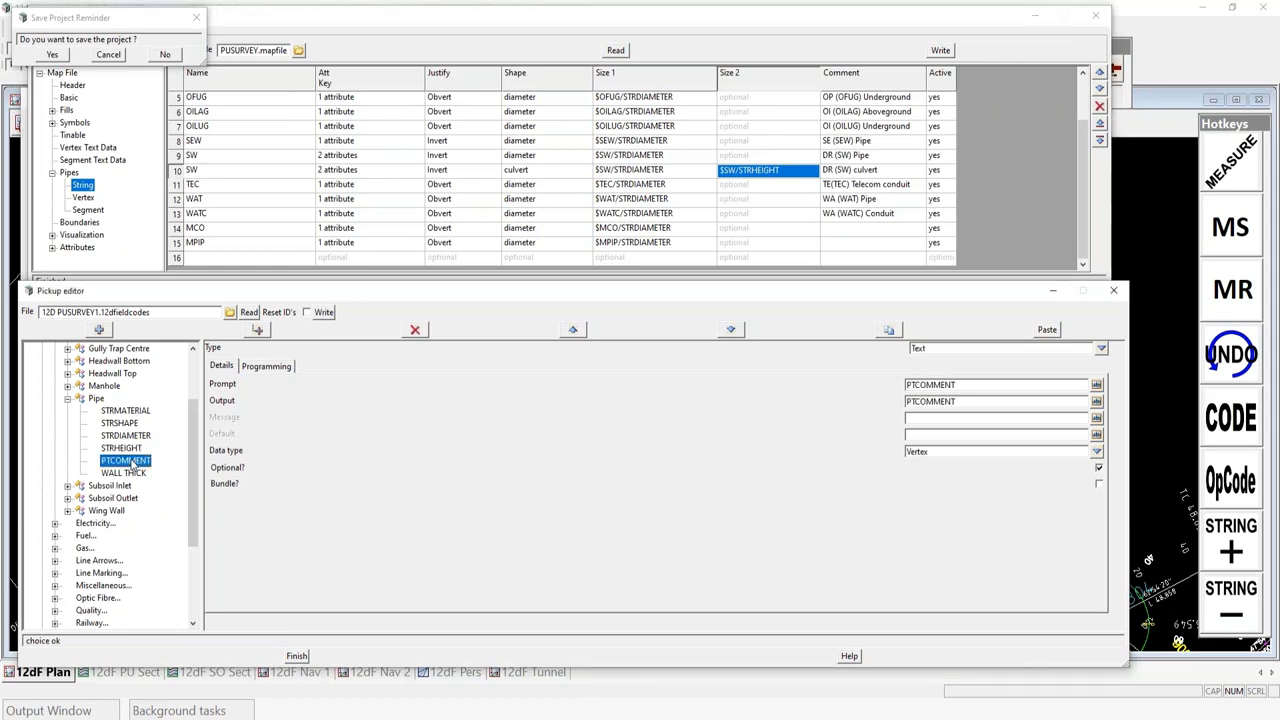
{"action": "left_click", "coordinate": [1100, 348]}
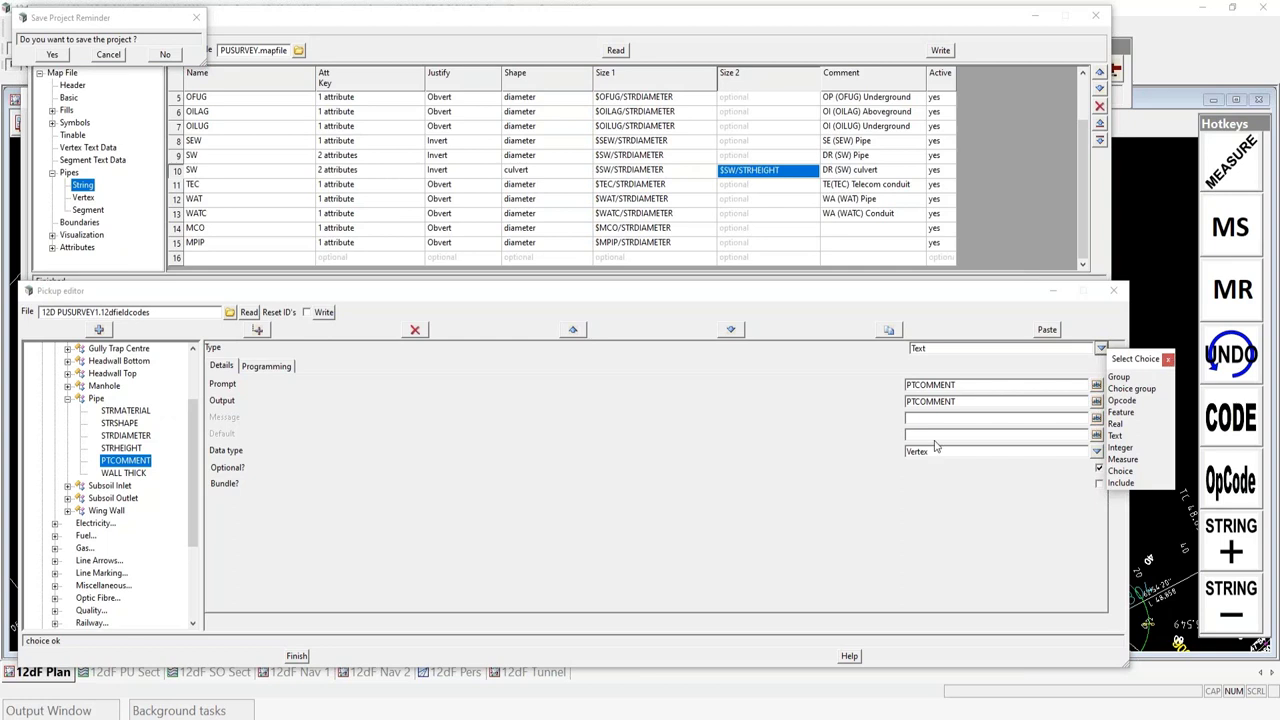
{"action": "left_click", "coordinate": [124, 473]}
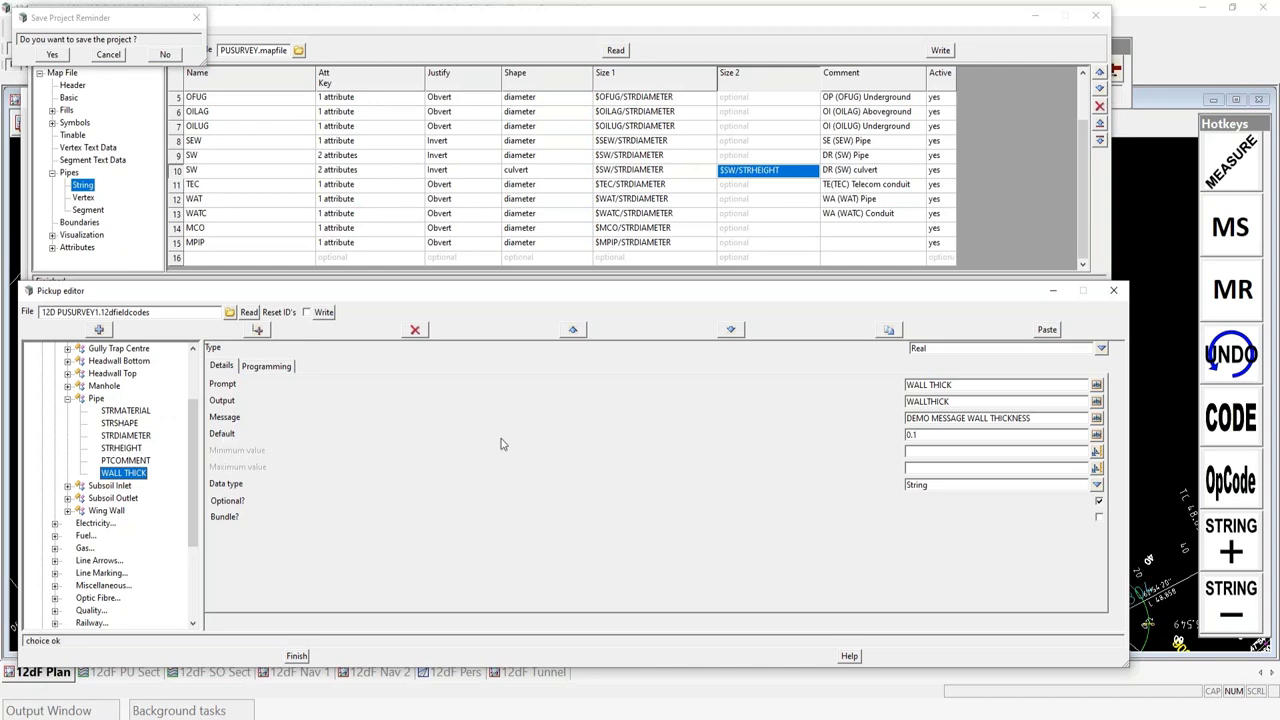
{"action": "left_click", "coordinate": [925, 436]}
Return to the map file's Basic settings and select the TREE row
{"action": "left_click_drag", "start_coordinate": [196, 427], "coordinate": [186, 518]}
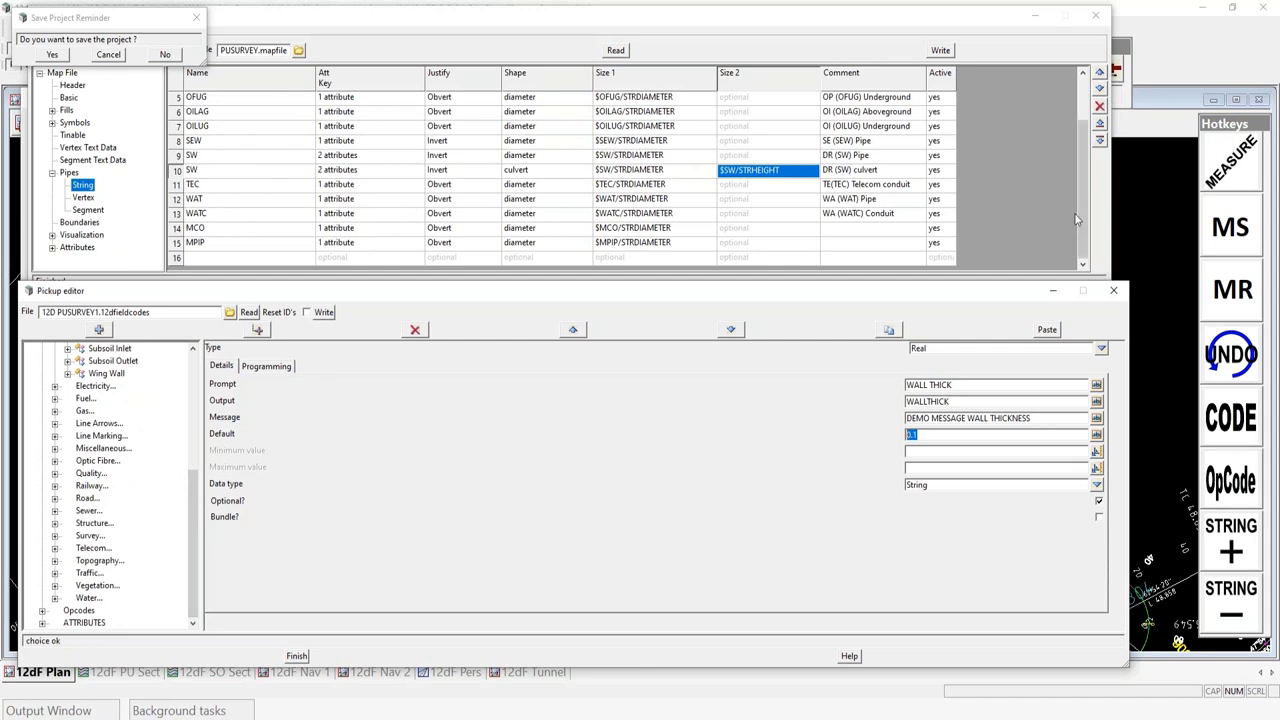
{"action": "left_click_drag", "start_coordinate": [1080, 218], "coordinate": [1083, 173]}
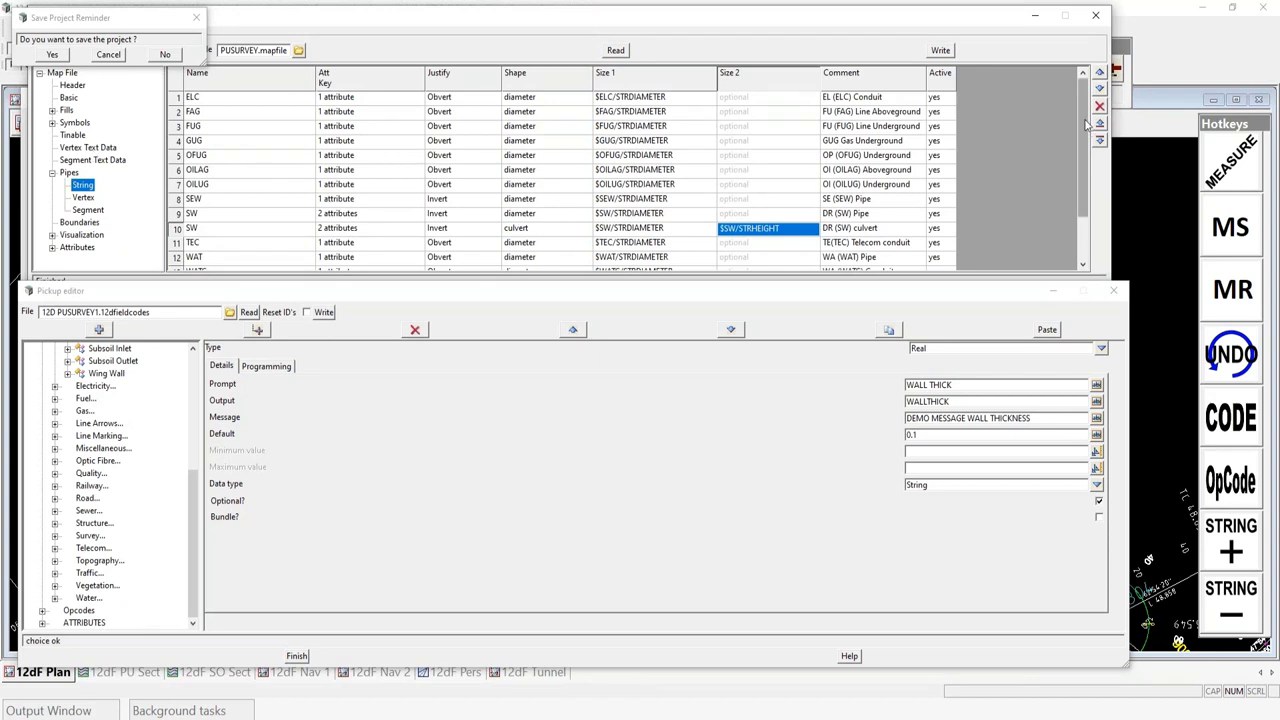
{"action": "scroll", "coordinate": [1083, 141], "scroll_direction": "down", "scroll_amount": 2}
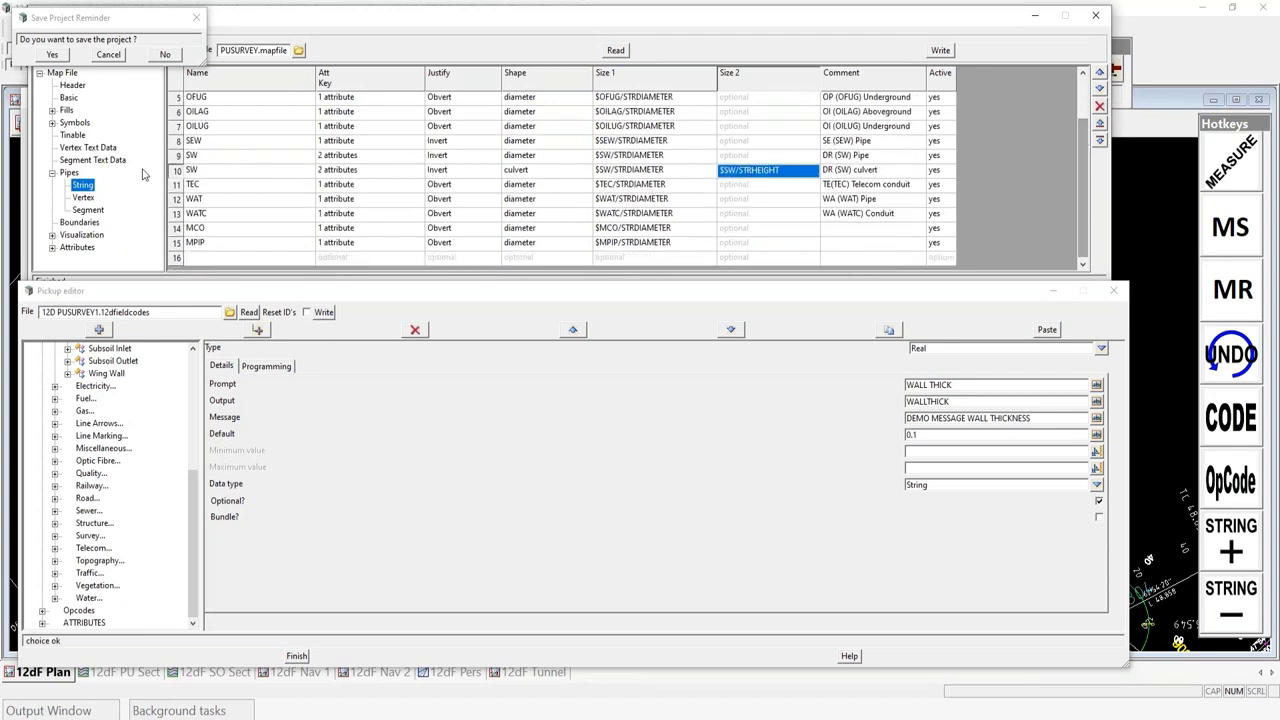
{"action": "left_click", "coordinate": [76, 88]}
{"action": "left_click", "coordinate": [70, 98]}
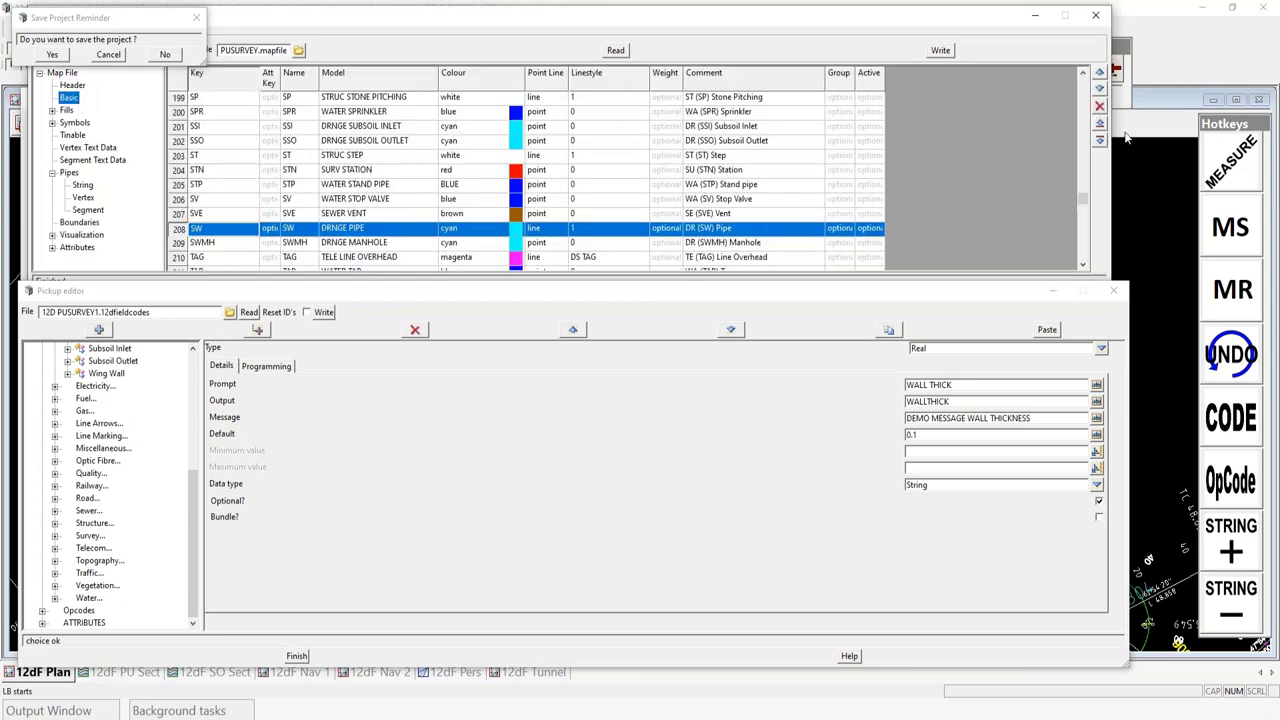
{"action": "scroll", "coordinate": [1083, 211], "scroll_direction": "down", "scroll_amount": 6}
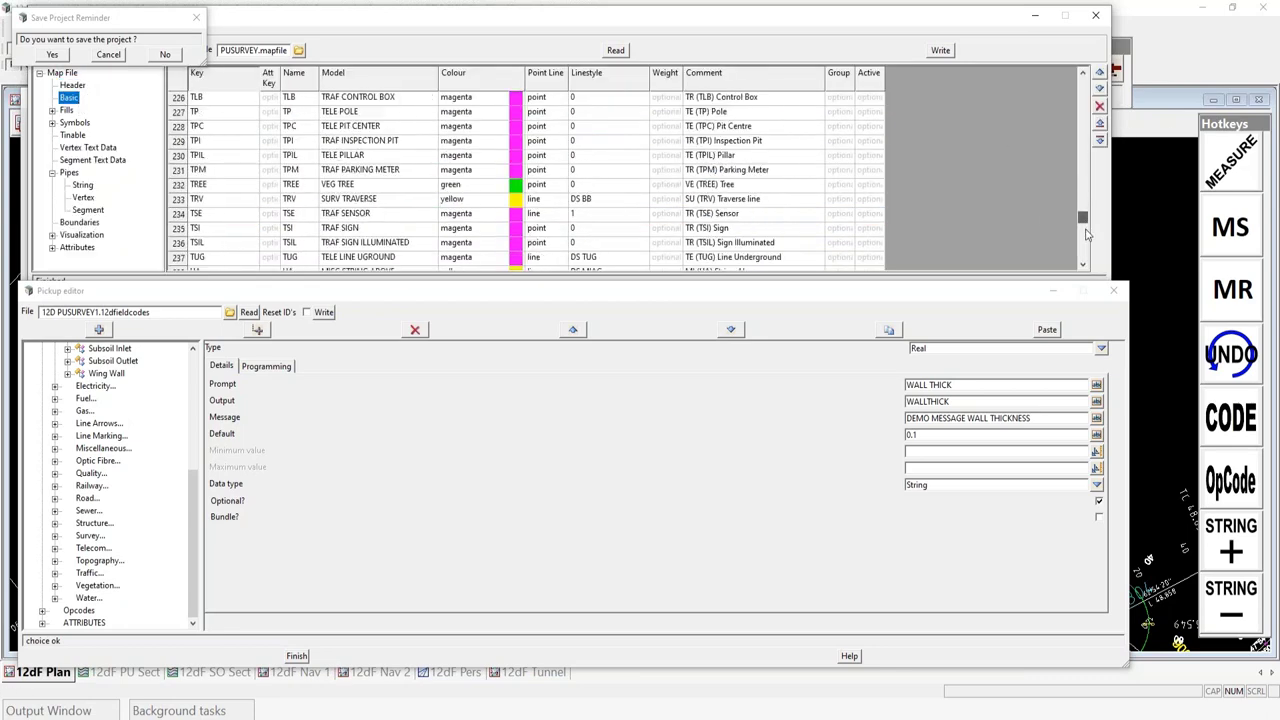
{"action": "scroll", "coordinate": [1097, 220], "scroll_direction": "down", "scroll_amount": 3}
{"action": "left_click", "coordinate": [178, 186]}
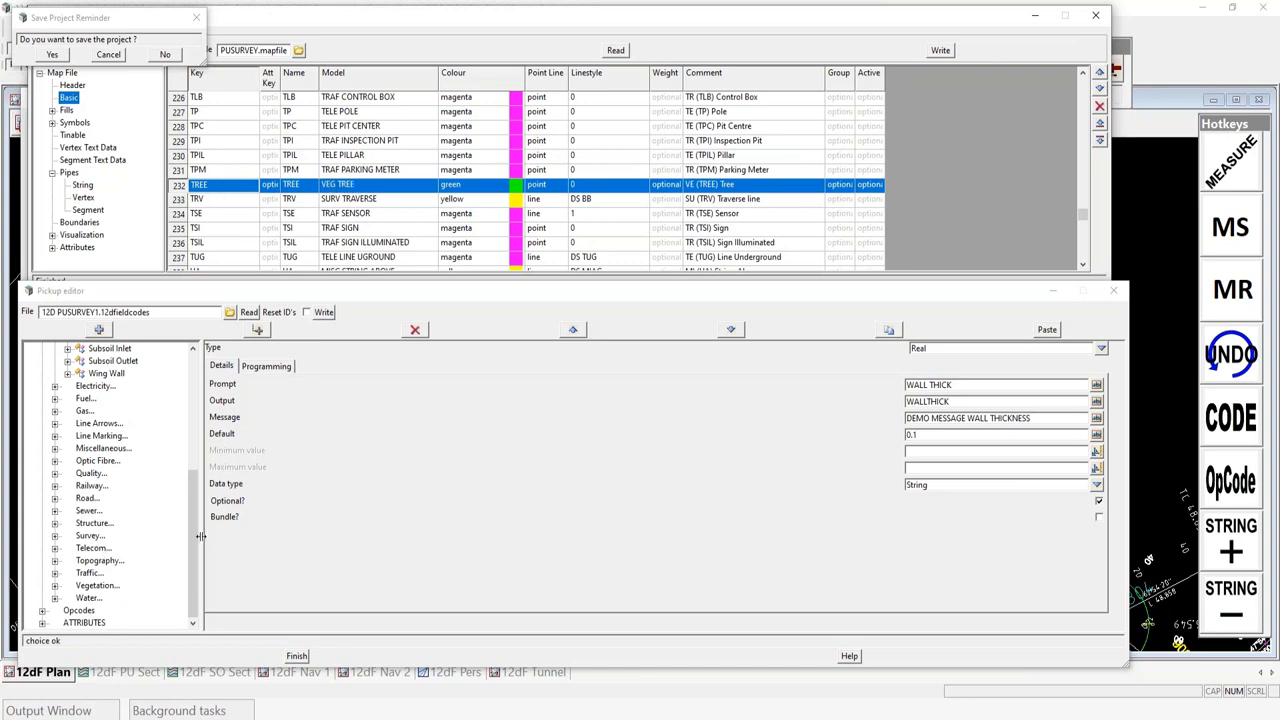
Expand the Vegetation group in the field codes and compare the Tree feature's output code with the TREE key
{"action": "left_click", "coordinate": [55, 587]}
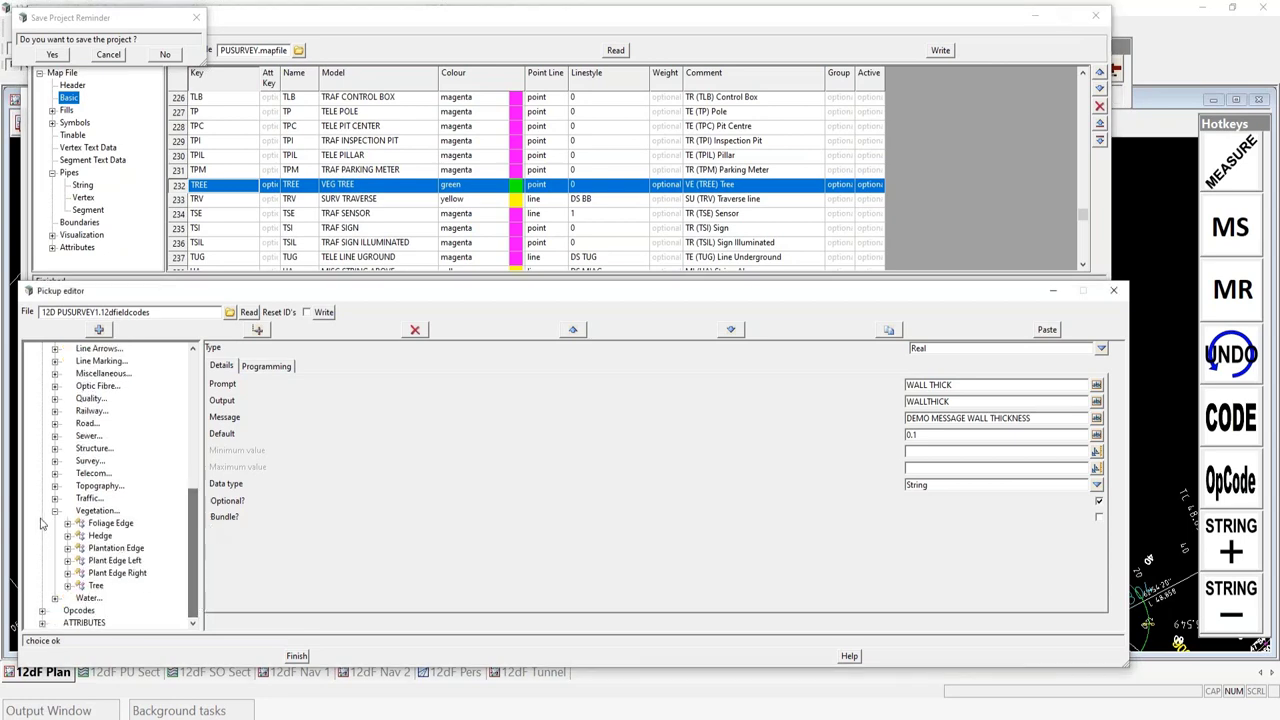
{"action": "left_click", "coordinate": [92, 511]}
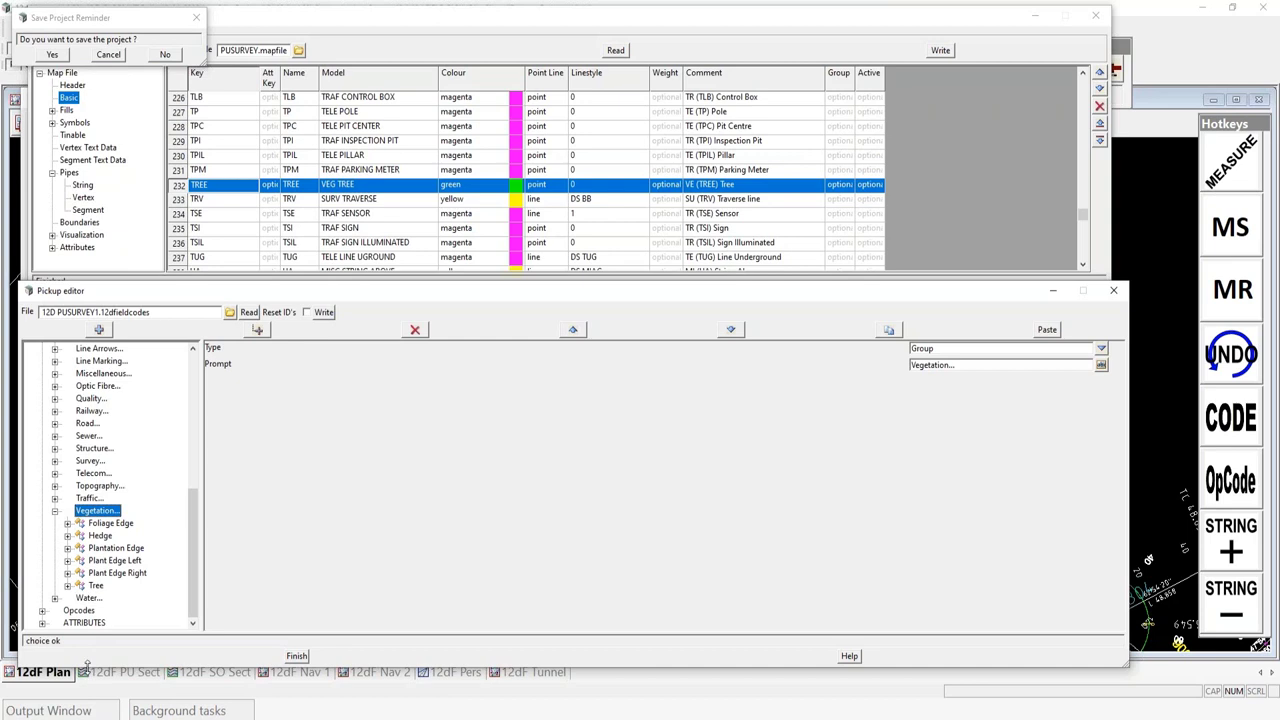
{"action": "left_click", "coordinate": [95, 586]}
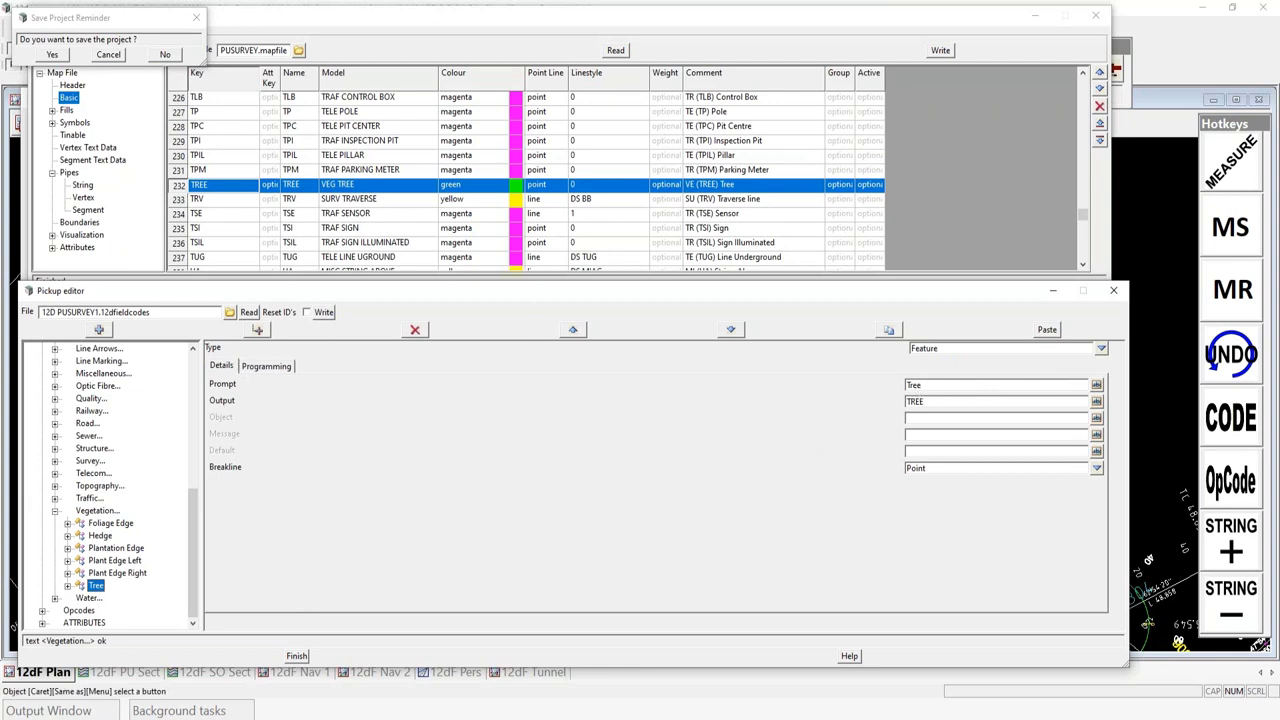
{"action": "double_click", "coordinate": [928, 400]}
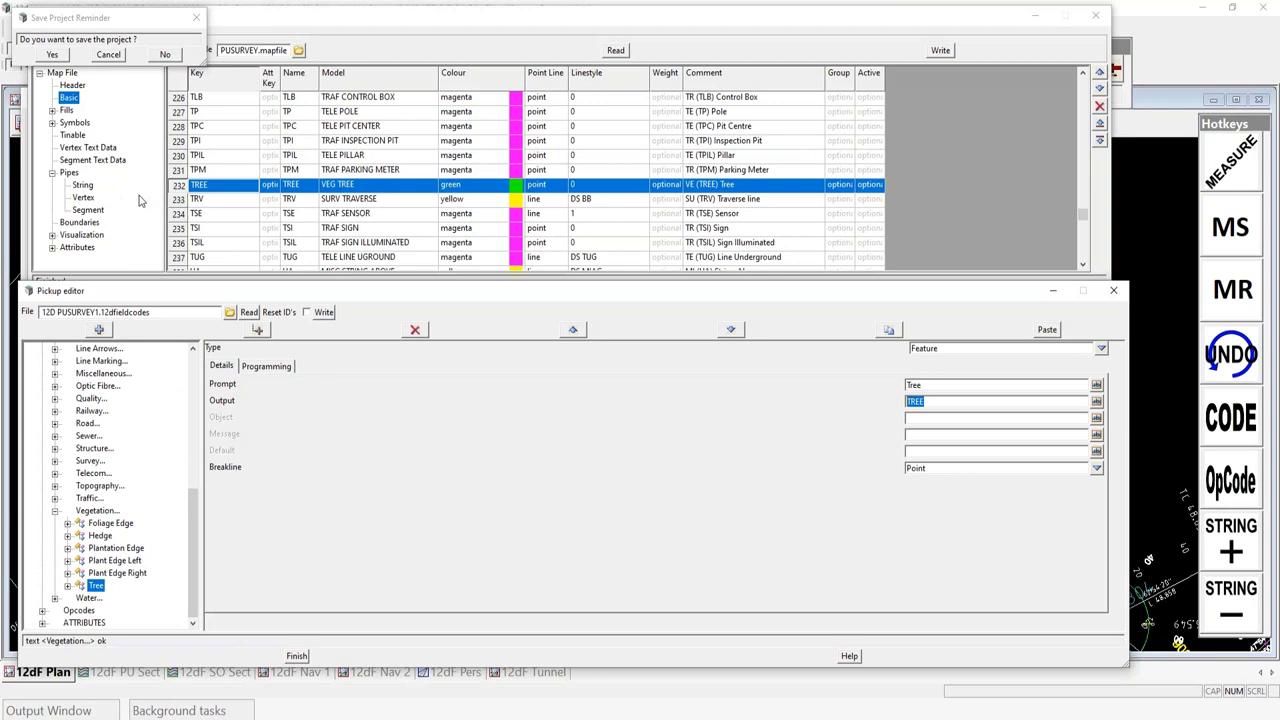
Expand the map file's Symbols group and review its String symbol entries
{"action": "left_click", "coordinate": [53, 123]}
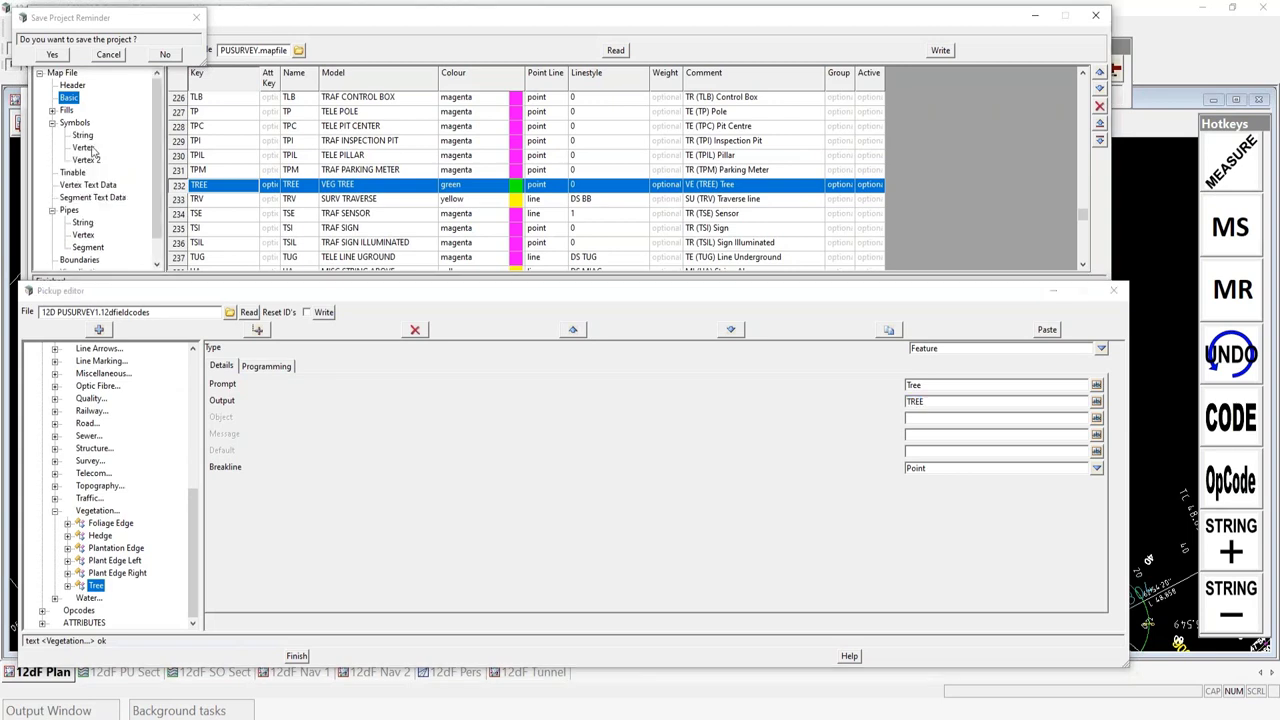
{"action": "left_click", "coordinate": [85, 136]}
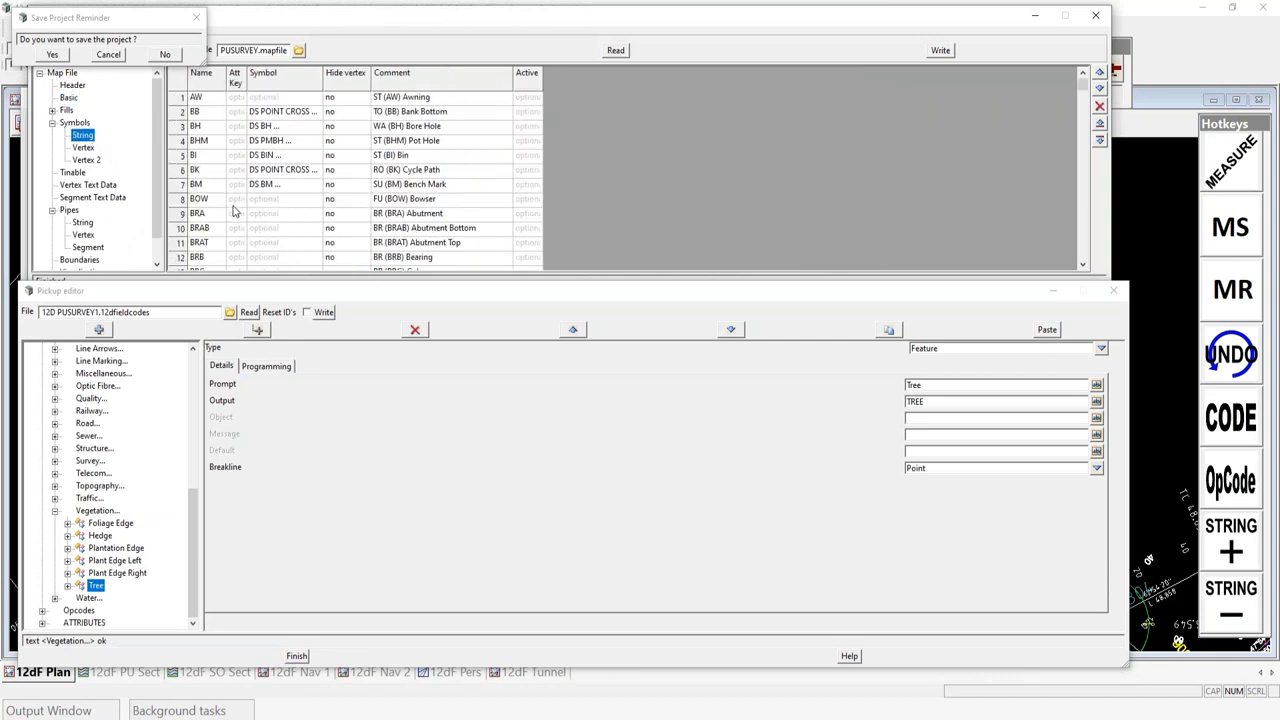
{"action": "scroll", "coordinate": [233, 210], "scroll_direction": "down", "scroll_amount": 9}
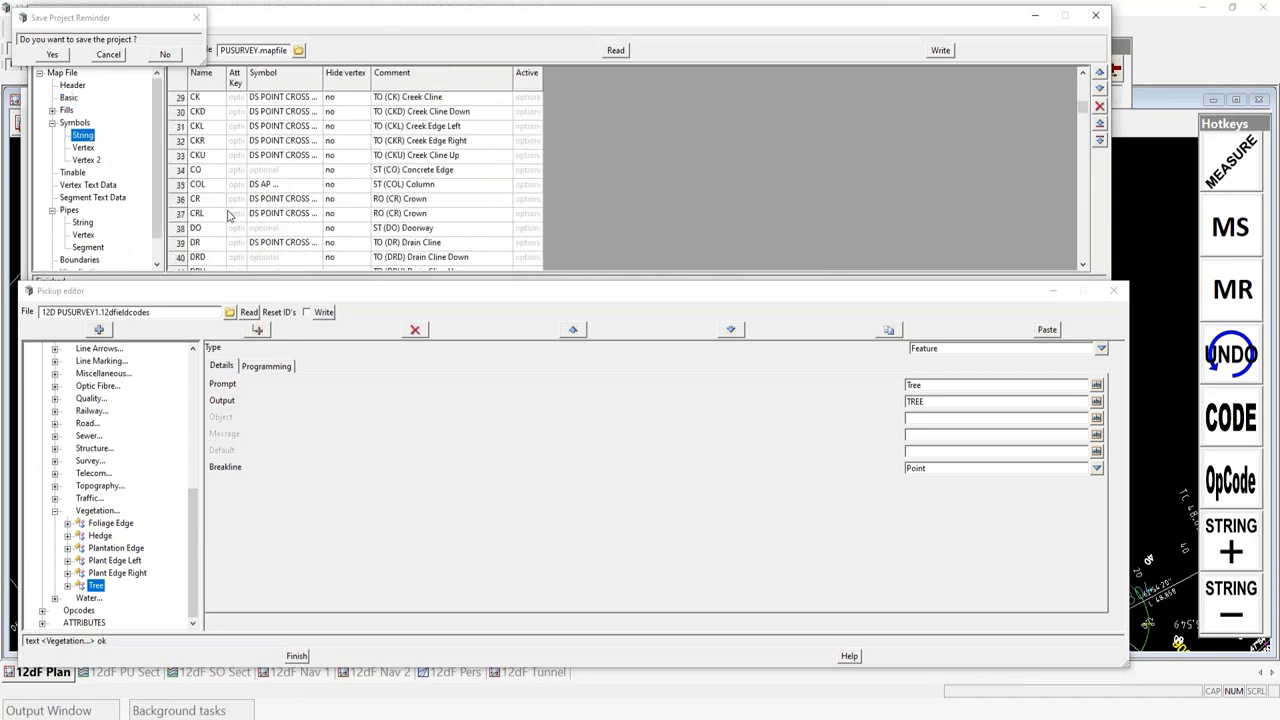
{"action": "scroll", "coordinate": [228, 200], "scroll_direction": "down", "scroll_amount": 4}
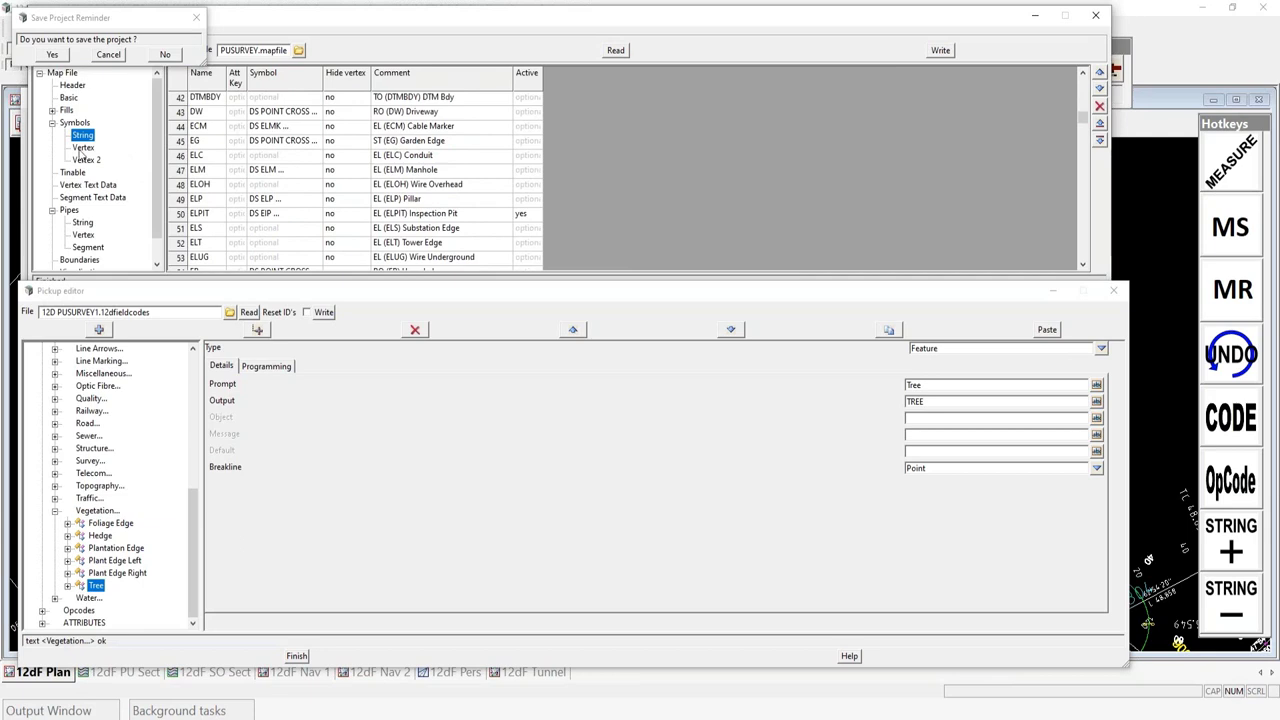
Review the Vertex symbol entries and inspect the vertex attribute key data of the TREE row commented BUSH
{"action": "left_click", "coordinate": [83, 148]}
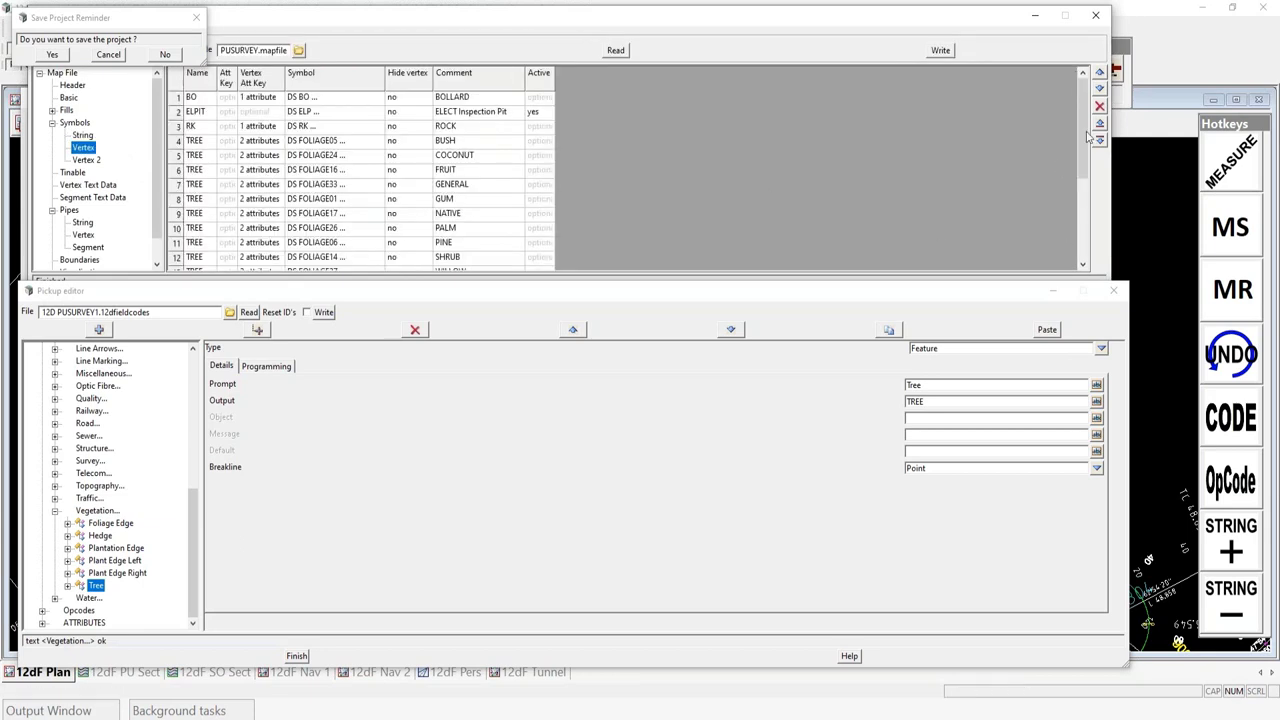
{"action": "left_click_drag", "start_coordinate": [1083, 130], "coordinate": [1083, 137]}
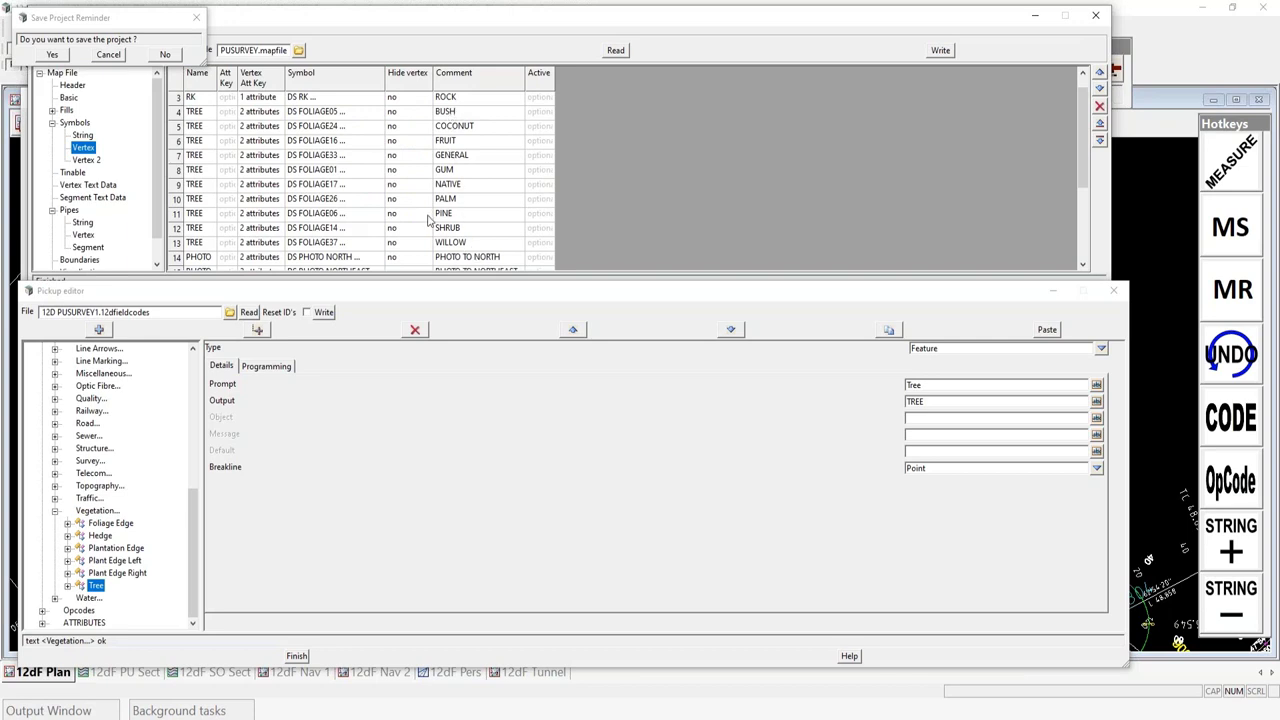
{"action": "left_click", "coordinate": [281, 118]}
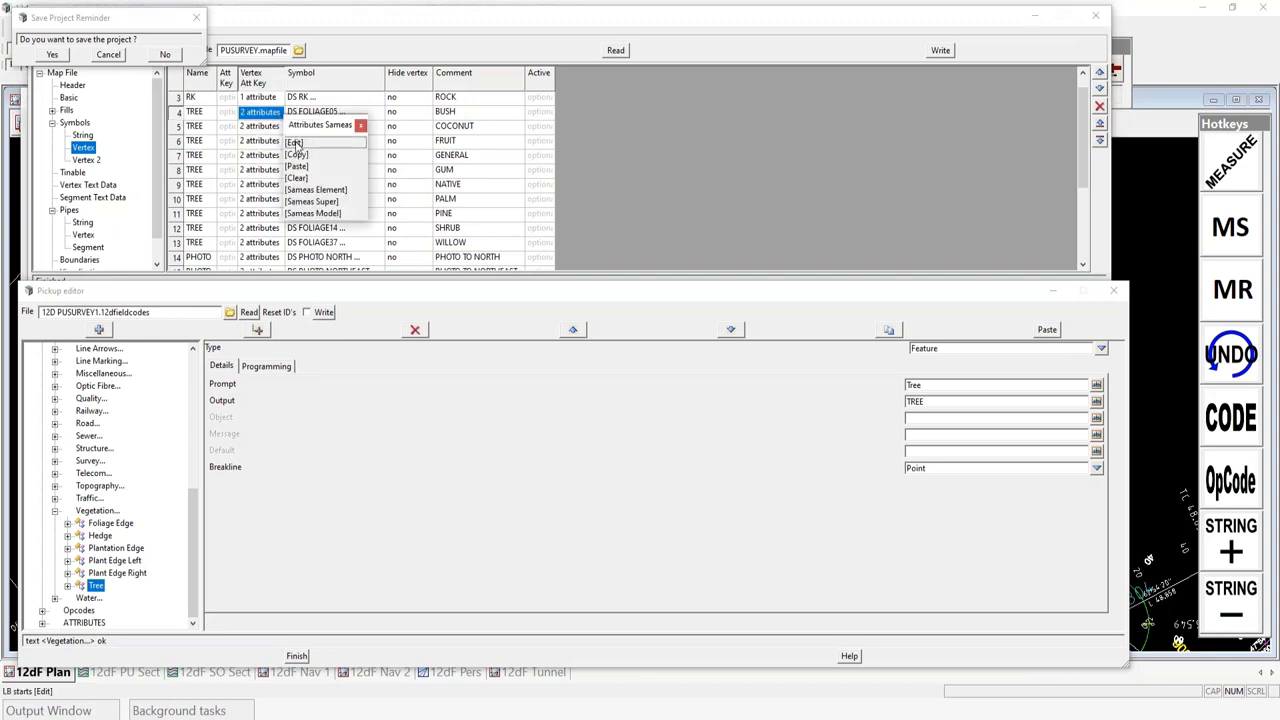
{"action": "double_click", "coordinate": [260, 111]}
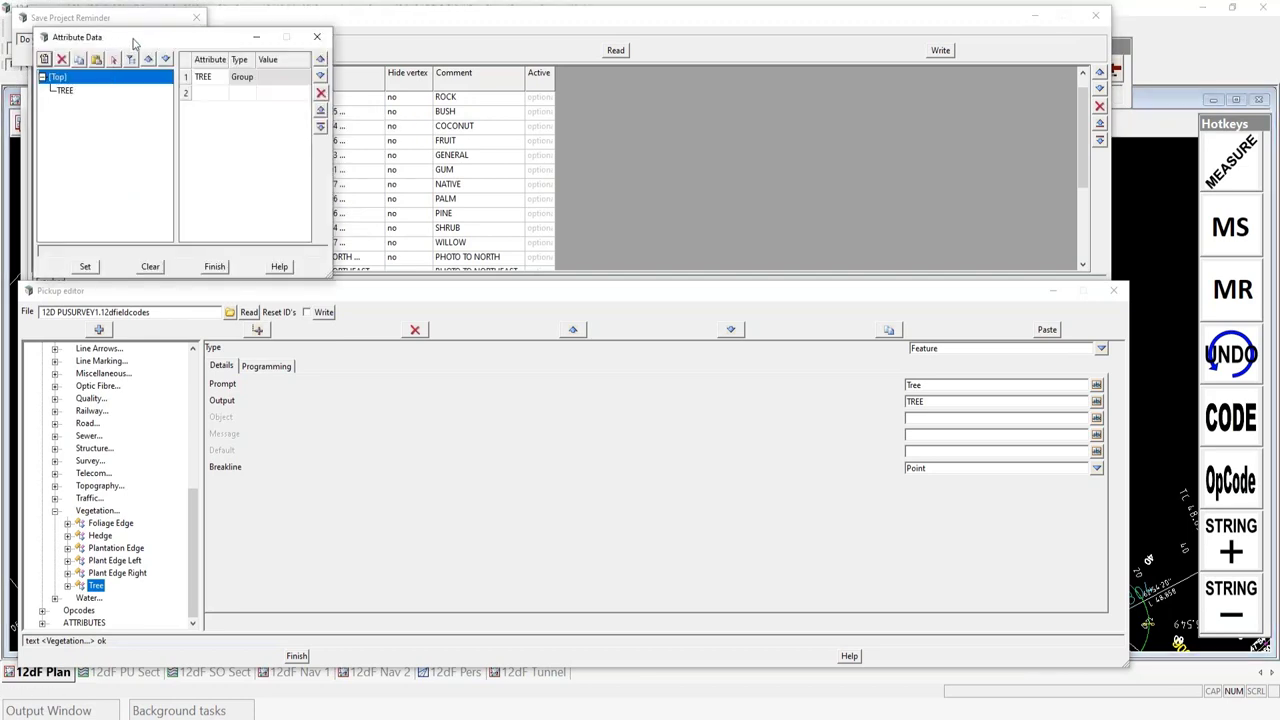
{"action": "left_click_drag", "start_coordinate": [175, 30], "coordinate": [782, 61]}
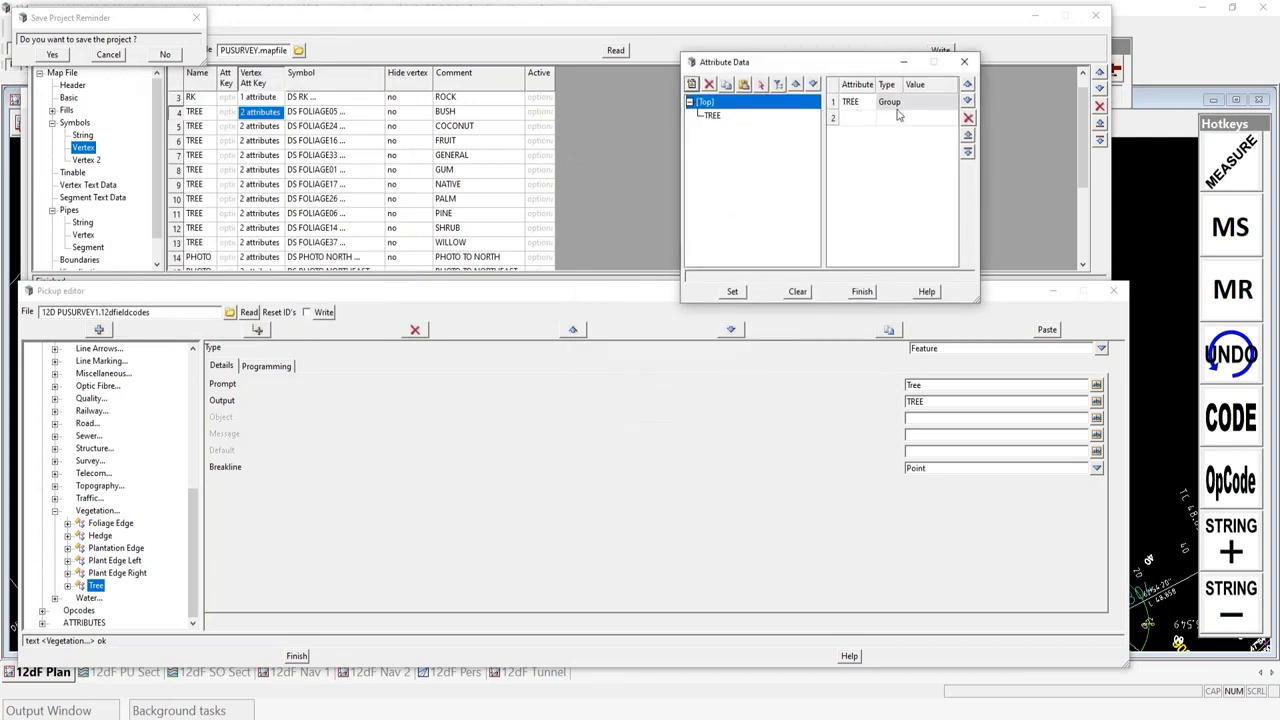
{"action": "left_click", "coordinate": [862, 291]}
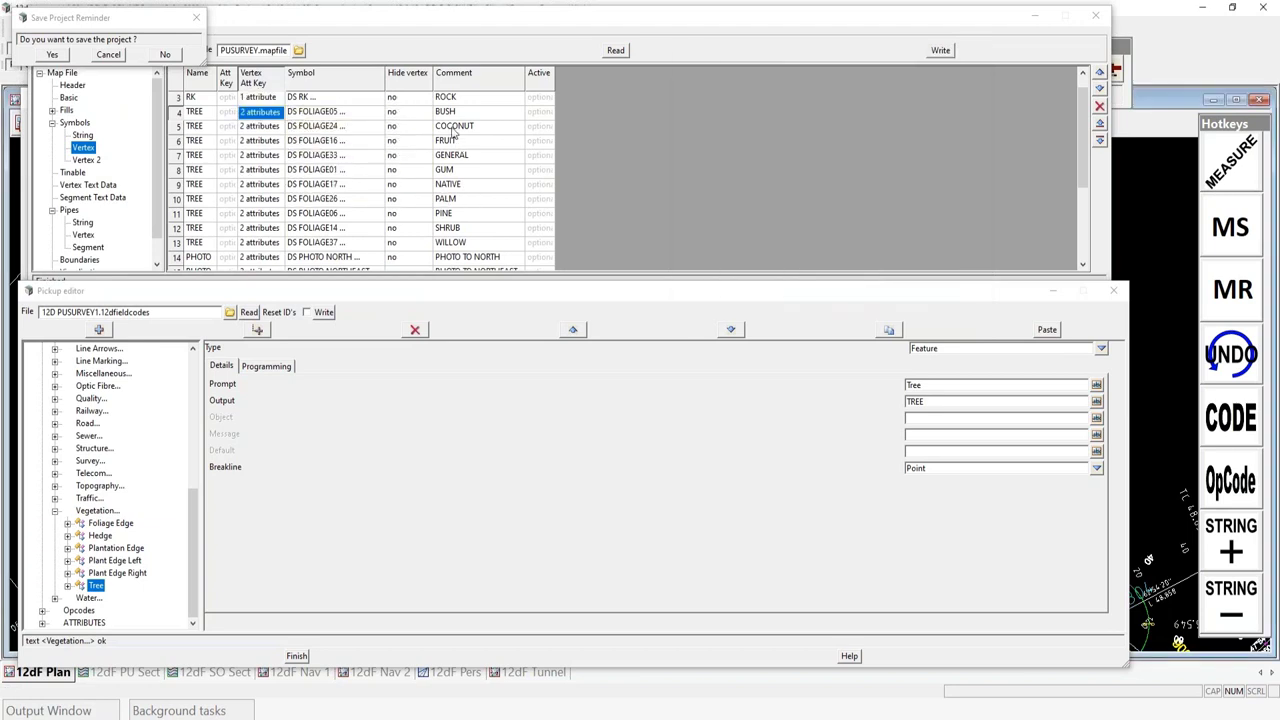
Expand the Tree feature and compare its SPECIES choices and TRUNKSIZE attribute with the map file's vertex symbol rows
{"action": "left_click", "coordinate": [67, 586]}
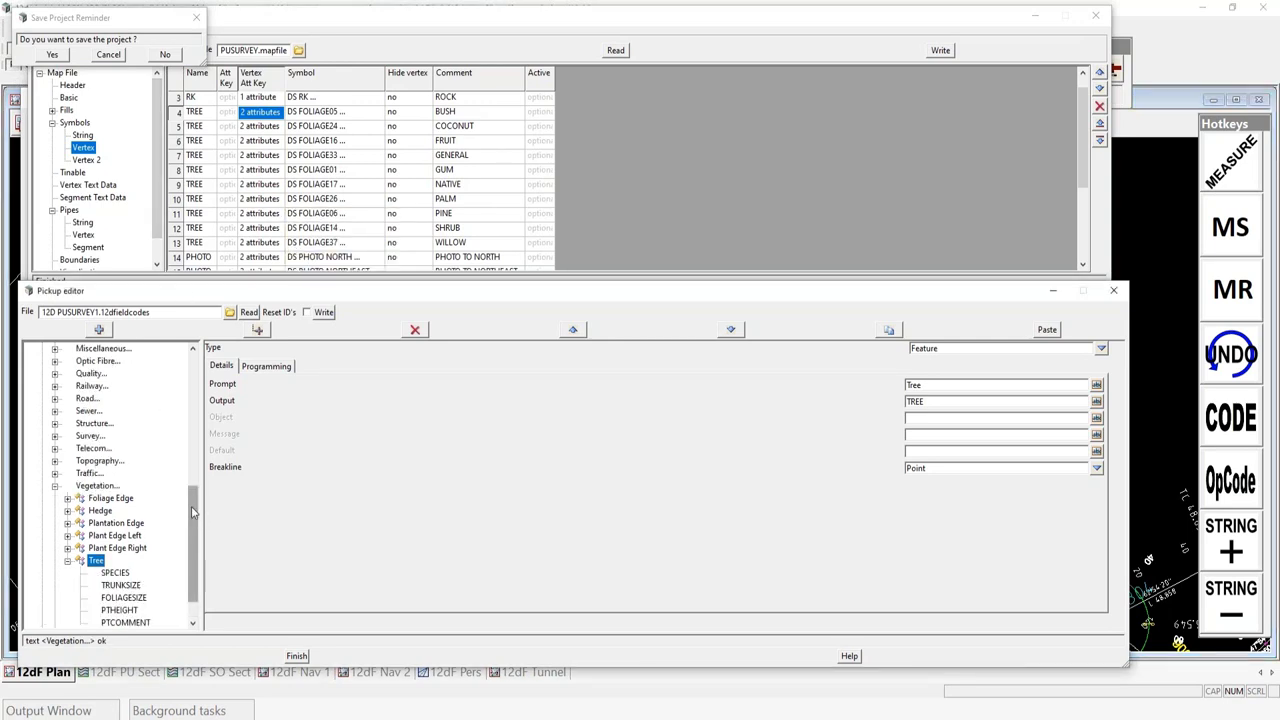
{"action": "scroll", "coordinate": [192, 520], "scroll_direction": "down", "scroll_amount": 1}
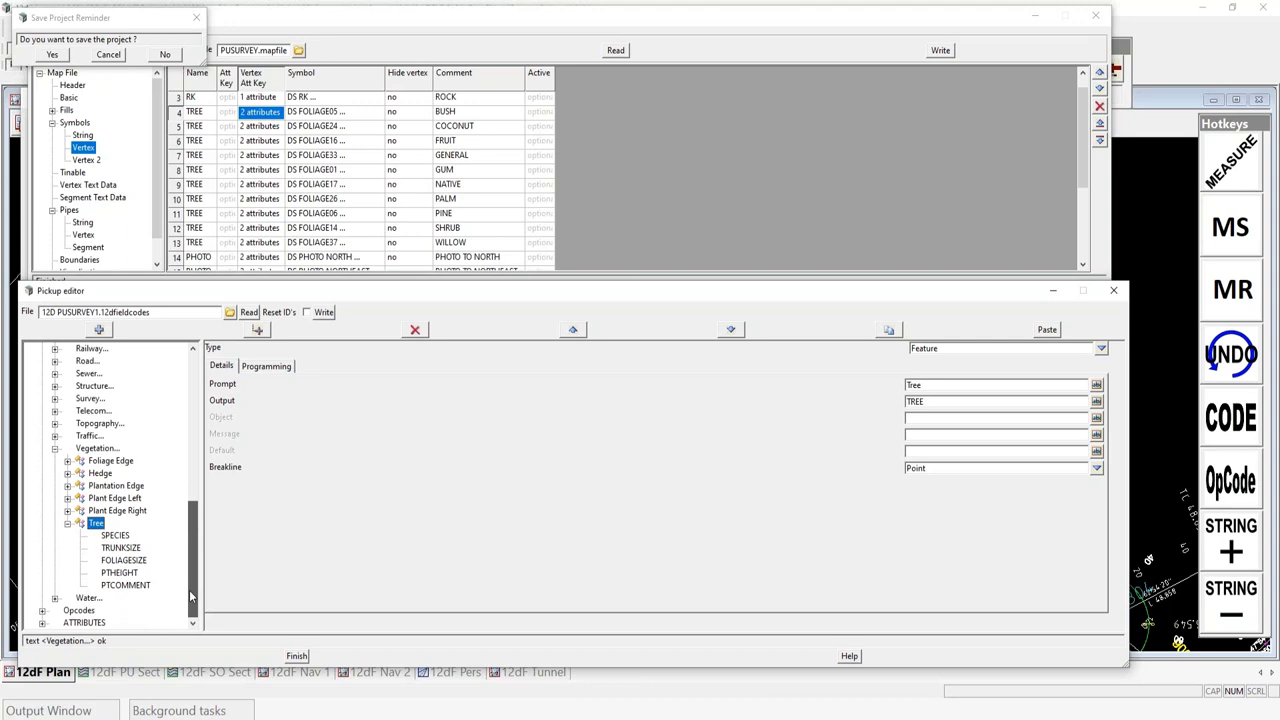
{"action": "left_click", "coordinate": [124, 537]}
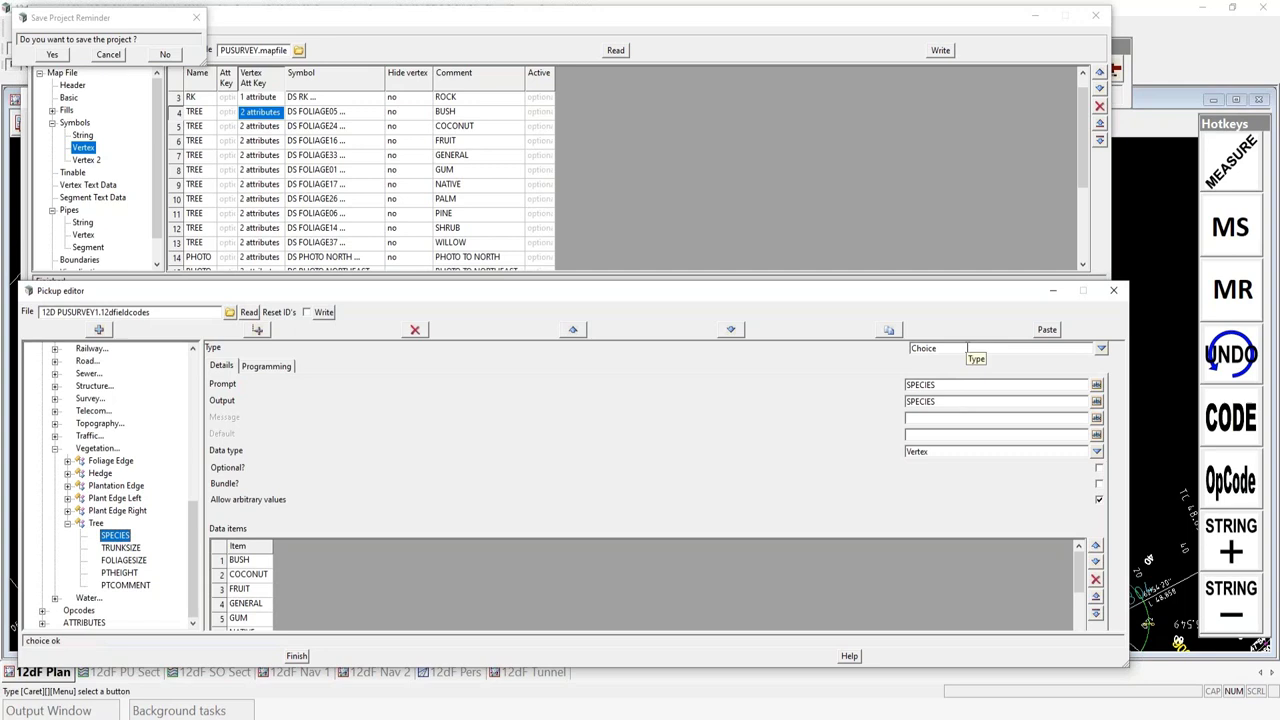
{"action": "double_click", "coordinate": [928, 385]}
{"action": "left_click", "coordinate": [122, 549]}
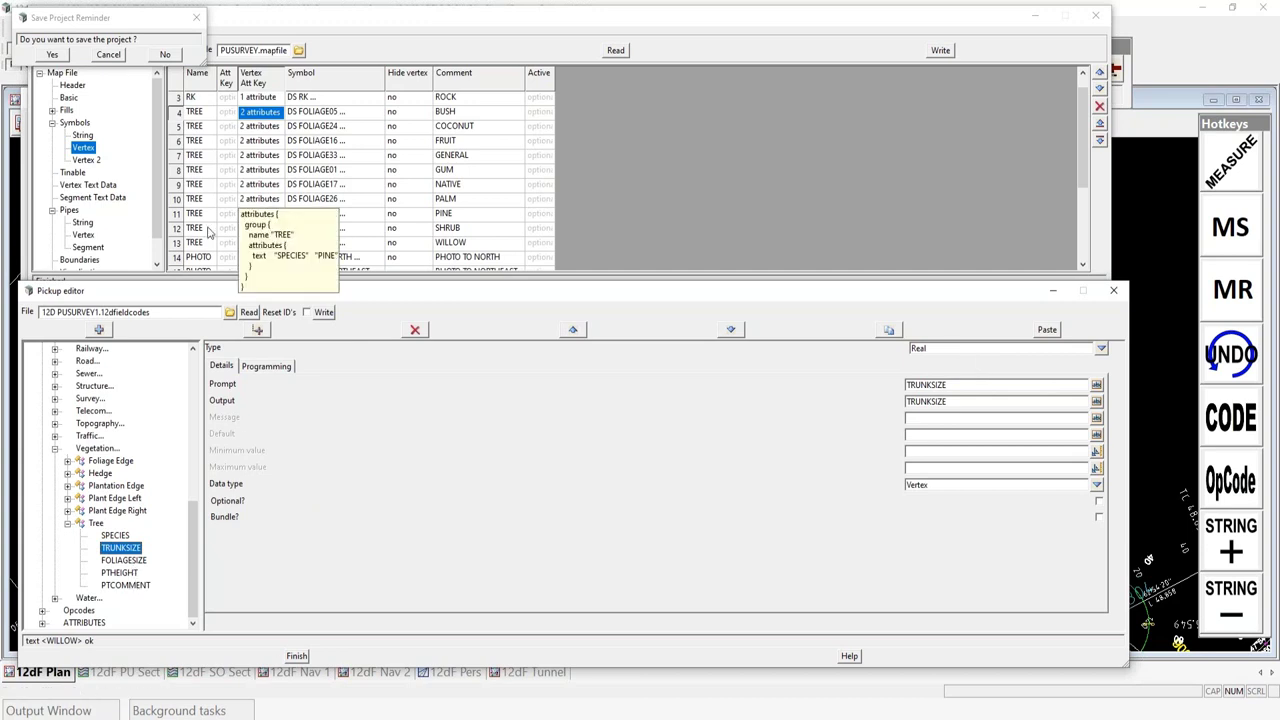
{"action": "scroll", "coordinate": [476, 198], "scroll_direction": "down", "scroll_amount": 1}
{"action": "scroll", "coordinate": [476, 198], "scroll_direction": "down", "scroll_amount": 2}
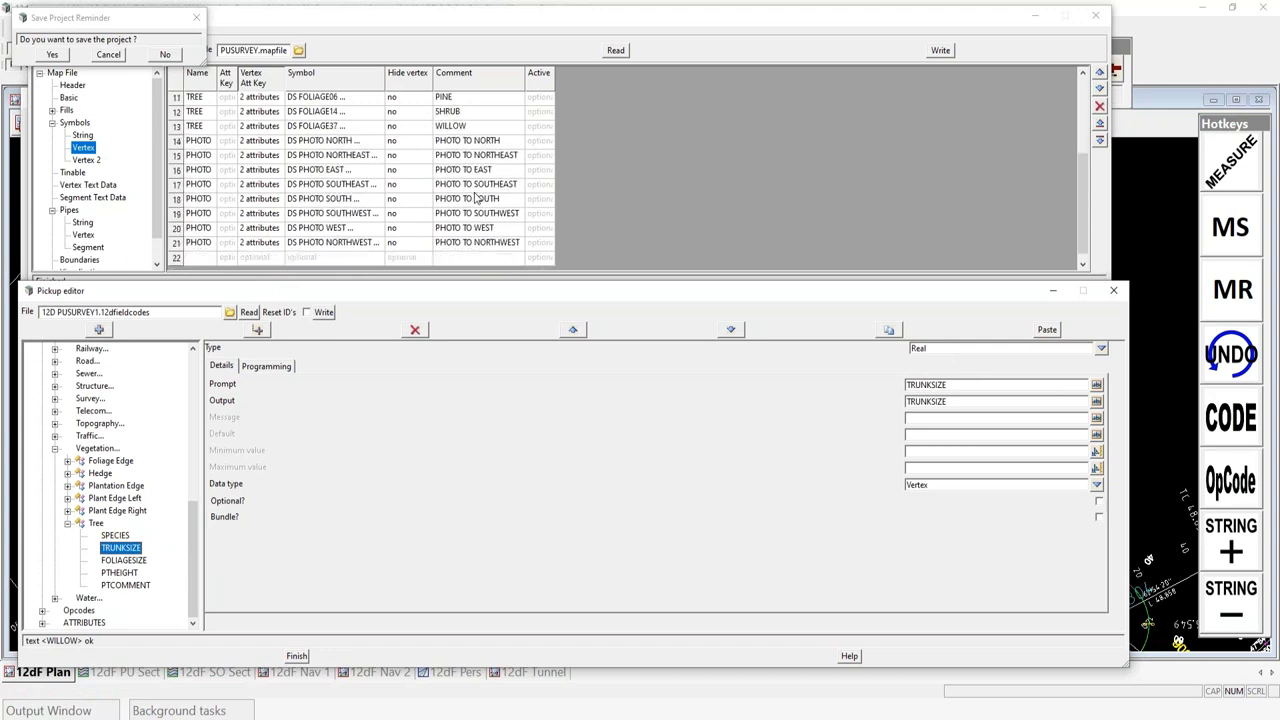
Review the map file's Vertex 2 symbols along with Tree's FOLIAGESIZE, PTHEIGHT and PTCOMMENT attributes
{"action": "left_click", "coordinate": [86, 161]}
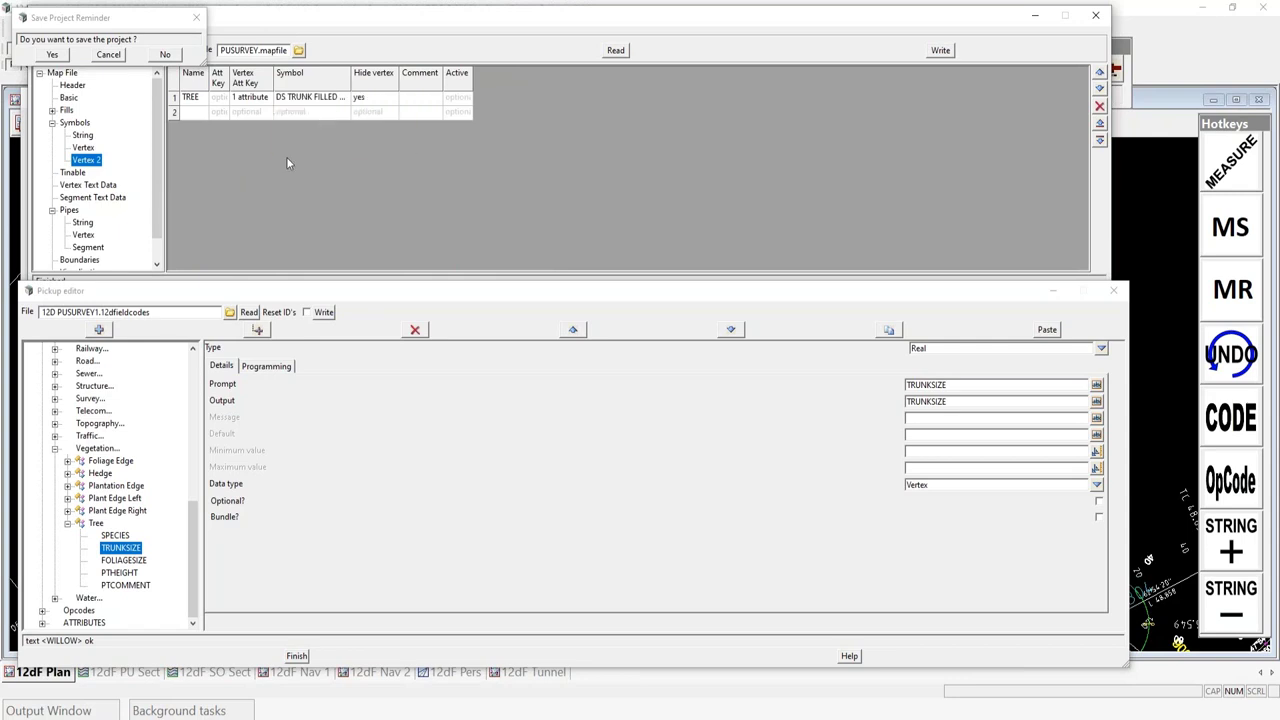
{"action": "left_click", "coordinate": [133, 562]}
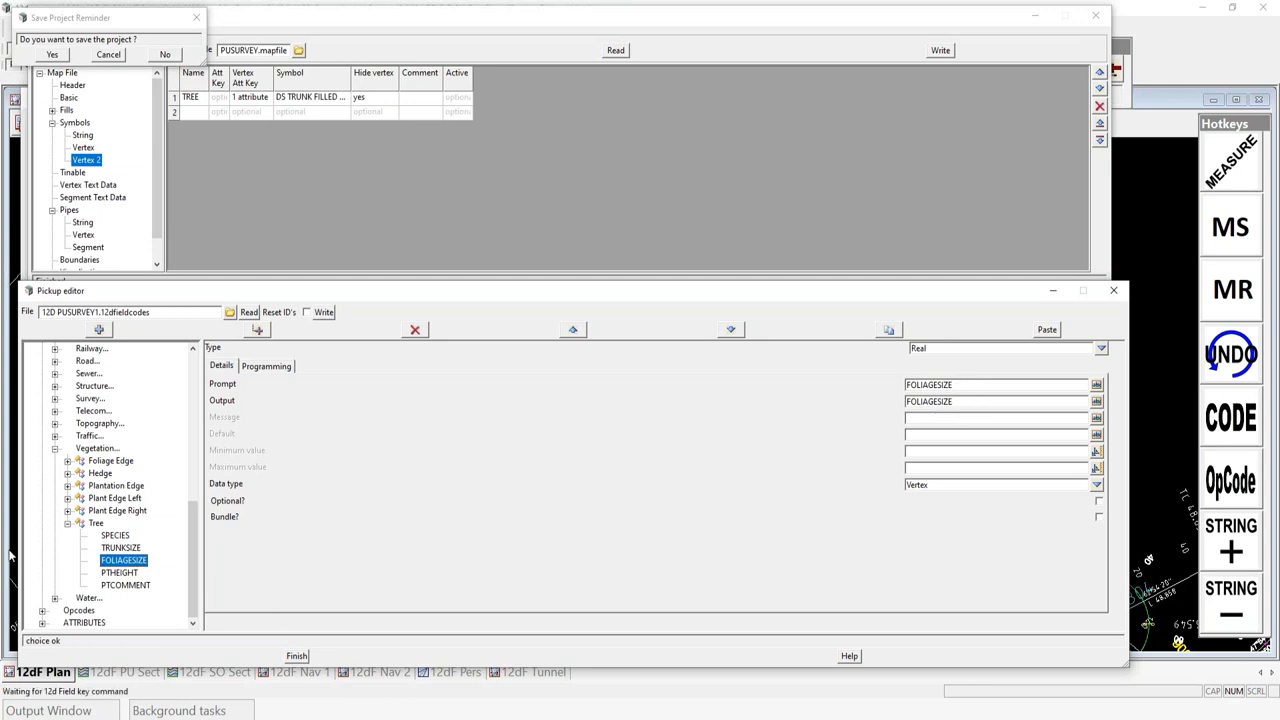
{"action": "left_click", "coordinate": [119, 573]}
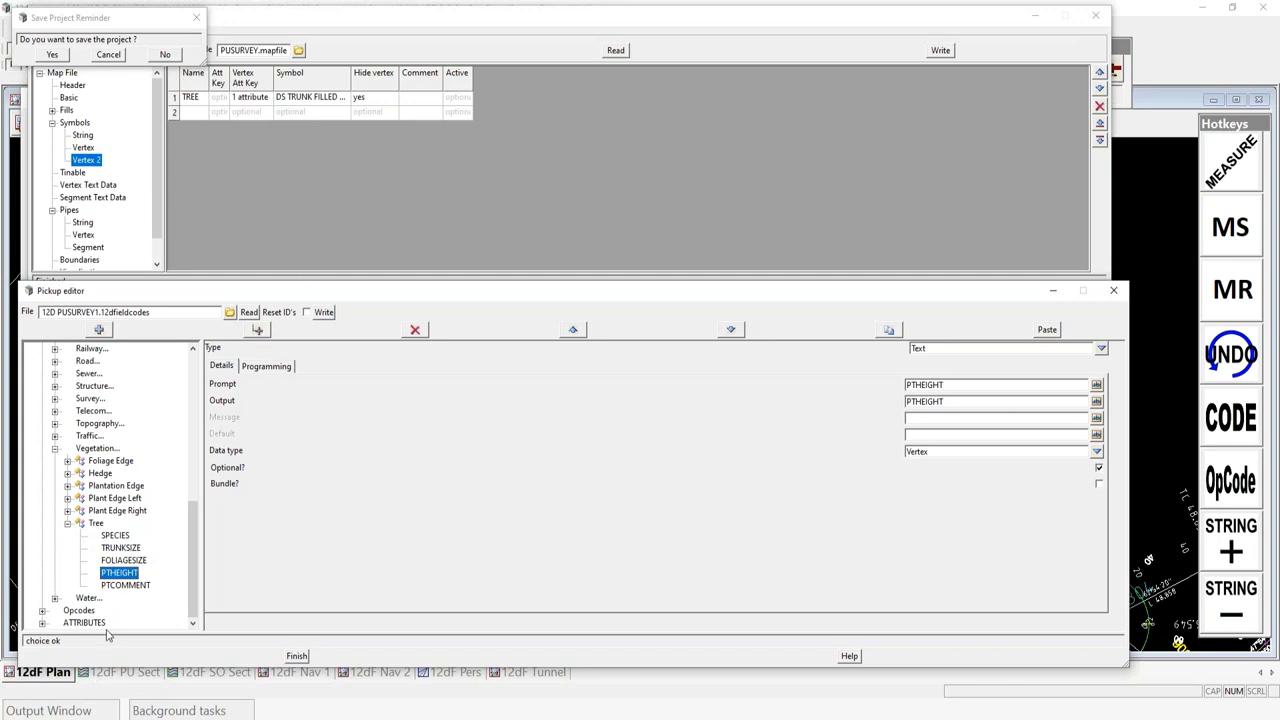
{"action": "left_click", "coordinate": [125, 586]}
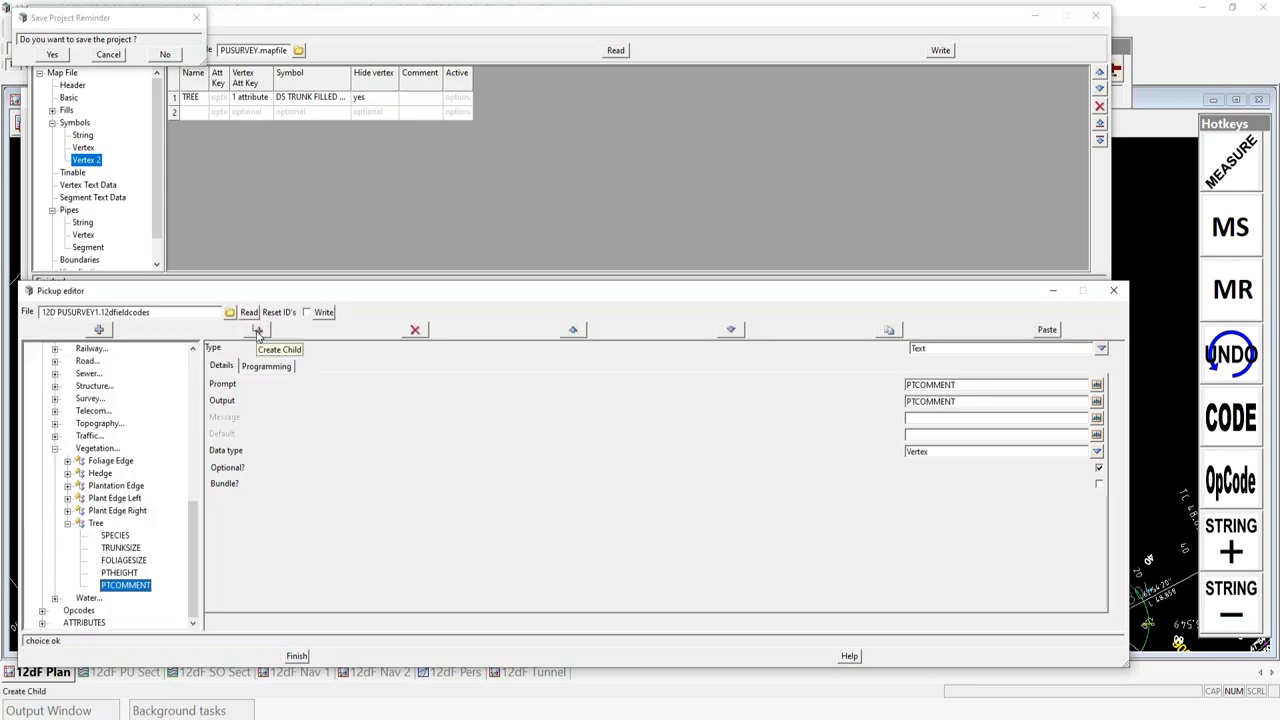
Try to create a child under PTCOMMENT, and accept the reminder to save the project
{"action": "left_click", "coordinate": [258, 331]}
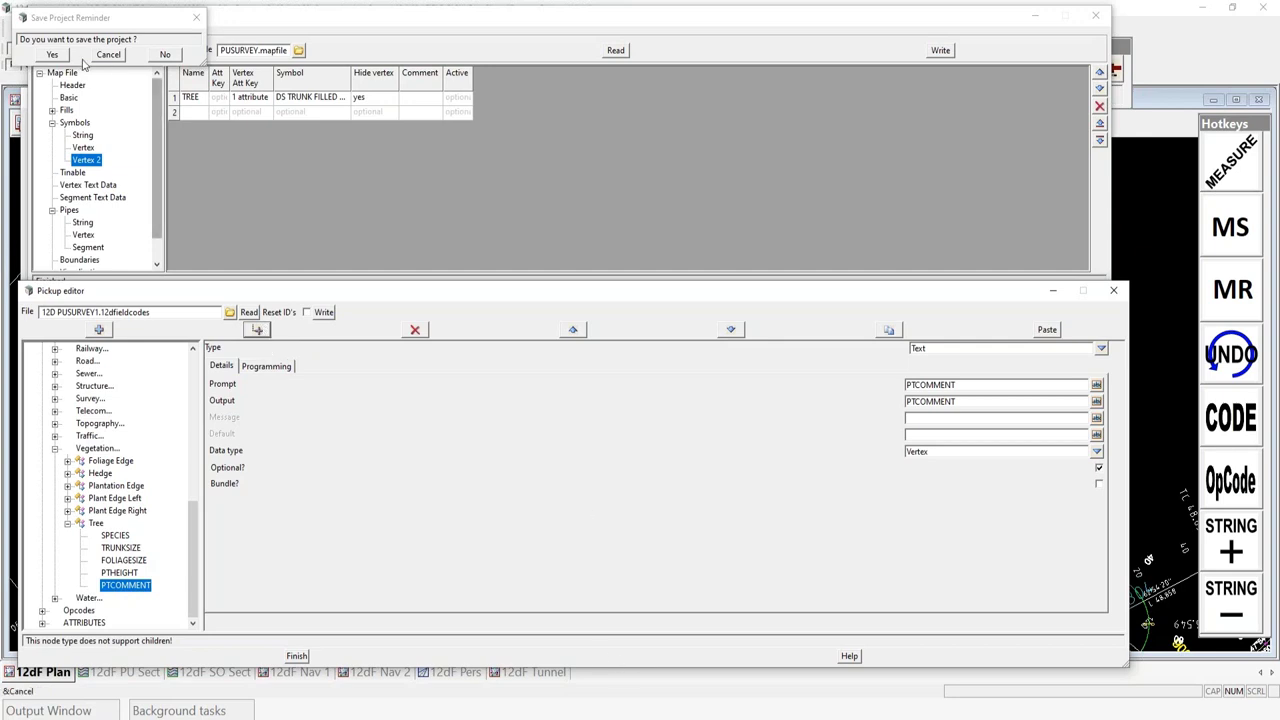
{"action": "left_click", "coordinate": [52, 55]}
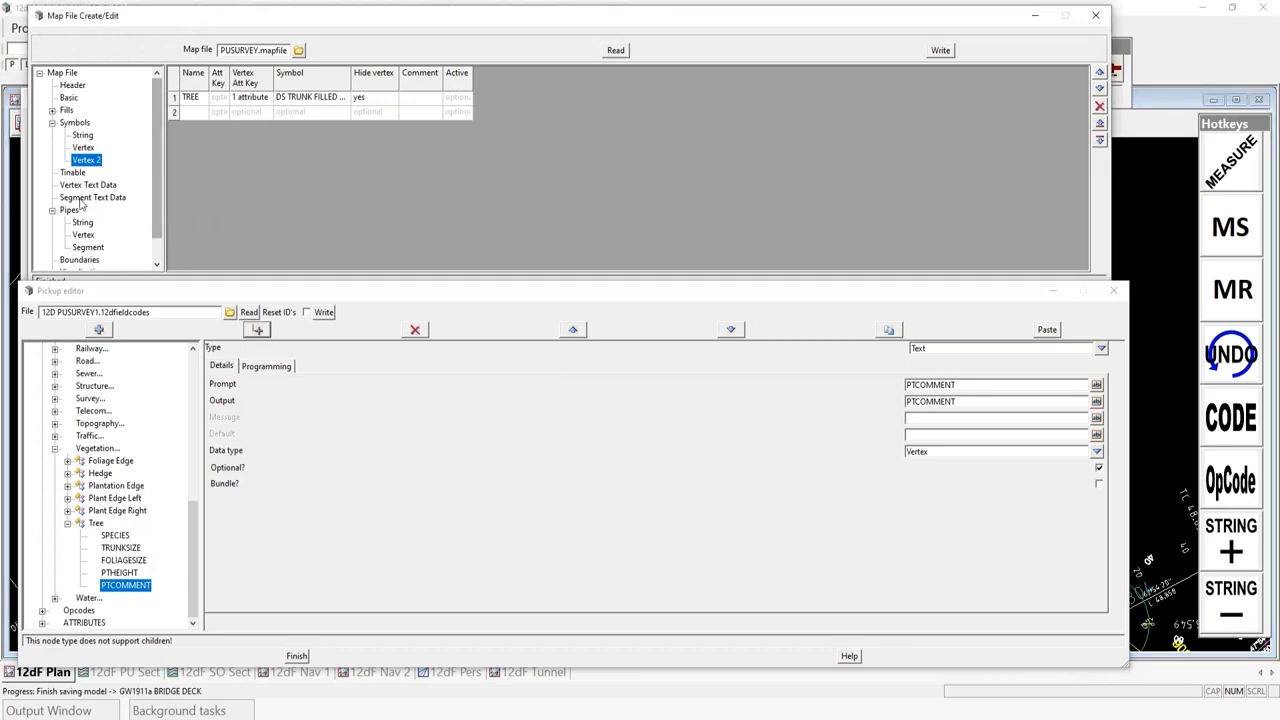
Return to the map file's Basic settings and examine the output code of Topography's Bank Bottom feature in the field codes
{"action": "left_click", "coordinate": [69, 98]}
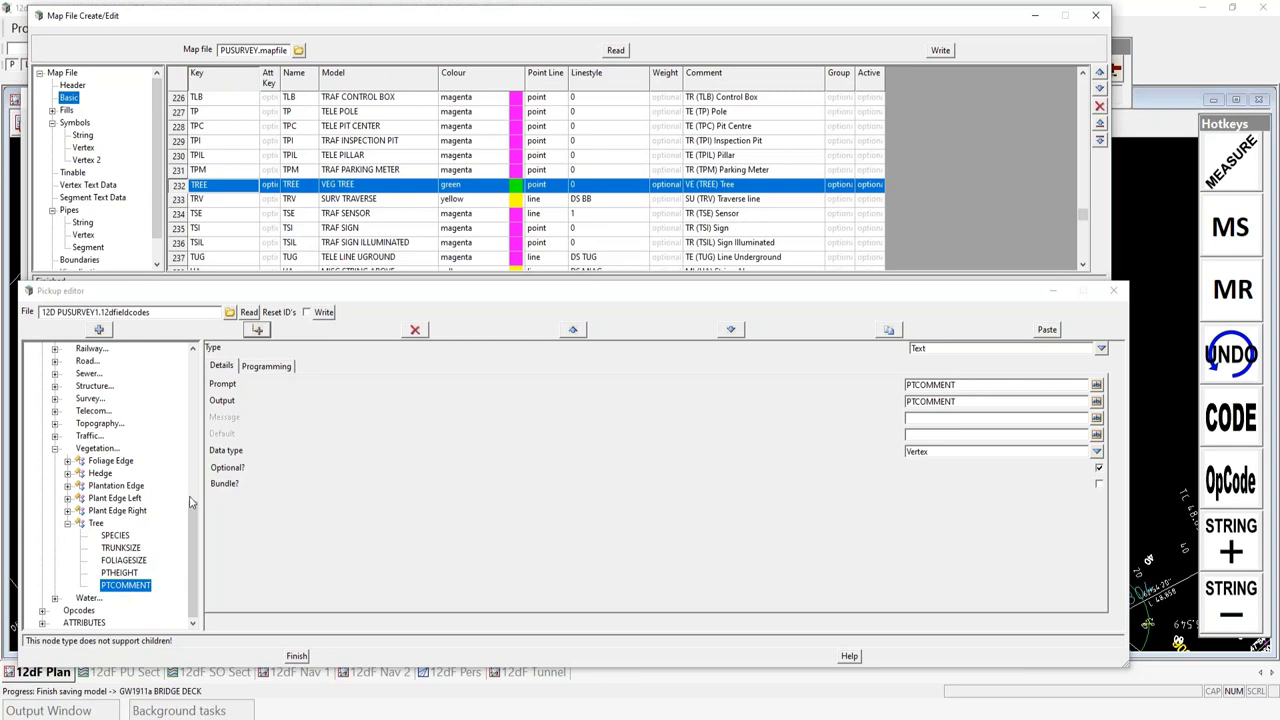
{"action": "left_click", "coordinate": [55, 423]}
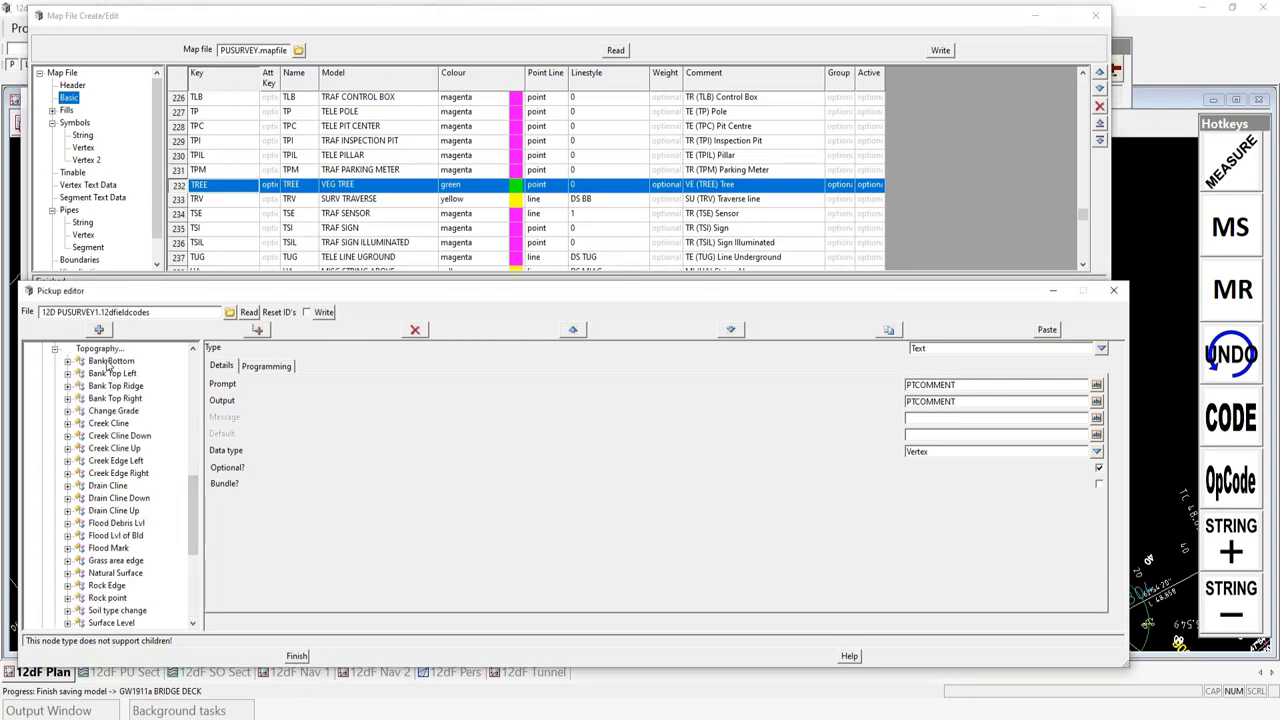
{"action": "left_click", "coordinate": [67, 361]}
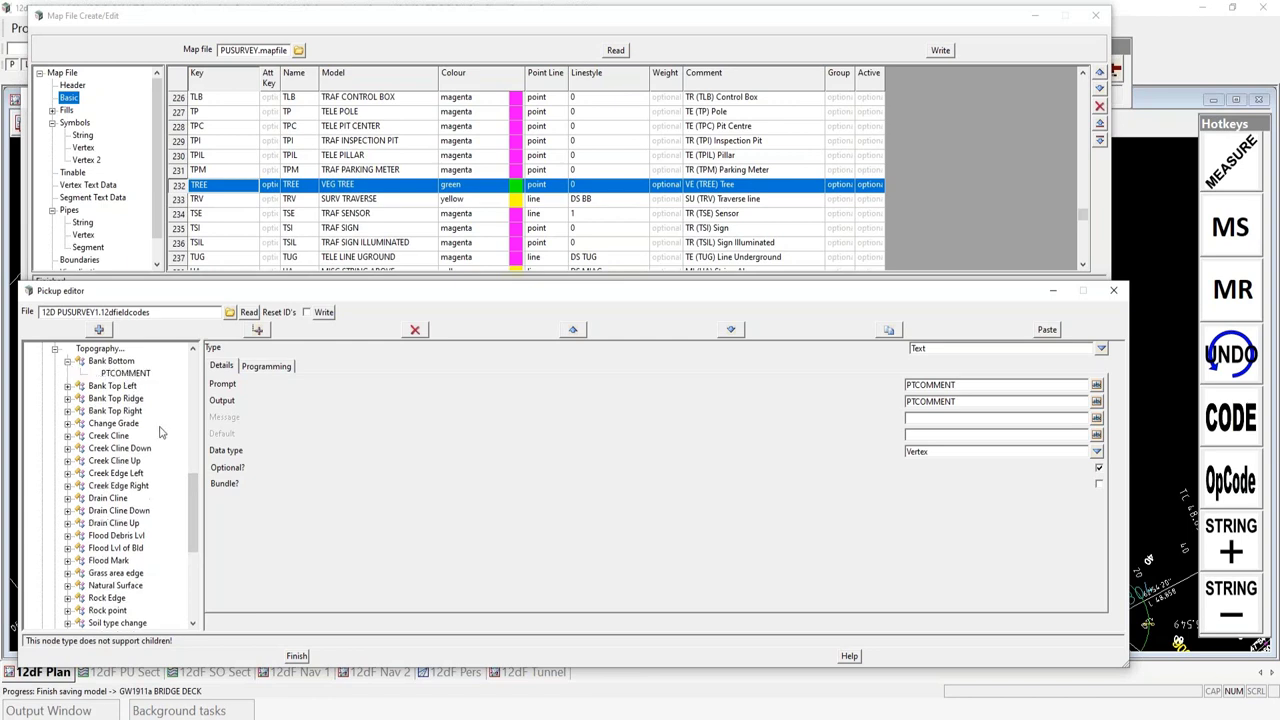
{"action": "left_click", "coordinate": [111, 362]}
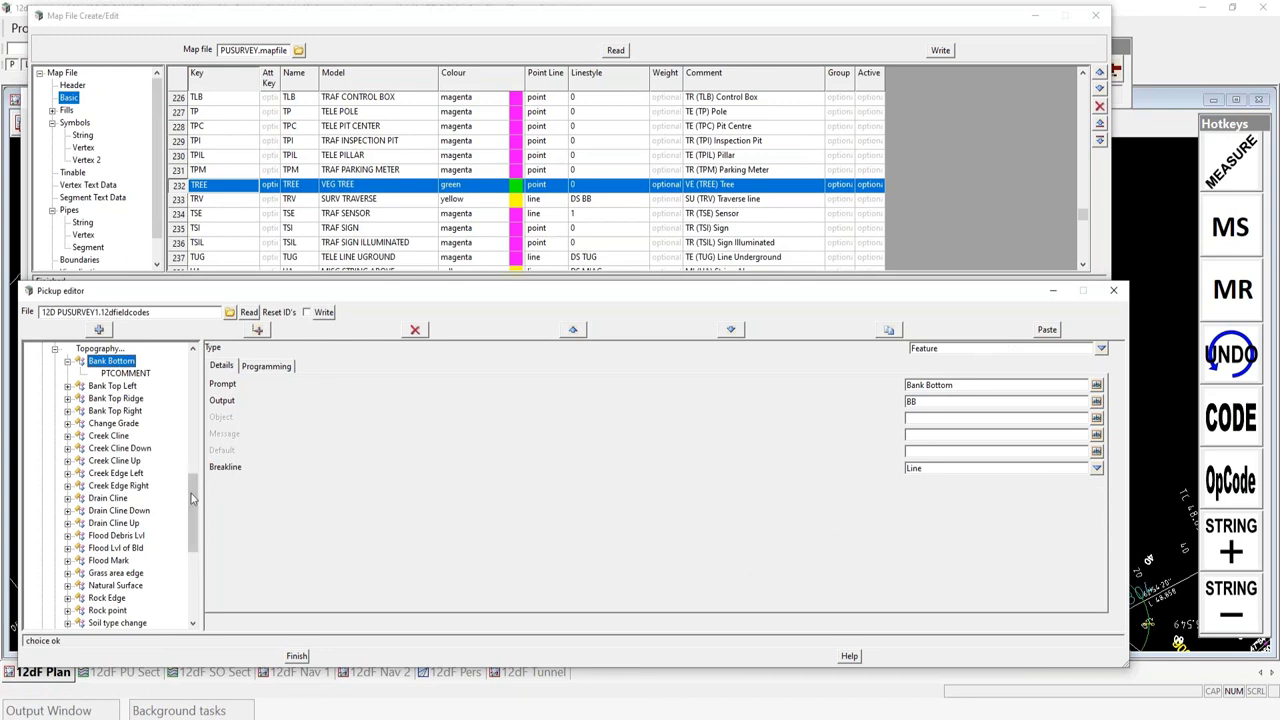
{"action": "scroll", "coordinate": [197, 480], "scroll_direction": "up", "scroll_amount": 2}
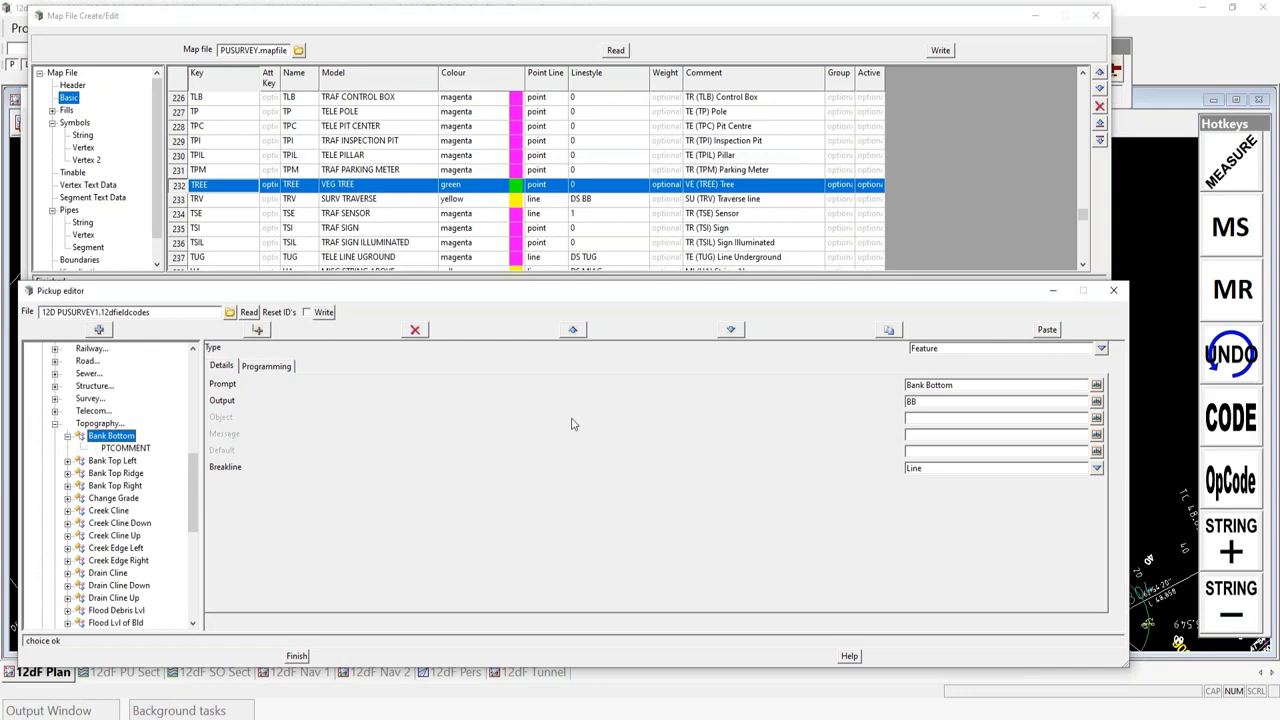
{"action": "left_click", "coordinate": [917, 402]}
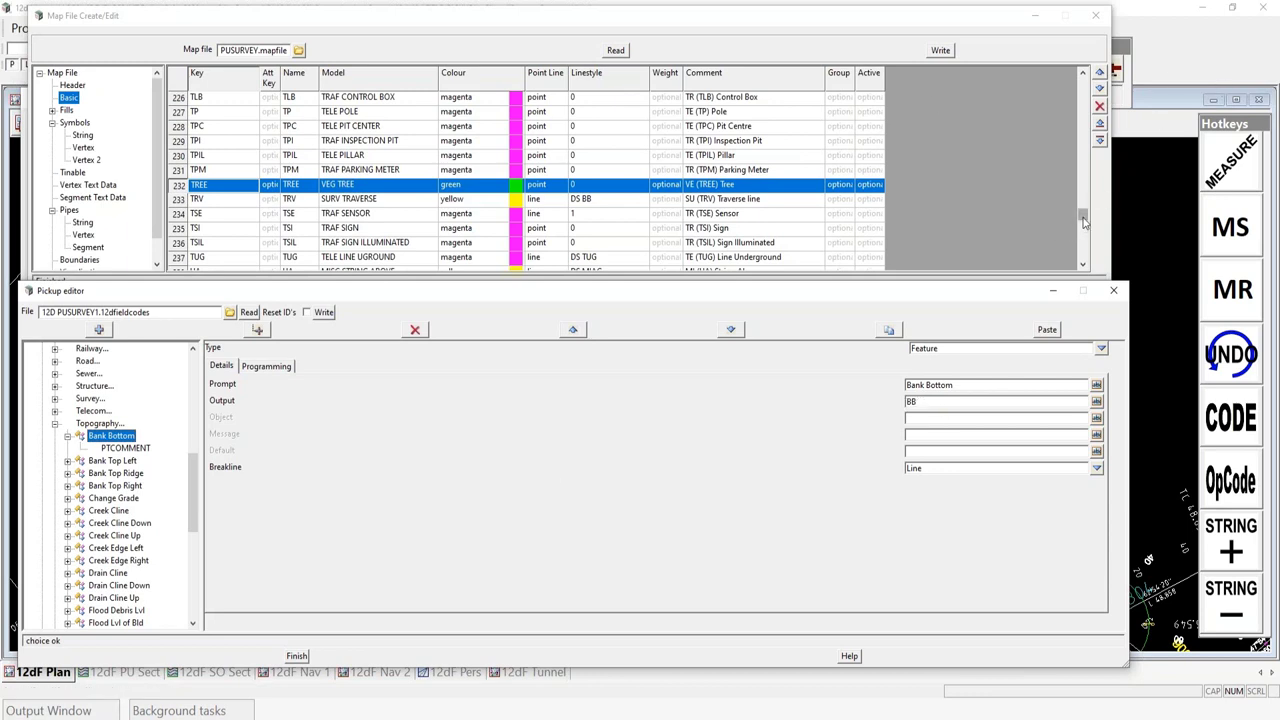
Find and select the BB row in the Basic settings to compare its key with Bank Bottom's output code
{"action": "left_click_drag", "start_coordinate": [1081, 215], "coordinate": [1082, 90]}
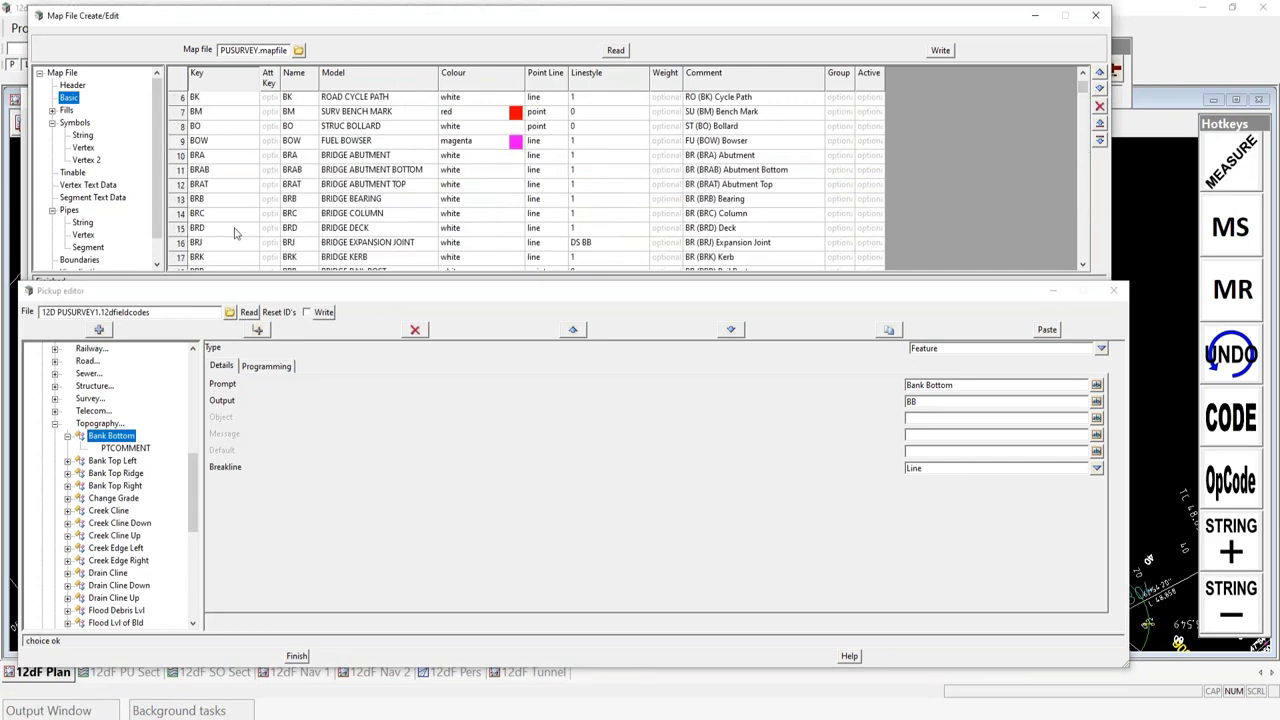
{"action": "scroll", "coordinate": [236, 242], "scroll_direction": "down", "scroll_amount": 1}
{"action": "scroll", "coordinate": [236, 242], "scroll_direction": "up", "scroll_amount": 5}
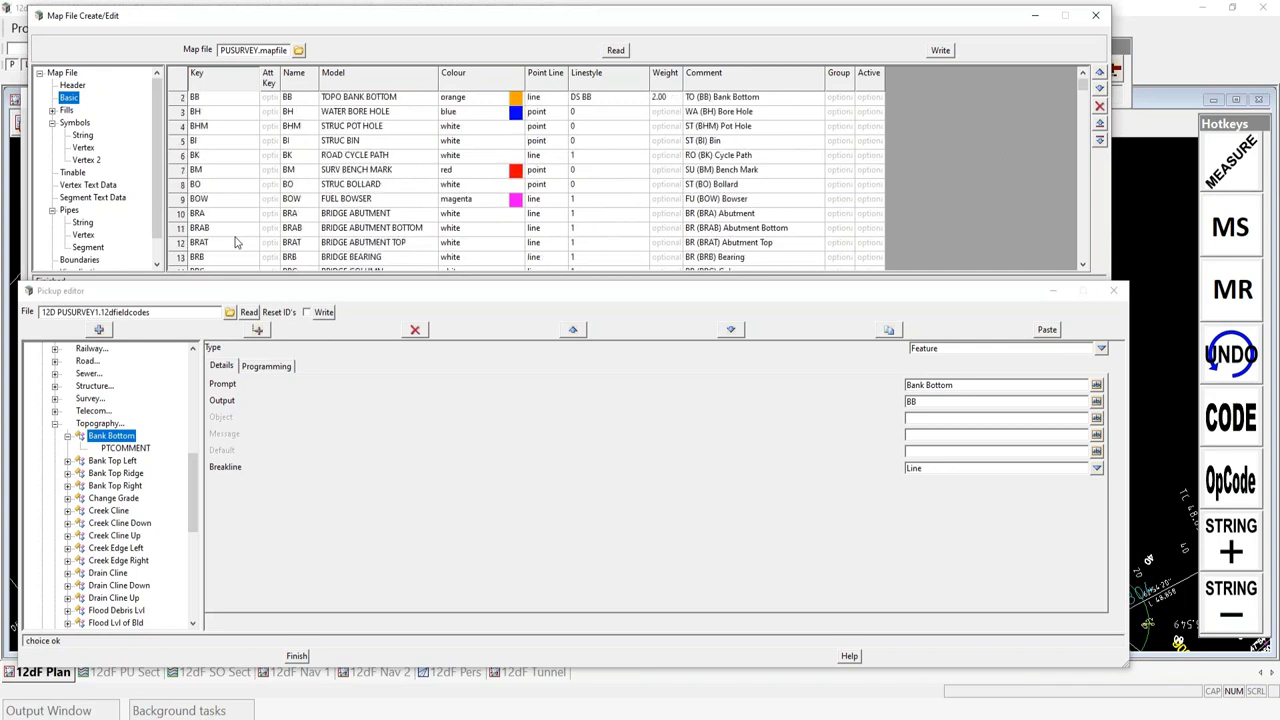
{"action": "scroll", "coordinate": [236, 242], "scroll_direction": "up", "scroll_amount": 1}
{"action": "left_click", "coordinate": [183, 112]}
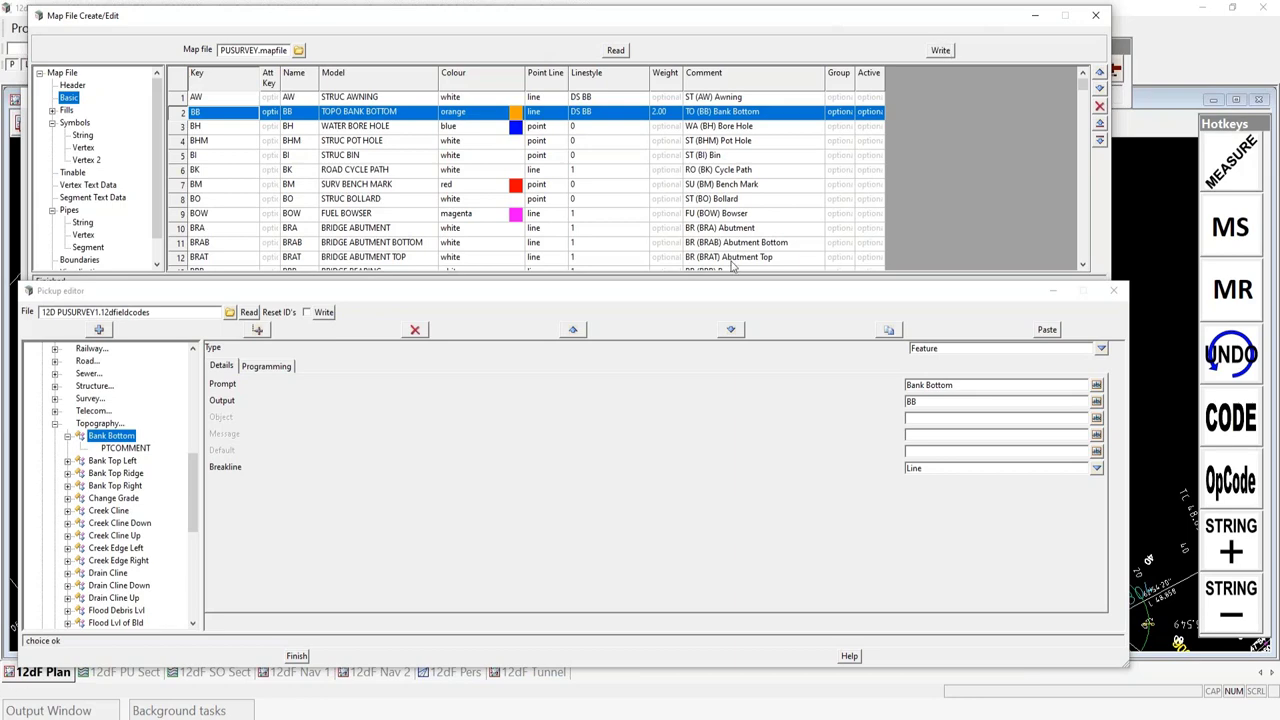
Move the Pickup editor clear of the map file editor and close the map file editor
{"action": "left_click_drag", "start_coordinate": [788, 292], "coordinate": [788, 436]}
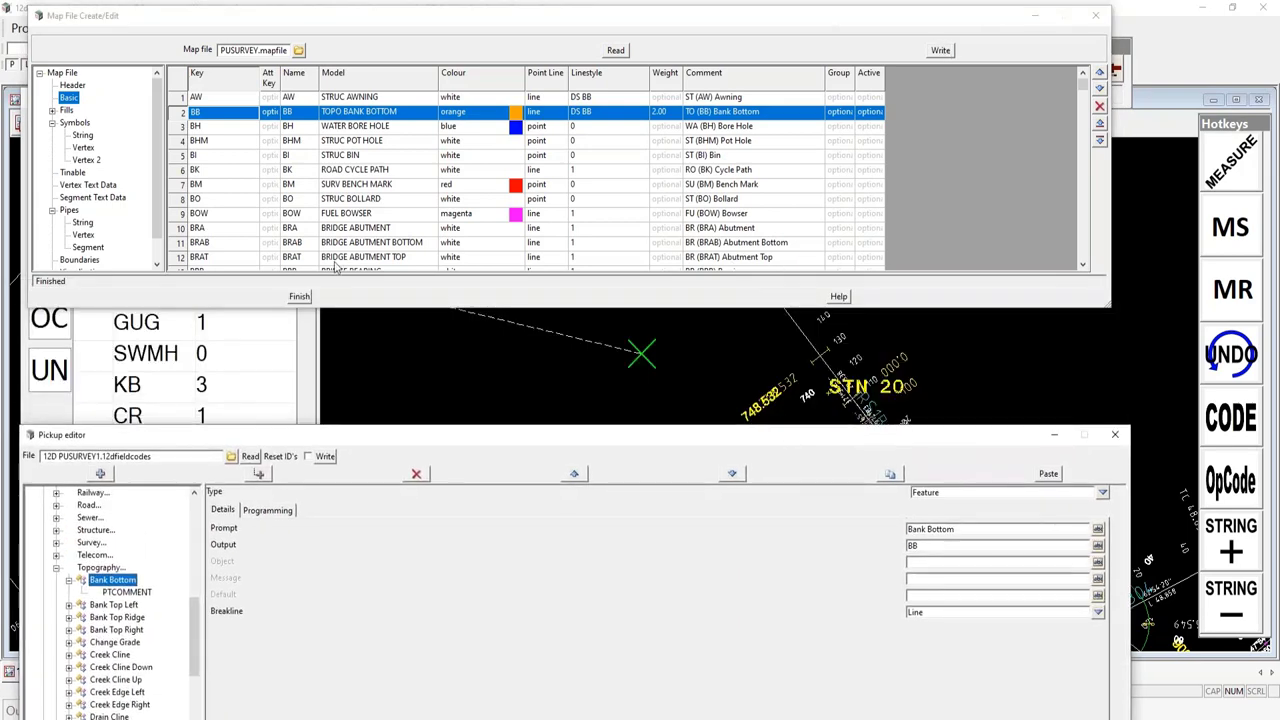
{"action": "left_click", "coordinate": [300, 297]}
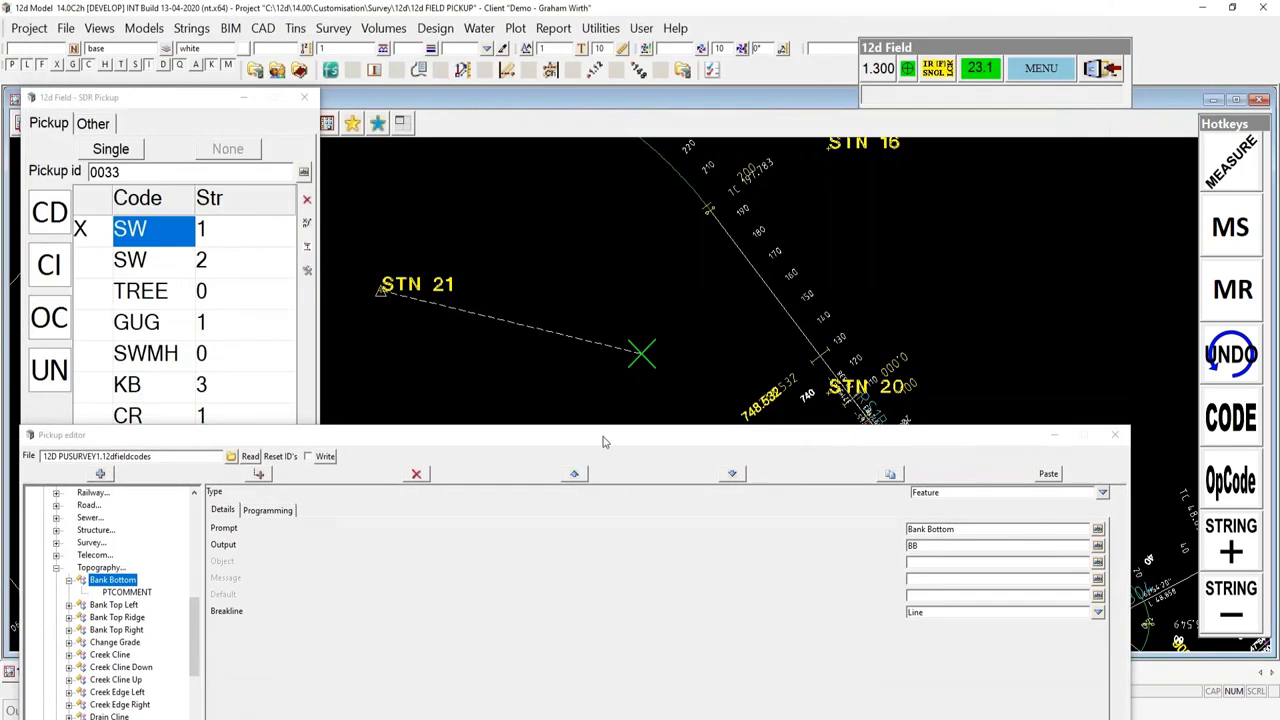
Reposition and enlarge the Pickup editor to fill most of the plan view, and collapse its Topography group
{"action": "left_click_drag", "start_coordinate": [600, 441], "coordinate": [586, 31]}
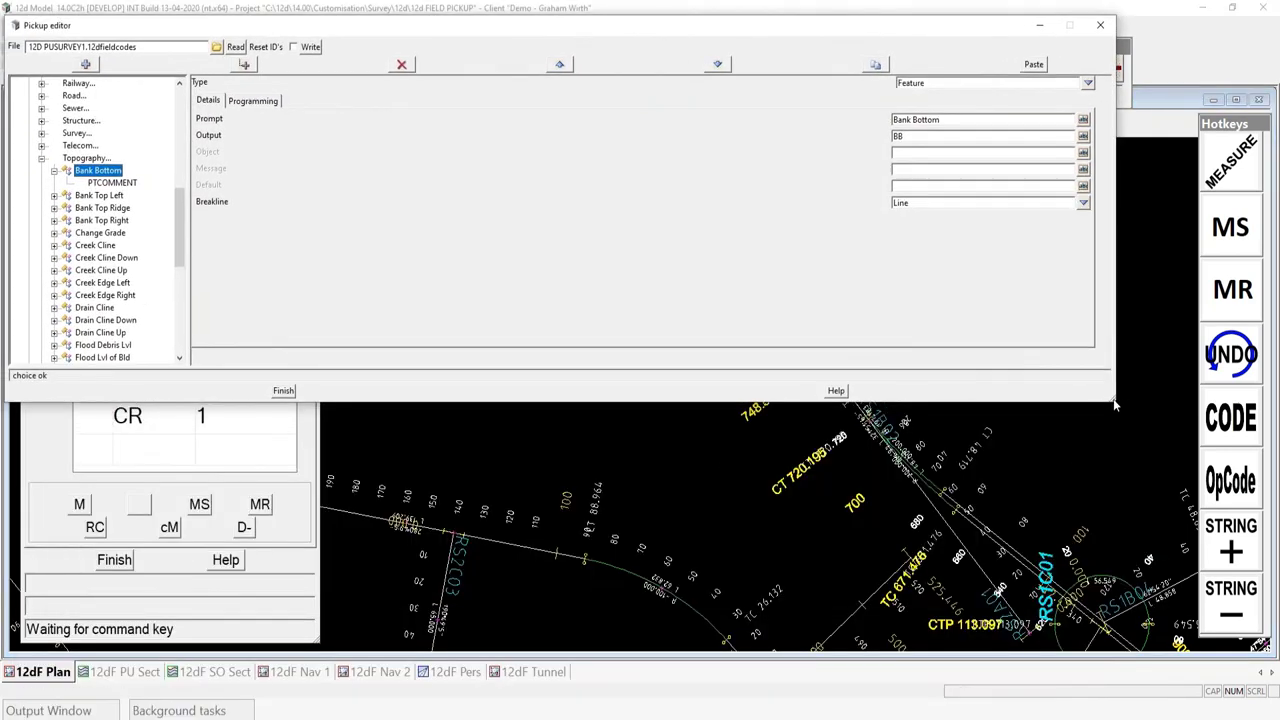
{"action": "left_click_drag", "start_coordinate": [1113, 411], "coordinate": [1178, 636]}
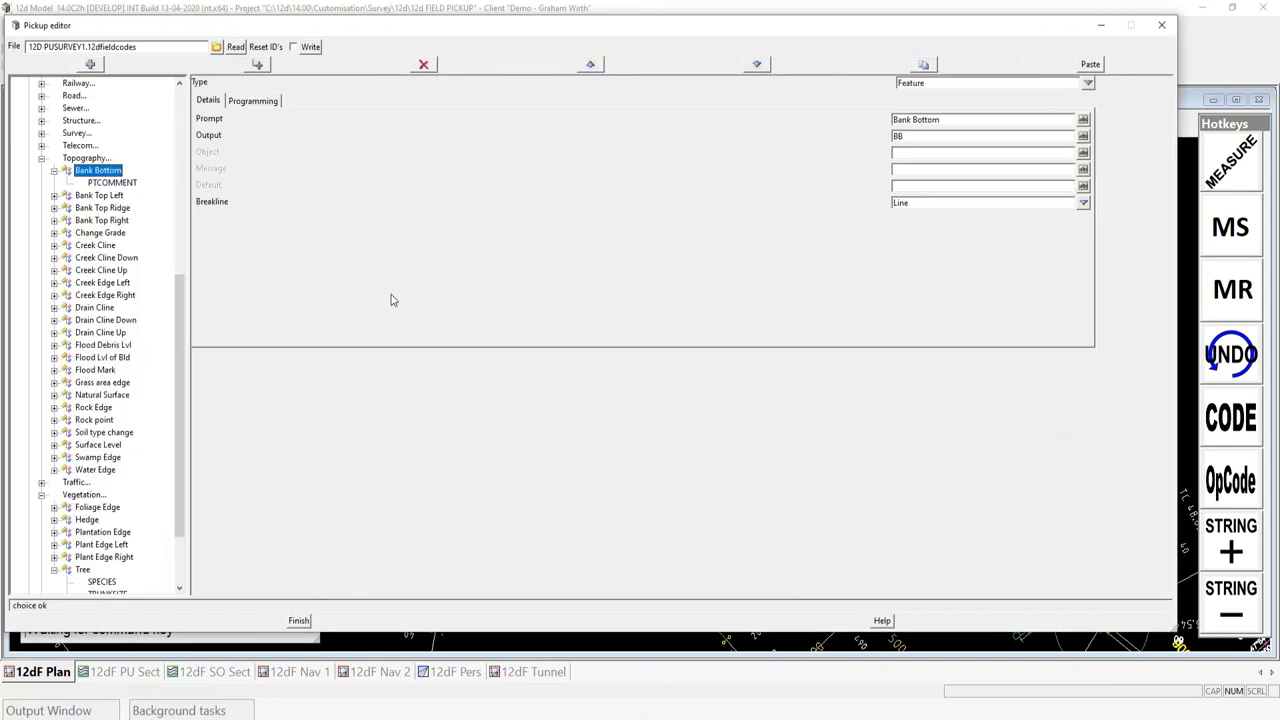
{"action": "left_click", "coordinate": [41, 158]}
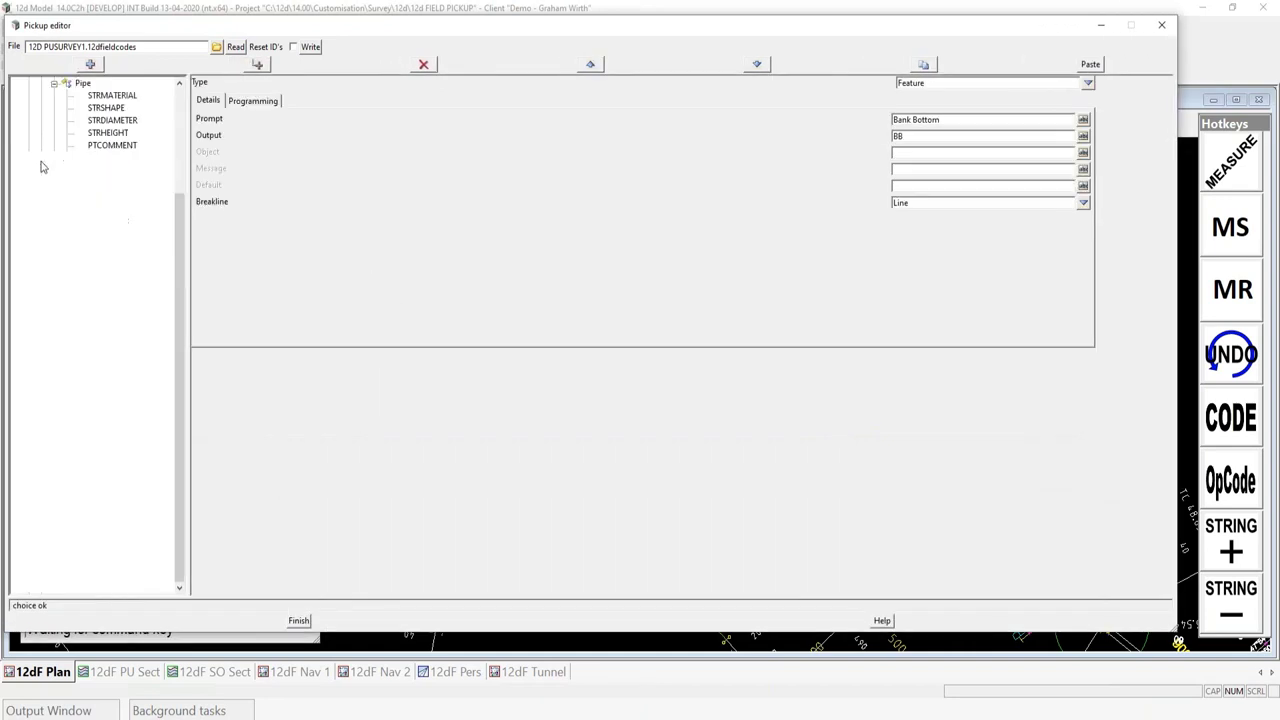
Collapse the Pipe, Vegetation and Drainage entries, as well as the whole Features Codes branch of the pickup tree
{"action": "left_click", "coordinate": [54, 83]}
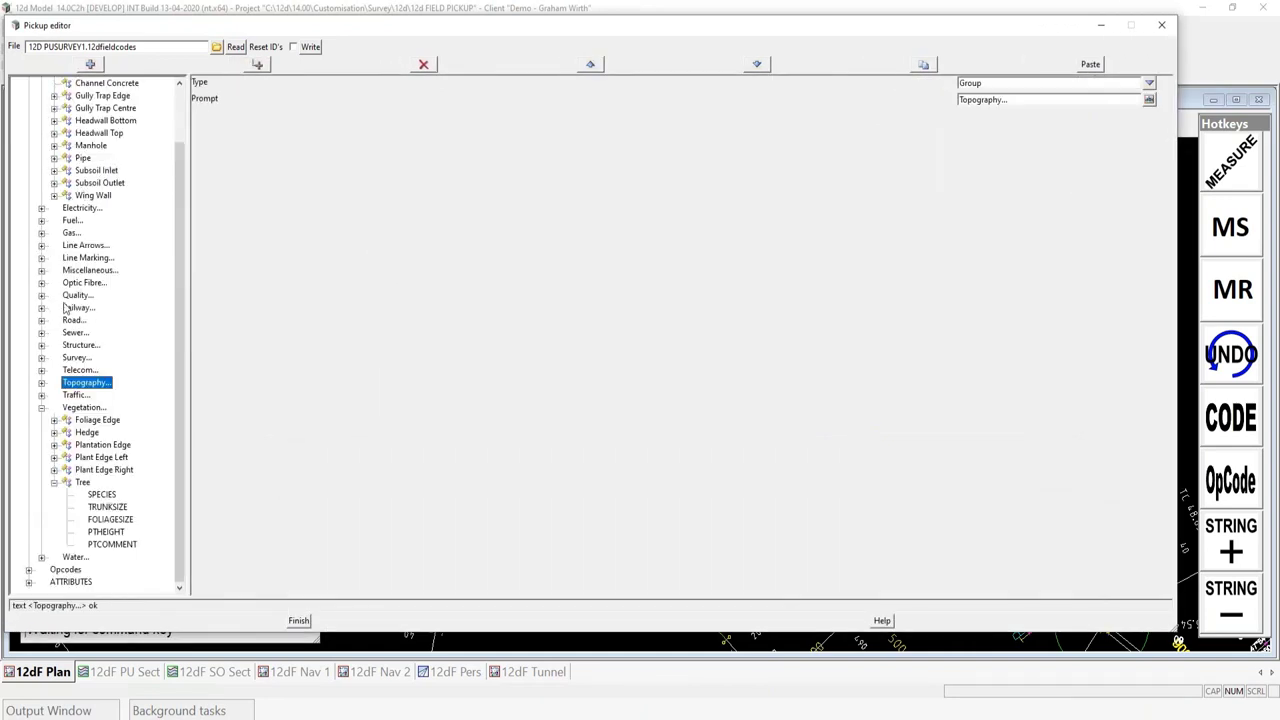
{"action": "left_click", "coordinate": [41, 408]}
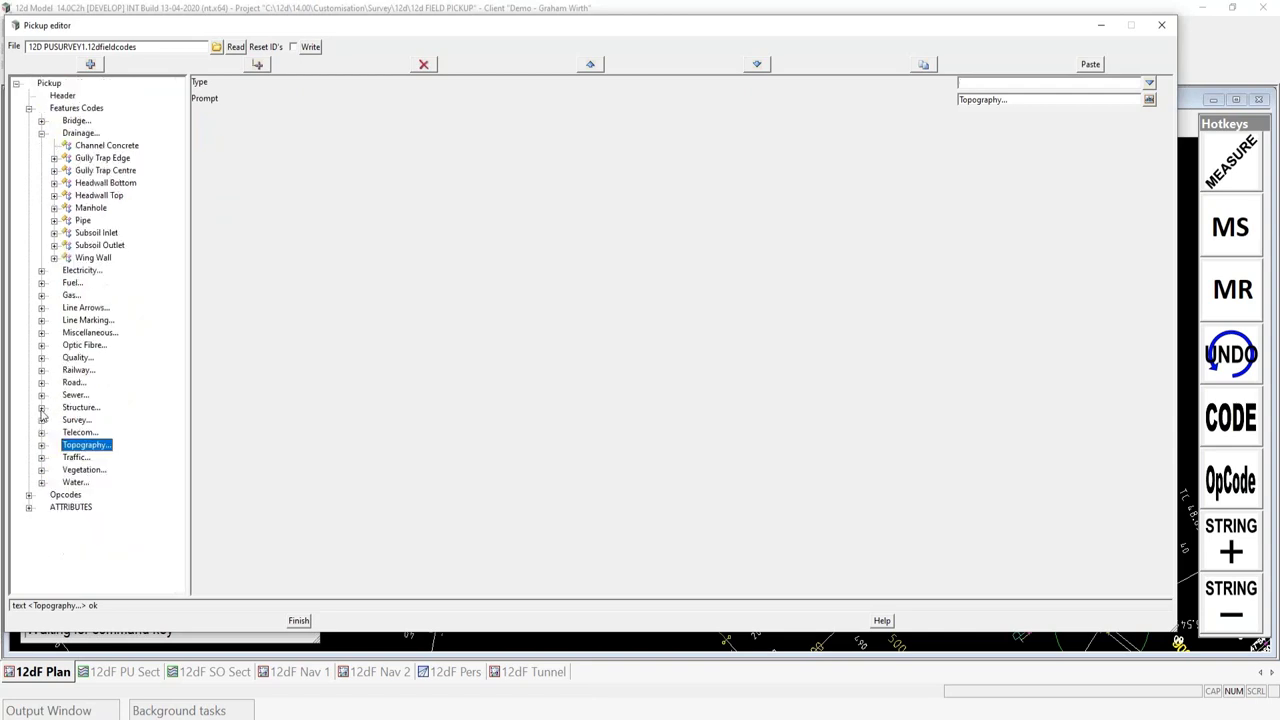
{"action": "left_click", "coordinate": [41, 133]}
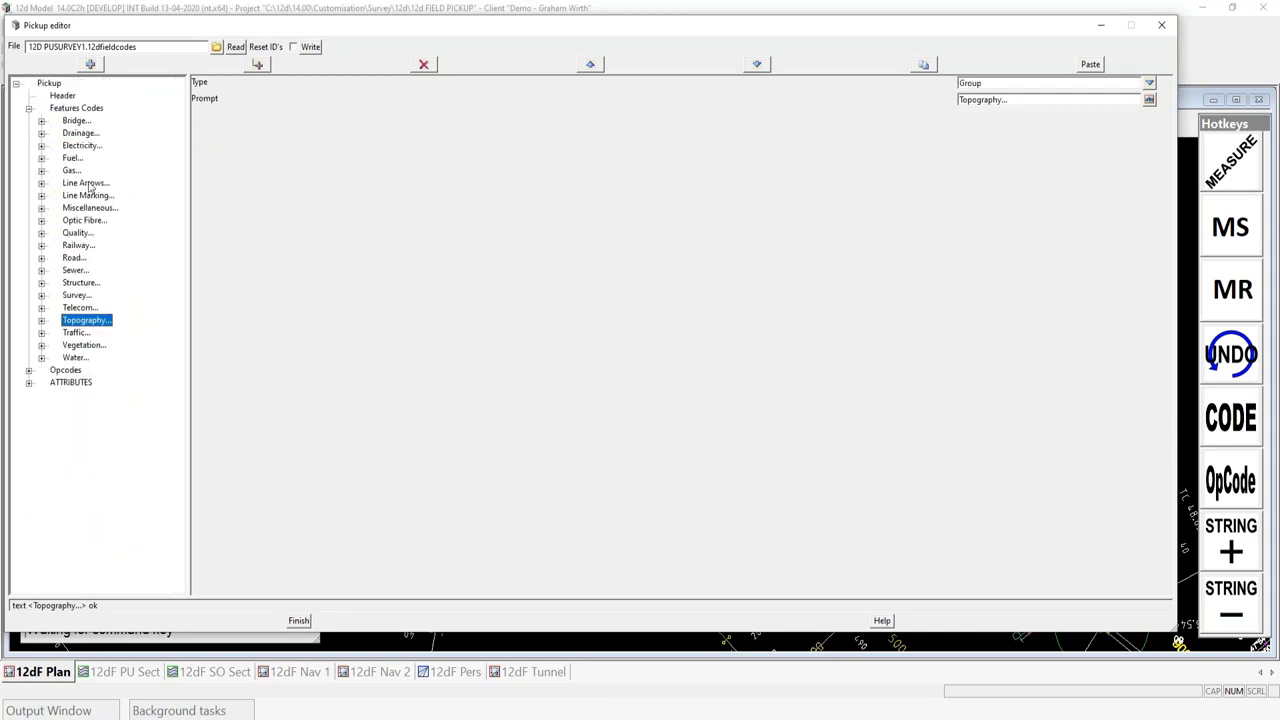
{"action": "left_click", "coordinate": [28, 109]}
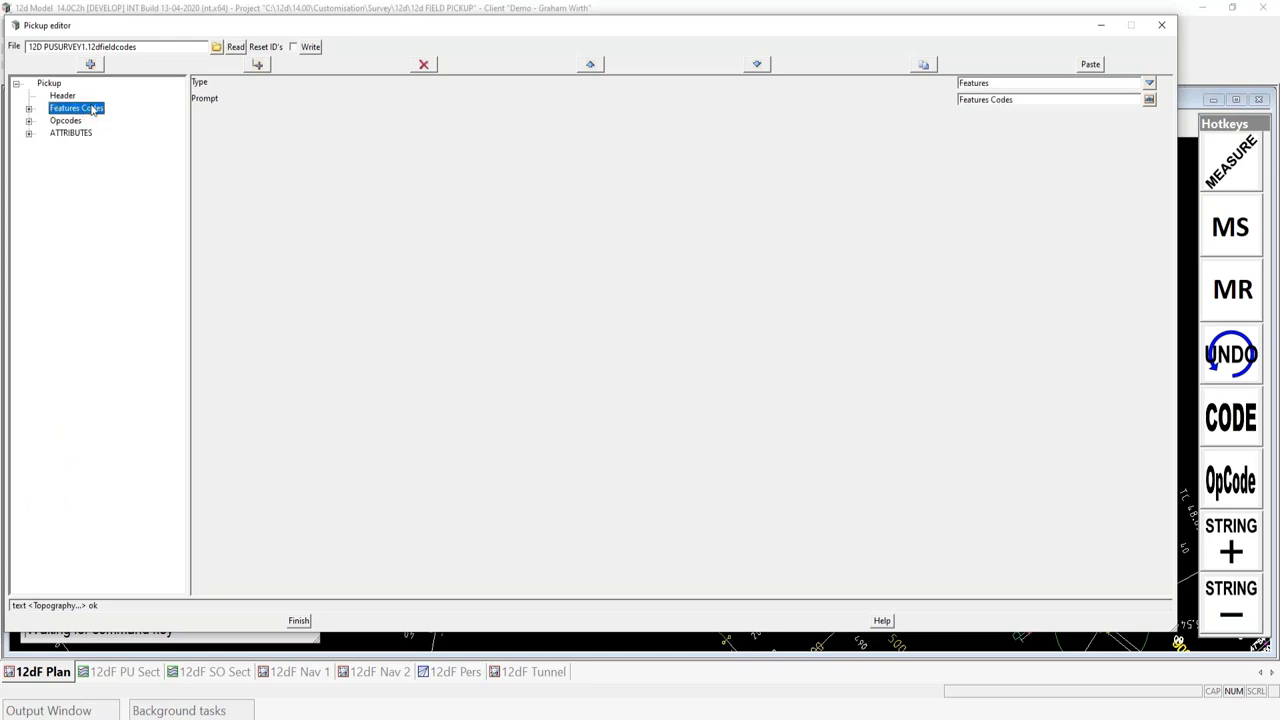
Expand the Opcodes branch and examine the output code of the Close string opcode
{"action": "left_click", "coordinate": [28, 121]}
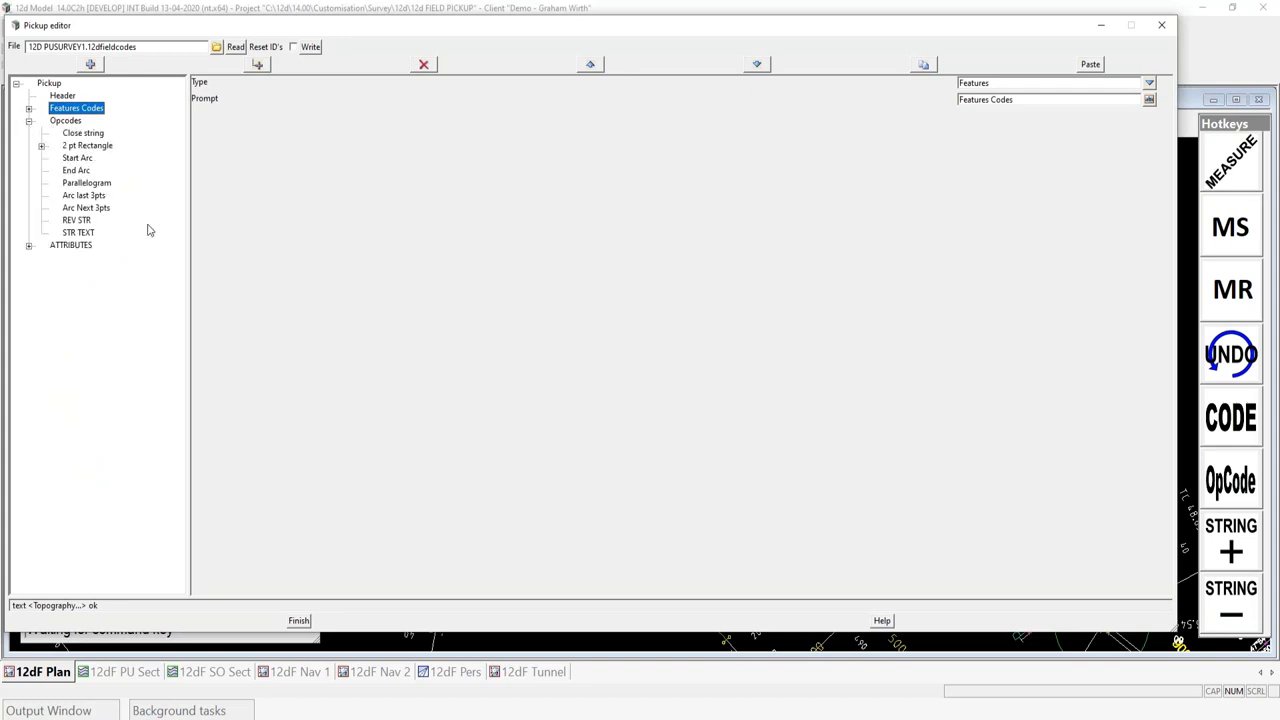
{"action": "left_click", "coordinate": [66, 121]}
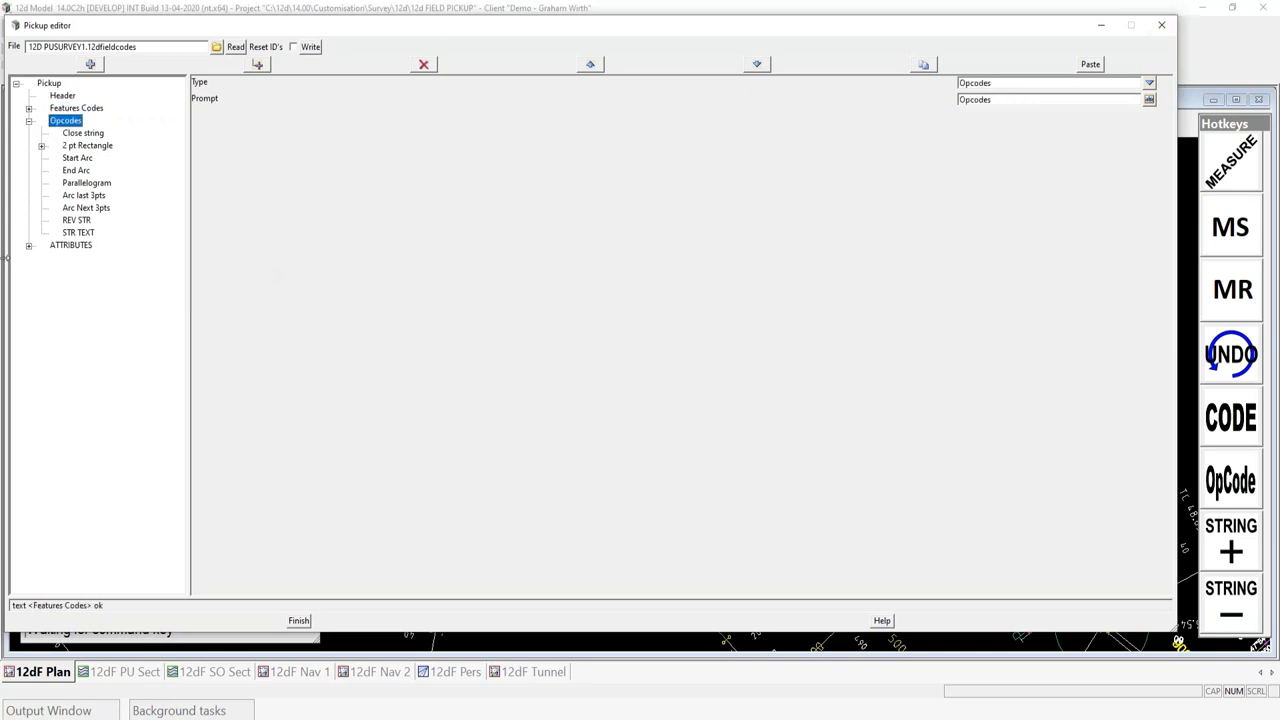
{"action": "left_click", "coordinate": [84, 134]}
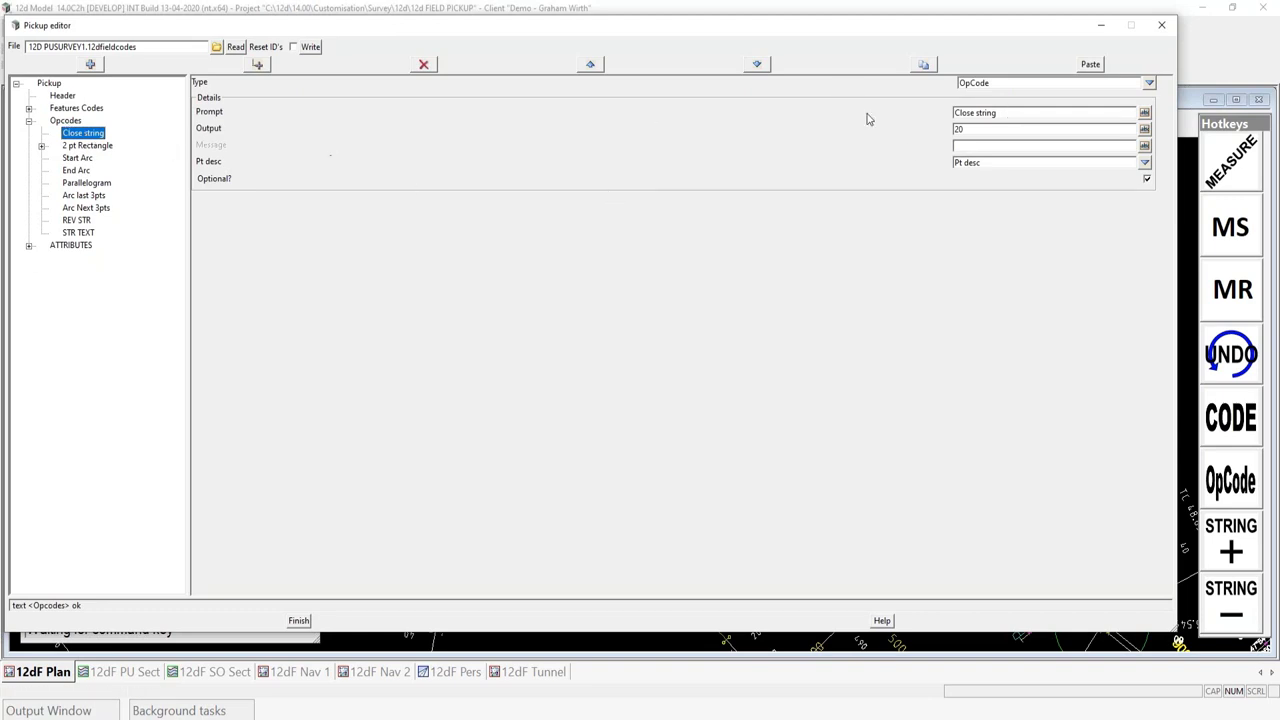
{"action": "double_click", "coordinate": [953, 130]}
Examine the STR TEXT opcode's details and available types, and check the attribute opcode list in ATTRIBUTES.JPG in Photos
{"action": "left_click", "coordinate": [86, 234]}
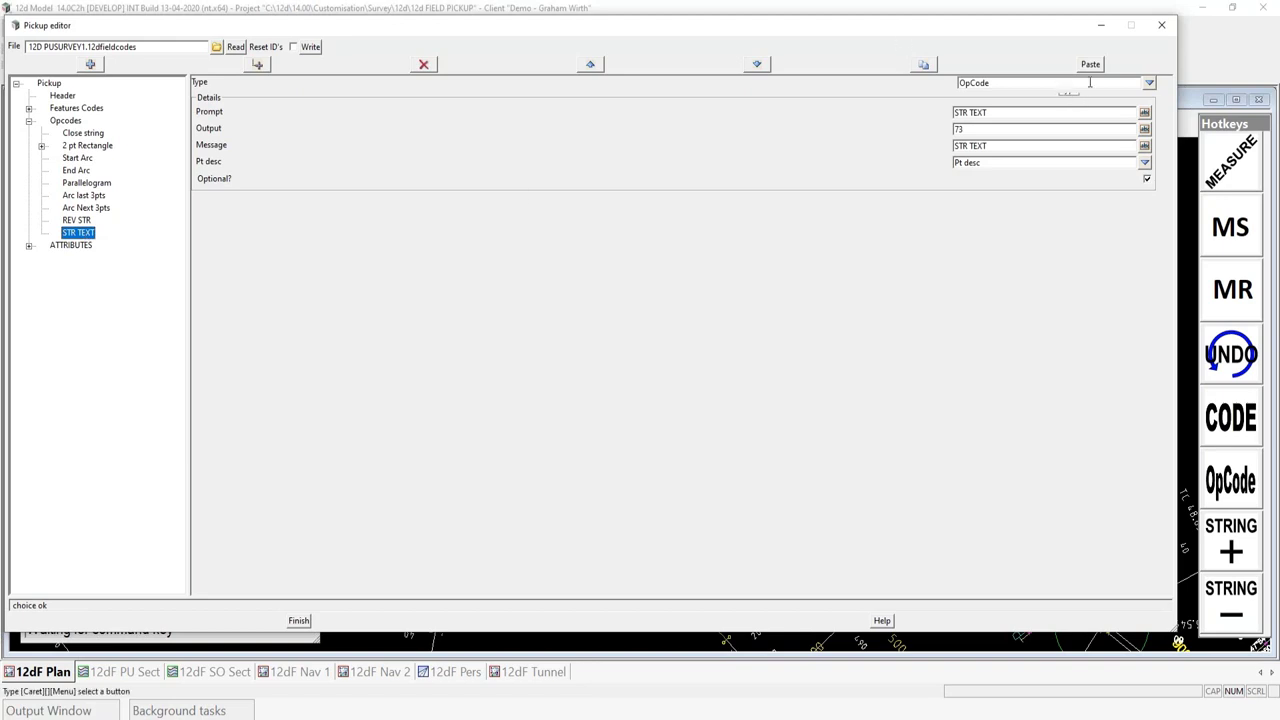
{"action": "left_click", "coordinate": [1149, 84]}
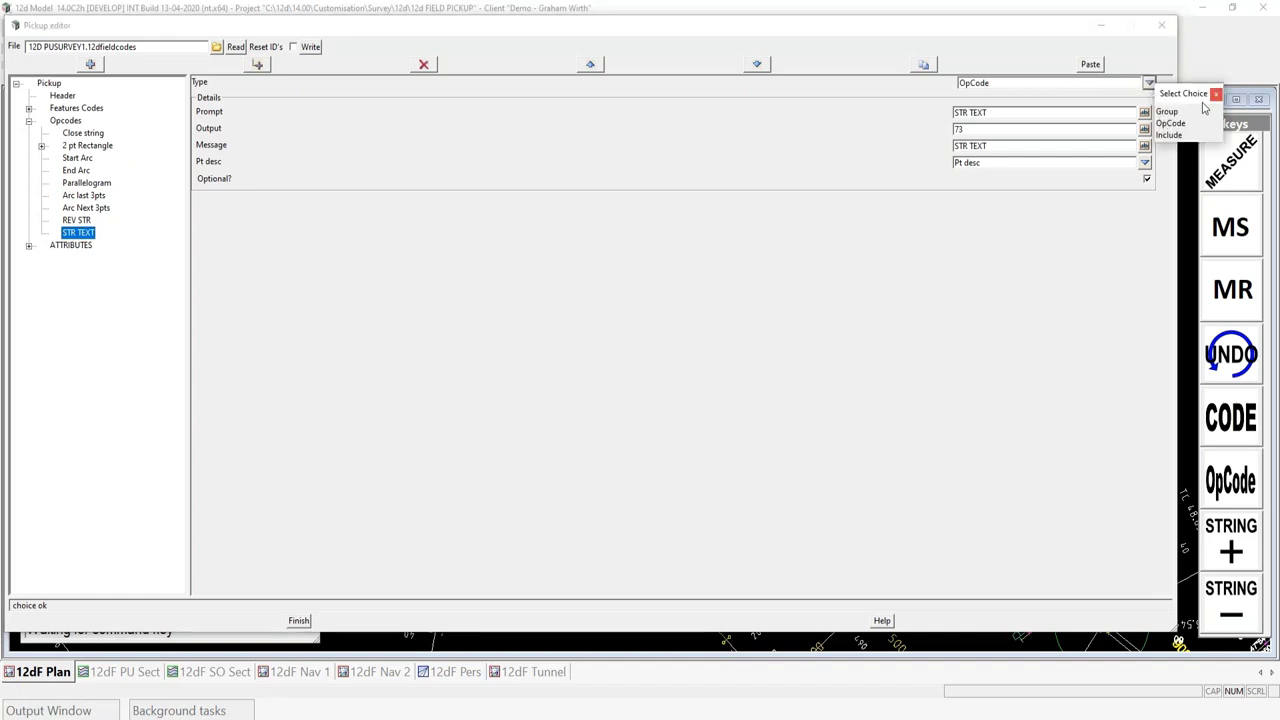
{"action": "left_click", "coordinate": [1216, 94]}
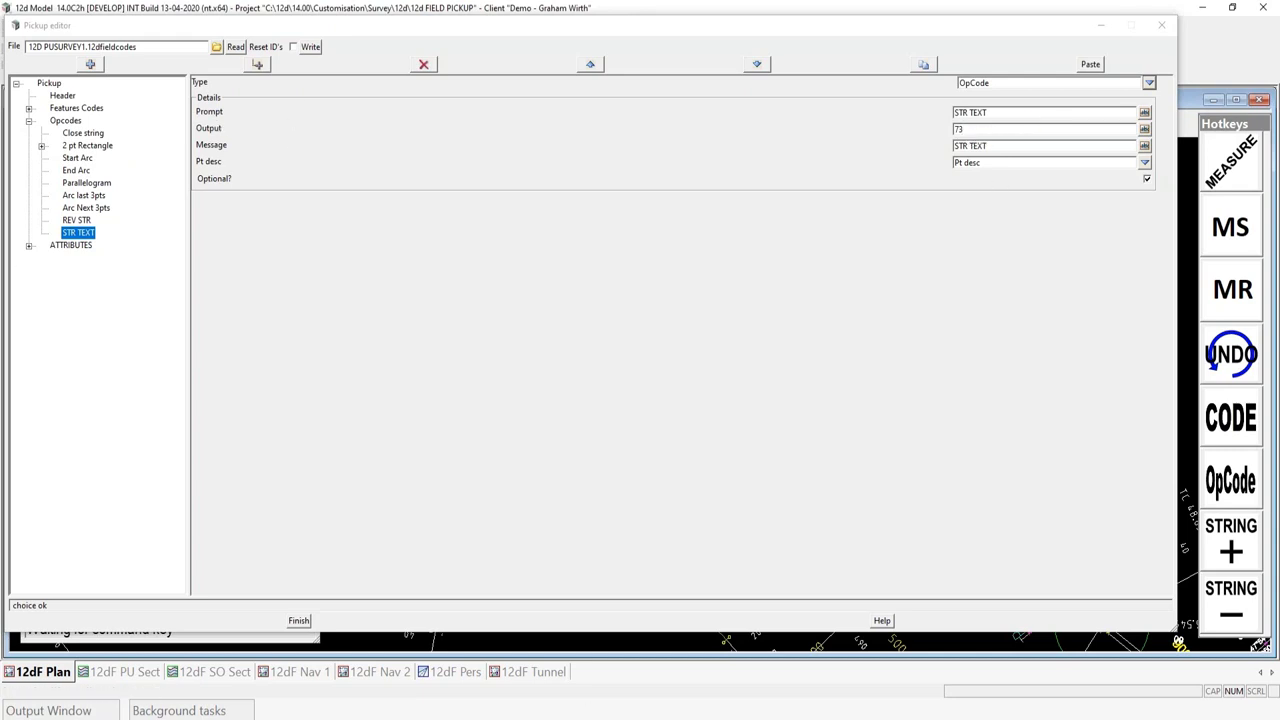
{"action": "key", "text": "alt+Tab"}
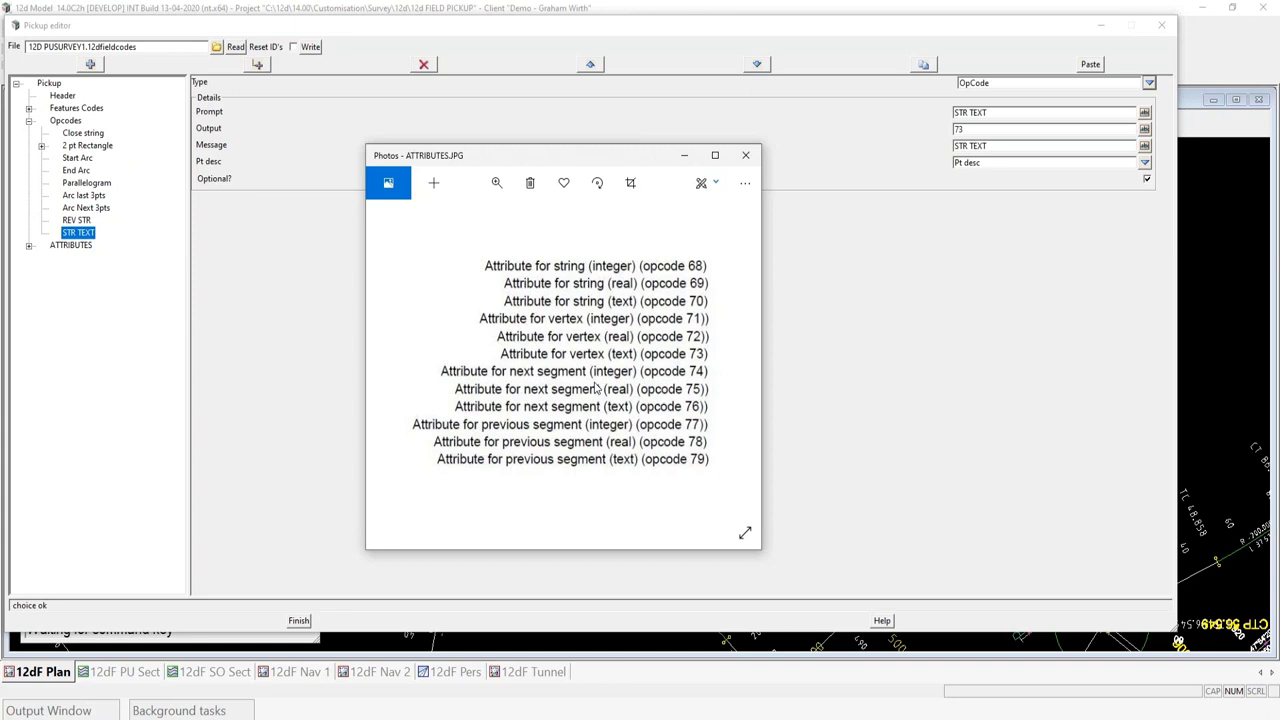
{"action": "left_click", "coordinate": [686, 157]}
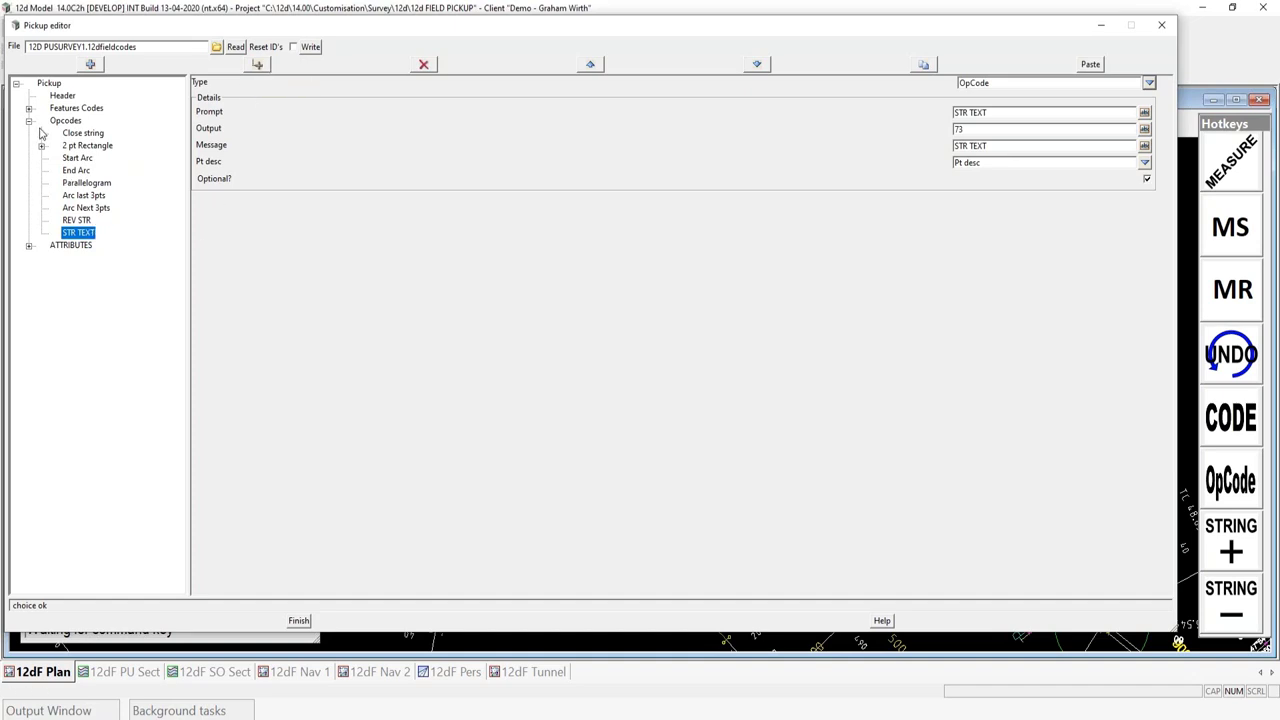
Expand the ATTRIBUTES branch, examine its top-level entry, and review the types available for the Header entry
{"action": "left_click", "coordinate": [29, 245]}
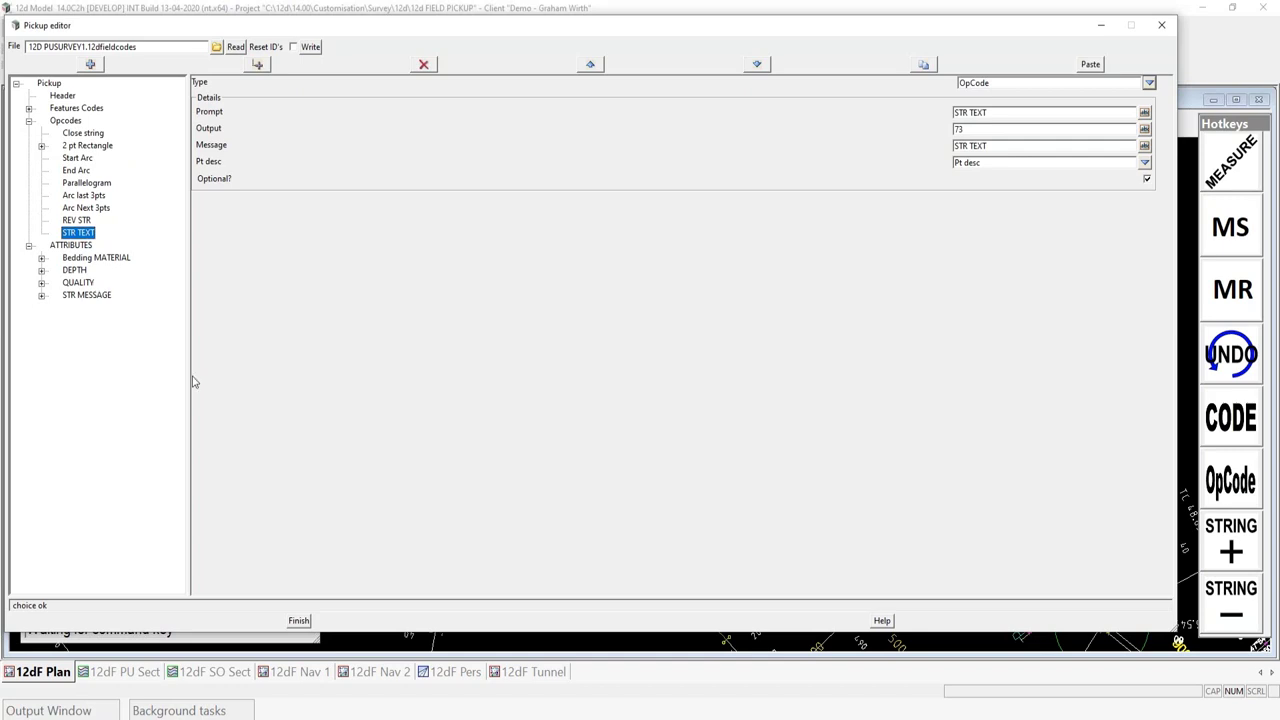
{"action": "left_click", "coordinate": [71, 245]}
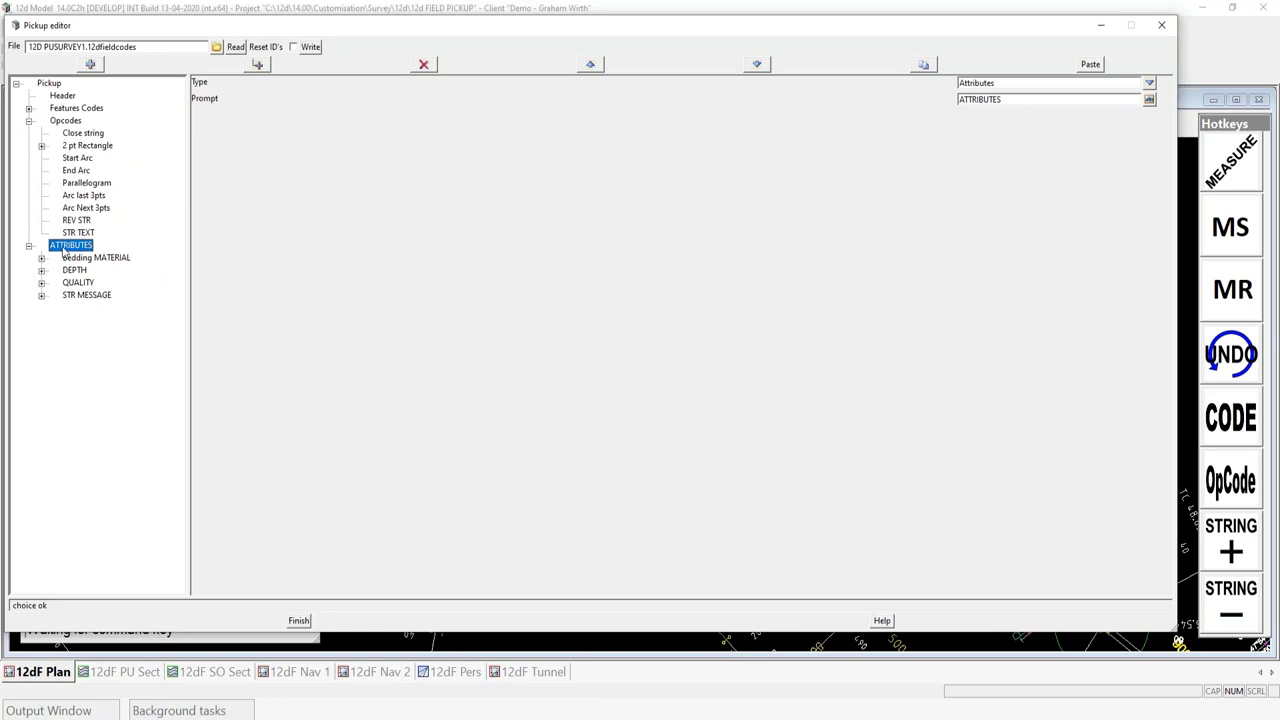
{"action": "left_click", "coordinate": [62, 96]}
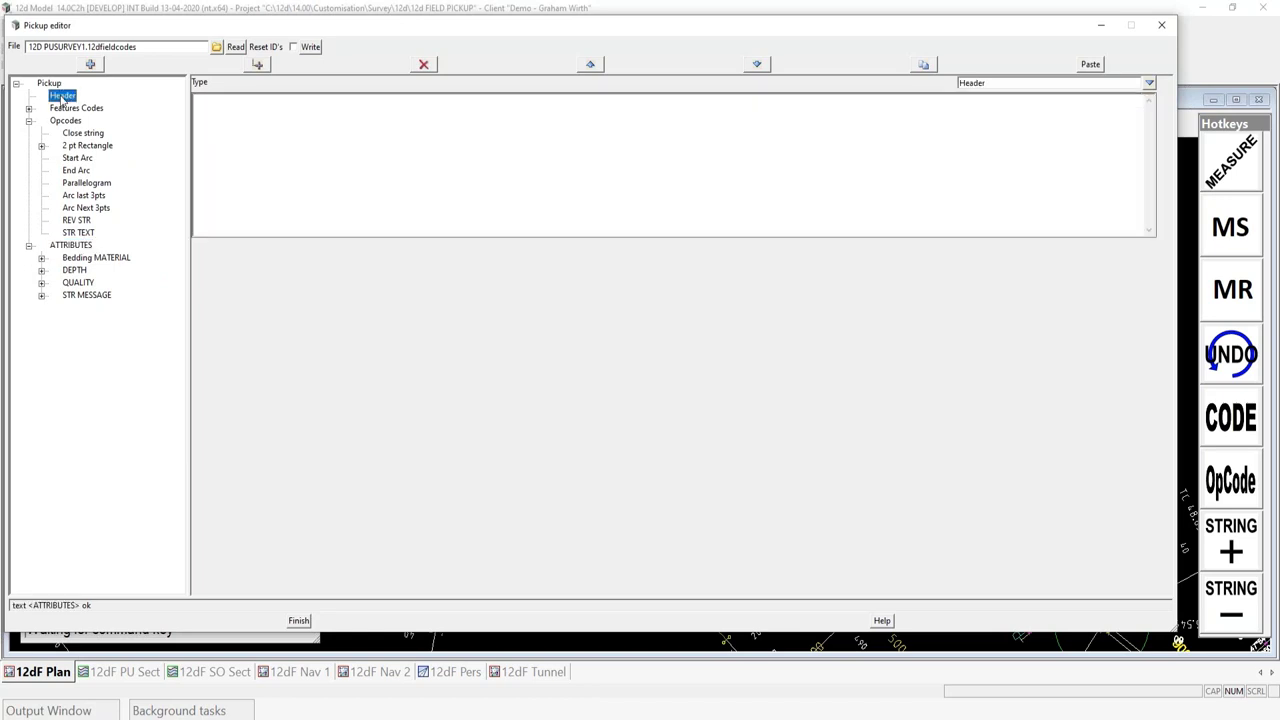
{"action": "left_click", "coordinate": [1149, 85]}
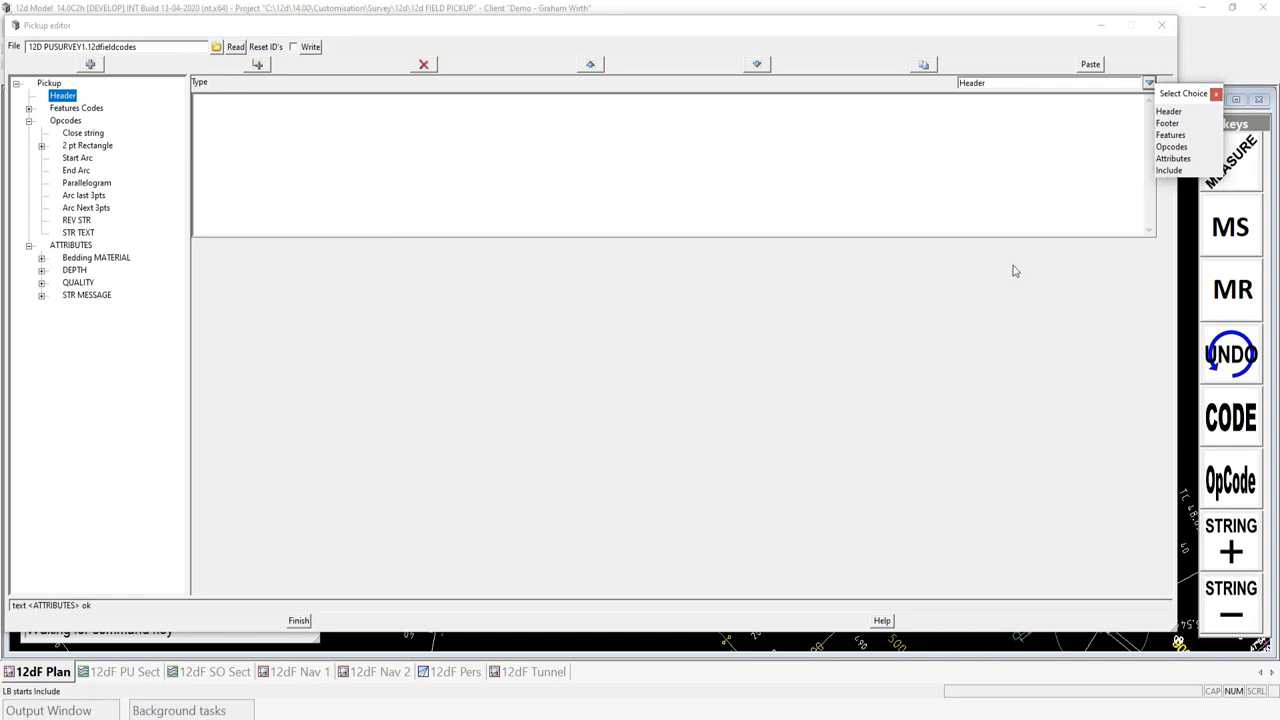
{"action": "left_click", "coordinate": [1218, 95]}
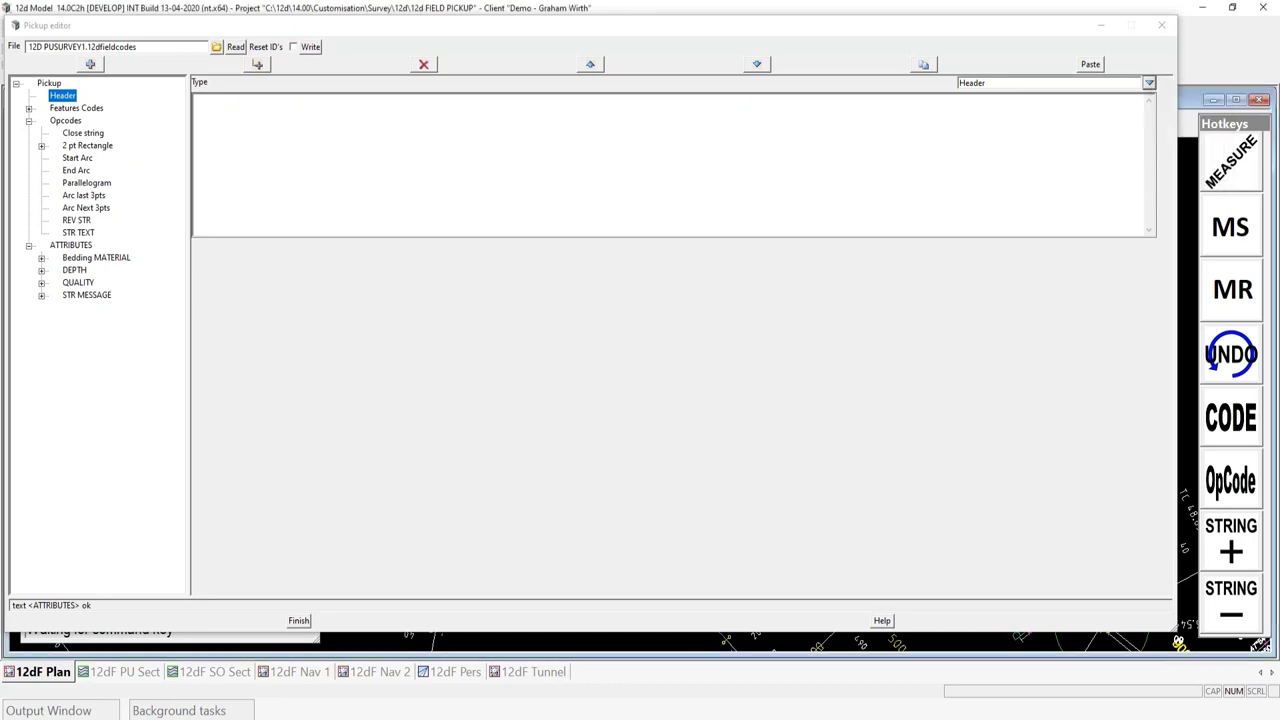
Expand the Bedding MATERIAL attribute and examine its available types, its output, and the data items of its nested BEDDING choice
{"action": "left_click", "coordinate": [41, 258]}
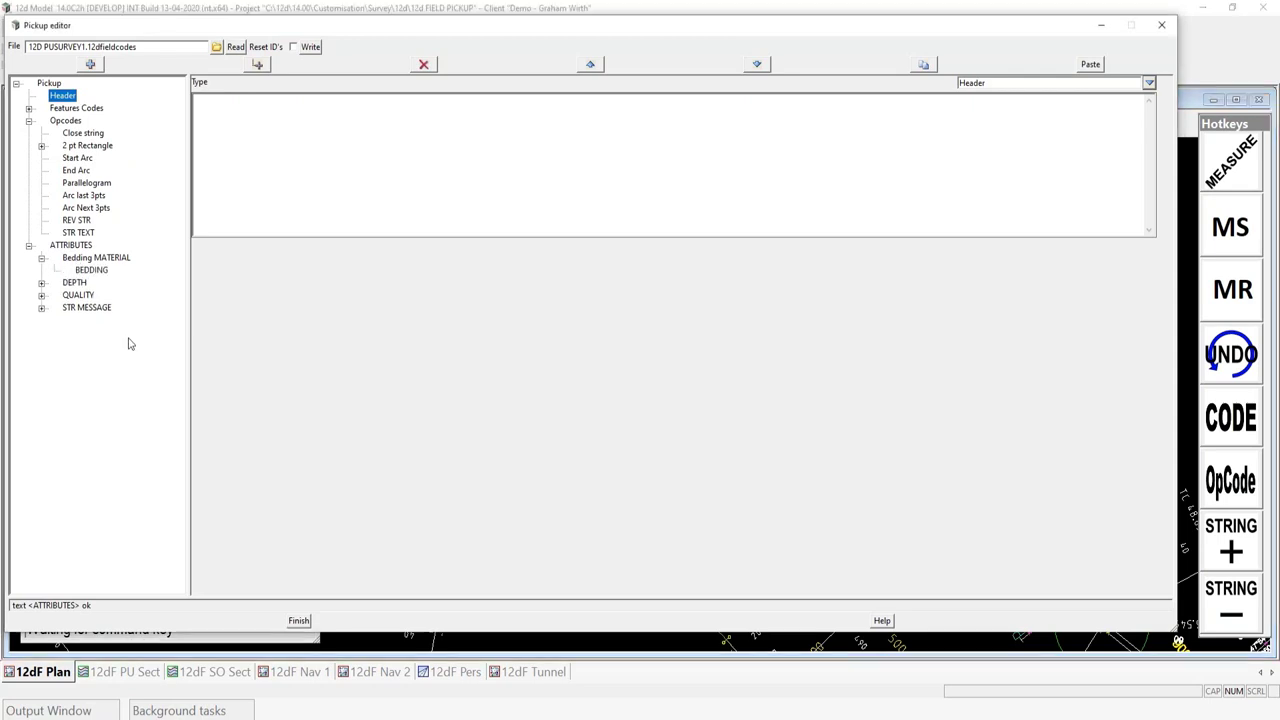
{"action": "left_click", "coordinate": [103, 258]}
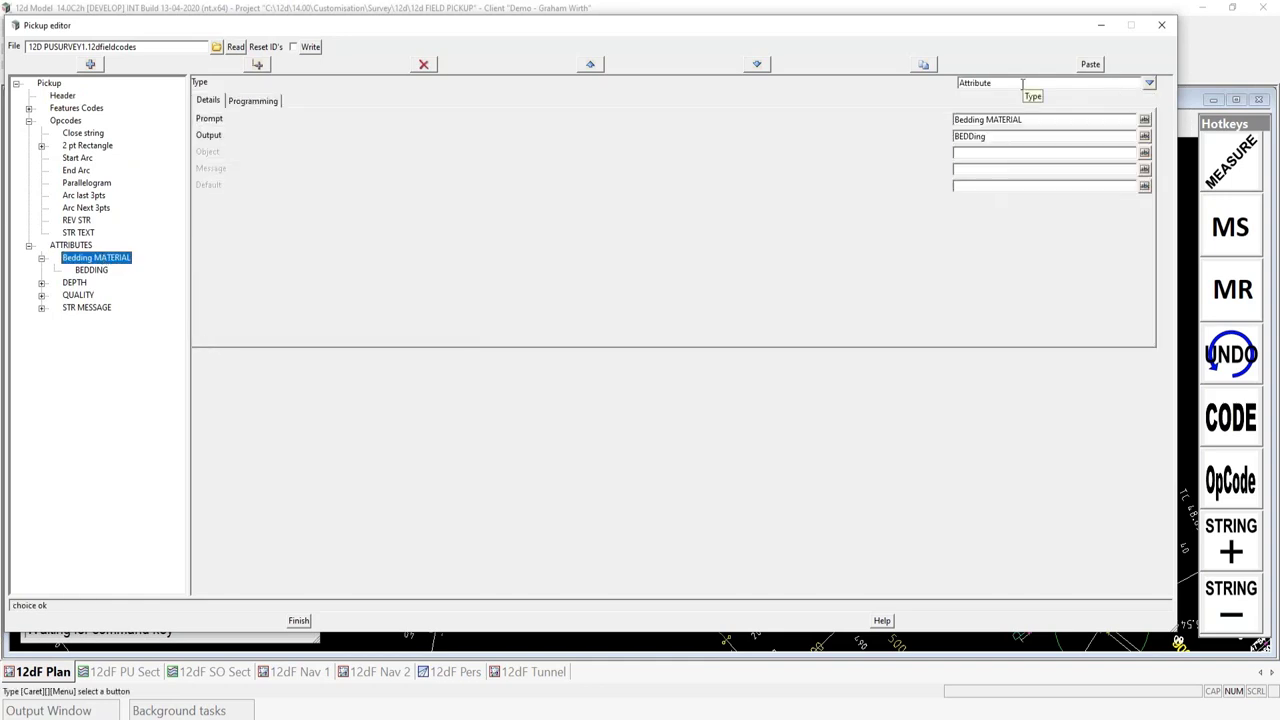
{"action": "left_click", "coordinate": [1149, 84]}
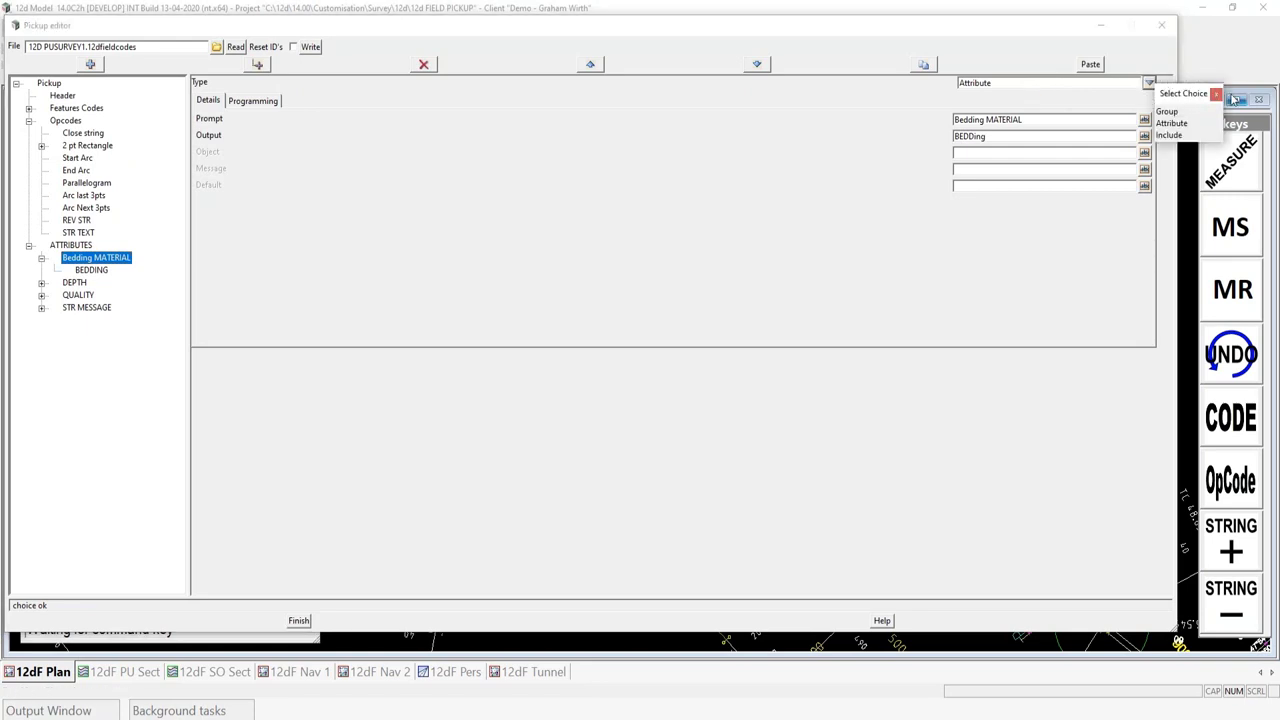
{"action": "left_click", "coordinate": [1215, 94]}
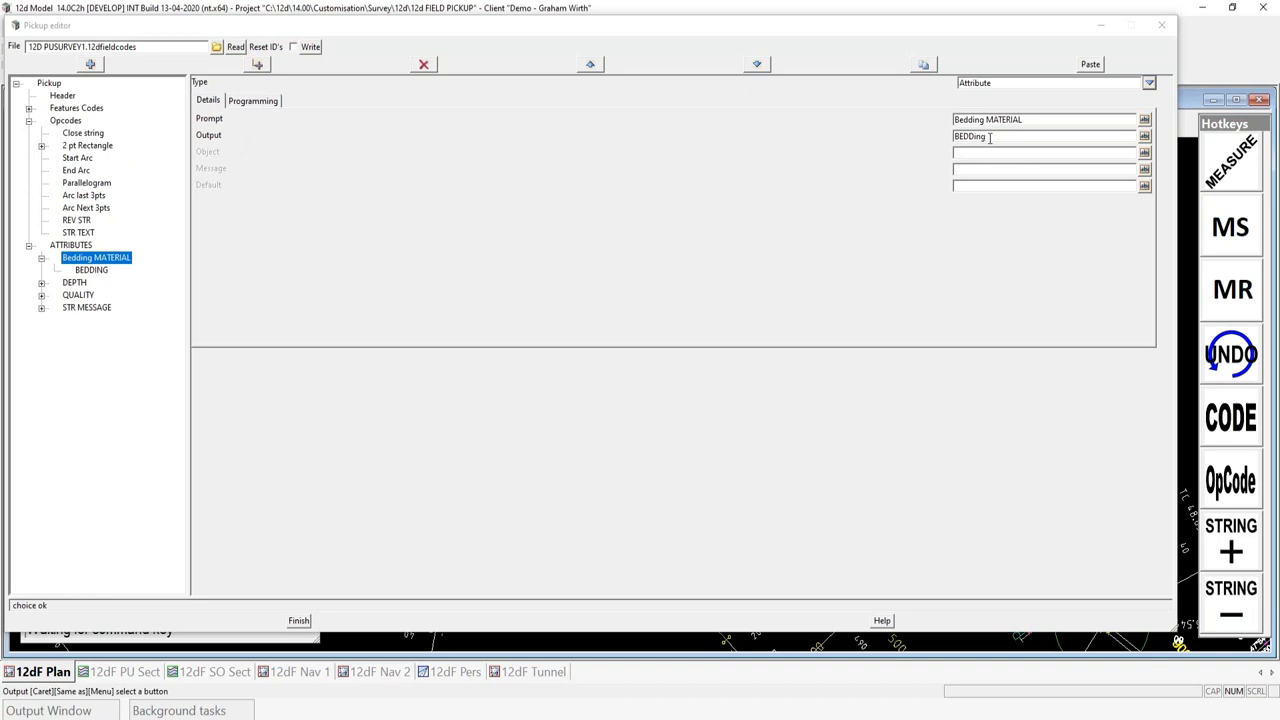
{"action": "left_click_drag", "start_coordinate": [990, 137], "coordinate": [940, 137]}
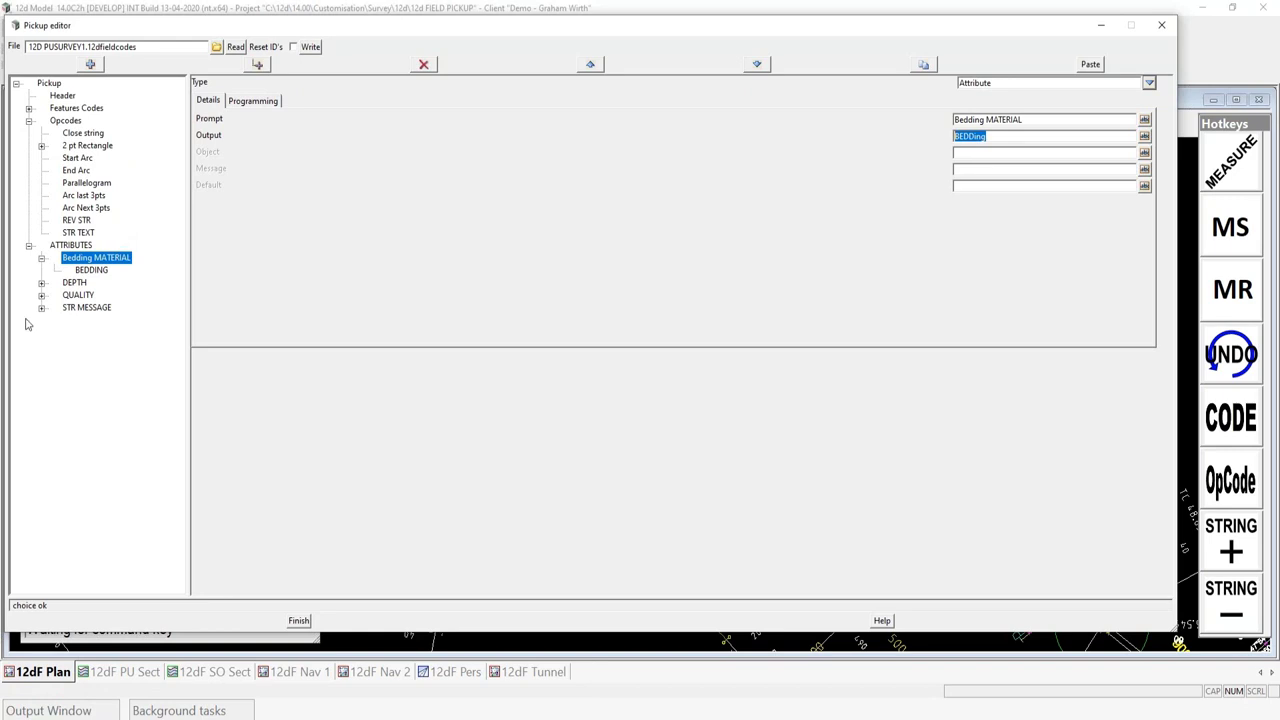
{"action": "left_click", "coordinate": [95, 270]}
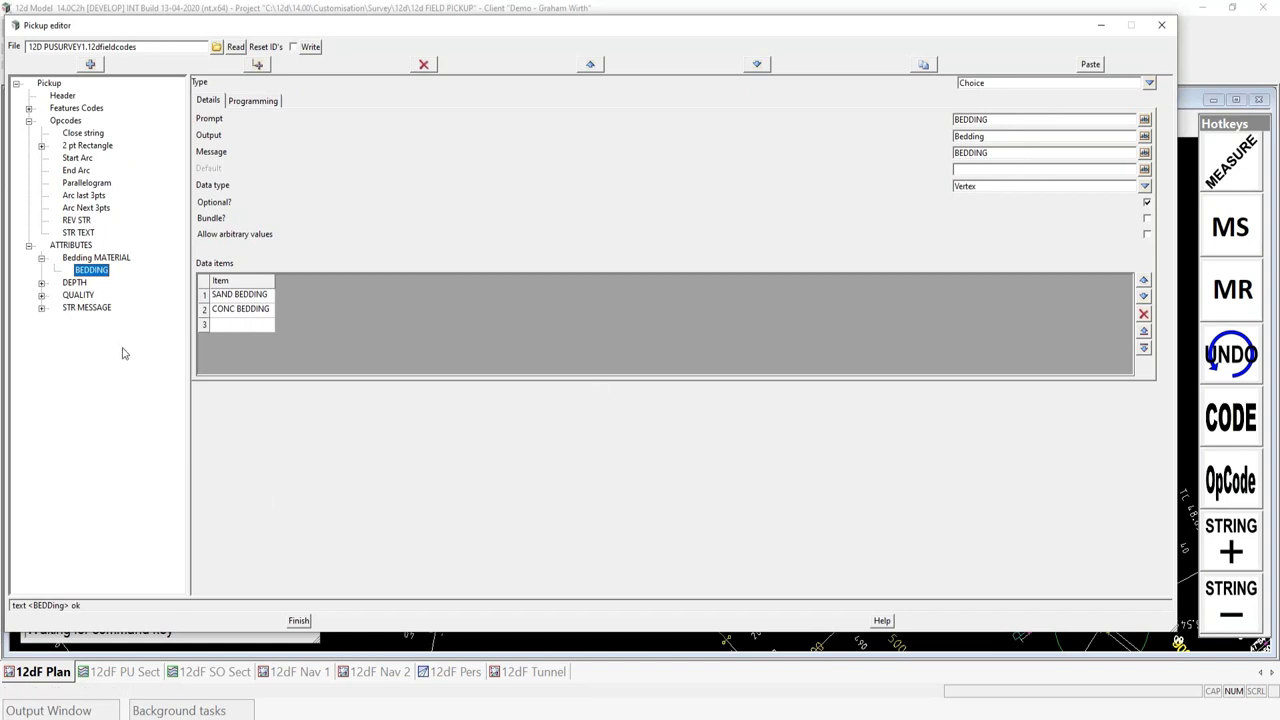
Expand the DEPTH attribute and examine its message and the settings of its nested DEPTH entry
{"action": "left_click", "coordinate": [41, 284]}
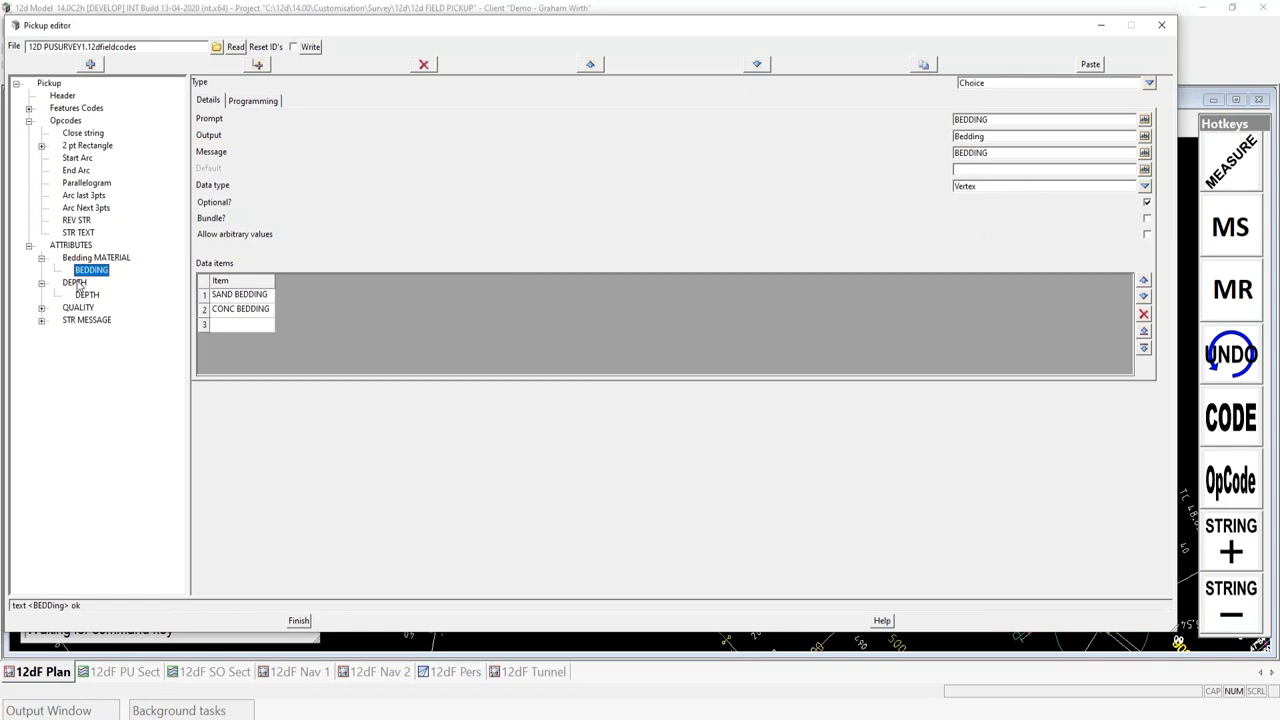
{"action": "left_click", "coordinate": [76, 283]}
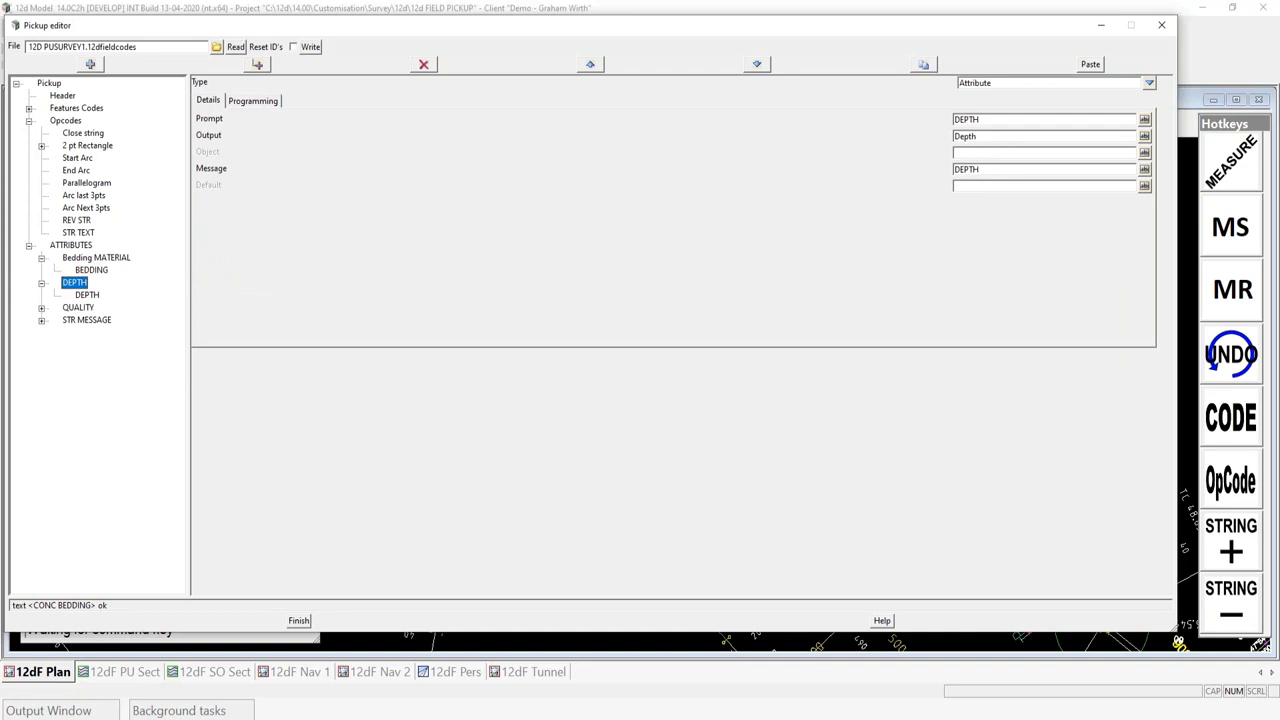
{"action": "left_click", "coordinate": [985, 169]}
{"action": "left_click", "coordinate": [87, 295]}
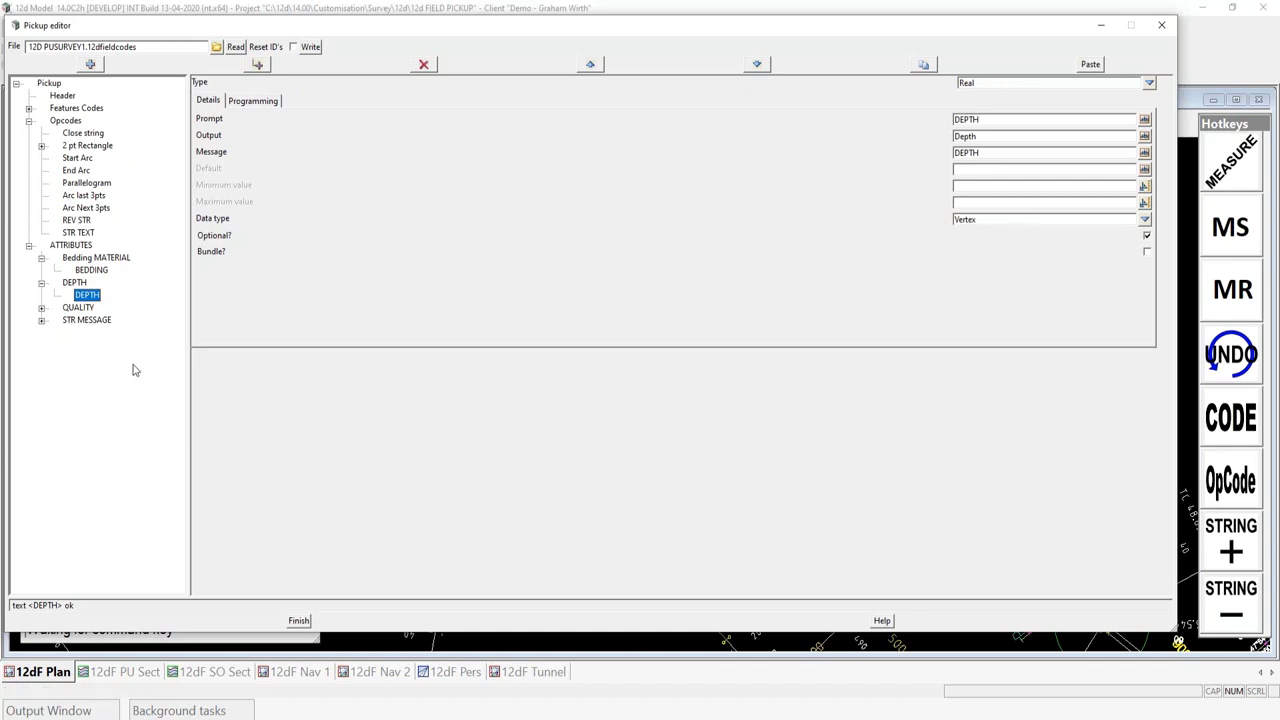
Expand the QUALITY attribute to show its nested entry
{"action": "left_click", "coordinate": [42, 307]}
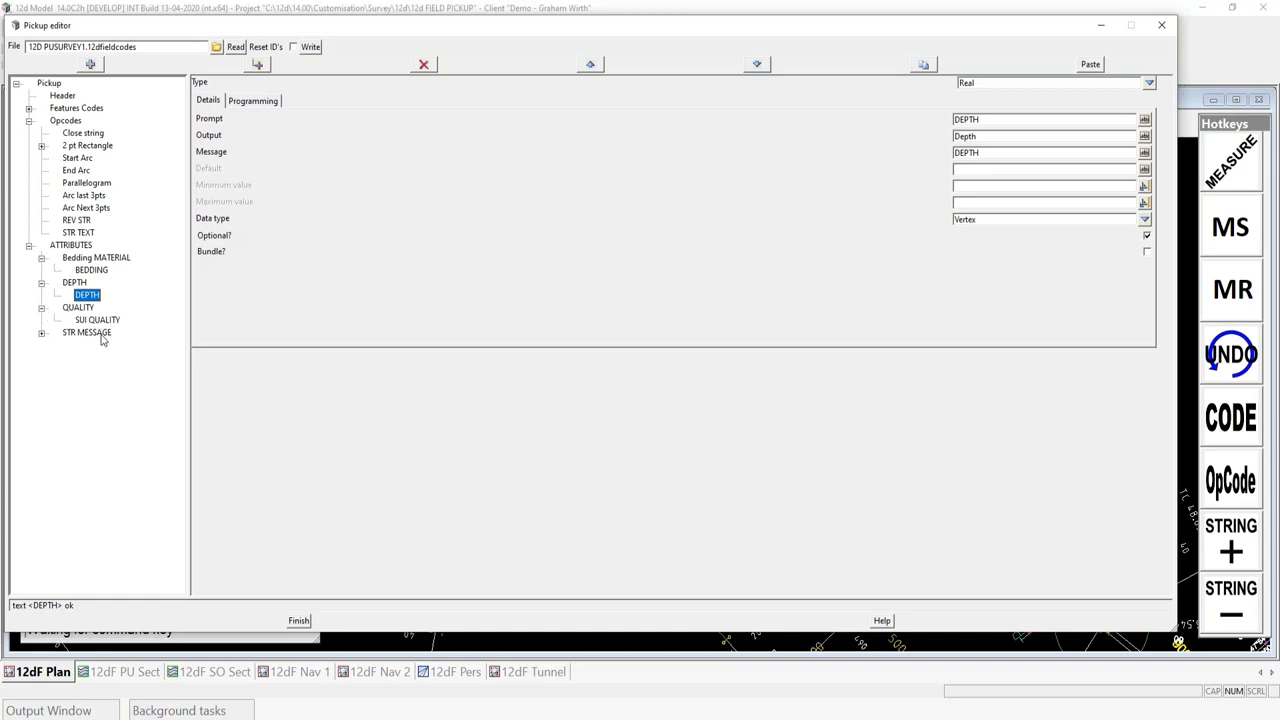
Examine the QUALITY and STR MESSAGE attributes and their SUI QUALITY and TEXT entries, and minimise the pickup editor
{"action": "left_click", "coordinate": [78, 310]}
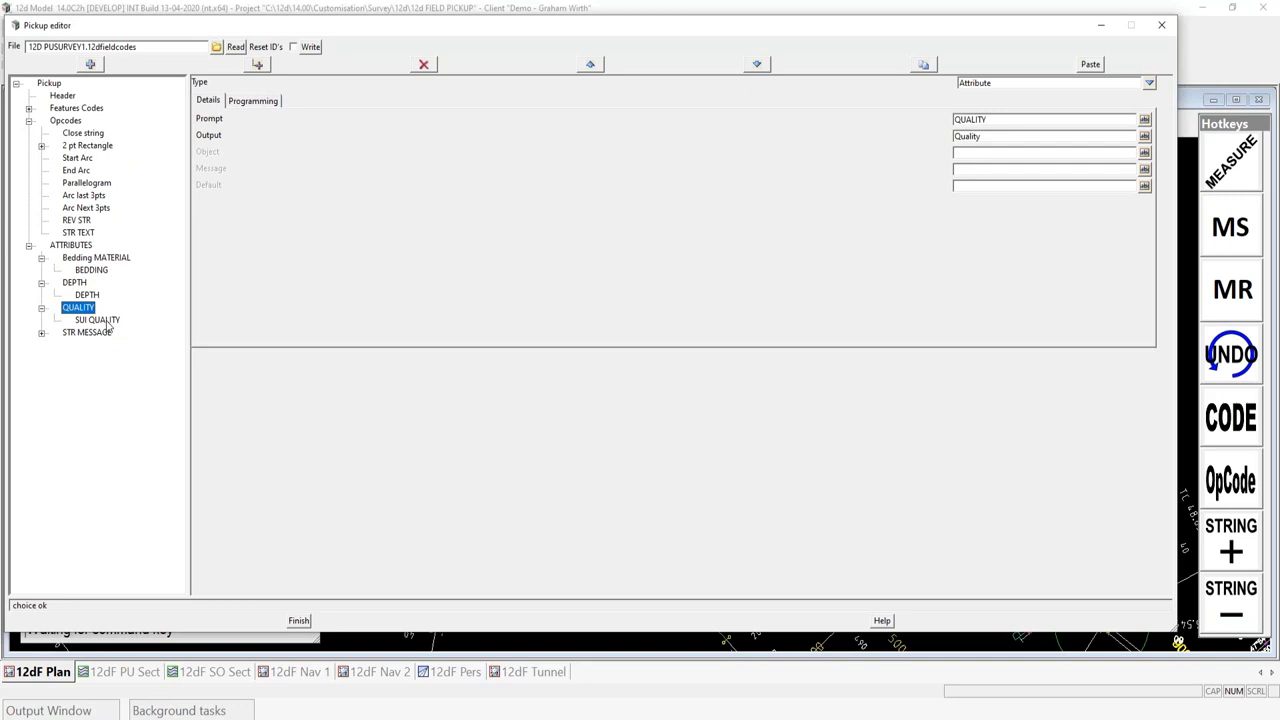
{"action": "left_click", "coordinate": [108, 321]}
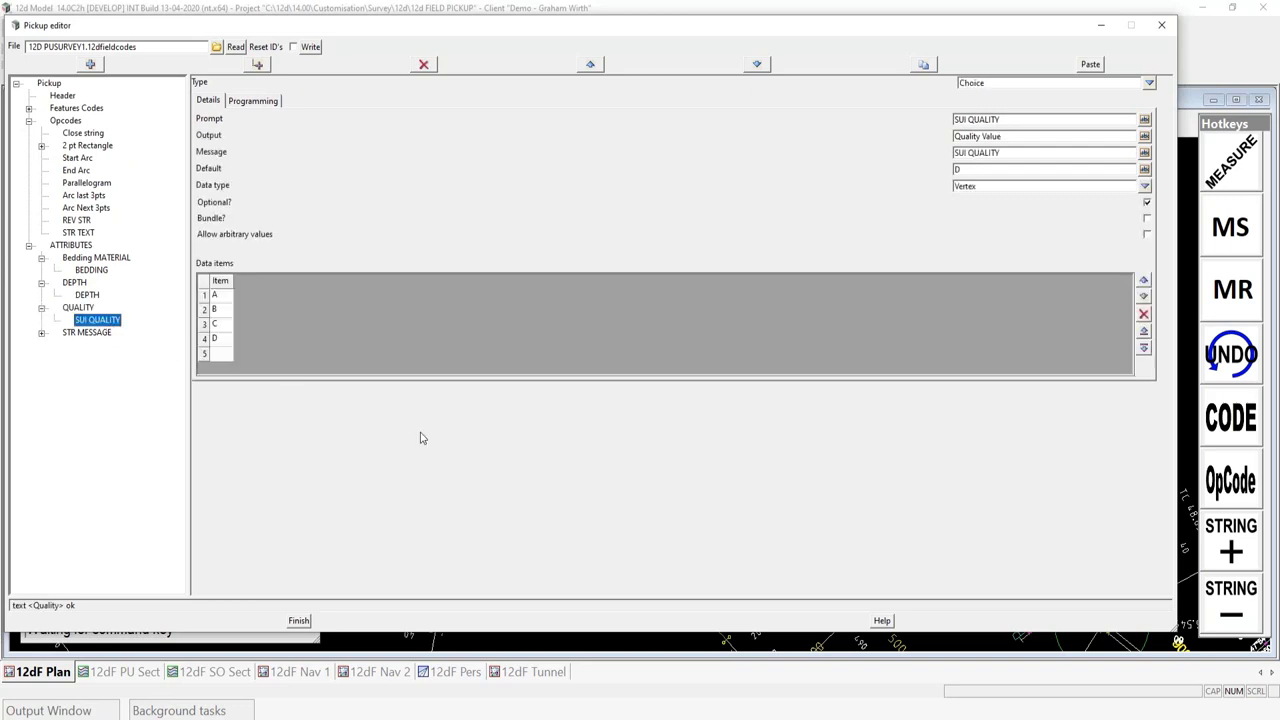
{"action": "left_click", "coordinate": [77, 309]}
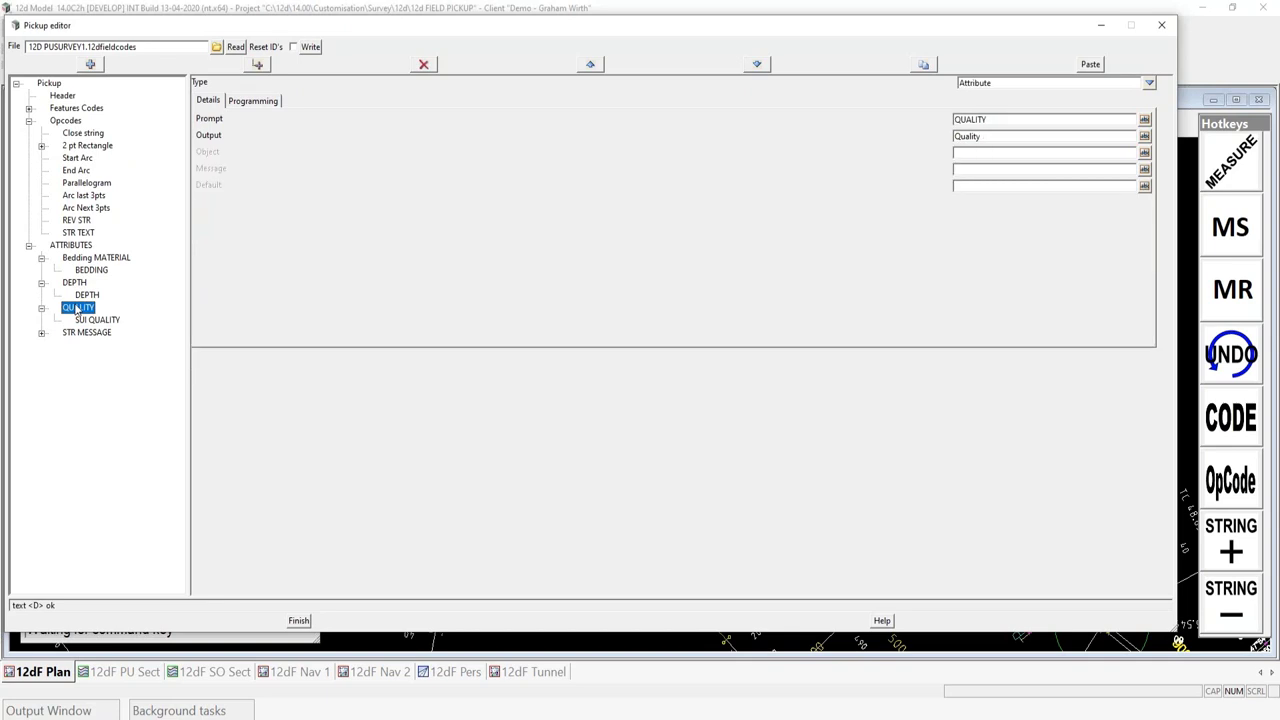
{"action": "left_click", "coordinate": [103, 321]}
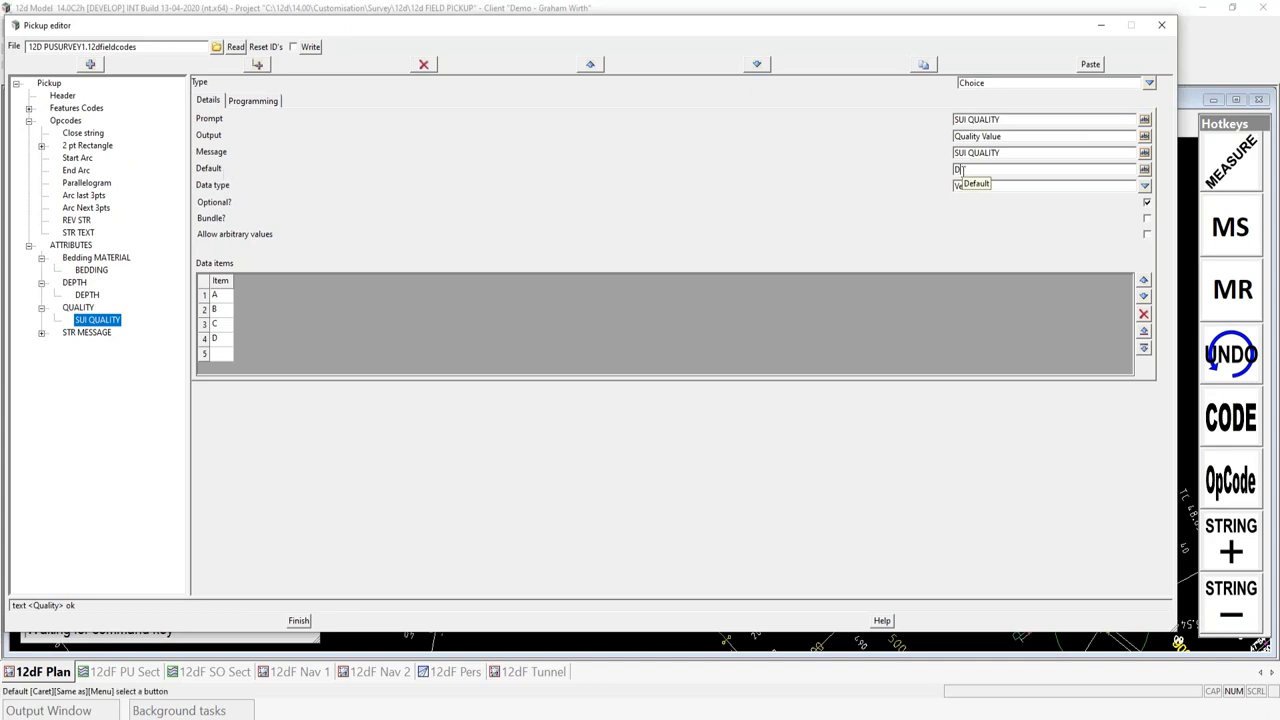
{"action": "left_click", "coordinate": [41, 332]}
{"action": "left_click", "coordinate": [97, 334]}
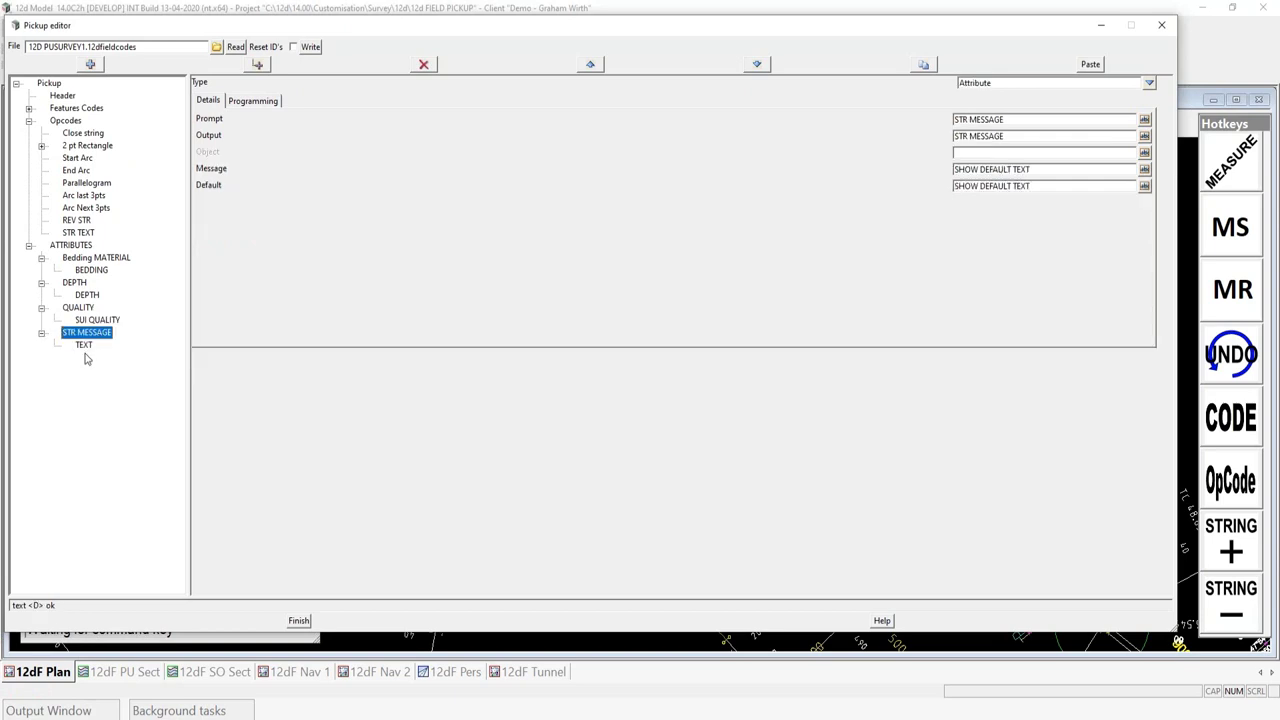
{"action": "left_click", "coordinate": [84, 345]}
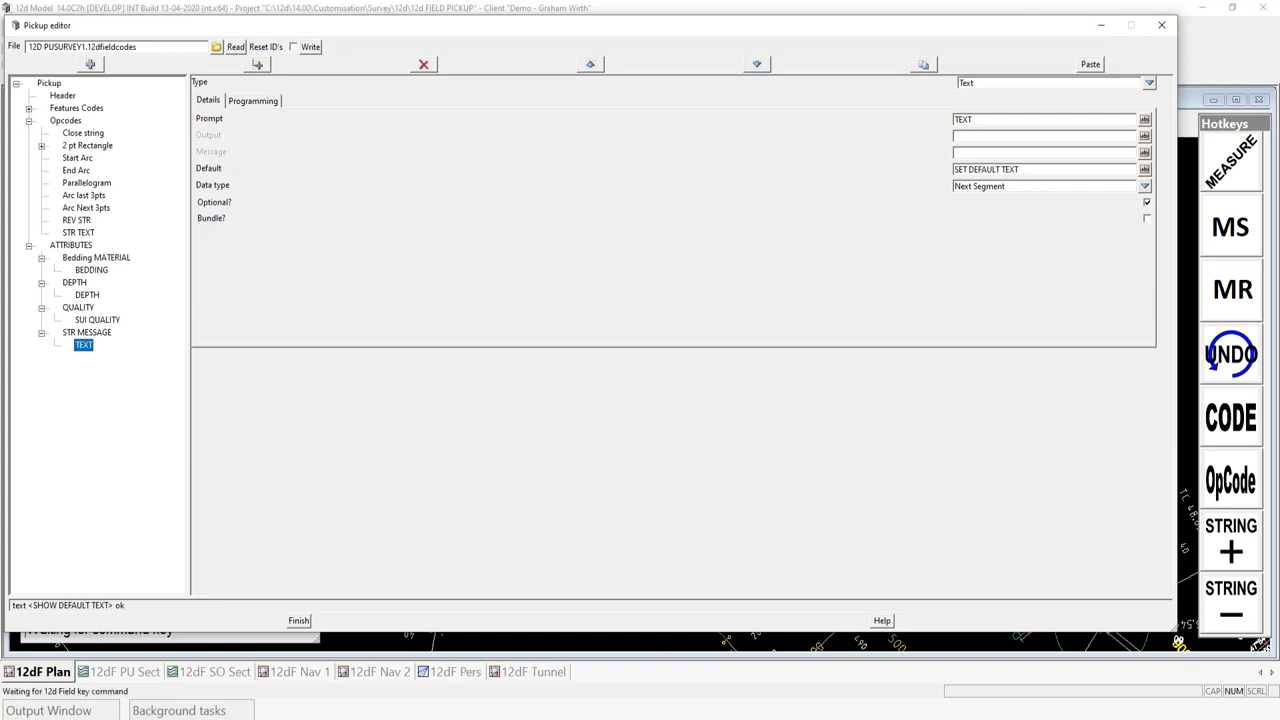
{"action": "left_click", "coordinate": [1100, 28]}
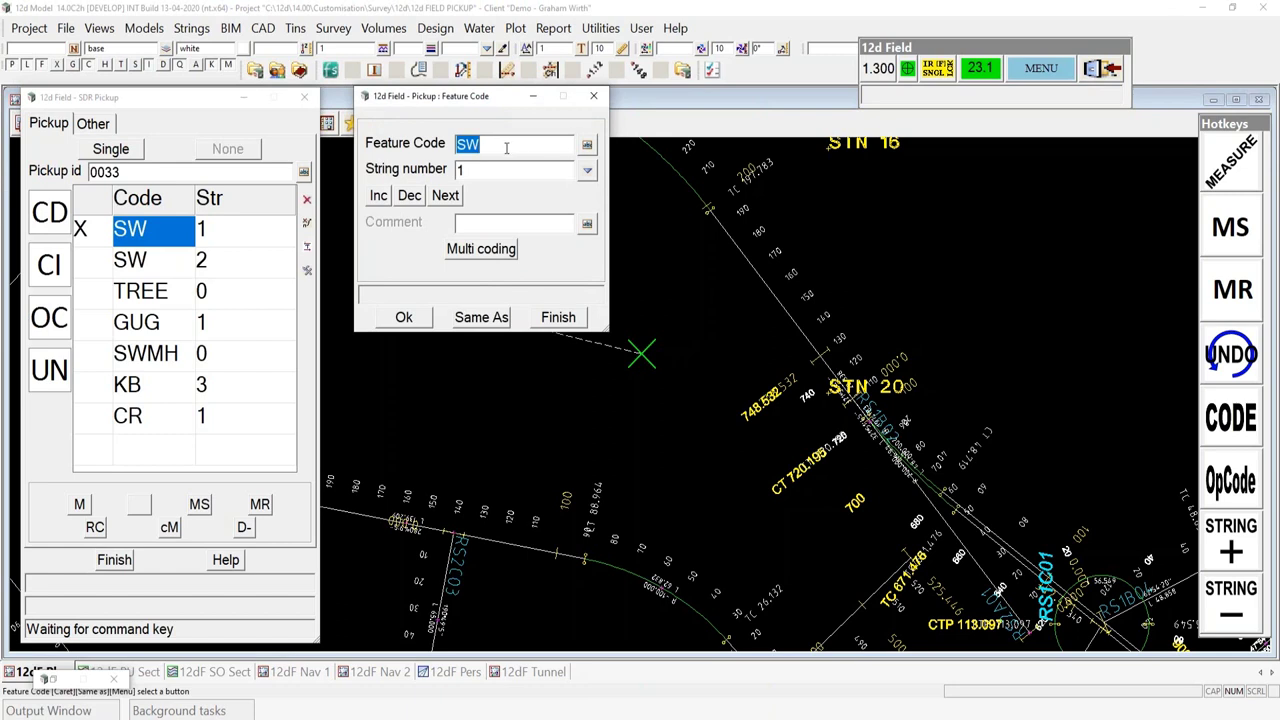
Browse the feature code categories for the SW code, look inside Drainage, and close the list without choosing a code
{"action": "left_click", "coordinate": [587, 144]}
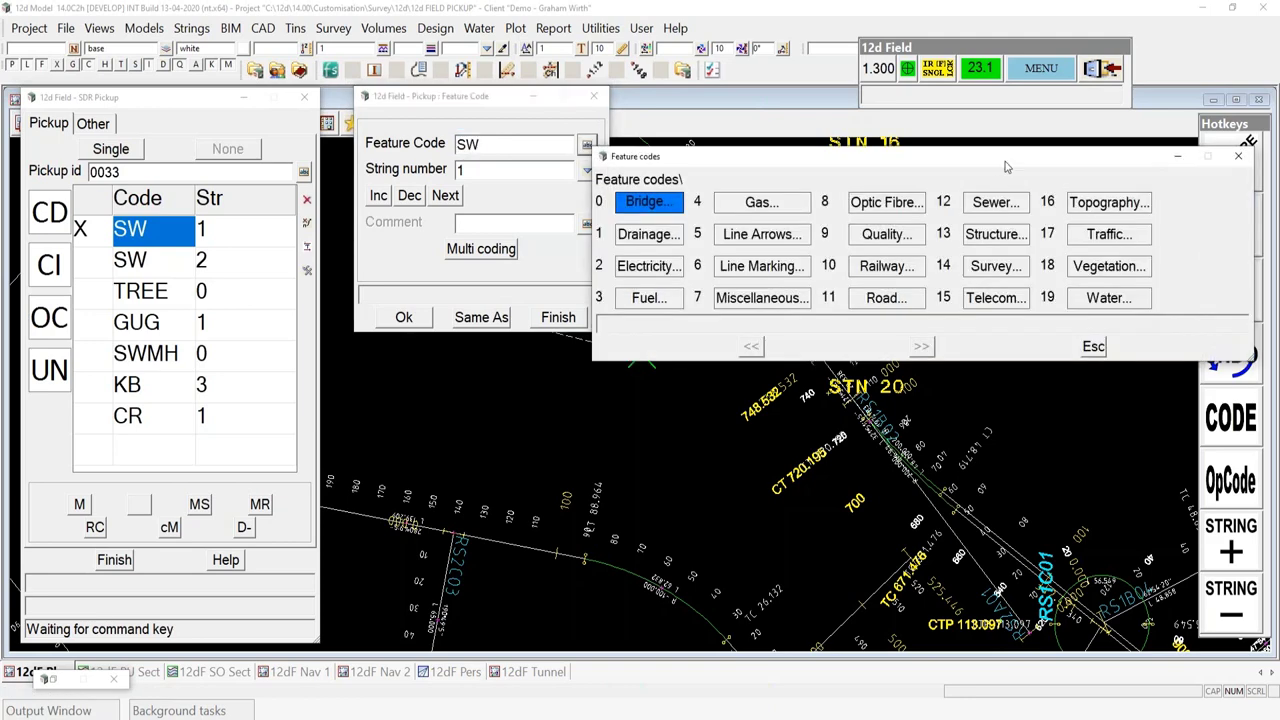
{"action": "left_click_drag", "start_coordinate": [1005, 155], "coordinate": [932, 356]}
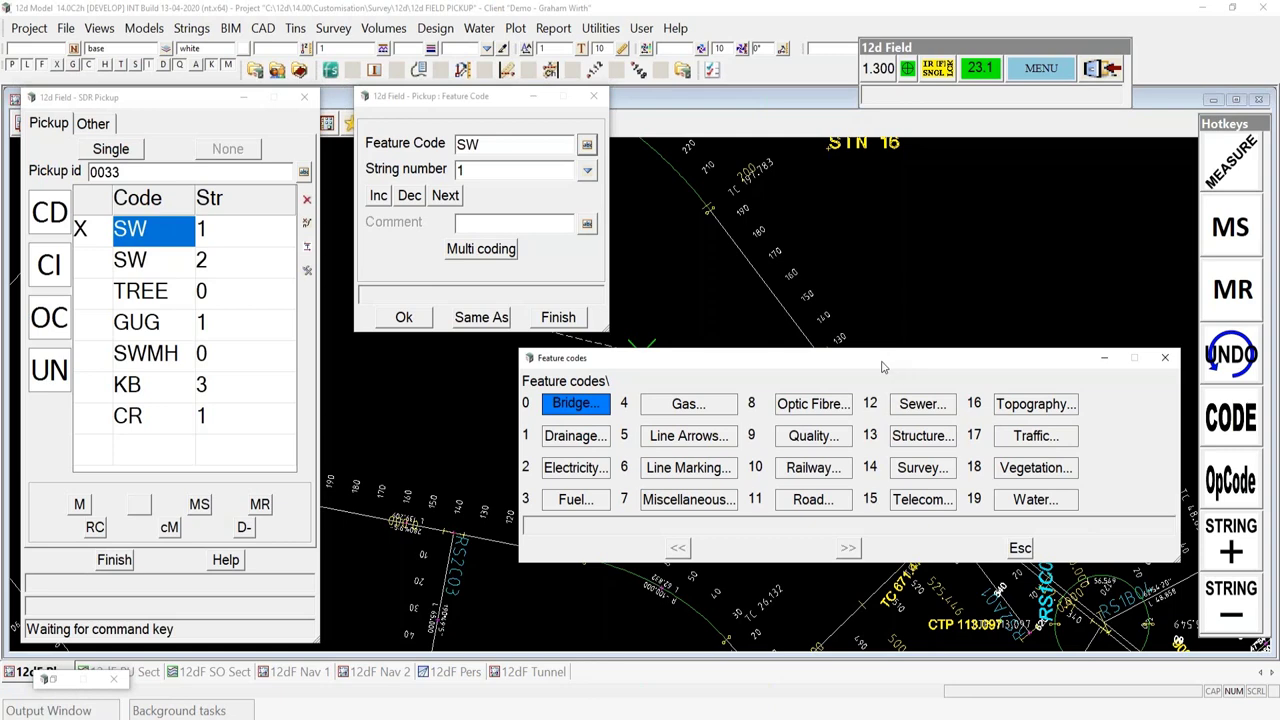
{"action": "left_click_drag", "start_coordinate": [893, 367], "coordinate": [836, 352]}
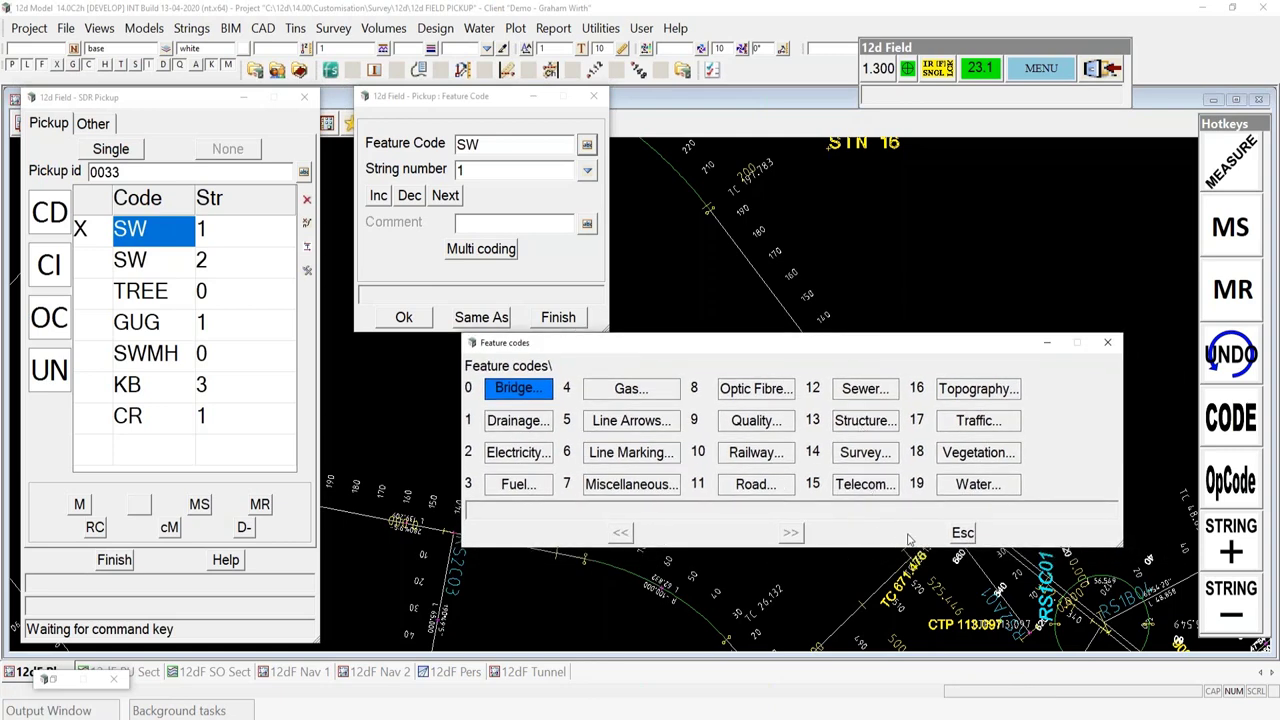
{"action": "left_click", "coordinate": [515, 425]}
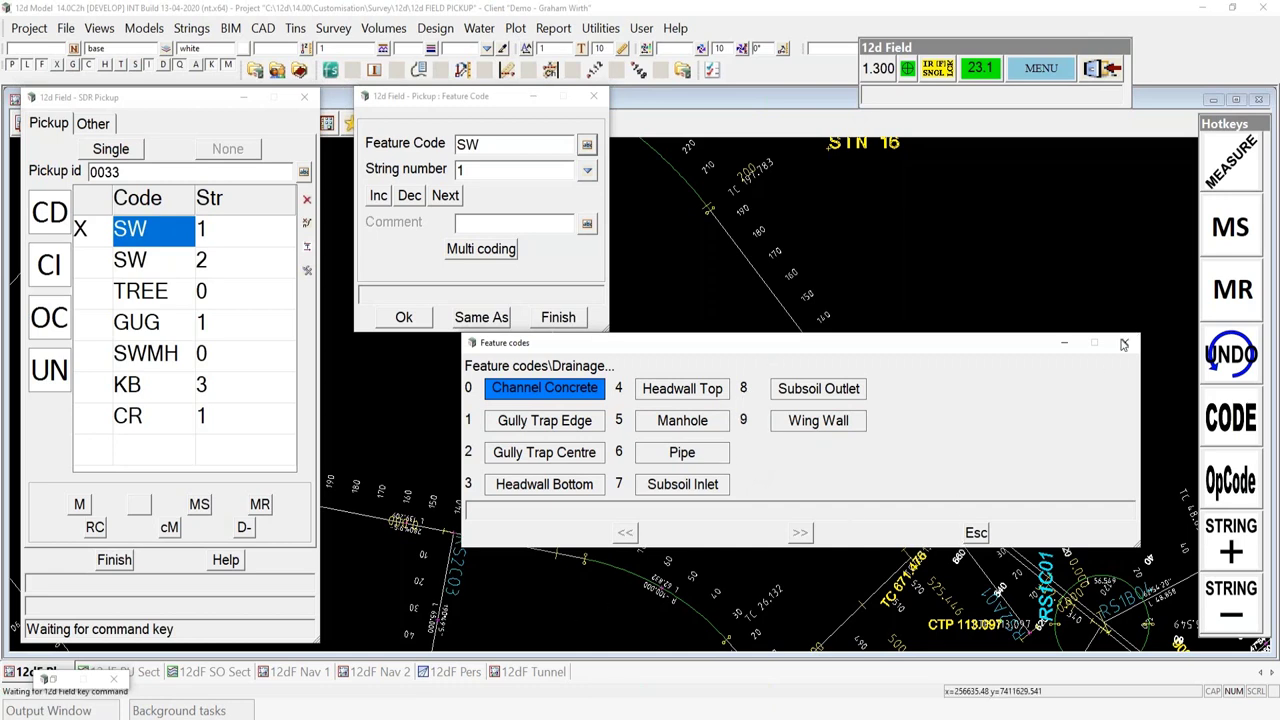
{"action": "left_click", "coordinate": [976, 532]}
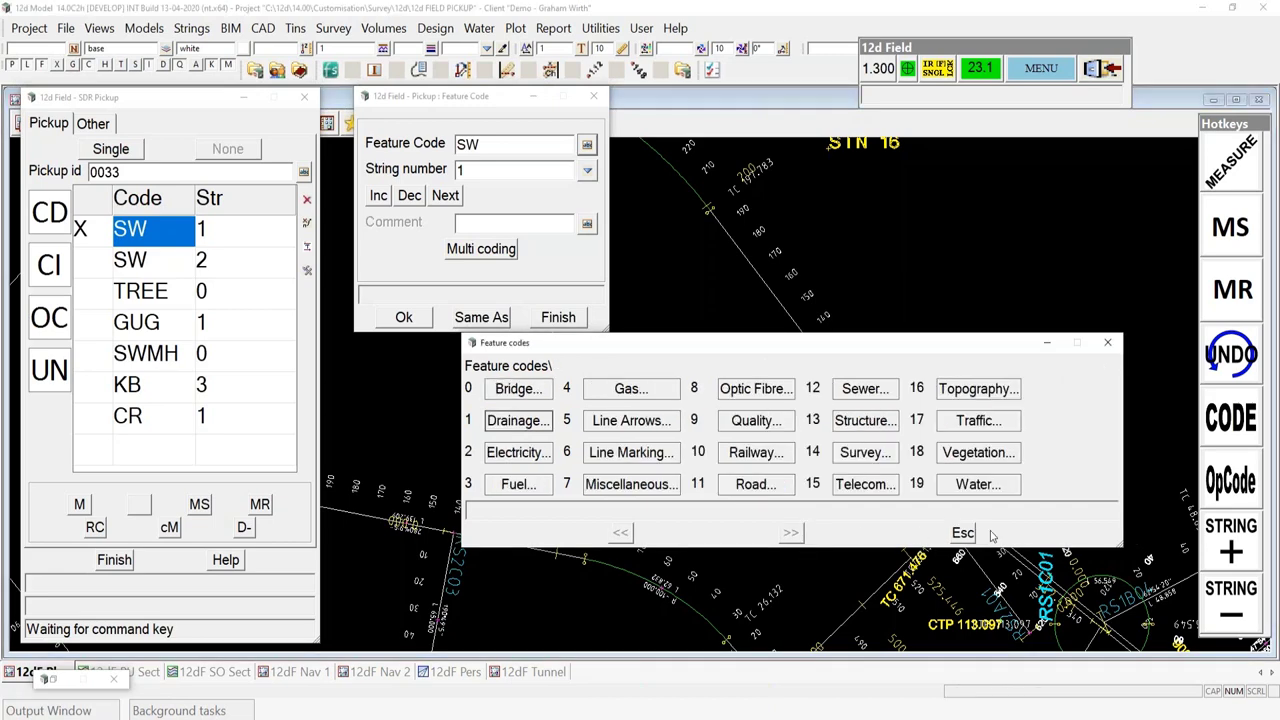
{"action": "key", "text": "Escape"}
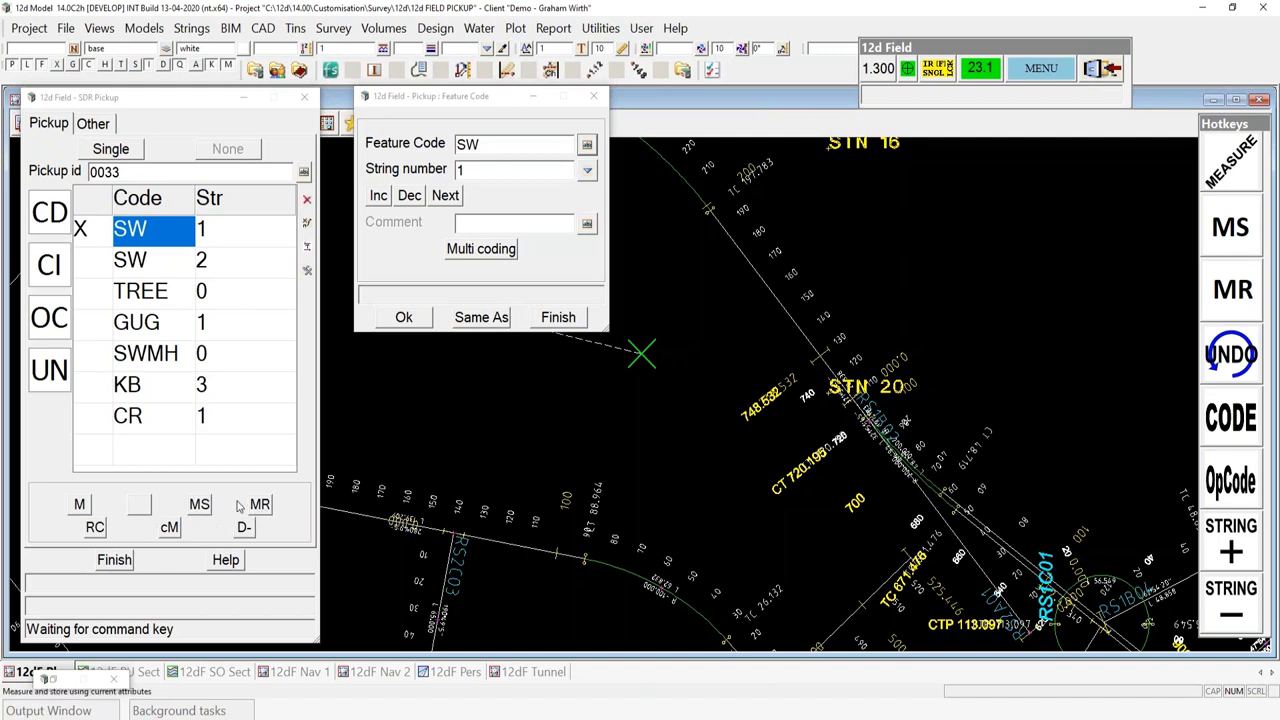
Measure and store a point on SW string 1 with the target heights accepted, and rearrange the dialogs to uncover the Pipe properties
{"action": "left_click", "coordinate": [200, 505]}
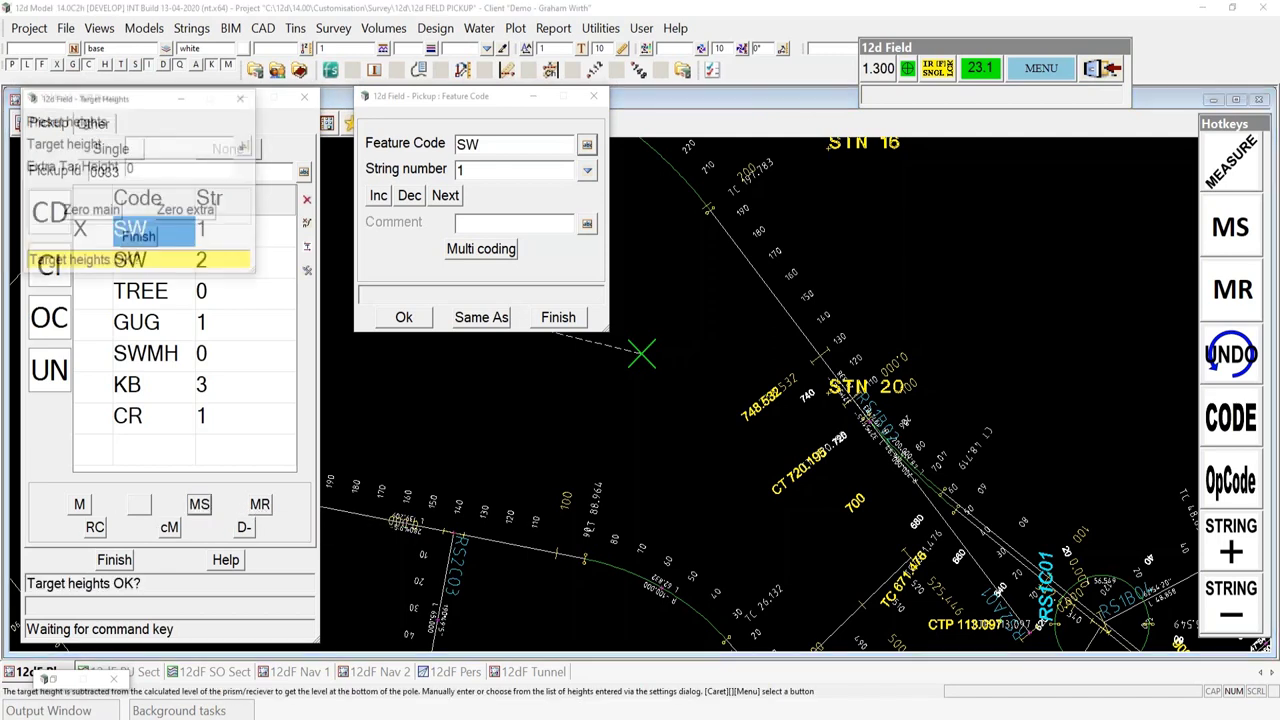
{"action": "key", "text": "Return"}
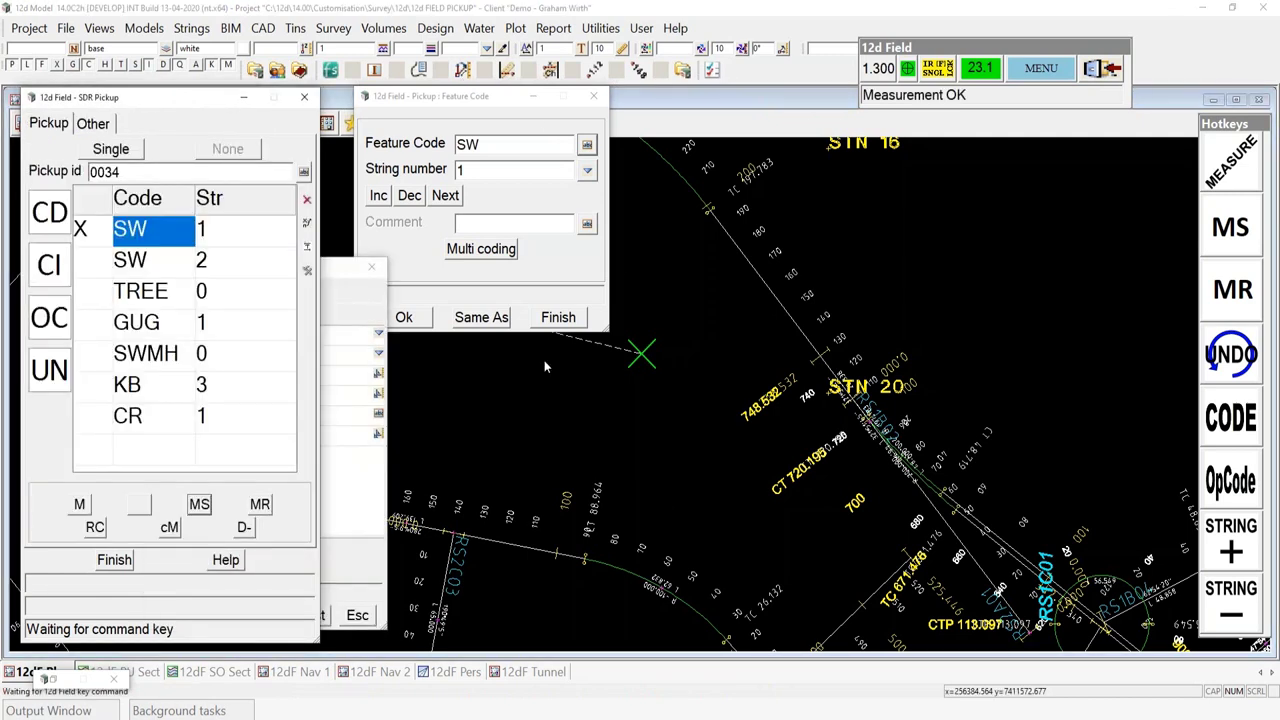
{"action": "left_click", "coordinate": [593, 97]}
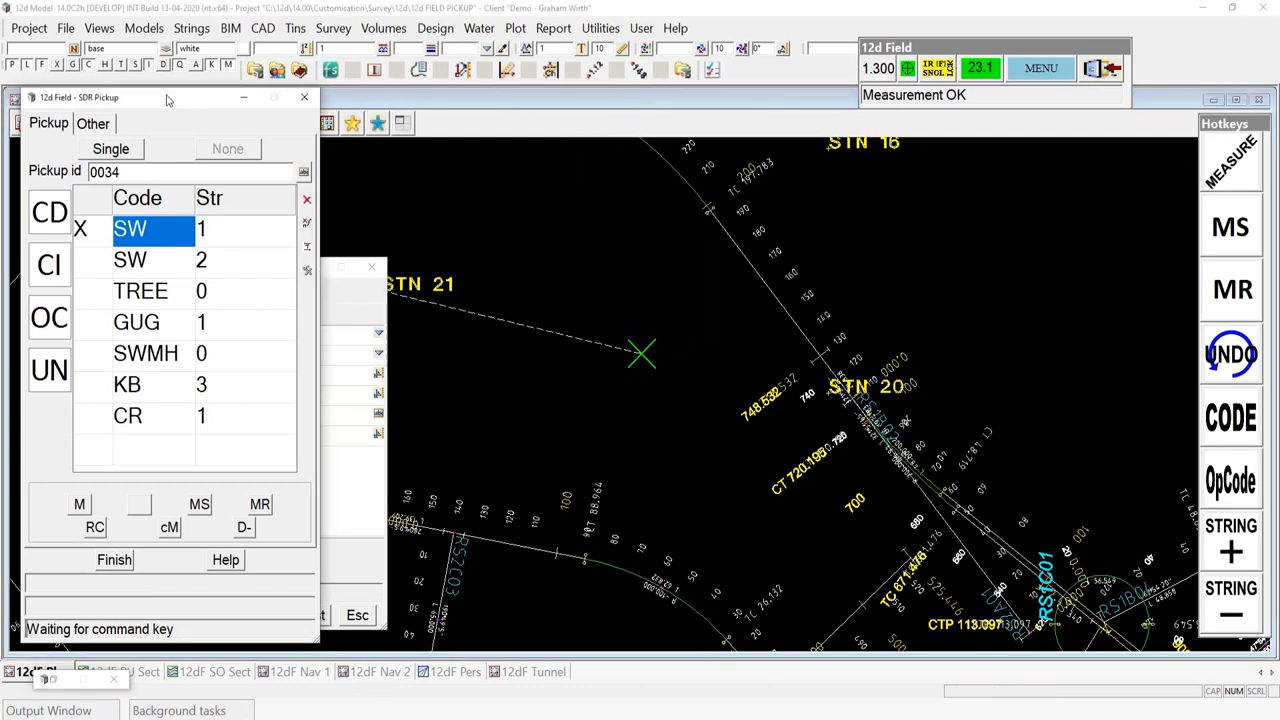
{"action": "left_click_drag", "start_coordinate": [195, 100], "coordinate": [153, 102]}
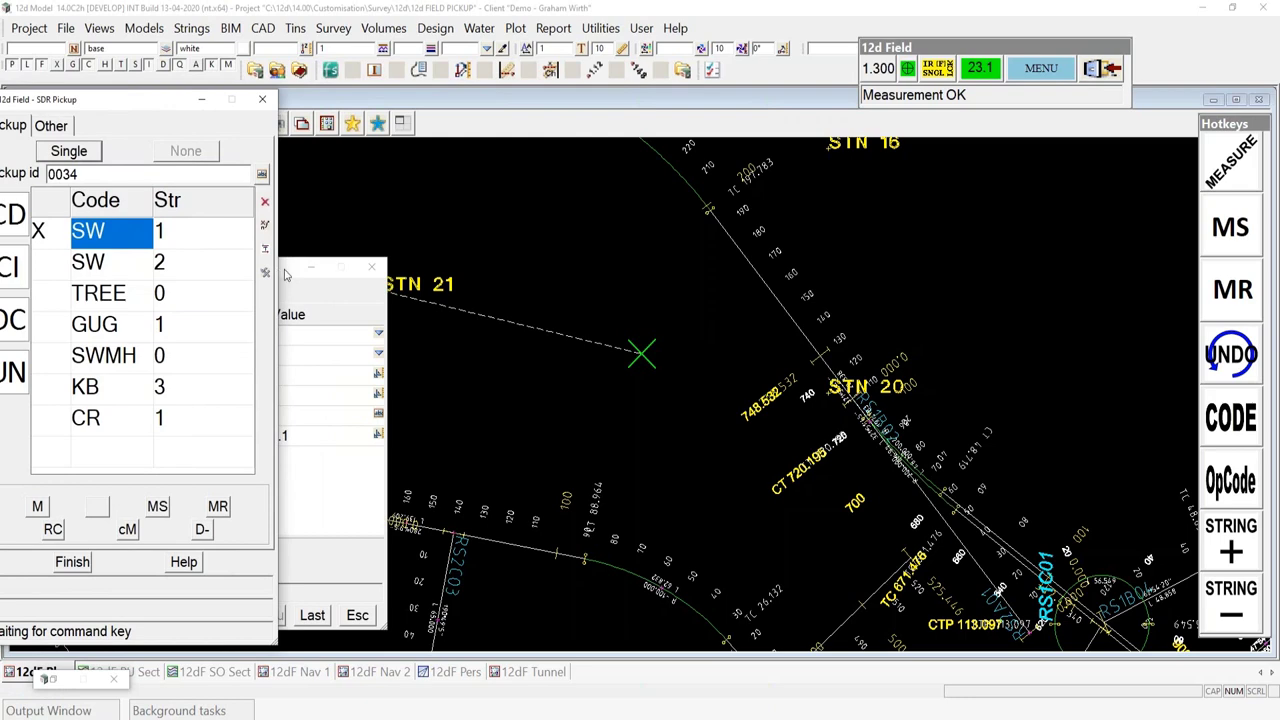
{"action": "left_click_drag", "start_coordinate": [285, 275], "coordinate": [986, 177]}
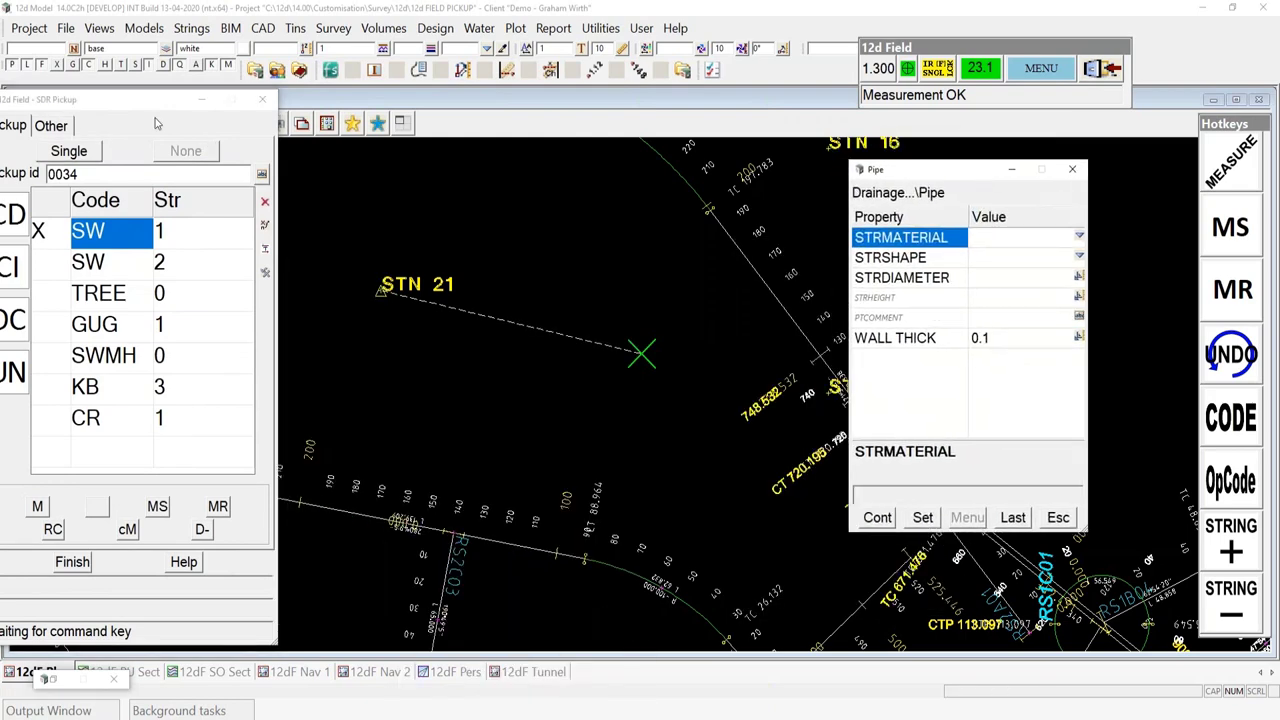
{"action": "left_click_drag", "start_coordinate": [99, 104], "coordinate": [143, 96]}
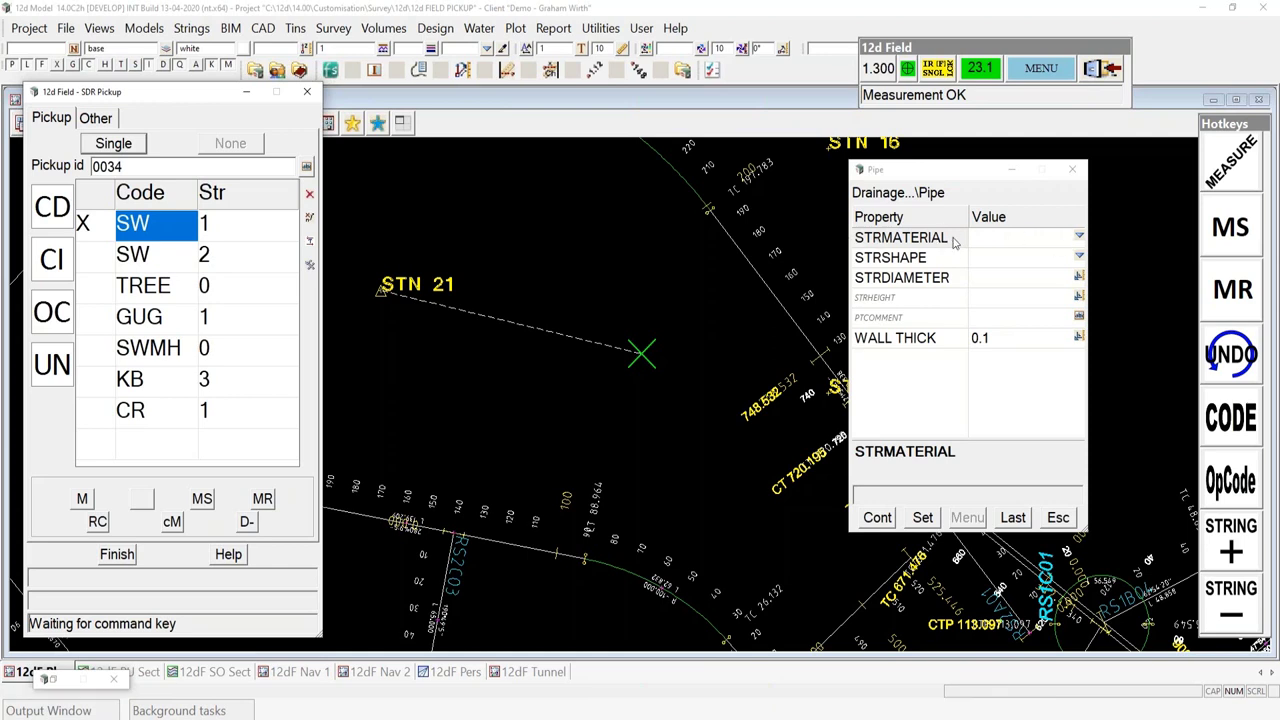
Set the drainage pipe's STRMATERIAL to RCP, STRSHAPE to diameter and STRDIAMETER to 1
{"action": "left_click", "coordinate": [1080, 238]}
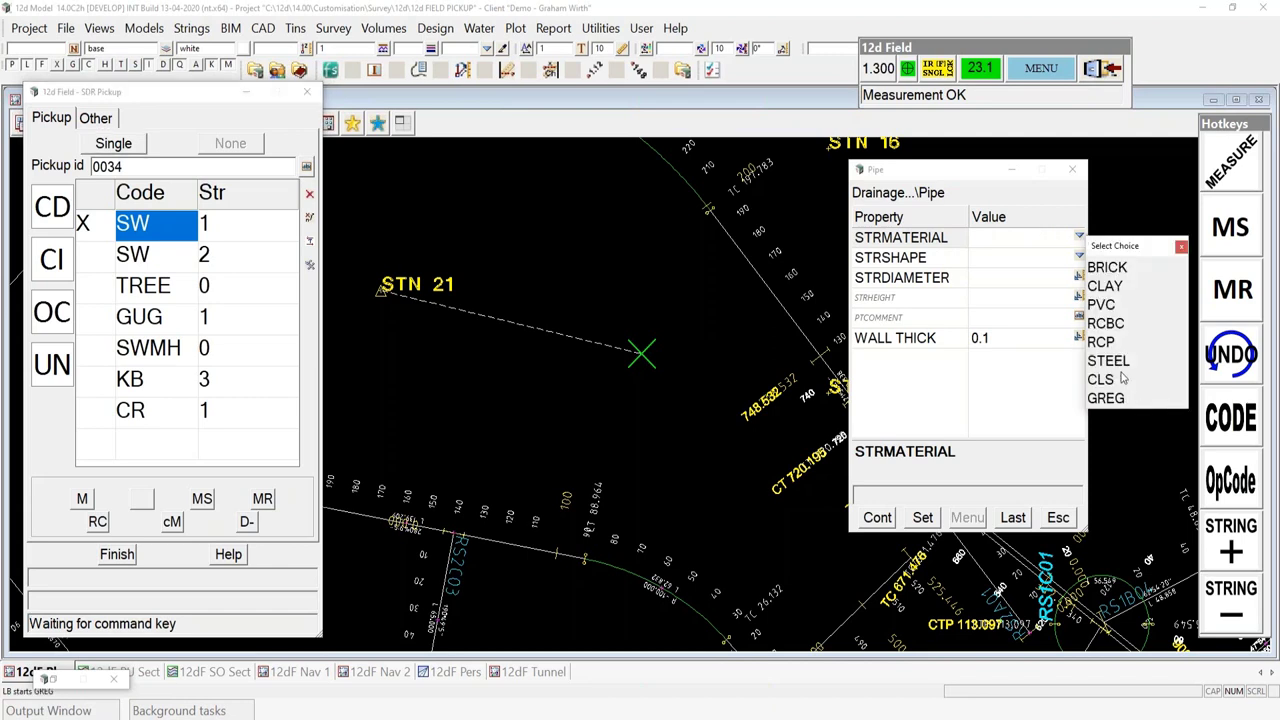
{"action": "left_click", "coordinate": [1108, 342]}
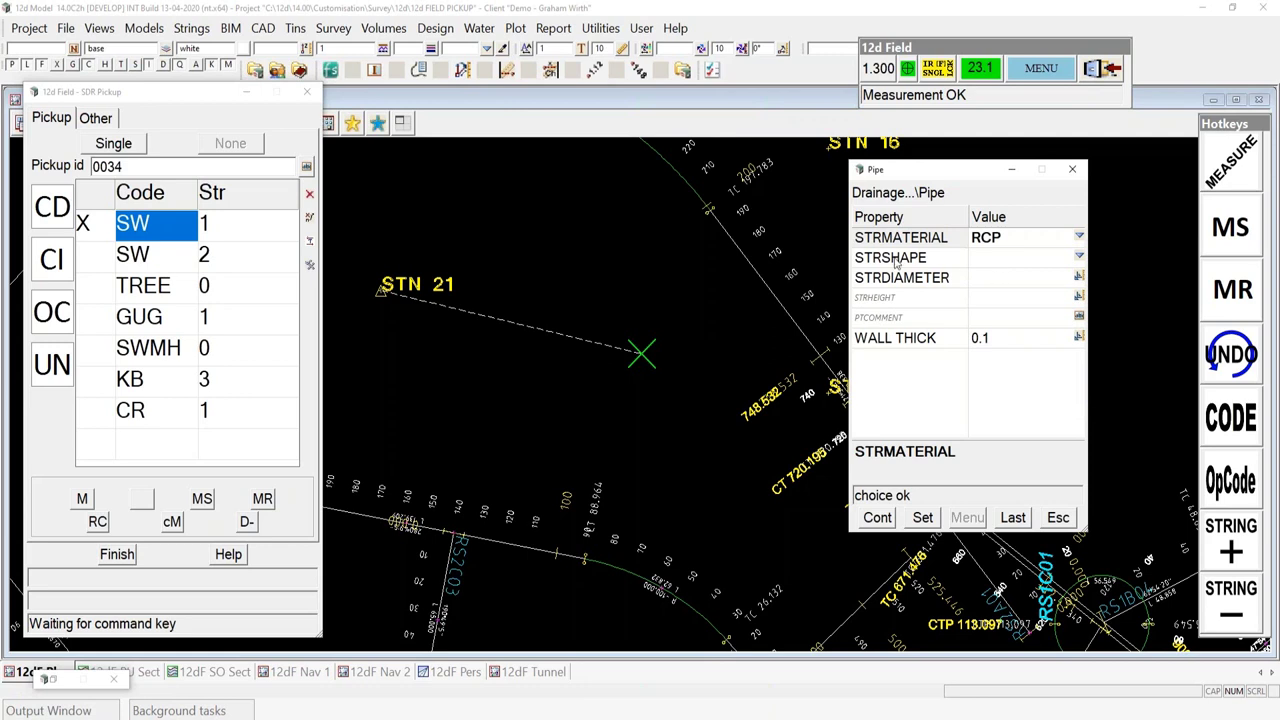
{"action": "left_click", "coordinate": [1079, 257]}
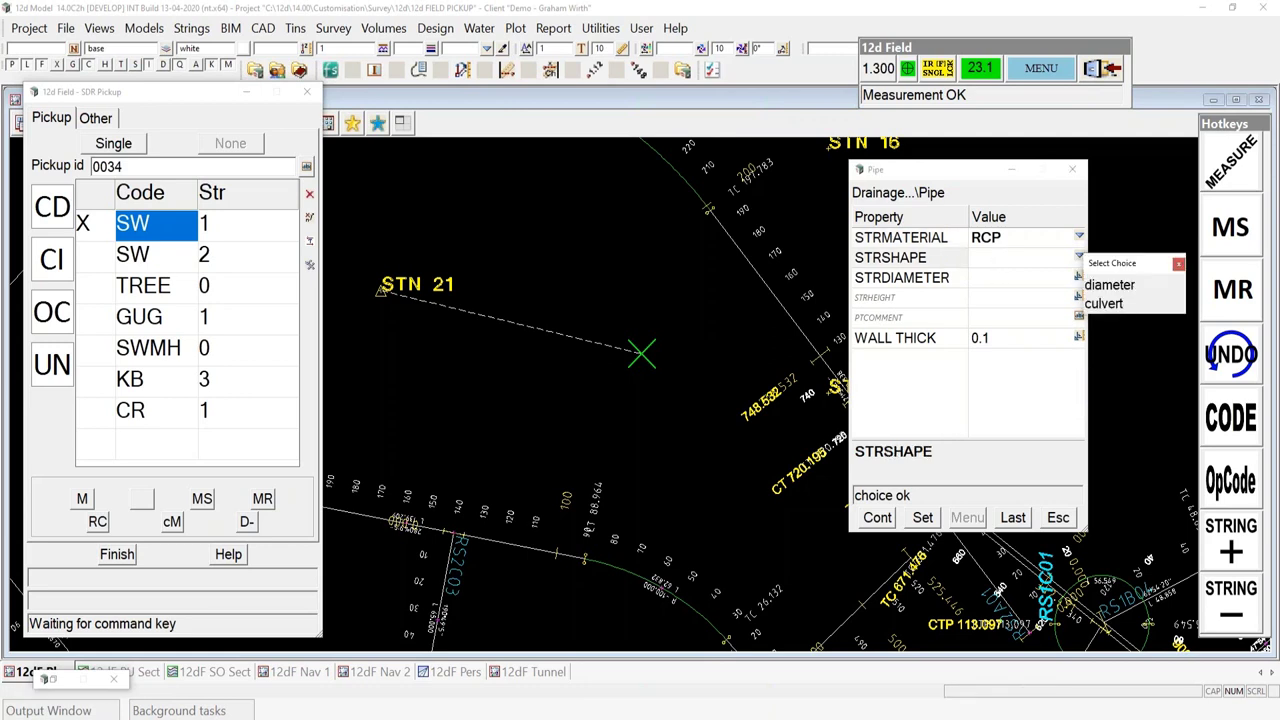
{"action": "mouse_move", "coordinate": [606, 719]}
{"action": "left_click", "coordinate": [1121, 288]}
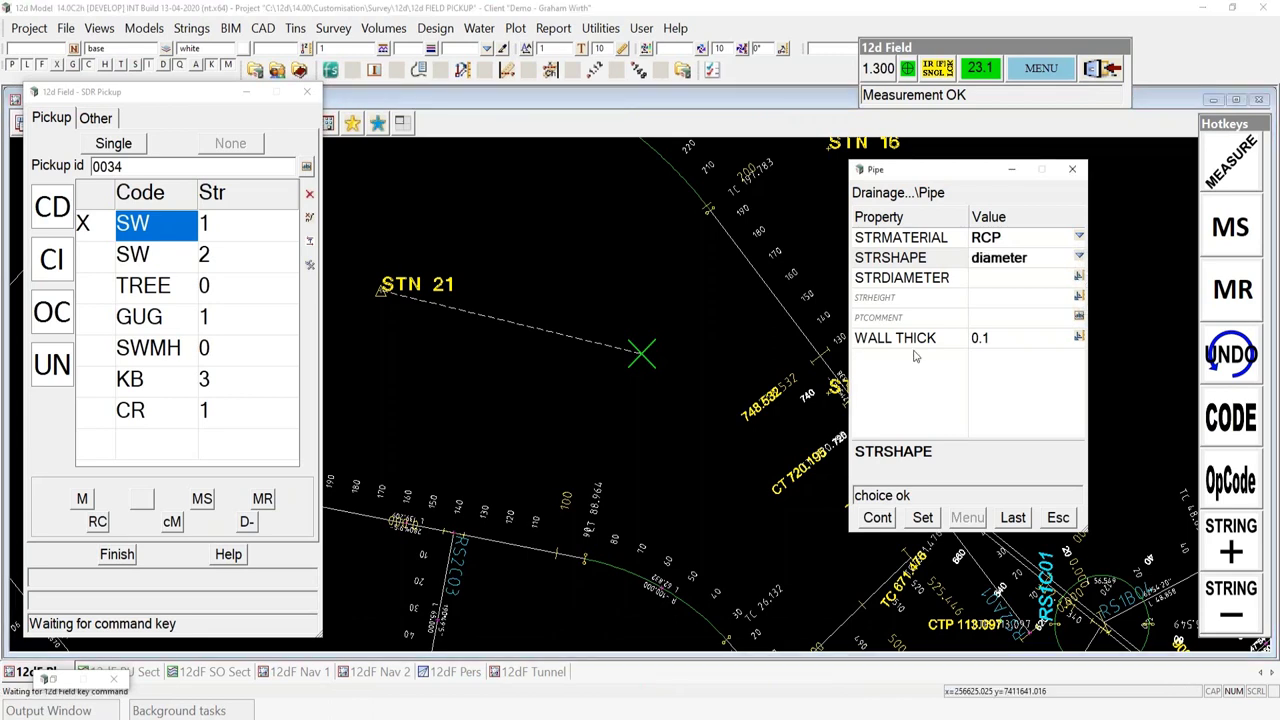
{"action": "left_click", "coordinate": [982, 286]}
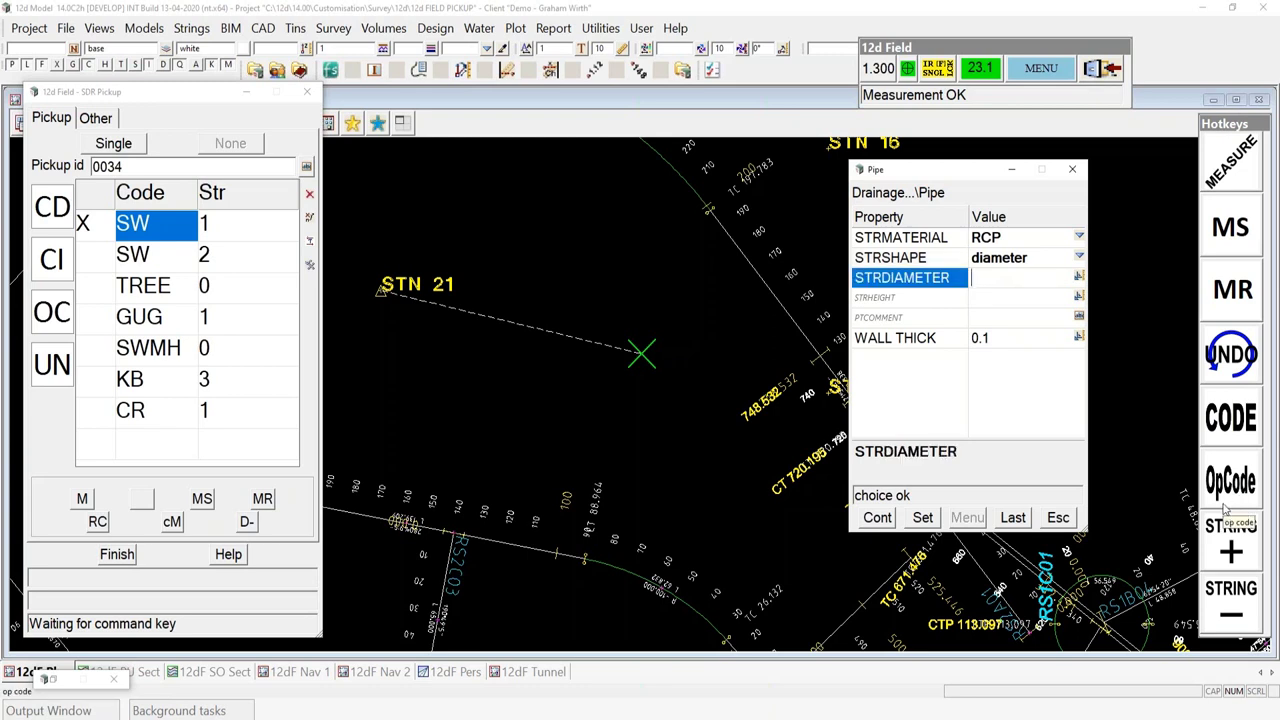
{"action": "type", "text": "1"}
{"action": "key", "text": "Return"}
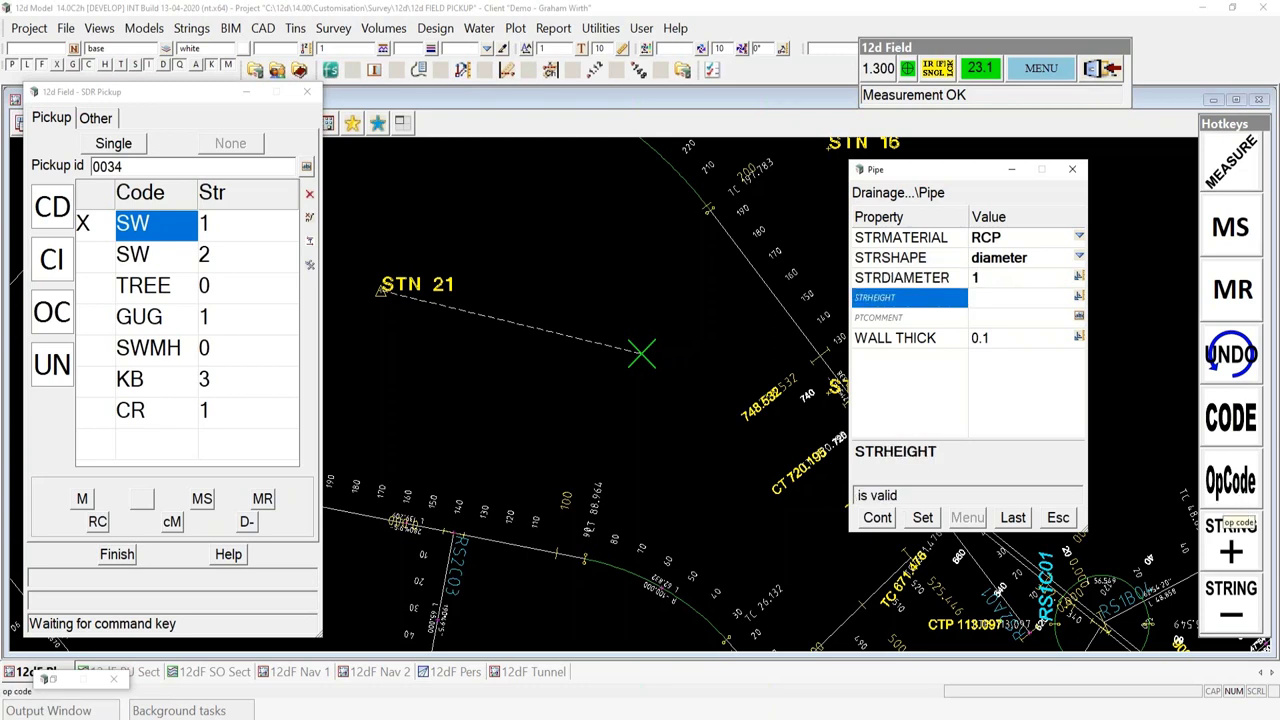
Re-enter the pipe's WALL THICK value and apply the properties to the measured point
{"action": "left_click", "coordinate": [996, 343]}
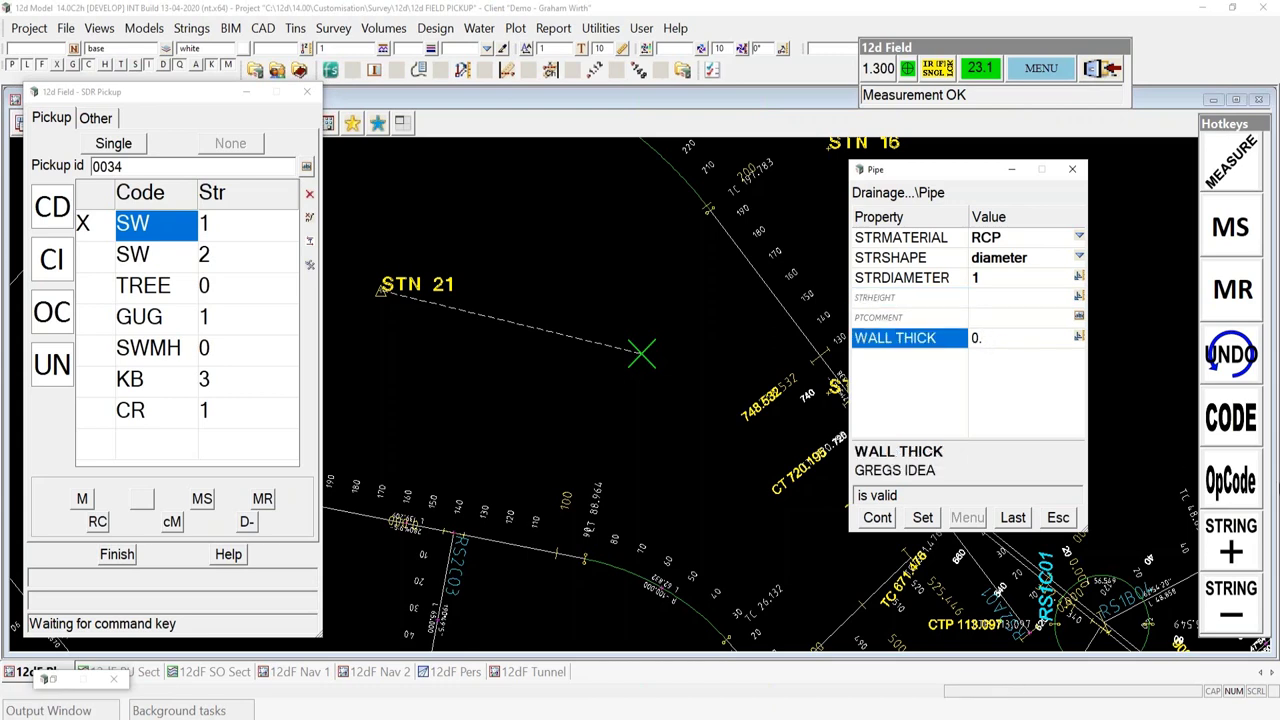
{"action": "key", "text": "BackSpace"}
{"action": "key", "text": "BackSpace"}
{"action": "type", "text": "1"}
{"action": "left_click", "coordinate": [922, 519]}
{"action": "left_click", "coordinate": [877, 517]}
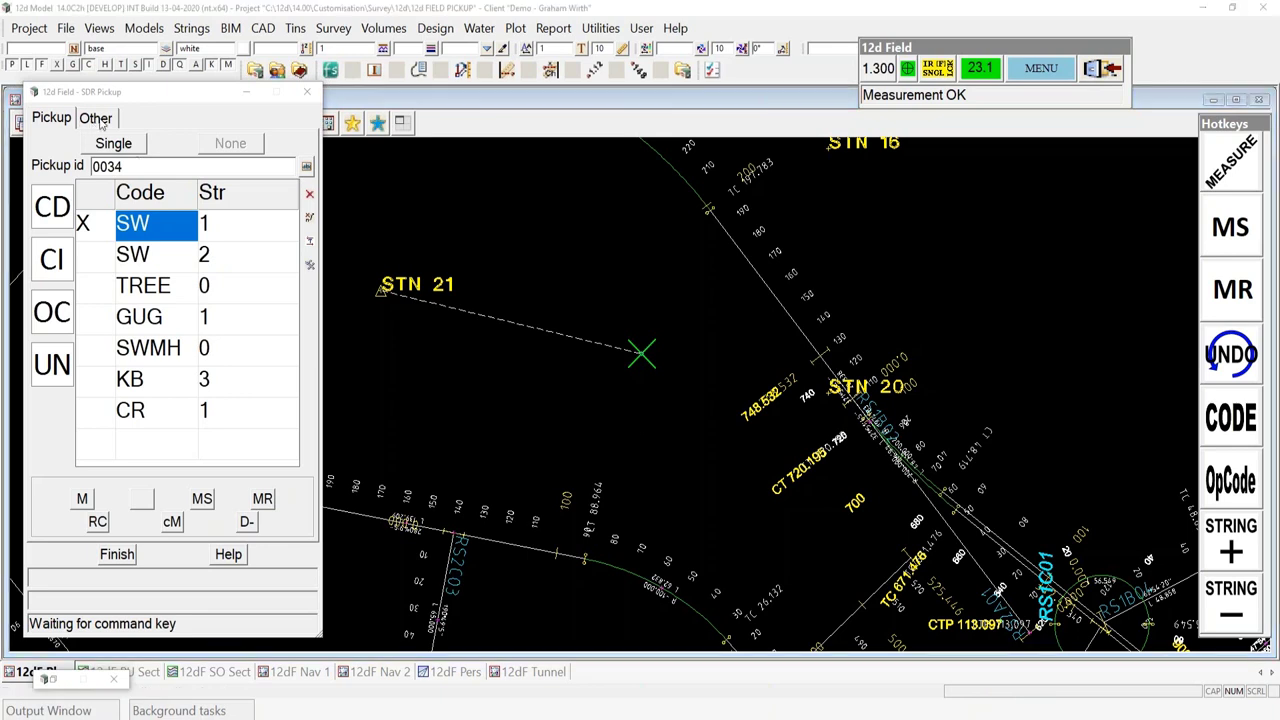
Check the list of available pickup attributes and close it
{"action": "left_click", "coordinate": [97, 119]}
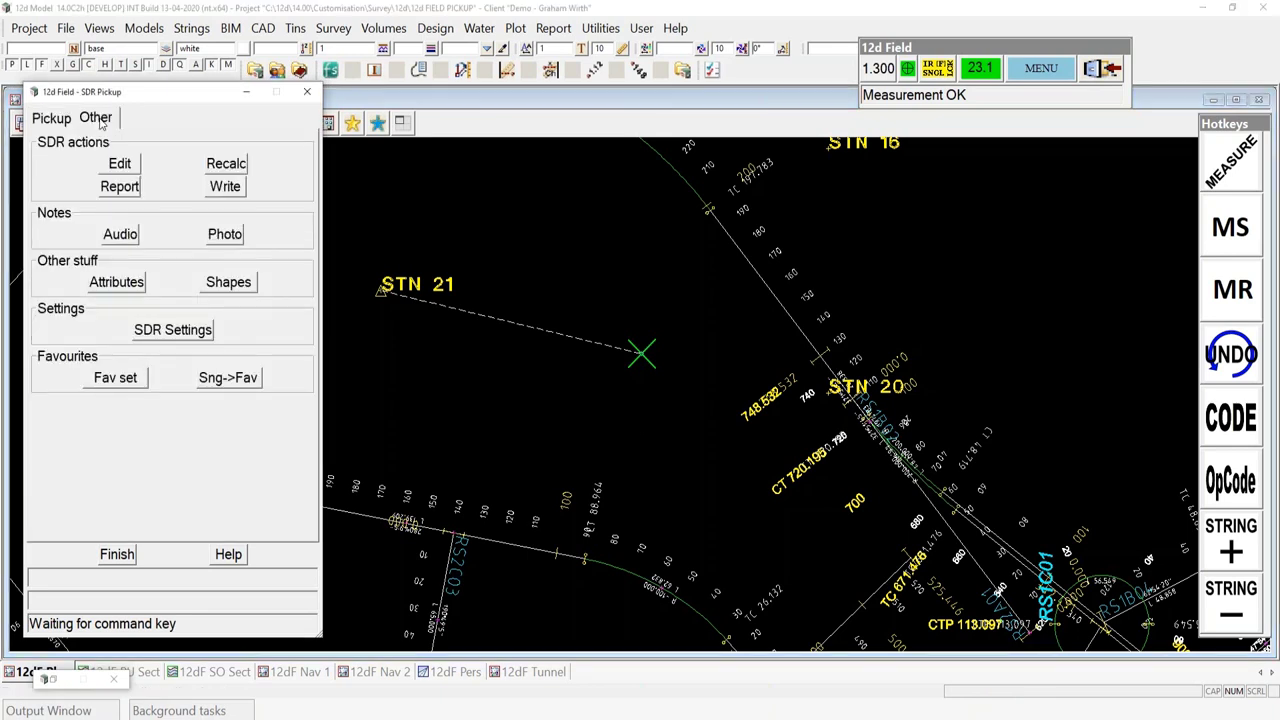
{"action": "left_click", "coordinate": [117, 283]}
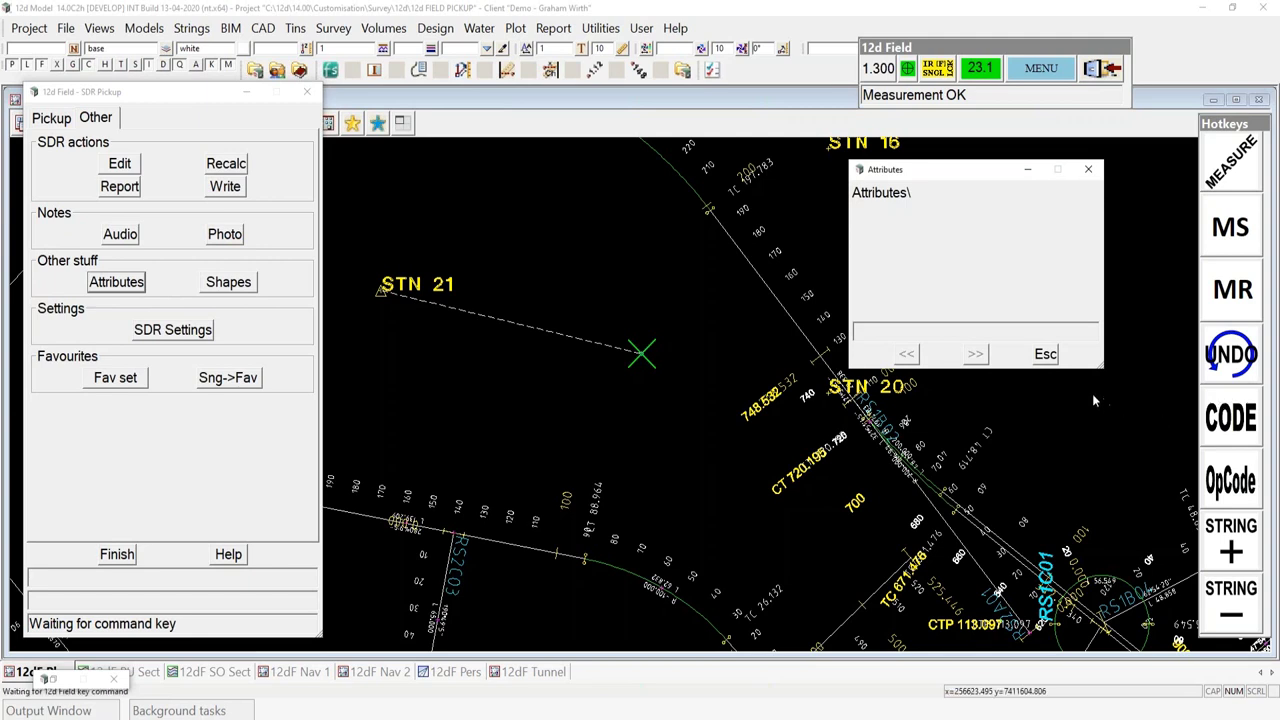
{"action": "left_click", "coordinate": [1045, 354]}
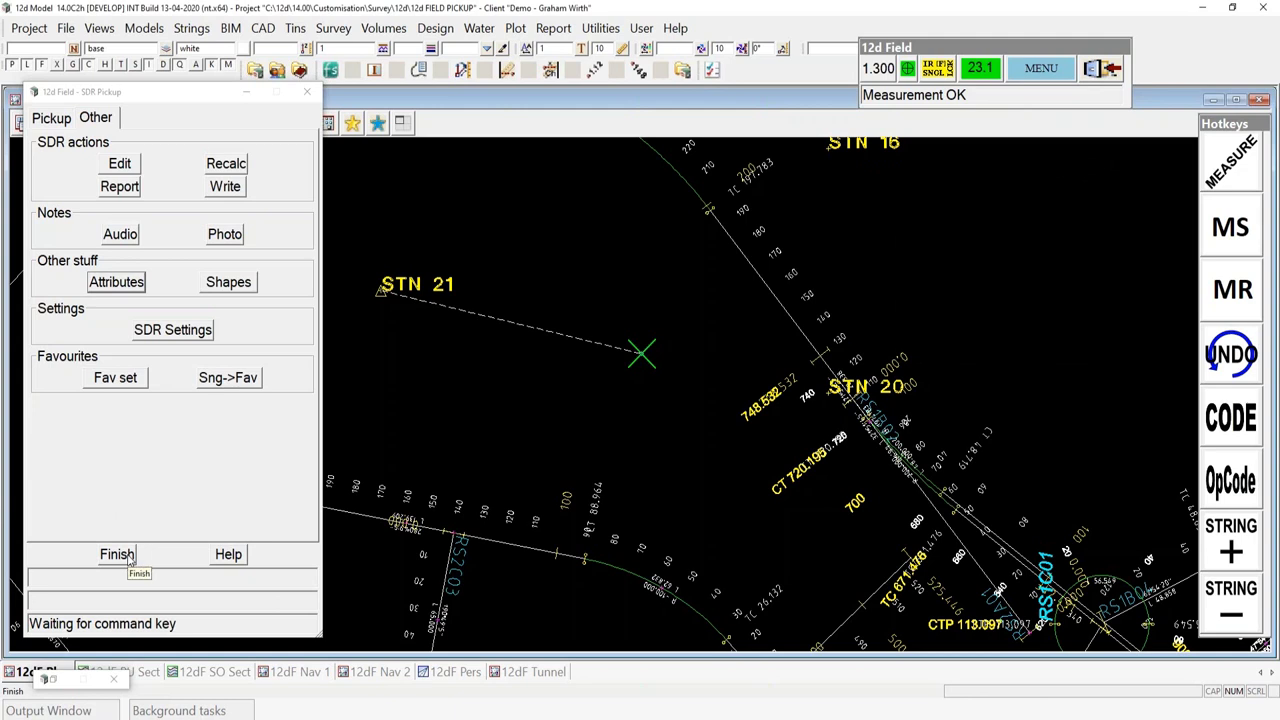
Exit SDR Pickup without saving and restart pickup with the Create action, using the GWDefault2 panel config
{"action": "left_click", "coordinate": [129, 558]}
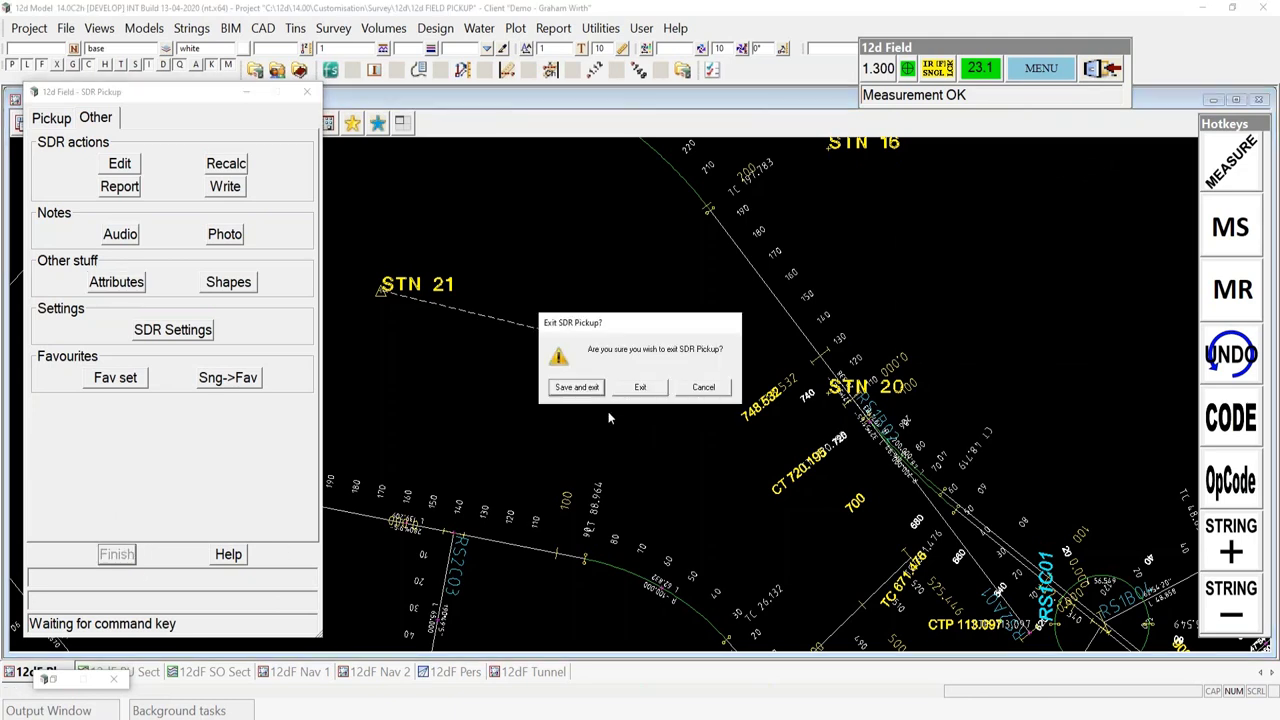
{"action": "left_click", "coordinate": [640, 387]}
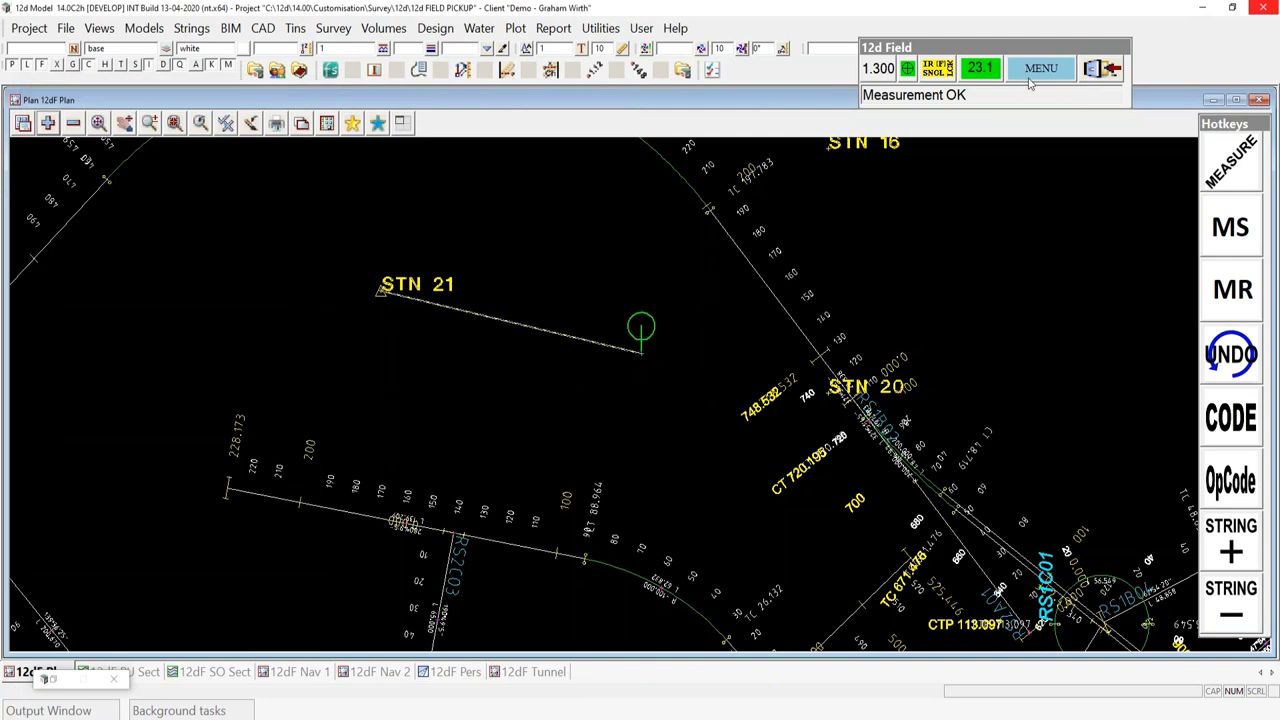
{"action": "left_click", "coordinate": [1033, 76]}
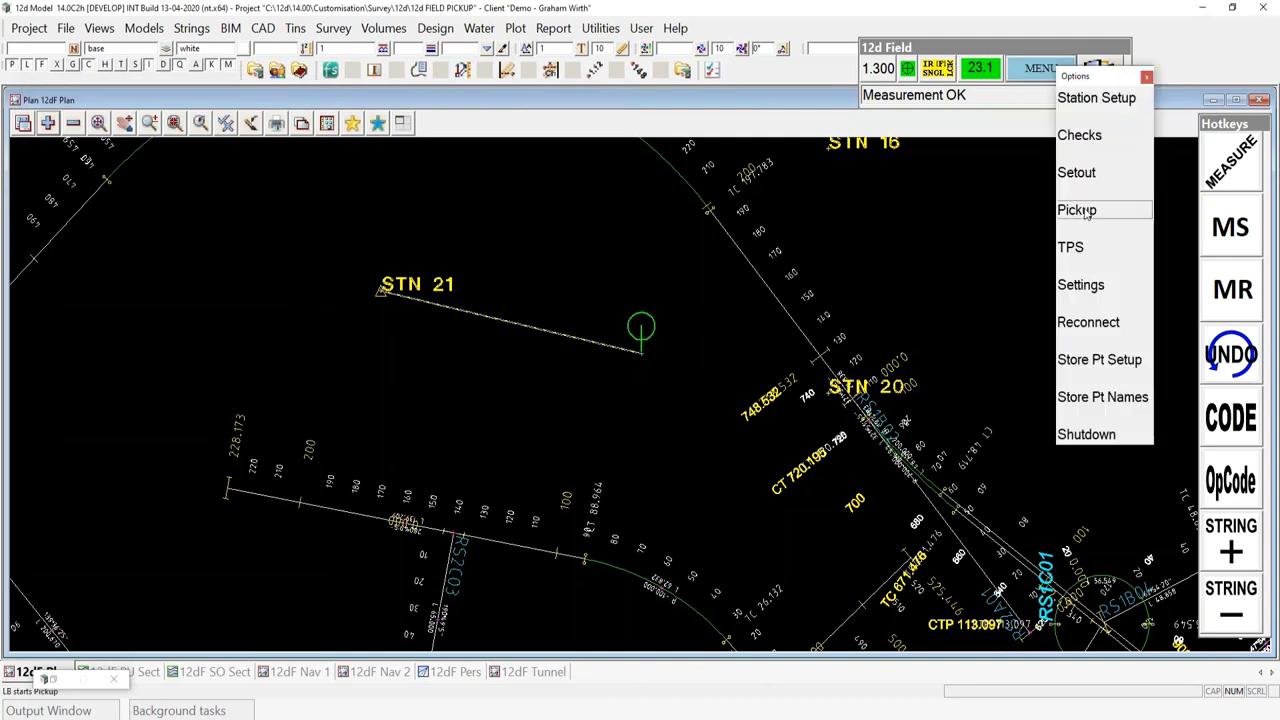
{"action": "left_click", "coordinate": [1086, 211]}
{"action": "left_click", "coordinate": [1130, 238]}
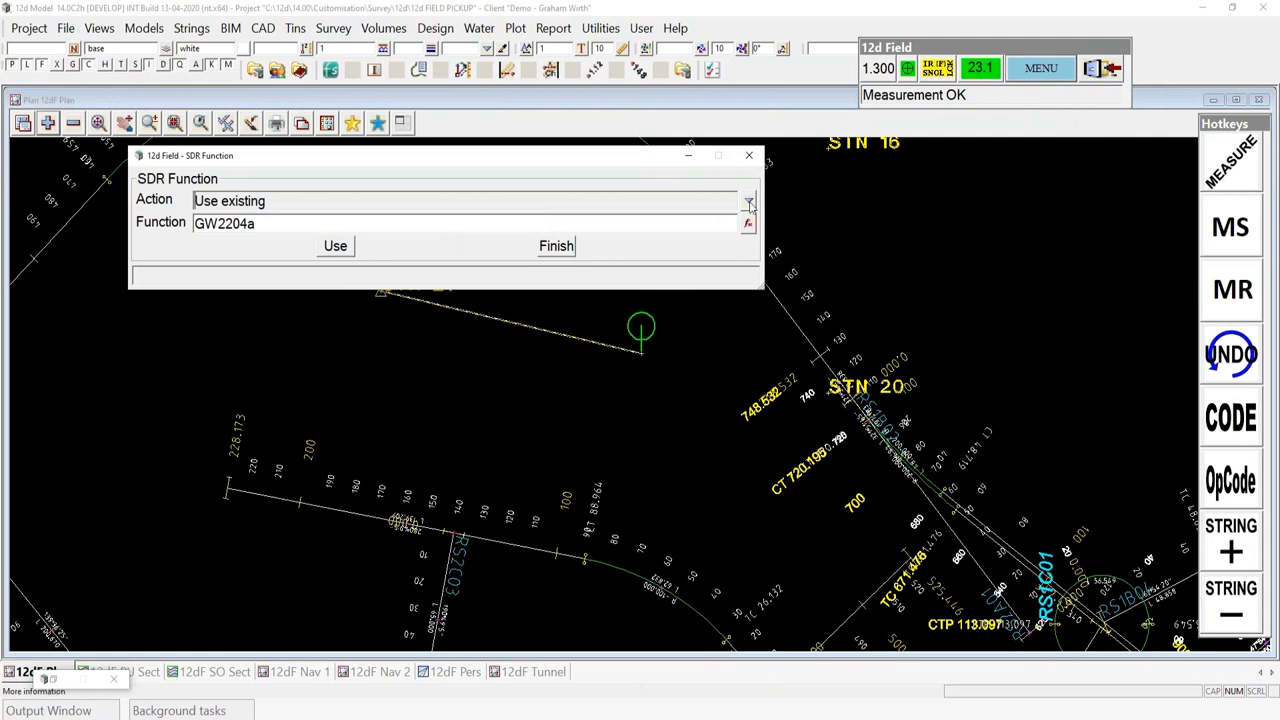
{"action": "left_click", "coordinate": [749, 203]}
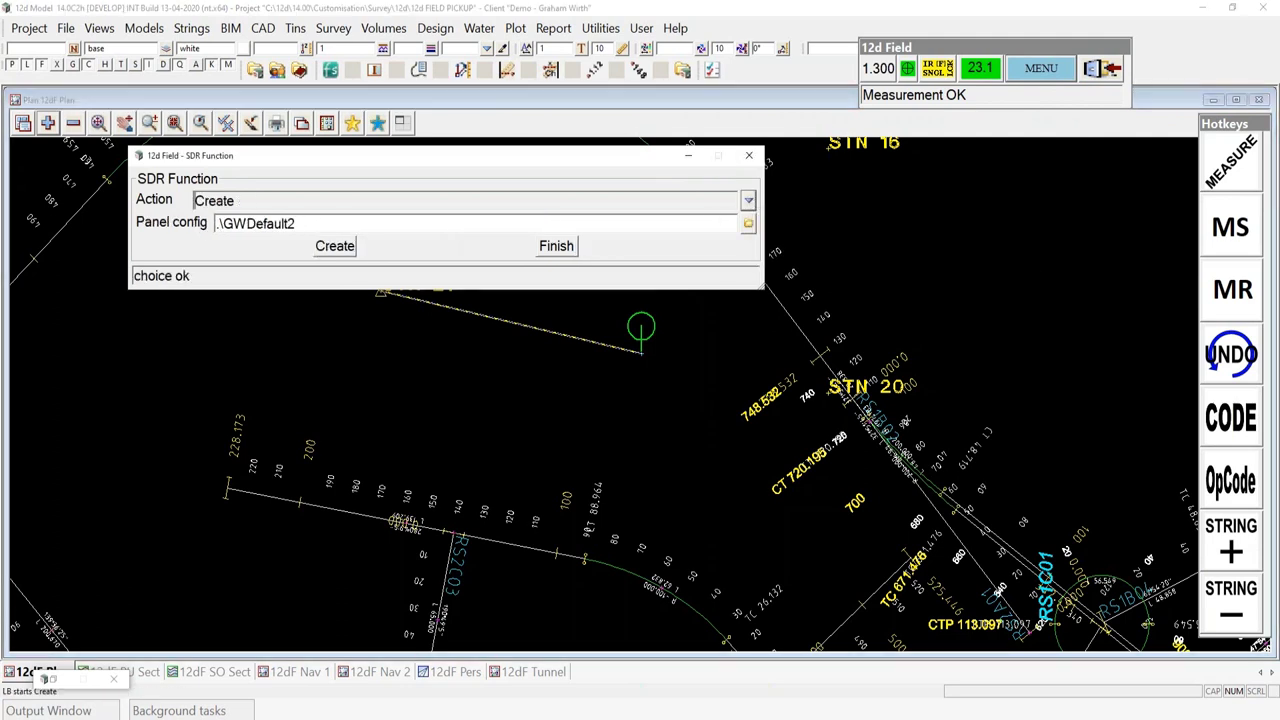
{"action": "left_click", "coordinate": [335, 246]}
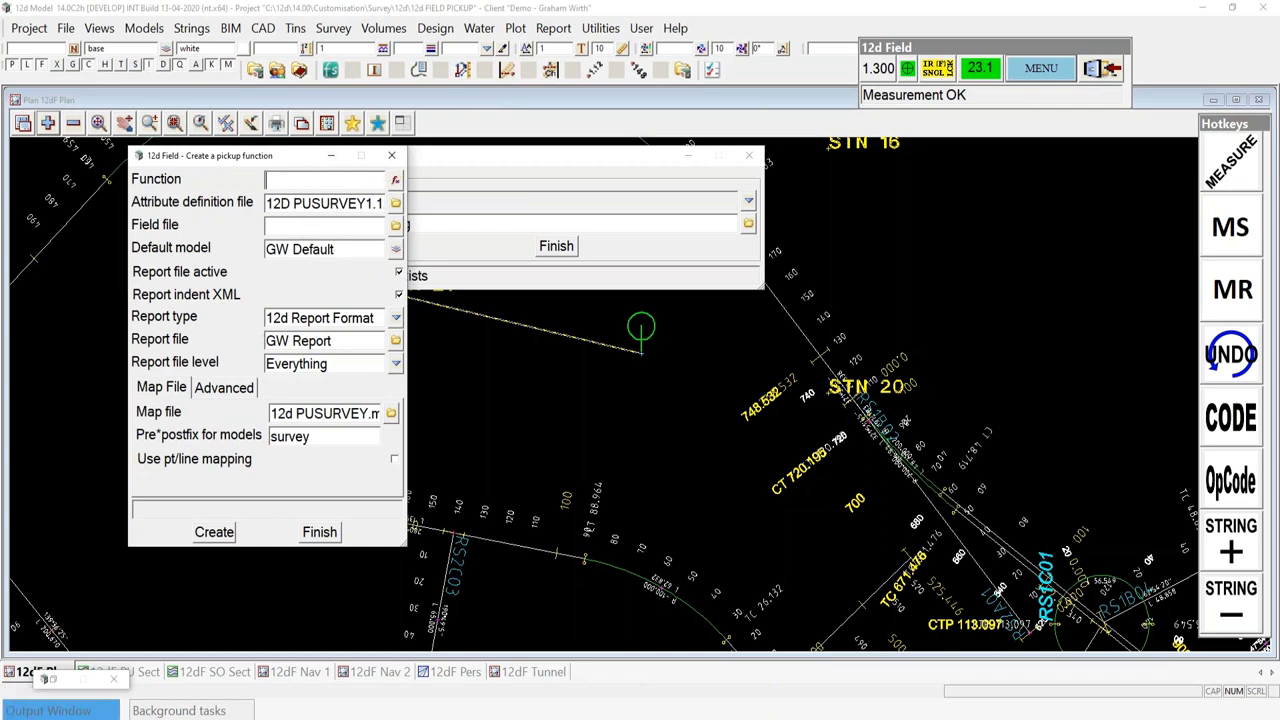
Create the pickup function GW2204b with GW2204c.12dfield as its field file
{"action": "type", "text": "GW2204"}
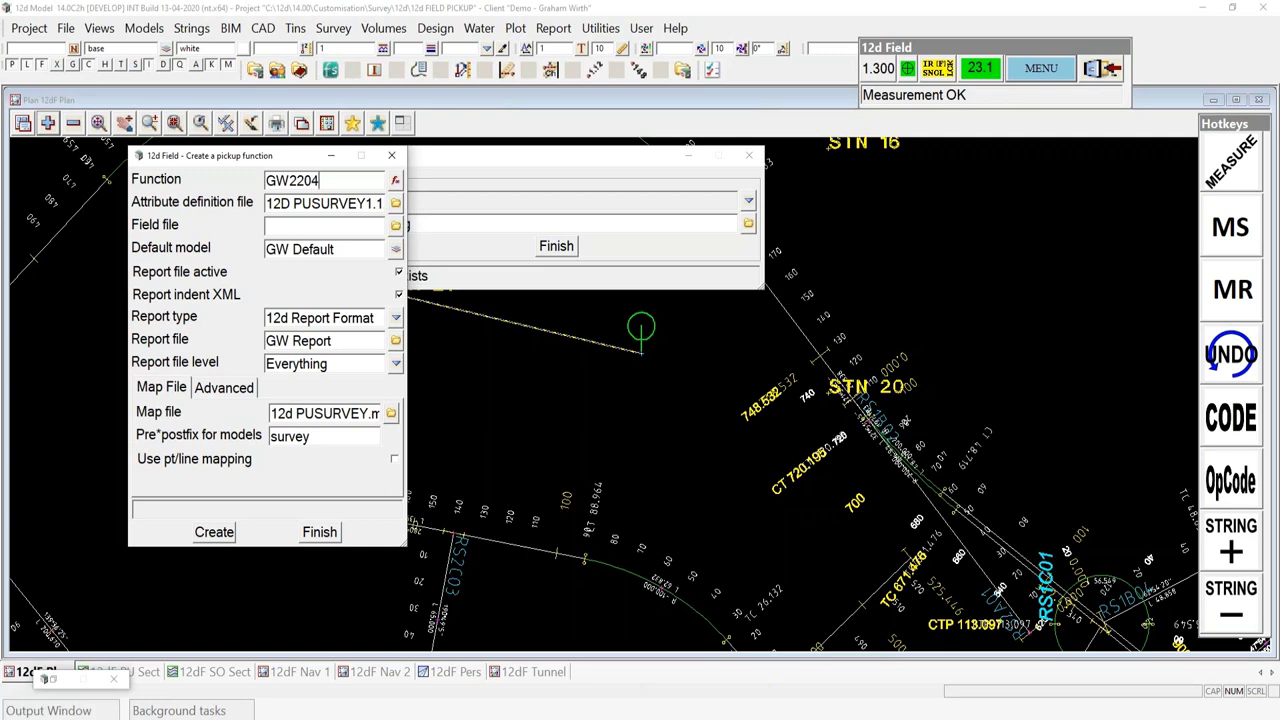
{"action": "type", "text": "b"}
{"action": "key", "text": "Tab"}
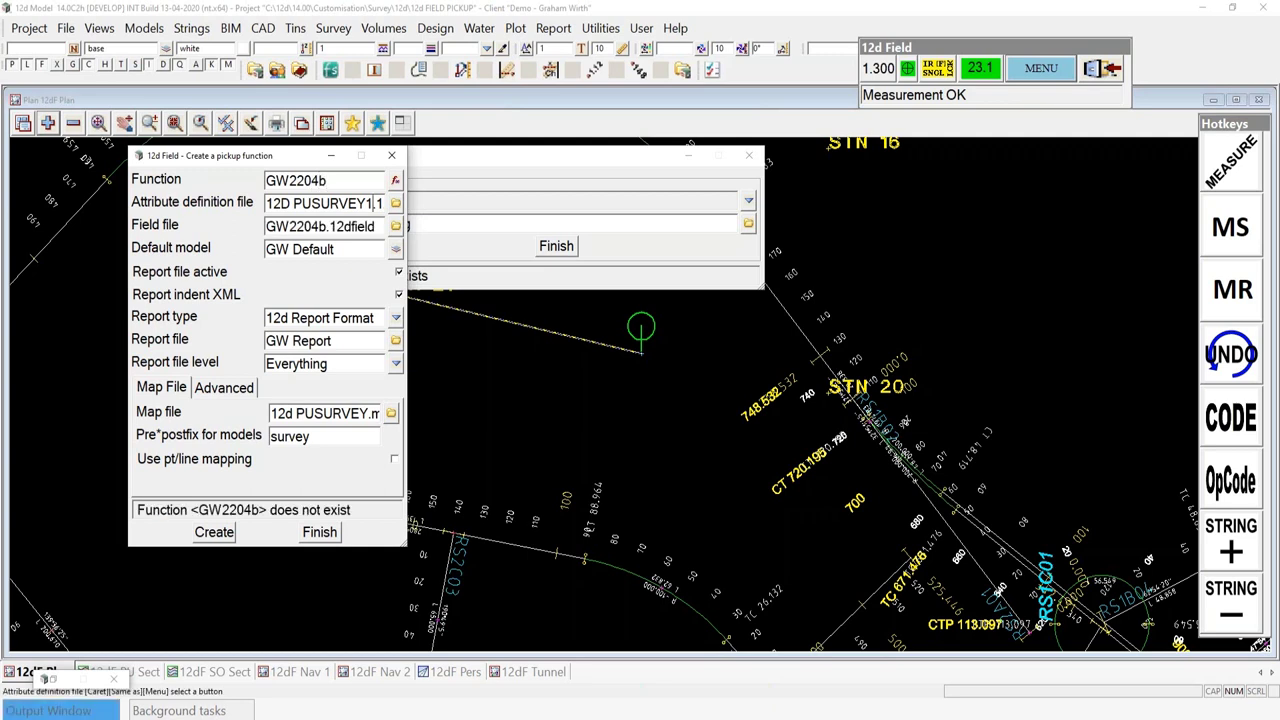
{"action": "key", "text": "Return"}
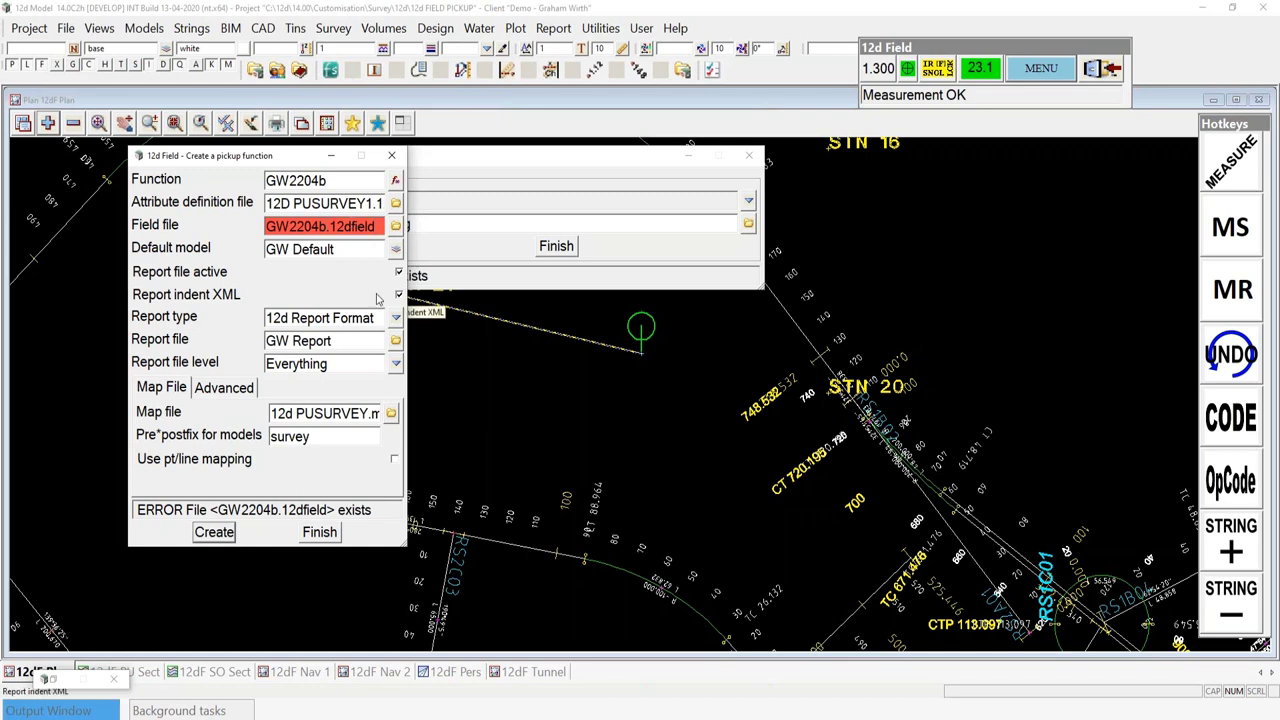
{"action": "key", "text": "BackSpace"}
{"action": "type", "text": "c"}
{"action": "left_click", "coordinate": [208, 531]}
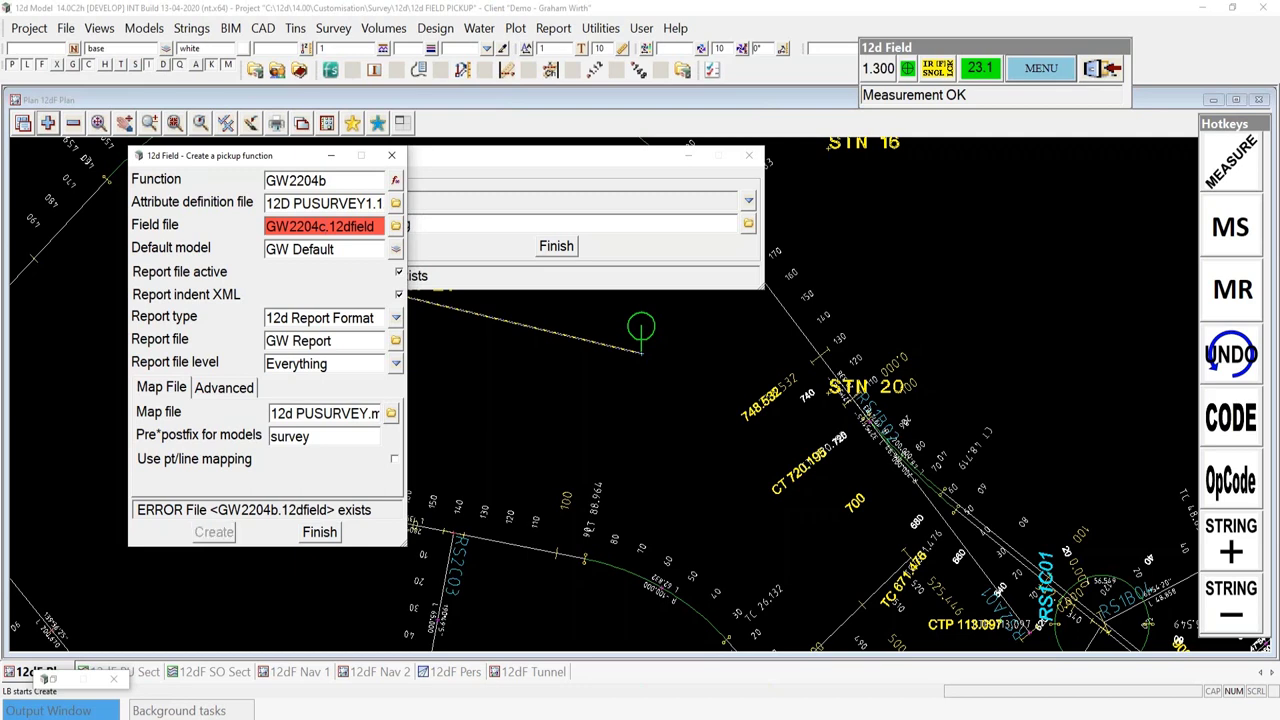
{"action": "left_click", "coordinate": [319, 532]}
{"action": "left_click", "coordinate": [414, 246]}
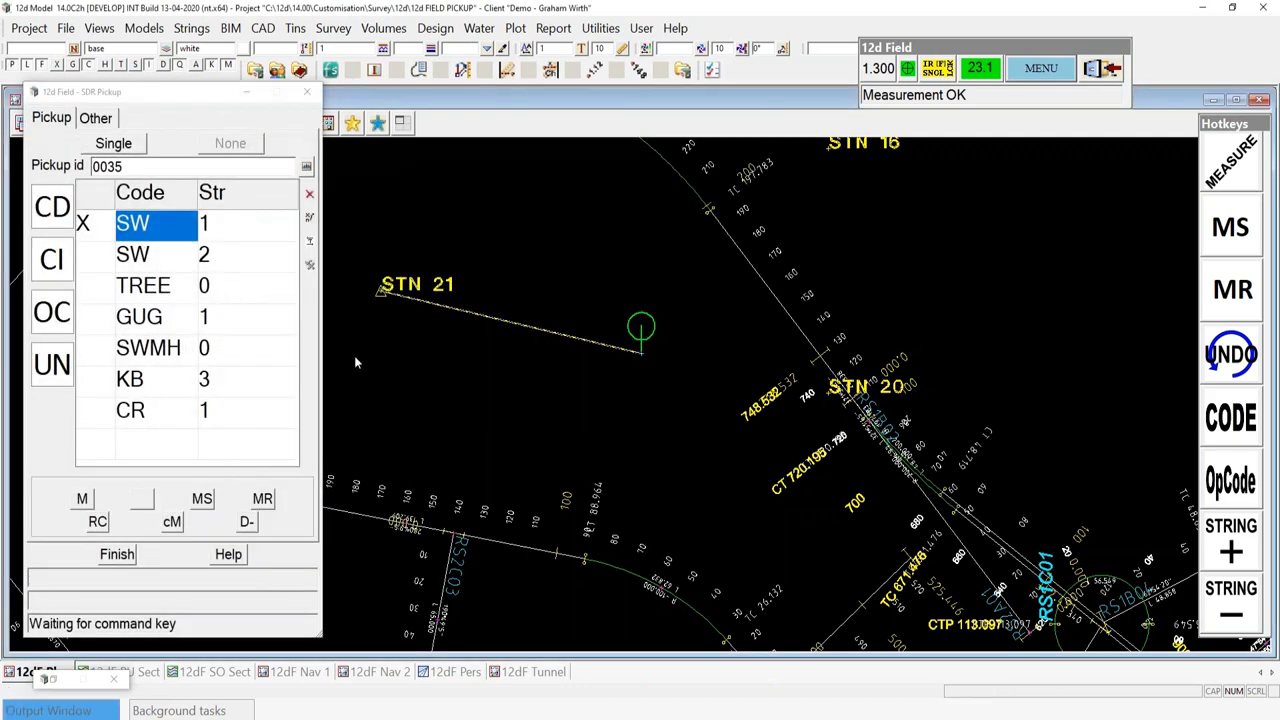
Measure and store a point on SW string 1 with the target heights accepted, giving its pipe STRMATERIAL RCP and STRSHAPE diameter
{"action": "left_click", "coordinate": [202, 500]}
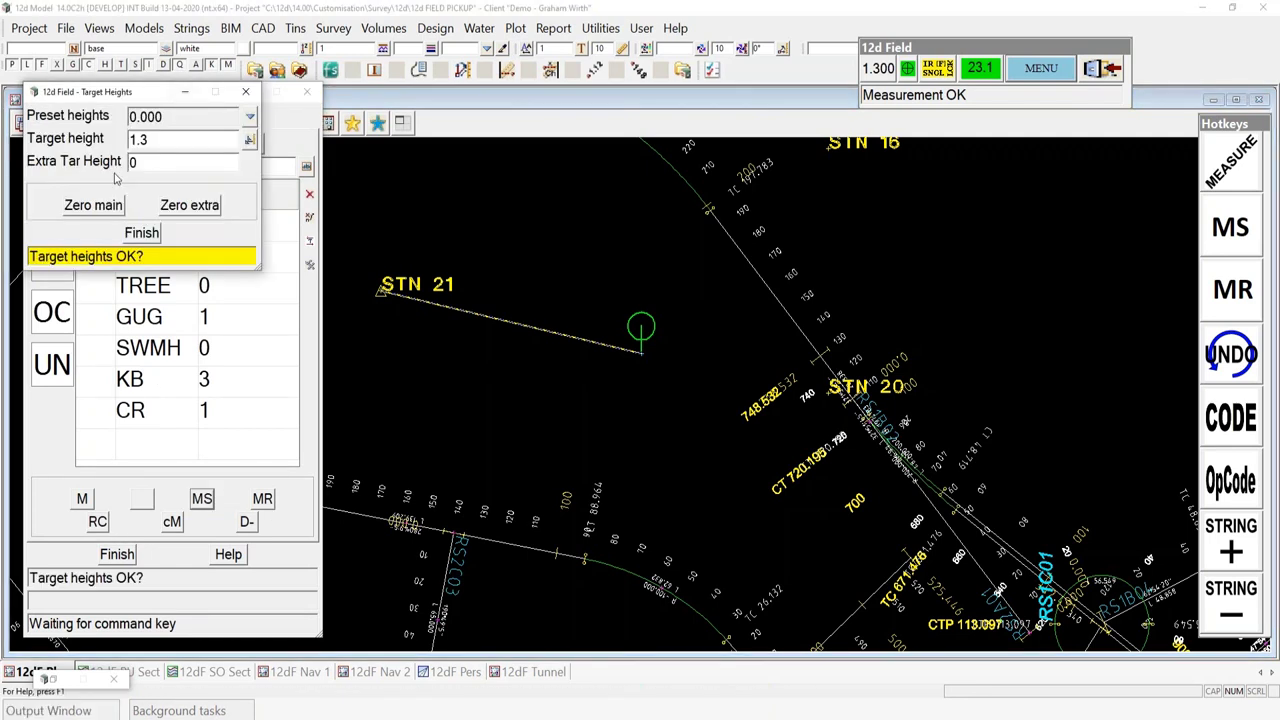
{"action": "left_click", "coordinate": [152, 238]}
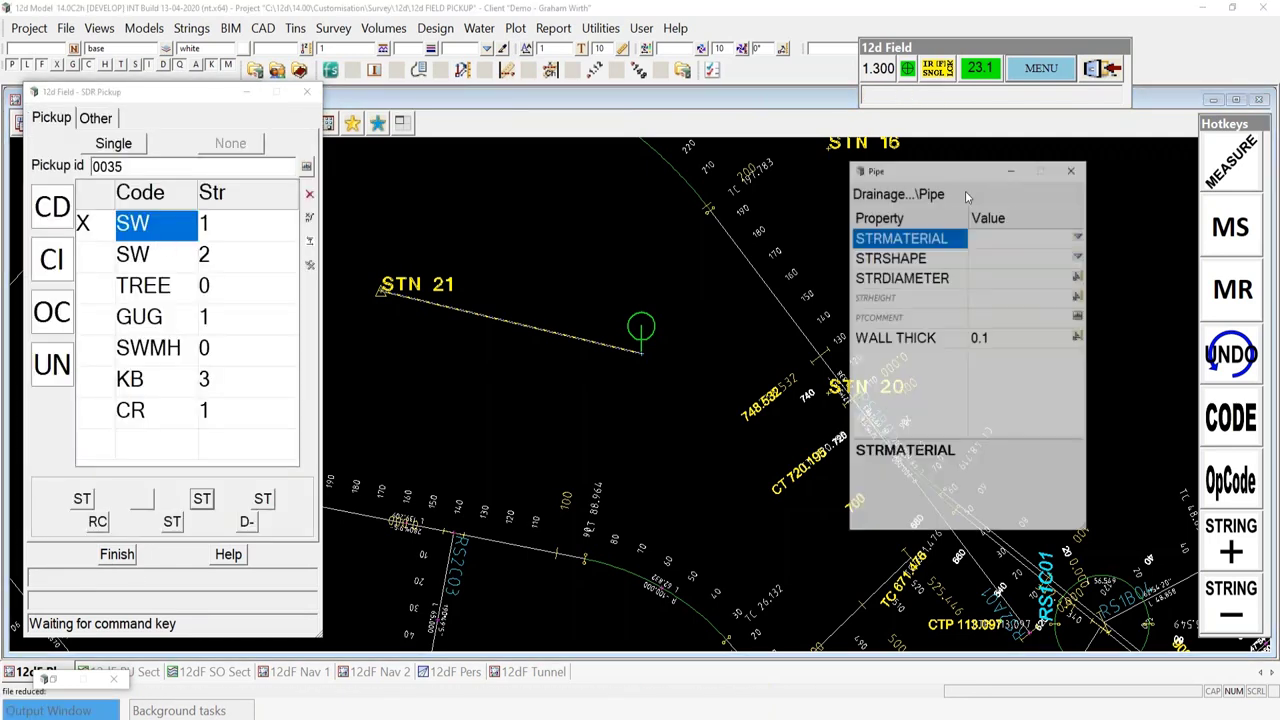
{"action": "left_click", "coordinate": [1080, 238]}
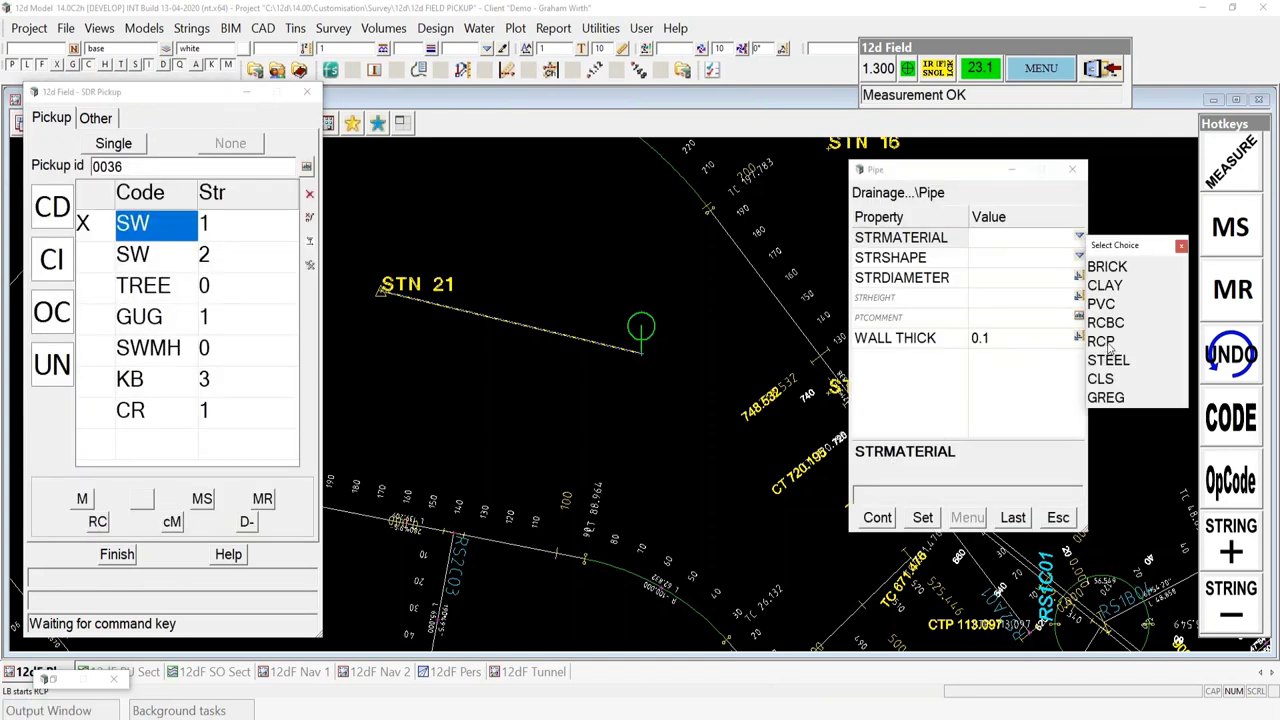
{"action": "left_click", "coordinate": [1080, 238]}
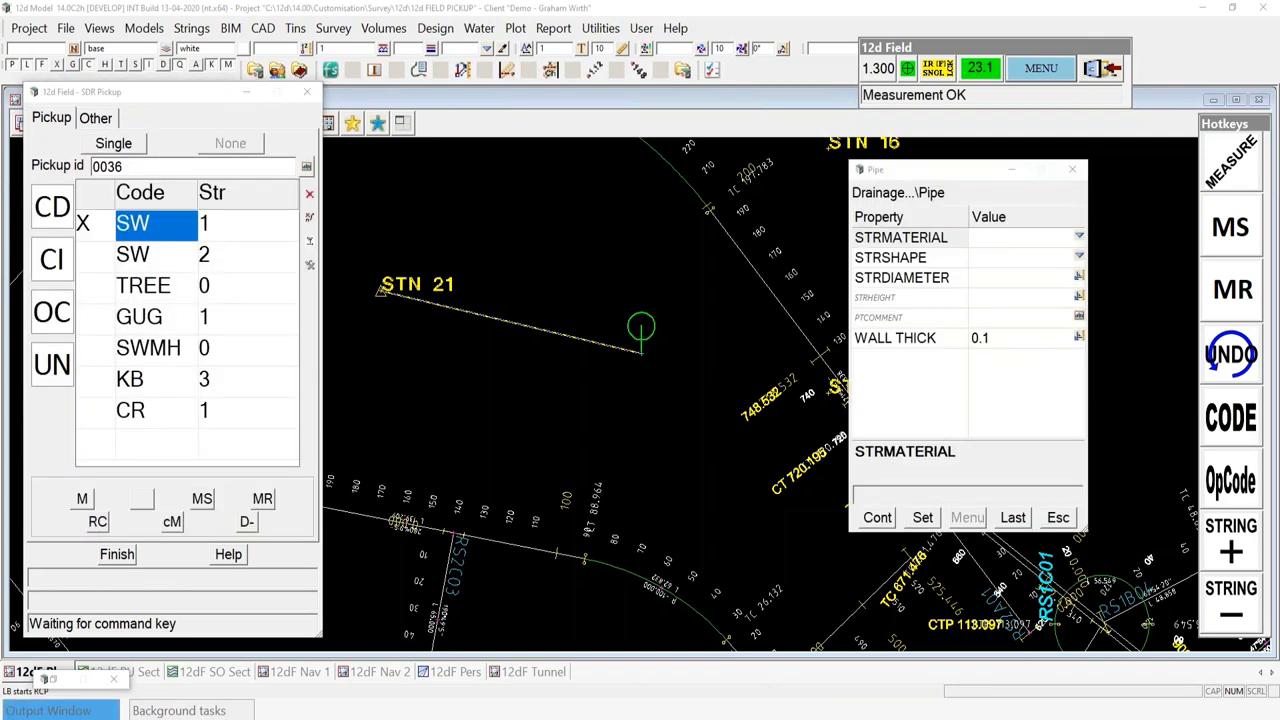
{"action": "left_click", "coordinate": [1079, 257]}
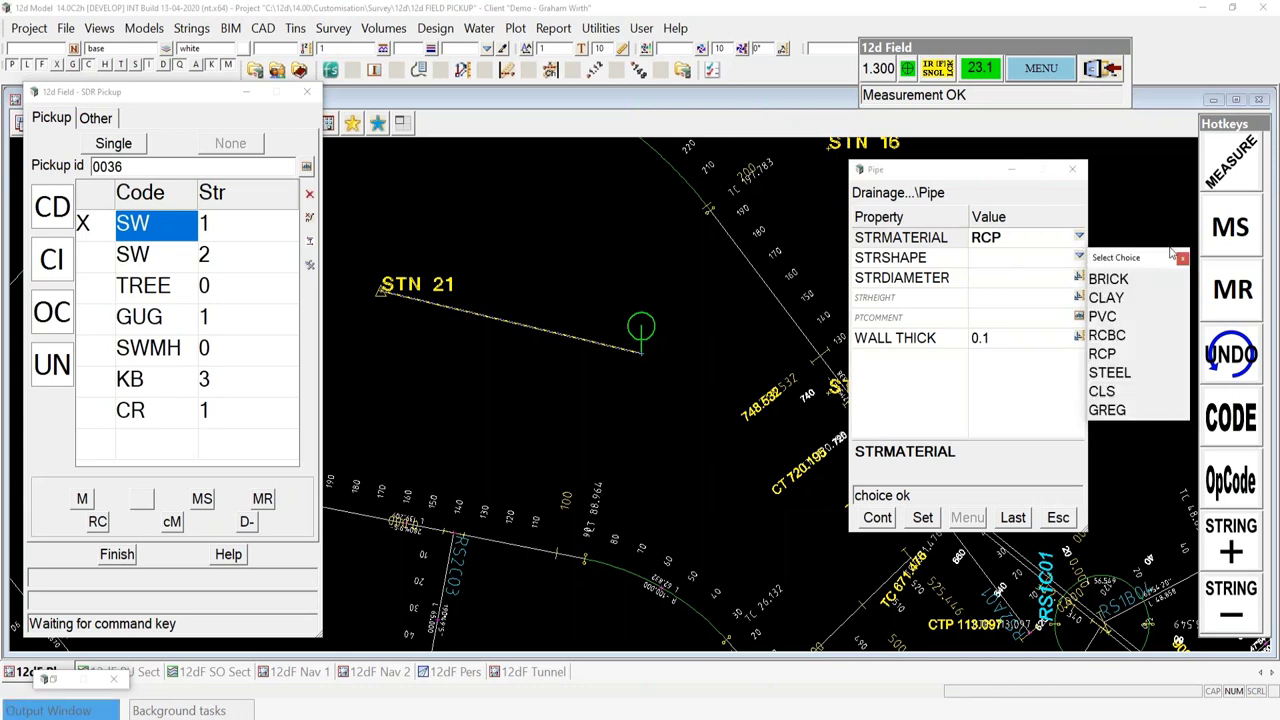
{"action": "left_click", "coordinate": [1078, 258]}
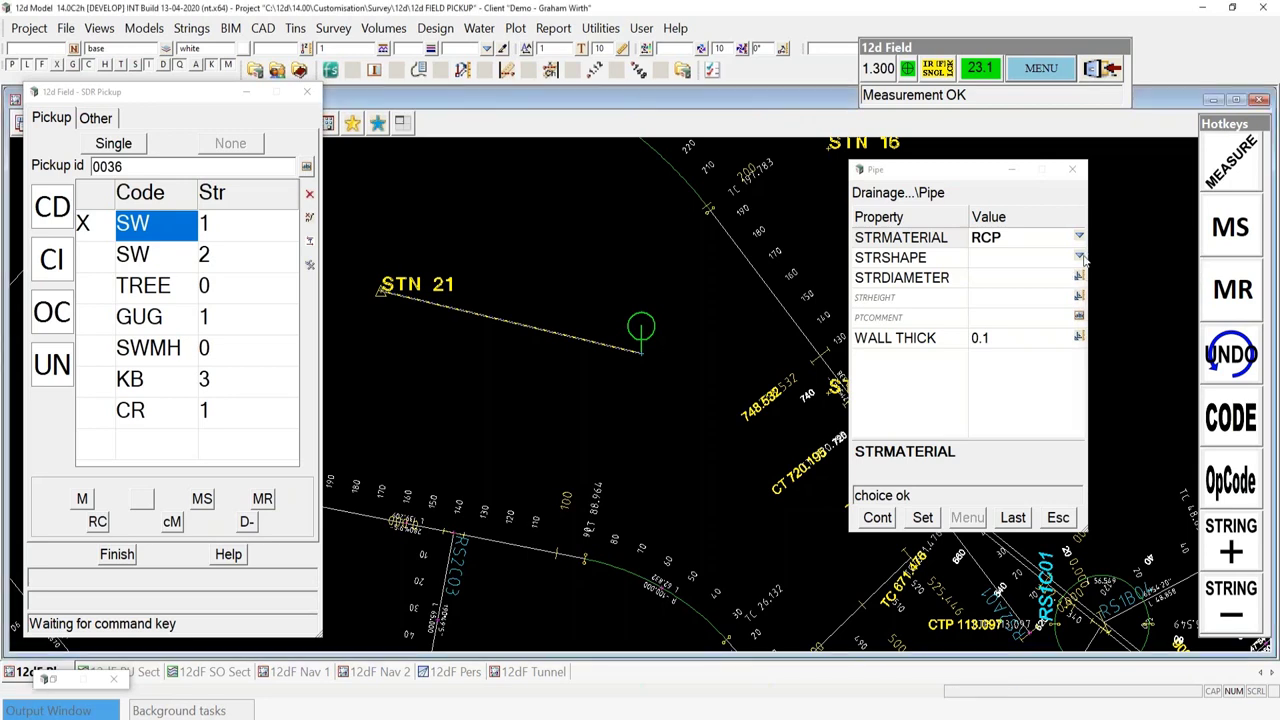
{"action": "left_click", "coordinate": [1080, 258]}
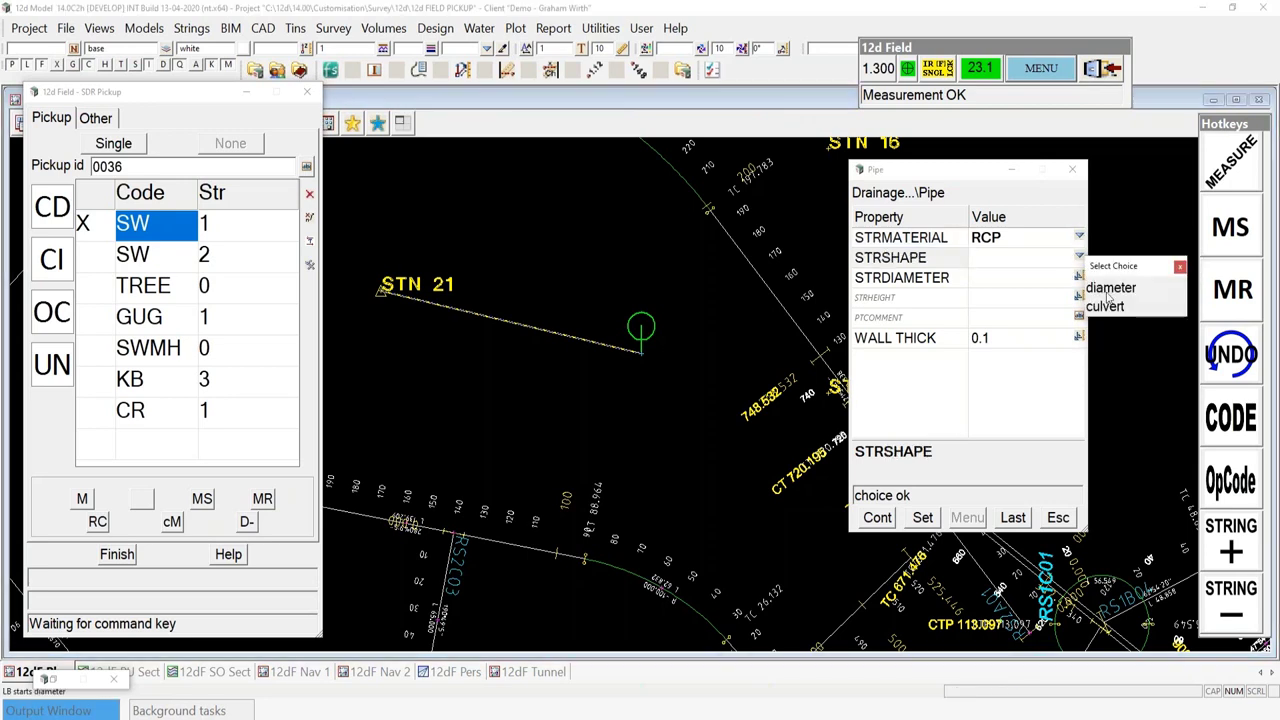
{"action": "left_click", "coordinate": [1110, 290]}
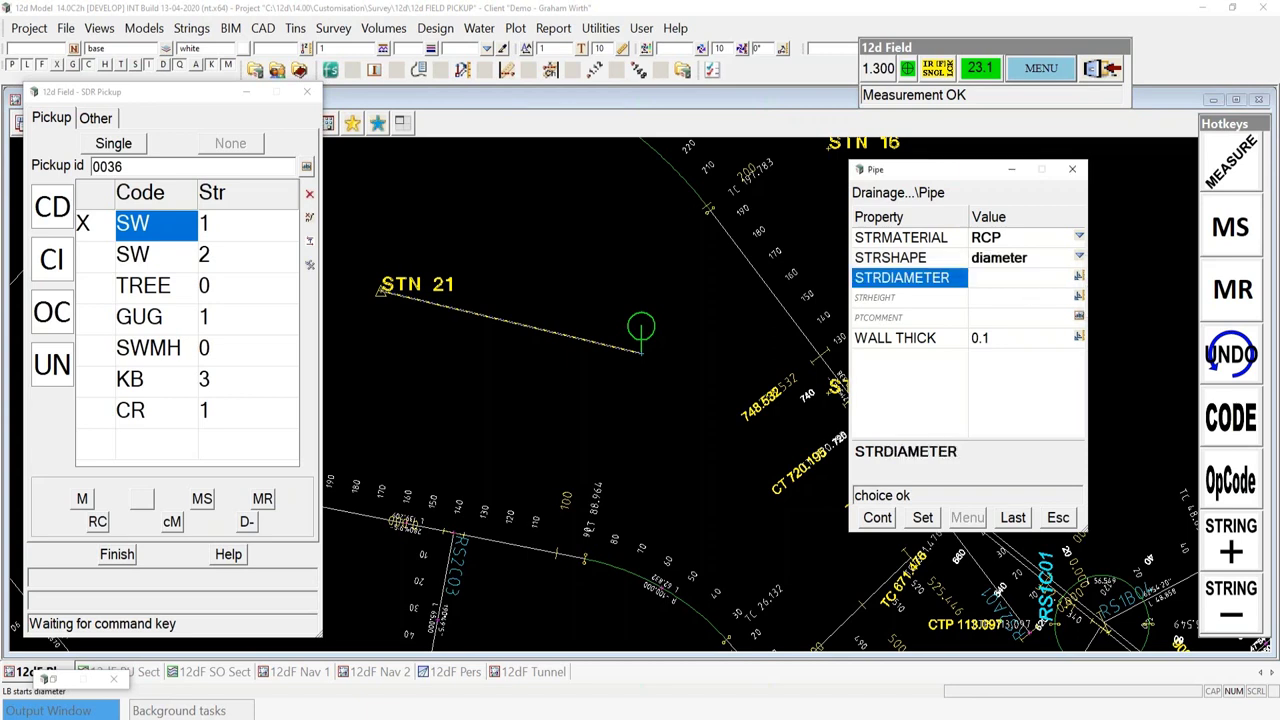
Set the pipe's STRDIAMETER to 1, change its WALL THICK value, and apply the properties to the measured point
{"action": "left_click", "coordinate": [994, 337]}
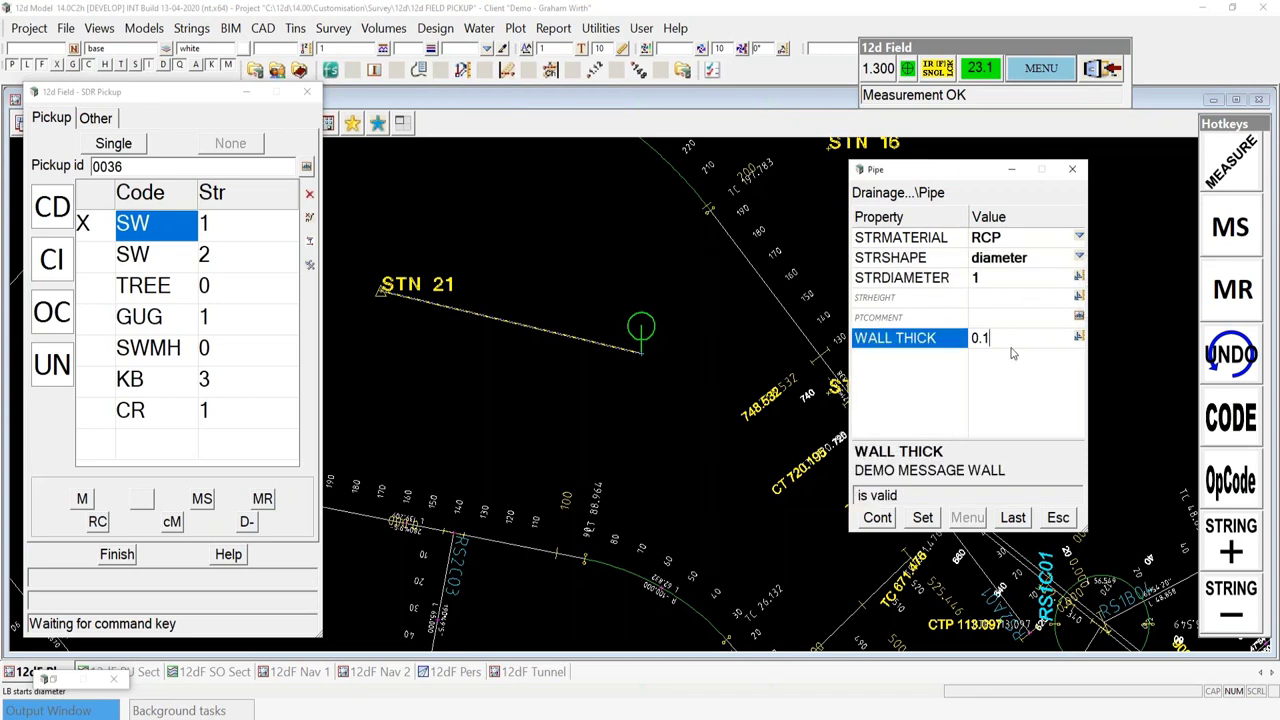
{"action": "type", "text": "2"}
{"action": "left_click", "coordinate": [947, 520]}
{"action": "left_click", "coordinate": [878, 518]}
{"action": "left_click", "coordinate": [878, 518]}
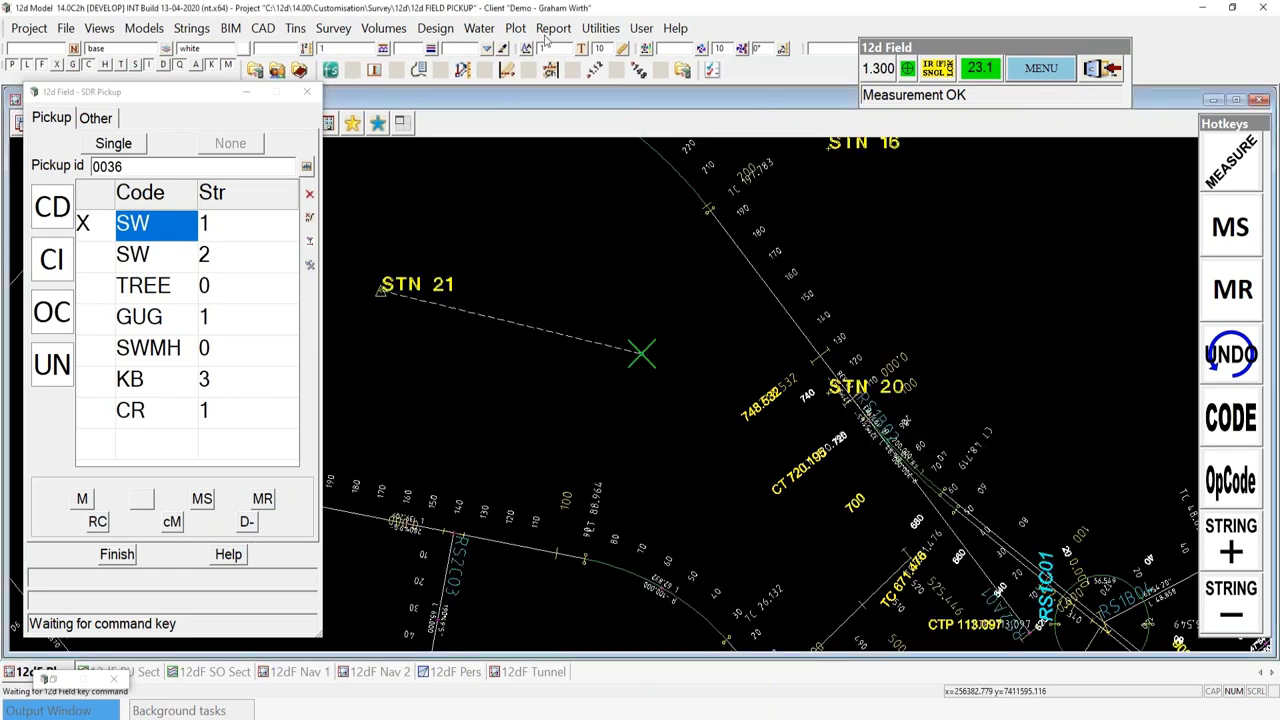
Set the DEPTH pickup attribute to 1.44 and apply it to the measured point
{"action": "left_click", "coordinate": [96, 118]}
{"action": "left_click", "coordinate": [117, 282]}
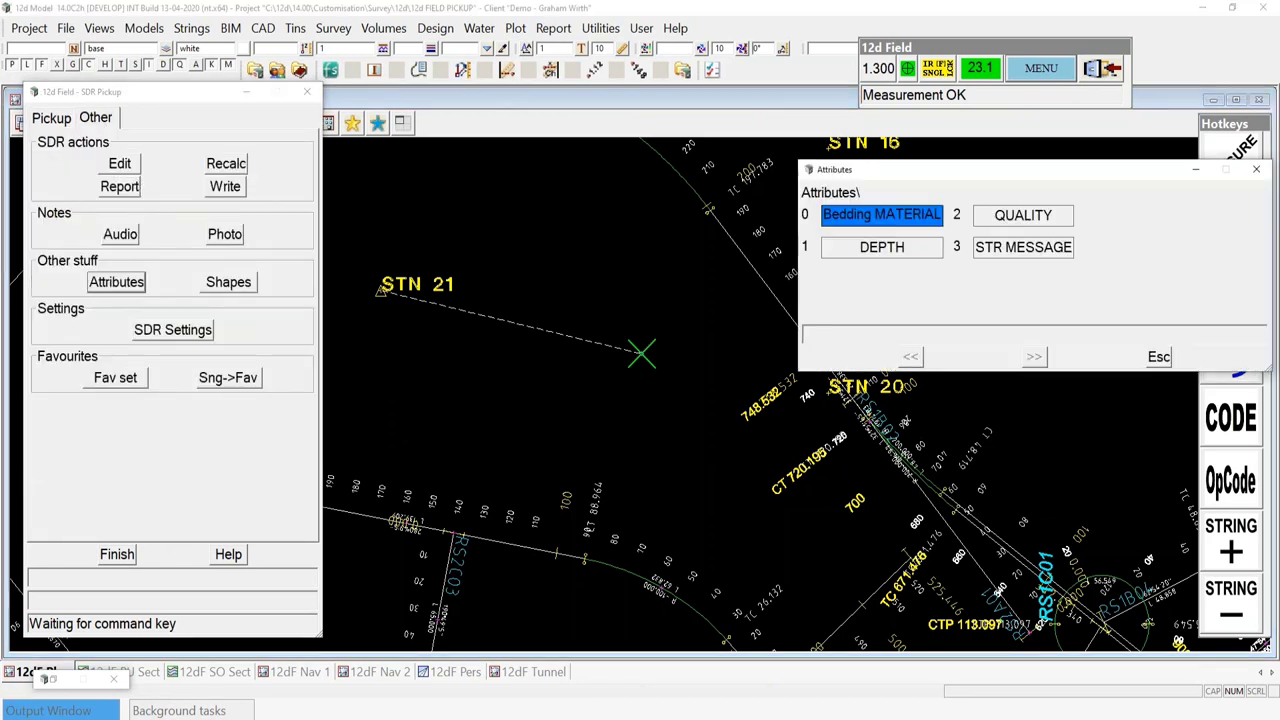
{"action": "left_click_drag", "start_coordinate": [1003, 171], "coordinate": [918, 153]}
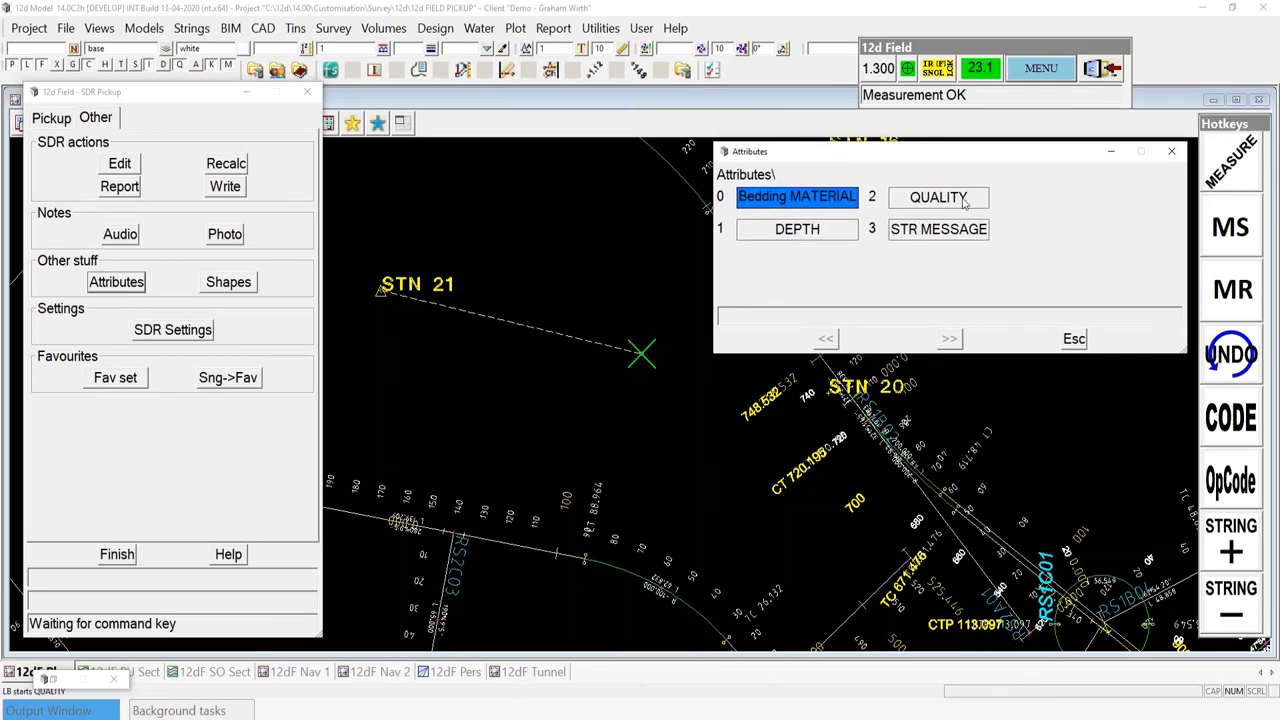
{"action": "left_click", "coordinate": [815, 233]}
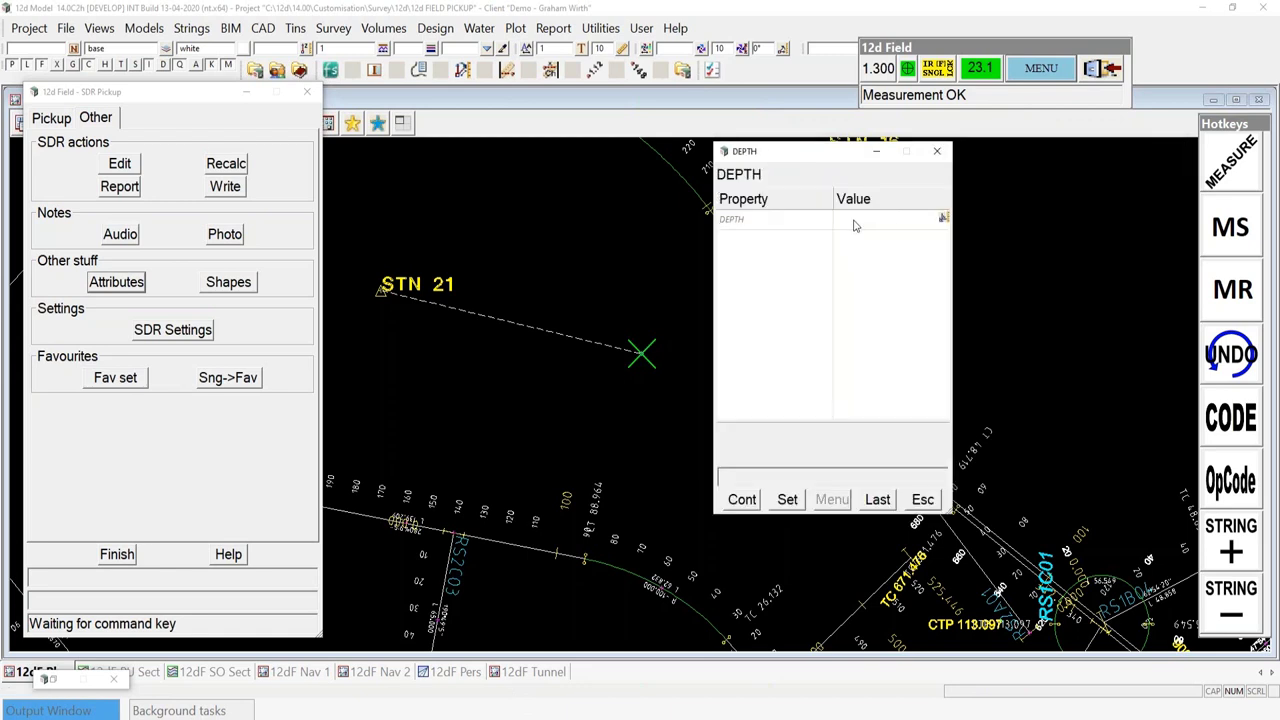
{"action": "left_click", "coordinate": [855, 219]}
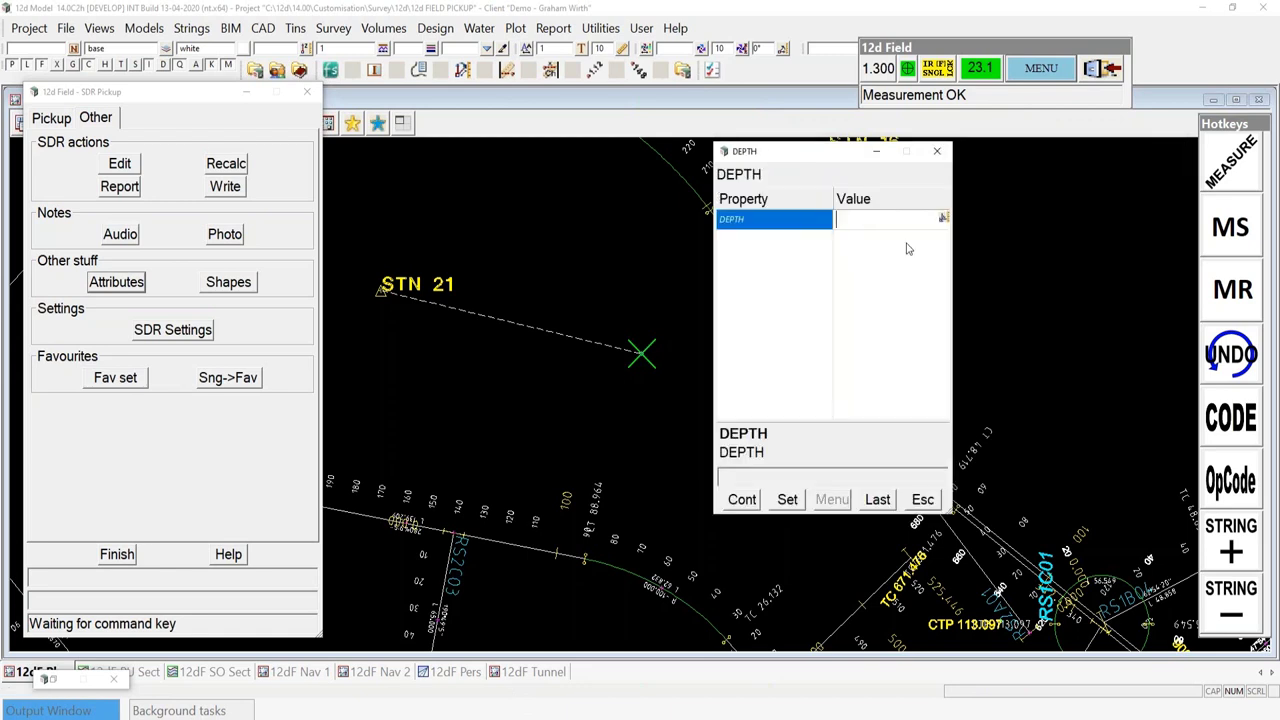
{"action": "type", "text": "1.44"}
{"action": "left_click", "coordinate": [788, 499]}
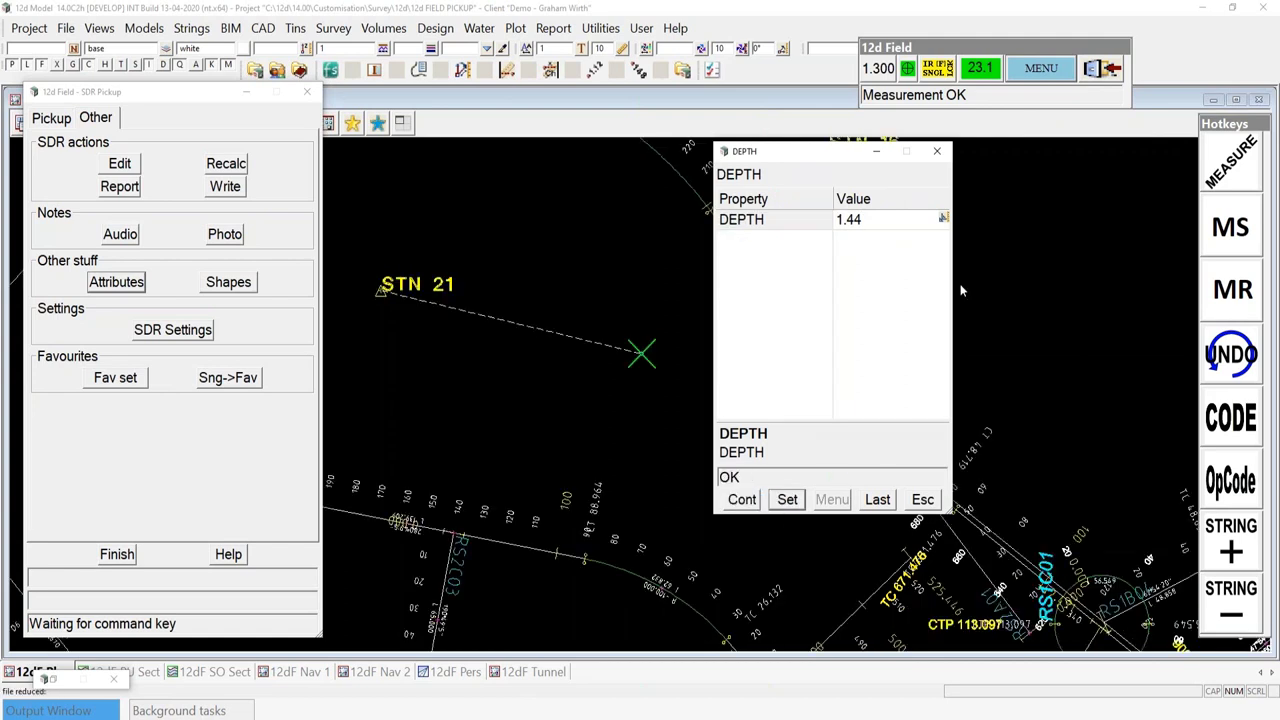
{"action": "left_click", "coordinate": [742, 499]}
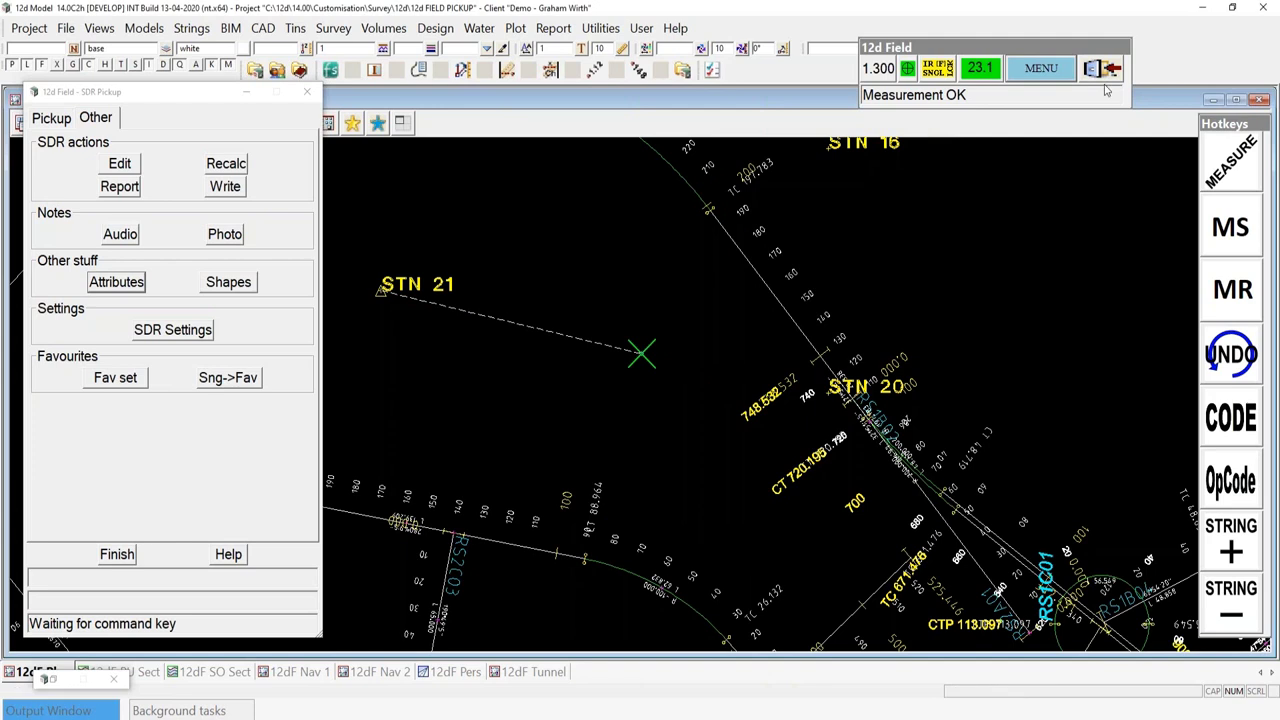
Set the point's SUI QUALITY attribute to A and accept it
{"action": "left_click", "coordinate": [106, 289]}
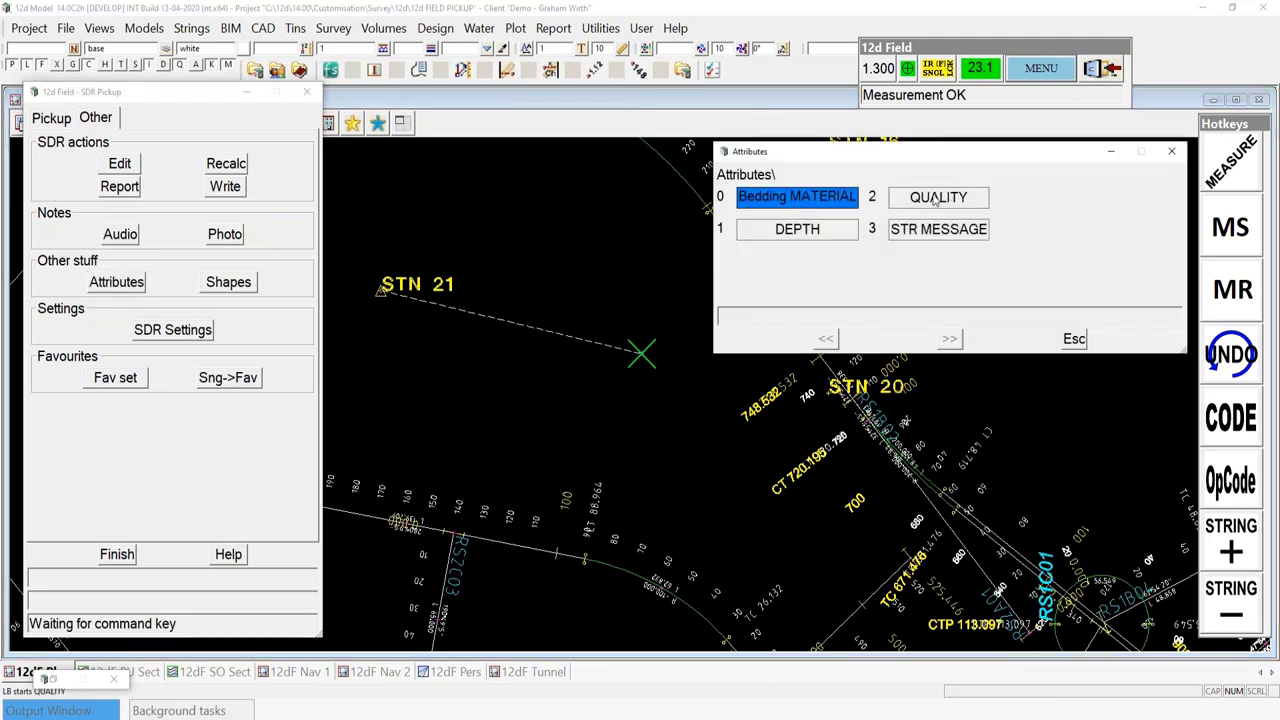
{"action": "left_click", "coordinate": [932, 197]}
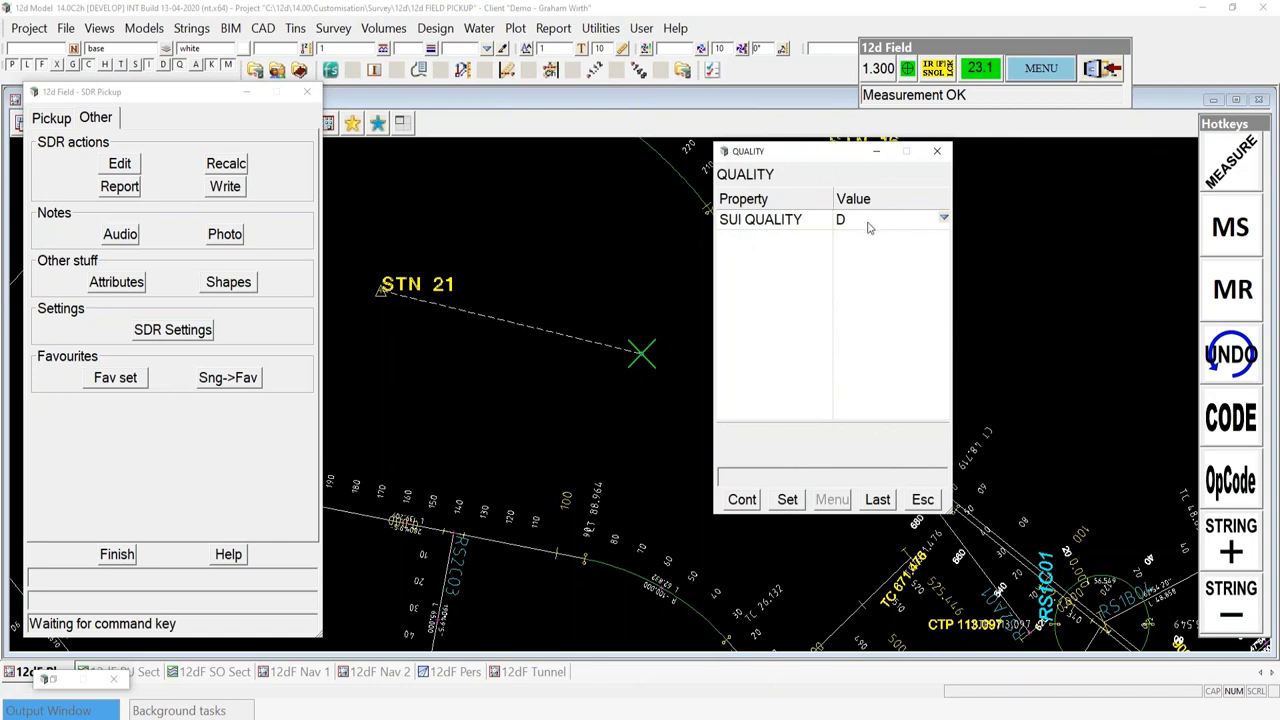
{"action": "left_click", "coordinate": [944, 219]}
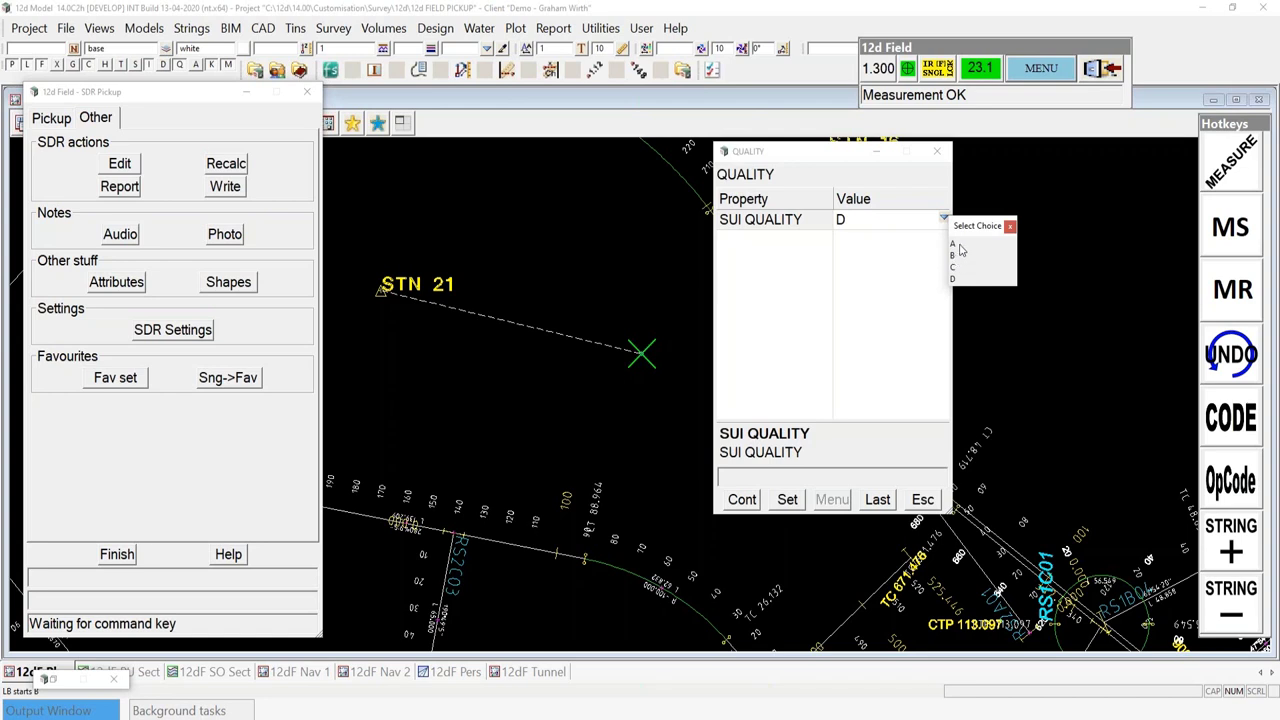
{"action": "left_click", "coordinate": [953, 244]}
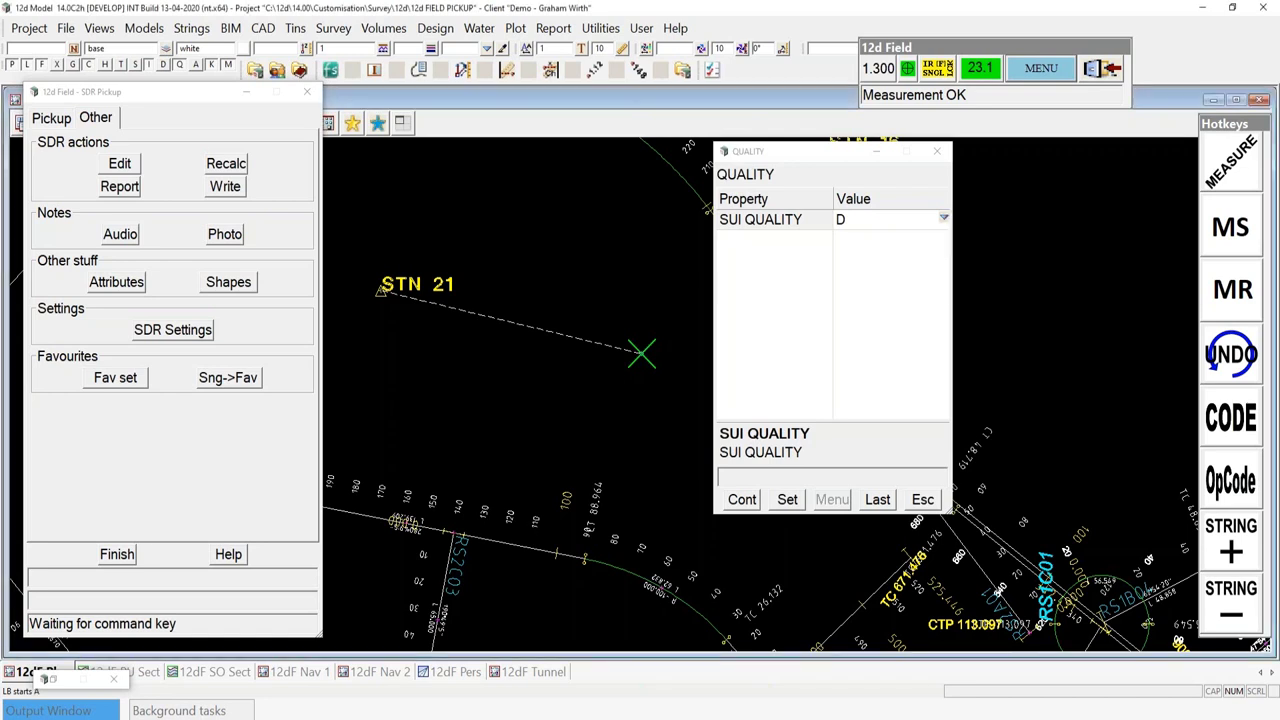
{"action": "left_click", "coordinate": [742, 500]}
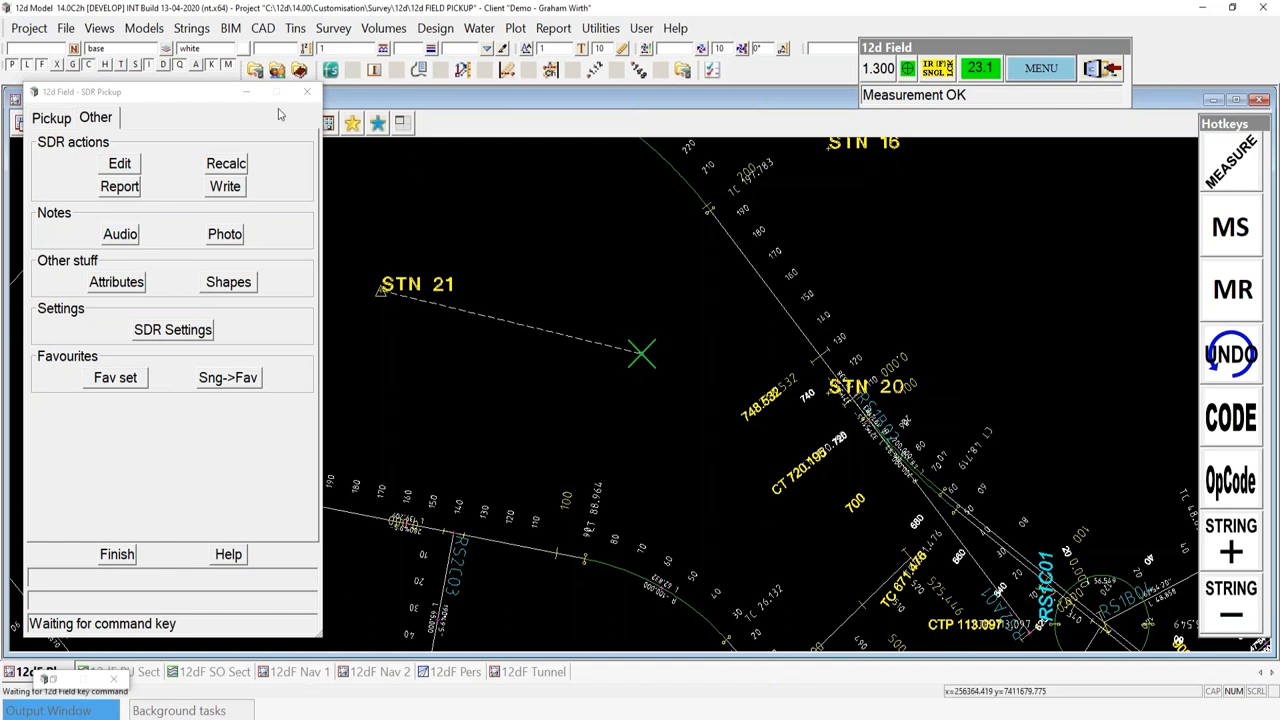
Turn the instrument to a new XYZ location picked in the plan view with TPS Position, and finish positioning
{"action": "left_click", "coordinate": [1041, 68]}
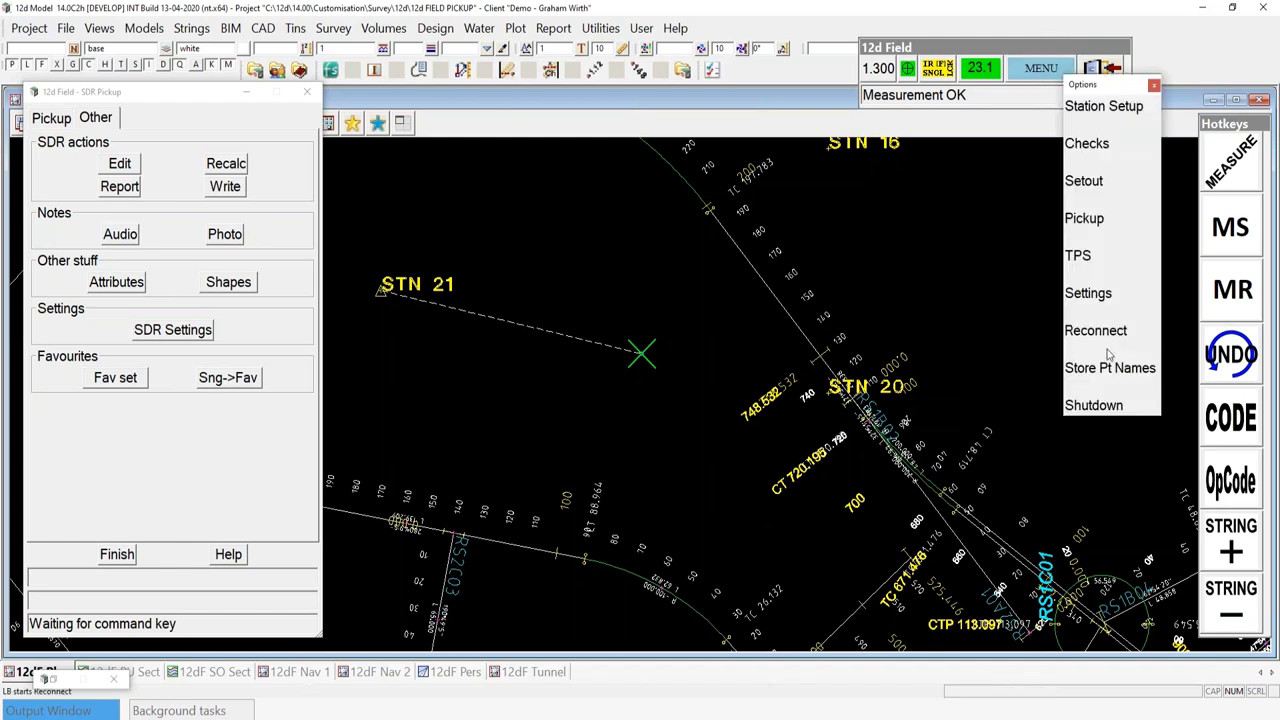
{"action": "left_click", "coordinate": [1090, 253]}
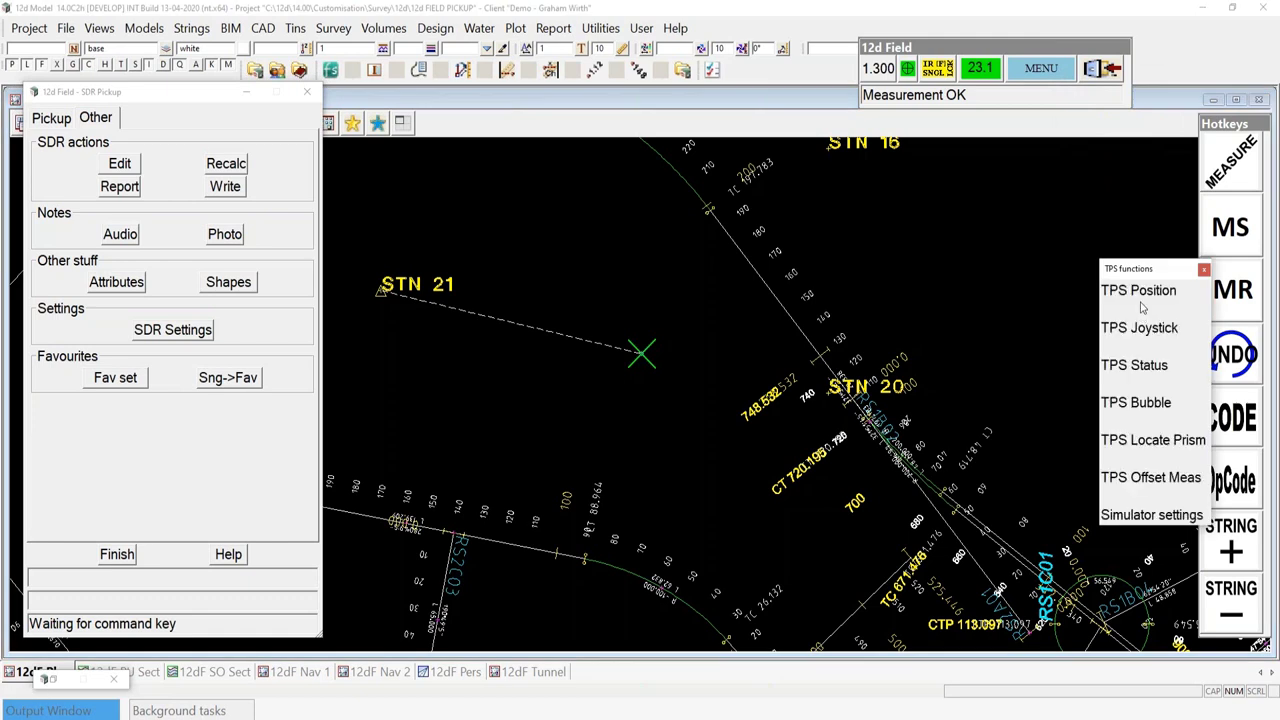
{"action": "left_click", "coordinate": [1140, 290]}
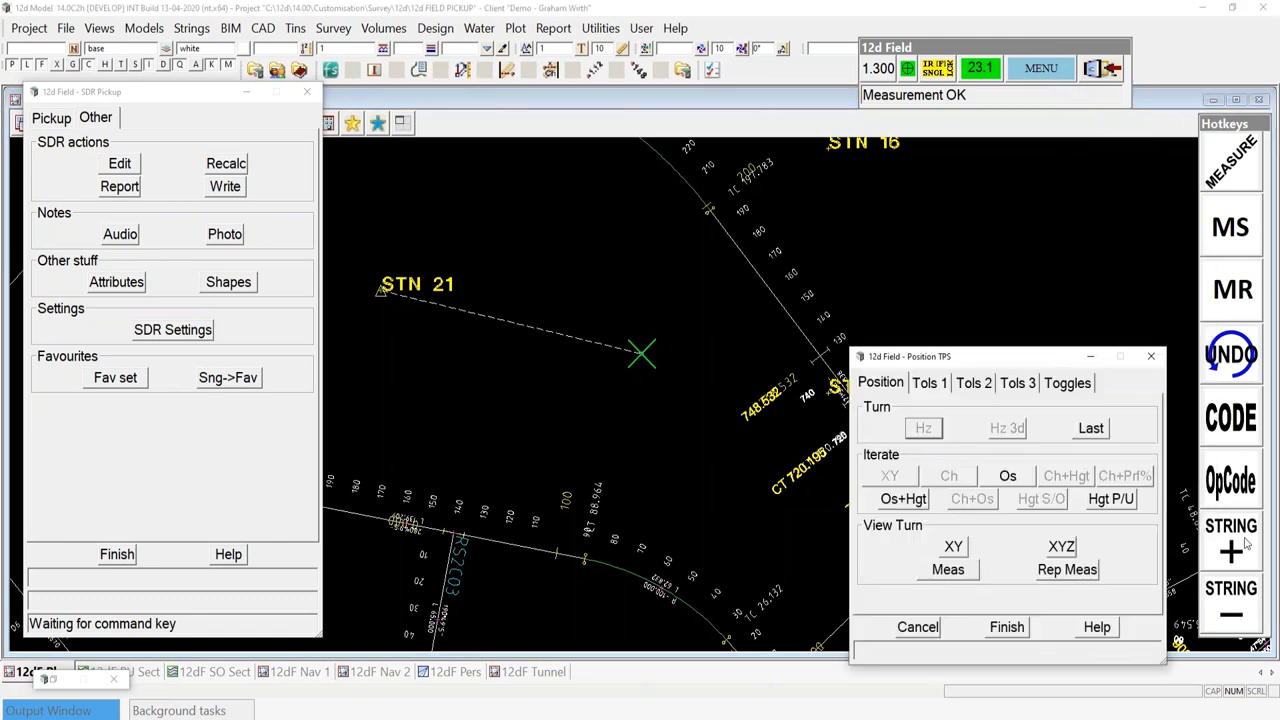
{"action": "left_click", "coordinate": [1066, 545]}
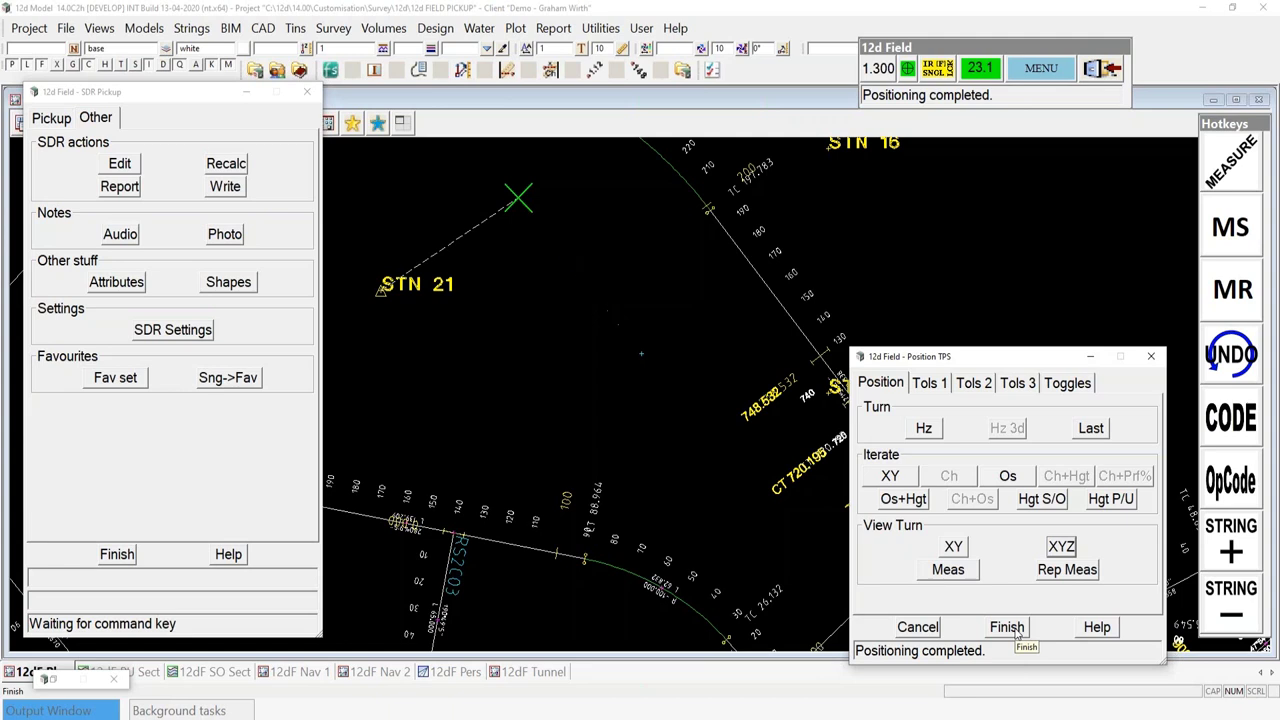
{"action": "left_click", "coordinate": [1015, 631]}
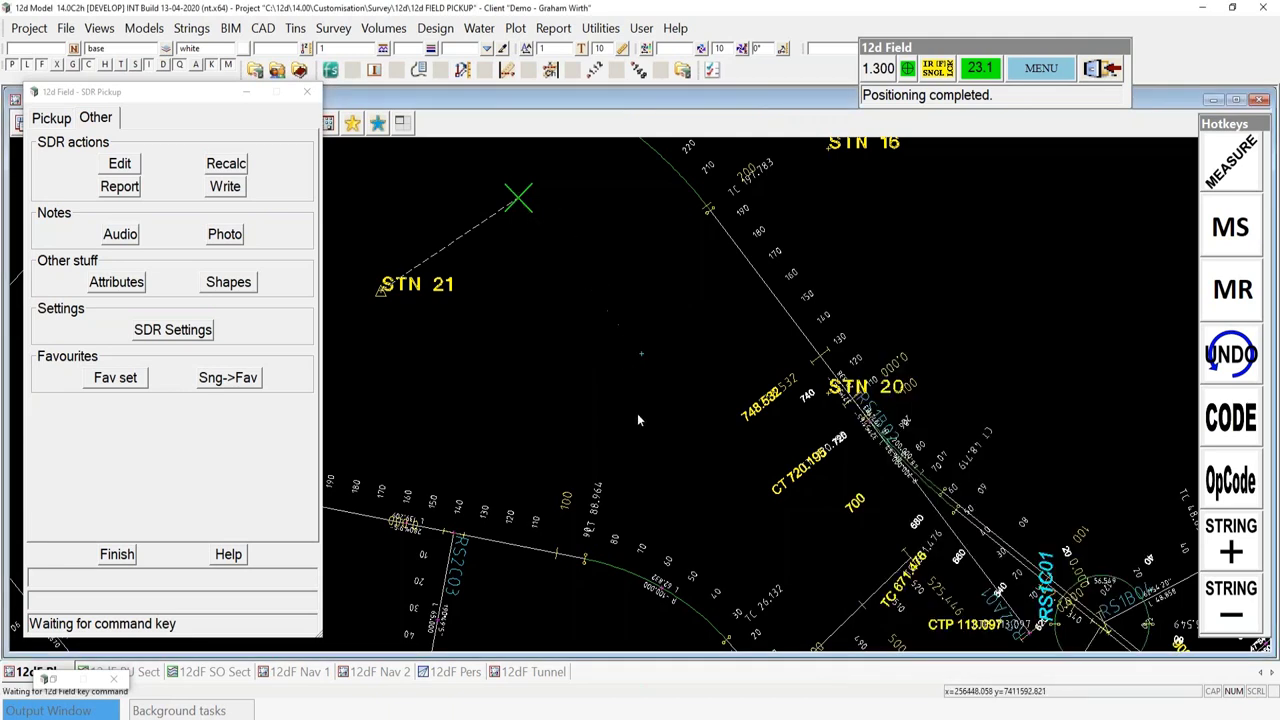
Examine the 12d Field pickup display settings for the connecting line's visibility, linestyle and colour, keeping the plan view uncovered
{"action": "left_click", "coordinate": [179, 339]}
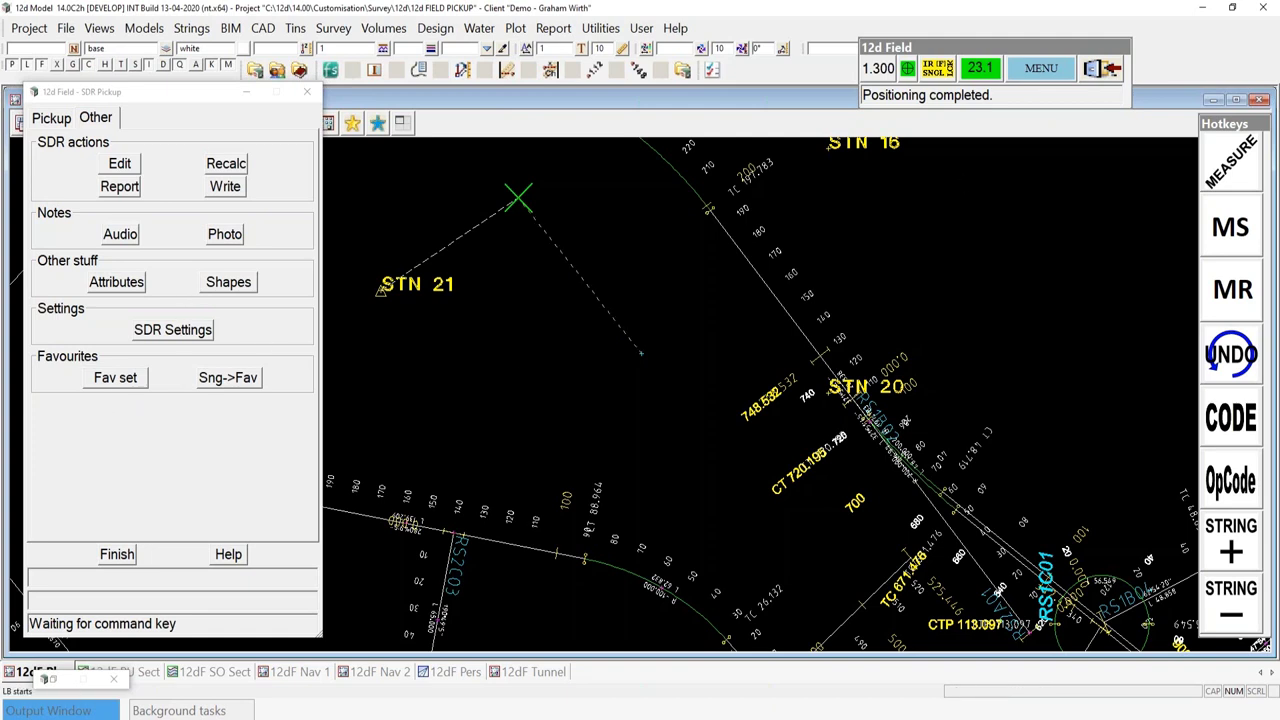
{"action": "left_click", "coordinate": [1040, 70]}
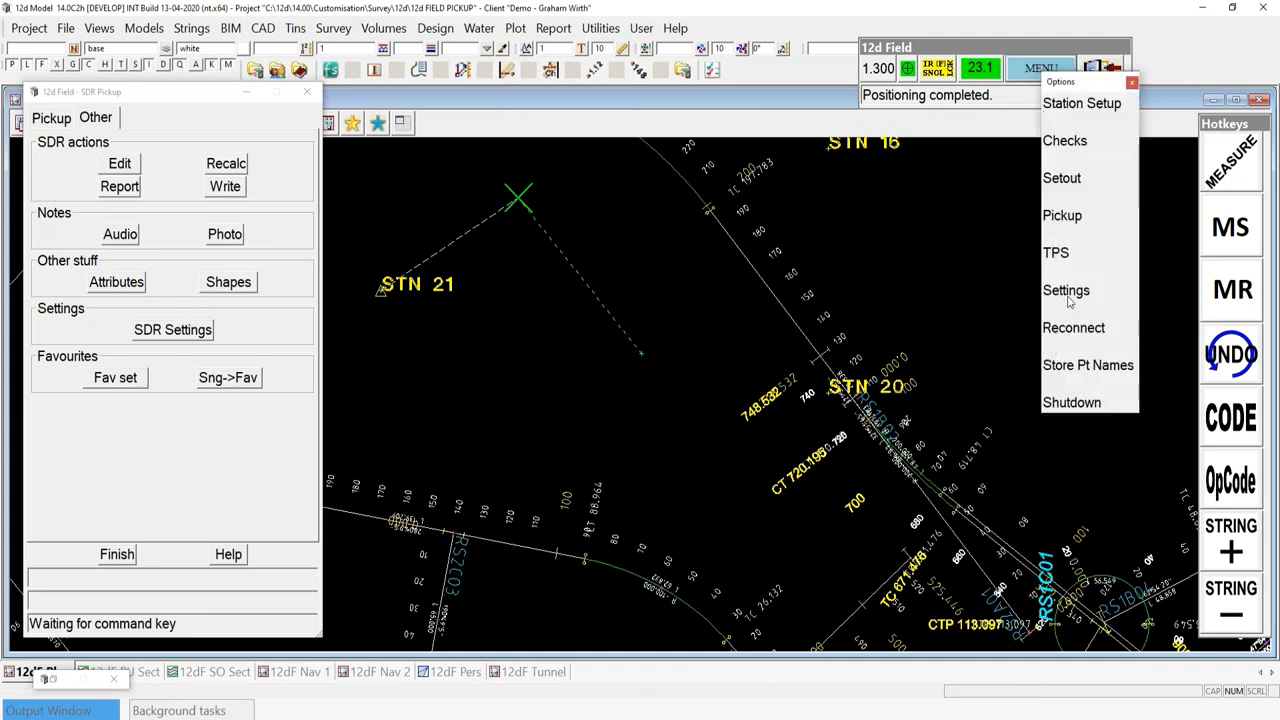
{"action": "left_click", "coordinate": [1066, 291]}
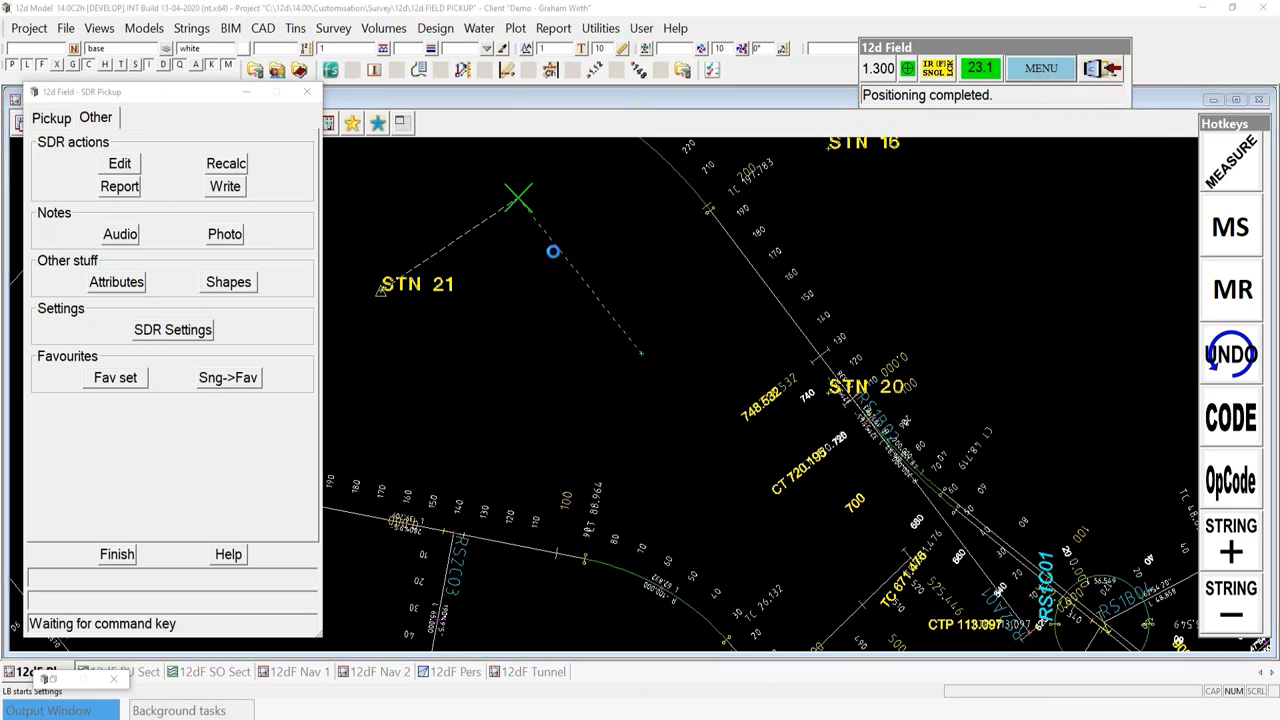
{"action": "left_click", "coordinate": [688, 180]}
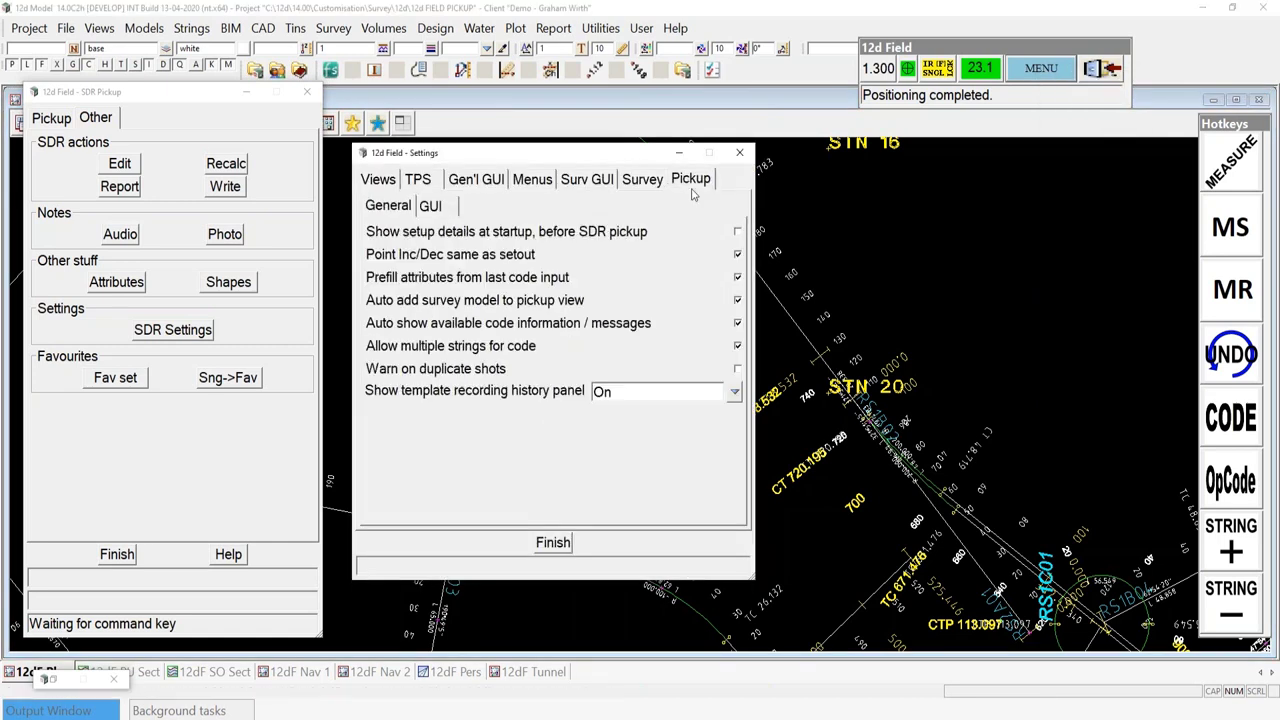
{"action": "left_click", "coordinate": [445, 205]}
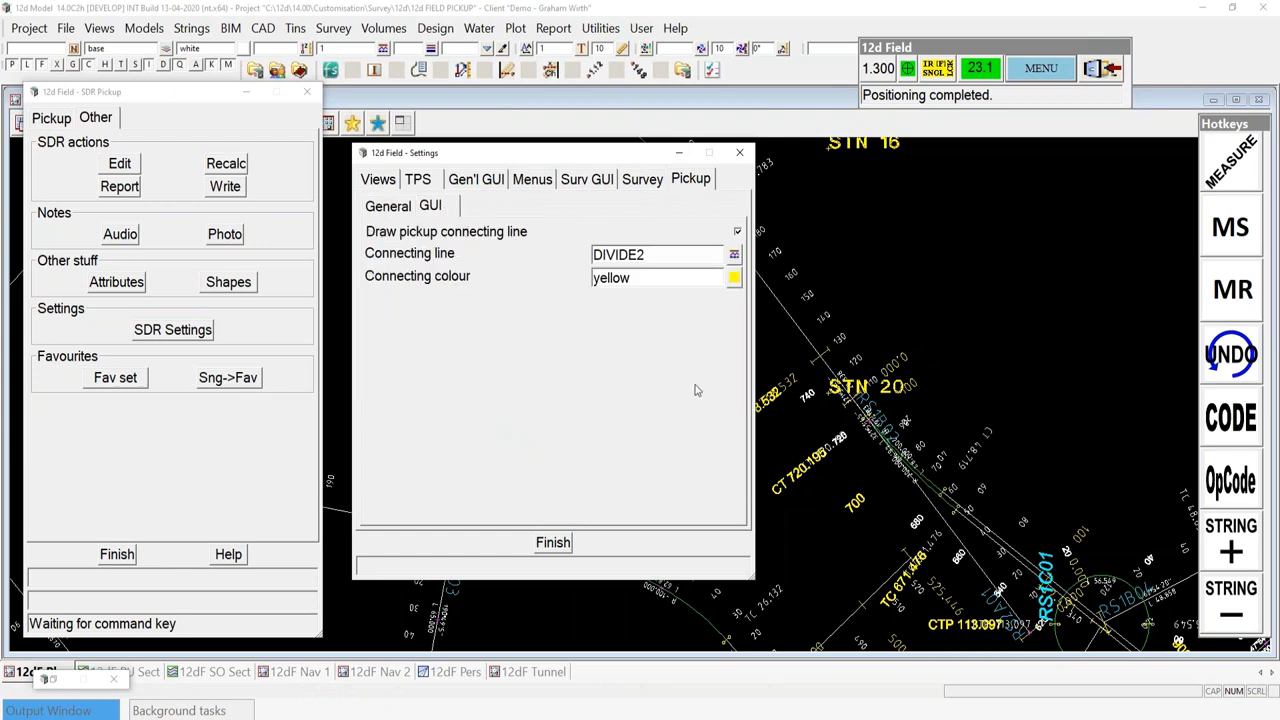
{"action": "left_click_drag", "start_coordinate": [522, 155], "coordinate": [887, 203]}
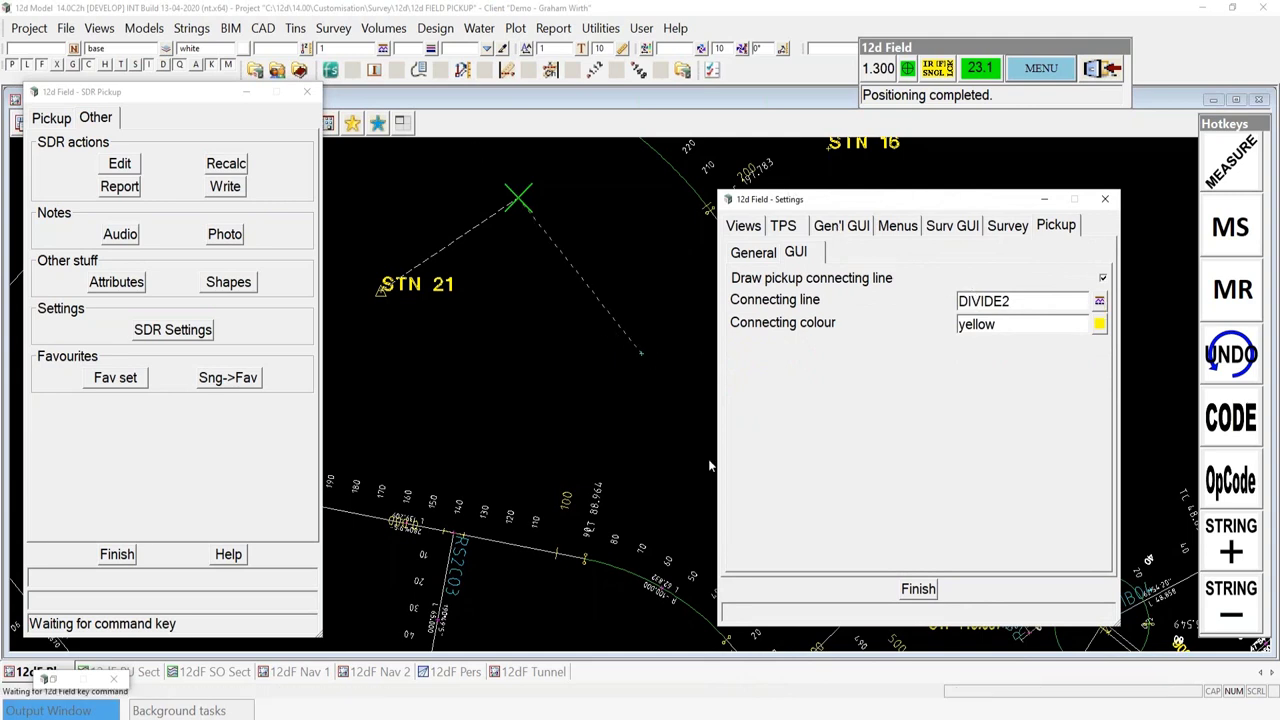
{"action": "left_click", "coordinate": [920, 590]}
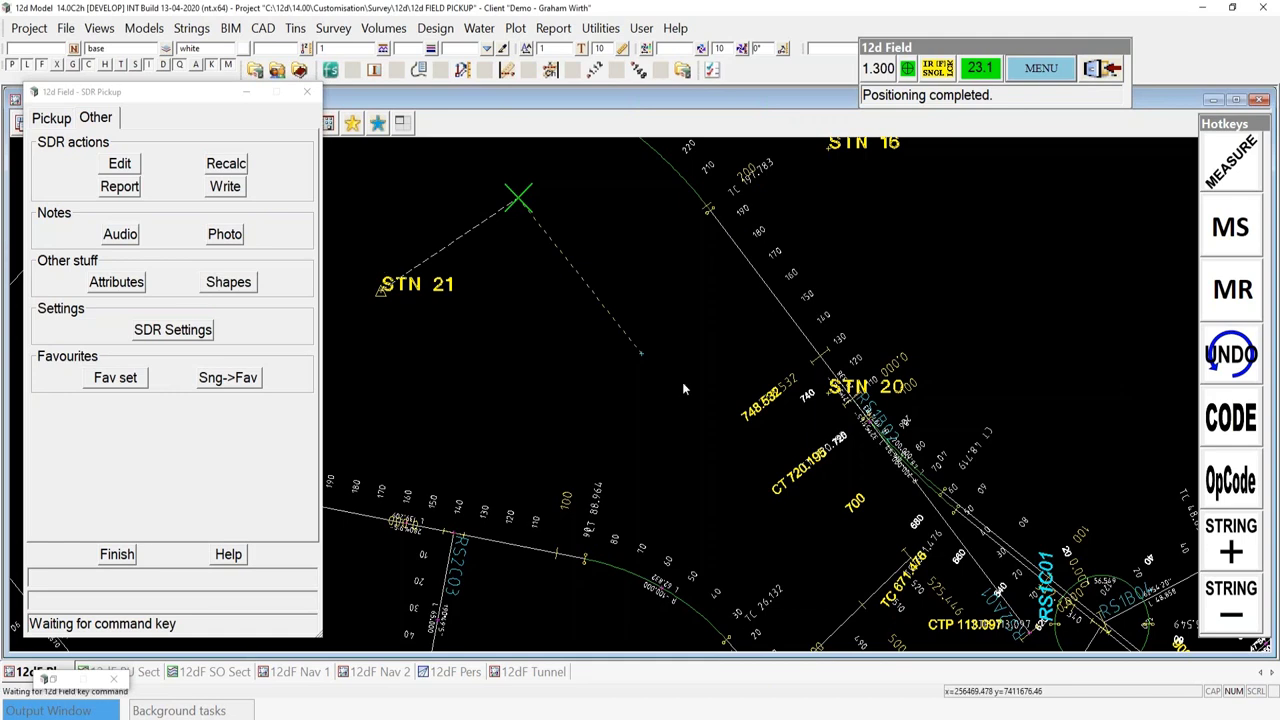
Collapse the SDR Pickup panel to its compact form and place it clear of the measured linework
{"action": "left_click", "coordinate": [52, 118]}
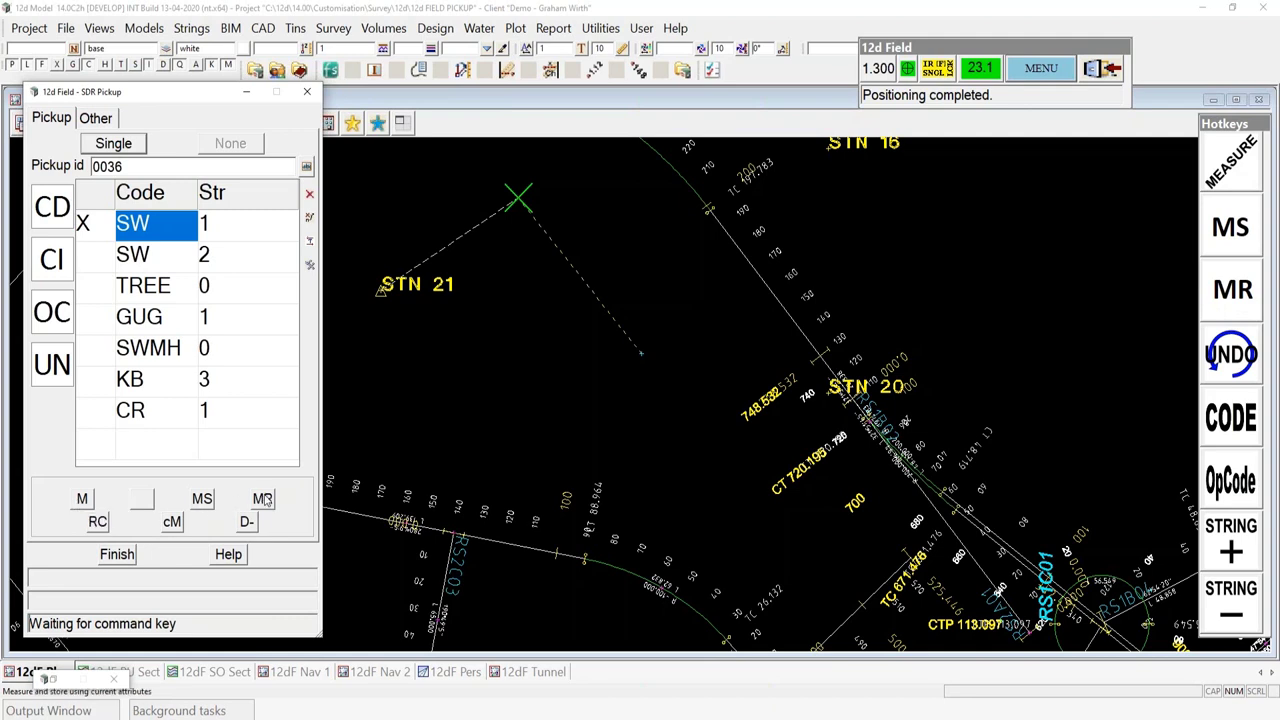
{"action": "left_click", "coordinate": [1250, 290]}
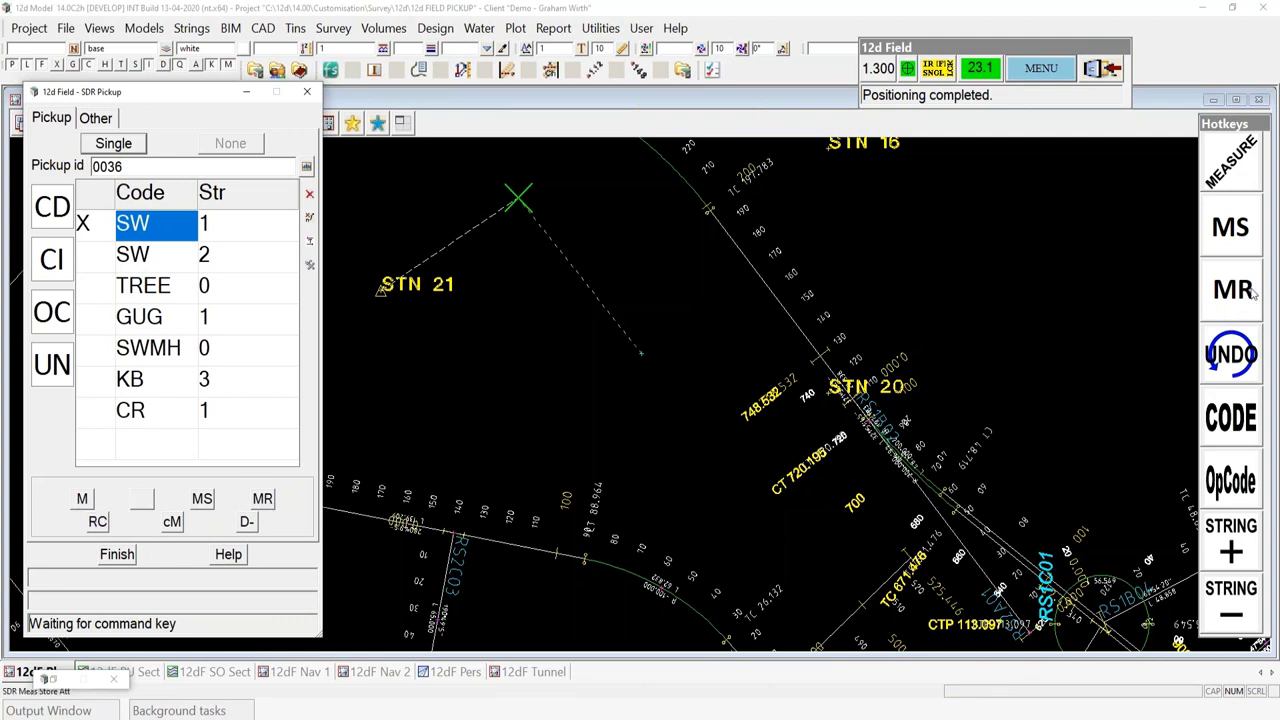
{"action": "left_click", "coordinate": [248, 524]}
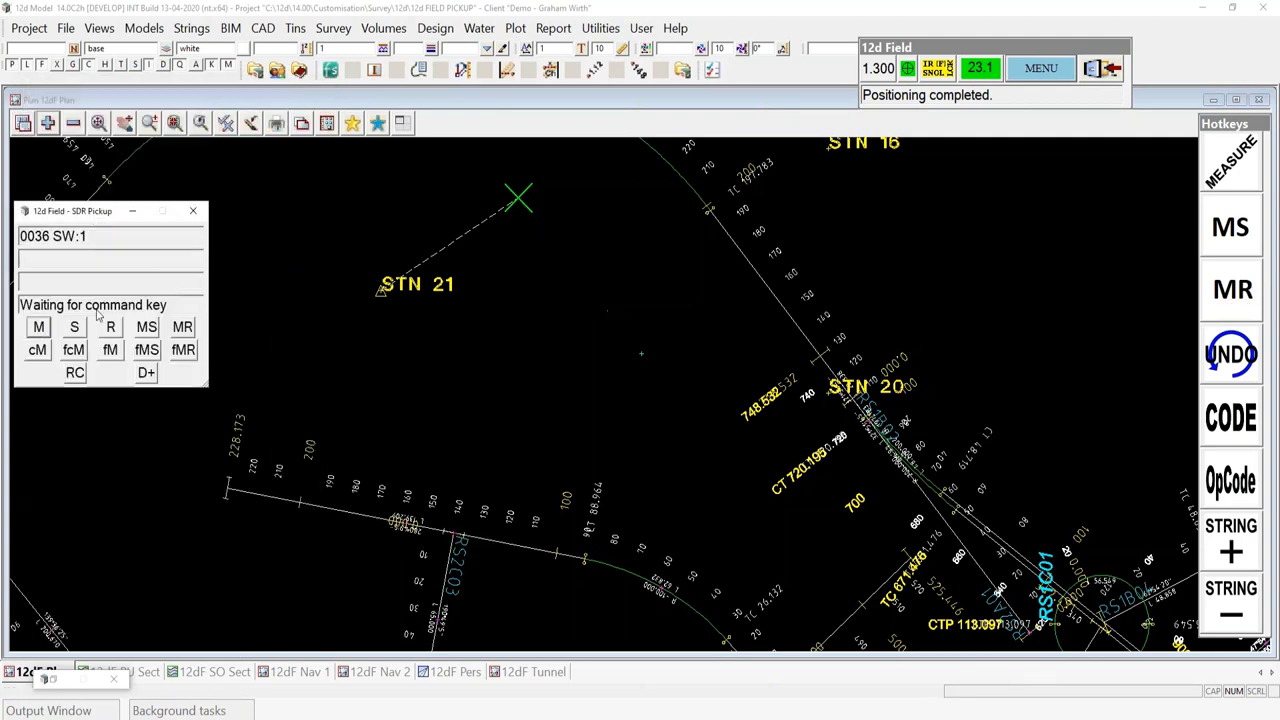
{"action": "left_click_drag", "start_coordinate": [96, 218], "coordinate": [100, 491]}
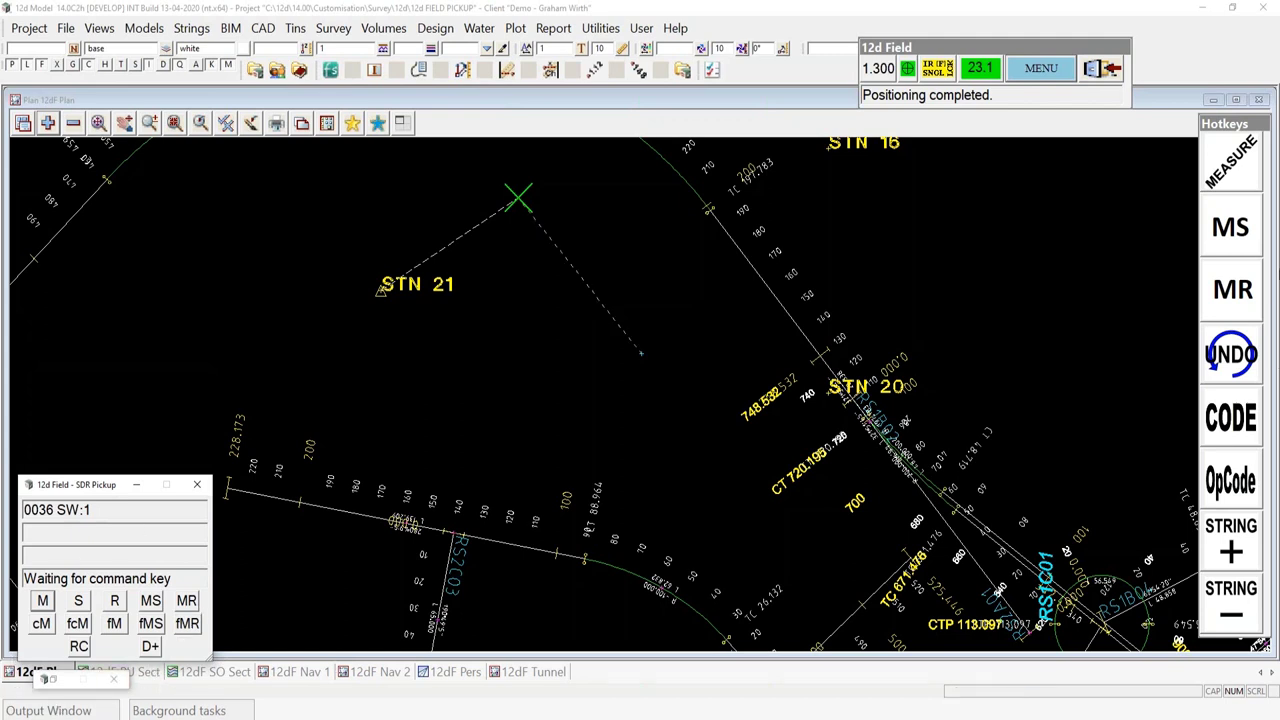
Measure and store the next point on SW string 1 and inspect the resulting pipe in plan
{"action": "left_click", "coordinate": [1232, 230]}
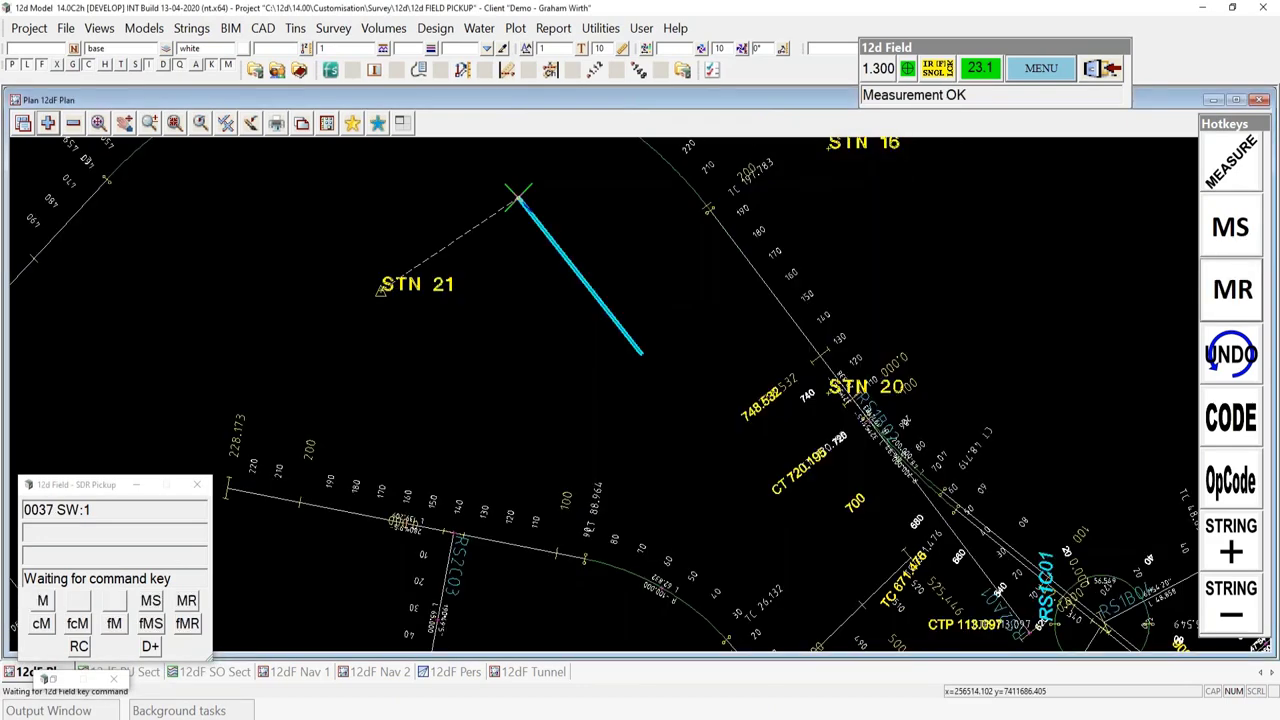
{"action": "scroll", "coordinate": [550, 250], "scroll_direction": "up", "scroll_amount": 2}
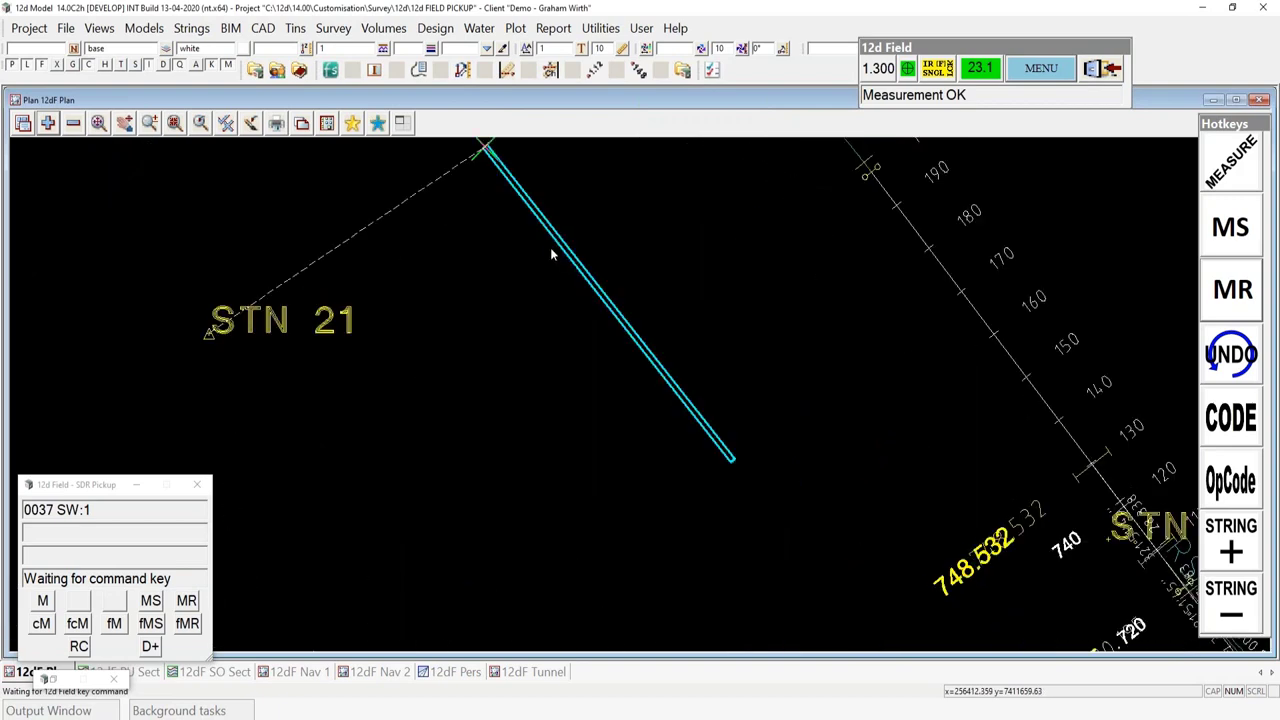
{"action": "scroll", "coordinate": [551, 250], "scroll_direction": "down", "scroll_amount": 1}
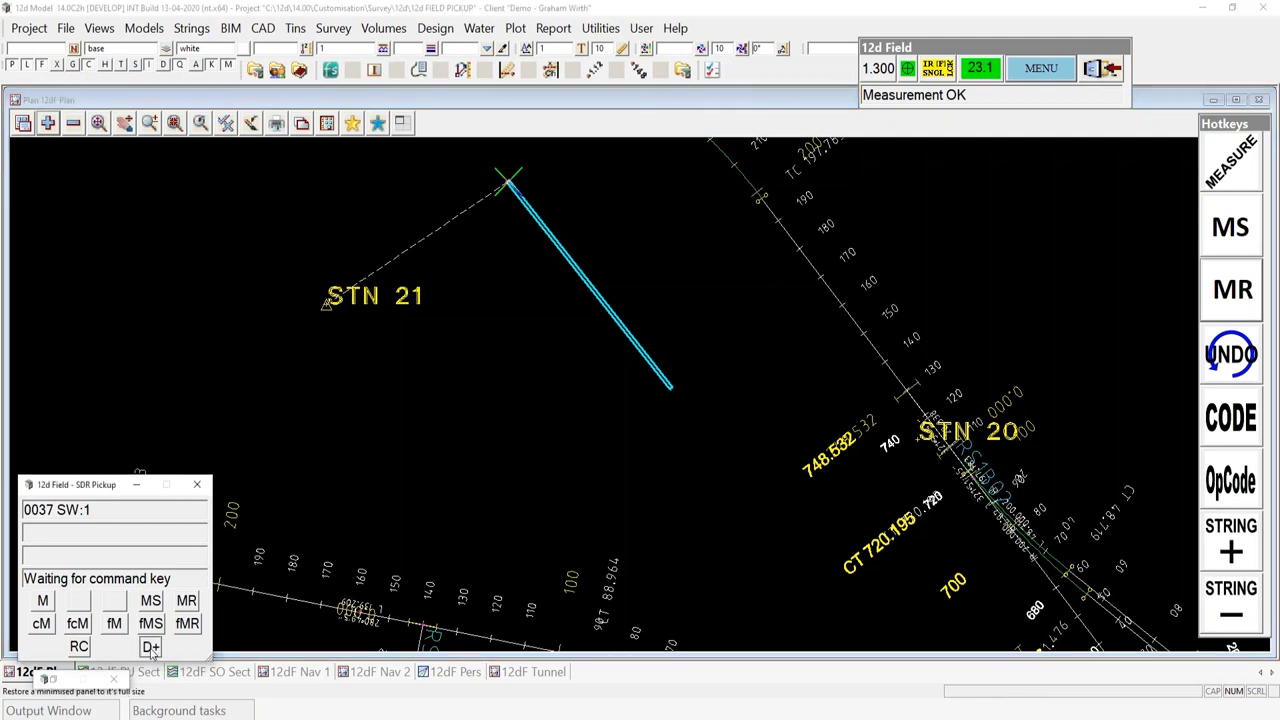
Restore the full SDR Pickup panel and set the new point's SUI QUALITY attribute to B
{"action": "left_click", "coordinate": [150, 647]}
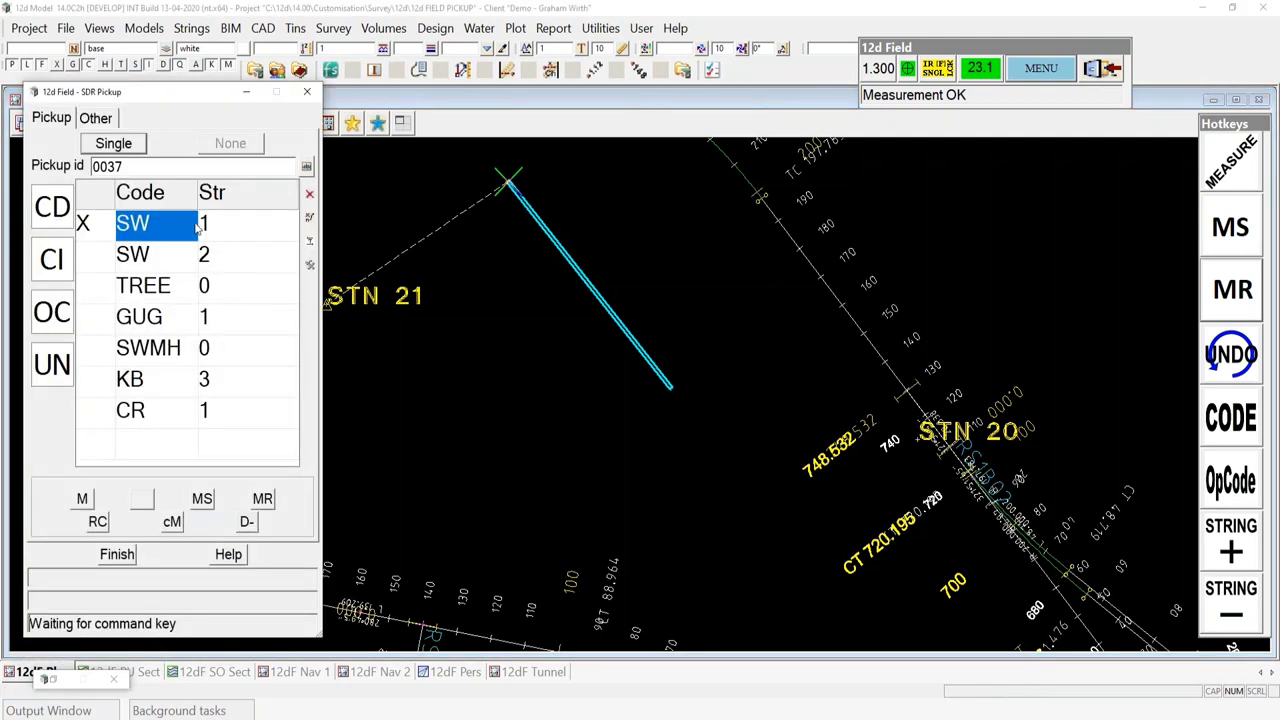
{"action": "left_click", "coordinate": [95, 118]}
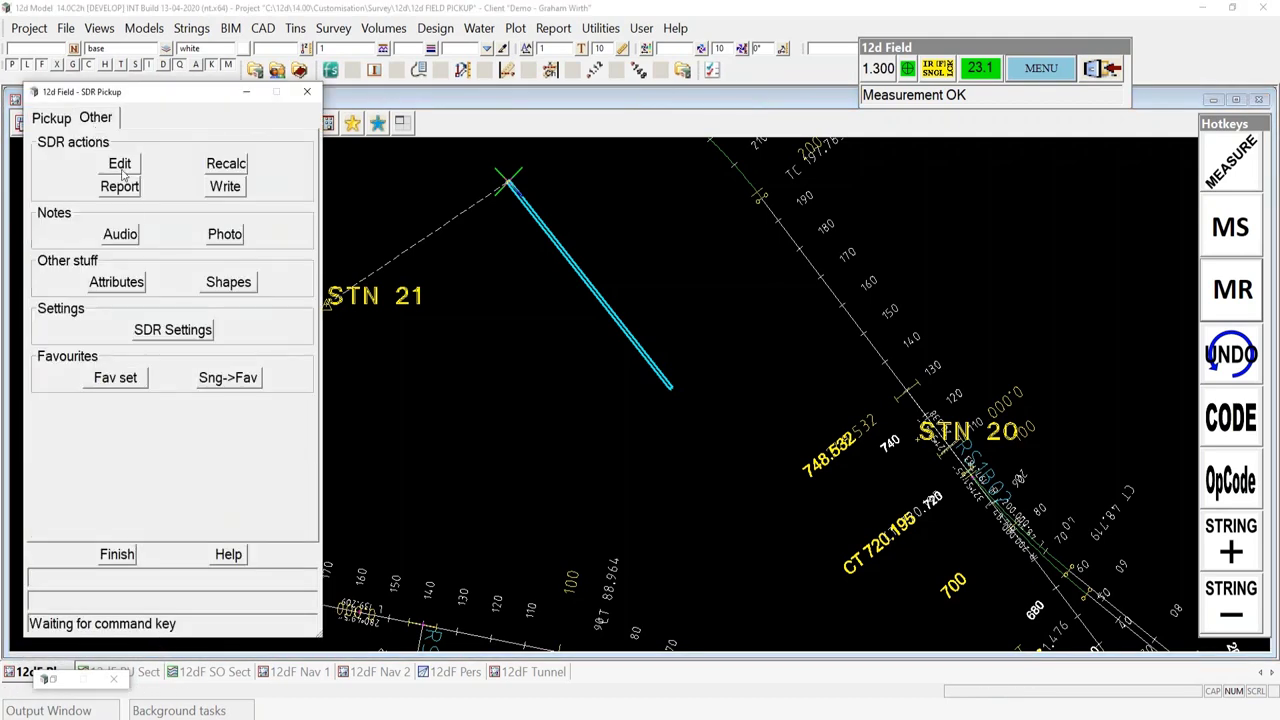
{"action": "left_click", "coordinate": [125, 280]}
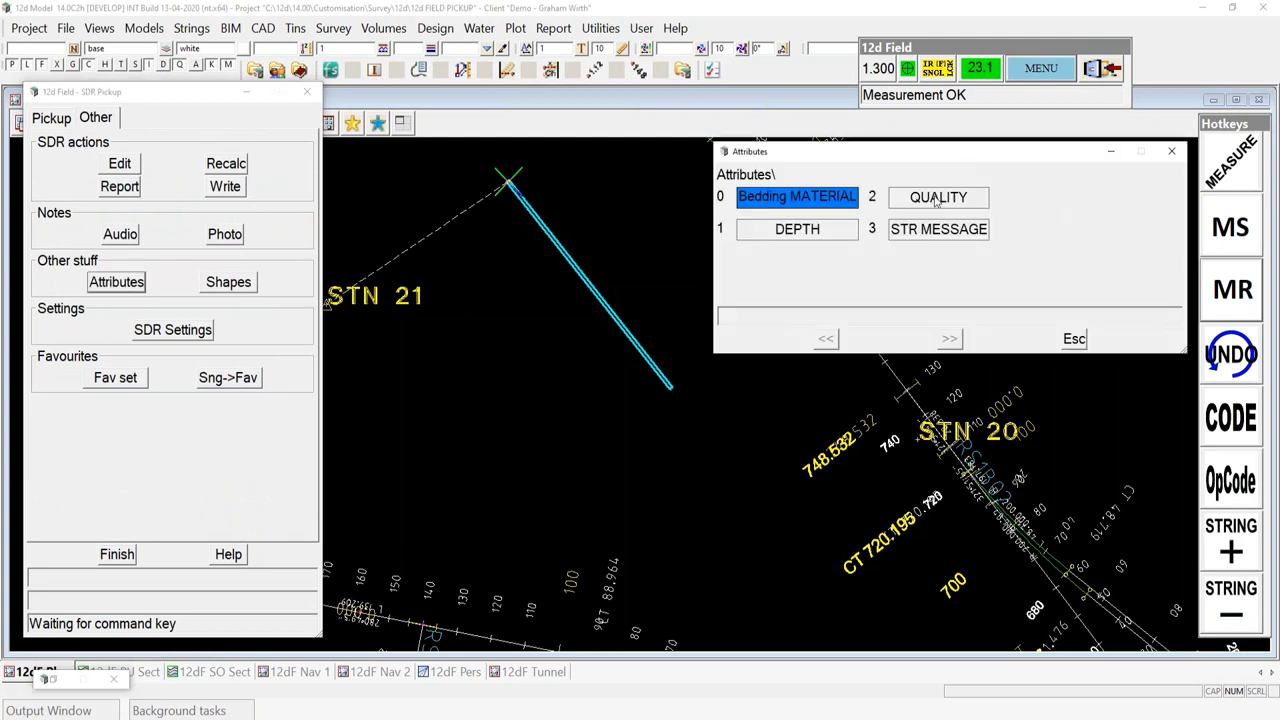
{"action": "left_click", "coordinate": [938, 198]}
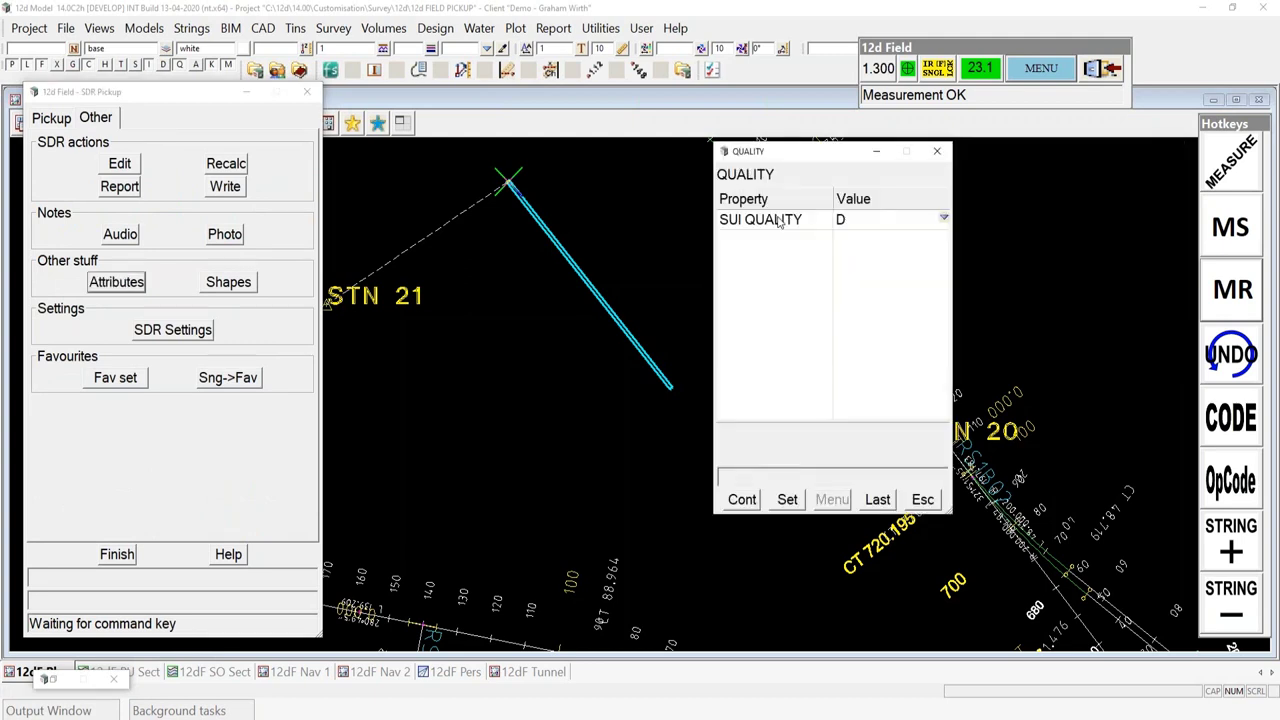
{"action": "left_click", "coordinate": [944, 220]}
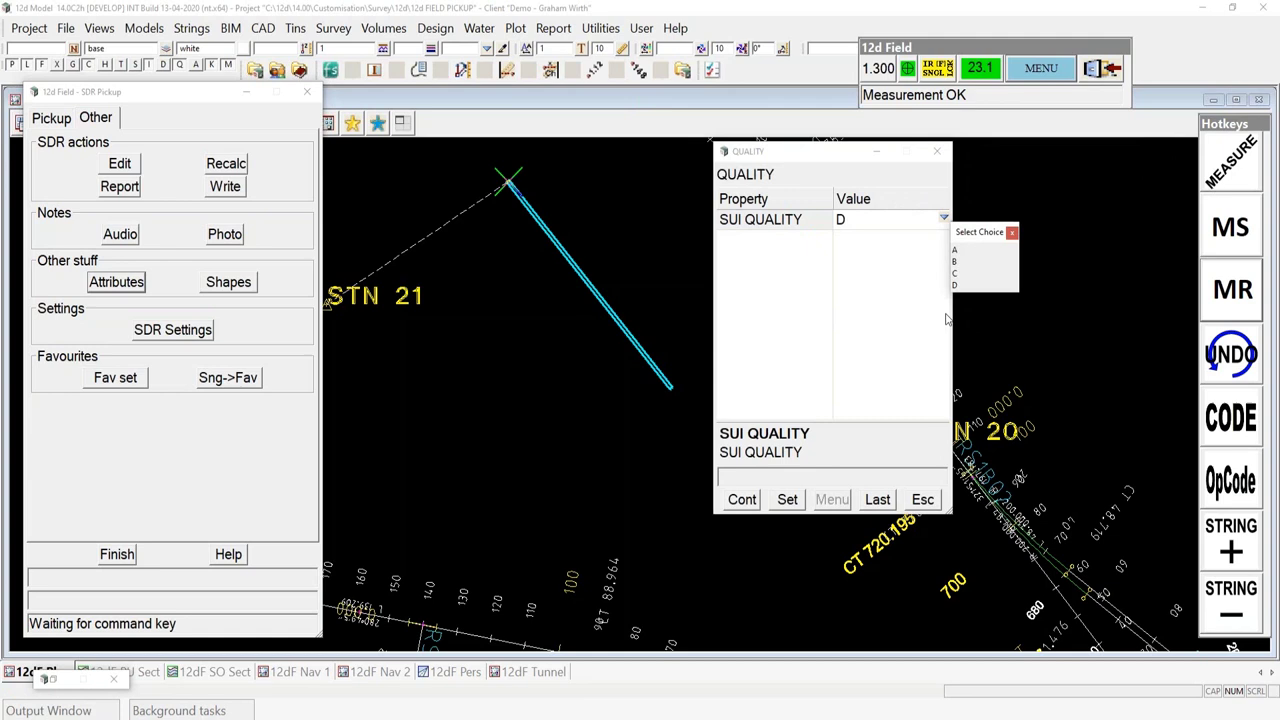
{"action": "left_click", "coordinate": [957, 262]}
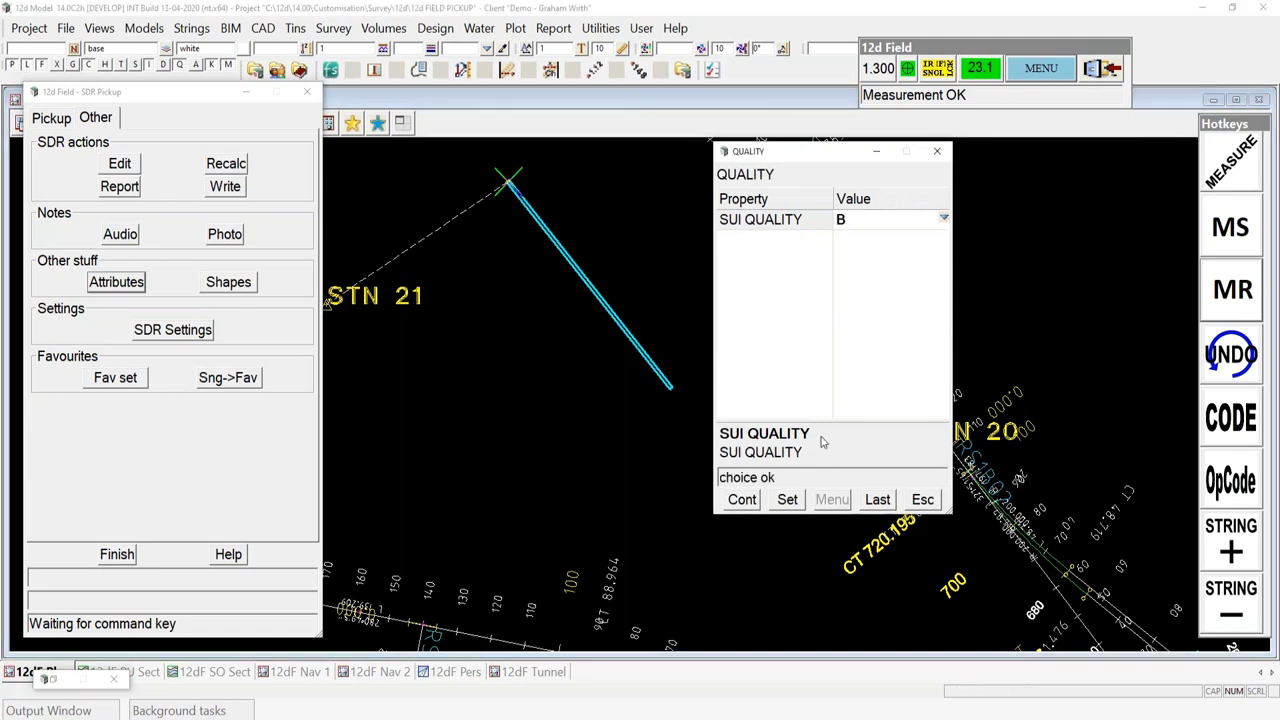
{"action": "left_click", "coordinate": [735, 498]}
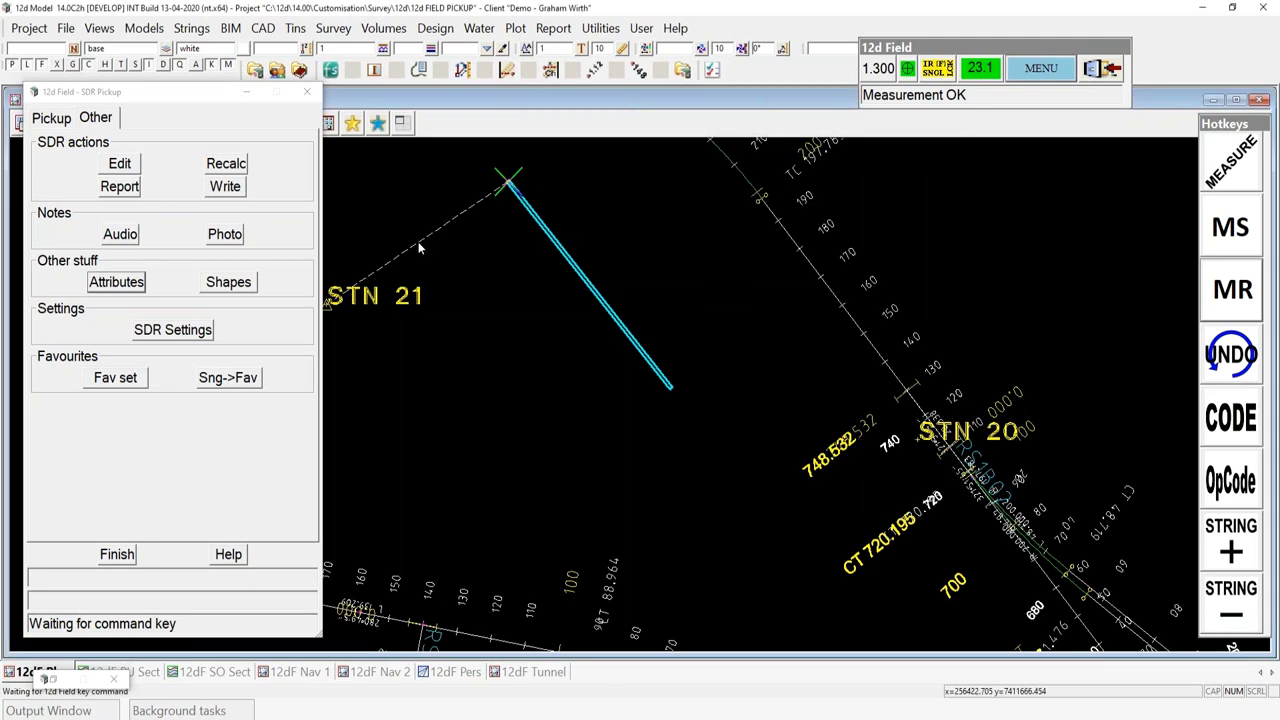
Set the new point's DEPTH pickup attribute to 1.35 and apply it
{"action": "left_click", "coordinate": [131, 285]}
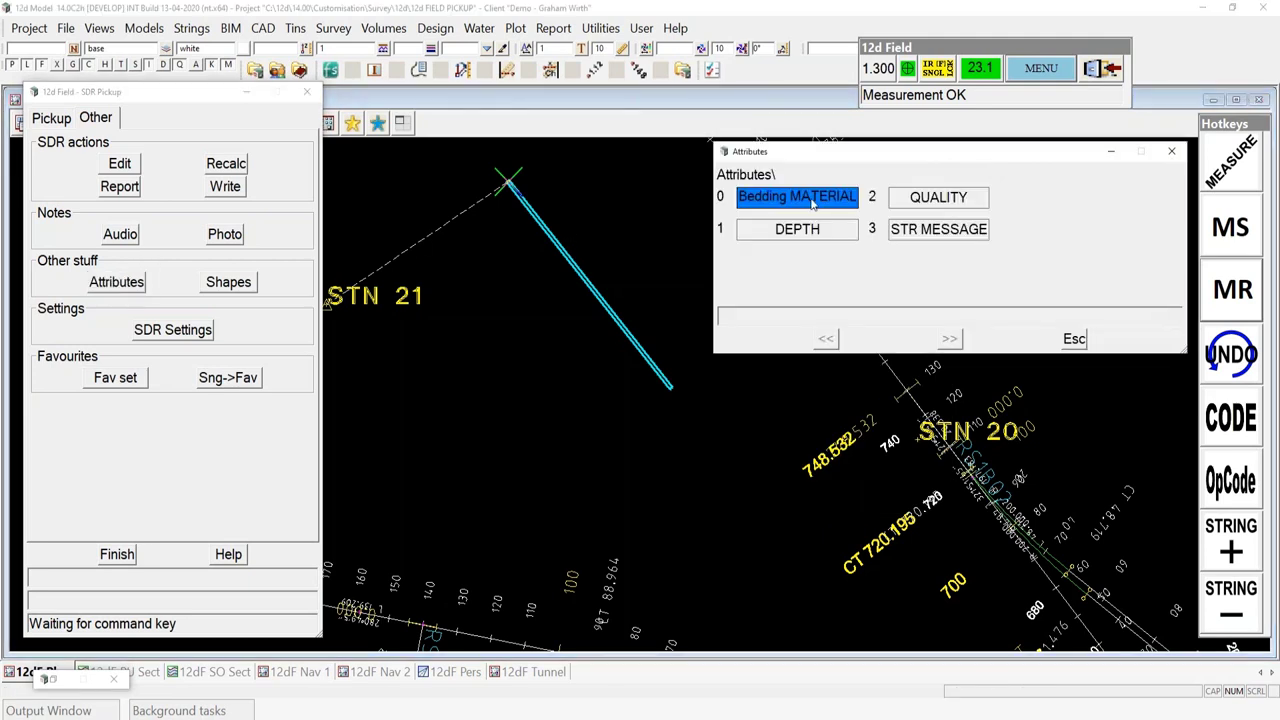
{"action": "left_click", "coordinate": [797, 229]}
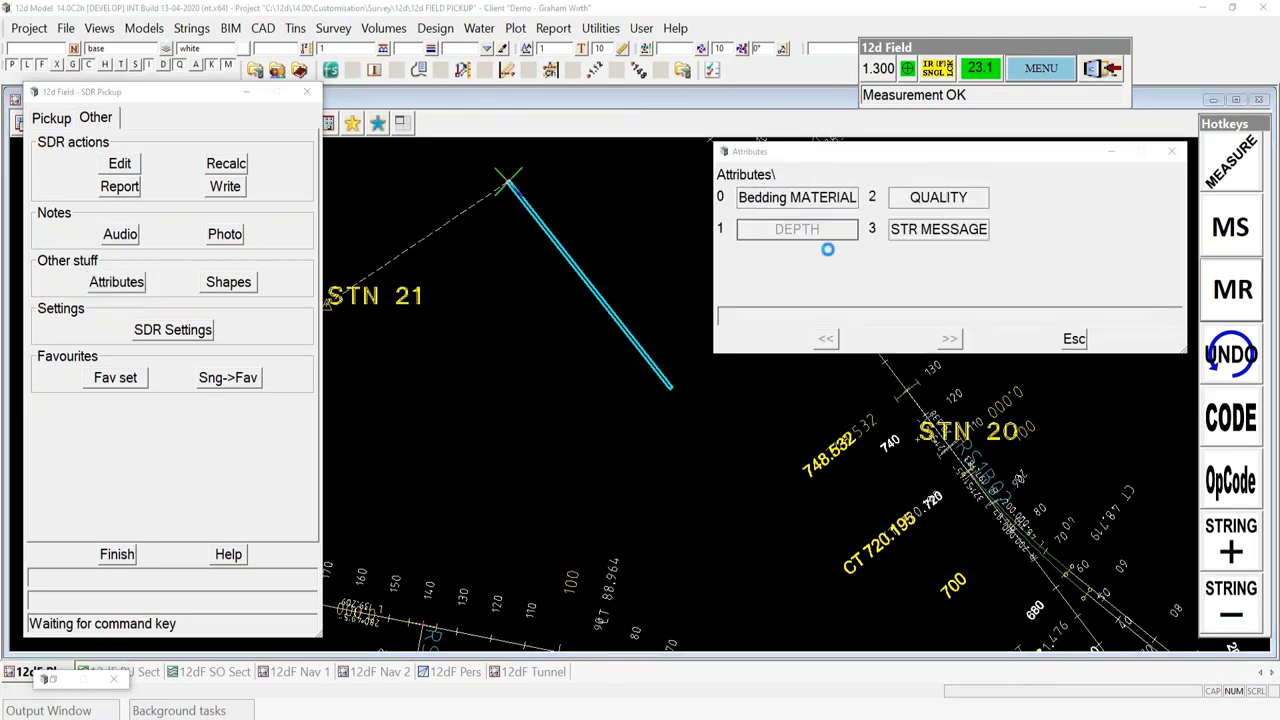
{"action": "left_click", "coordinate": [858, 220]}
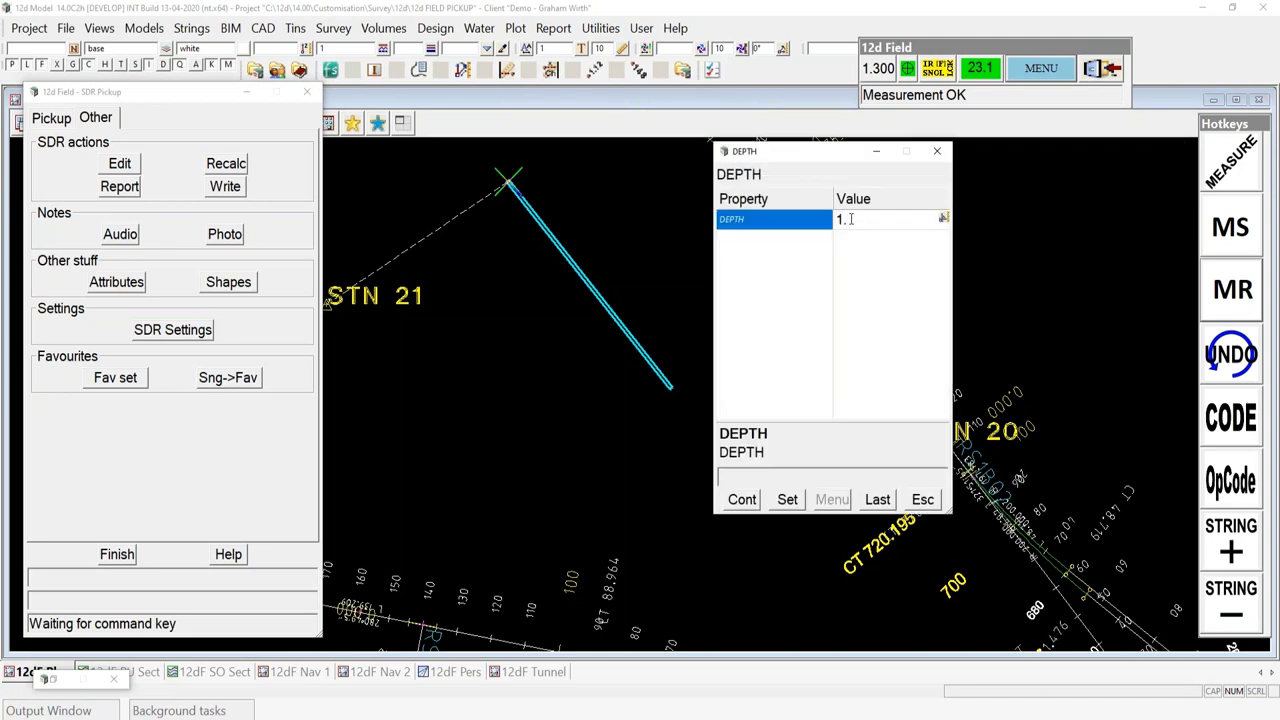
{"action": "type", "text": "1.35"}
{"action": "left_click", "coordinate": [787, 499]}
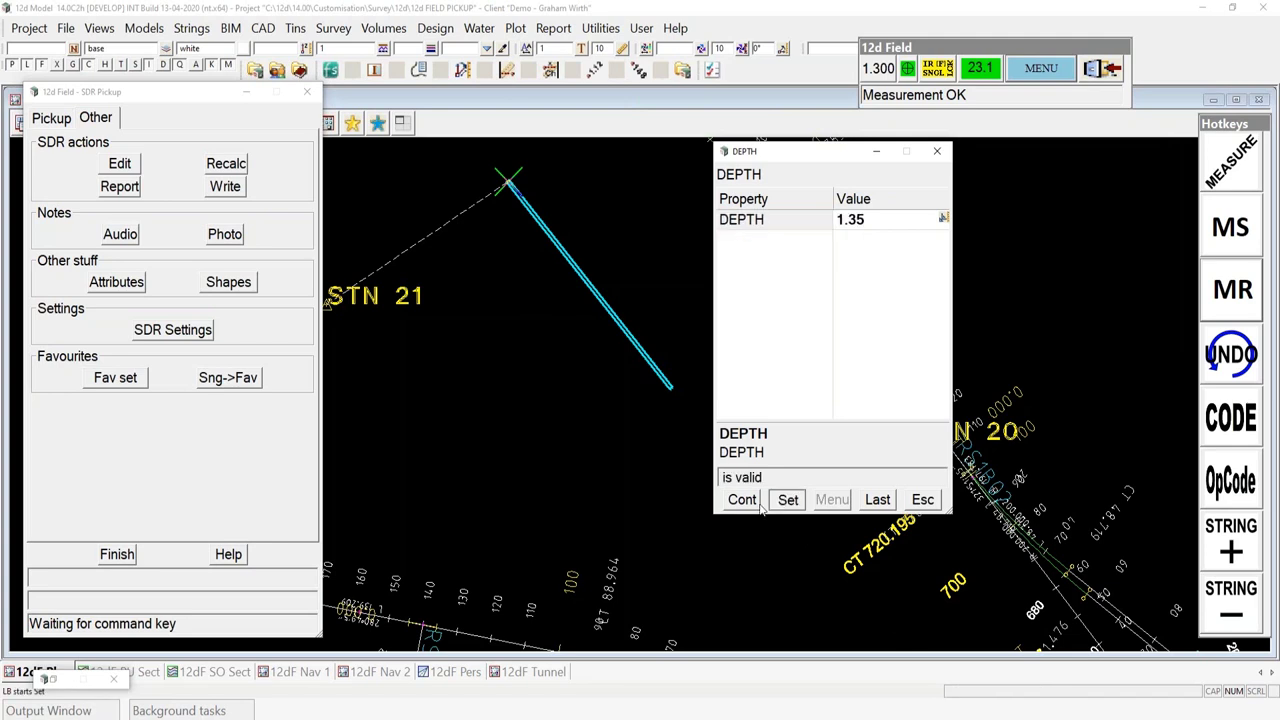
{"action": "left_click", "coordinate": [742, 499]}
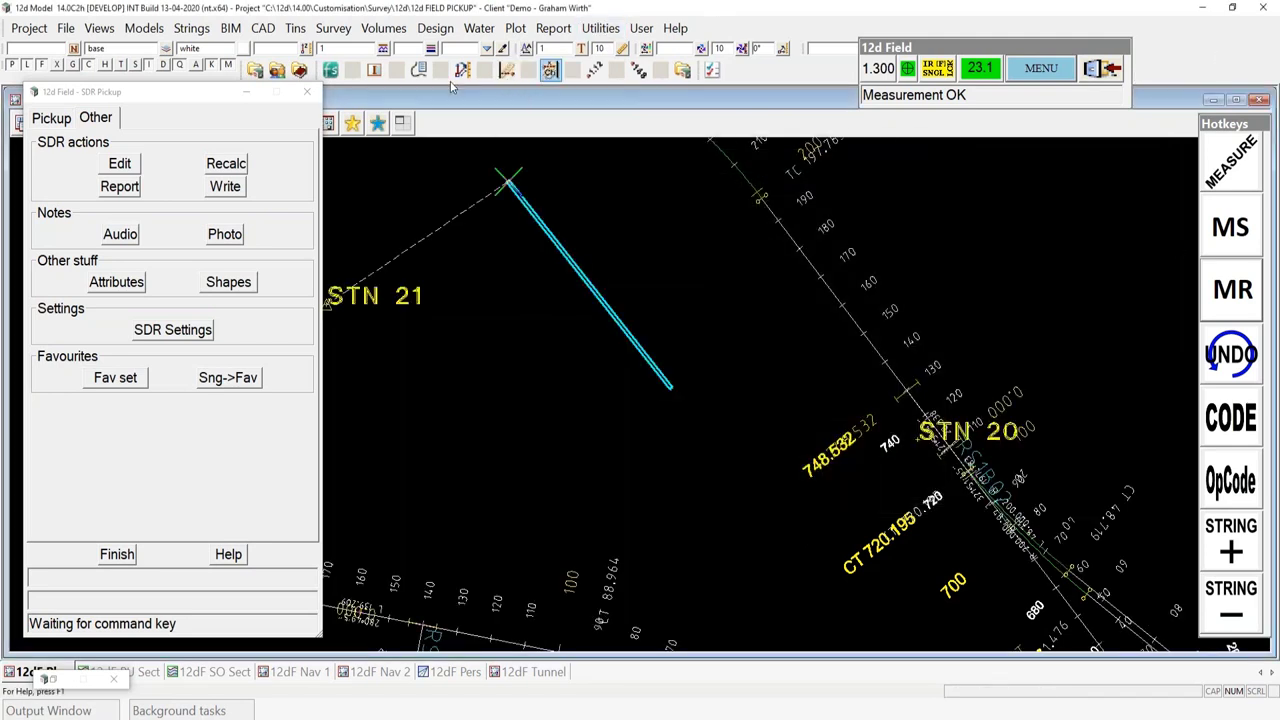
Load the picked-up SW pipe string into an enlarged String Attributes window and inspect its string-level SW attribute group
{"action": "left_click", "coordinate": [419, 70]}
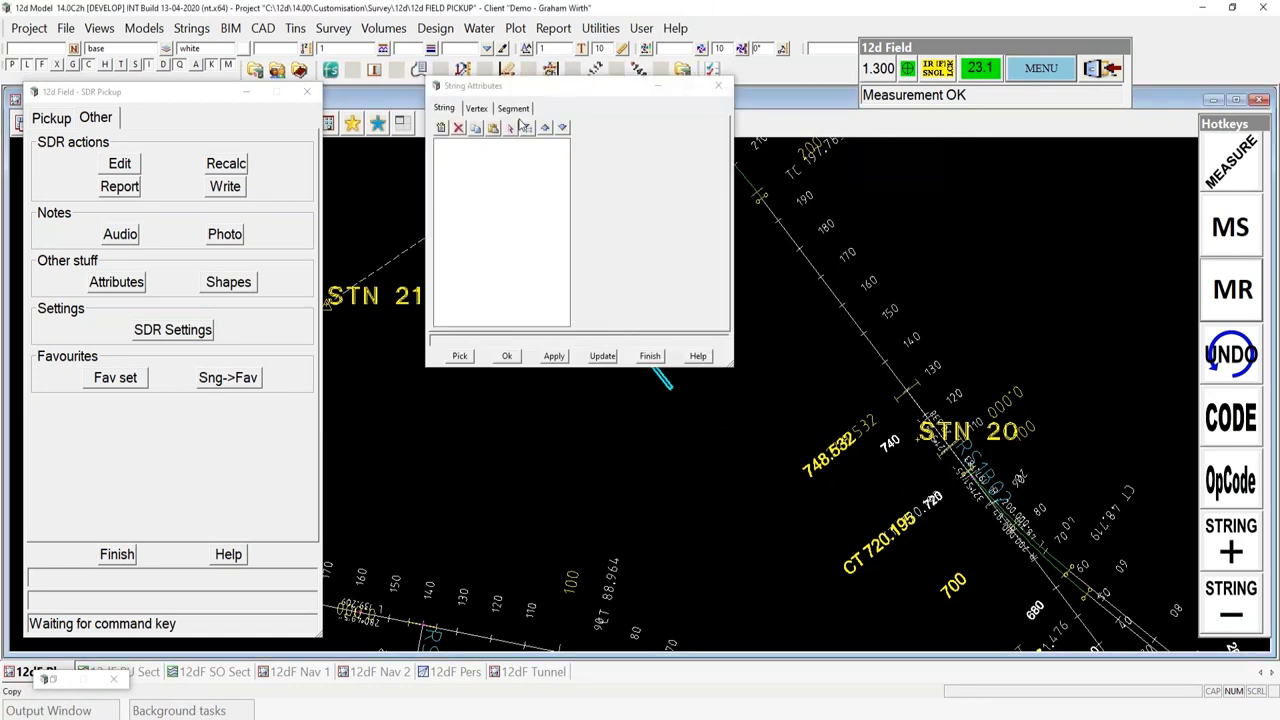
{"action": "left_click_drag", "start_coordinate": [557, 87], "coordinate": [847, 134]}
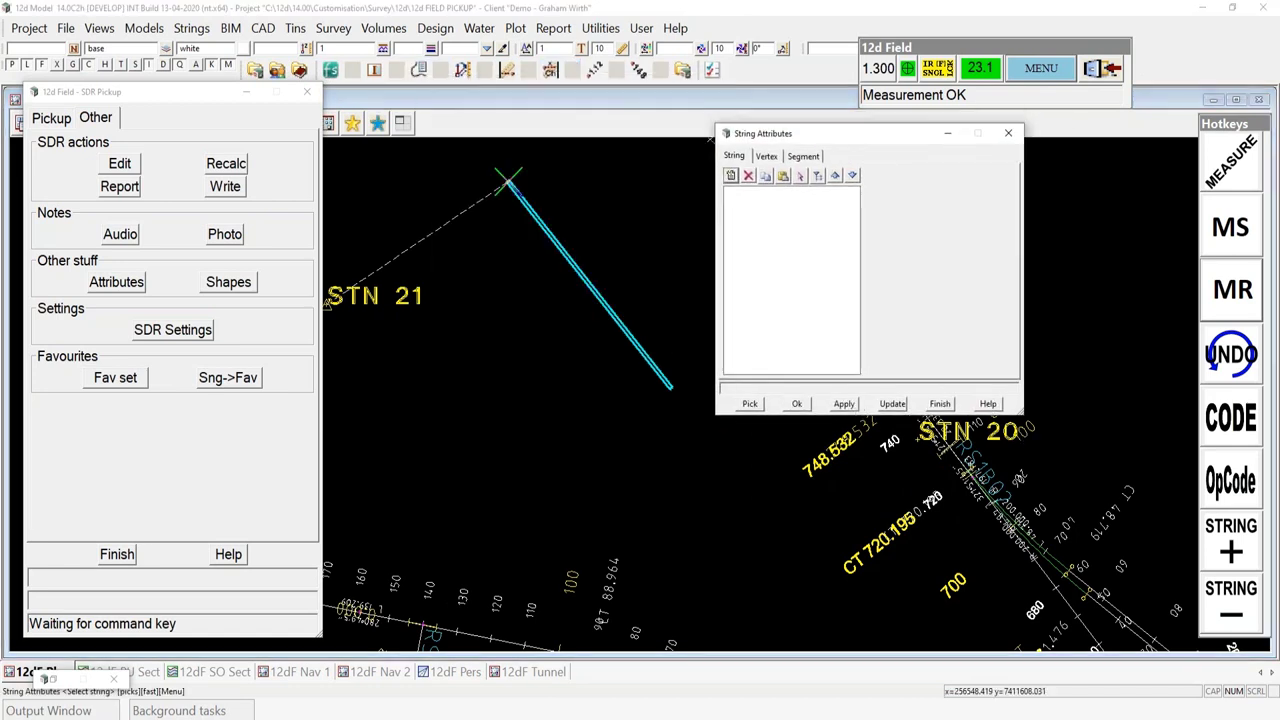
{"action": "left_click_drag", "start_coordinate": [1021, 412], "coordinate": [1178, 608]}
{"action": "left_click", "coordinate": [771, 598]}
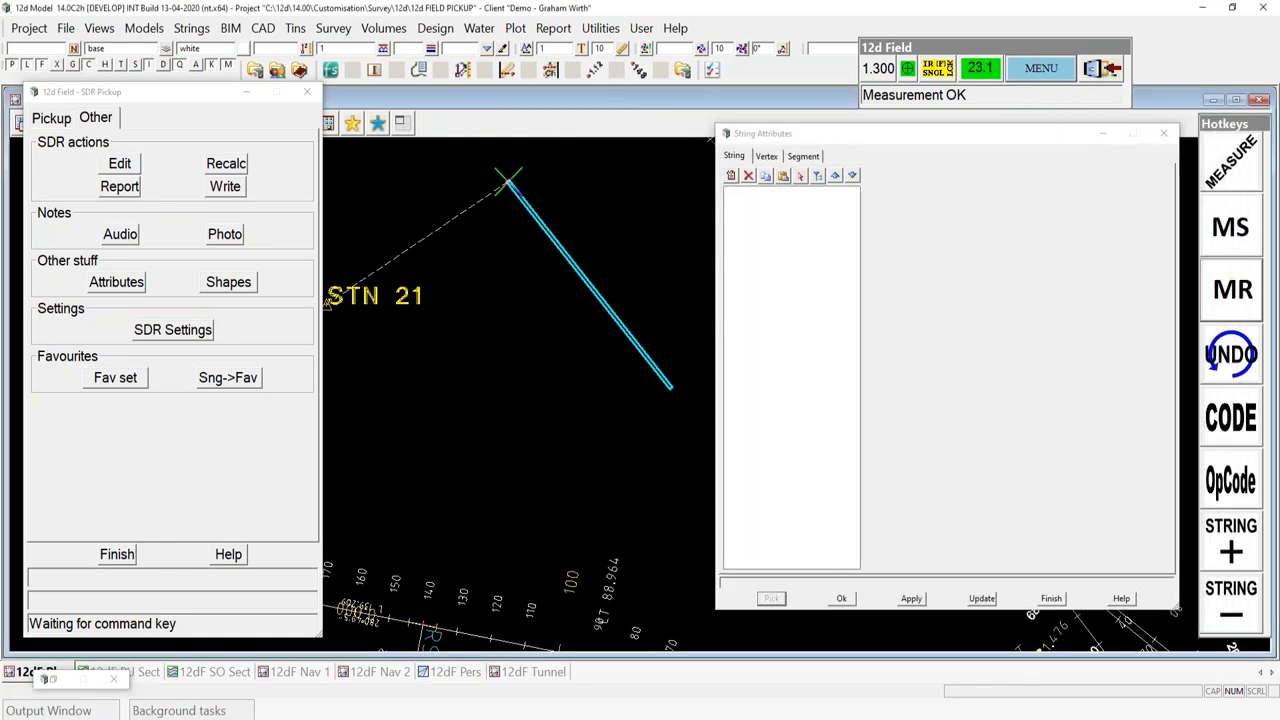
{"action": "left_click", "coordinate": [573, 268]}
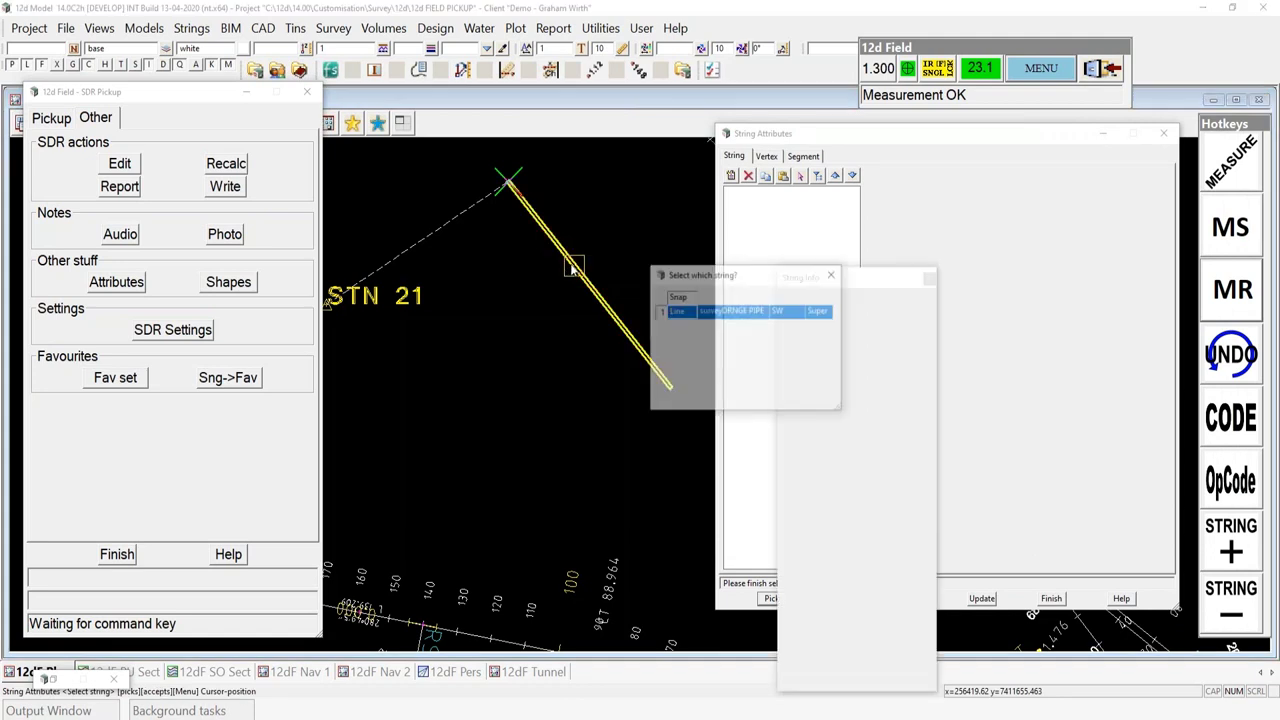
{"action": "left_click", "coordinate": [680, 314]}
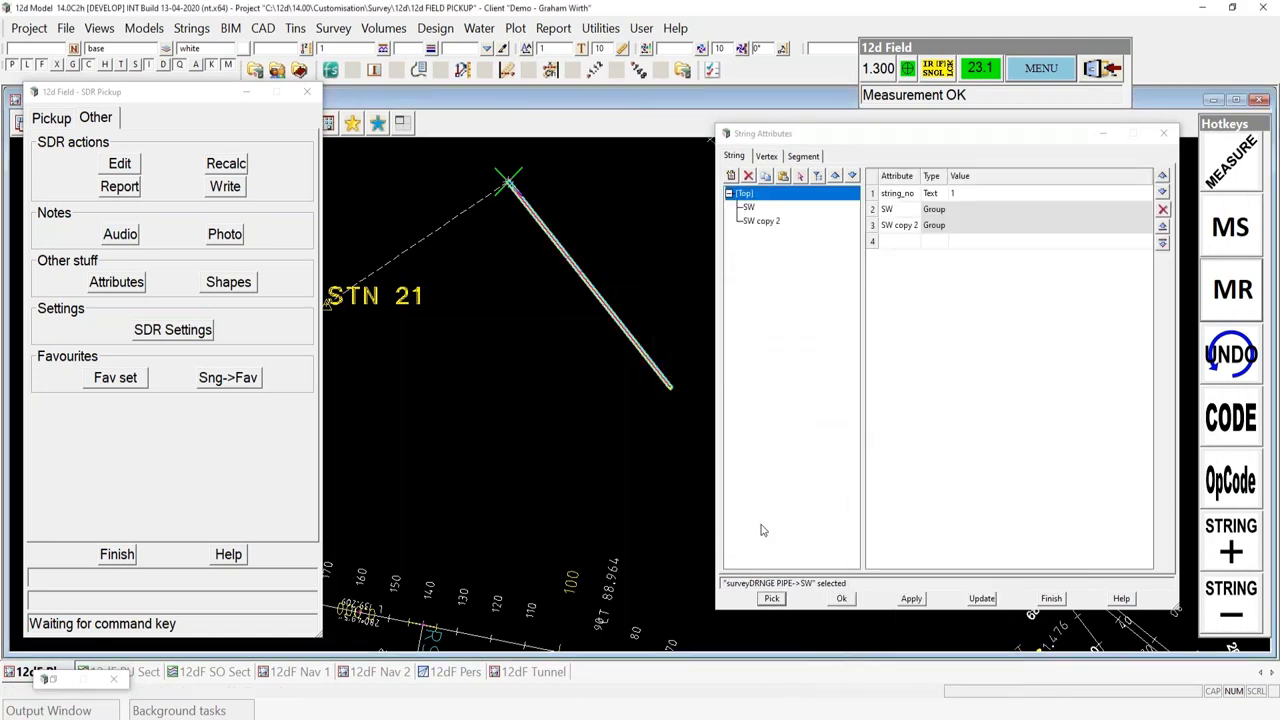
{"action": "left_click", "coordinate": [748, 207]}
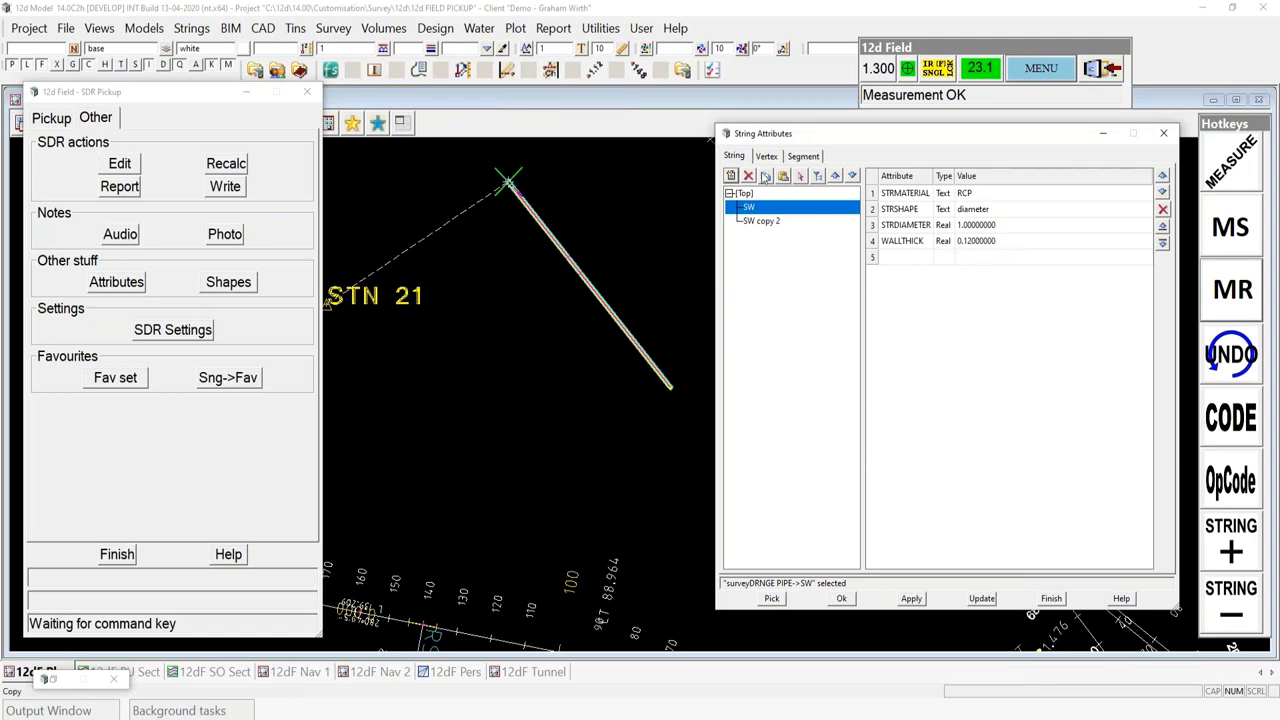
Inspect the attribute groups on vertex 2 of the SW string, including 12dField, Quality and Depth, comparing them with the available pickup attributes
{"action": "left_click", "coordinate": [767, 157]}
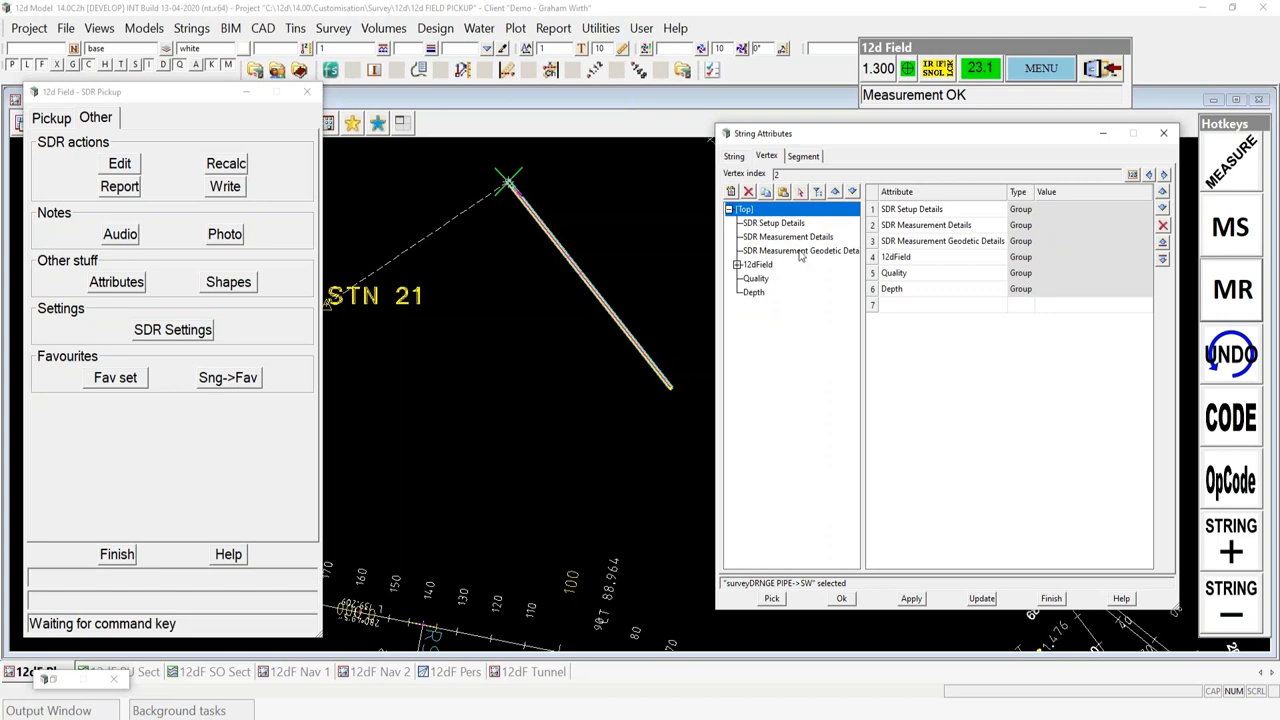
{"action": "left_click", "coordinate": [737, 265]}
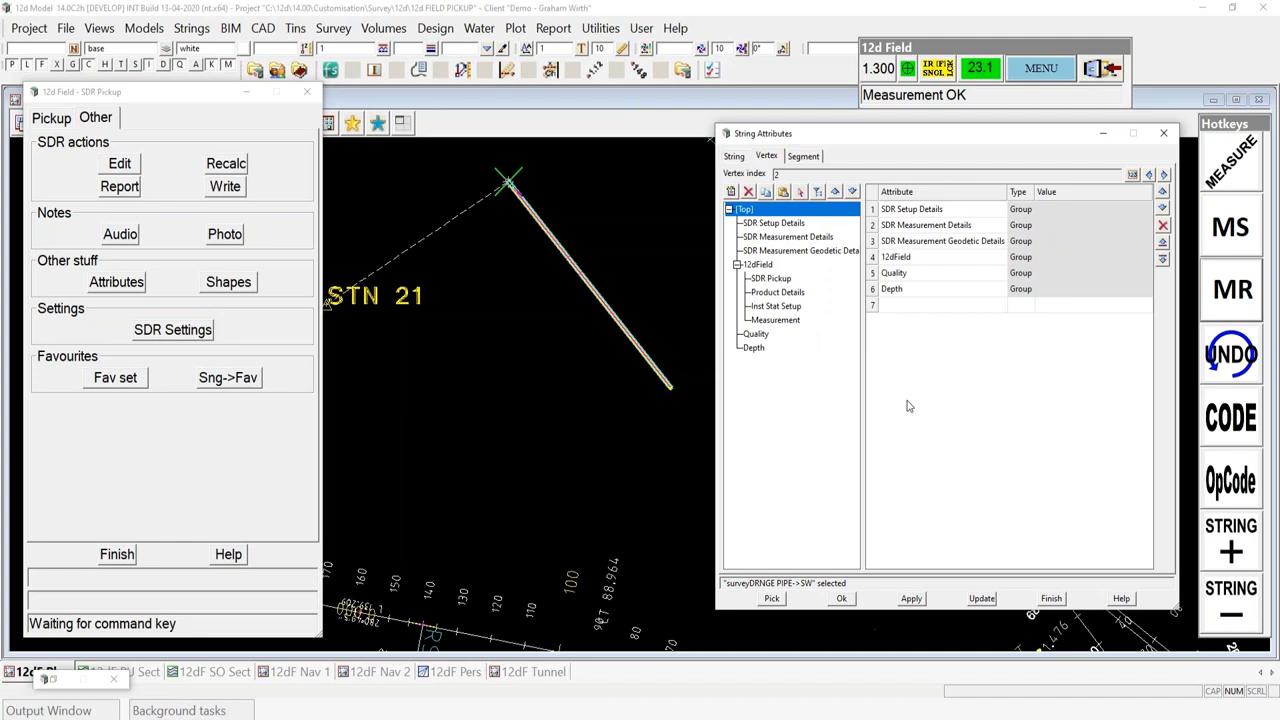
{"action": "left_click", "coordinate": [117, 282]}
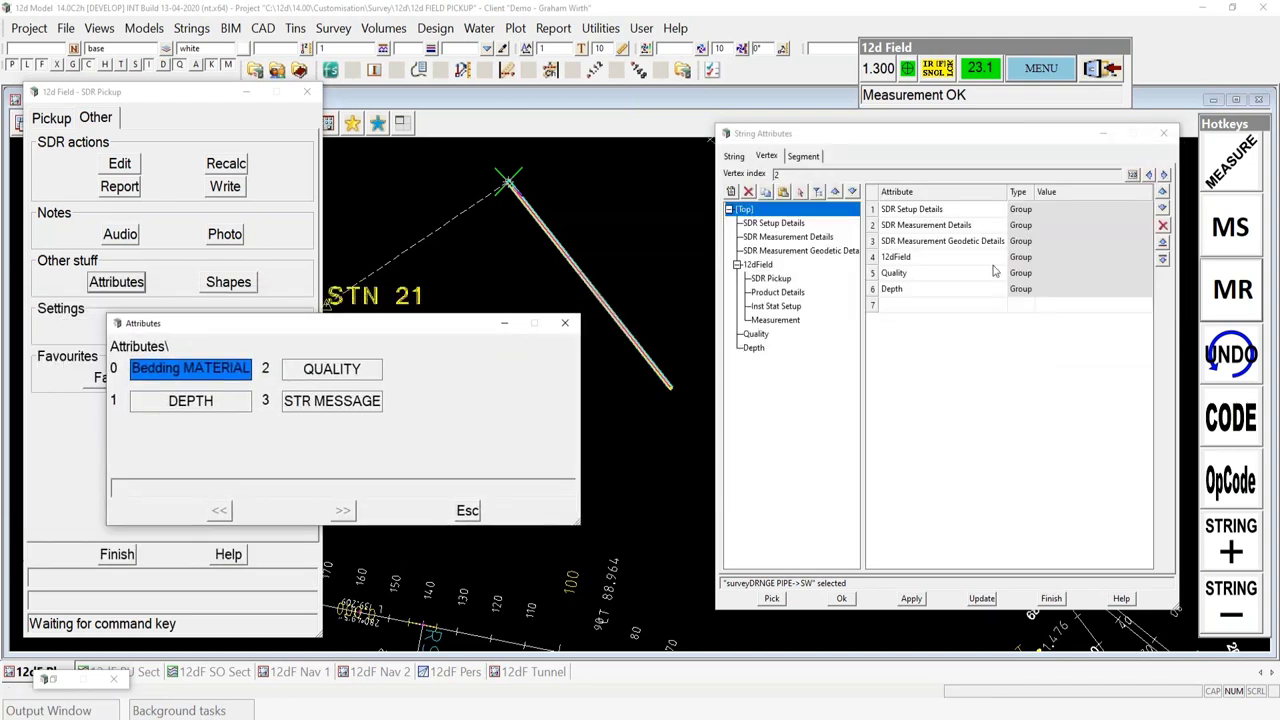
{"action": "left_click", "coordinate": [895, 275]}
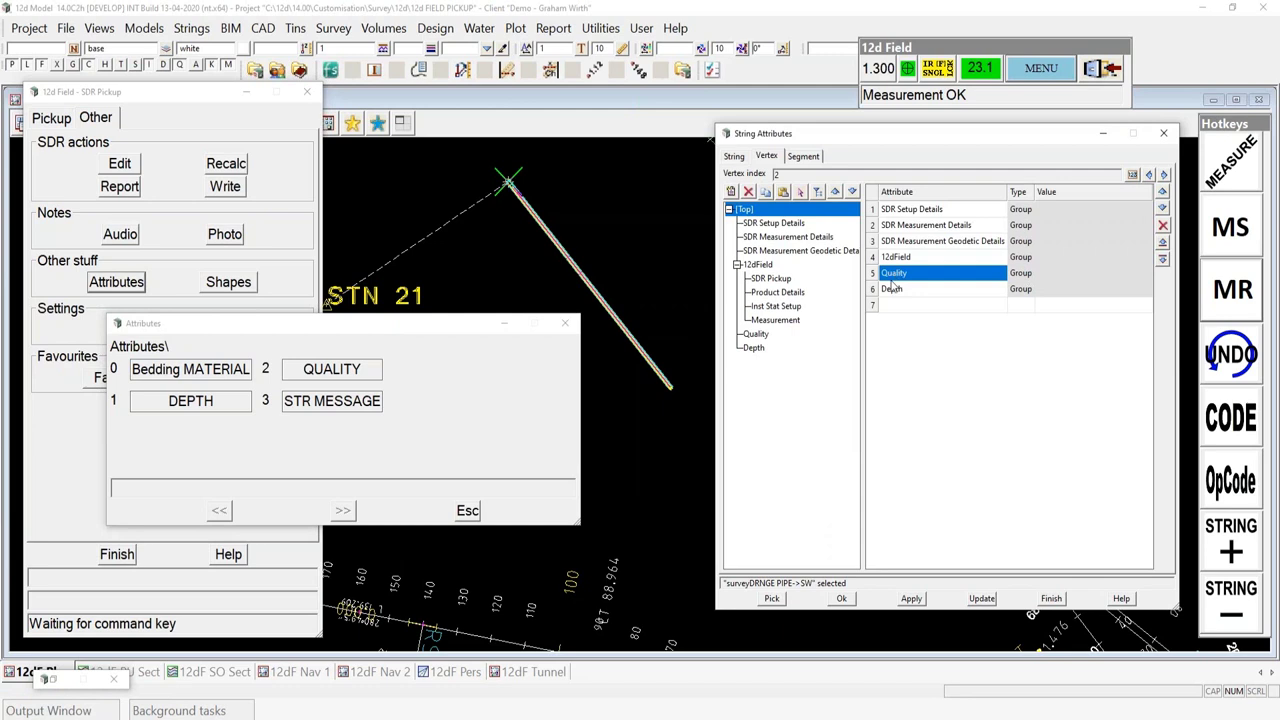
{"action": "left_click", "coordinate": [760, 336]}
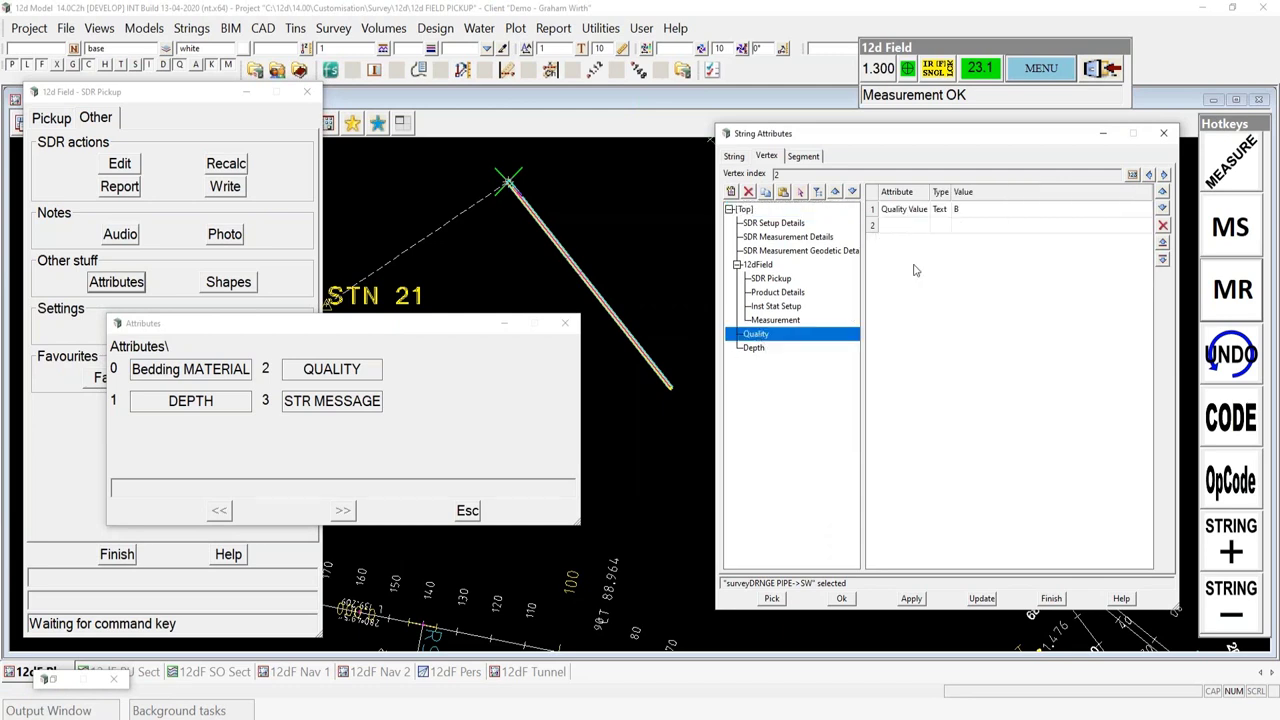
{"action": "left_click", "coordinate": [757, 349]}
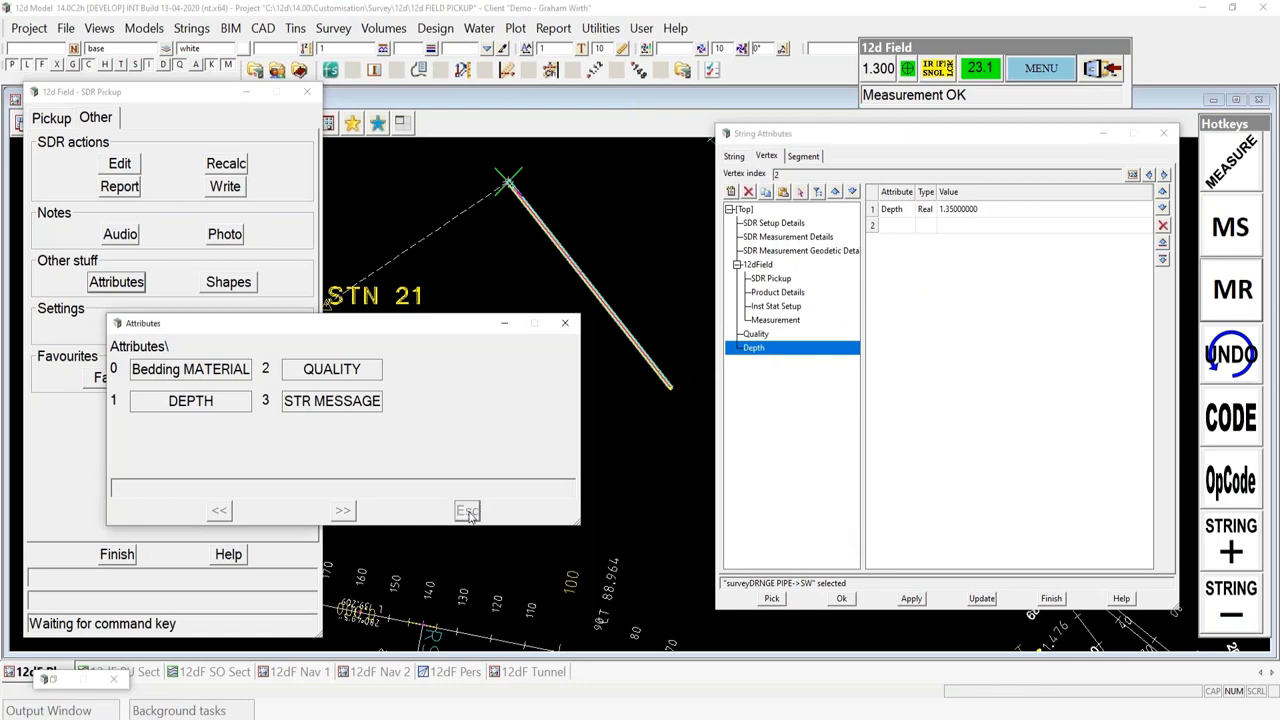
{"action": "left_click", "coordinate": [468, 511]}
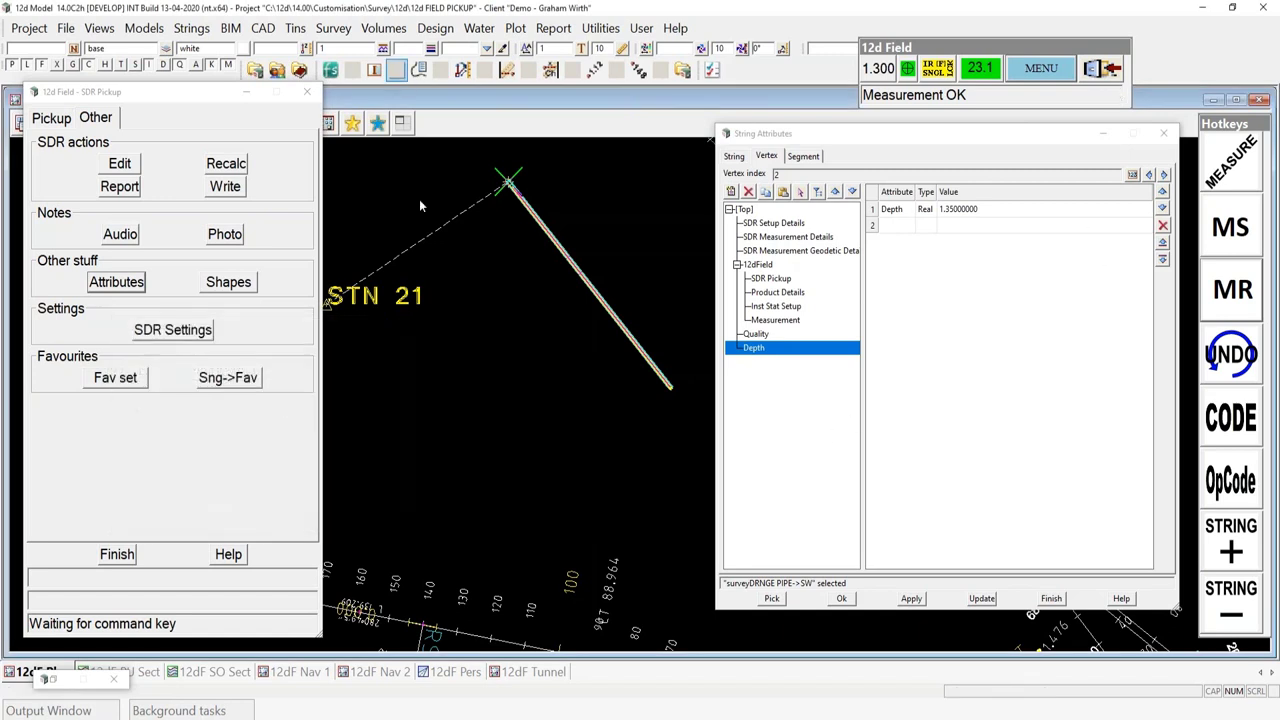
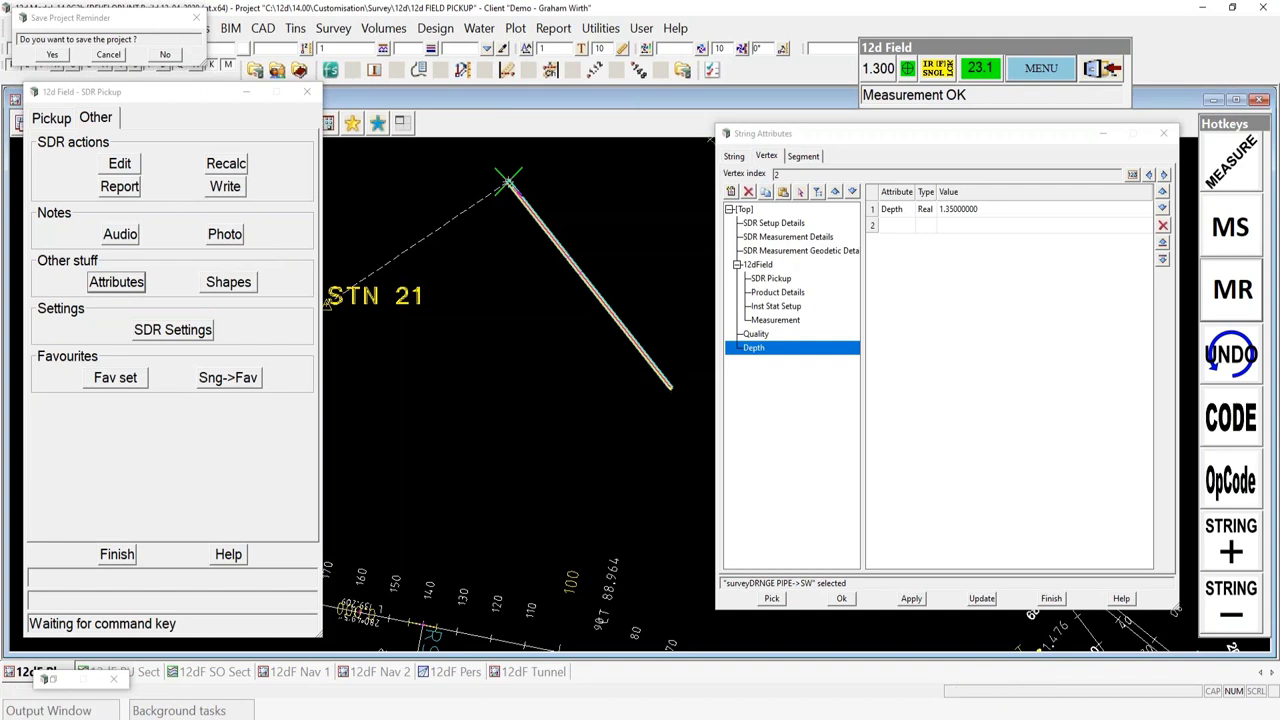
Check the SW string's segment attributes, review its vertex and string attributes again, and close String Attributes
{"action": "mouse_move", "coordinate": [476, 719]}
{"action": "left_click", "coordinate": [803, 156]}
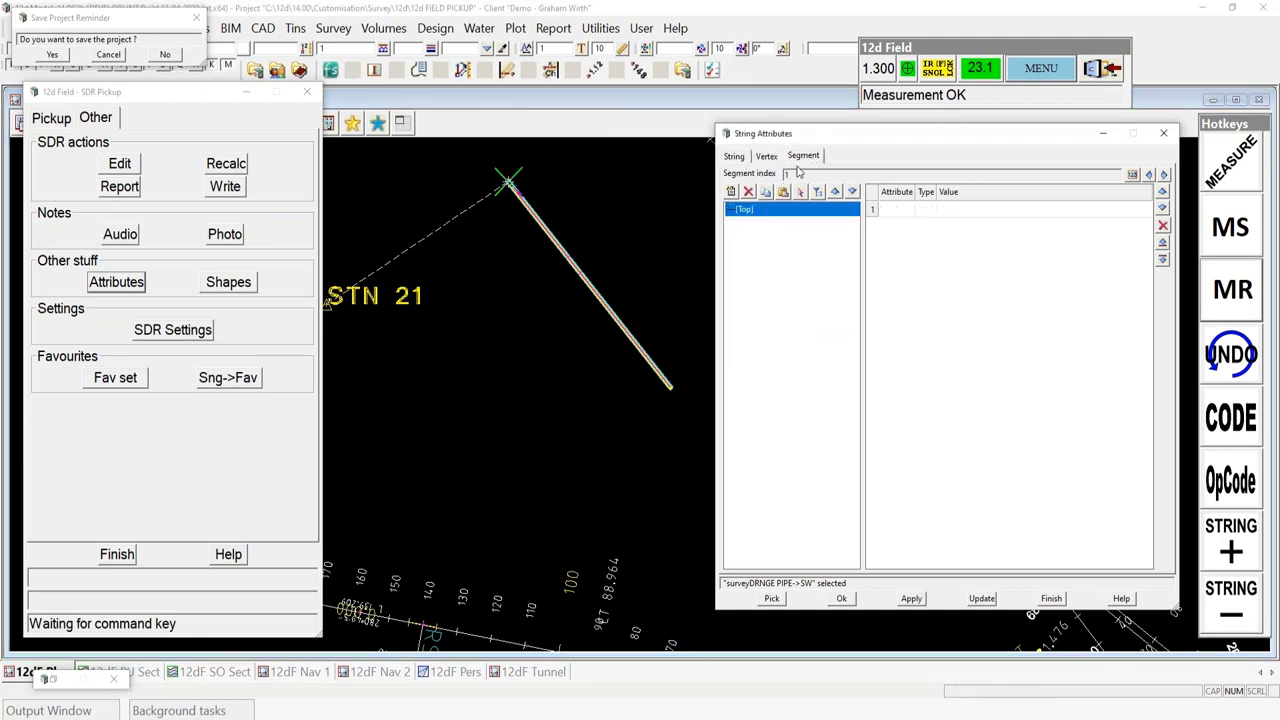
{"action": "left_click", "coordinate": [767, 160]}
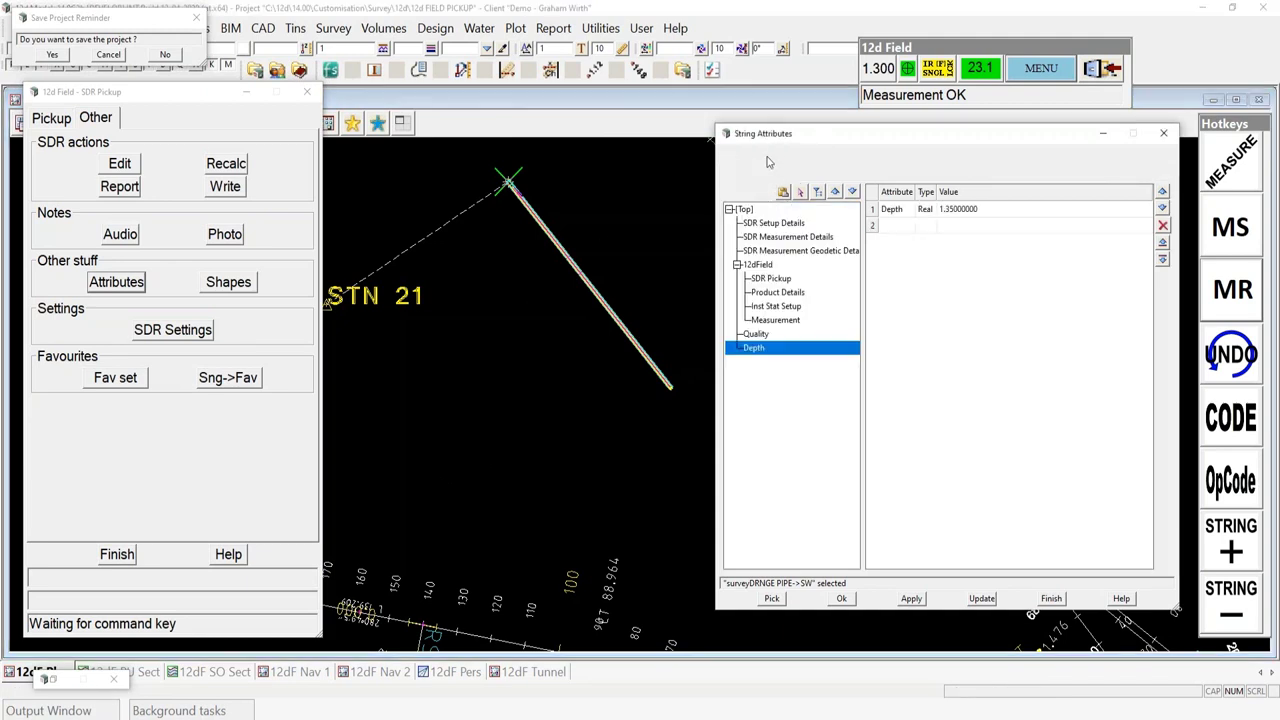
{"action": "left_click", "coordinate": [735, 157]}
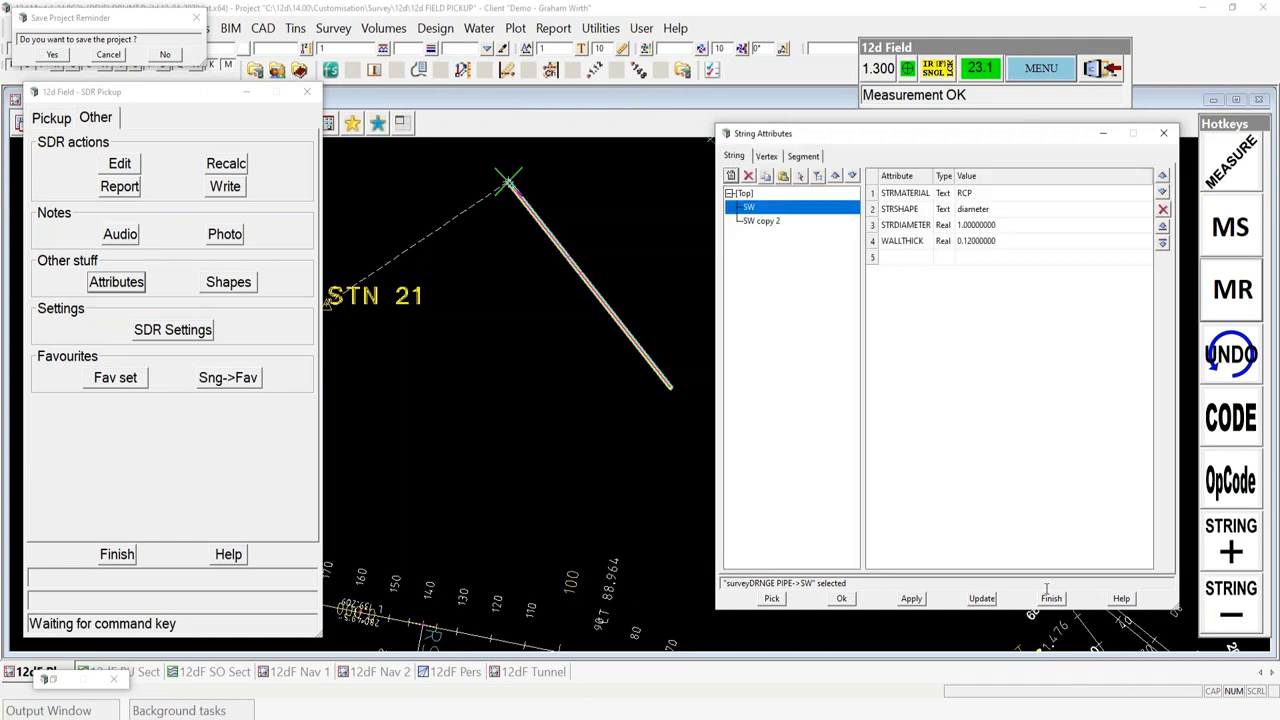
{"action": "left_click", "coordinate": [1051, 599]}
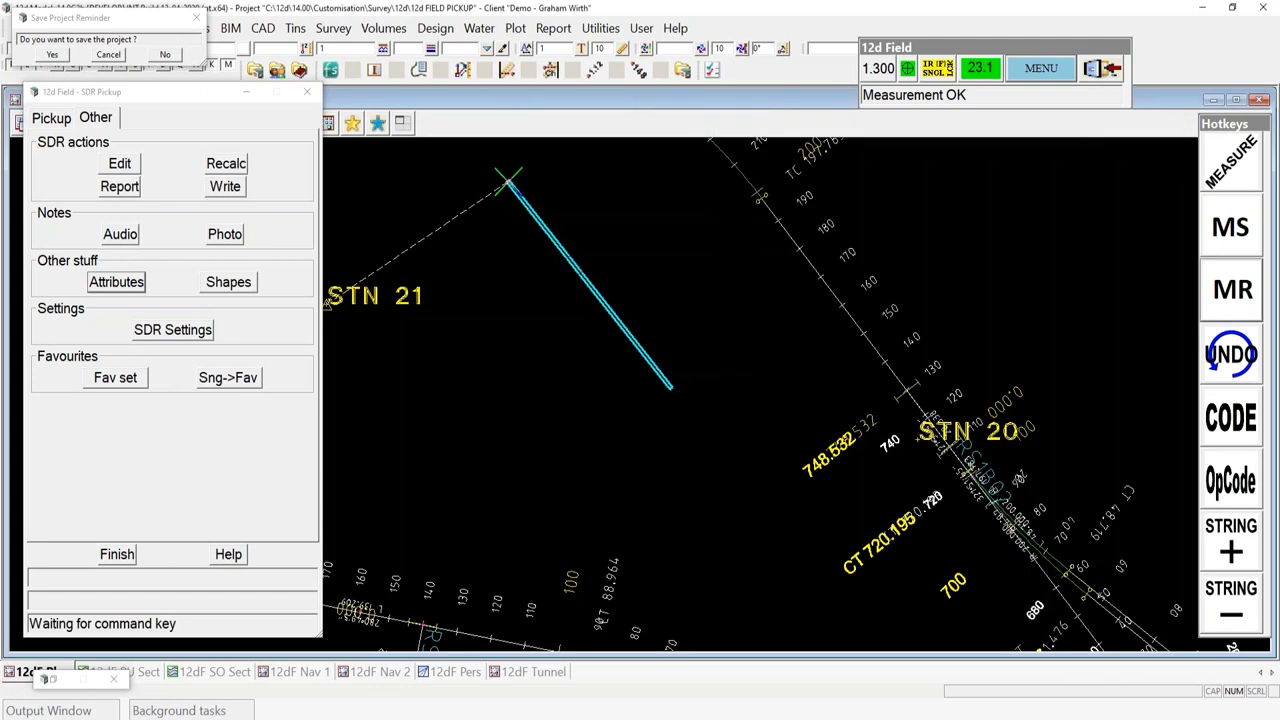
Examine the STN 21 records in the Survey Data Reduction Editor, expanding the backsight and SW measurements 0035 and 0036, and close the editor
{"action": "left_click", "coordinate": [120, 164]}
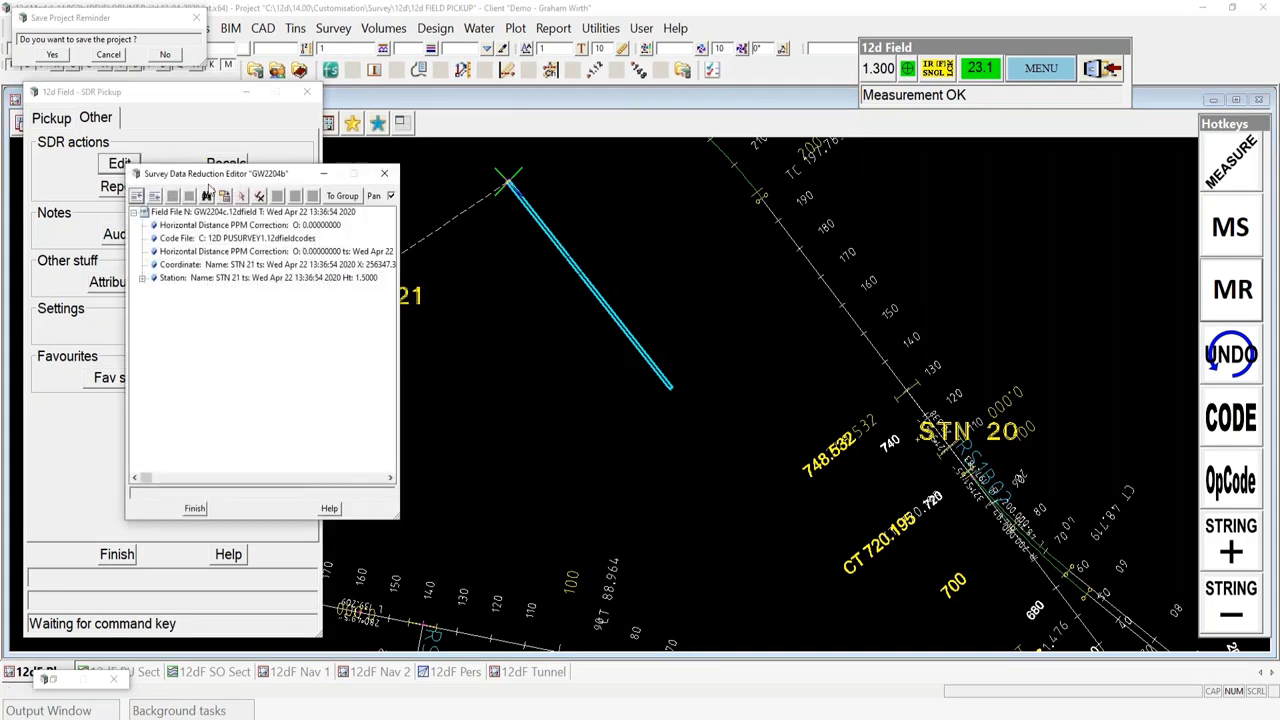
{"action": "left_click_drag", "start_coordinate": [215, 178], "coordinate": [815, 143]}
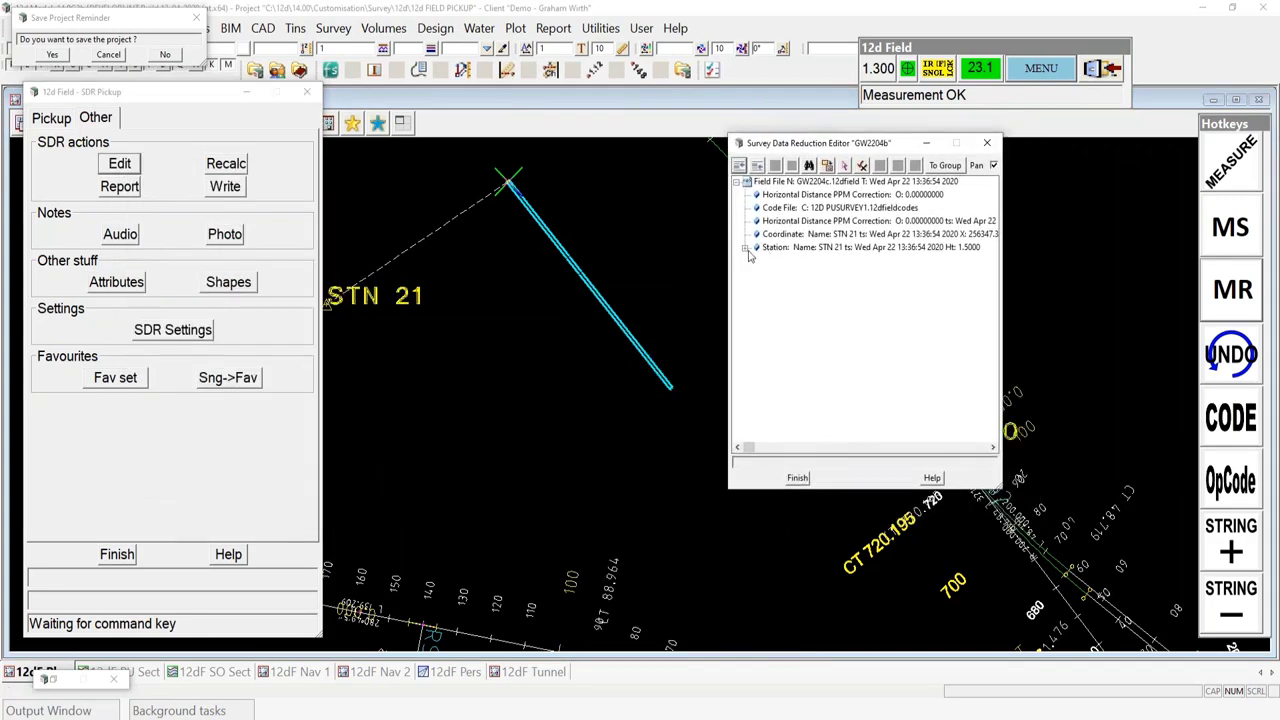
{"action": "left_click", "coordinate": [745, 248]}
{"action": "left_click", "coordinate": [755, 288]}
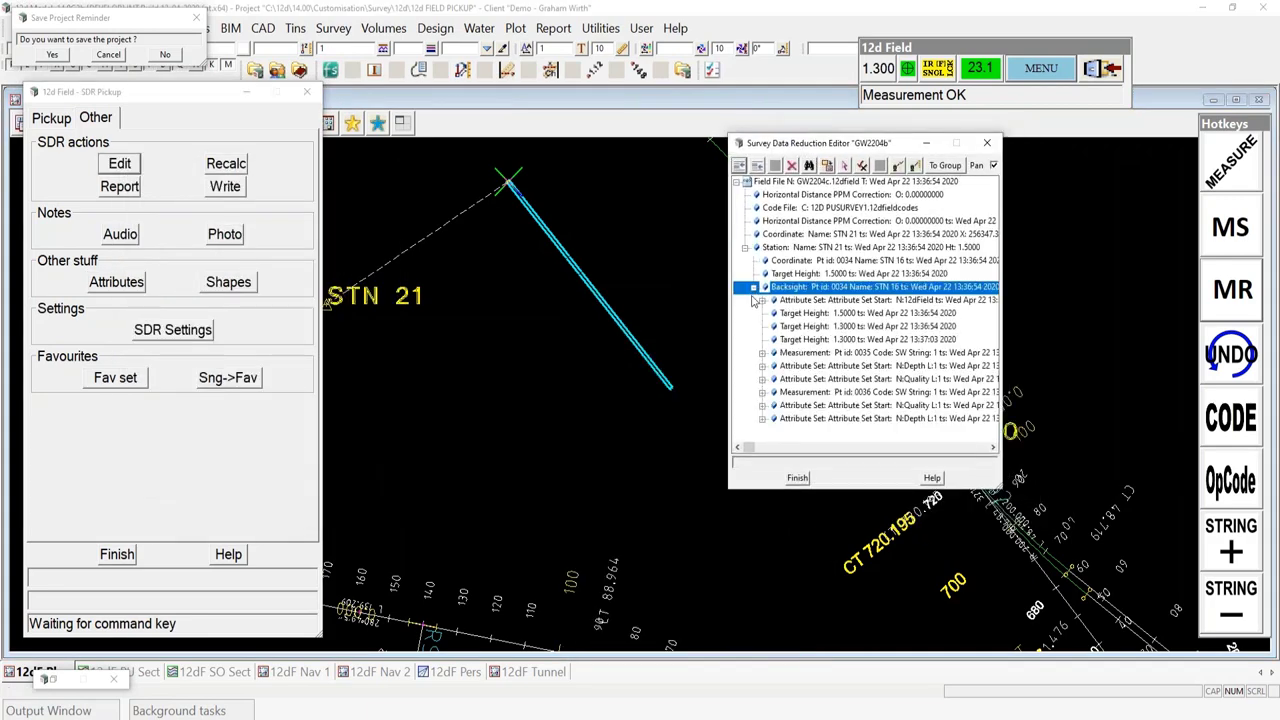
{"action": "left_click", "coordinate": [817, 354]}
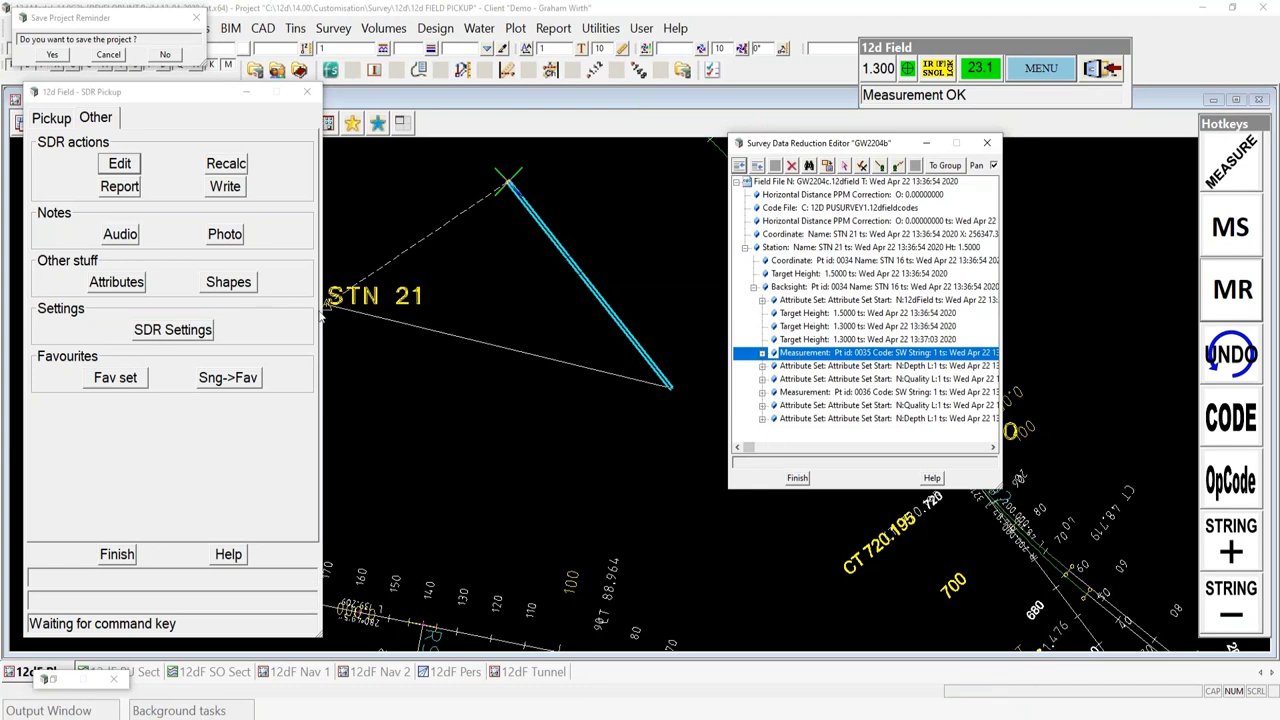
{"action": "left_click", "coordinate": [762, 393]}
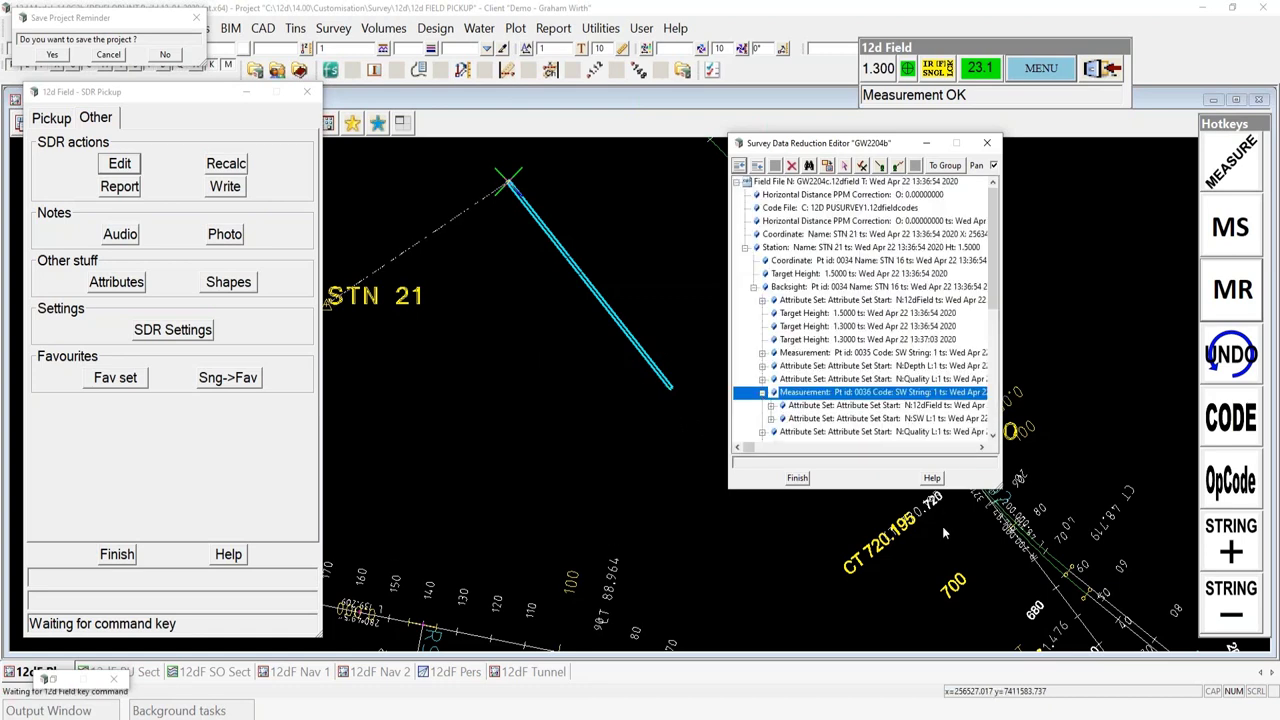
{"action": "left_click_drag", "start_coordinate": [999, 488], "coordinate": [1128, 552]}
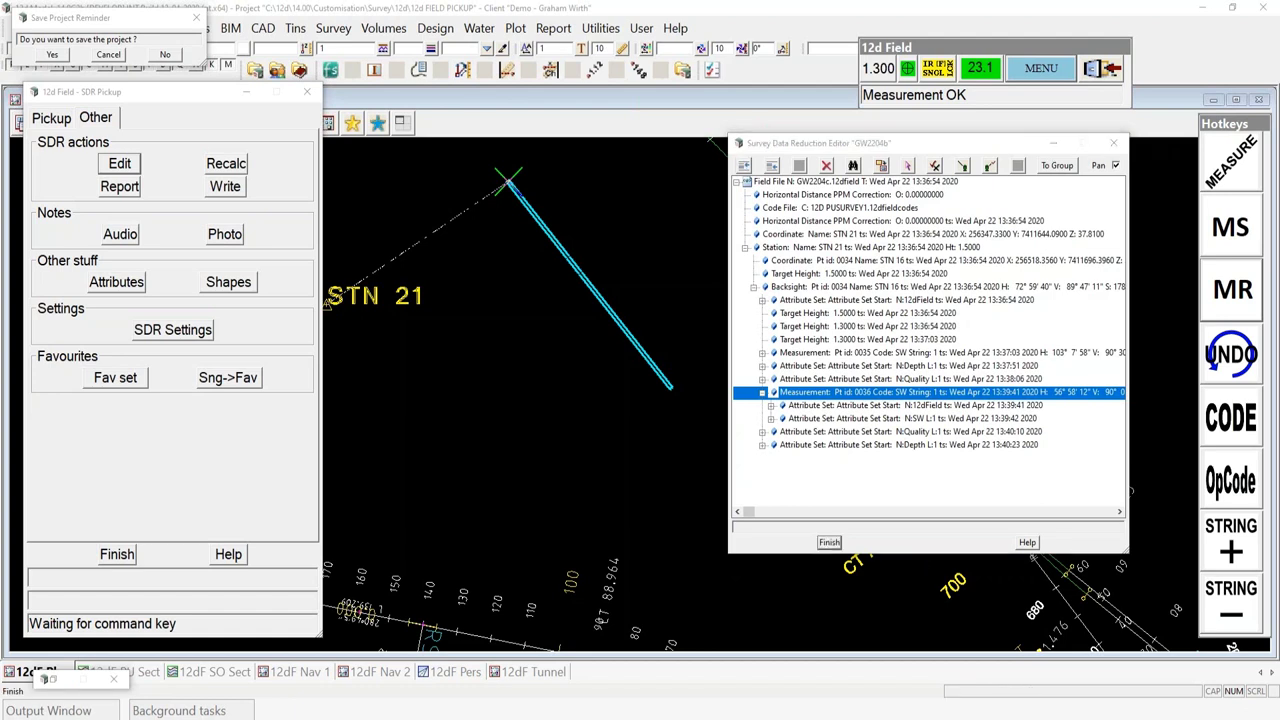
{"action": "left_click", "coordinate": [829, 542]}
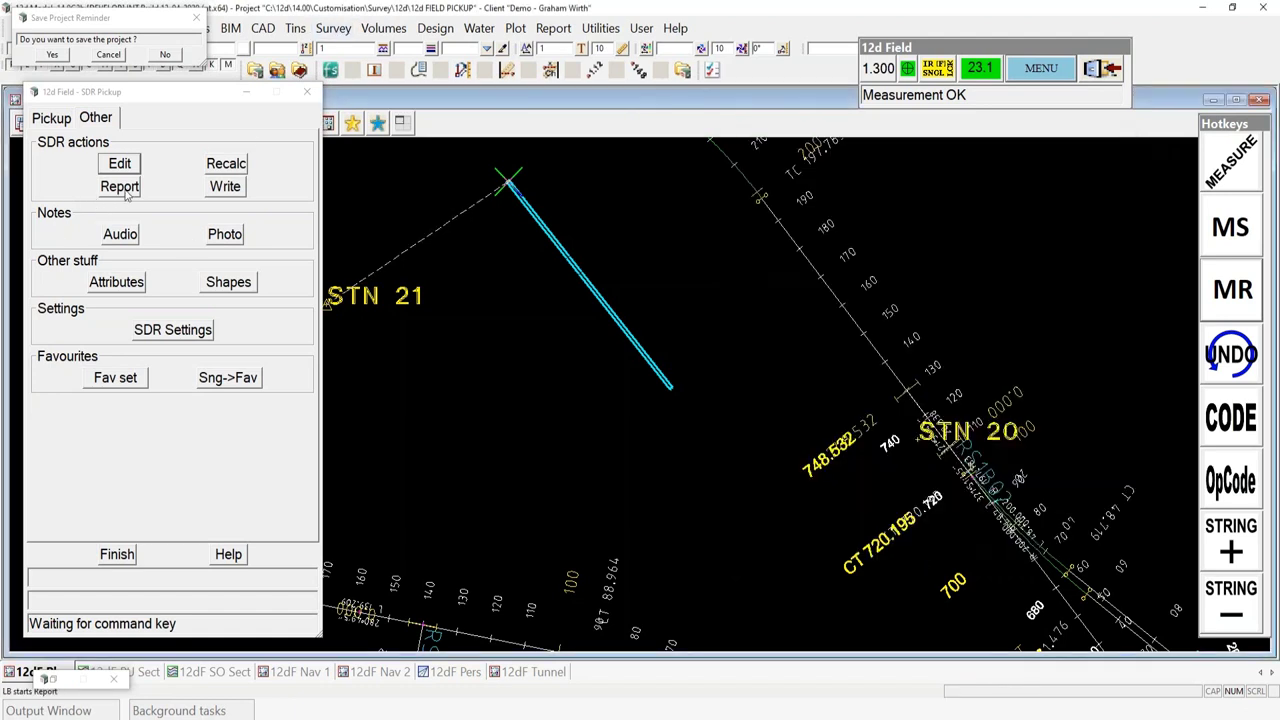
View the audio note recorder without recording anything and return to the SDR pickup code list
{"action": "left_click", "coordinate": [112, 238]}
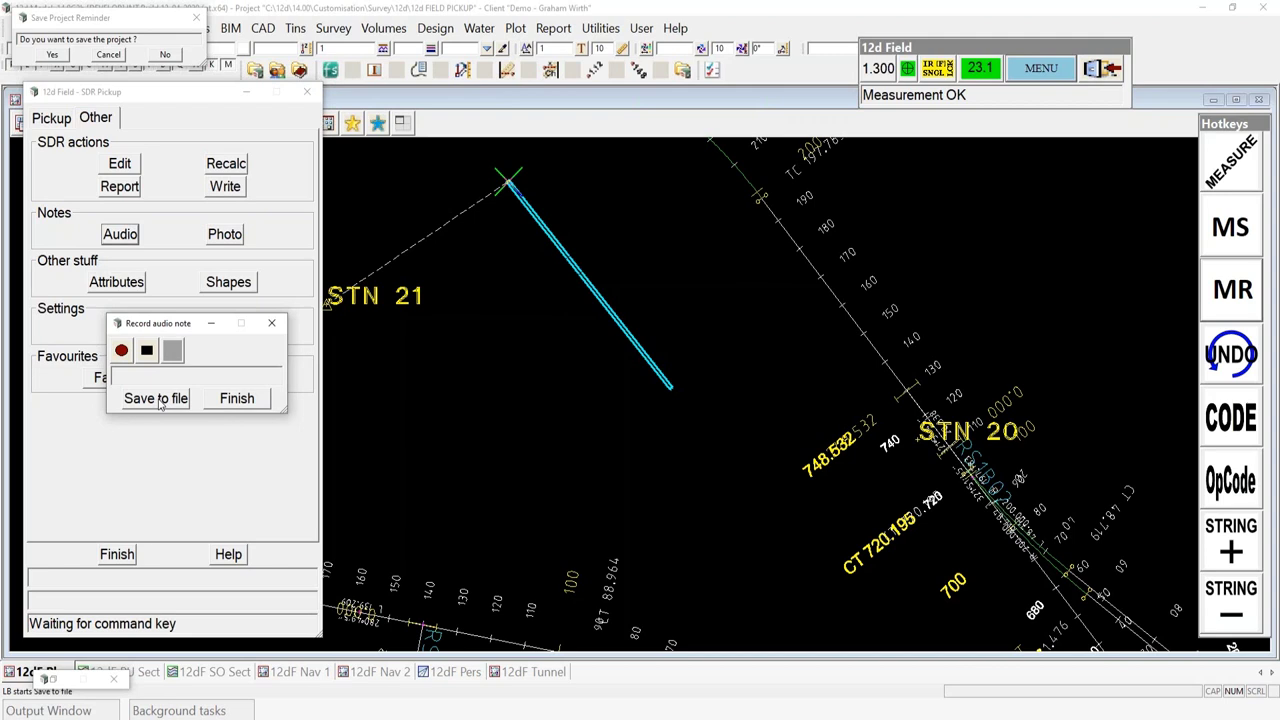
{"action": "left_click", "coordinate": [237, 398]}
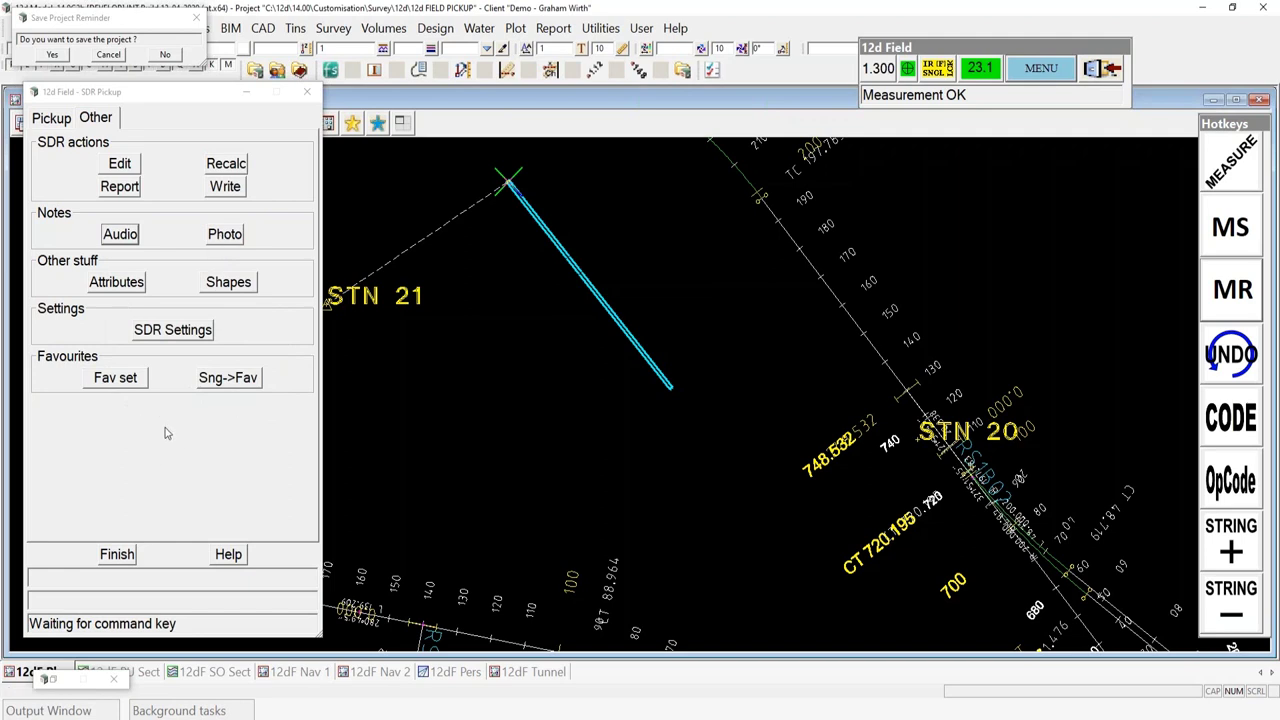
{"action": "left_click", "coordinate": [161, 96]}
{"action": "left_click", "coordinate": [57, 117]}
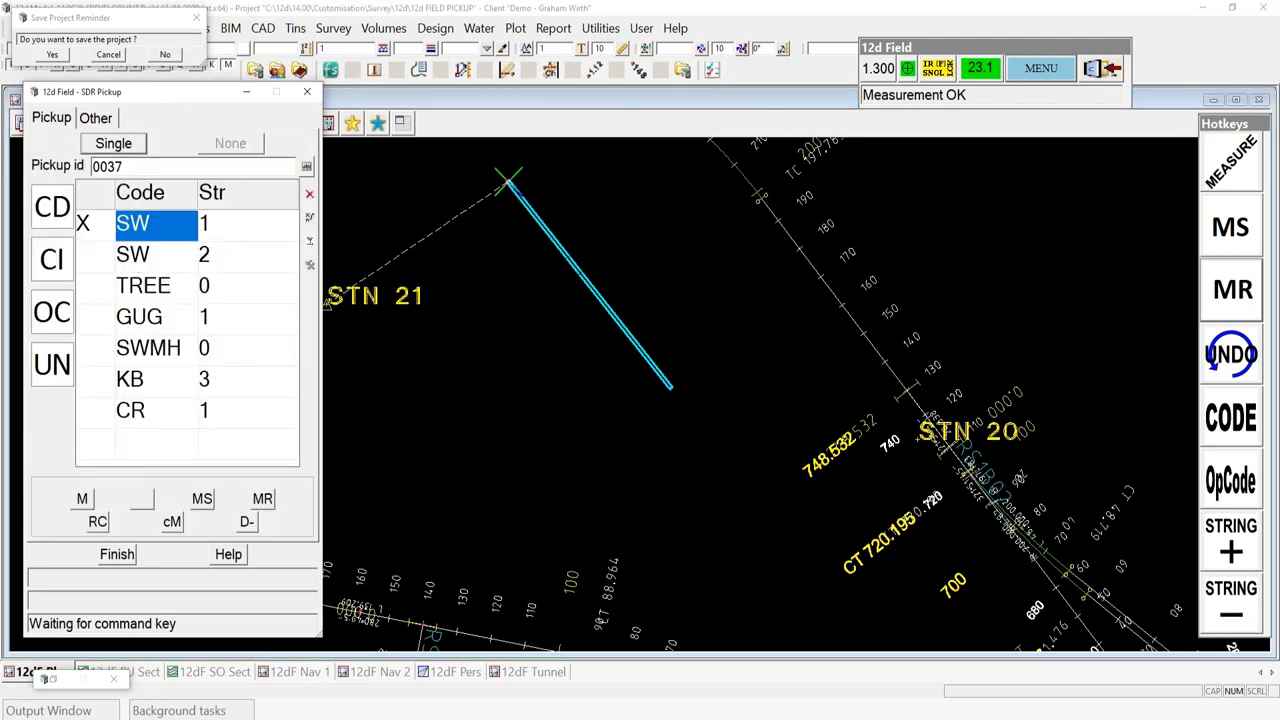
Try the Favourites pickup mode and return the SDR pickup to Single mode
{"action": "left_click", "coordinate": [111, 146]}
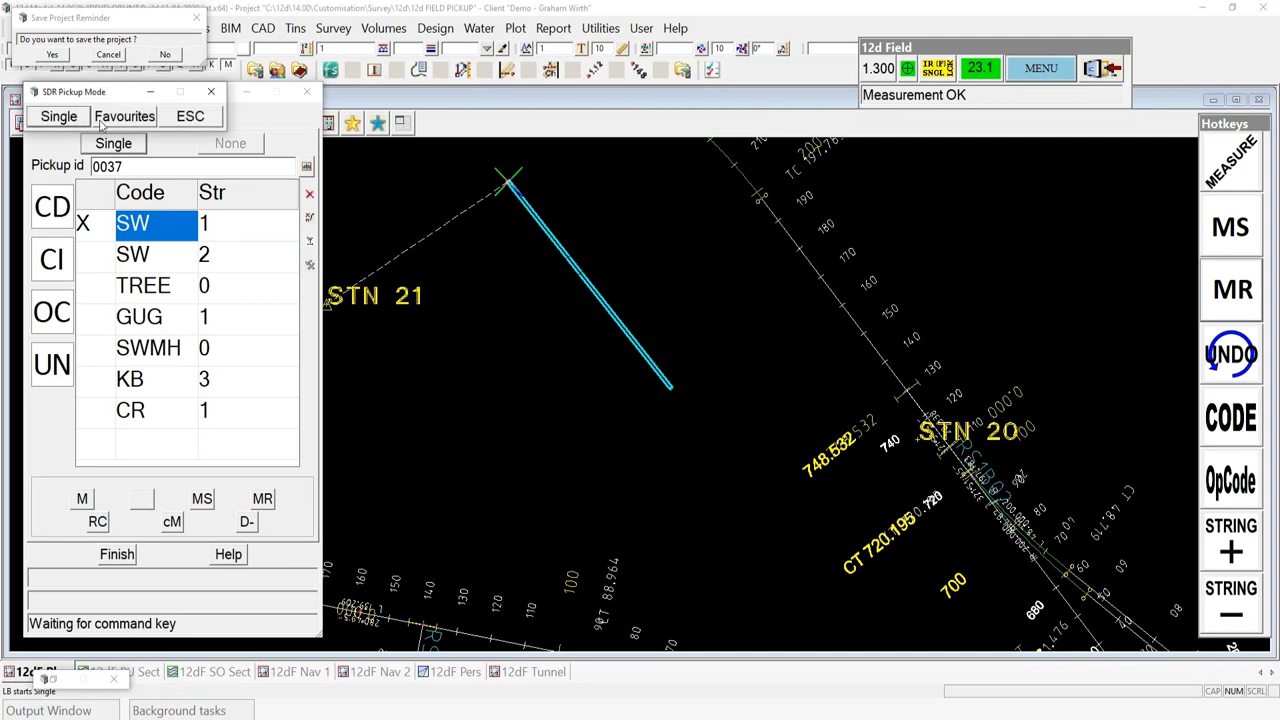
{"action": "left_click", "coordinate": [125, 117]}
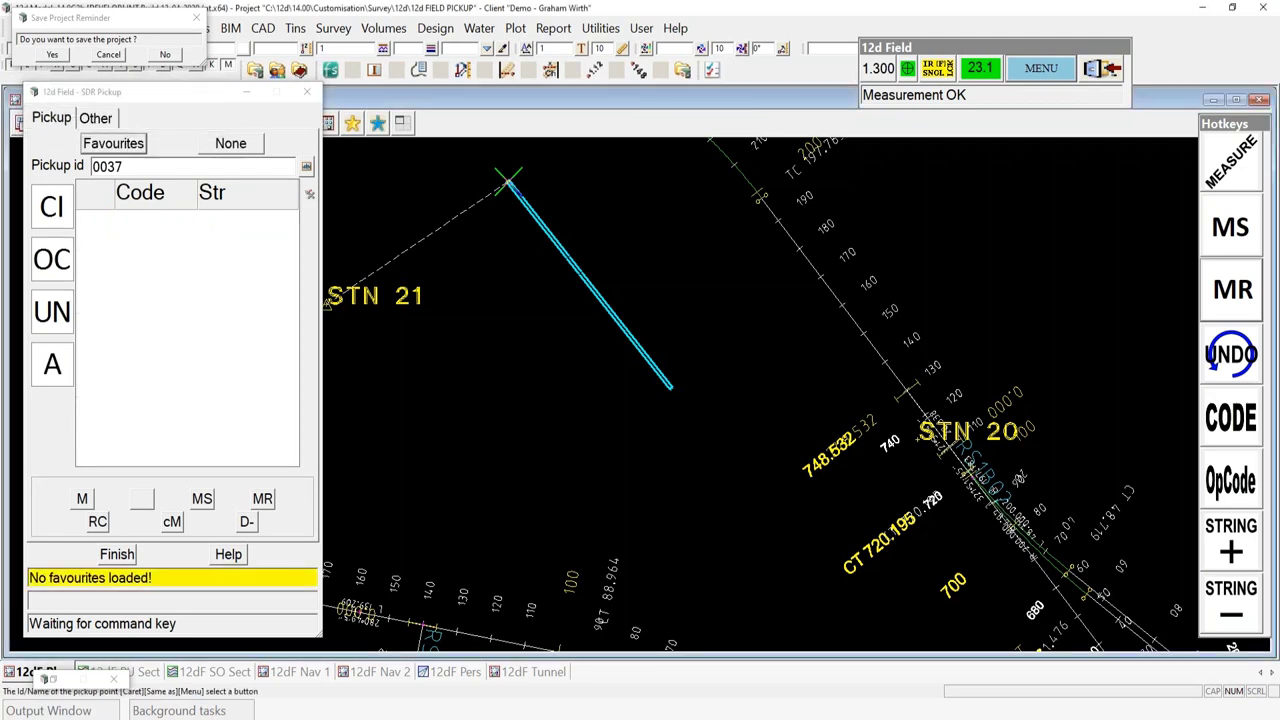
{"action": "left_click", "coordinate": [107, 146]}
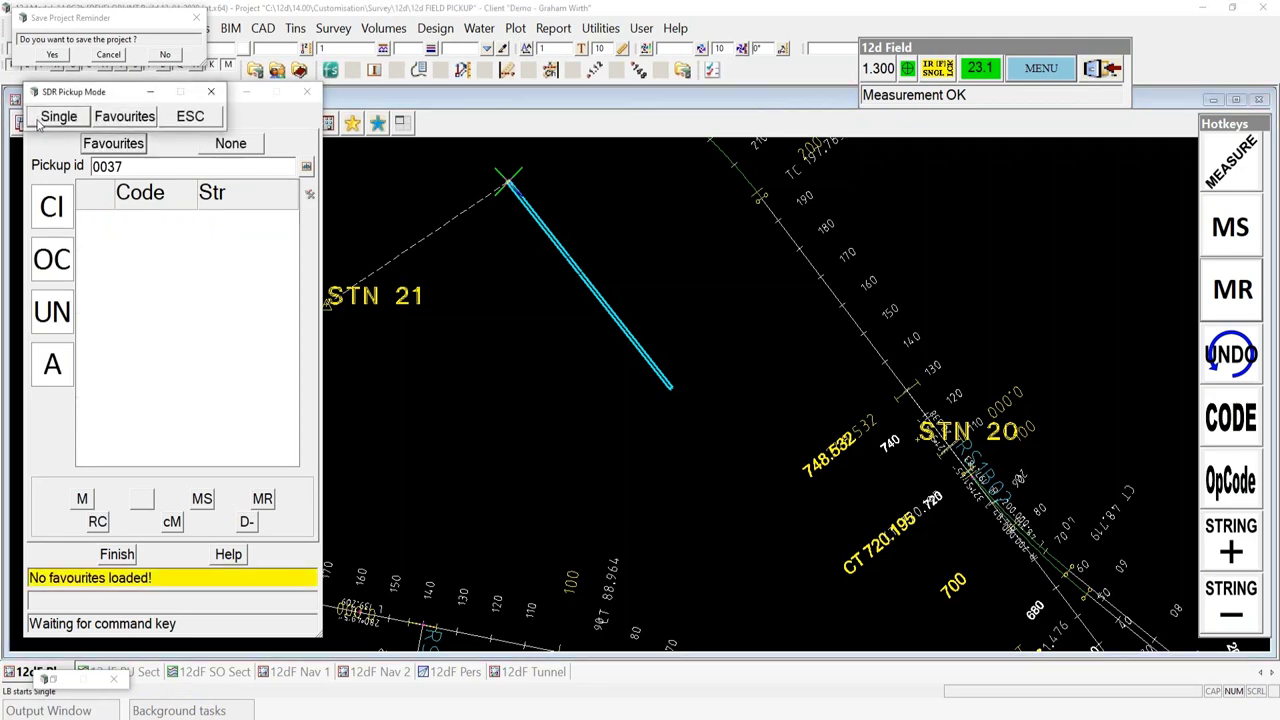
{"action": "left_click", "coordinate": [57, 118]}
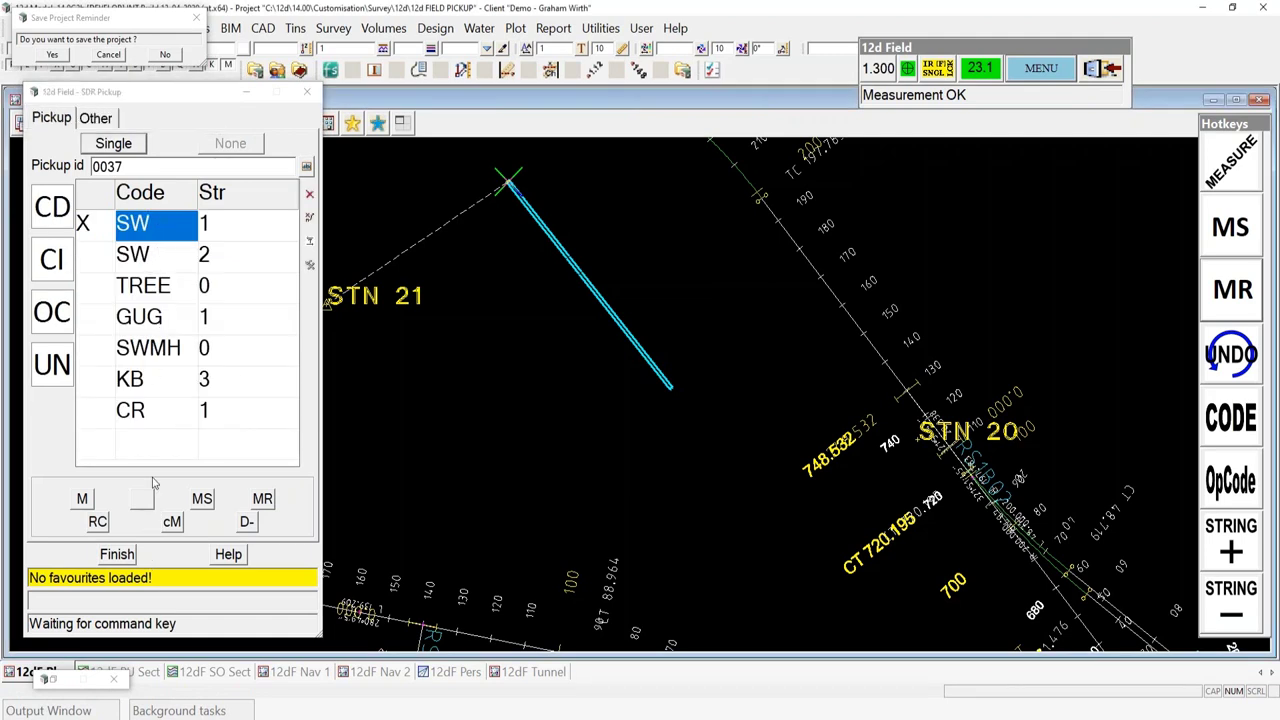
Remove the CR 1 and KB 3 codes from the SDR pickup code list
{"action": "left_click", "coordinate": [162, 414]}
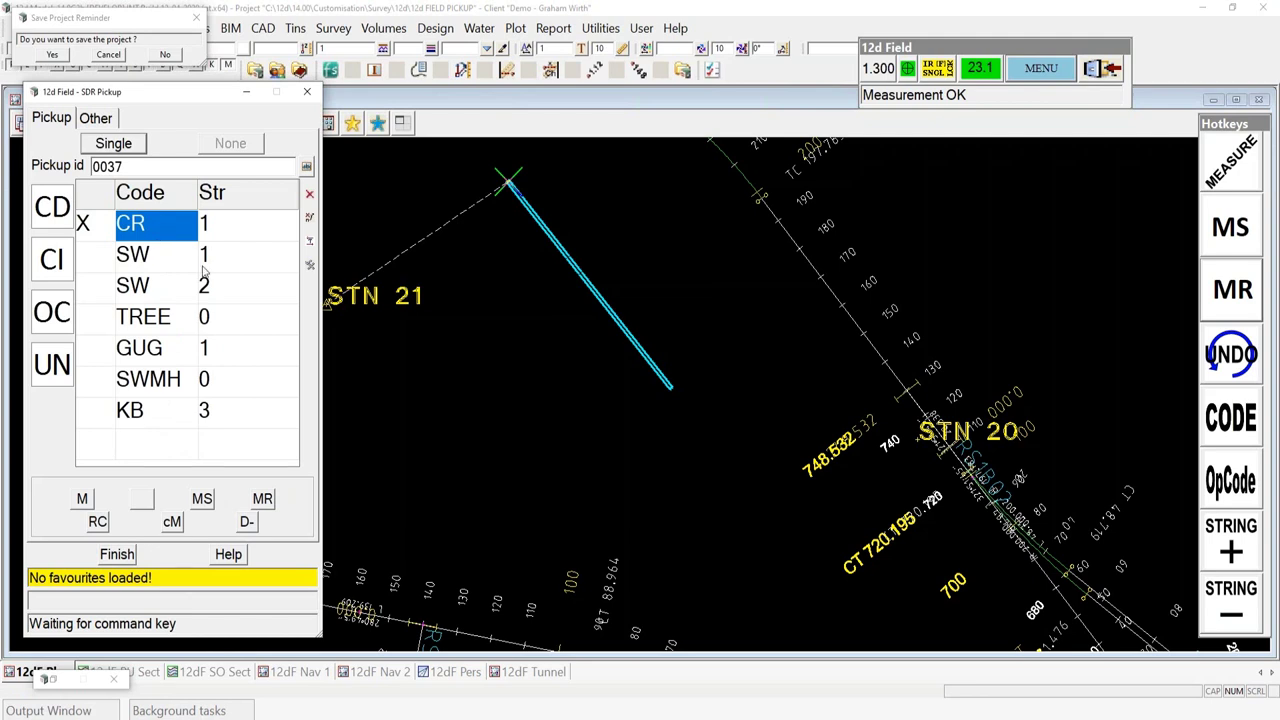
{"action": "left_click", "coordinate": [309, 194]}
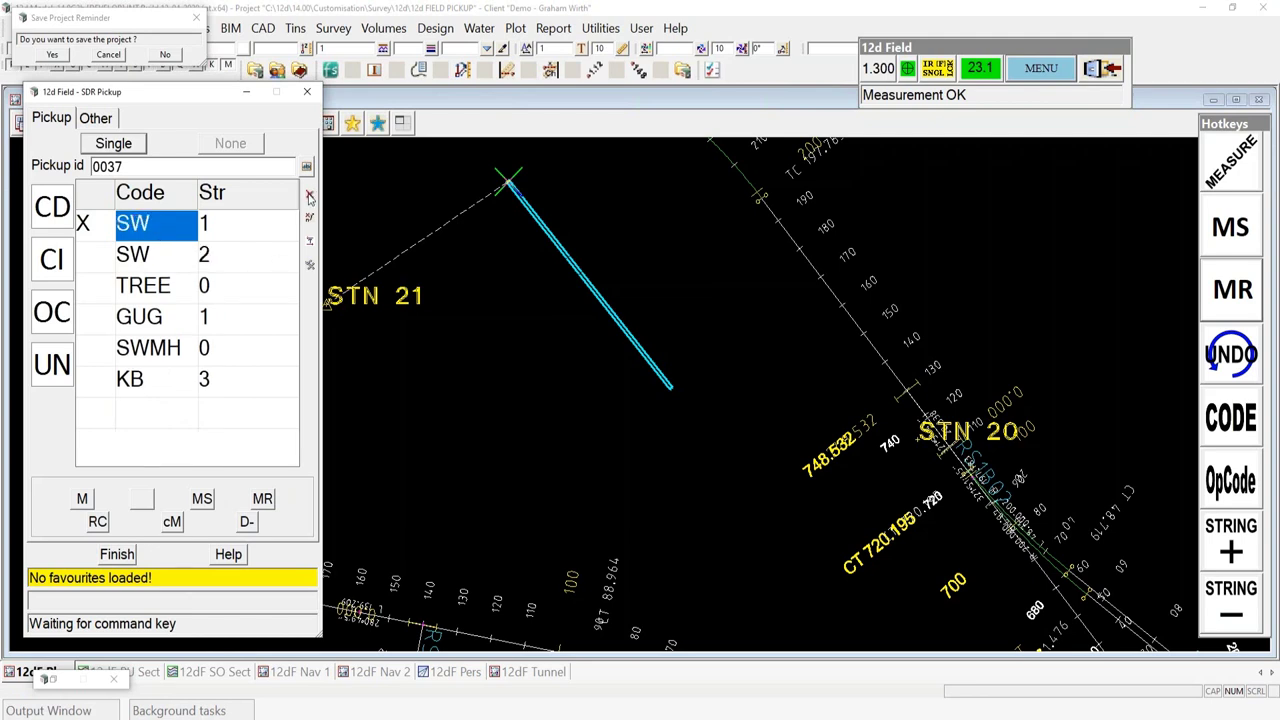
{"action": "left_click", "coordinate": [145, 378]}
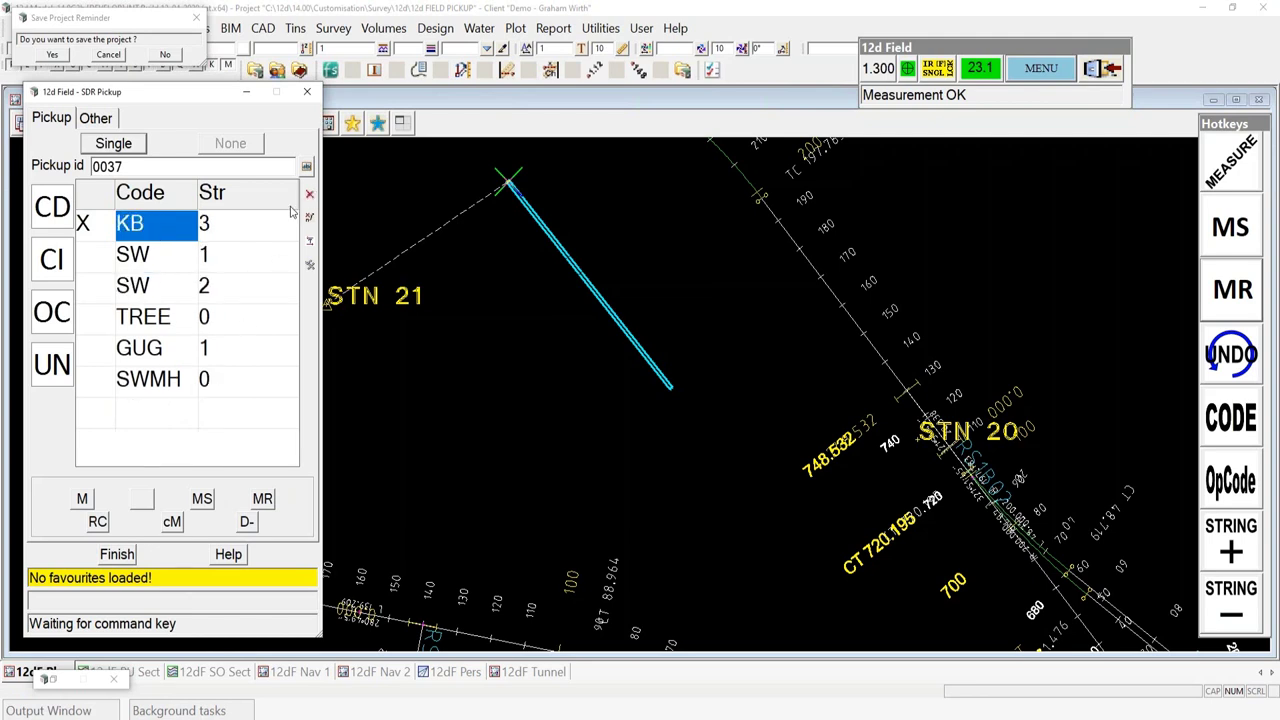
{"action": "left_click", "coordinate": [309, 194]}
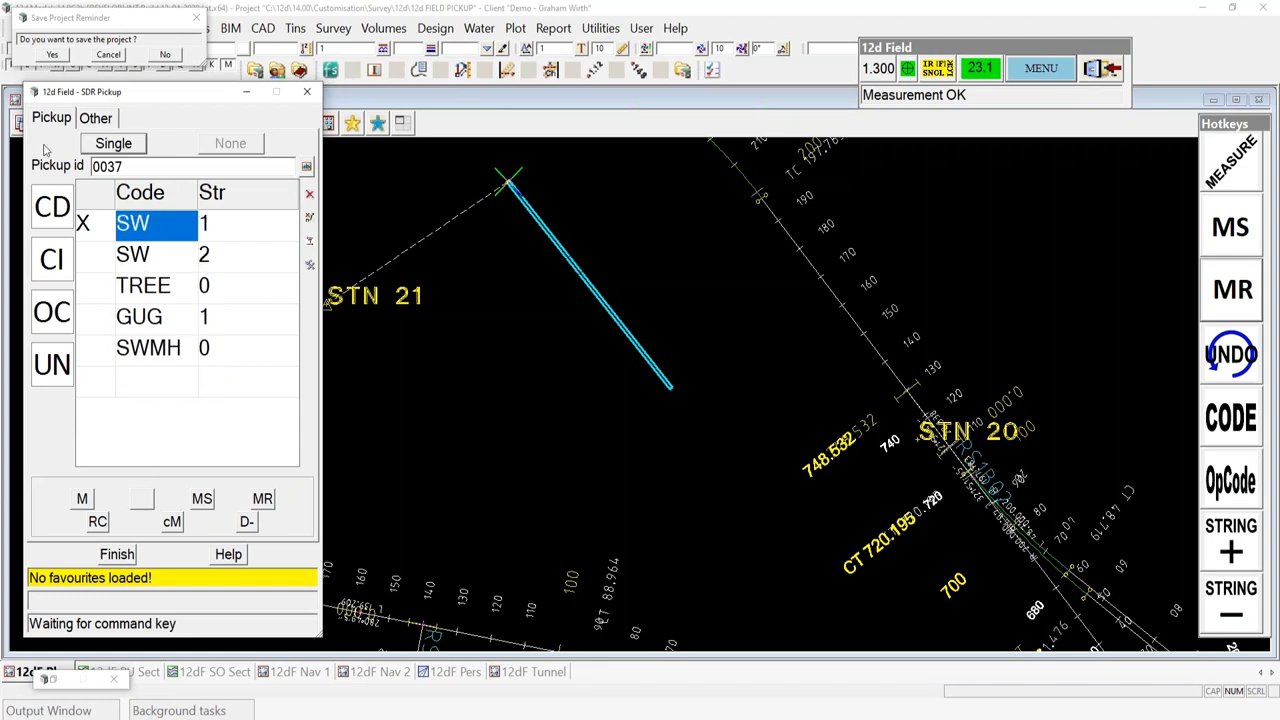
Save the remaining single pickup codes as a favourites file named GW2204 and finish the save
{"action": "left_click", "coordinate": [97, 118]}
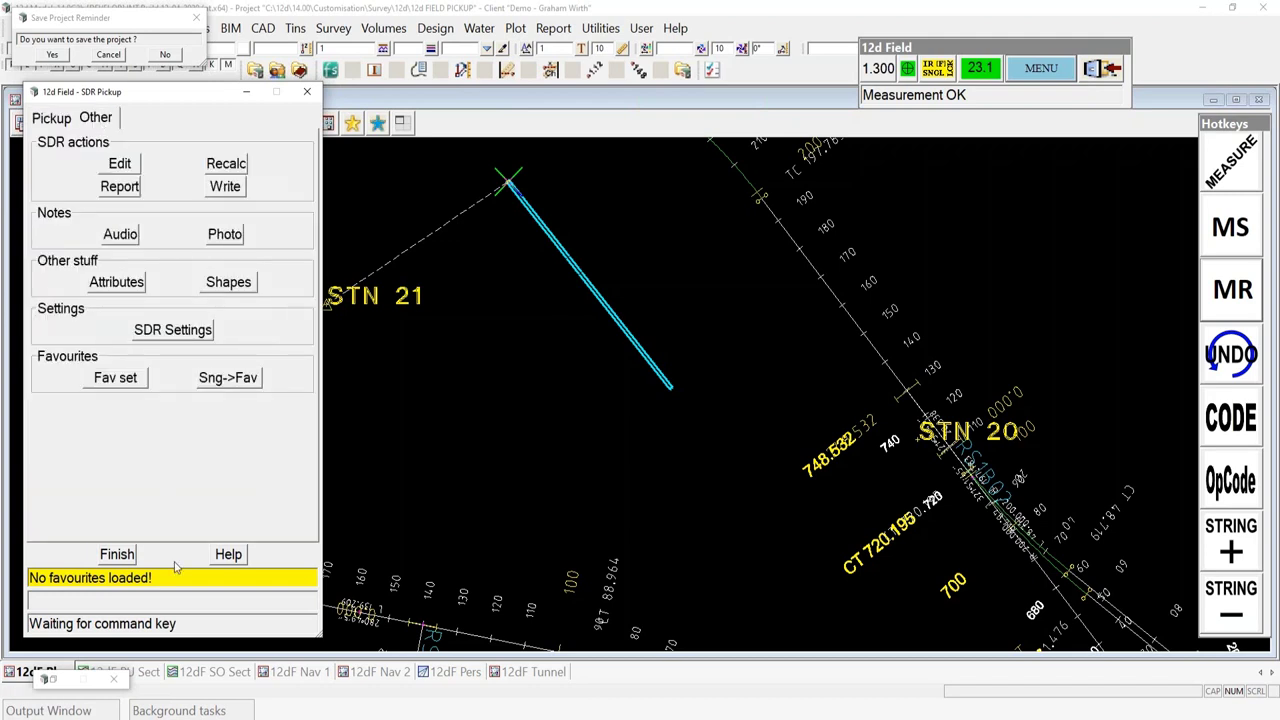
{"action": "left_click", "coordinate": [241, 384]}
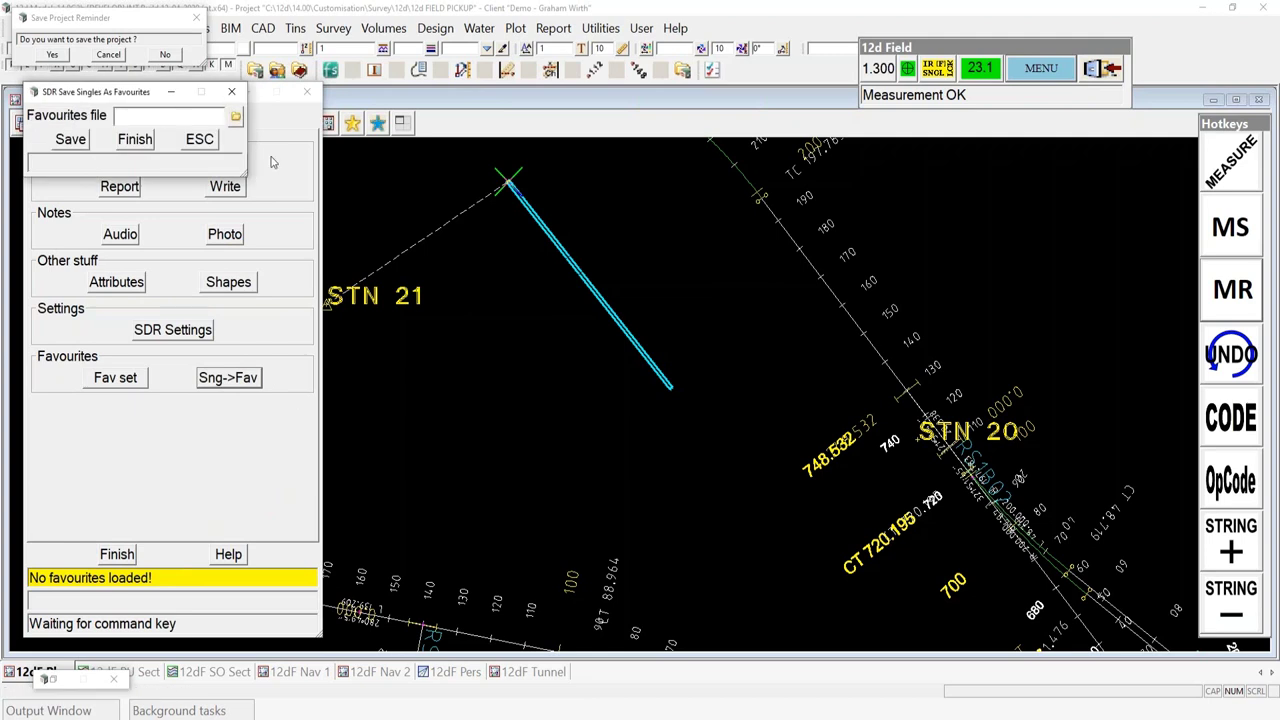
{"action": "type", "text": "GW2204"}
{"action": "left_click", "coordinate": [71, 140]}
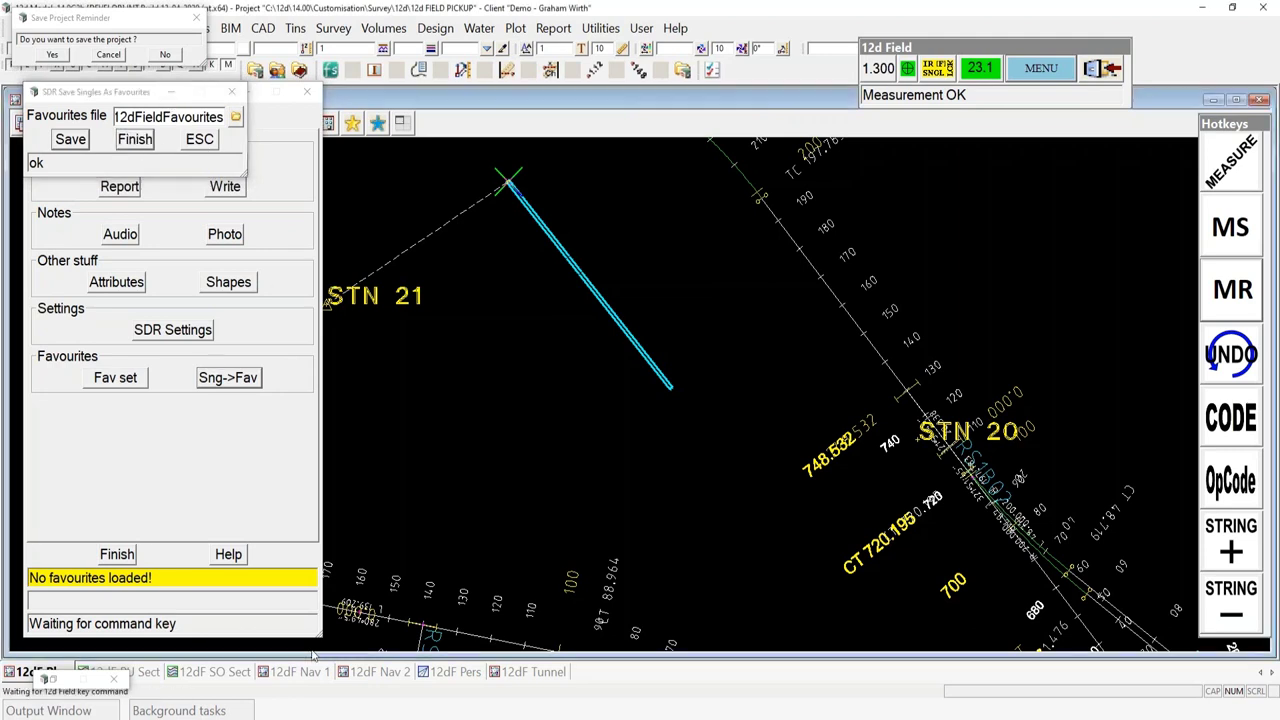
{"action": "left_click", "coordinate": [140, 141]}
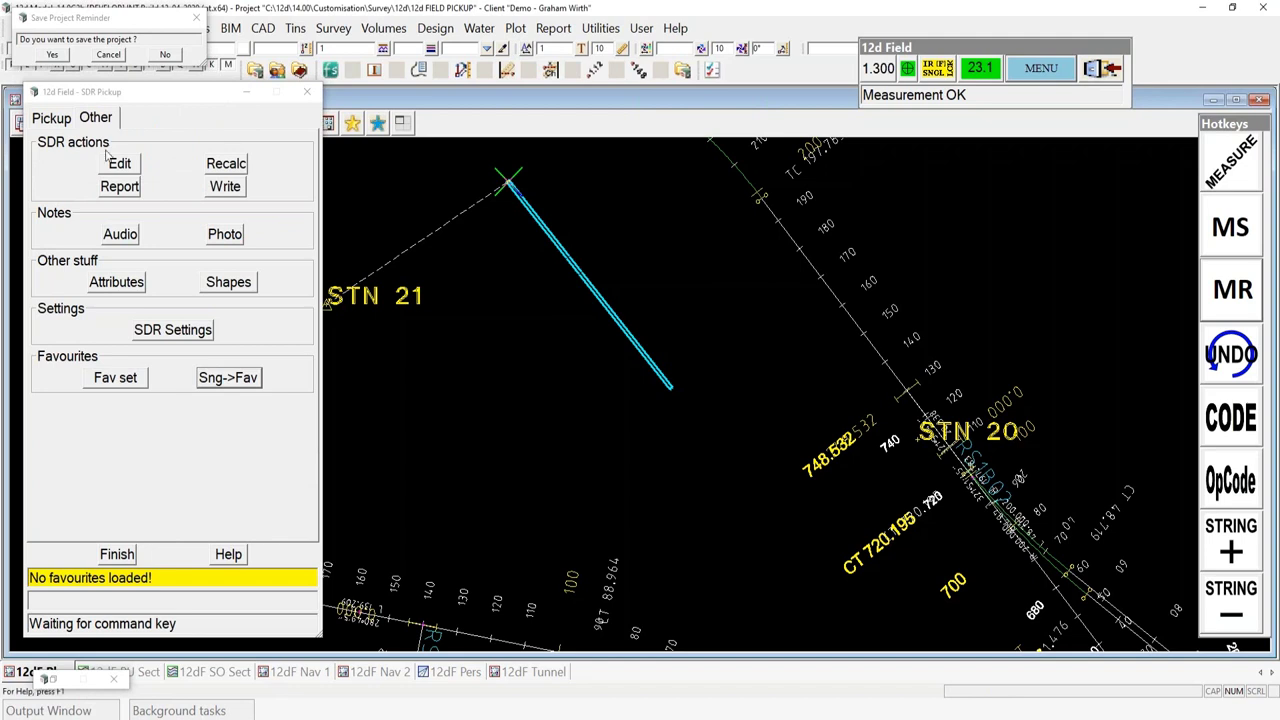
Remove the SWMH, SW 1 and GUG codes from the Single mode pickup list, leaving SW 2 and TREE
{"action": "left_click", "coordinate": [64, 120]}
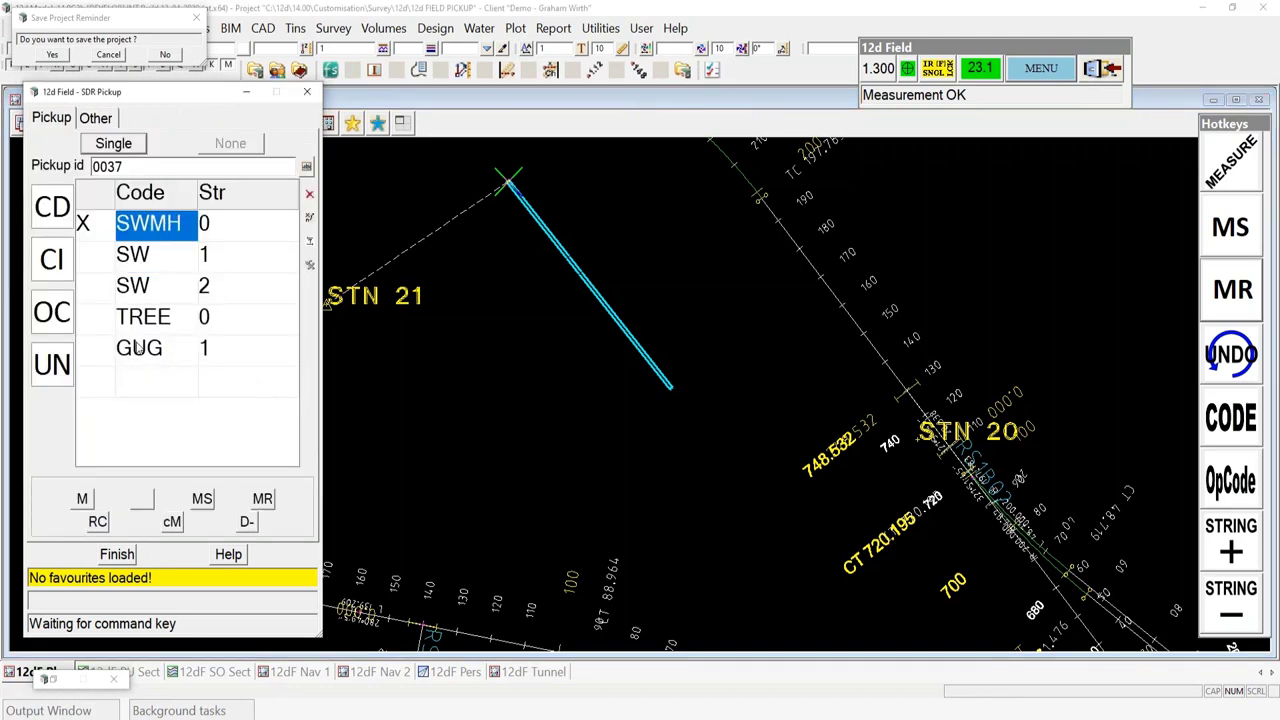
{"action": "left_click", "coordinate": [309, 197]}
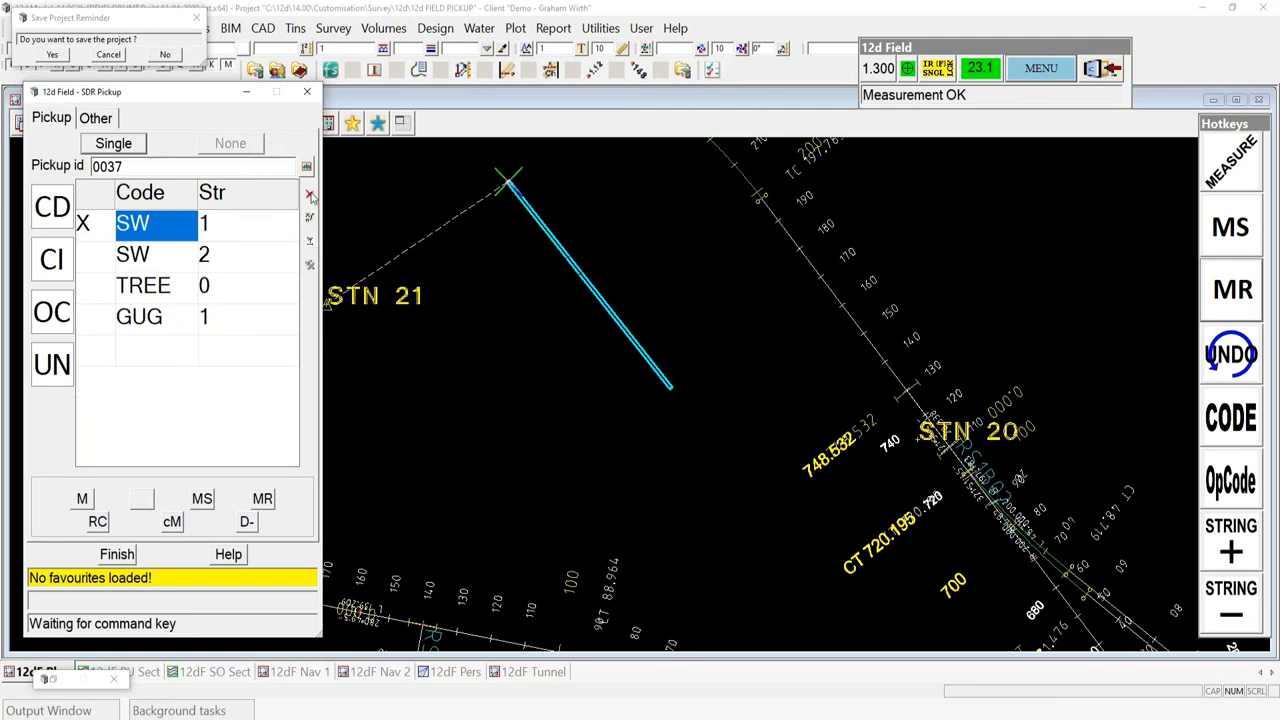
{"action": "left_click", "coordinate": [309, 196]}
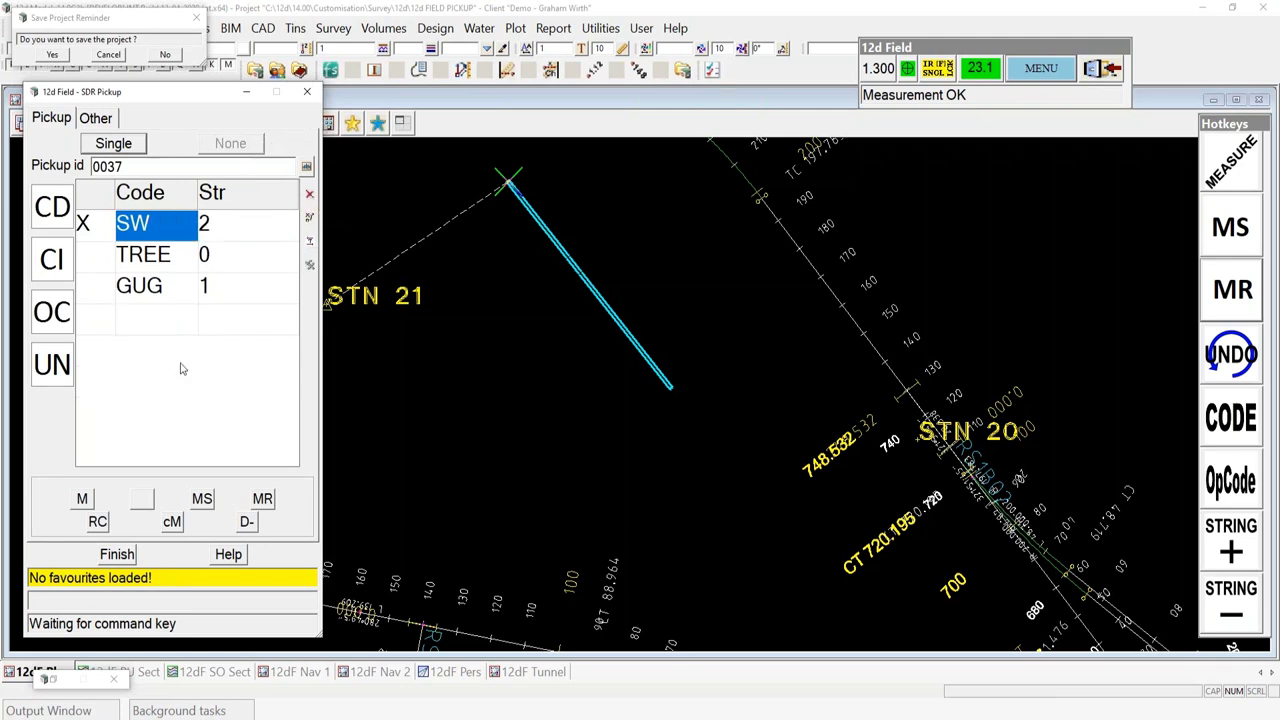
{"action": "left_click", "coordinate": [147, 287]}
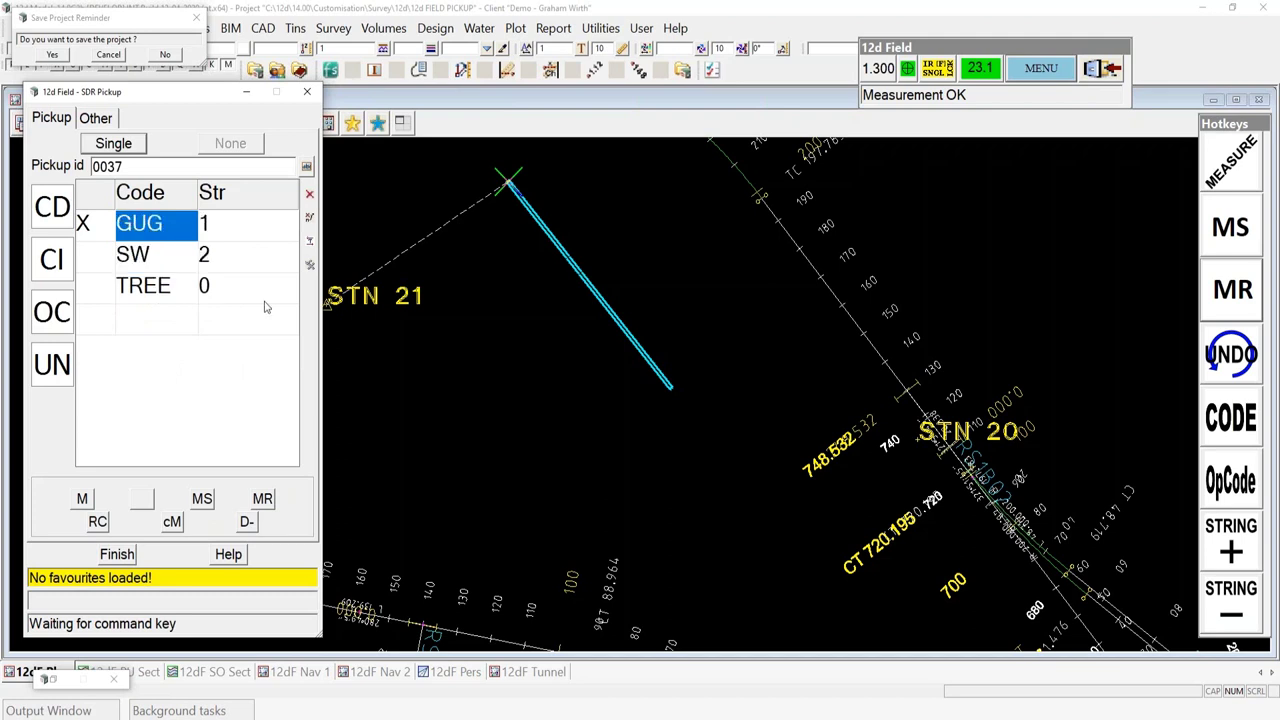
{"action": "left_click", "coordinate": [309, 195]}
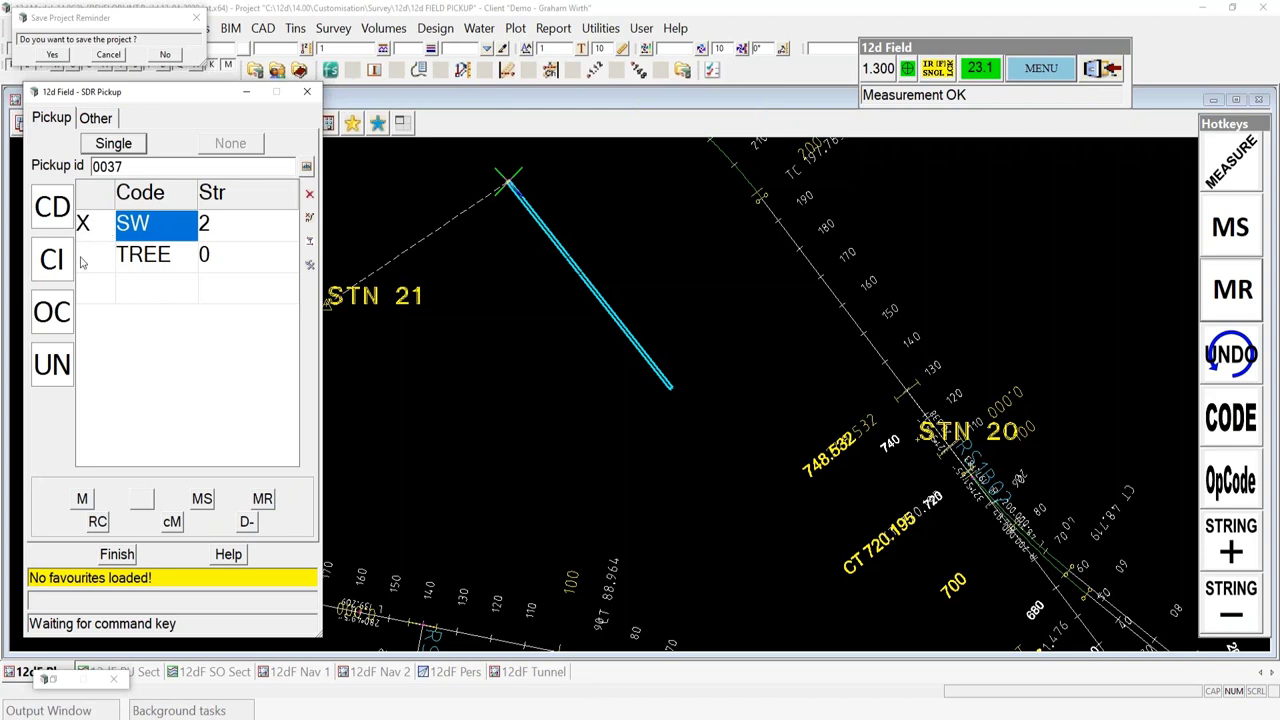
Switch the SDR pickup to Favourites mode and load the local favourites set GW2204
{"action": "left_click", "coordinate": [113, 146]}
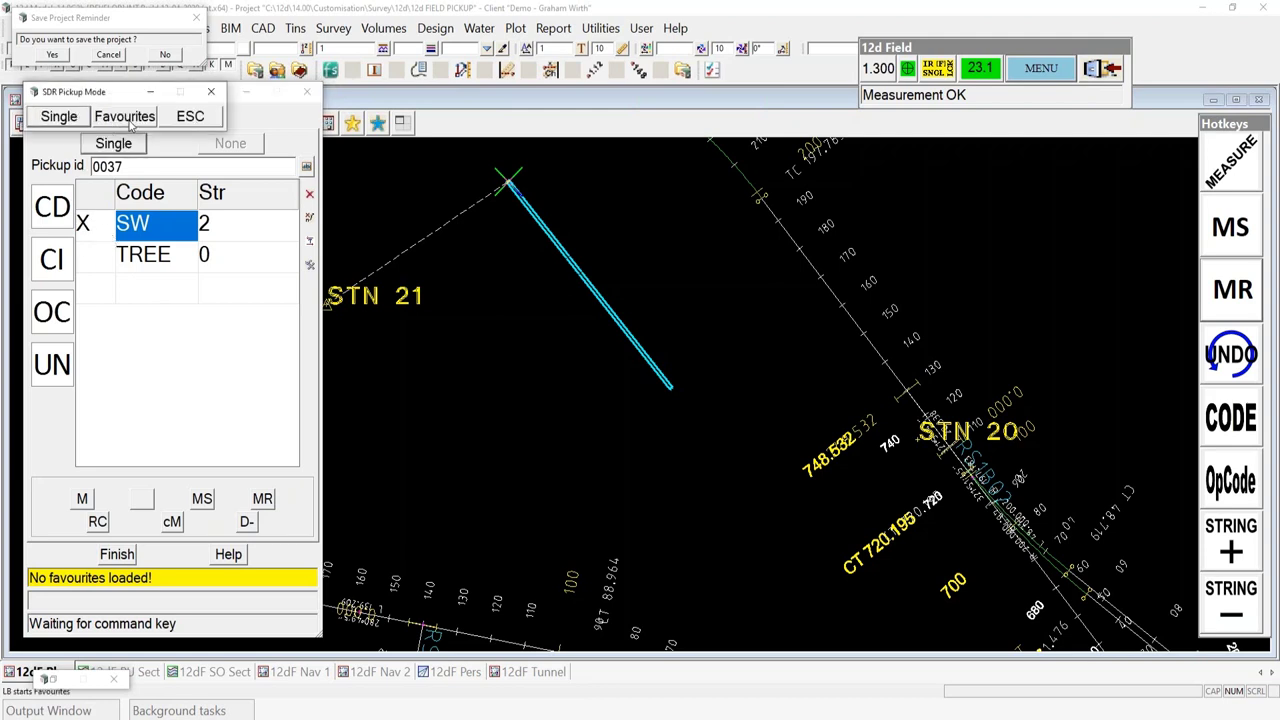
{"action": "left_click", "coordinate": [129, 122]}
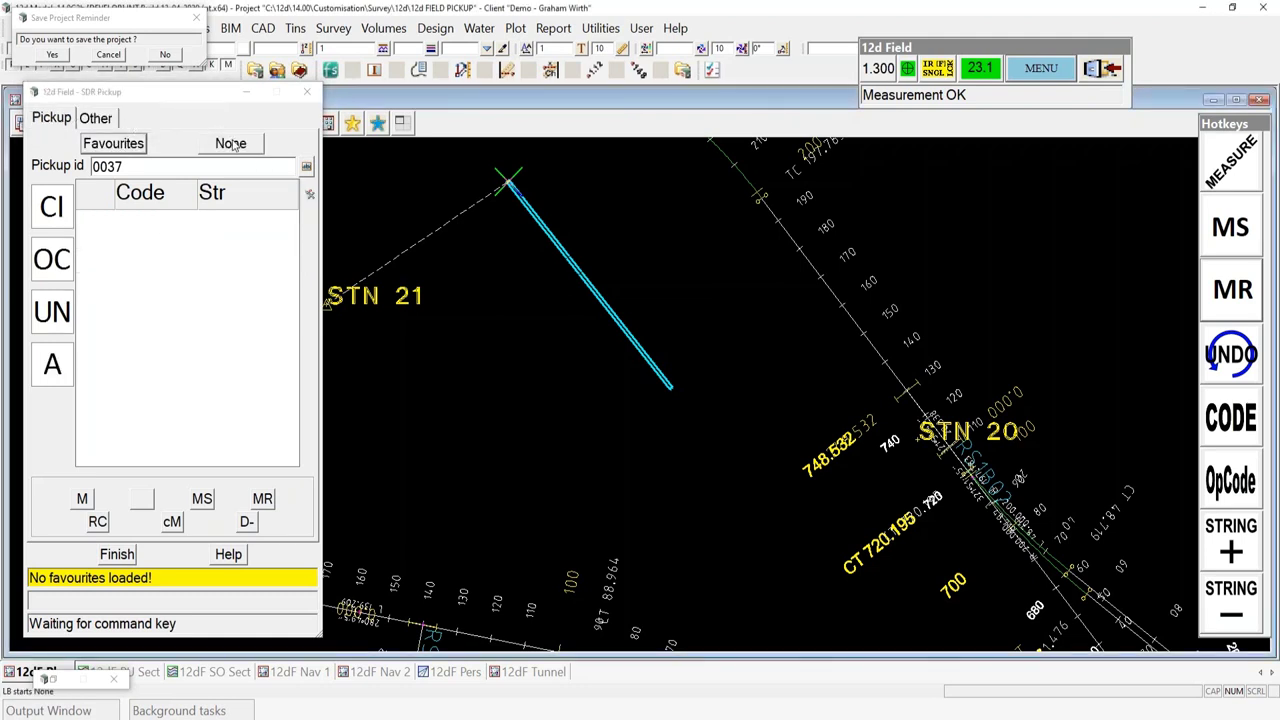
{"action": "left_click", "coordinate": [96, 118]}
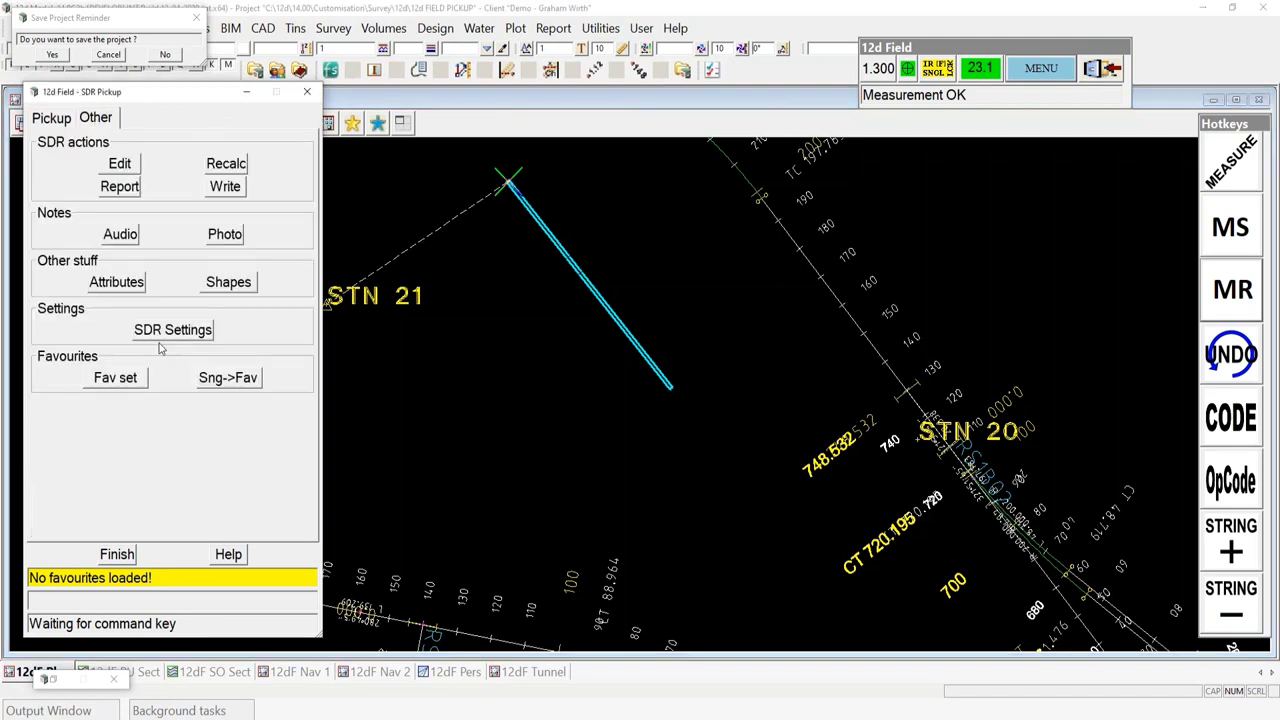
{"action": "left_click", "coordinate": [115, 377]}
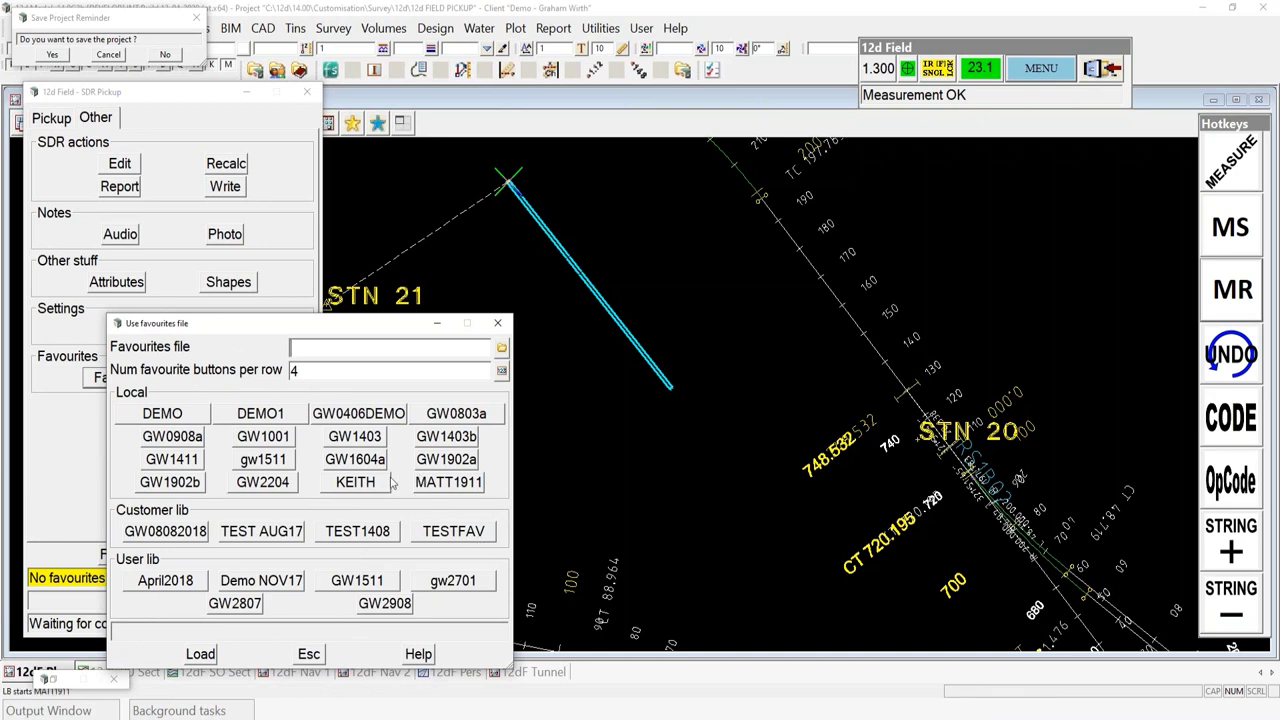
{"action": "left_click", "coordinate": [263, 482]}
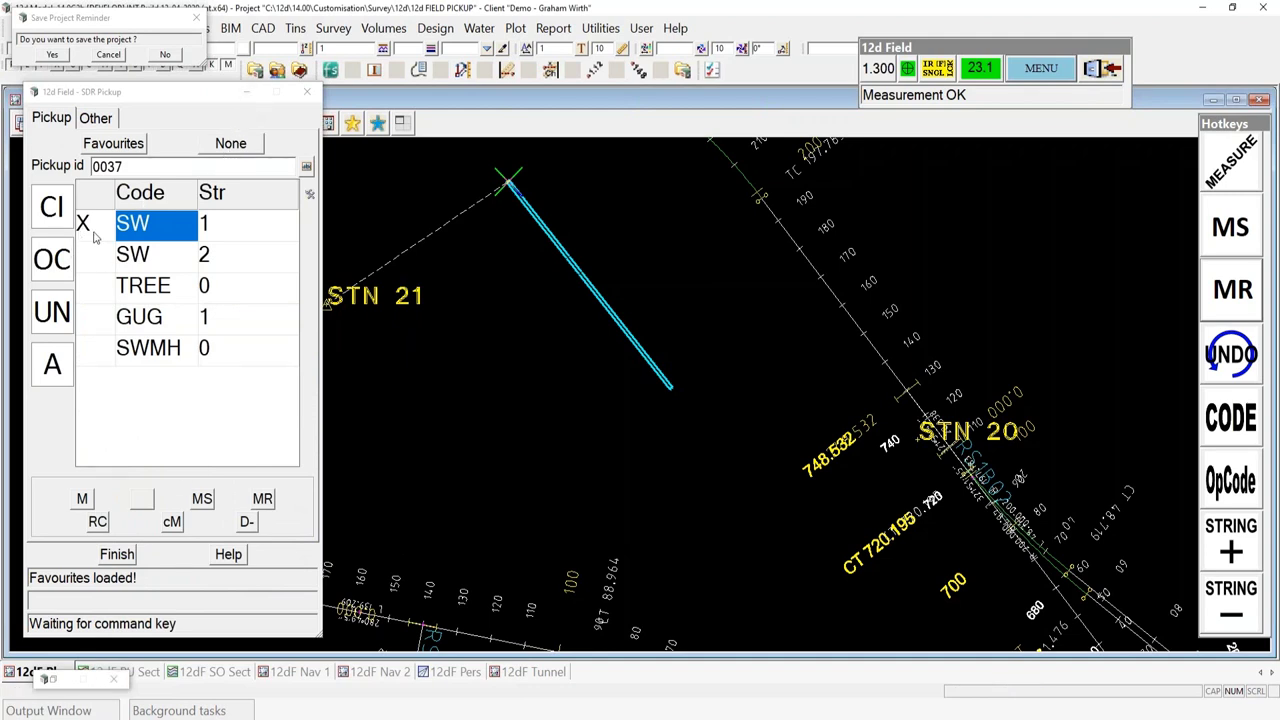
Set the play mode of the loaded favourites to Zig
{"action": "left_click", "coordinate": [231, 144]}
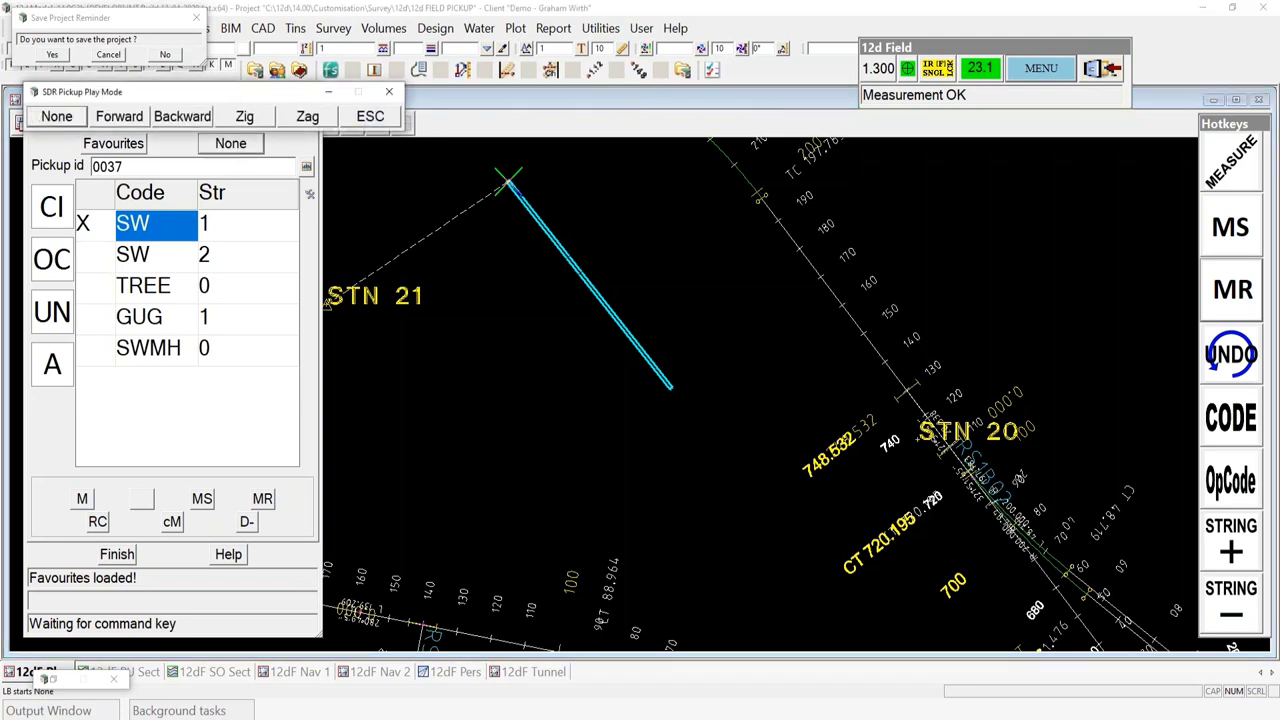
{"action": "left_click_drag", "start_coordinate": [178, 96], "coordinate": [521, 116]}
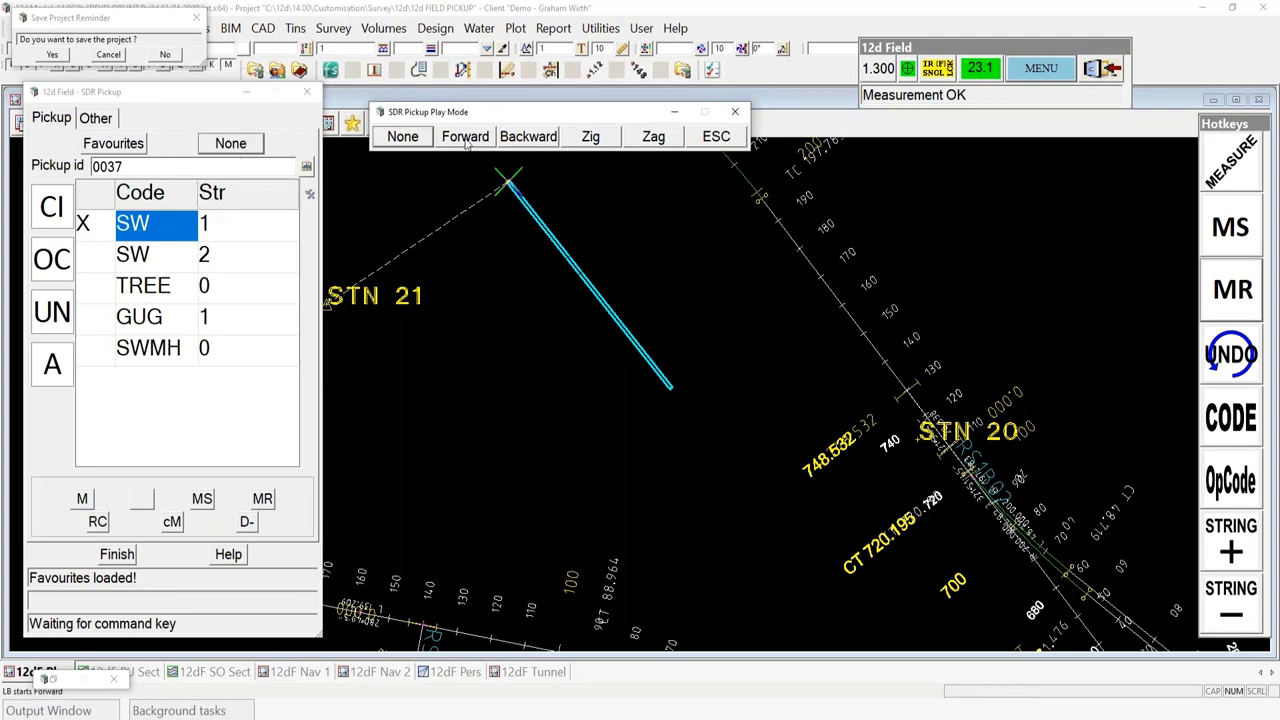
{"action": "left_click", "coordinate": [592, 138]}
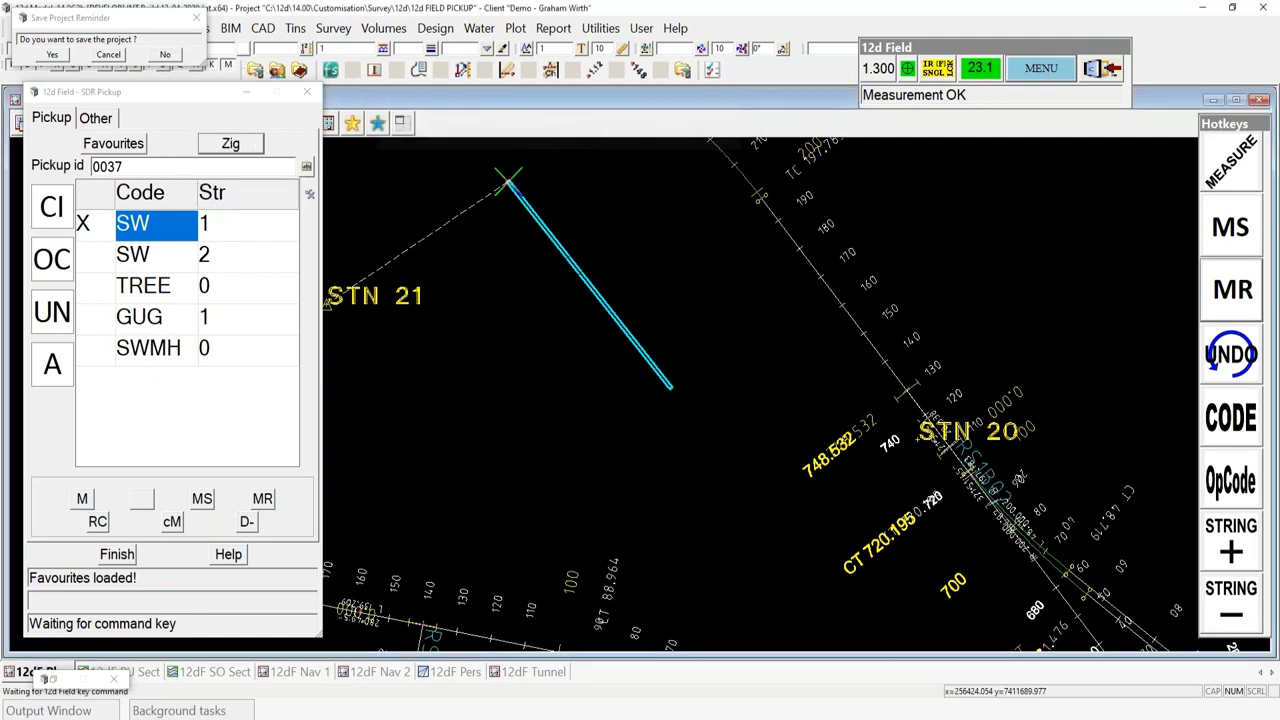
Make the SW 2 and SWMH codes inactive in the favourites list
{"action": "left_click", "coordinate": [153, 260]}
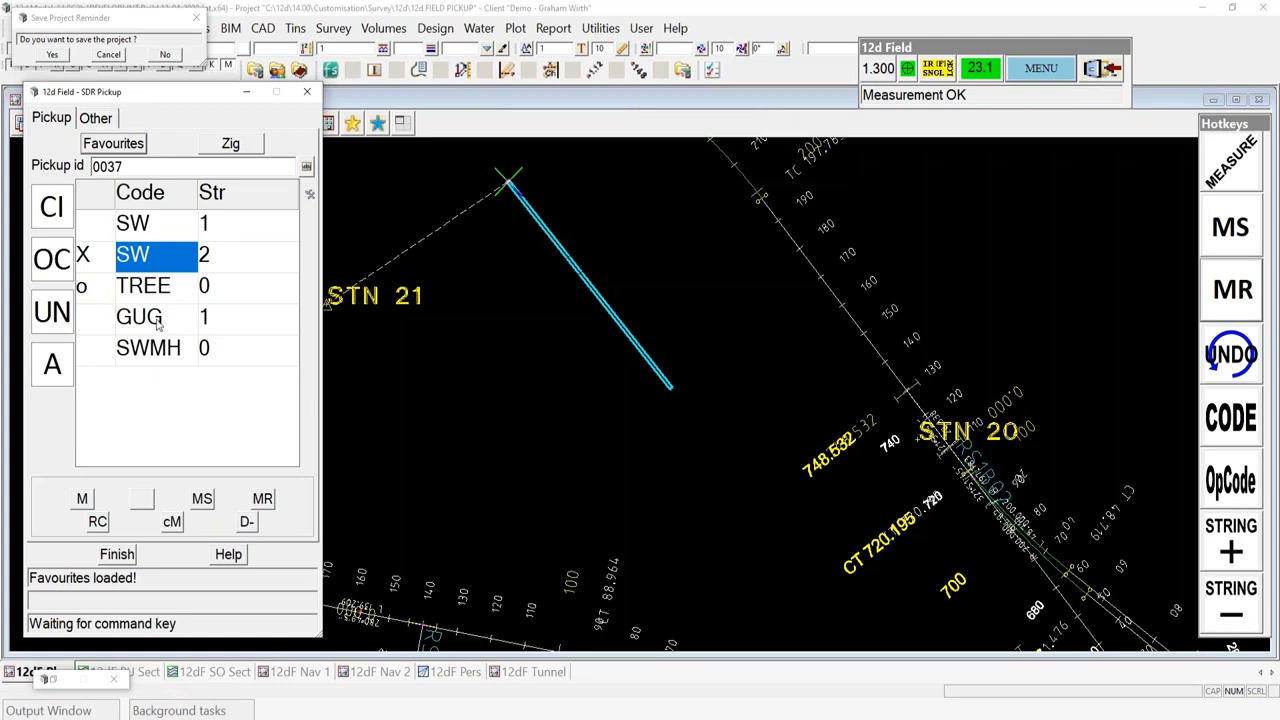
{"action": "left_click", "coordinate": [53, 364]}
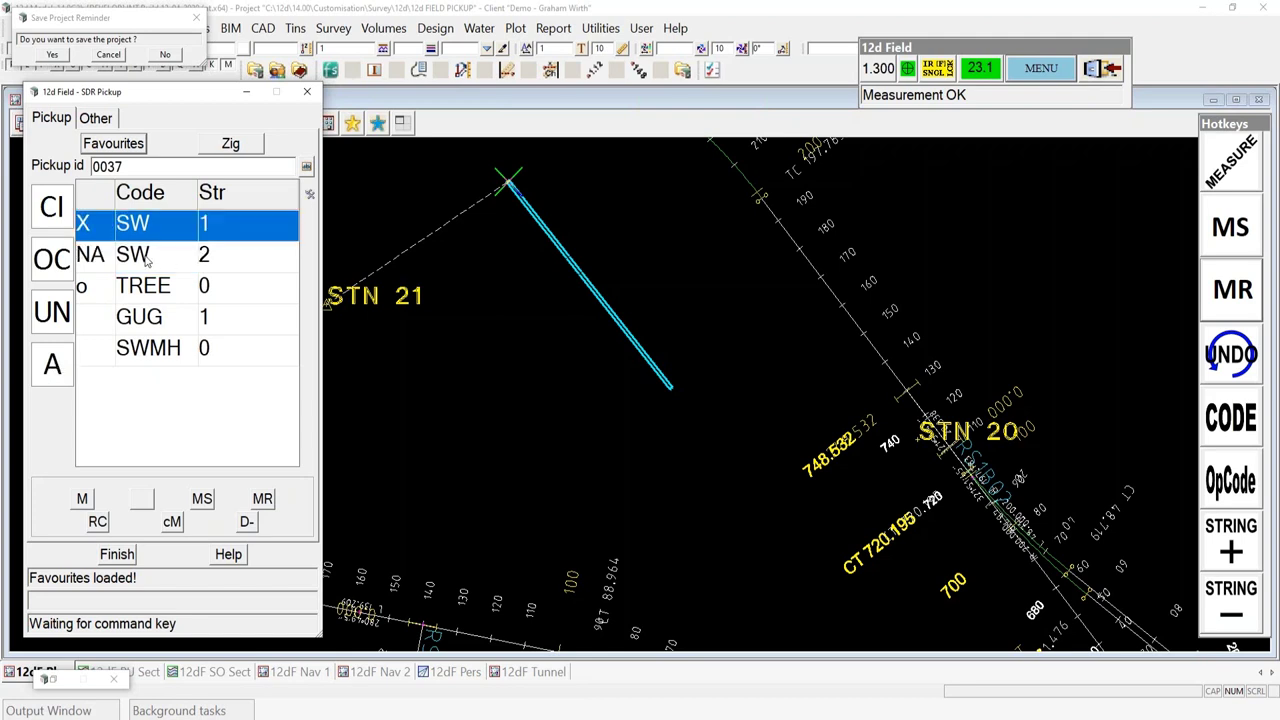
{"action": "left_click", "coordinate": [120, 358]}
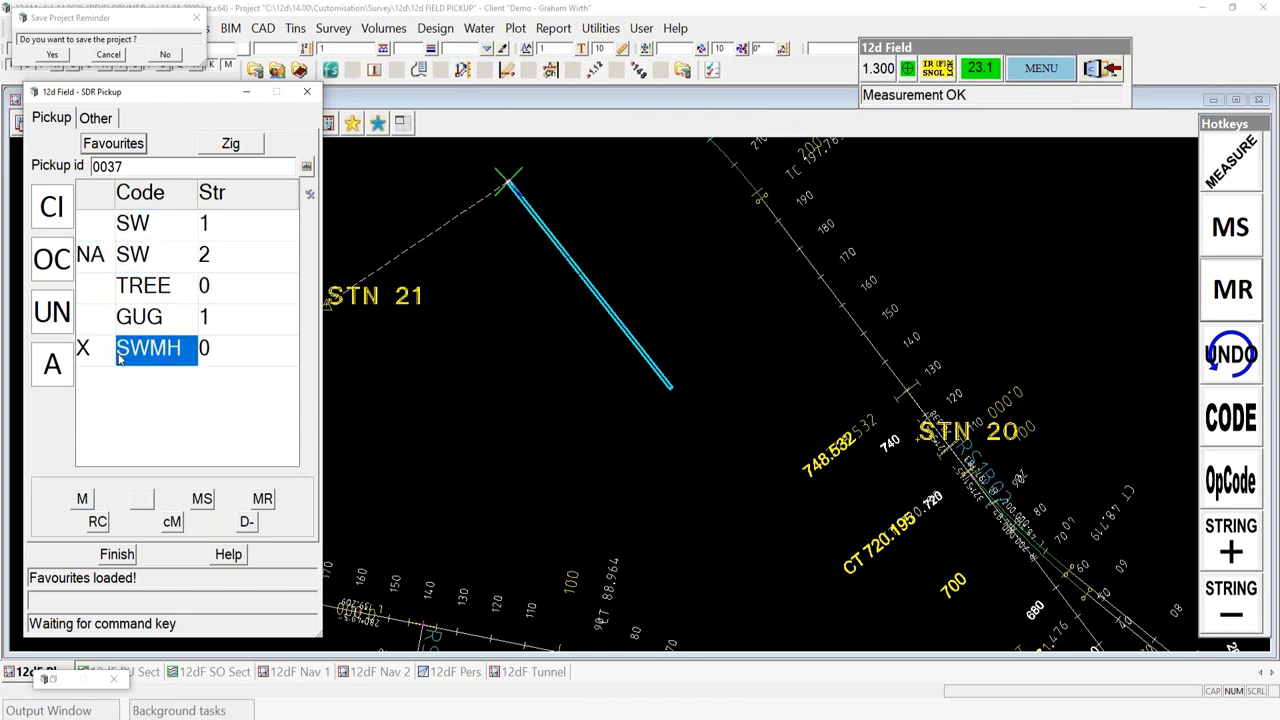
{"action": "left_click", "coordinate": [53, 370]}
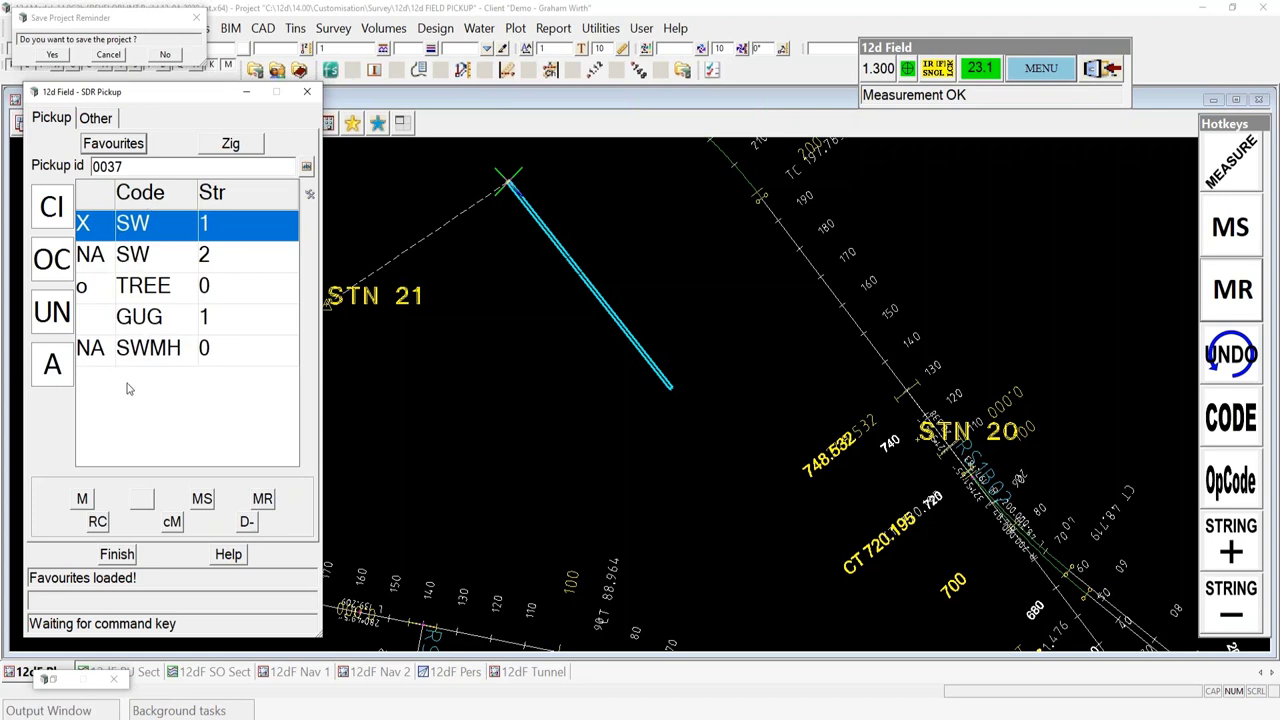
Reactivate the SW 2 and SWMH codes in the favourites list
{"action": "left_click", "coordinate": [51, 366]}
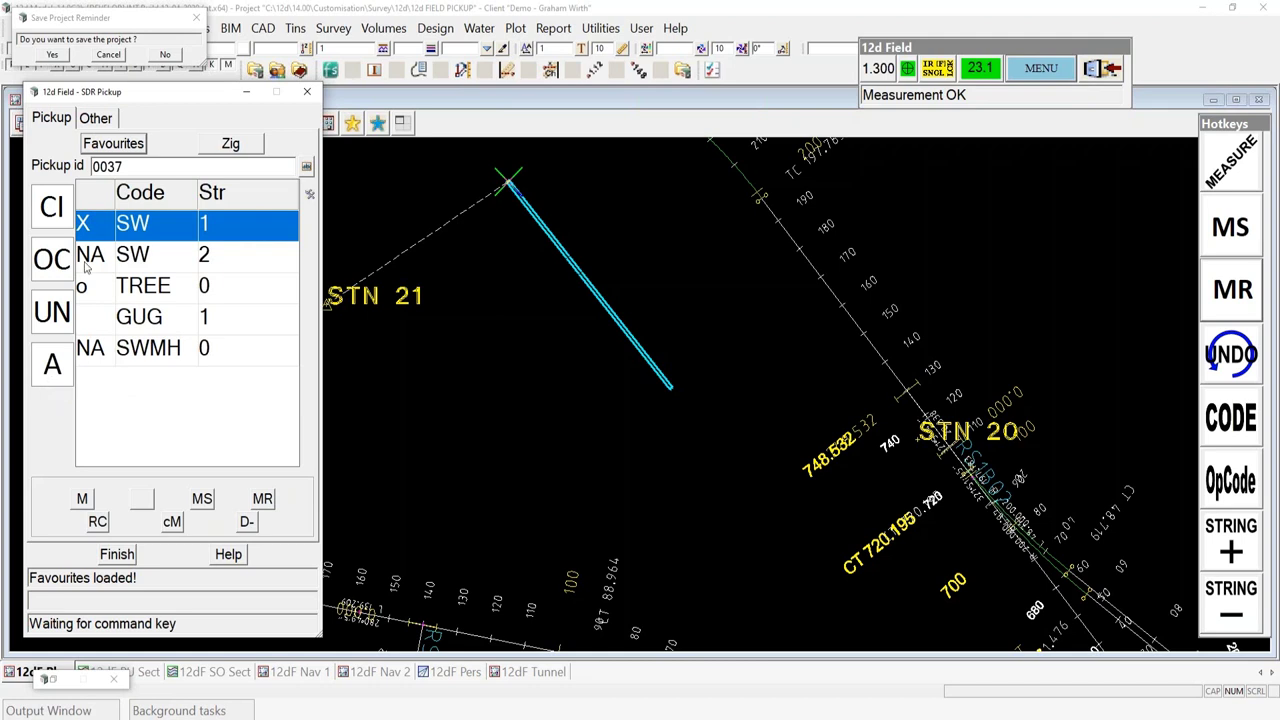
{"action": "left_click", "coordinate": [55, 377]}
{"action": "left_click", "coordinate": [45, 376]}
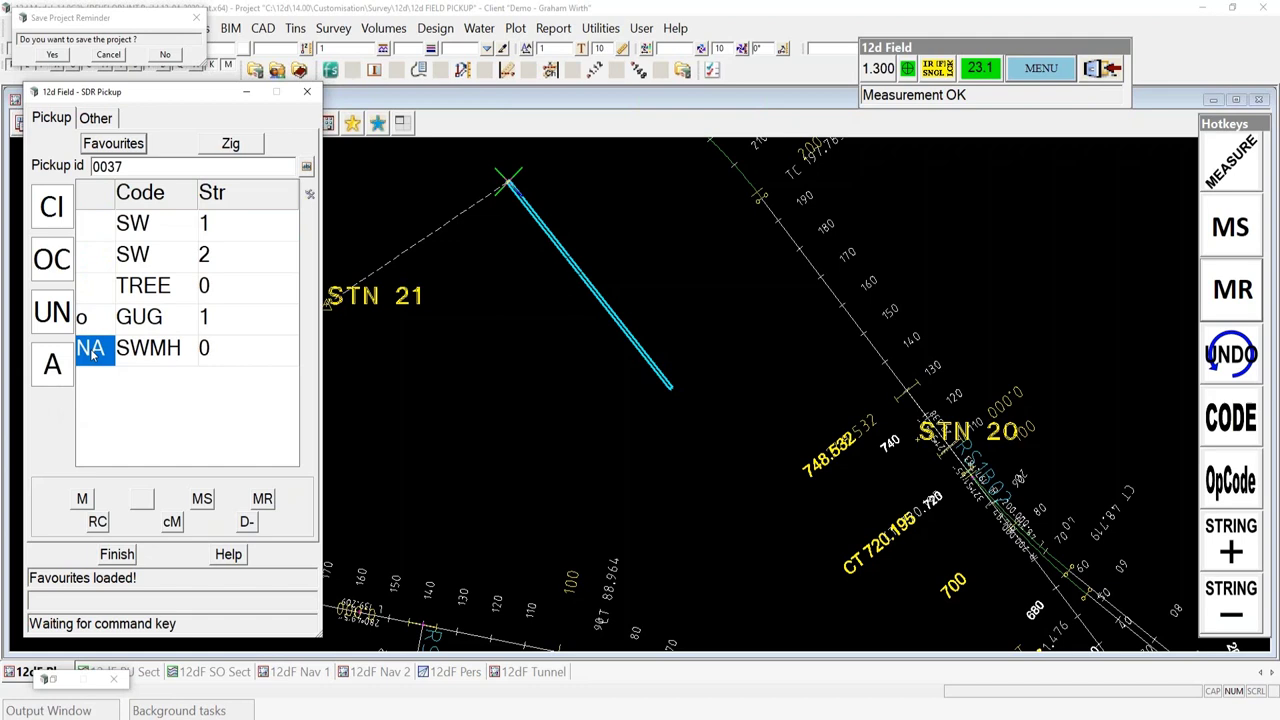
{"action": "left_click", "coordinate": [40, 378]}
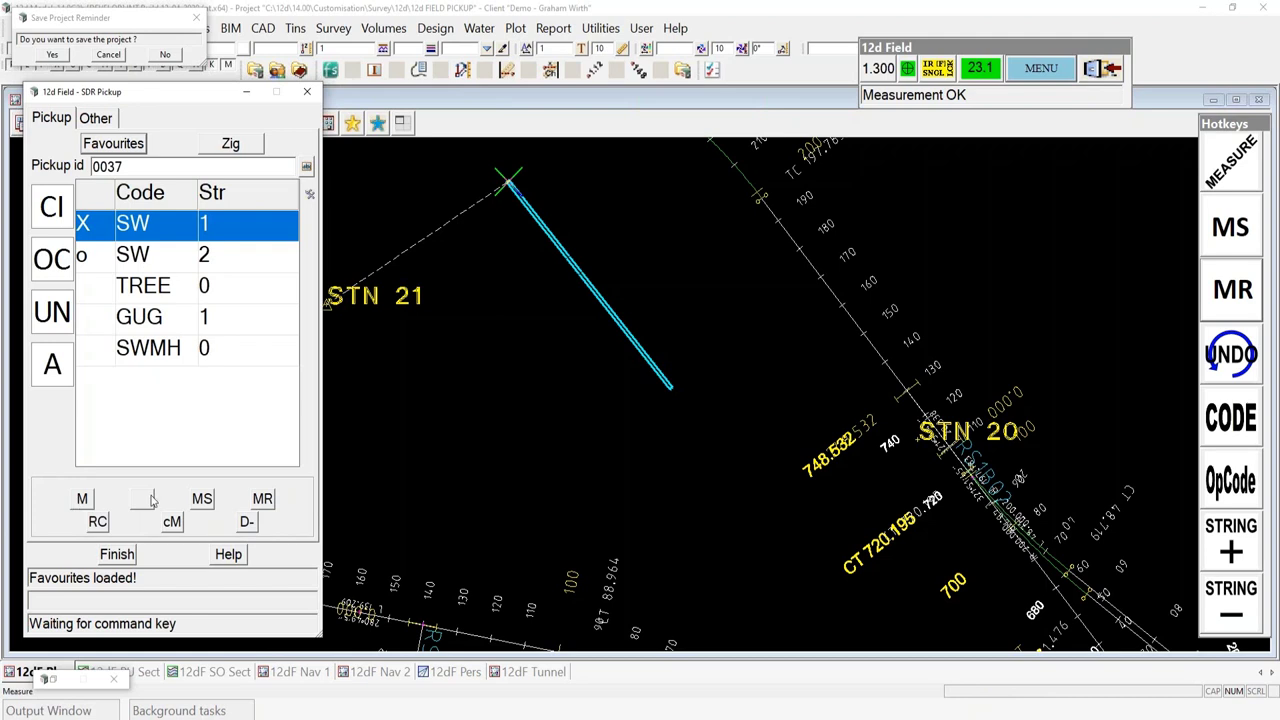
Minimise the SDR Pickup panel to its compact toolbar and place it beside STN 21 in the plan view
{"action": "left_click", "coordinate": [246, 521]}
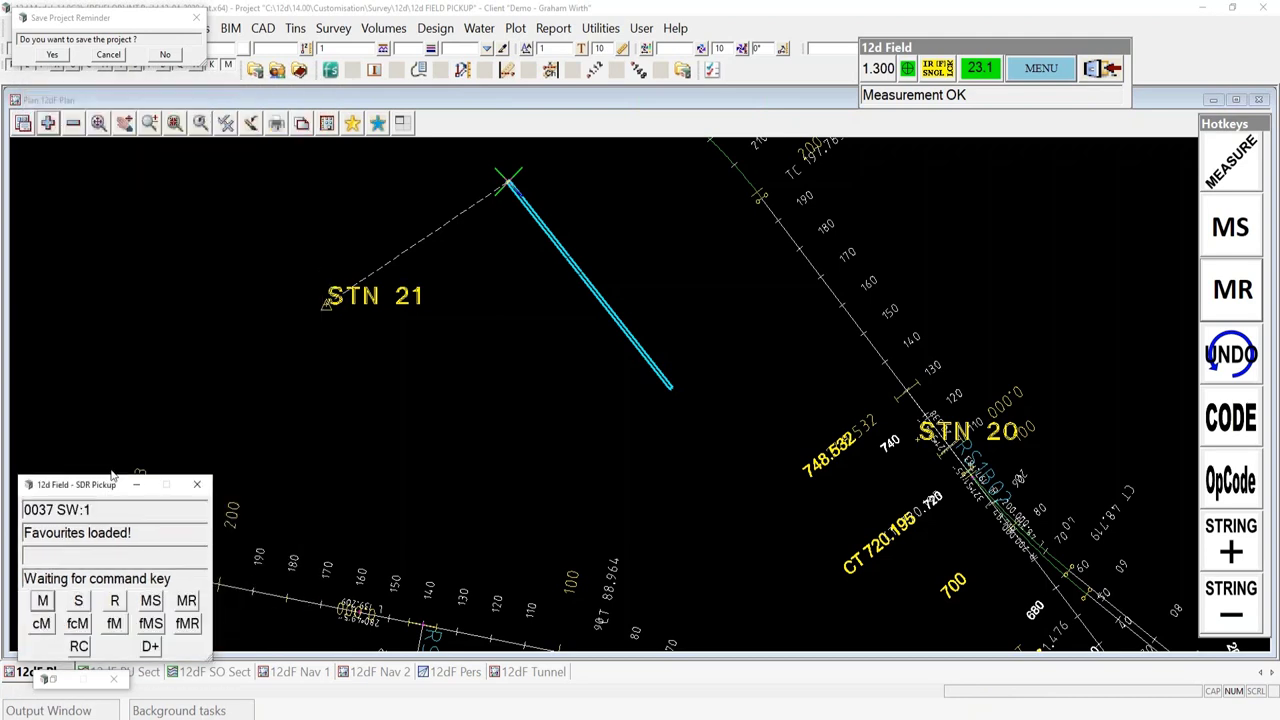
{"action": "left_click_drag", "start_coordinate": [112, 486], "coordinate": [111, 184]}
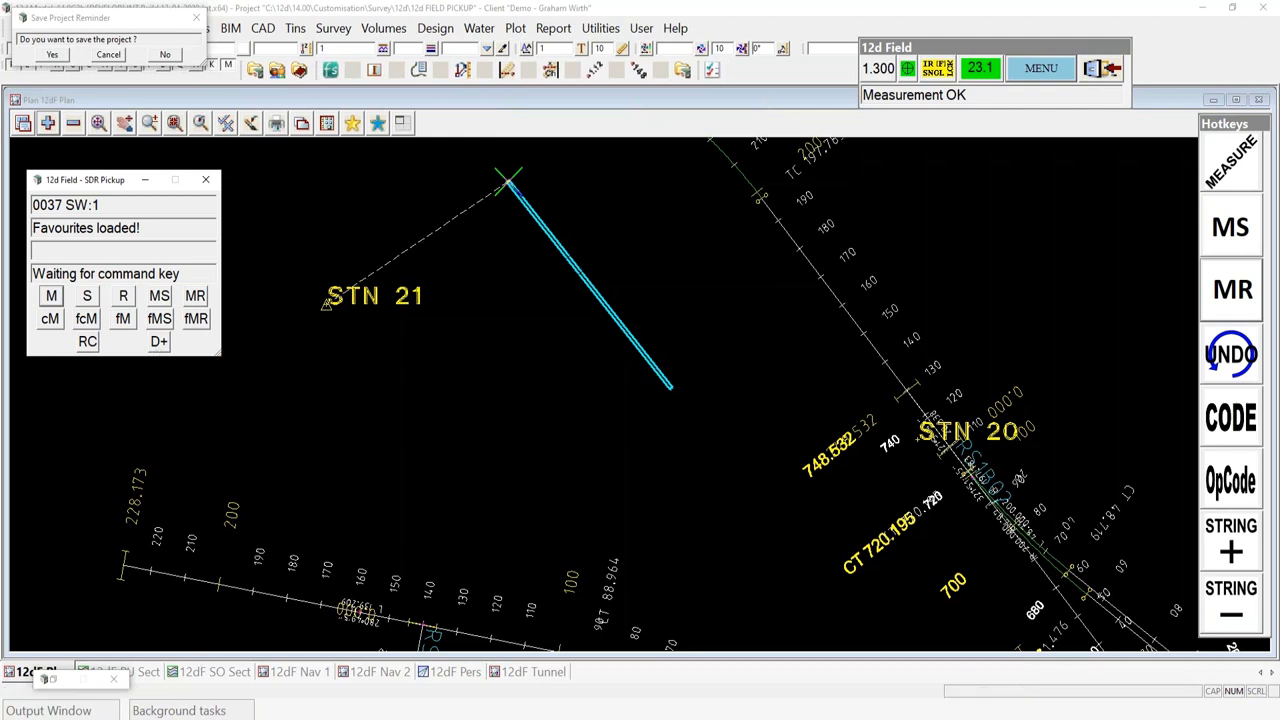
Review 12DF_SDR_PICKUP_PANEL_BUTTON_LAYOUT.4D in Notepad, and switch to File Explorer to locate that file in the 12d User customisation folder
{"action": "mouse_move", "coordinate": [605, 719]}
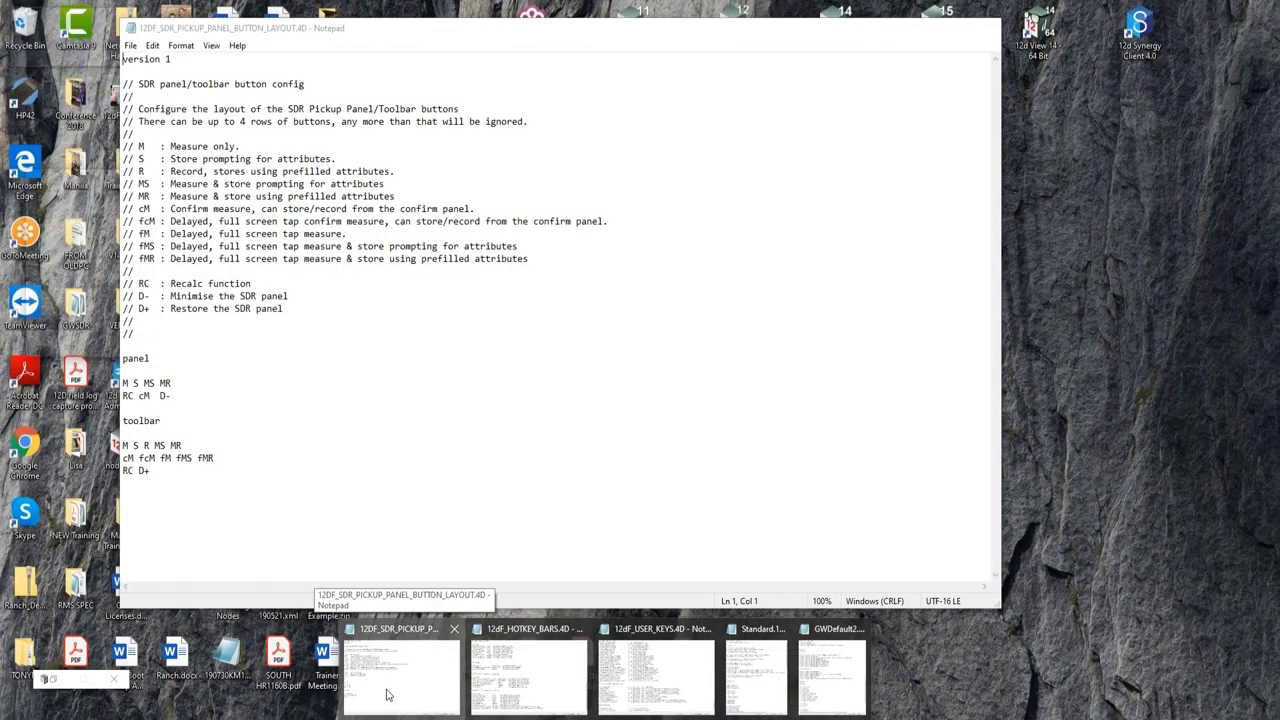
{"action": "left_click", "coordinate": [391, 696]}
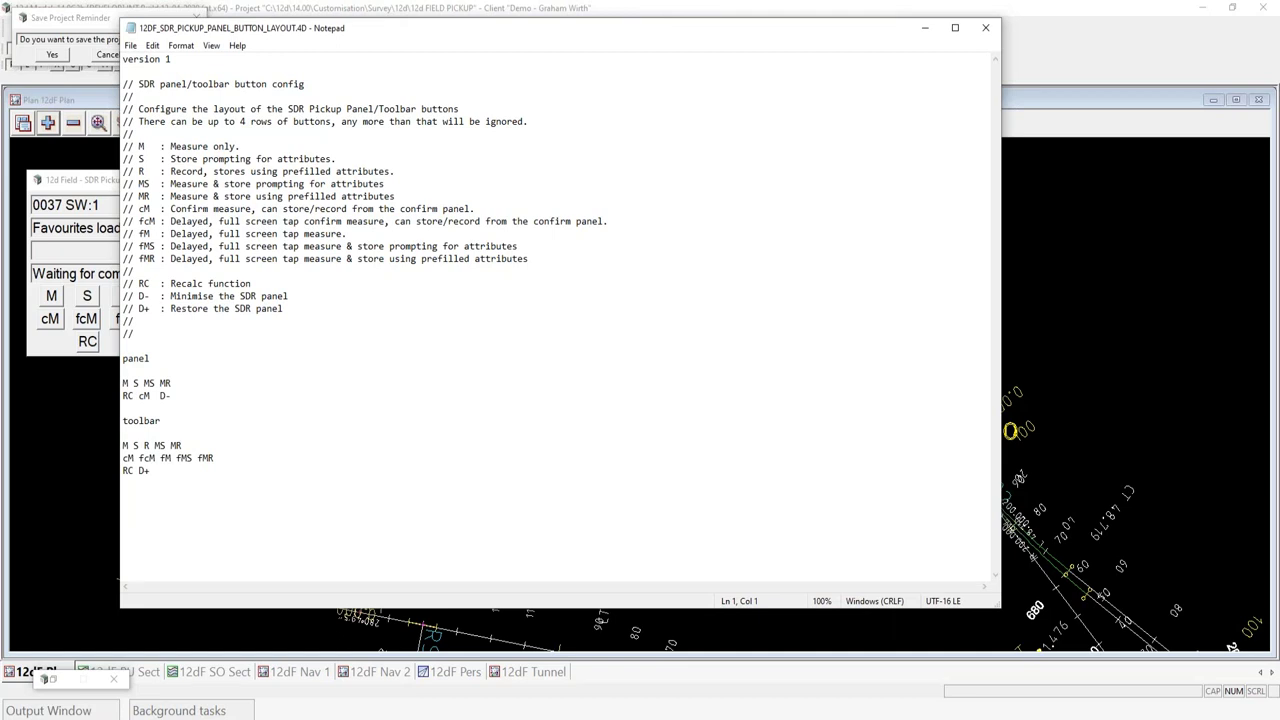
{"action": "mouse_move", "coordinate": [310, 719]}
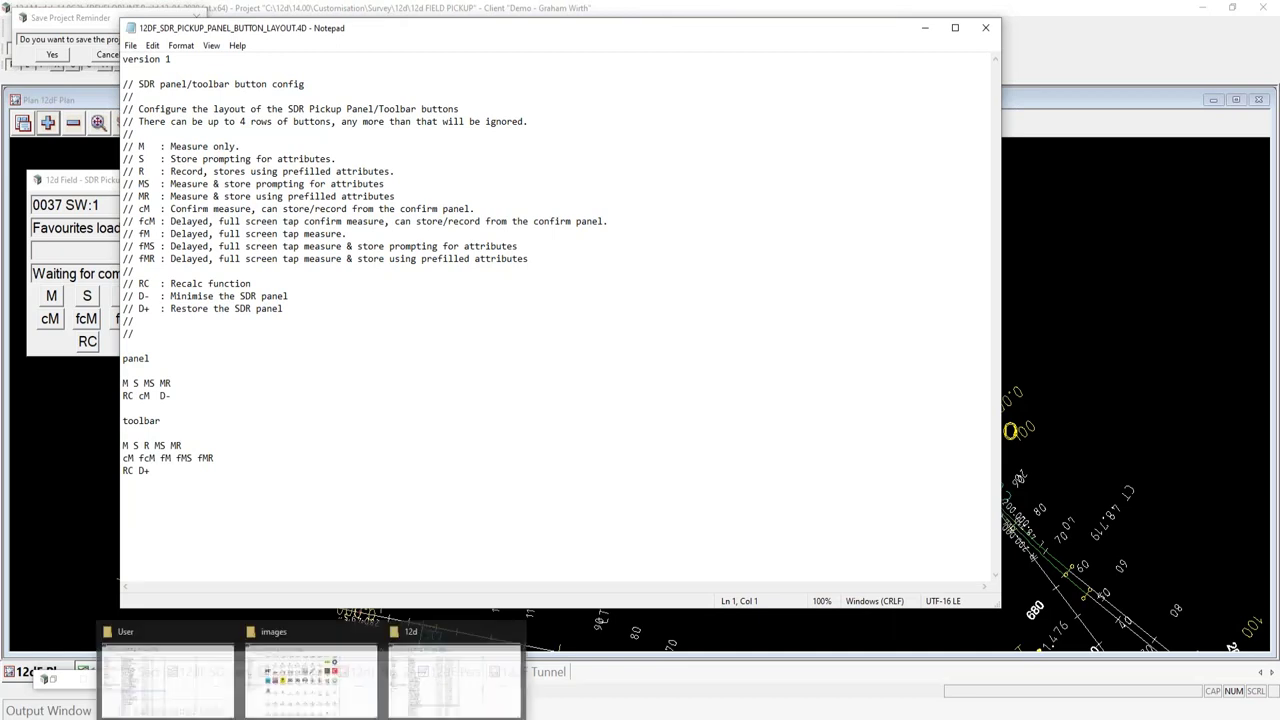
{"action": "left_click", "coordinate": [185, 672]}
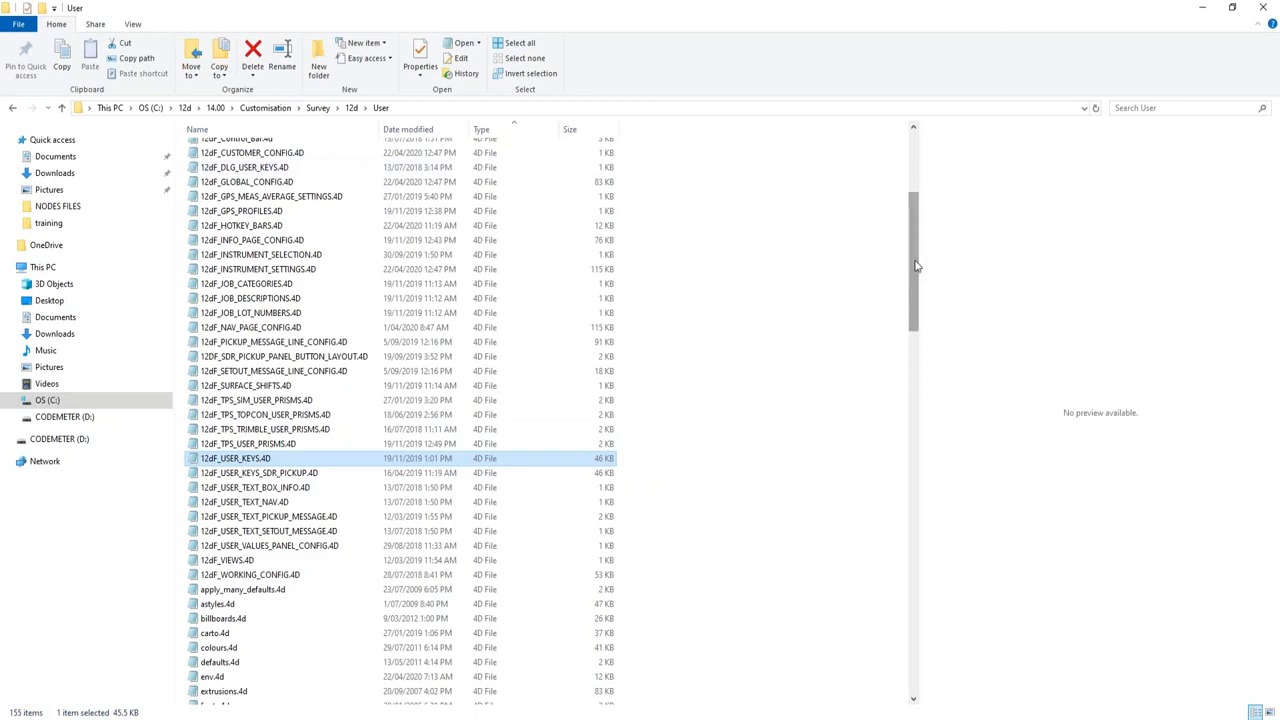
{"action": "mouse_move", "coordinate": [917, 263]}
{"action": "left_mouse_down"}
{"action": "mouse_move", "coordinate": [922, 216]}
{"action": "mouse_move", "coordinate": [924, 279]}
{"action": "left_mouse_up"}
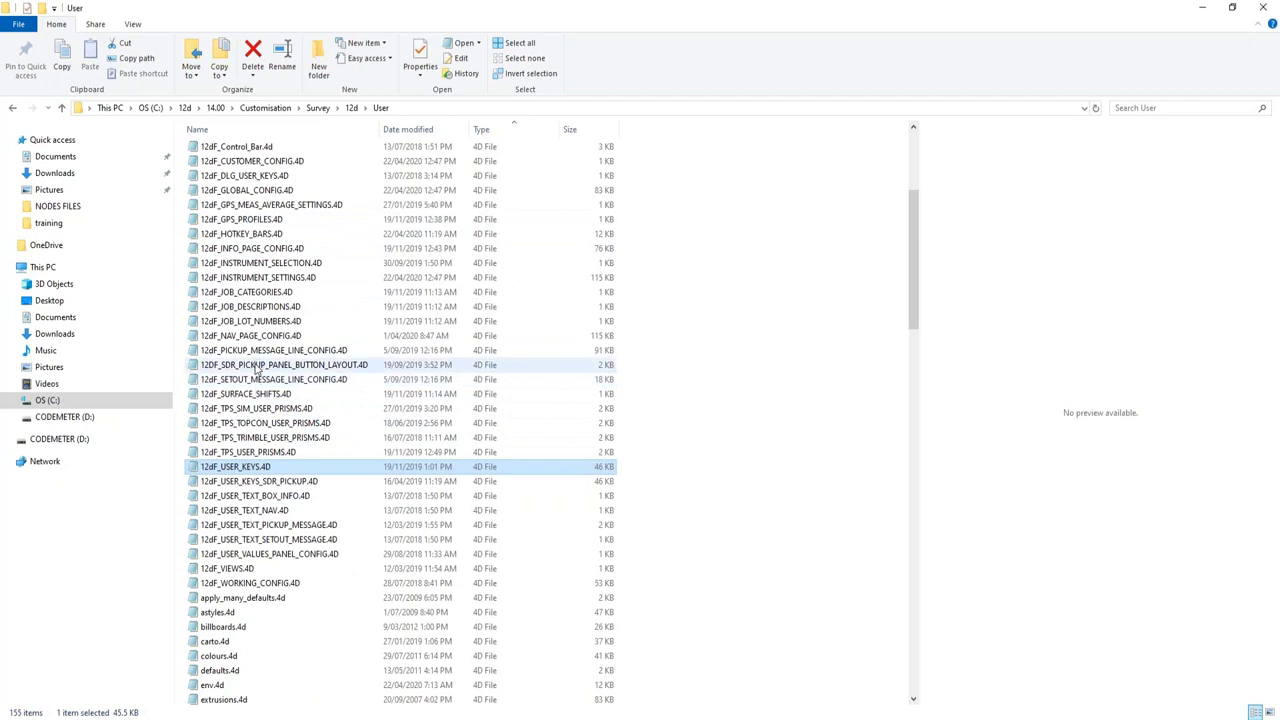
Select 12DF_SDR_PICKUP_PANEL_BUTTON_LAYOUT.4D in the User folder, minimise File Explorer, and examine the file's panel button rows in Notepad
{"action": "left_click", "coordinate": [256, 367]}
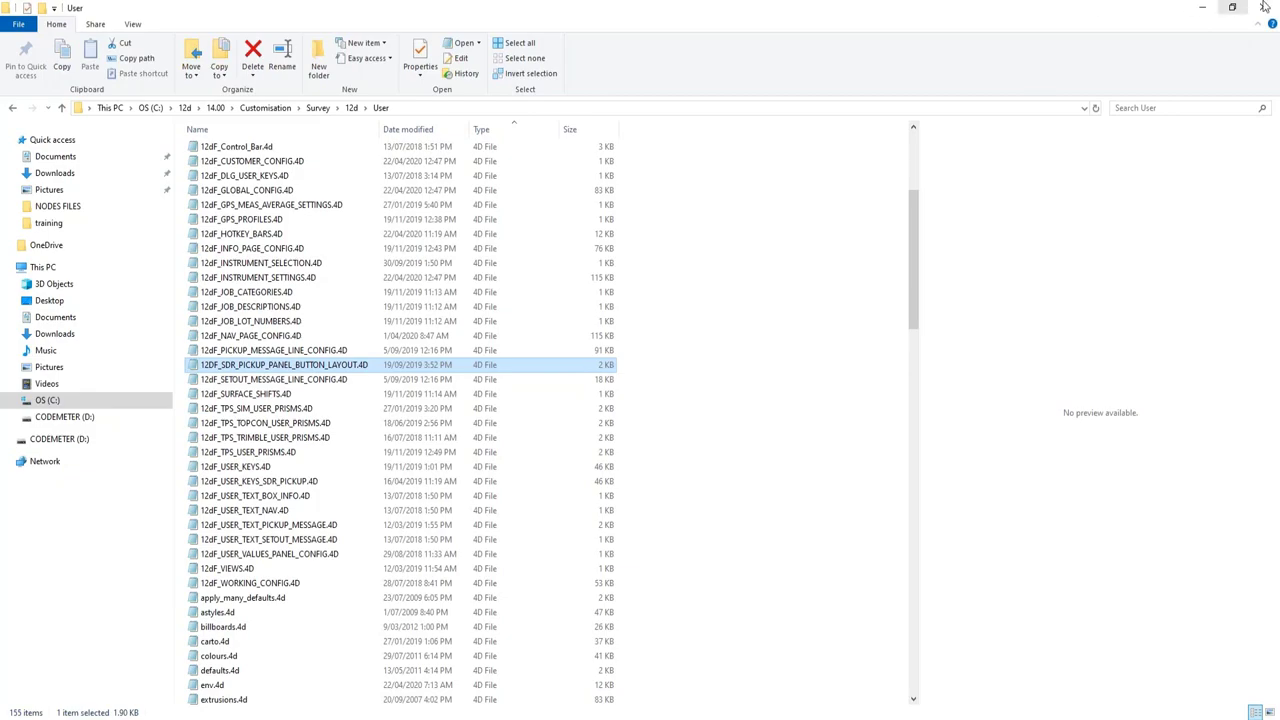
{"action": "left_click", "coordinate": [1206, 10]}
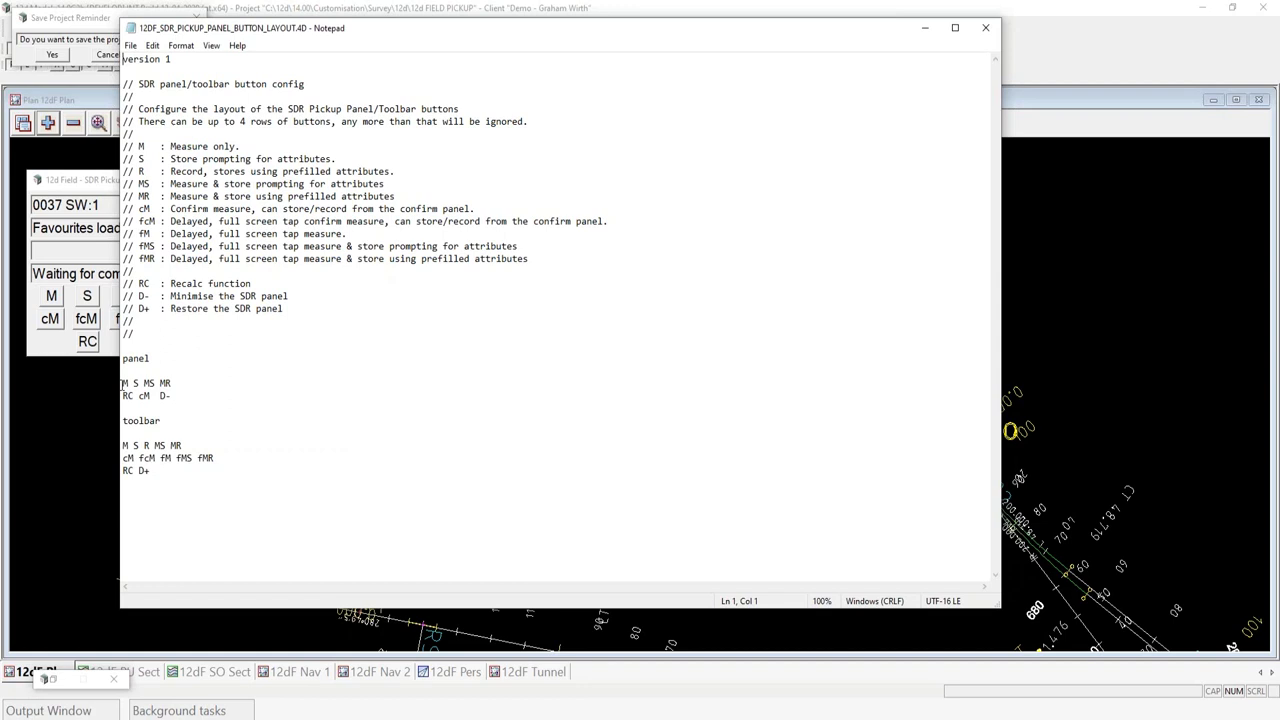
{"action": "left_click_drag", "start_coordinate": [122, 383], "coordinate": [172, 397]}
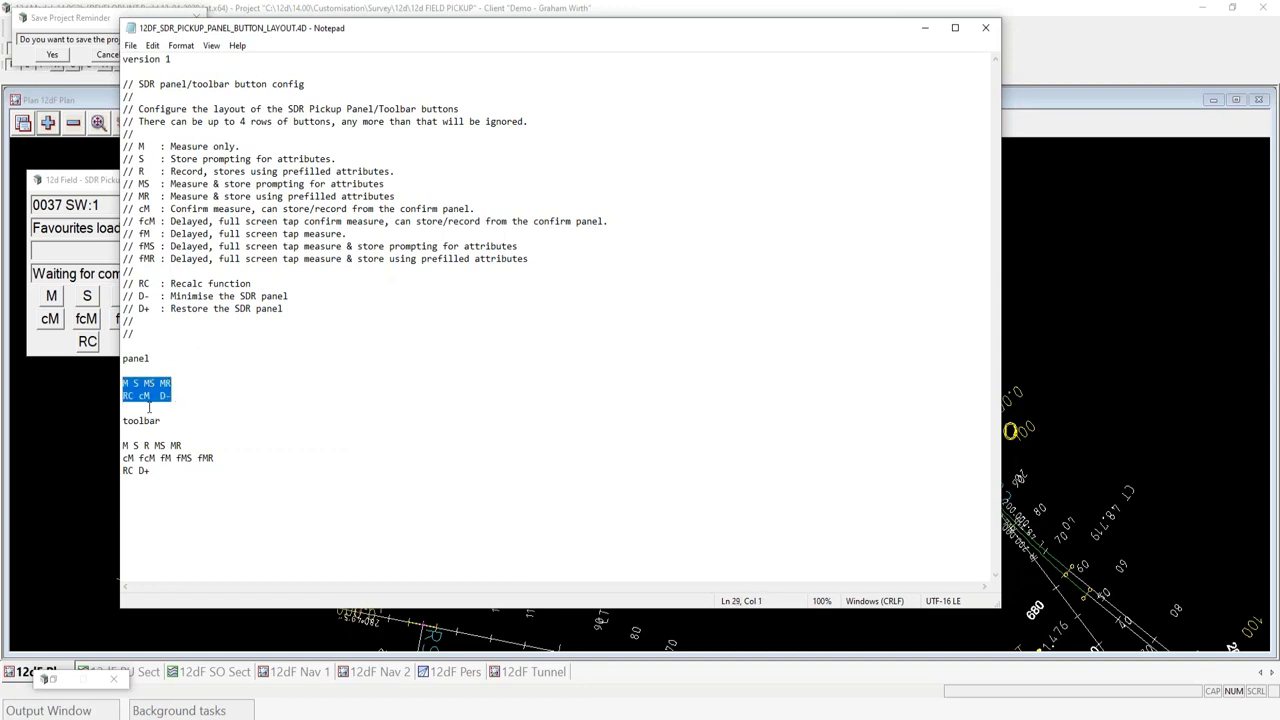
{"action": "left_click", "coordinate": [355, 393]}
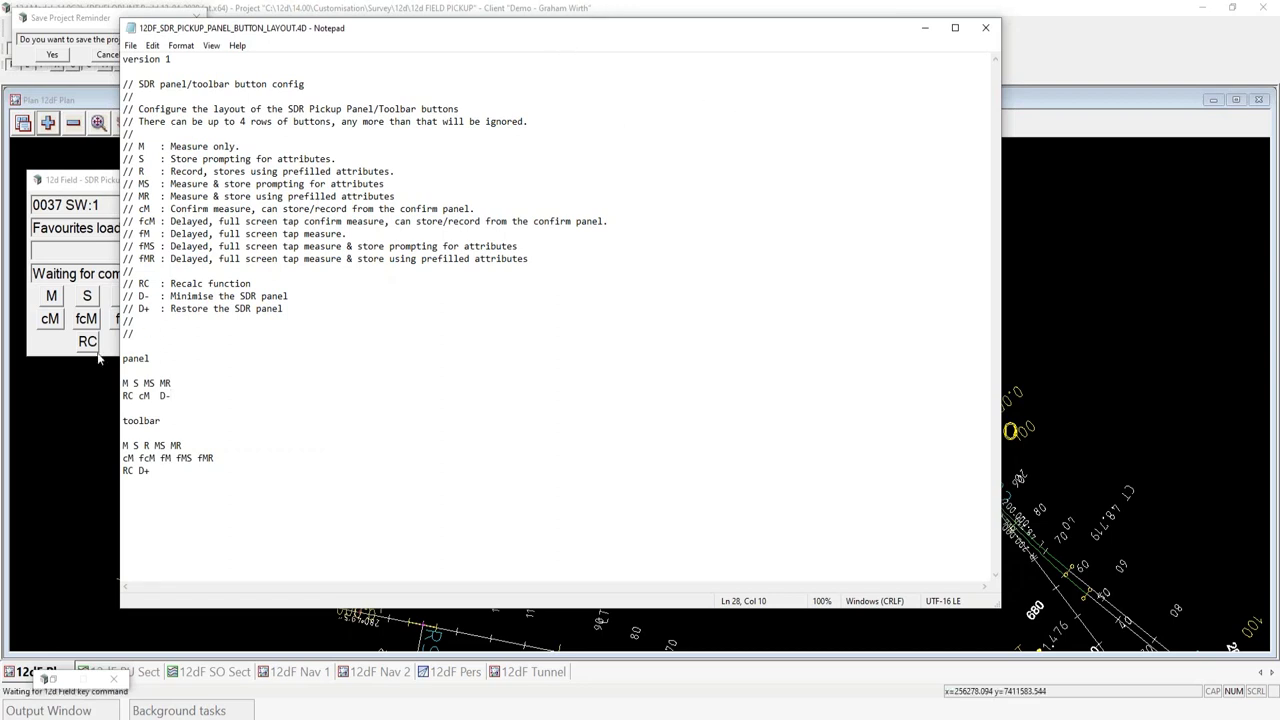
Switch to 12d Model, place the compact SDR Pickup toolbar clear of the window edge, and restore it to the full panel
{"action": "left_click", "coordinate": [75, 188]}
{"action": "left_click_drag", "start_coordinate": [144, 183], "coordinate": [229, 233]}
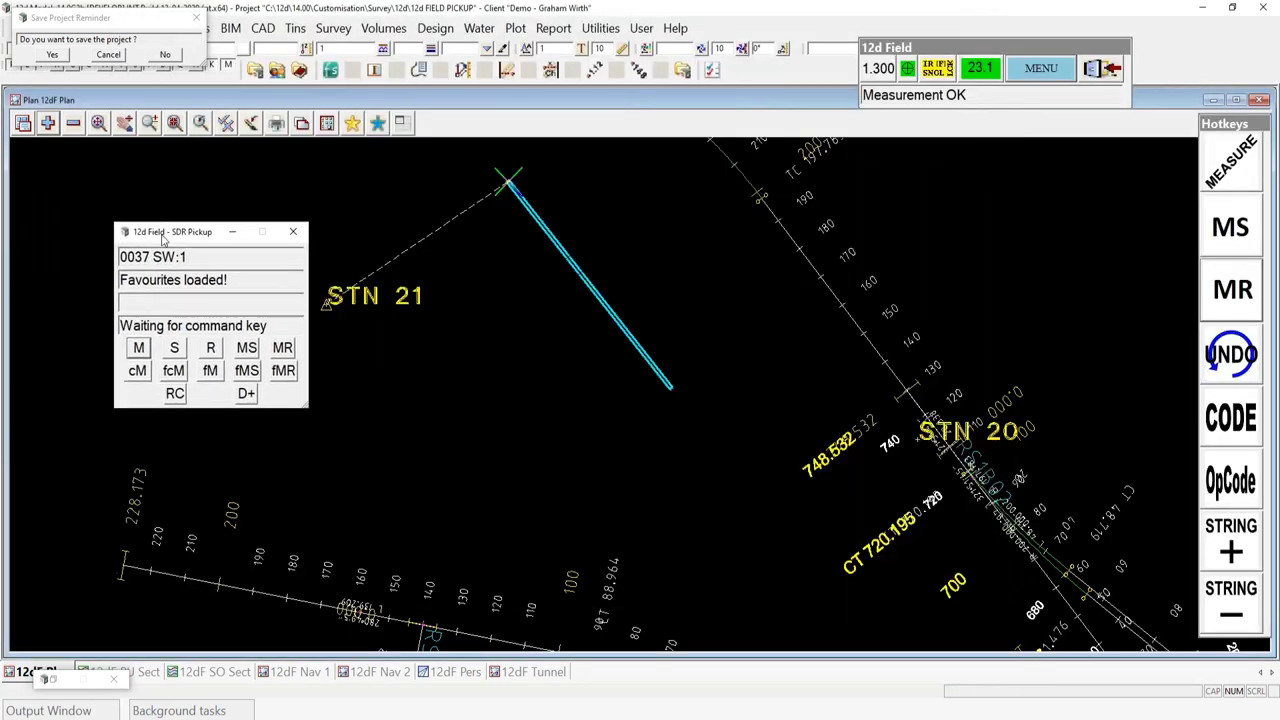
{"action": "left_click", "coordinate": [247, 393]}
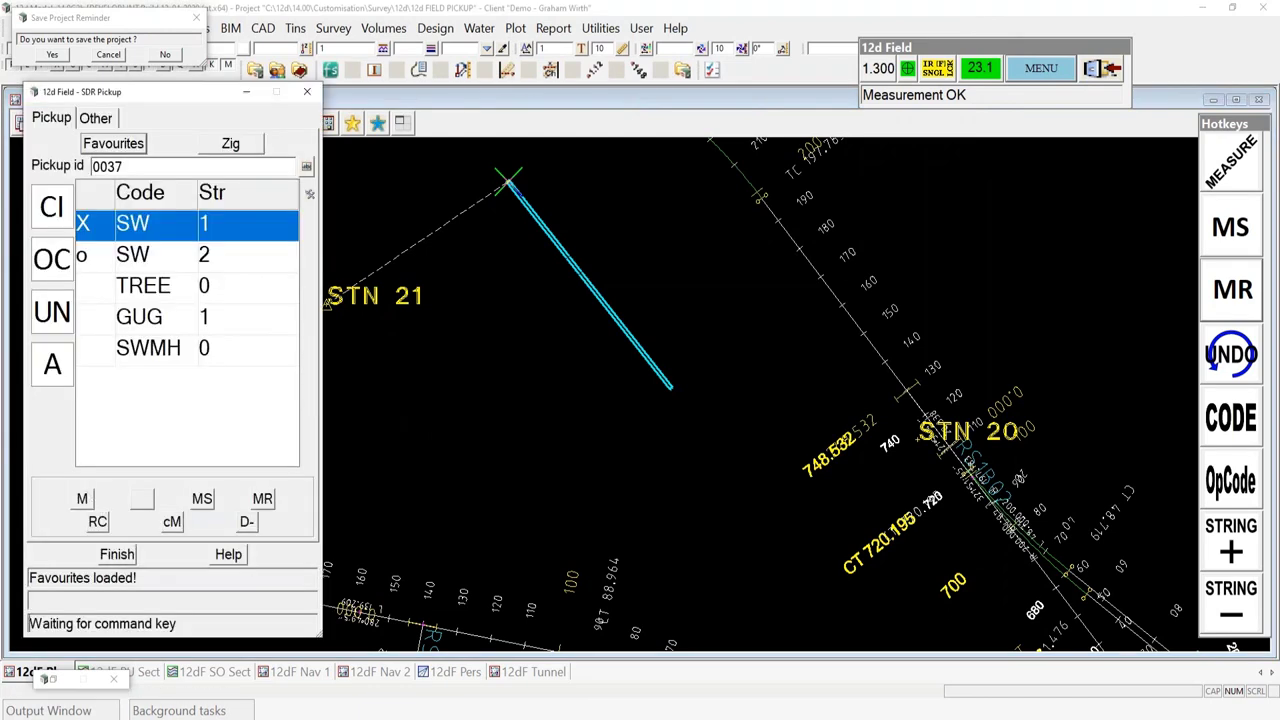
Switch to the button layout file in Notepad, remove the cM button from its panel section, and close the file with the change saved
{"action": "mouse_move", "coordinate": [474, 719]}
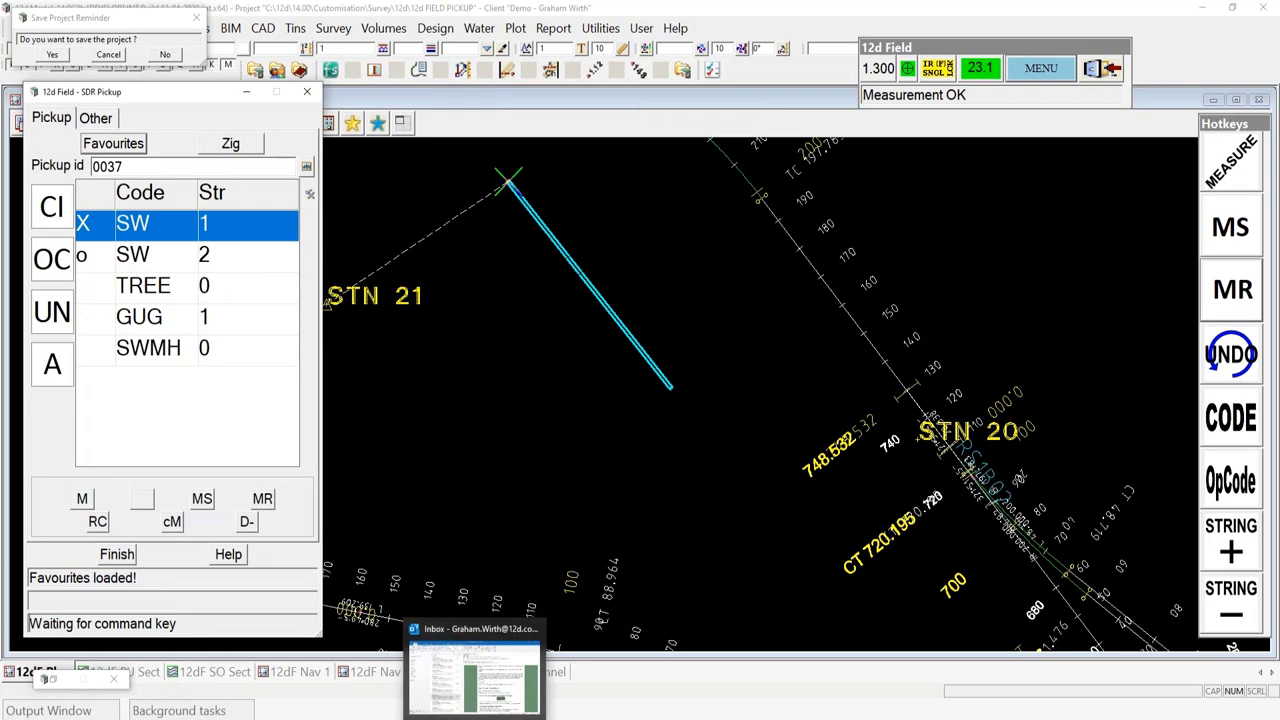
{"action": "mouse_move", "coordinate": [612, 719]}
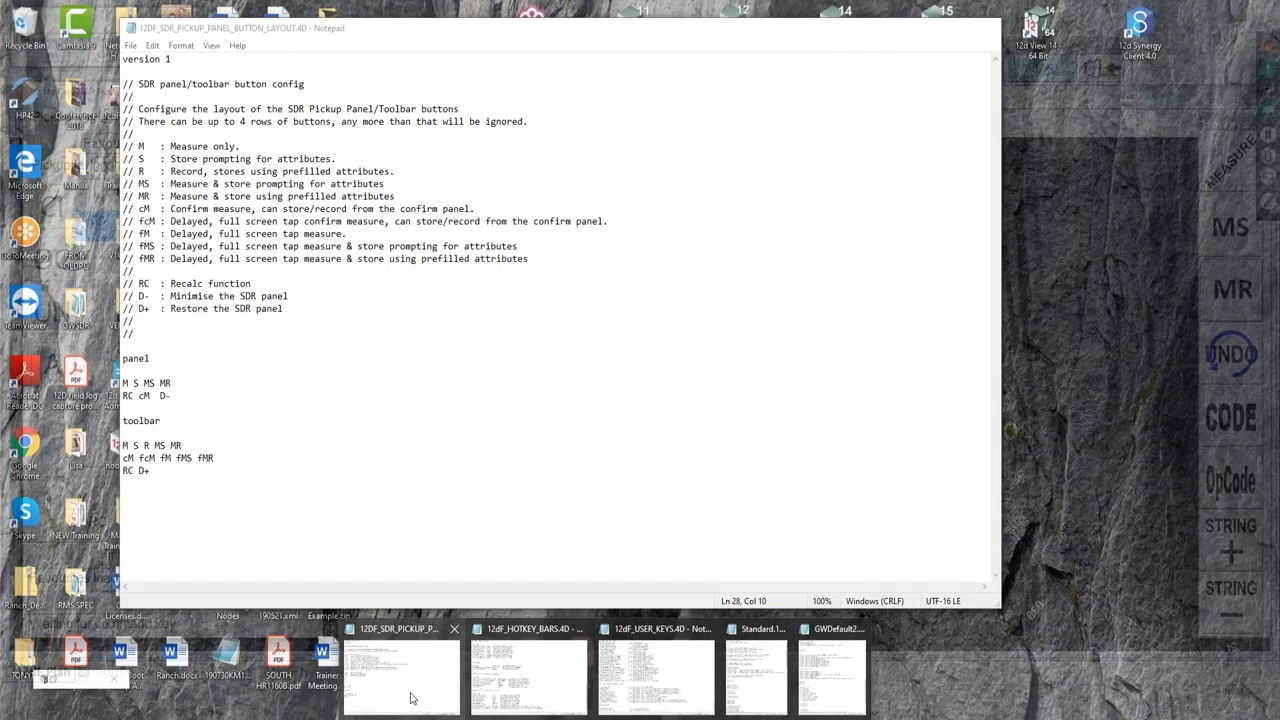
{"action": "left_click", "coordinate": [410, 697]}
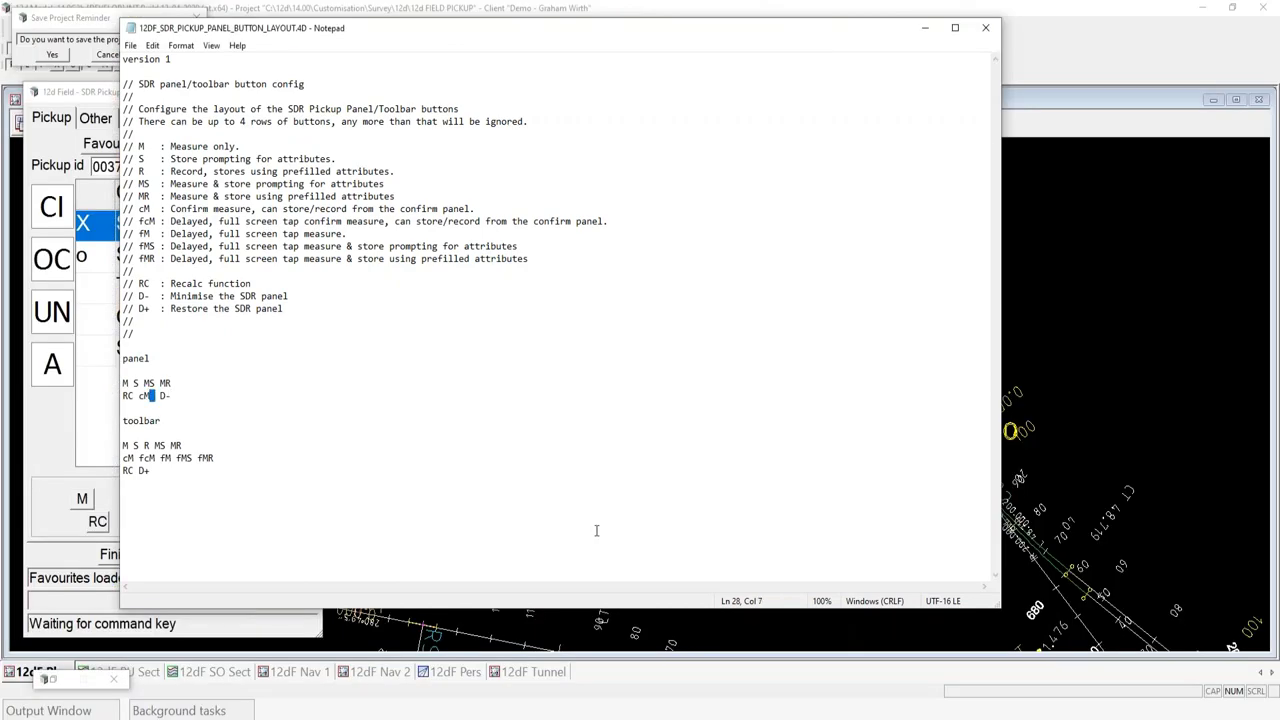
{"action": "key", "text": "BackSpace"}
{"action": "key", "text": "BackSpace"}
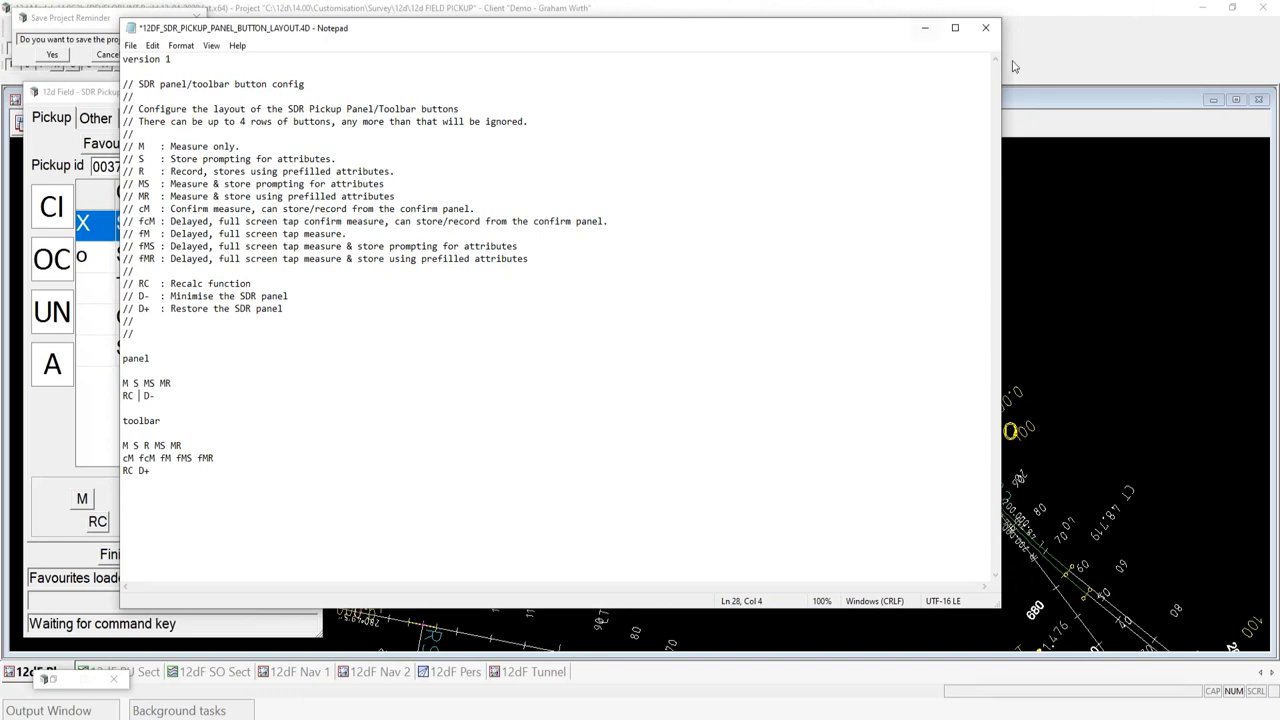
{"action": "left_click", "coordinate": [985, 27]}
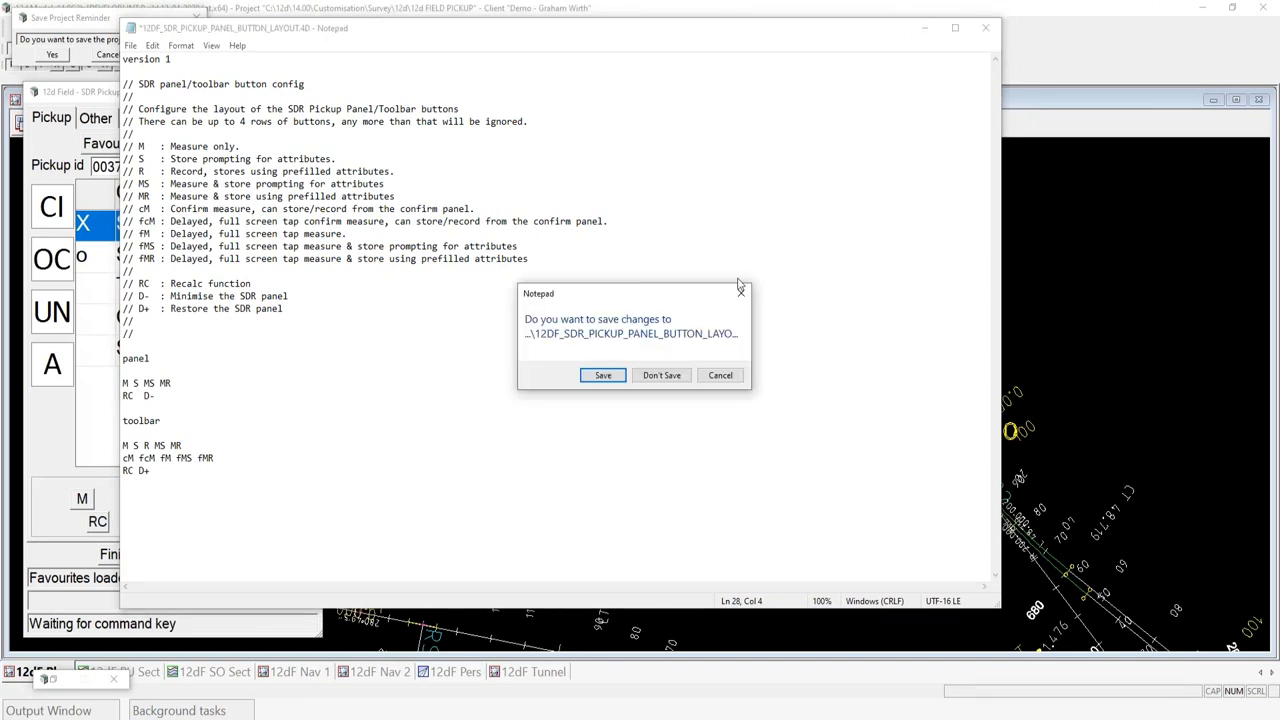
{"action": "left_click", "coordinate": [602, 376]}
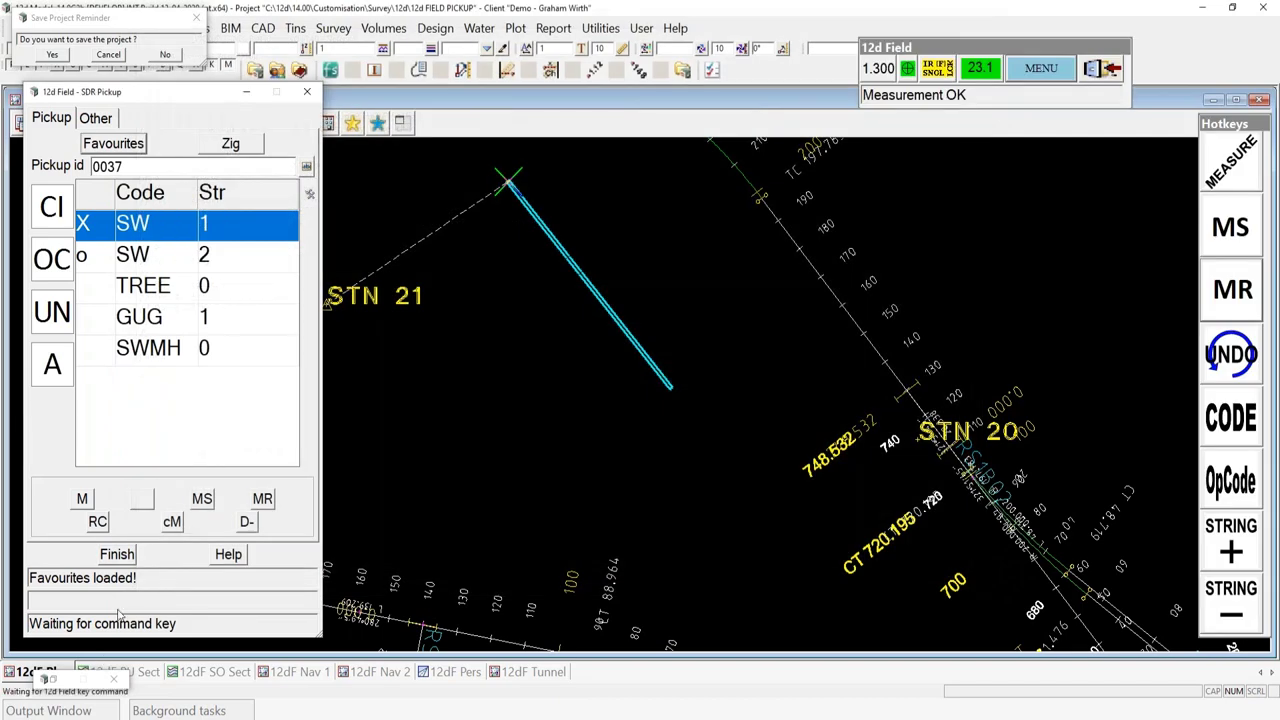
Save and exit SDR Pickup, and restart Pickup SDR with the existing function GW2204b
{"action": "left_click", "coordinate": [117, 556]}
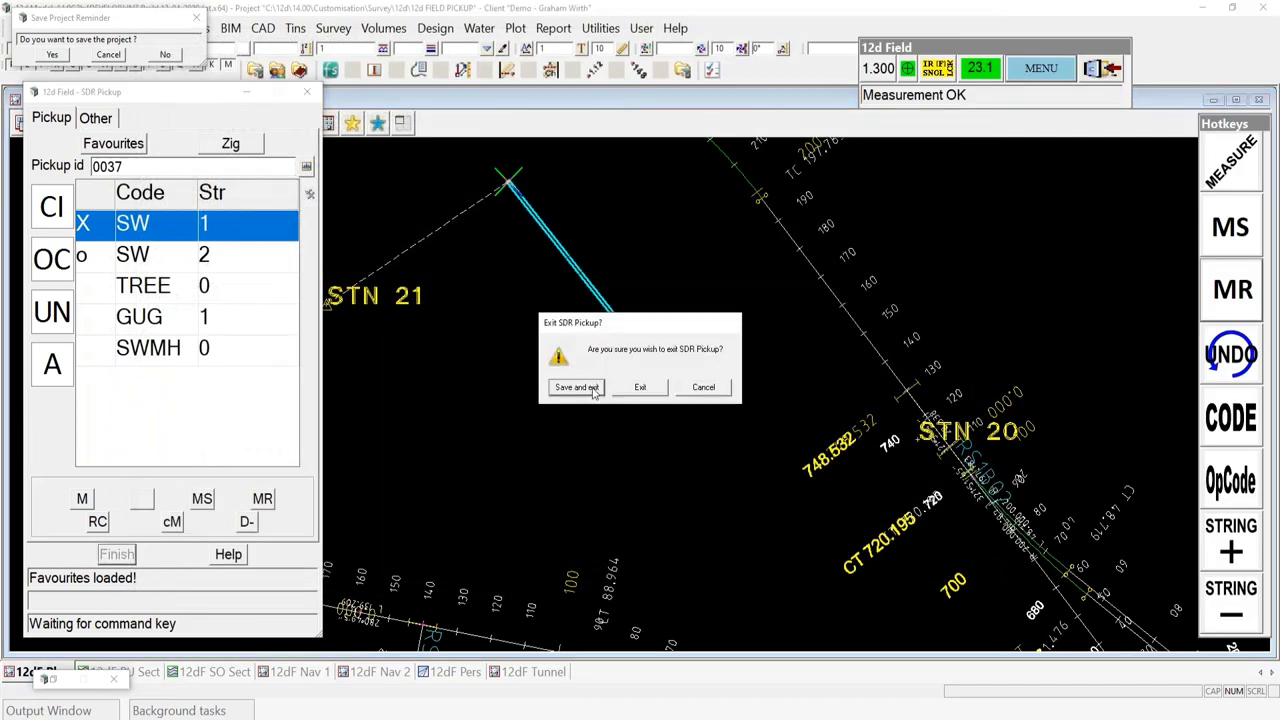
{"action": "left_click", "coordinate": [578, 387]}
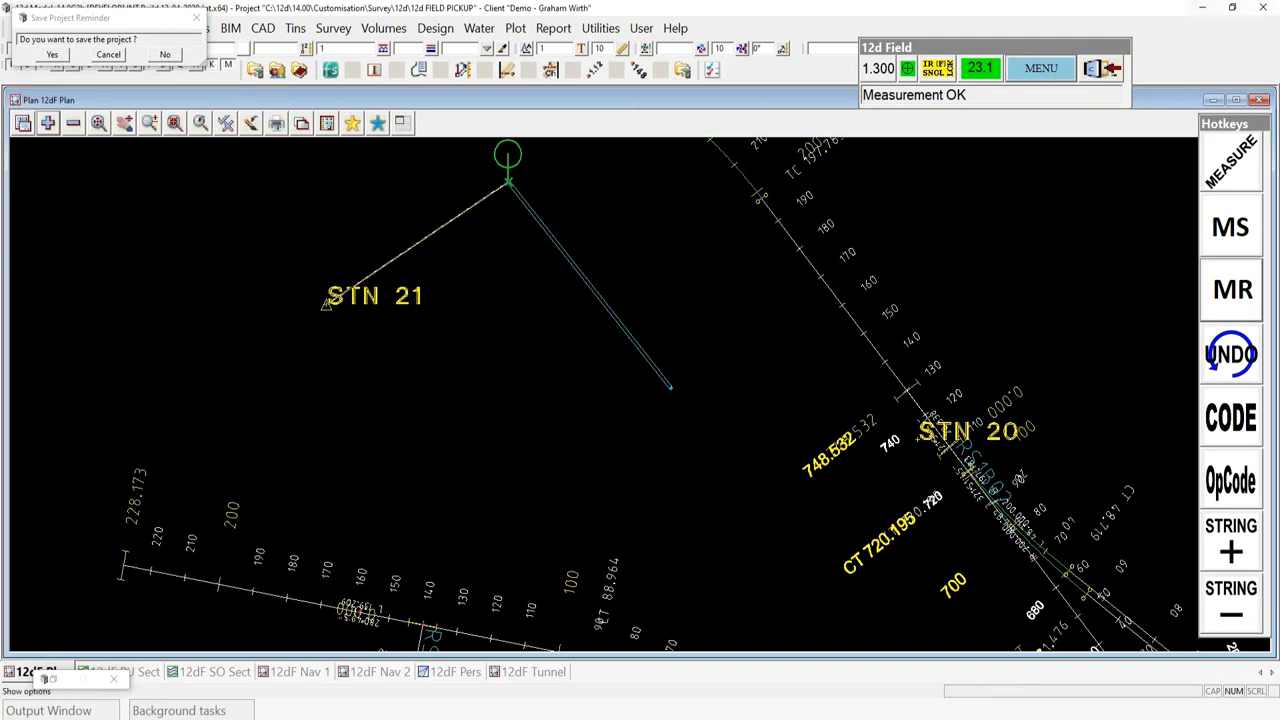
{"action": "left_click", "coordinate": [1048, 70]}
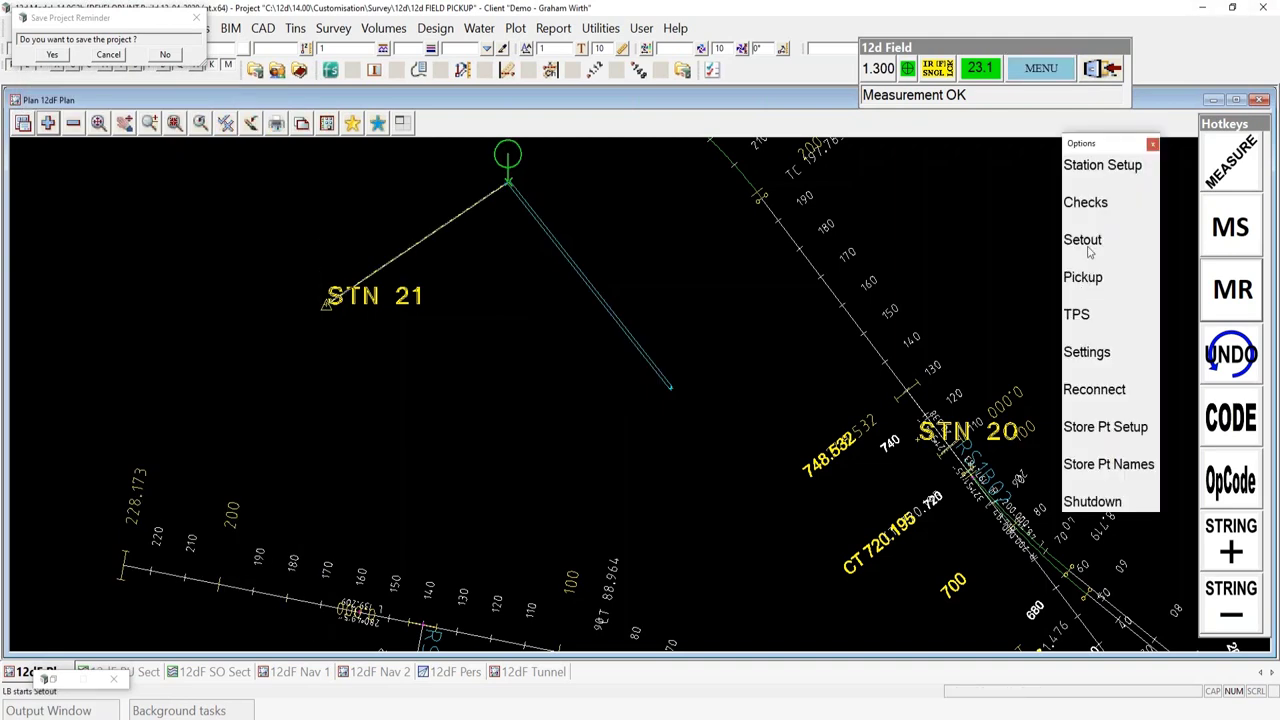
{"action": "left_click", "coordinate": [1089, 250]}
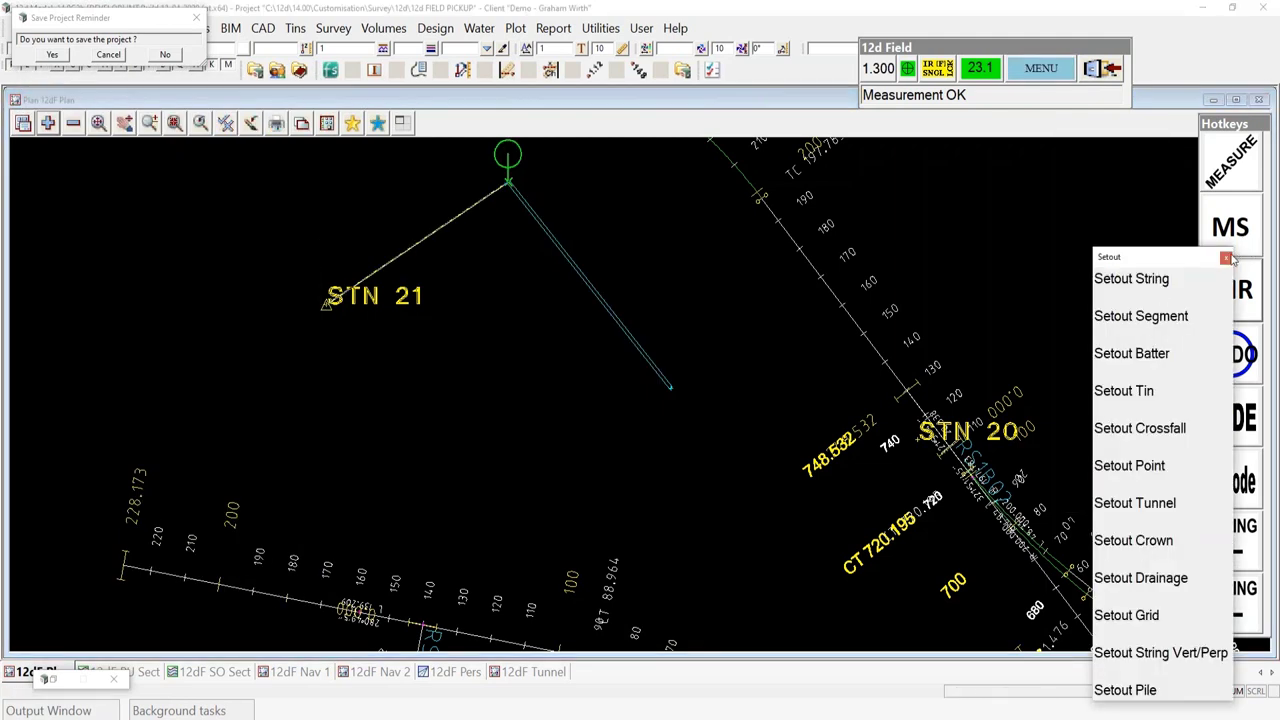
{"action": "left_click", "coordinate": [1048, 68]}
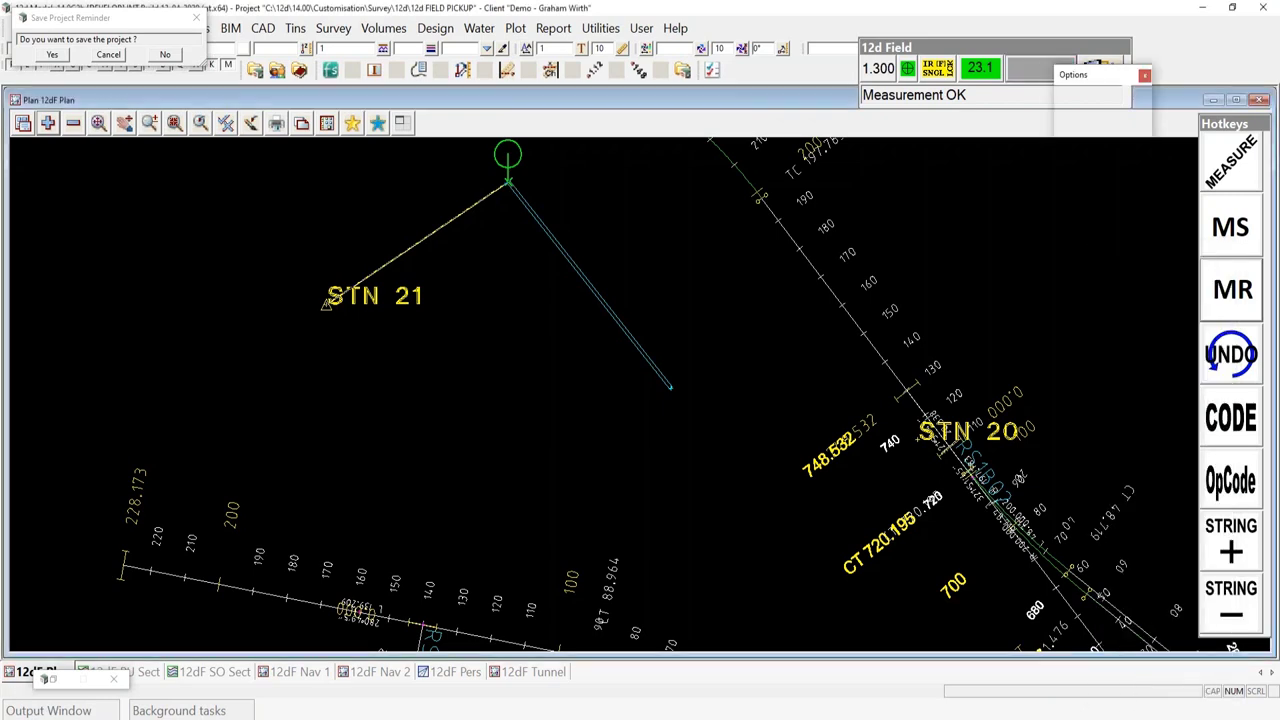
{"action": "left_click", "coordinate": [955, 287]}
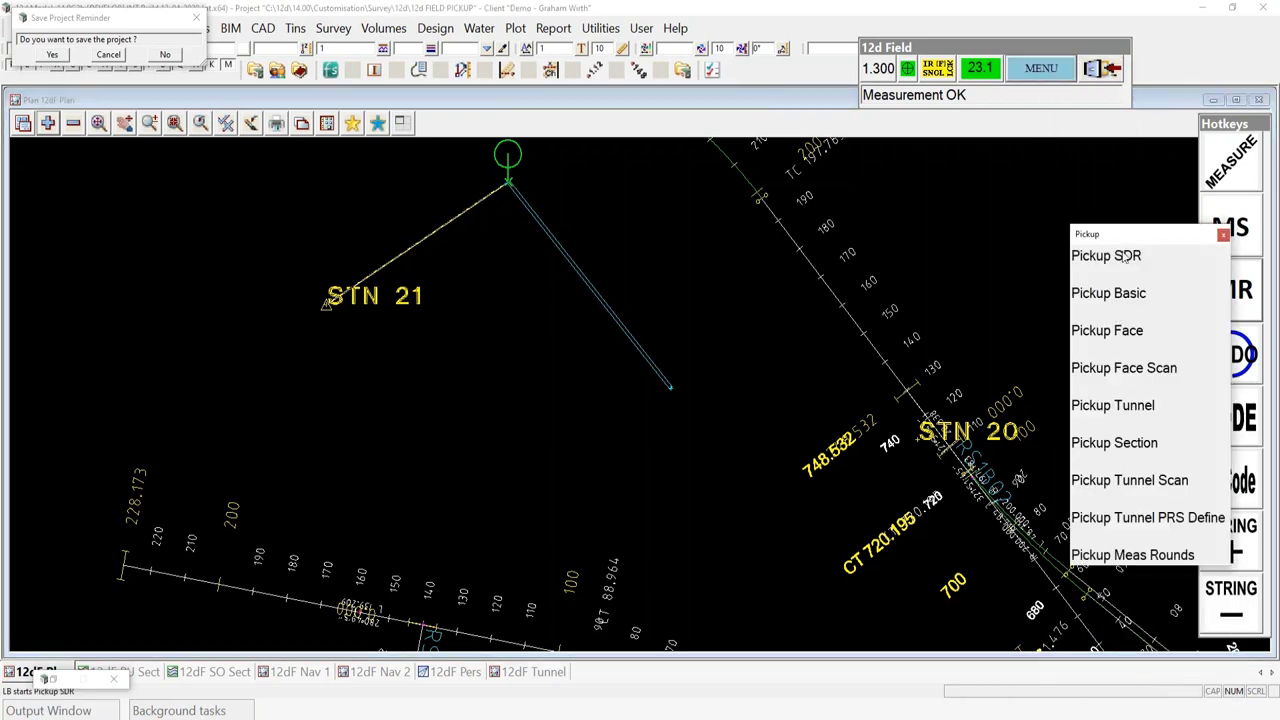
{"action": "left_click", "coordinate": [1150, 256]}
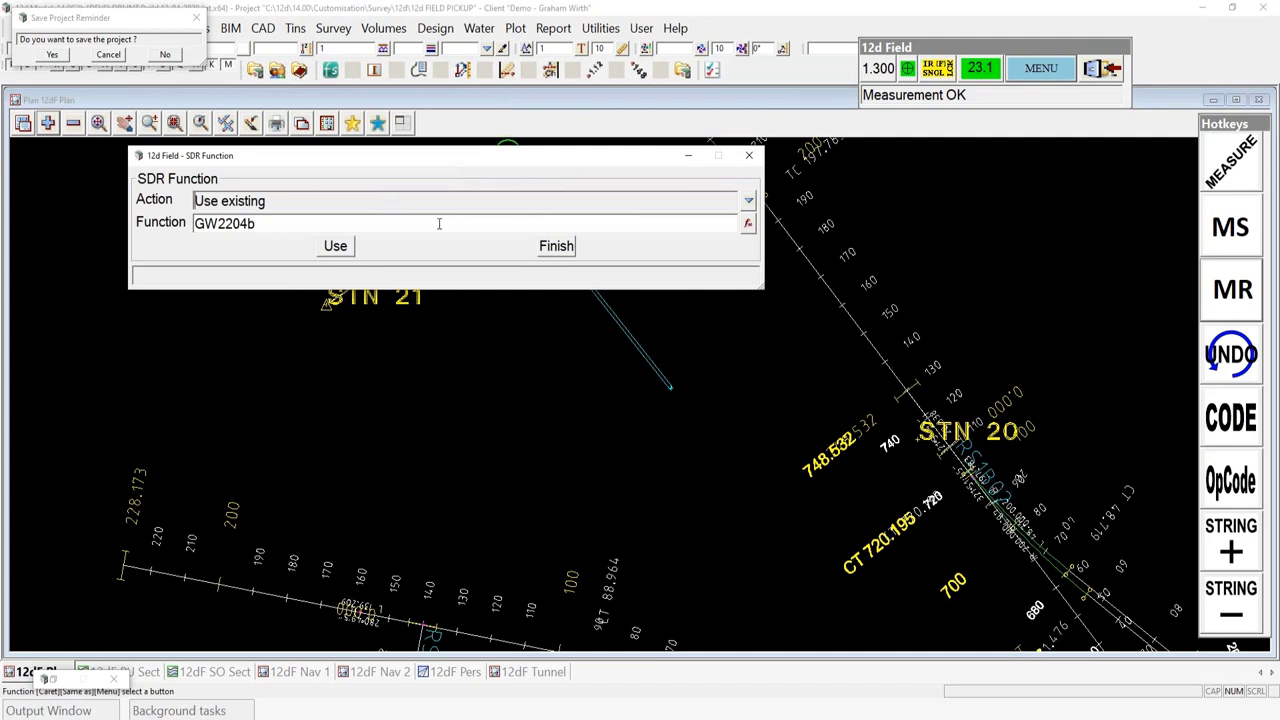
{"action": "left_click", "coordinate": [335, 246]}
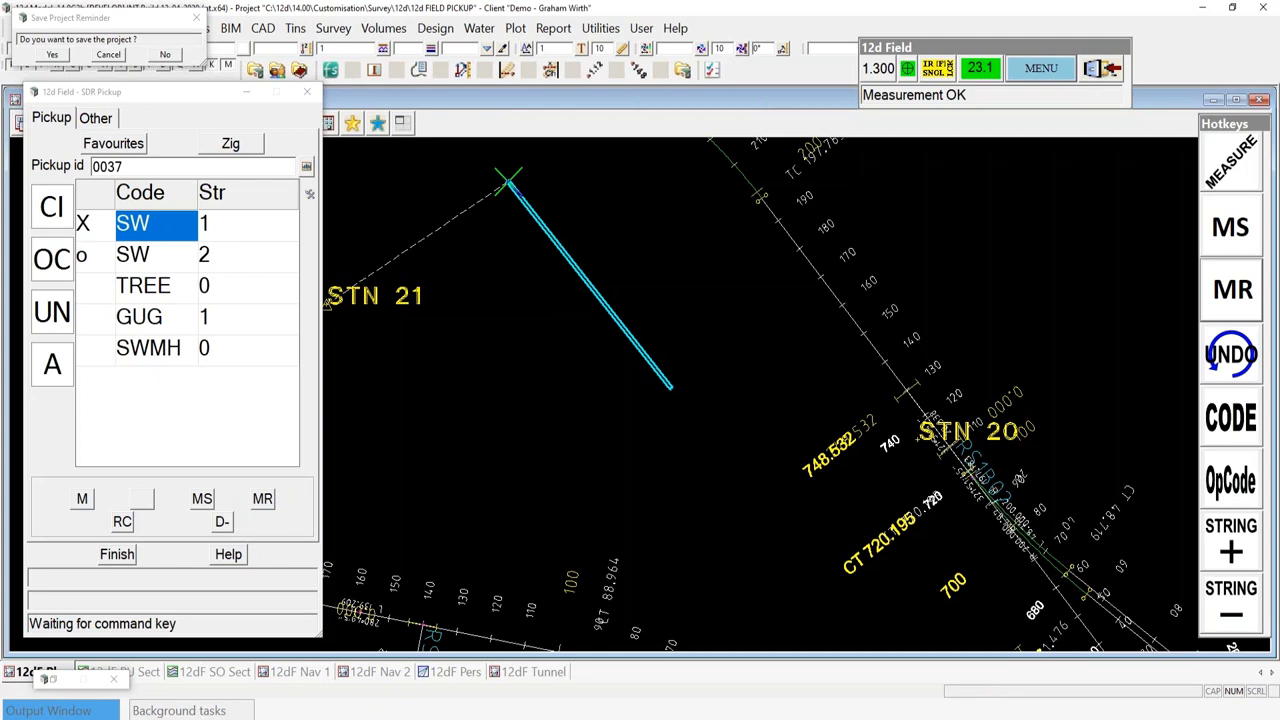
Bring up 12dF_USER_KEYS.4D in Notepad and move its window to the far side of the screen
{"action": "mouse_move", "coordinate": [605, 718]}
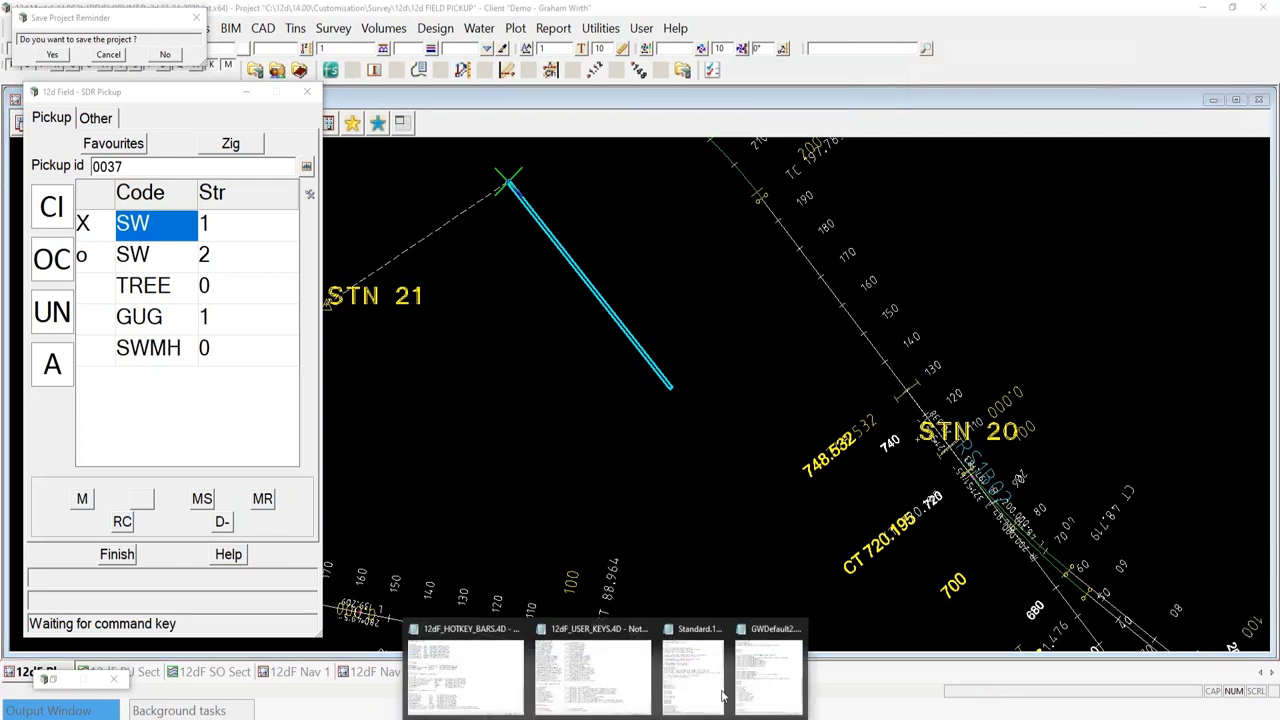
{"action": "mouse_move", "coordinate": [706, 694]}
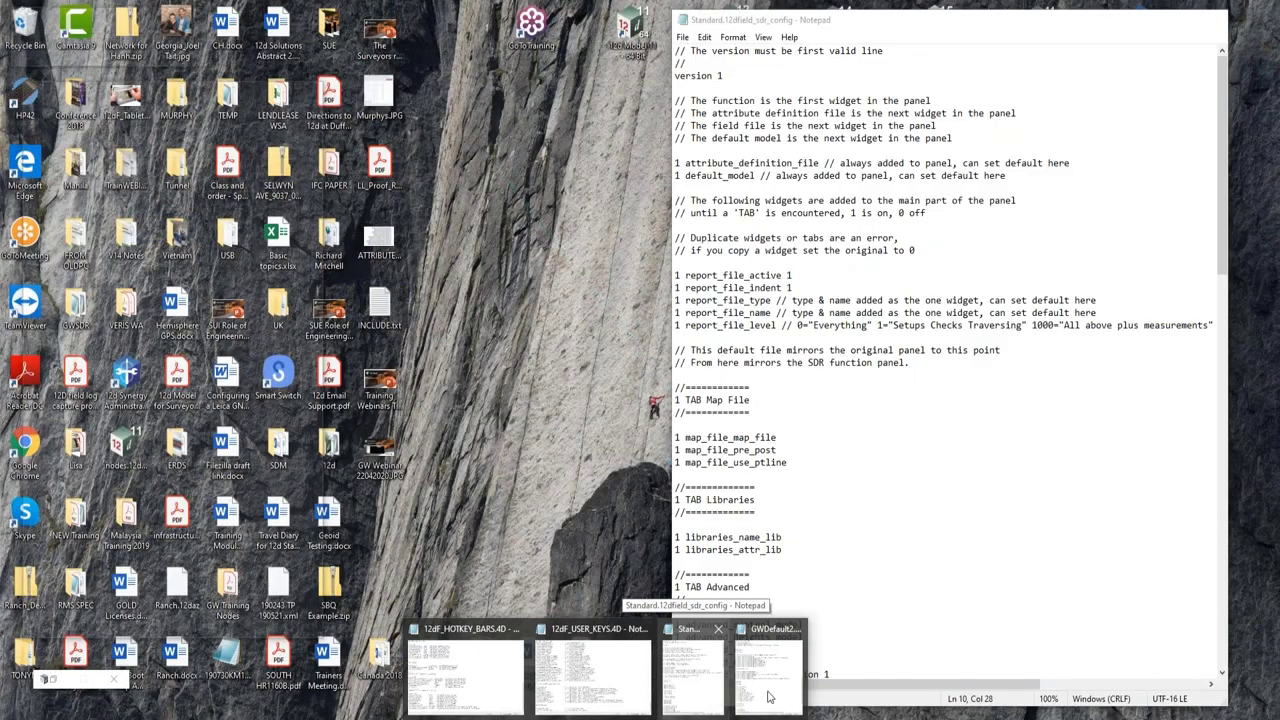
{"action": "mouse_move", "coordinate": [773, 697]}
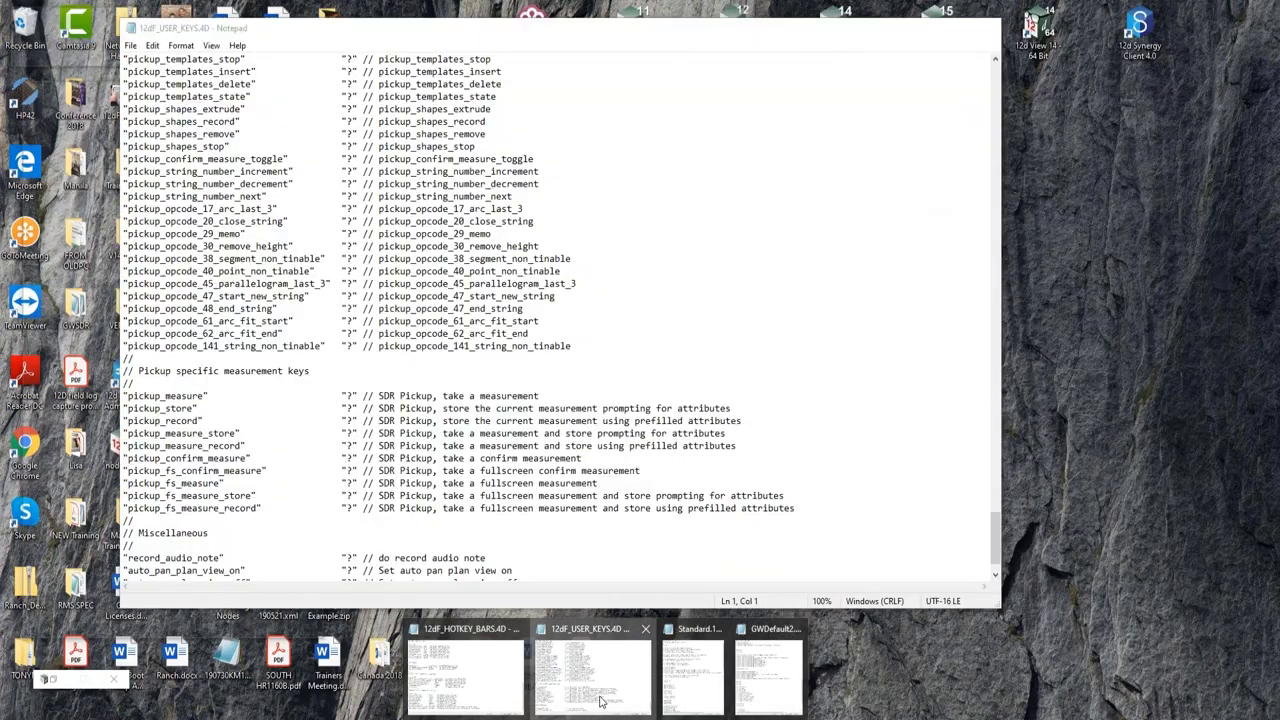
{"action": "left_click", "coordinate": [592, 675]}
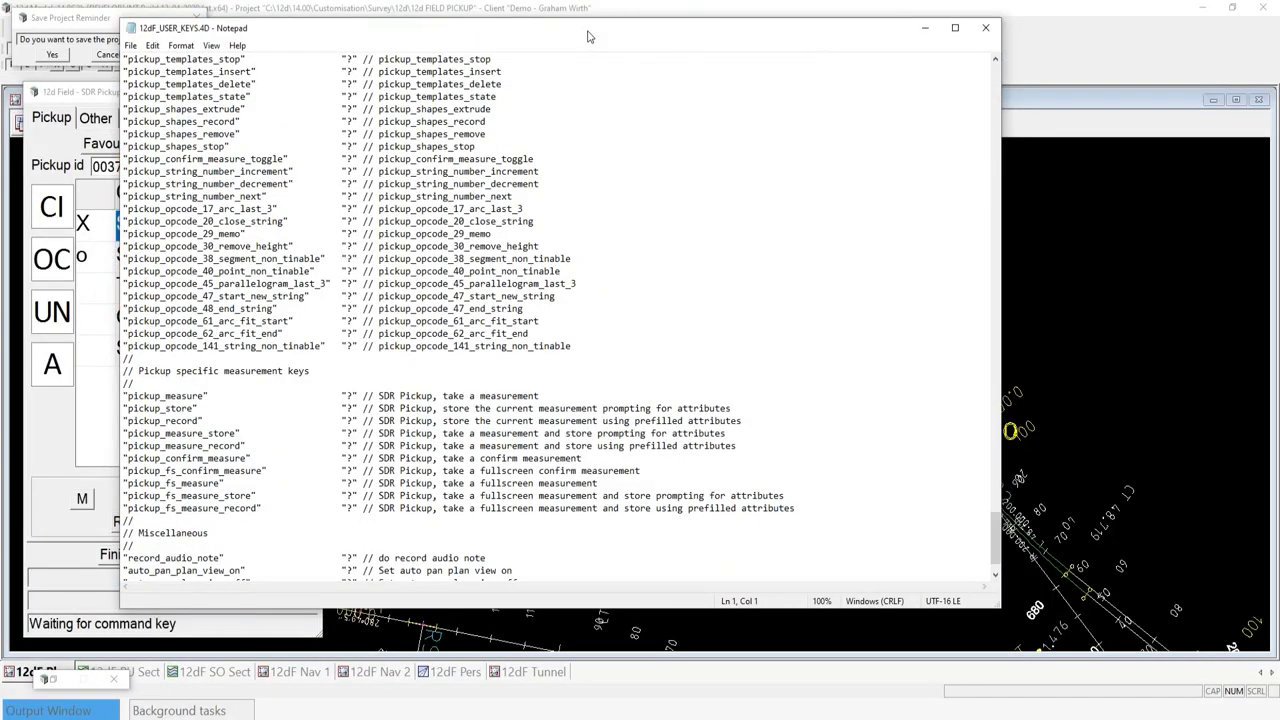
{"action": "left_click_drag", "start_coordinate": [588, 37], "coordinate": [848, 45]}
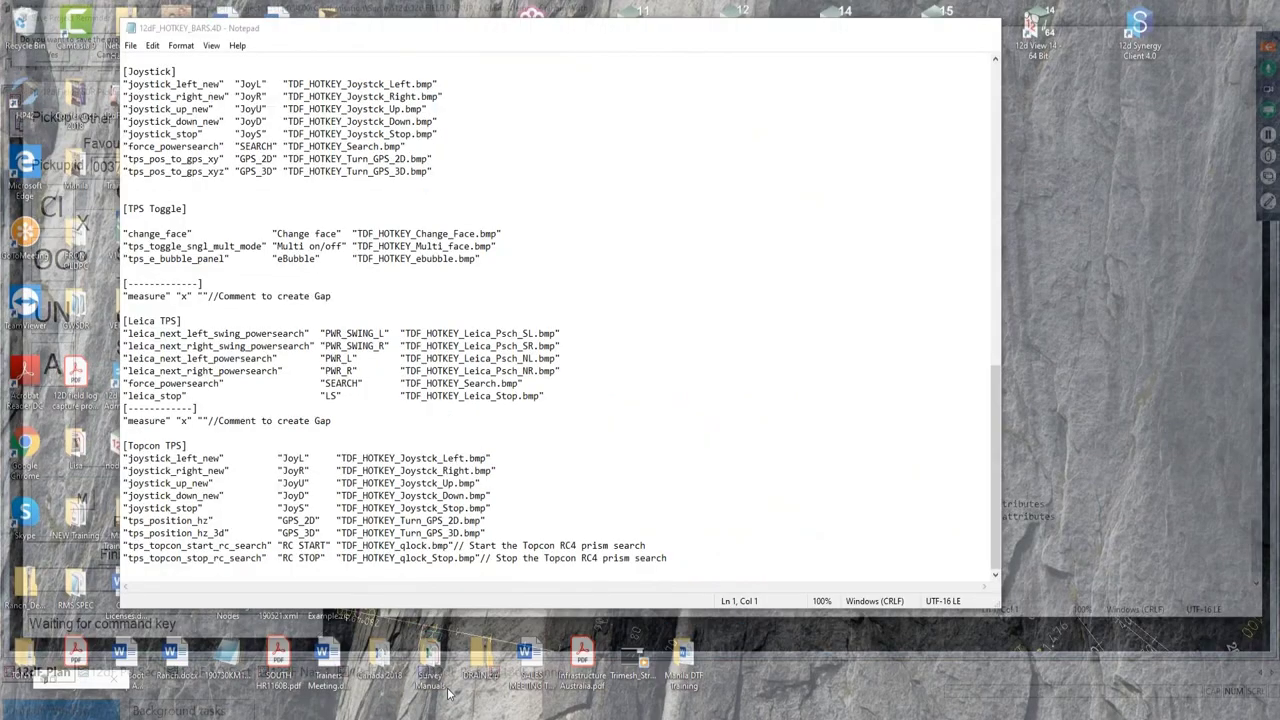
Bring up 12dF_HOTKEY_BARS.4D at its [Pickup] section and resize both Notepad windows to sit side by side with 12dF_USER_KEYS.4D
{"action": "left_click", "coordinate": [448, 692]}
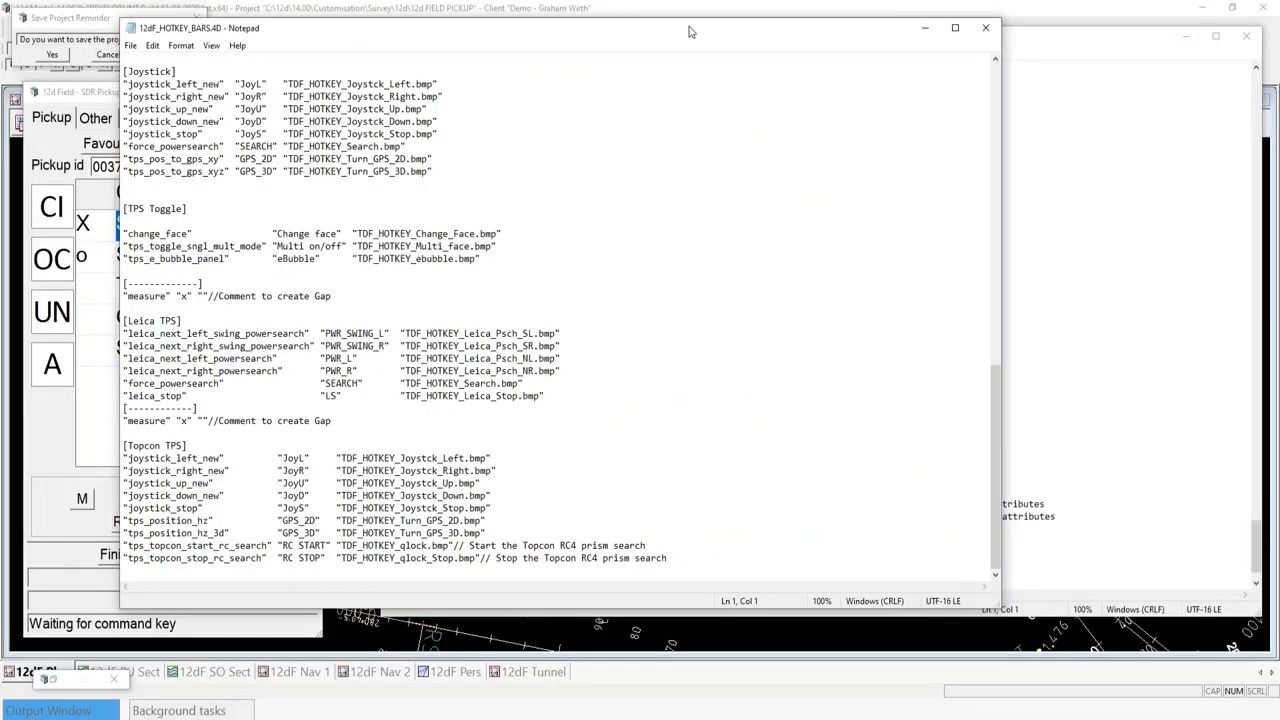
{"action": "left_click_drag", "start_coordinate": [690, 34], "coordinate": [535, 57]}
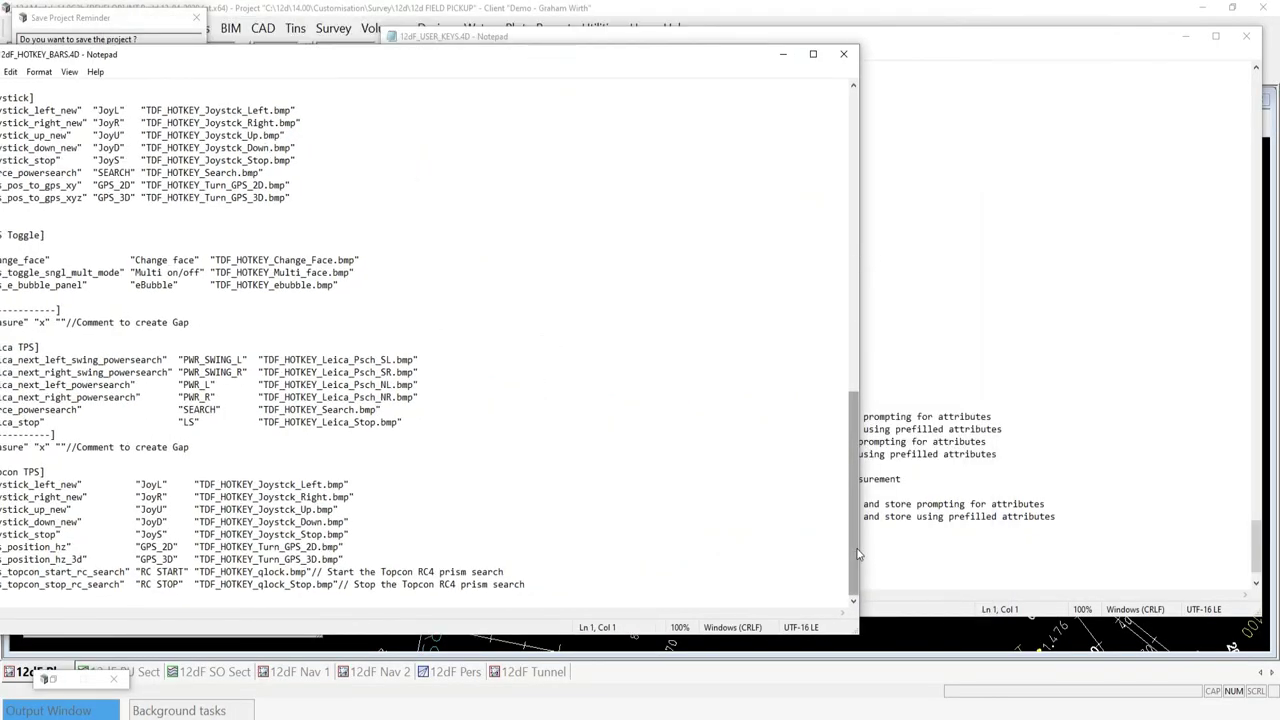
{"action": "left_click_drag", "start_coordinate": [858, 545], "coordinate": [505, 506]}
{"action": "left_click", "coordinate": [460, 36]}
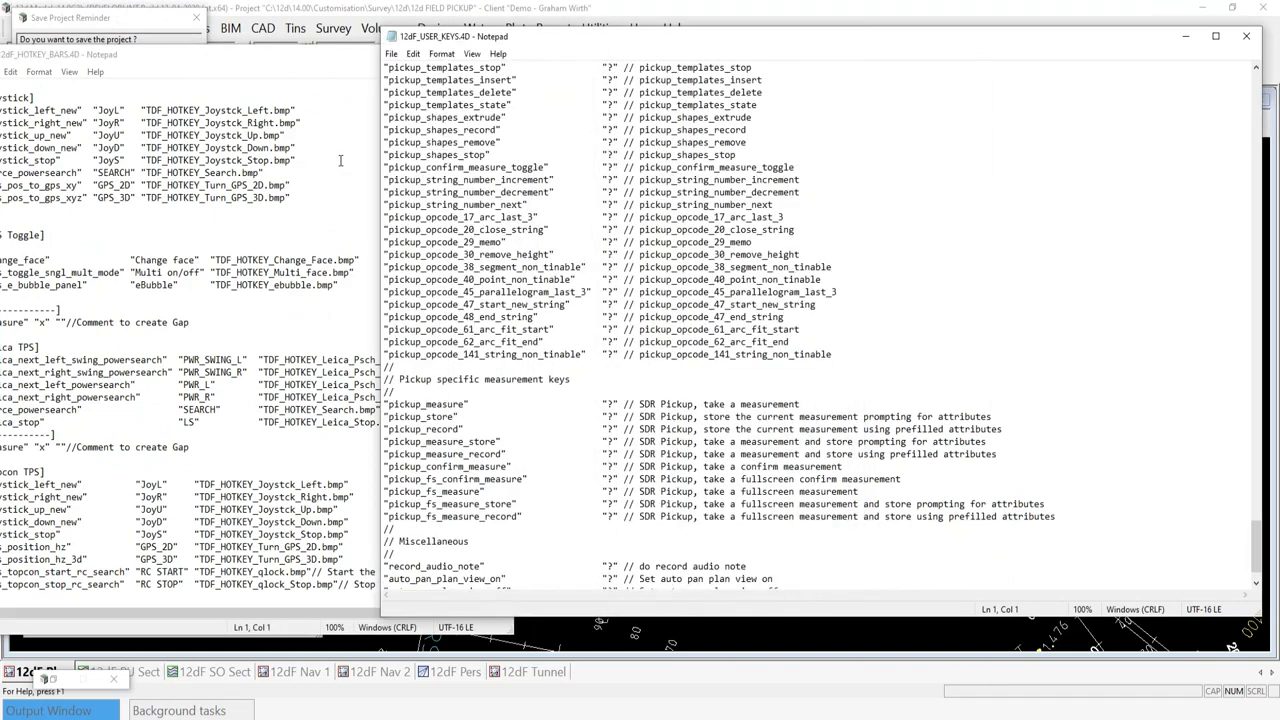
{"action": "left_click_drag", "start_coordinate": [600, 36], "coordinate": [753, 36]}
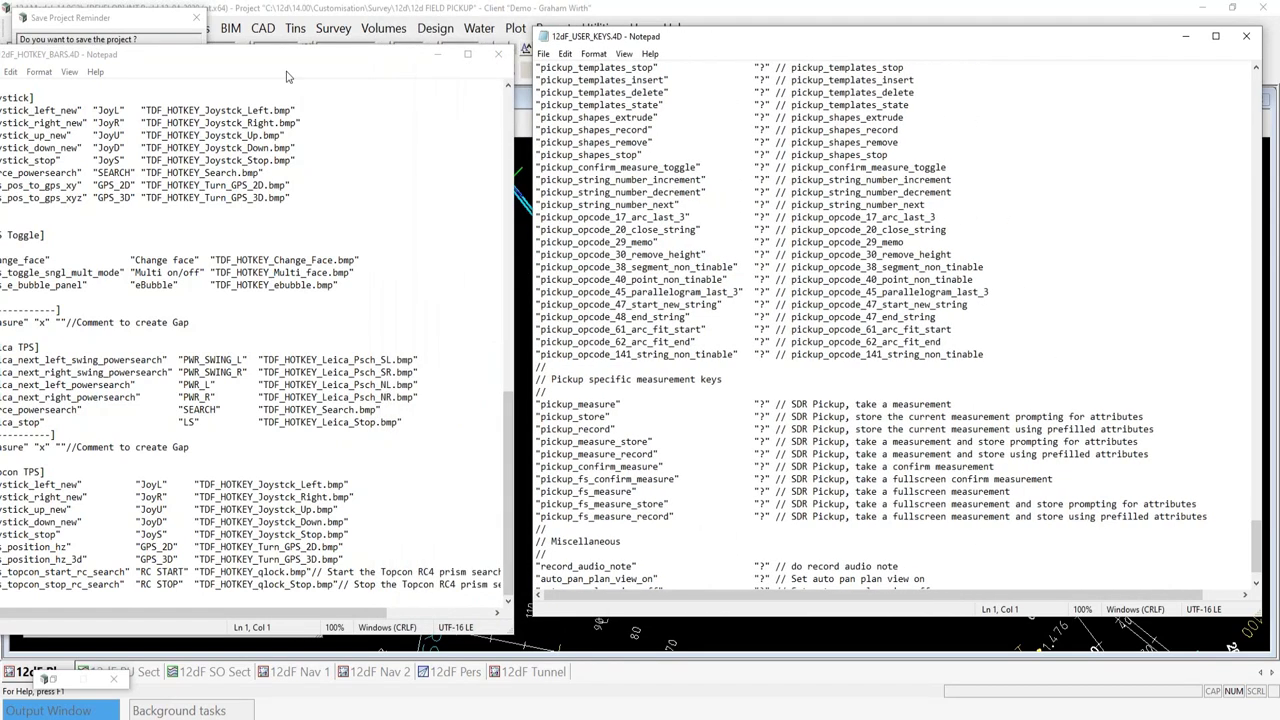
{"action": "left_click_drag", "start_coordinate": [279, 52], "coordinate": [307, 12]}
{"action": "scroll", "coordinate": [279, 397], "scroll_direction": "up", "scroll_amount": 8}
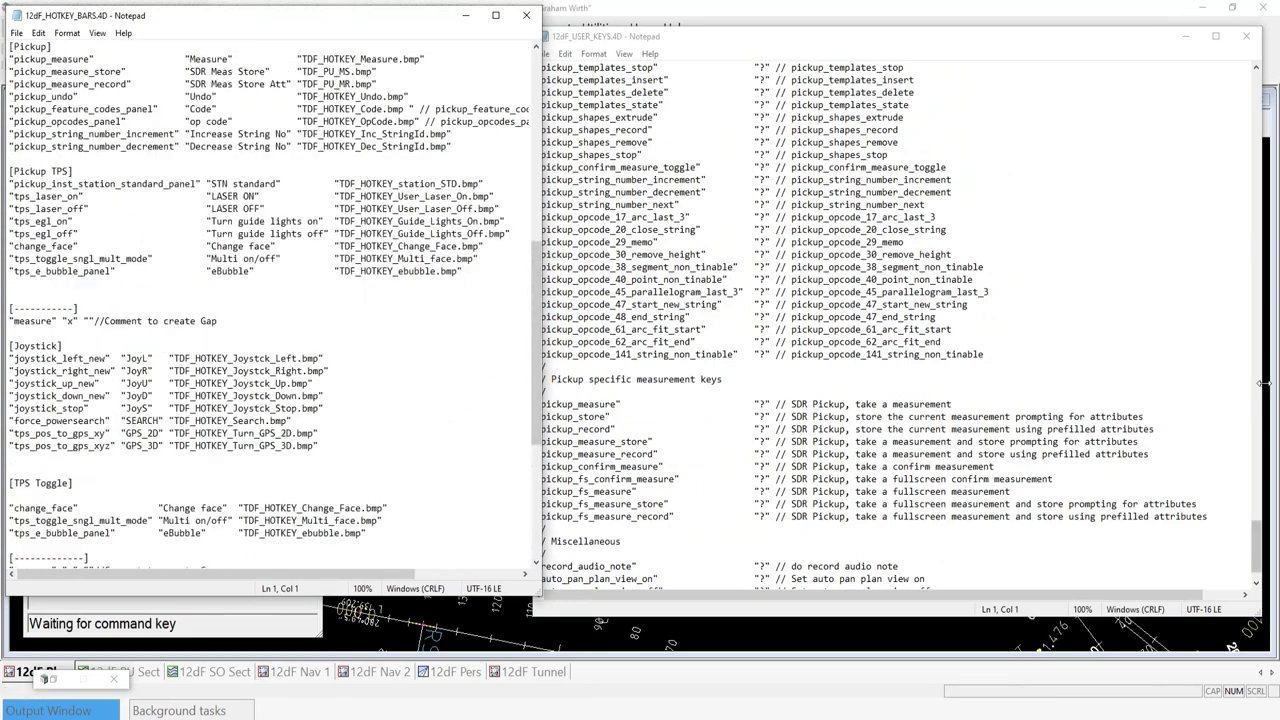
{"action": "left_click_drag", "start_coordinate": [1264, 383], "coordinate": [1058, 383]}
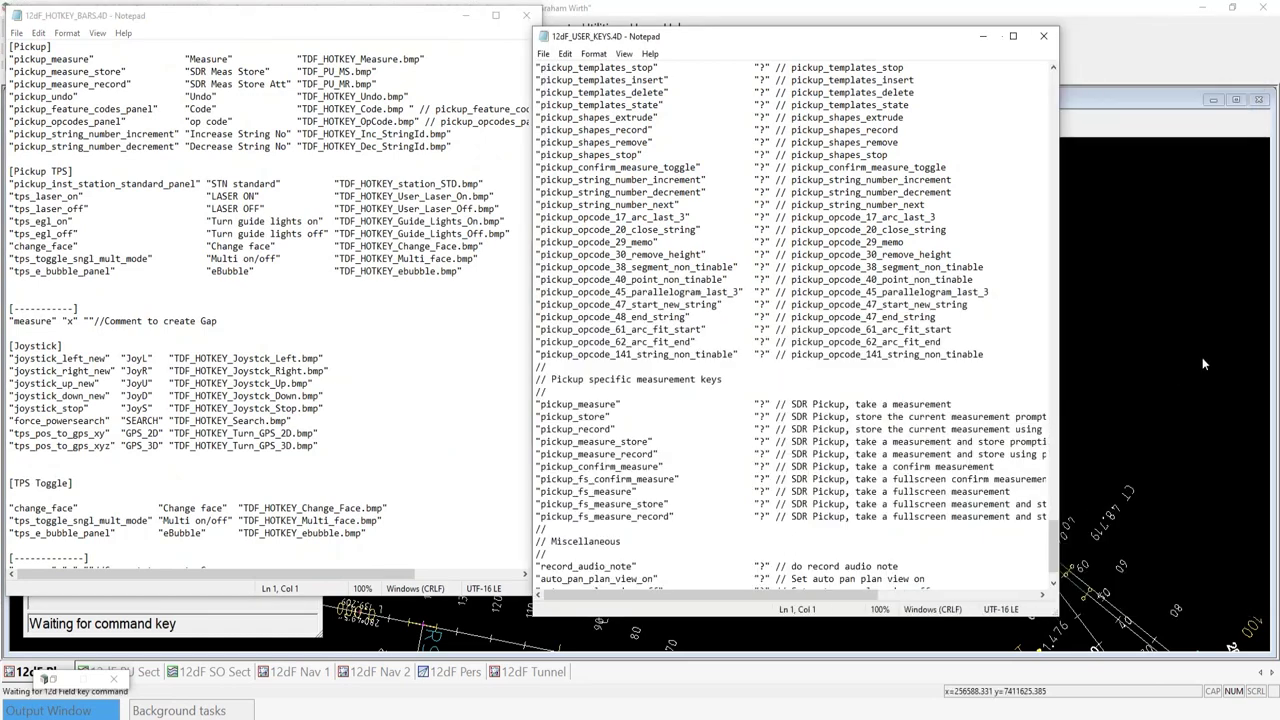
Bring 12dF_HOTKEY_BARS.4D and 12dF_USER_KEYS.4D back in front of 12d Model, side by side
{"action": "left_click", "coordinate": [1195, 314]}
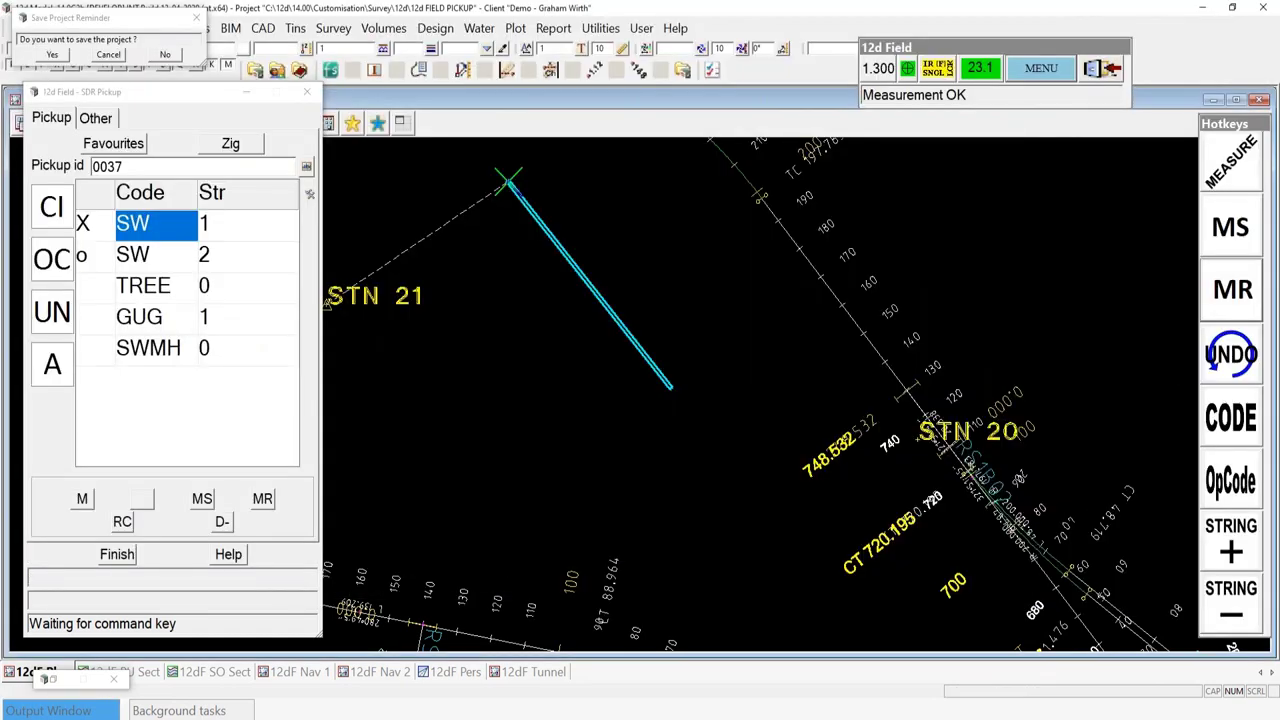
{"action": "mouse_move", "coordinate": [624, 705]}
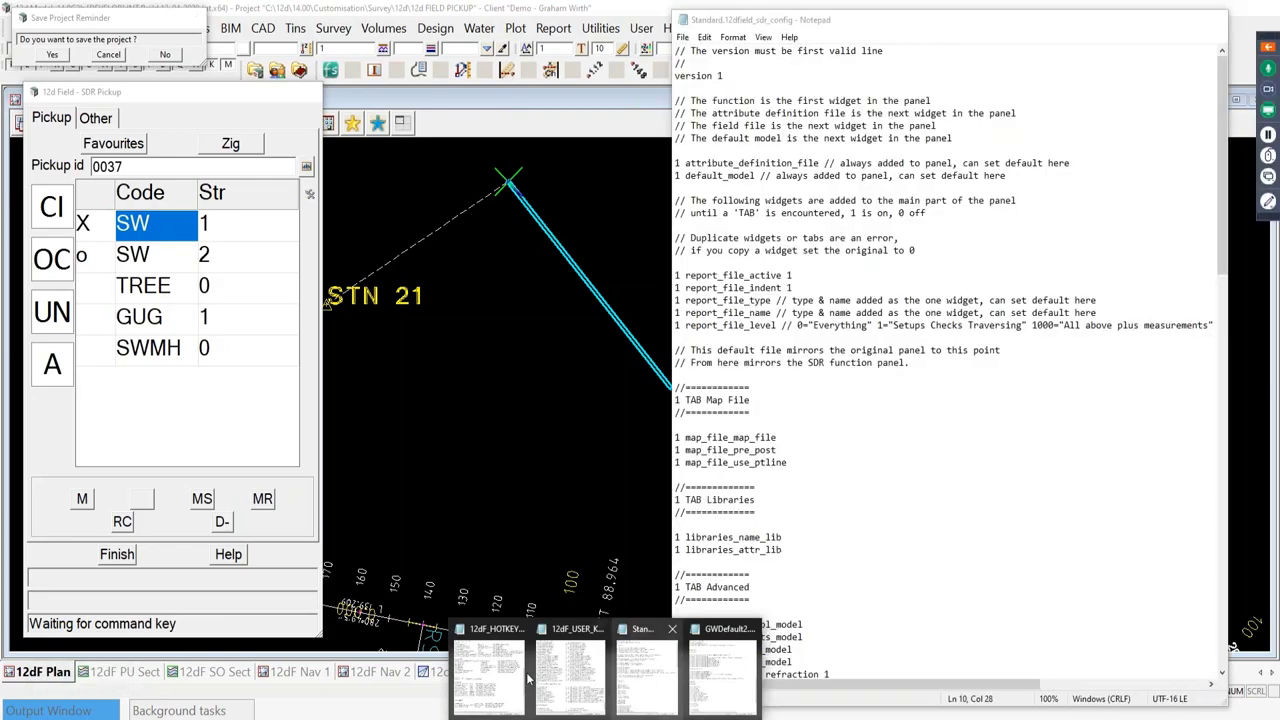
{"action": "mouse_move", "coordinate": [508, 676]}
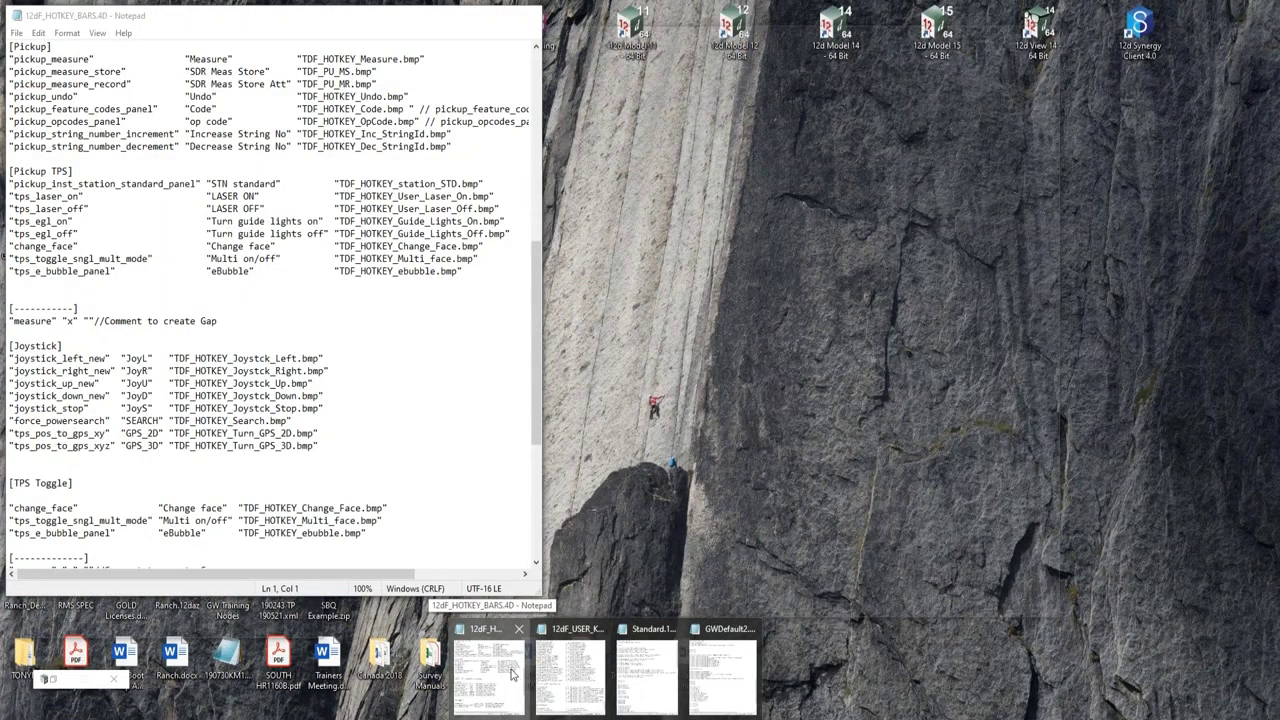
{"action": "left_click", "coordinate": [512, 676]}
{"action": "mouse_move", "coordinate": [605, 715]}
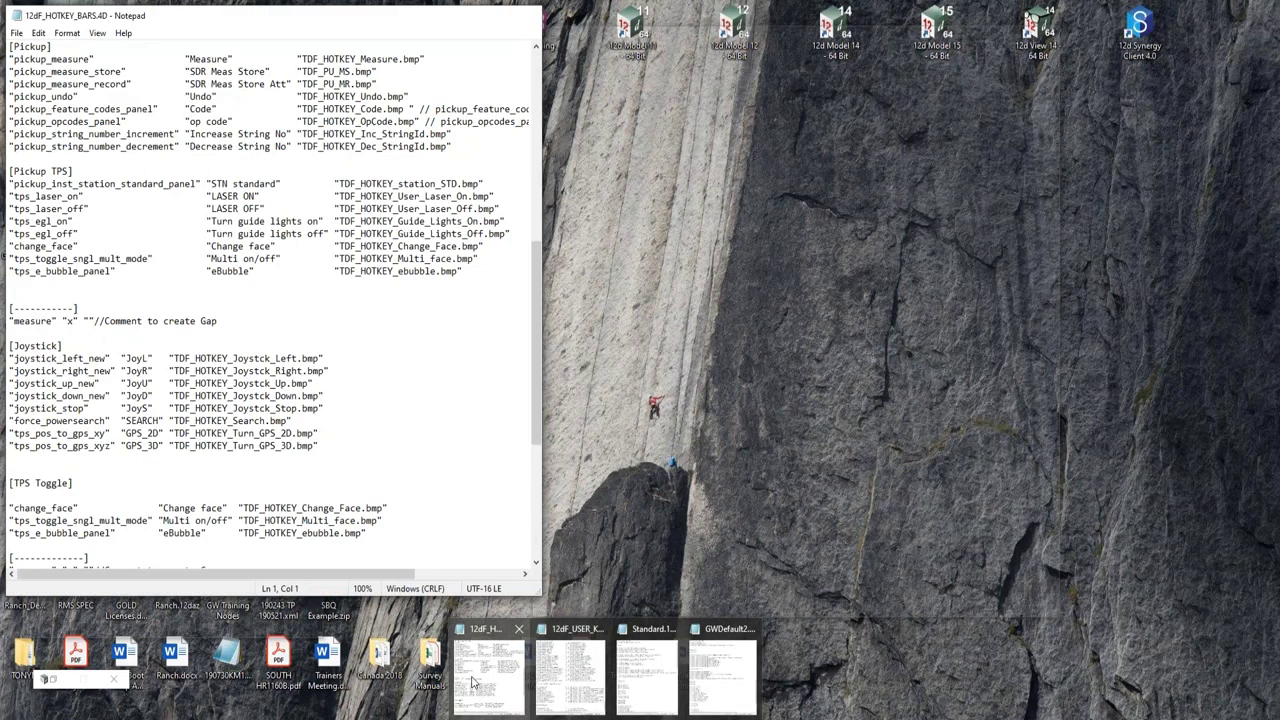
{"action": "left_click", "coordinate": [510, 678]}
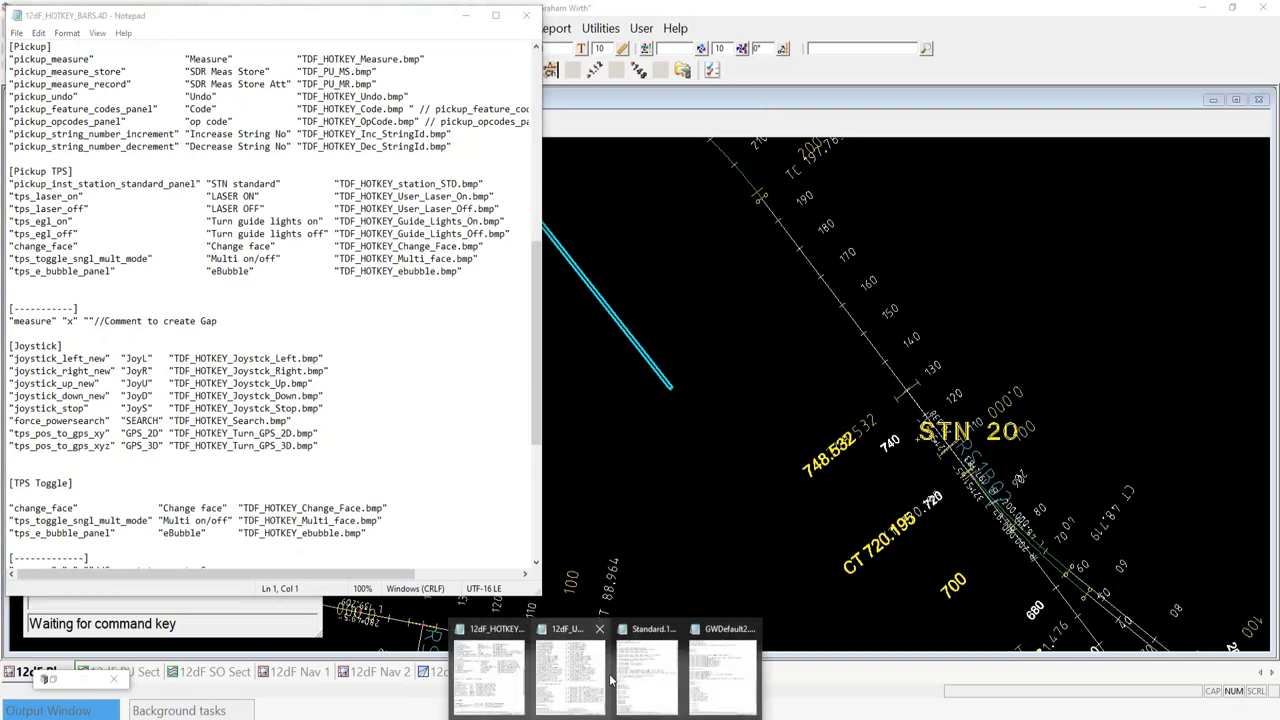
{"action": "left_click", "coordinate": [578, 683]}
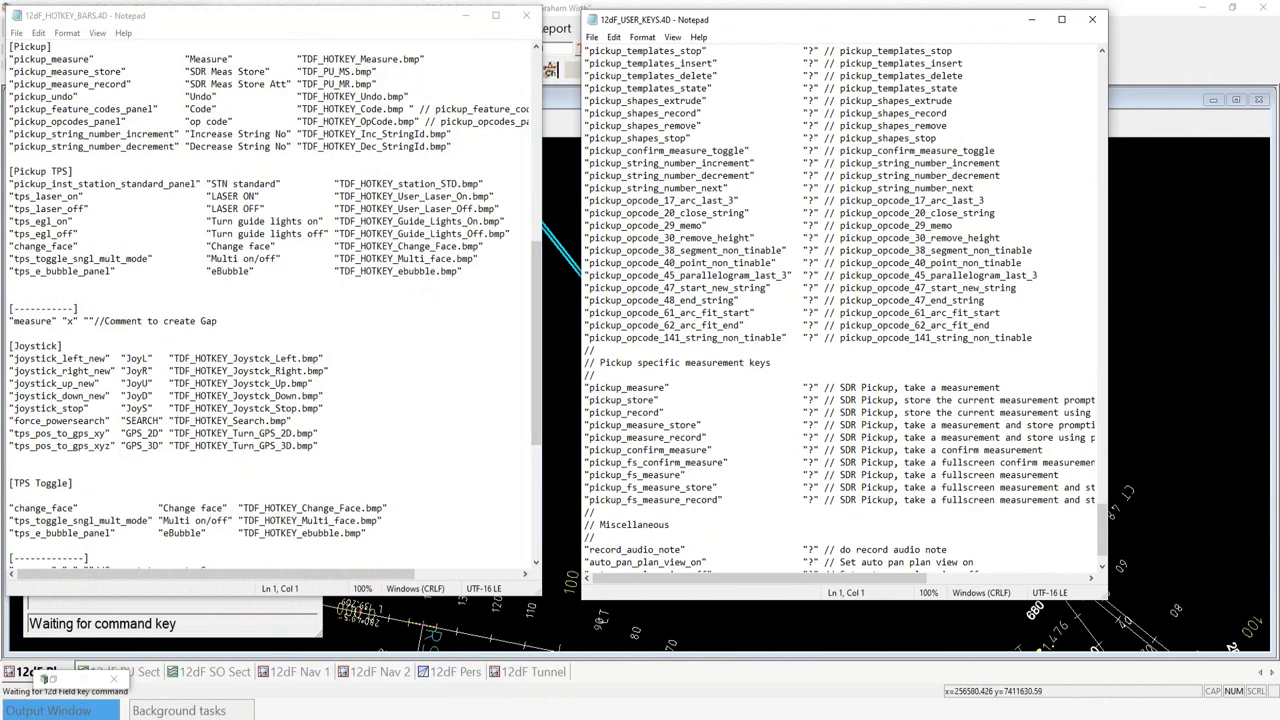
Find the pickup-specific measurement keys in 12dF_USER_KEYS.4D and highlight the "pickup_measure" command
{"action": "left_click_drag", "start_coordinate": [1104, 535], "coordinate": [1175, 336]}
{"action": "mouse_move", "coordinate": [1102, 315]}
{"action": "left_mouse_down"}
{"action": "mouse_move", "coordinate": [1142, 507]}
{"action": "mouse_move", "coordinate": [1134, 526]}
{"action": "left_mouse_up"}
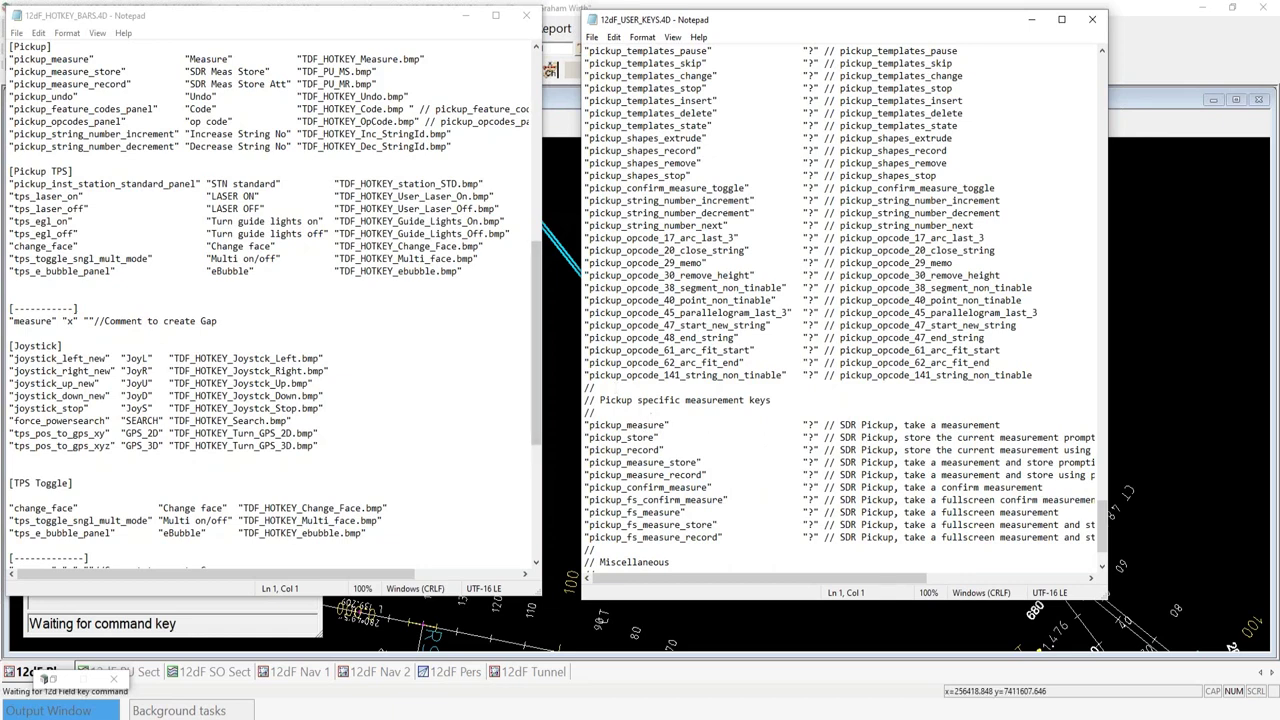
{"action": "left_click_drag", "start_coordinate": [585, 424], "coordinate": [670, 425]}
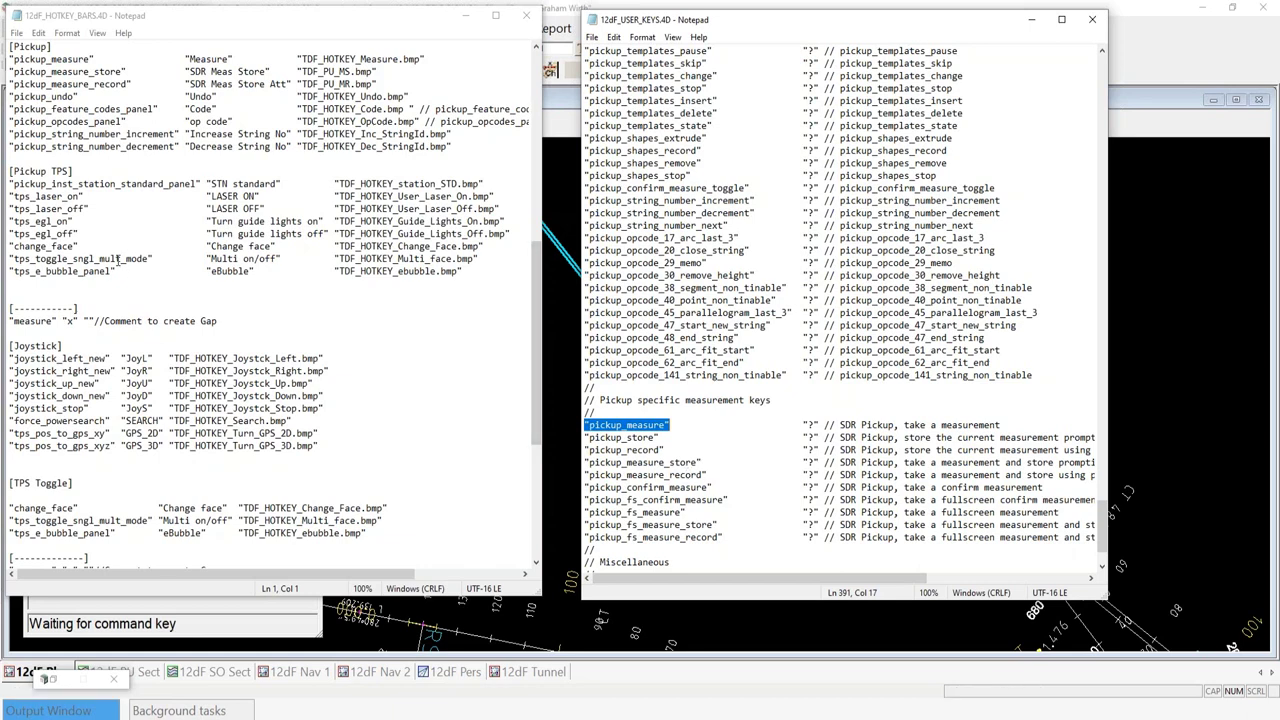
Highlight in turn the command, label and bitmap name of the pickup_measure line in the [Pickup] section of 12dF_HOTKEY_BARS.4D
{"action": "scroll", "coordinate": [120, 268], "scroll_direction": "up", "scroll_amount": 1}
{"action": "scroll", "coordinate": [124, 272], "scroll_direction": "up", "scroll_amount": 1}
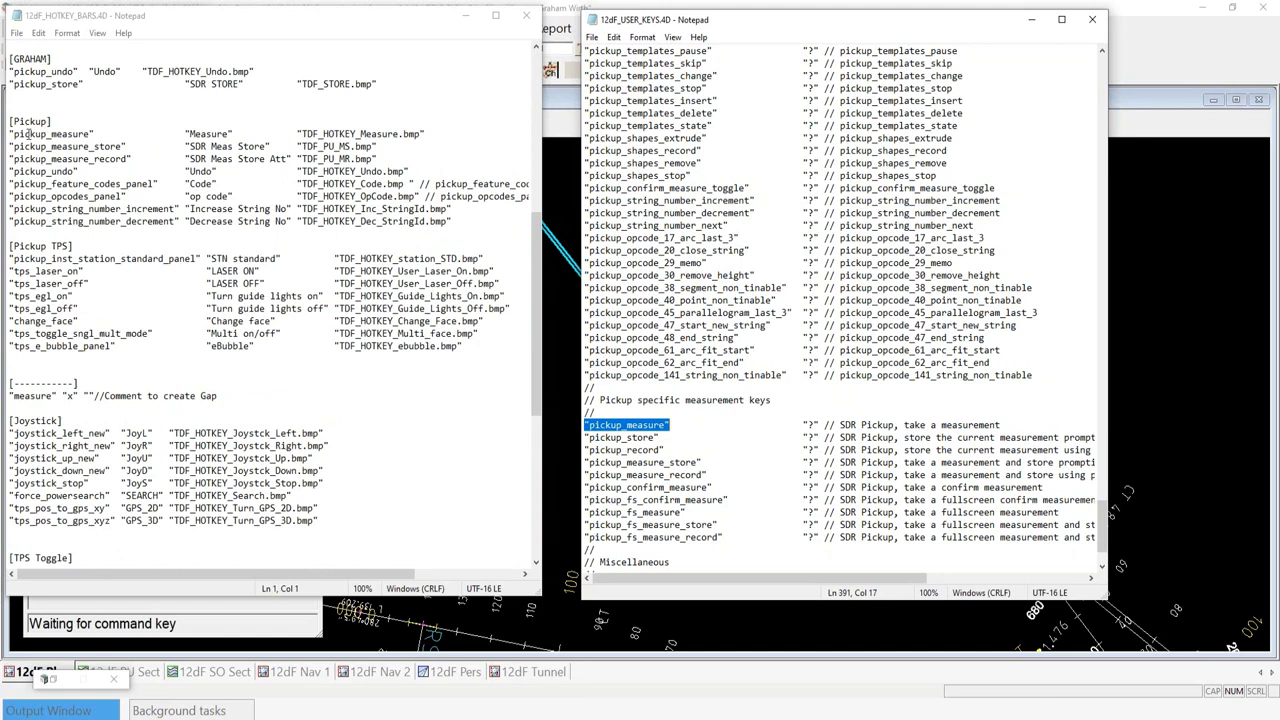
{"action": "left_click_drag", "start_coordinate": [14, 133], "coordinate": [85, 128]}
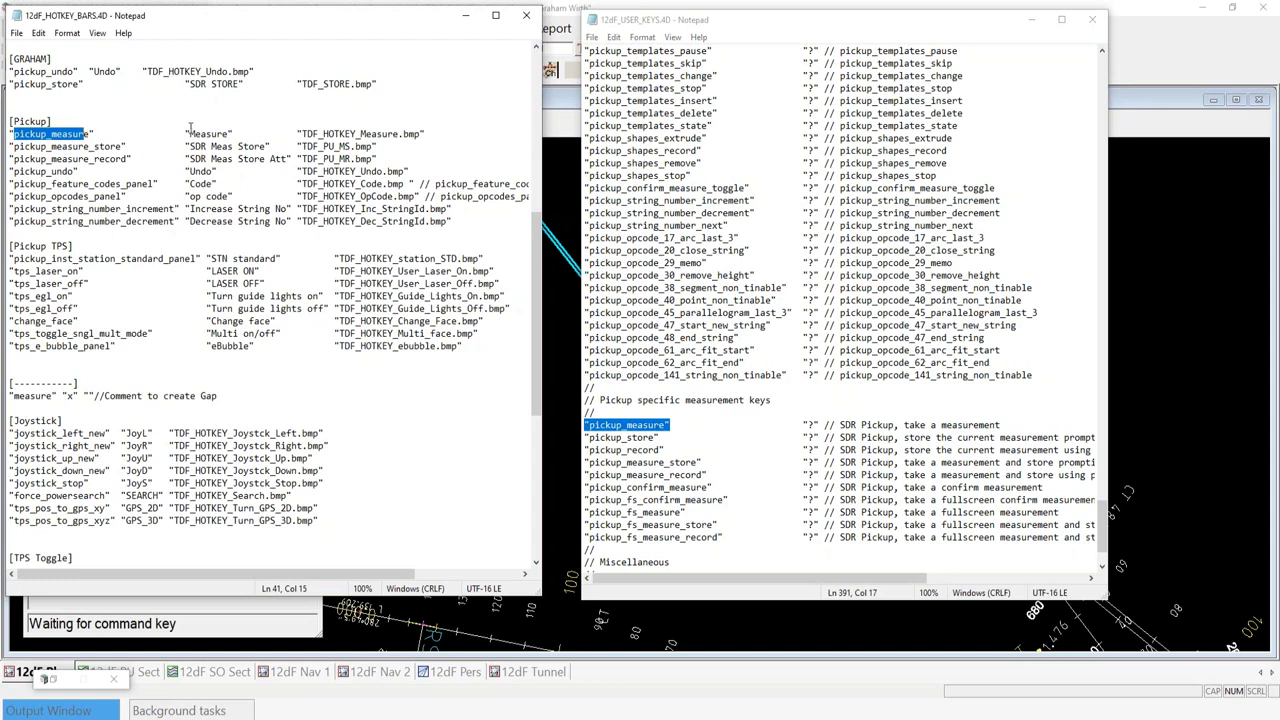
{"action": "left_click_drag", "start_coordinate": [190, 130], "coordinate": [229, 131]}
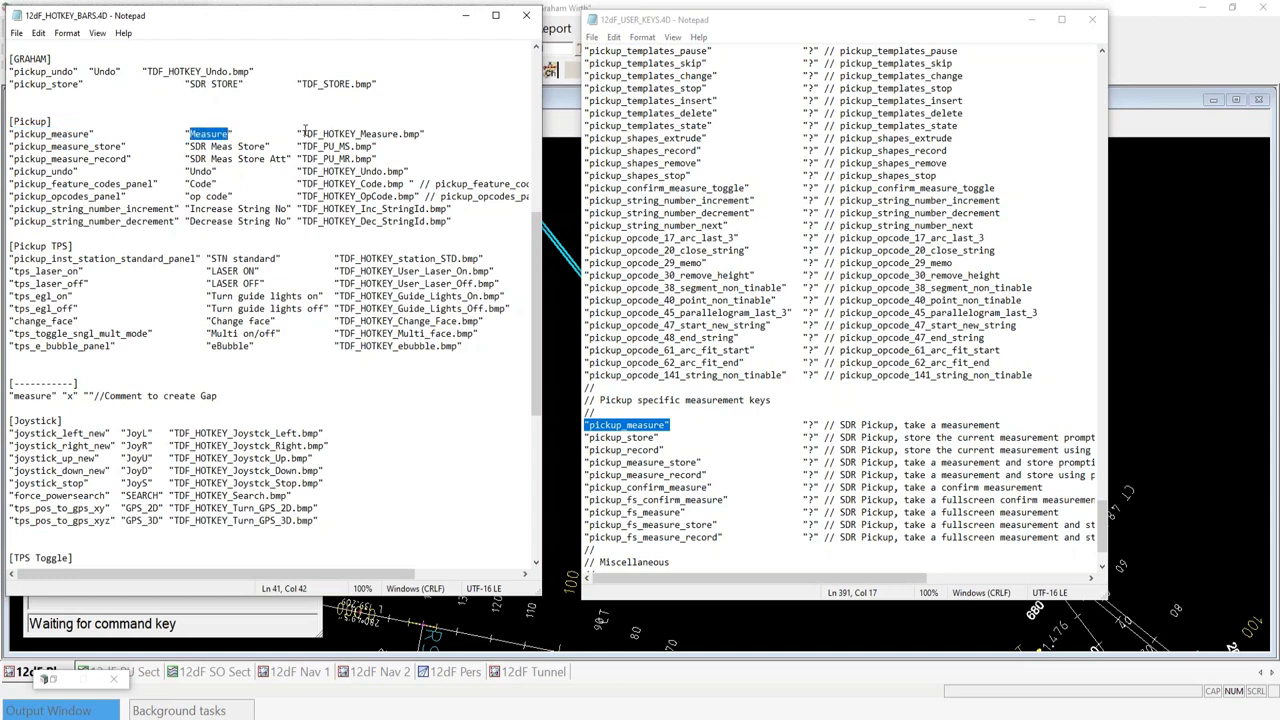
{"action": "left_click_drag", "start_coordinate": [306, 133], "coordinate": [421, 133]}
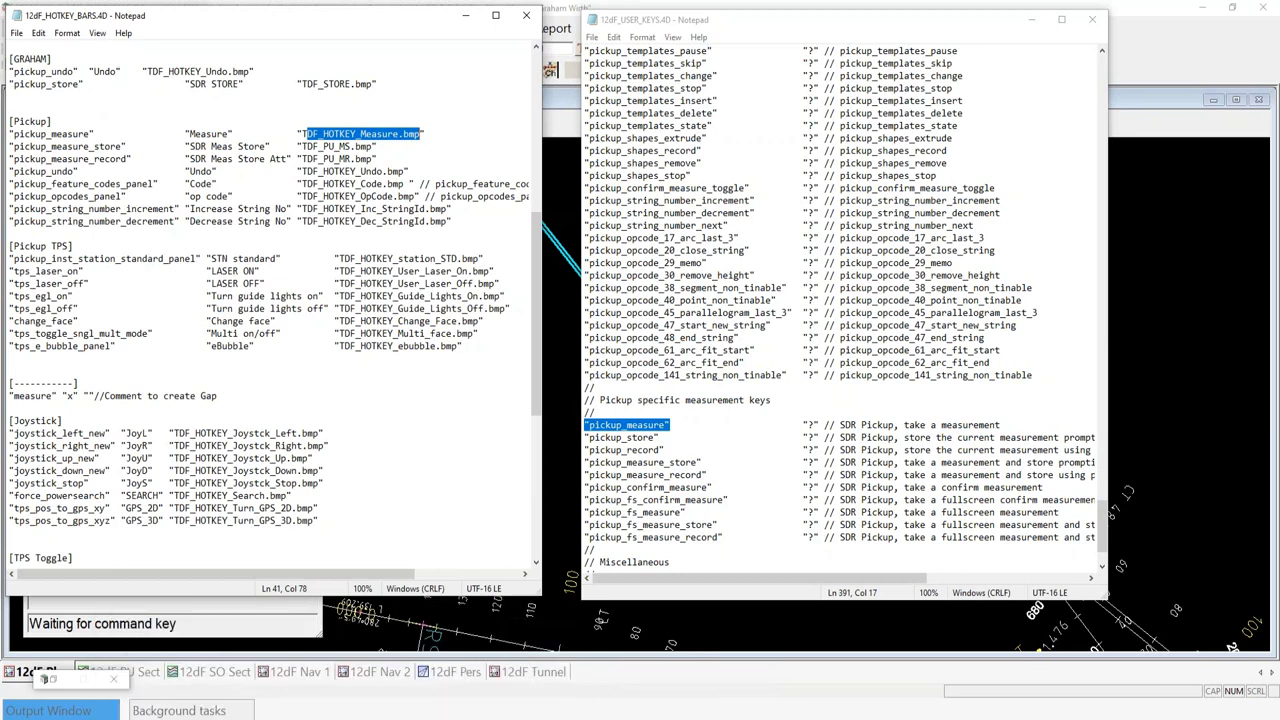
Switch to File Explorer, browse the TDF hotkey bitmaps in the User images folder, and minimise the folder window
{"action": "left_click", "coordinate": [322, 680]}
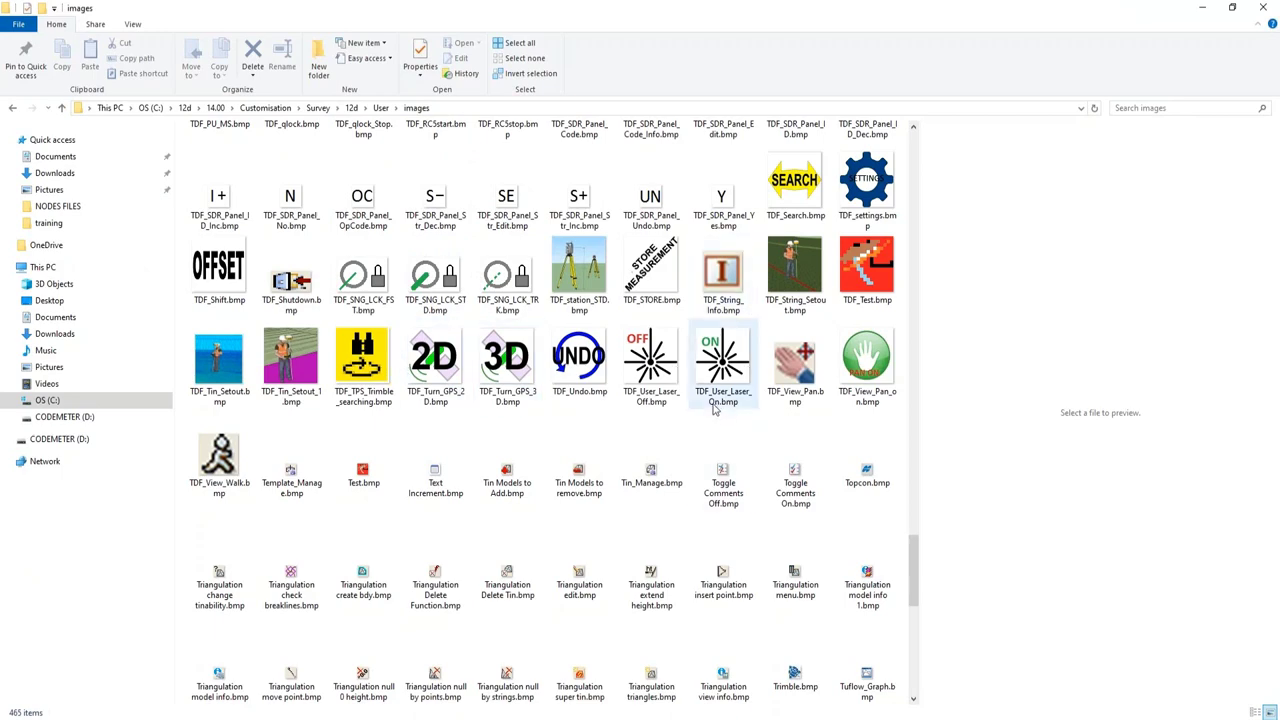
{"action": "scroll", "coordinate": [578, 424], "scroll_direction": "up", "scroll_amount": 10}
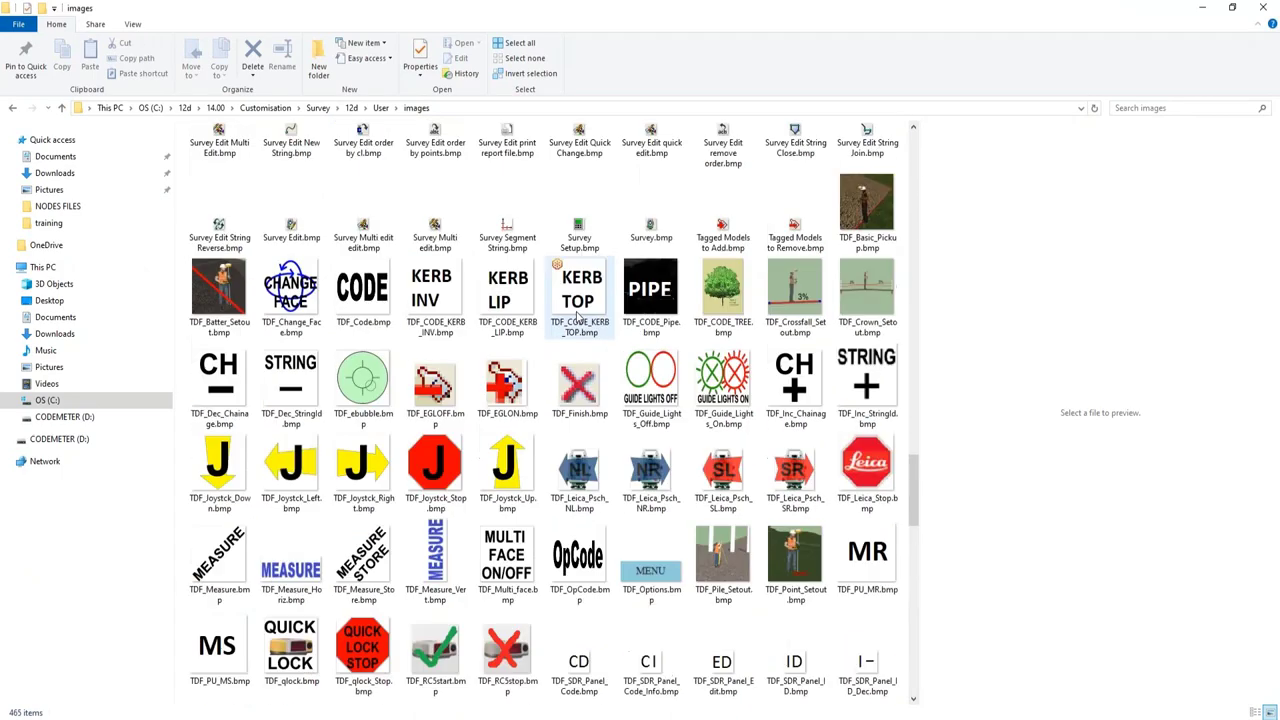
{"action": "scroll", "coordinate": [576, 319], "scroll_direction": "down", "scroll_amount": 6}
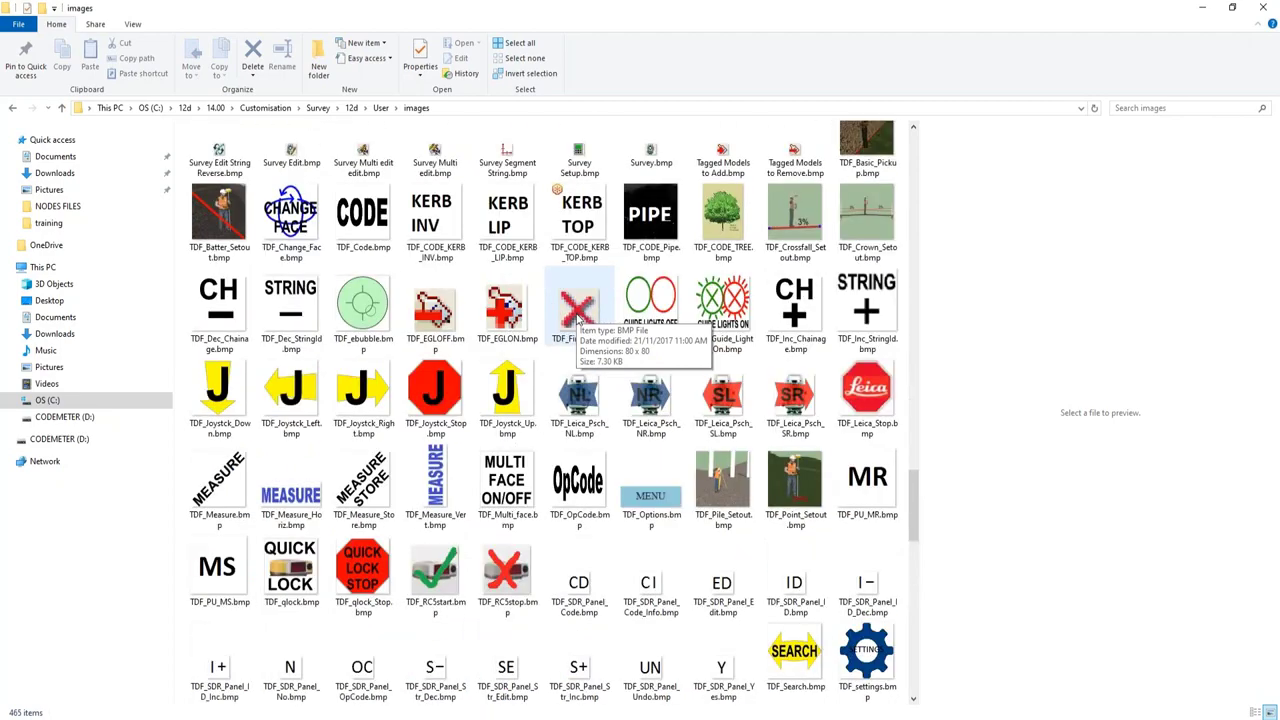
{"action": "scroll", "coordinate": [576, 319], "scroll_direction": "up", "scroll_amount": 1}
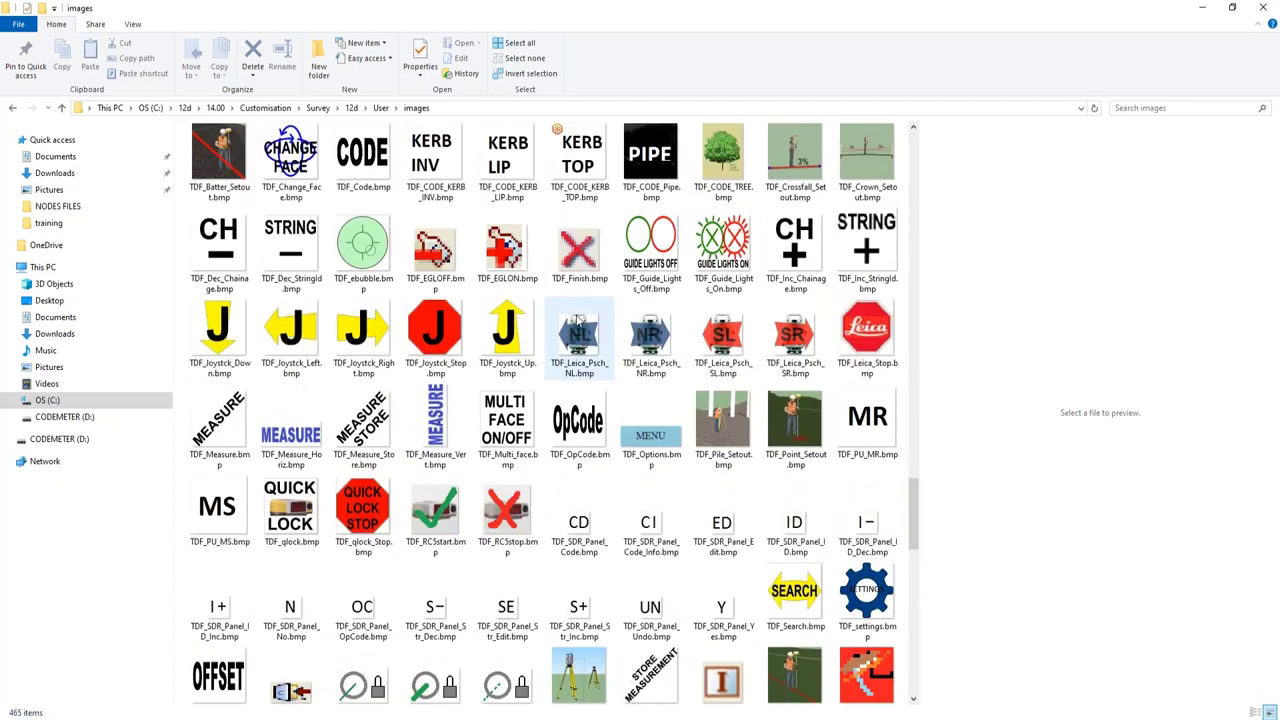
{"action": "scroll", "coordinate": [576, 319], "scroll_direction": "up", "scroll_amount": 2}
{"action": "scroll", "coordinate": [604, 512], "scroll_direction": "down", "scroll_amount": 4}
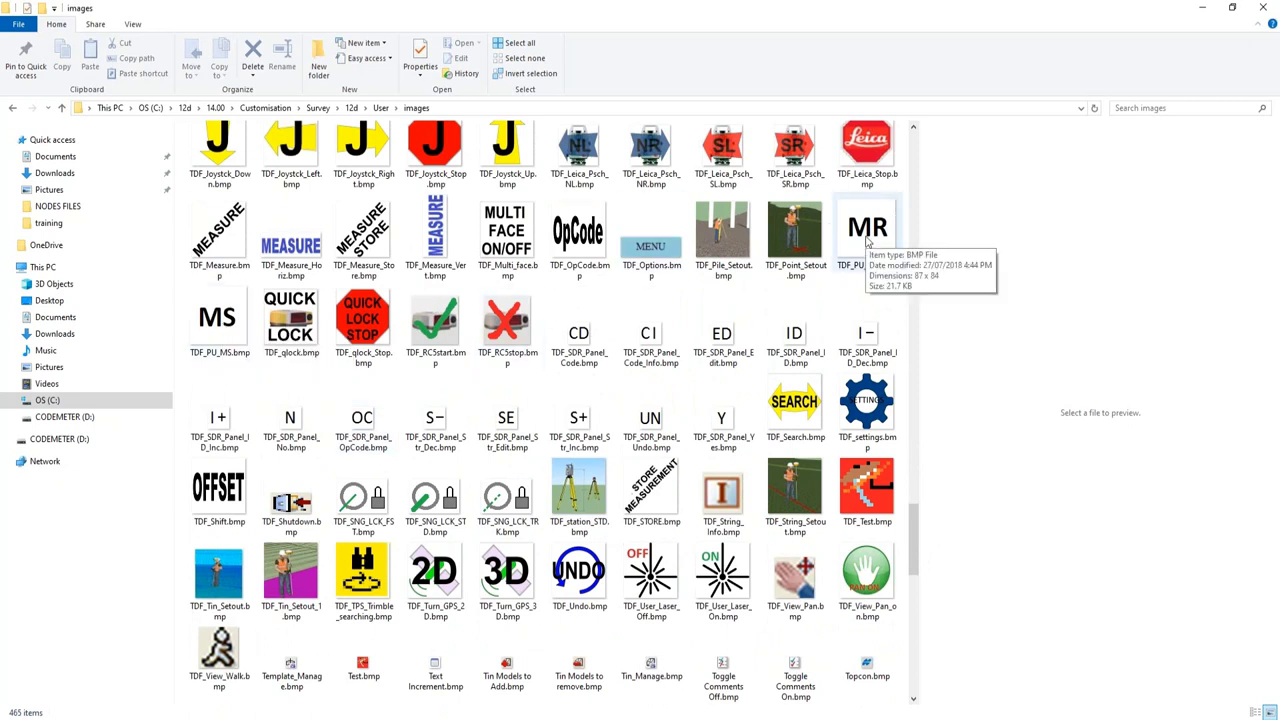
{"action": "left_click", "coordinate": [1205, 8]}
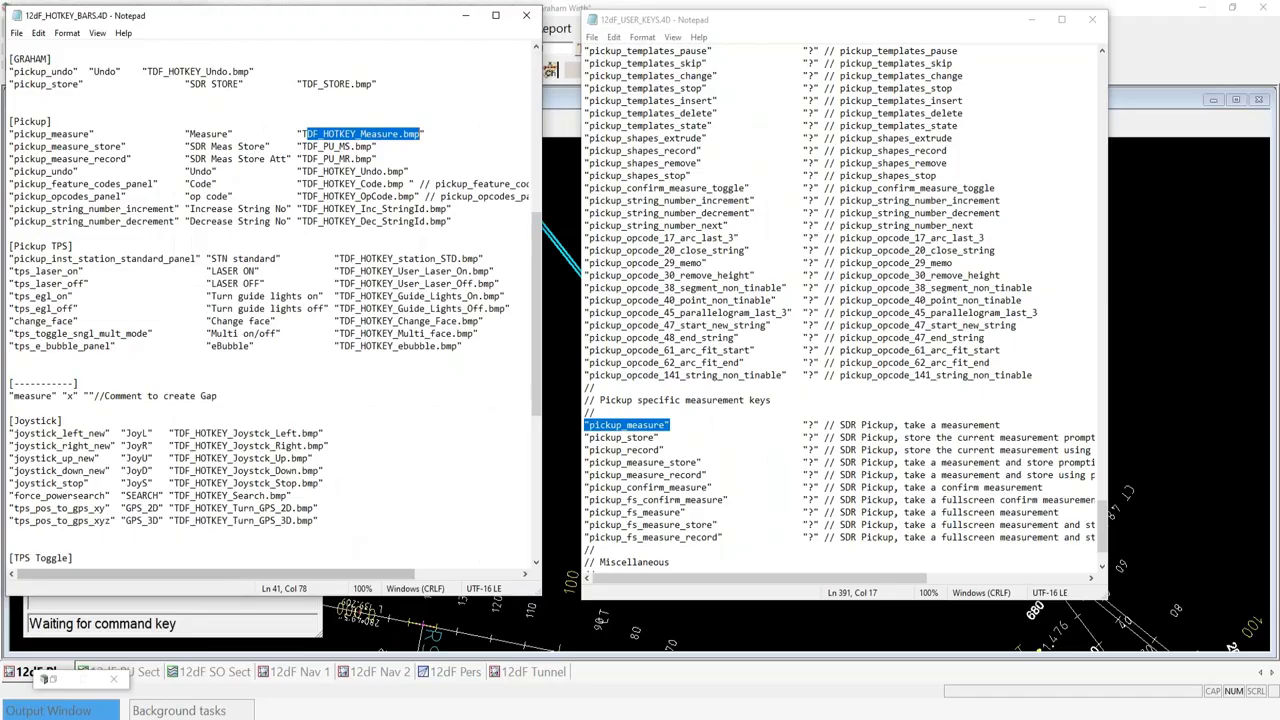
Highlight TDF_HOTKEY_Measure.bmp in the hotkey bars file, and put both Notepad windows away to return to 12d Model
{"action": "left_click_drag", "start_coordinate": [301, 133], "coordinate": [424, 133]}
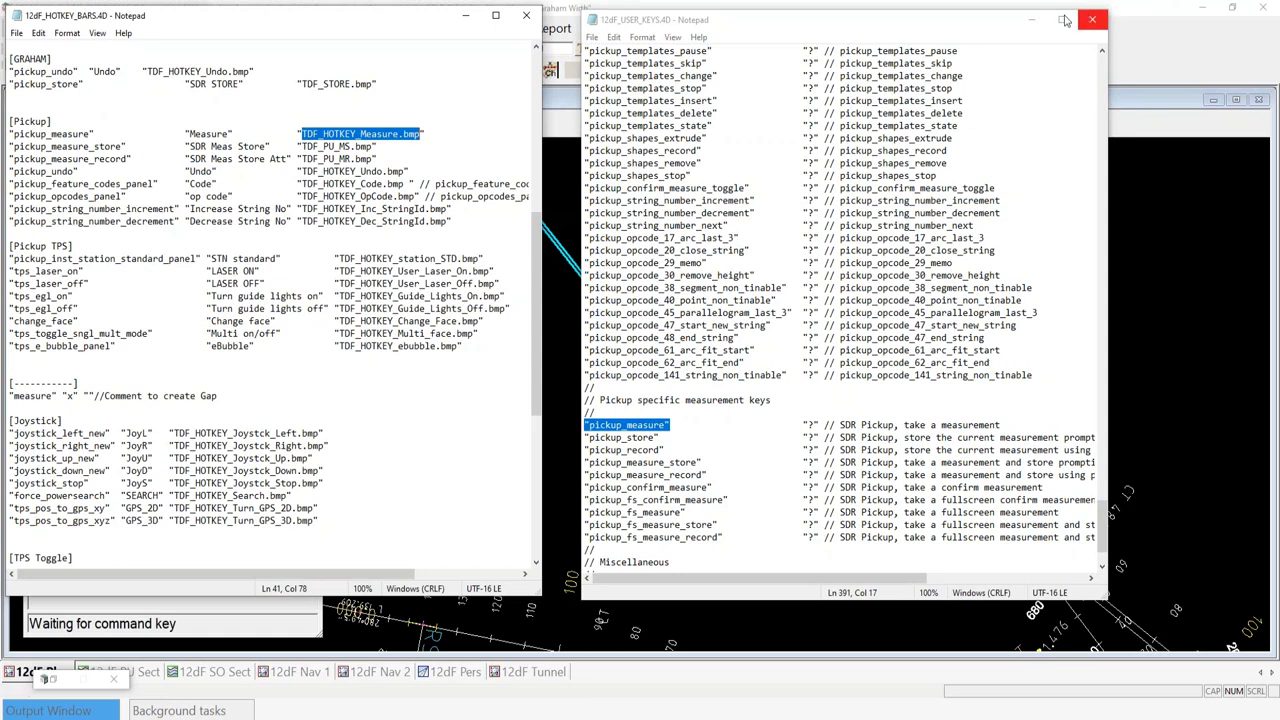
{"action": "left_click", "coordinate": [1033, 20]}
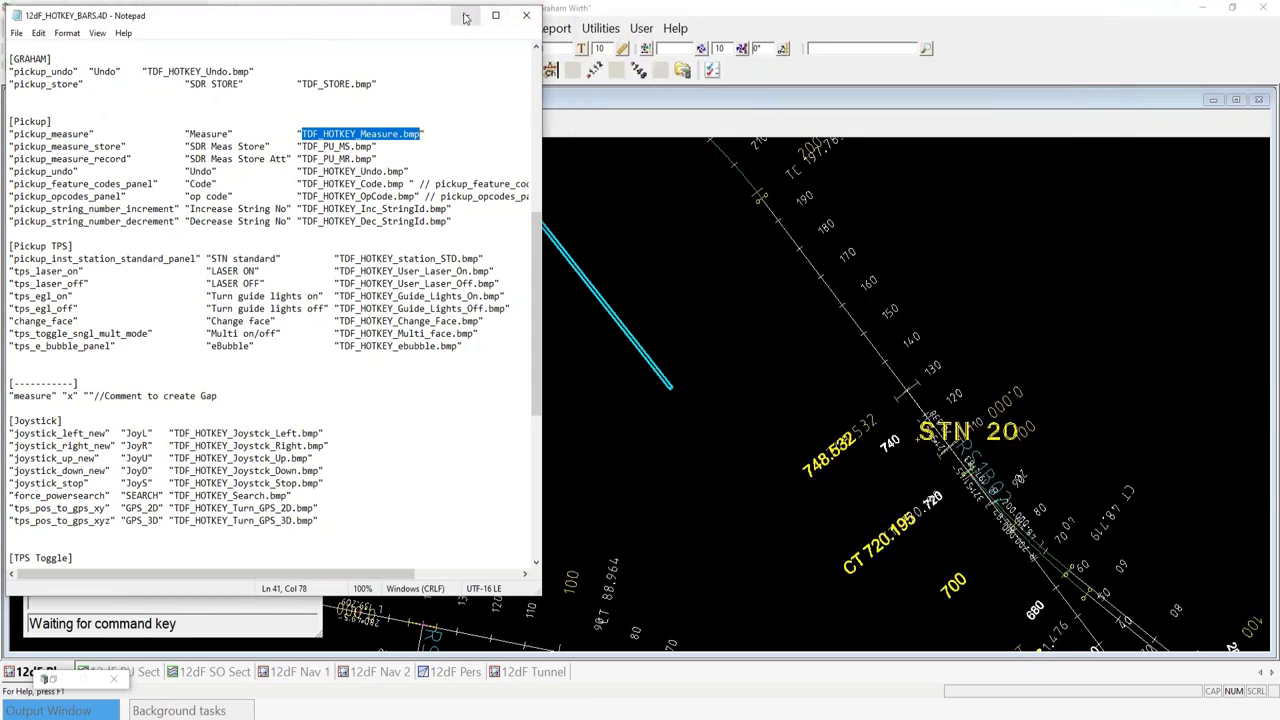
{"action": "left_click", "coordinate": [745, 283]}
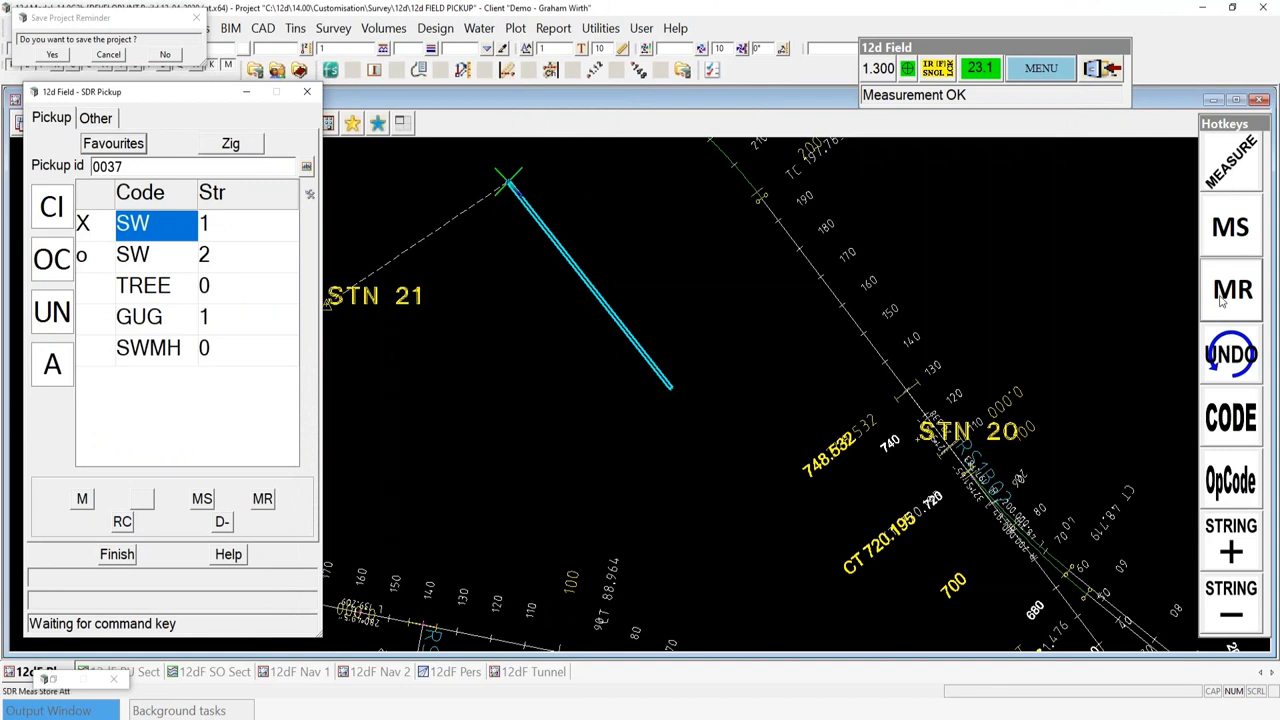
Display the Feature Code panel and the Opcodes panel from the hotkey bar, closing each without changes
{"action": "left_click", "coordinate": [1229, 420]}
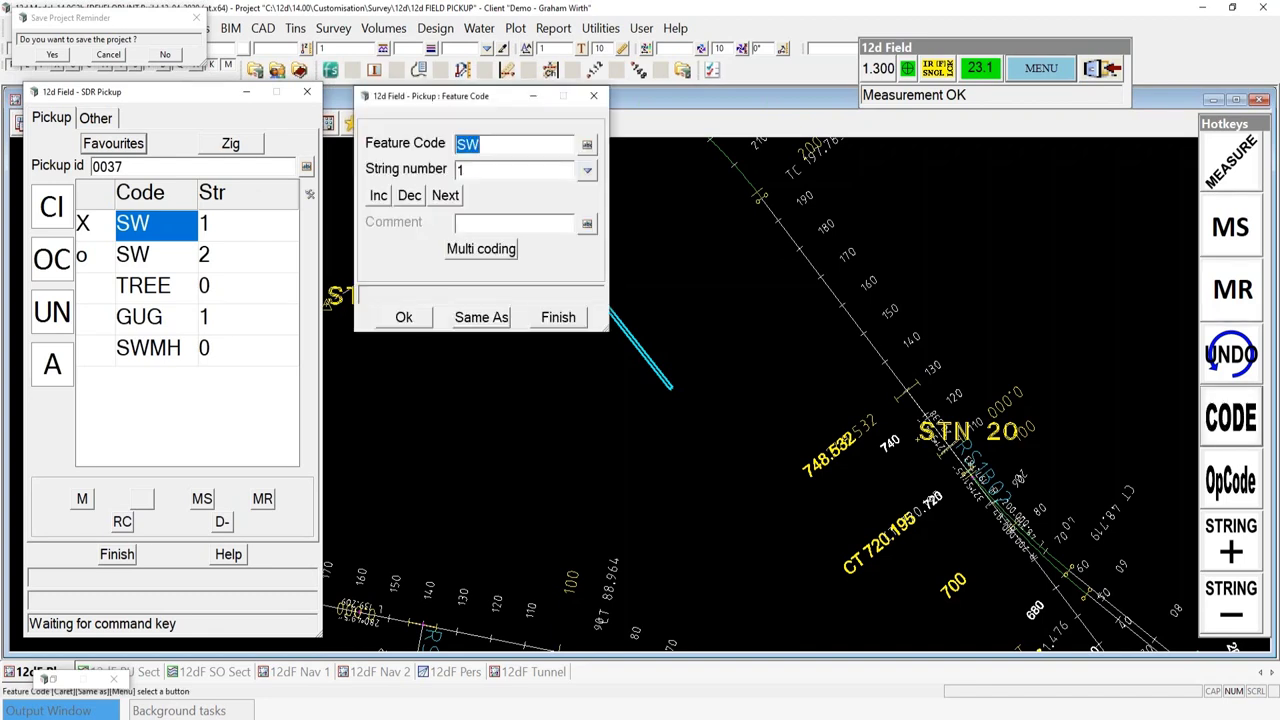
{"action": "left_click", "coordinate": [560, 318]}
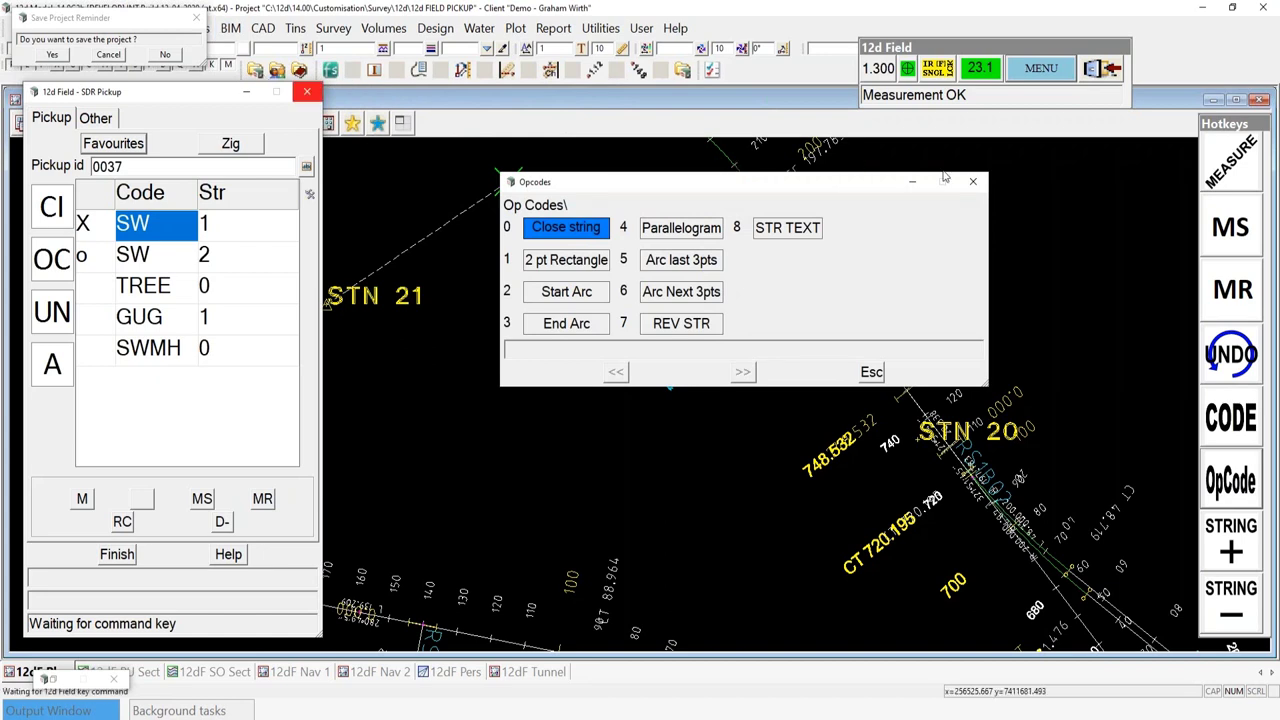
{"action": "left_click", "coordinate": [972, 181]}
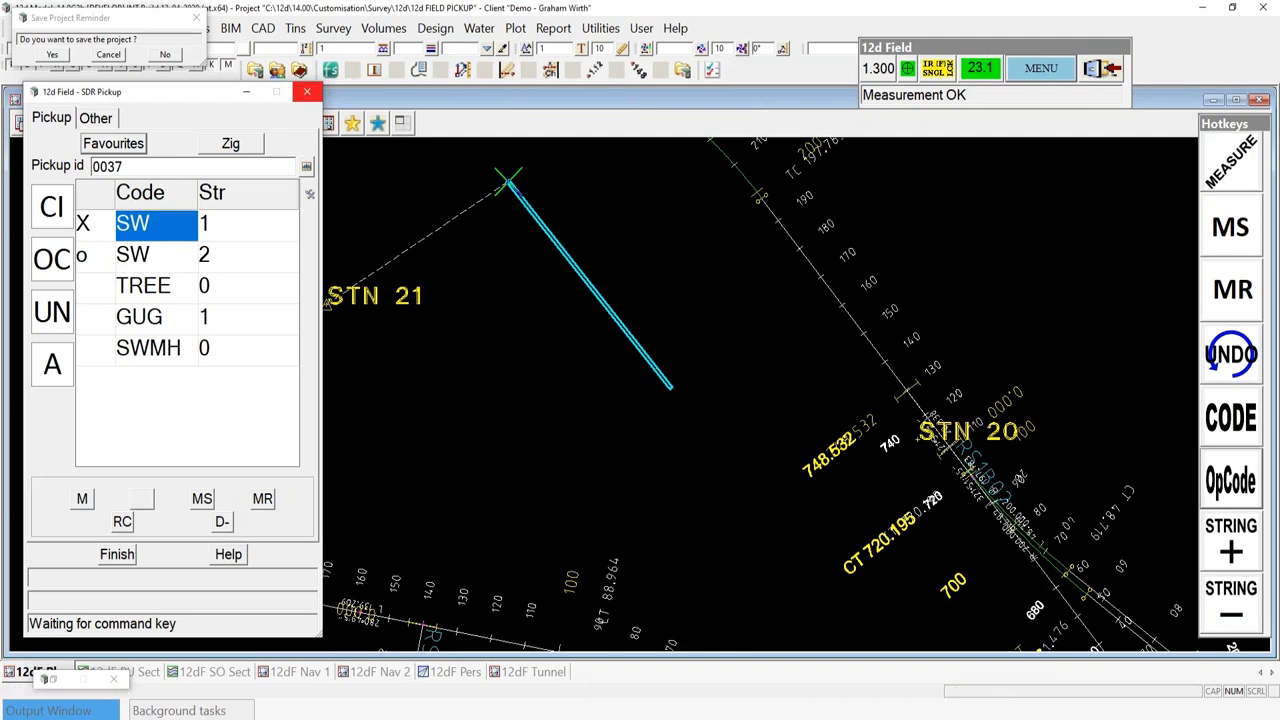
Open the 12d Field Codes Editor and move its window clear of the SDR Pickup panel
{"action": "mouse_move", "coordinate": [540, 718]}
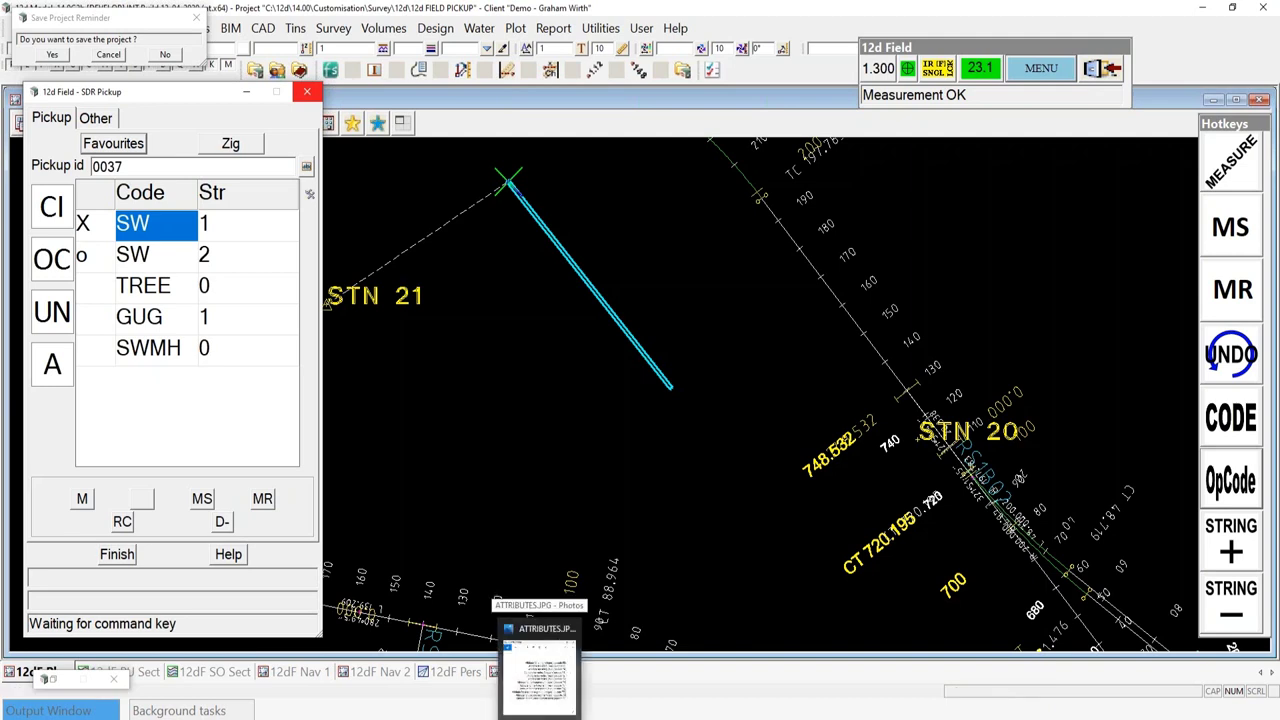
{"action": "left_click", "coordinate": [333, 28]}
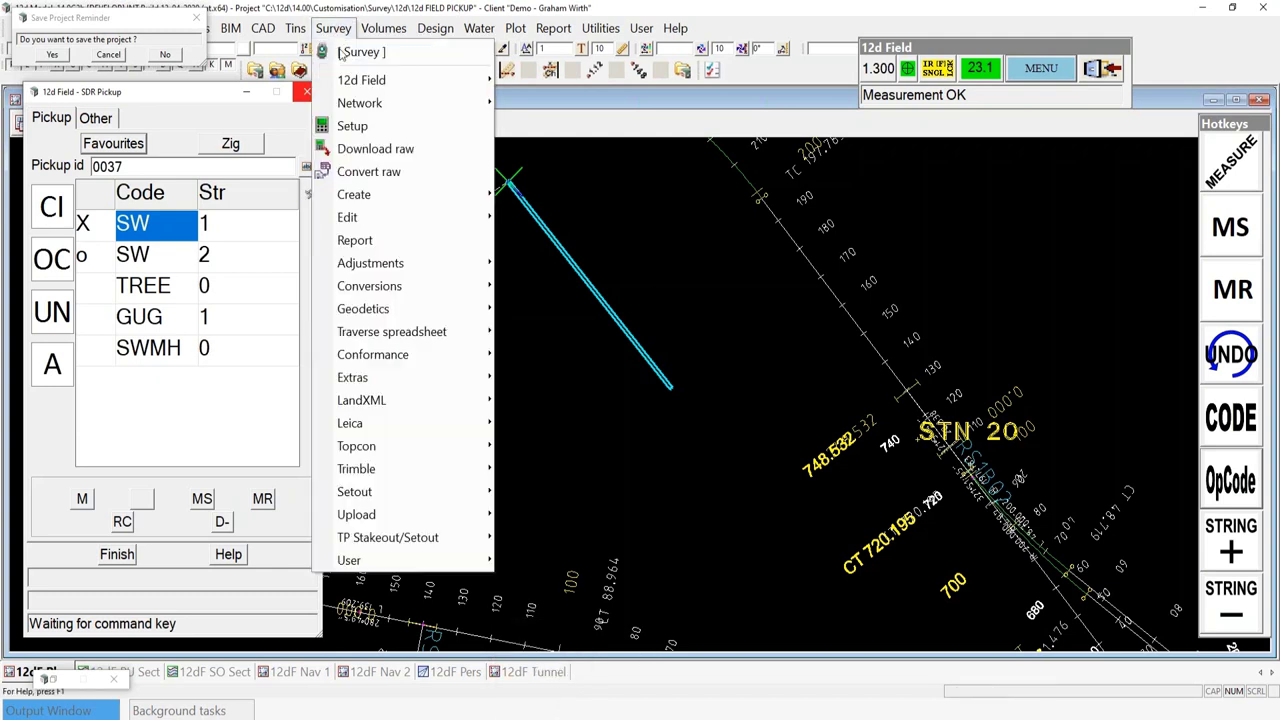
{"action": "mouse_move", "coordinate": [383, 82]}
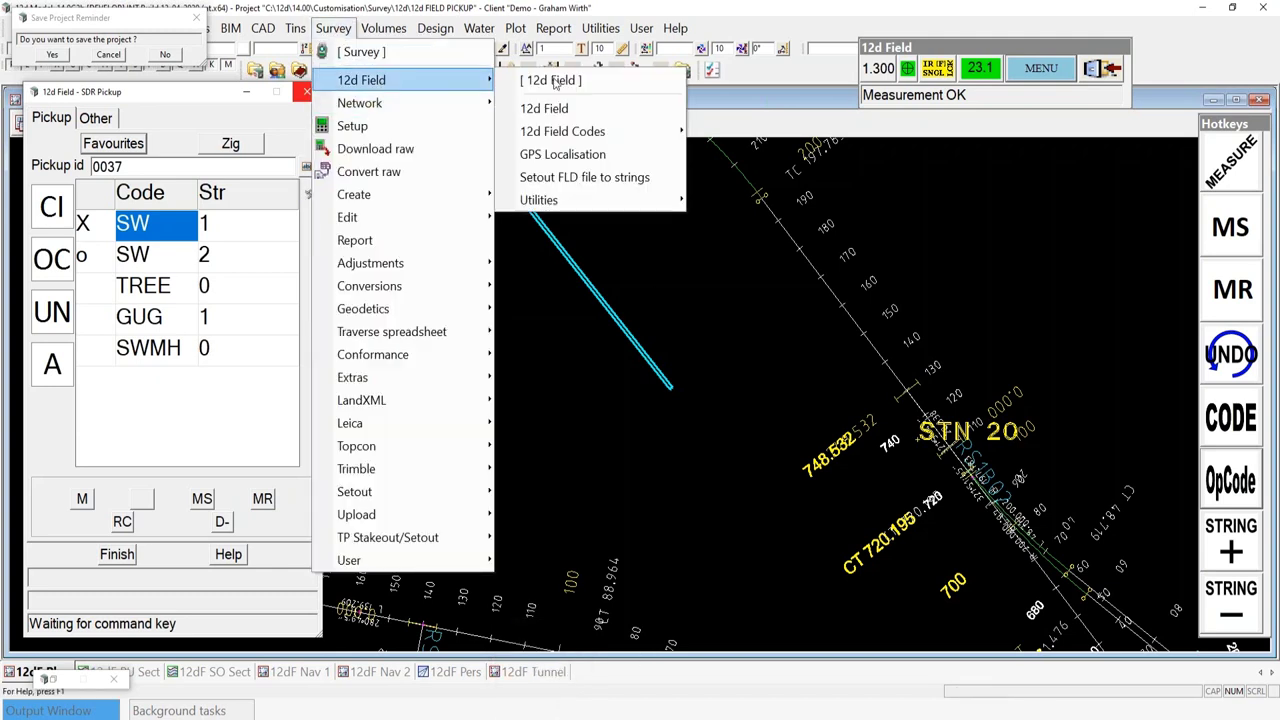
{"action": "mouse_move", "coordinate": [598, 133]}
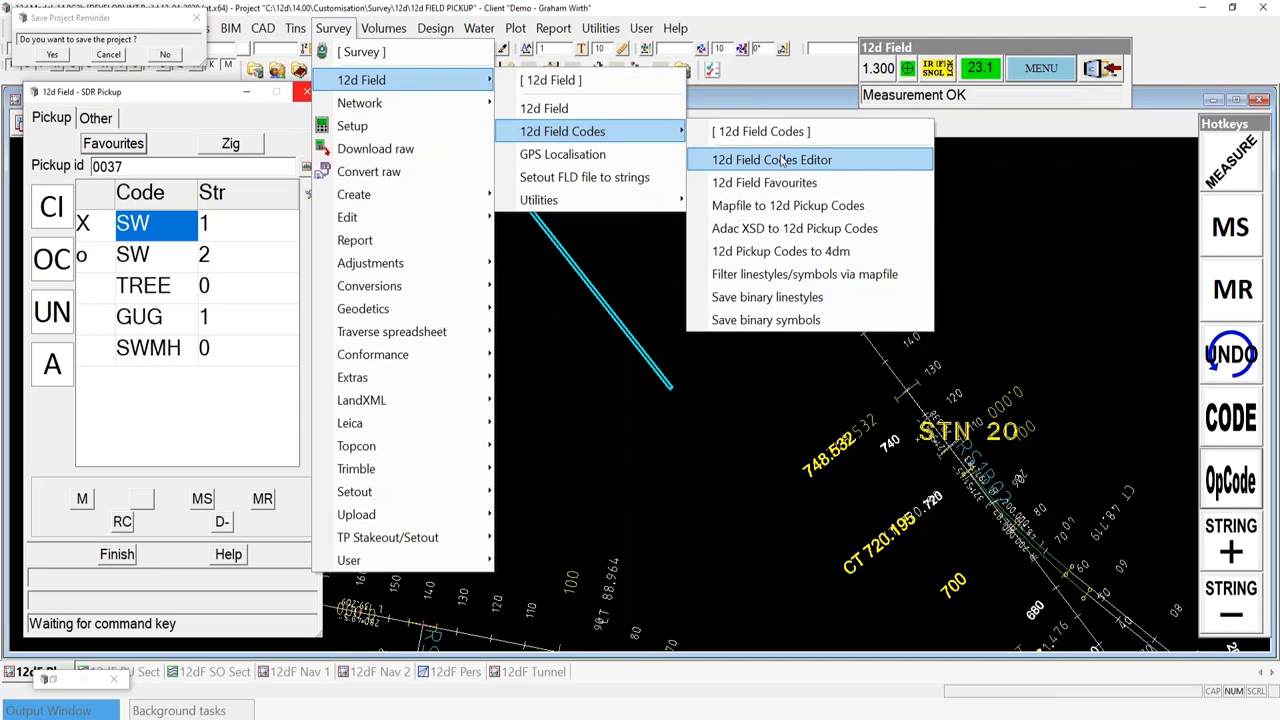
{"action": "left_click", "coordinate": [783, 161]}
{"action": "left_click_drag", "start_coordinate": [915, 160], "coordinate": [583, 118]}
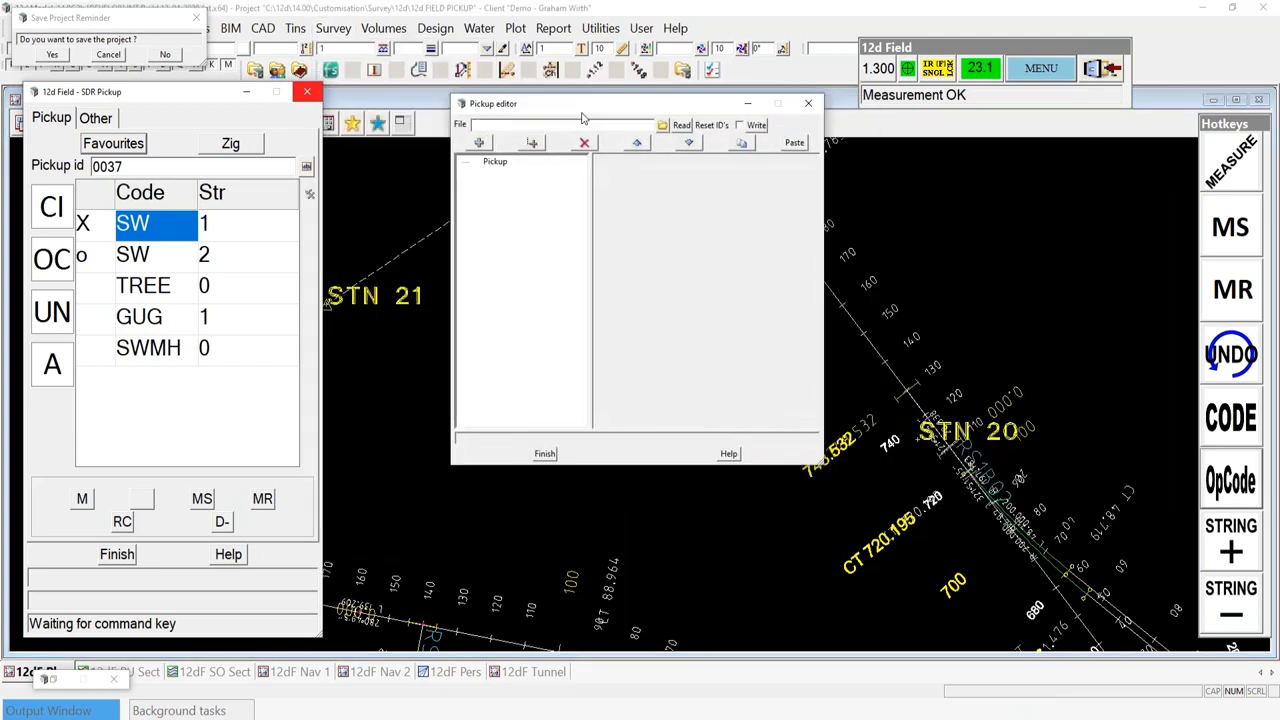
Read 12D PUSURVEY1.12dfieldcodes into the Pickup editor, expand Features Codes, and move the editor window lower on the plan view
{"action": "left_click", "coordinate": [662, 125]}
{"action": "left_click", "coordinate": [711, 180]}
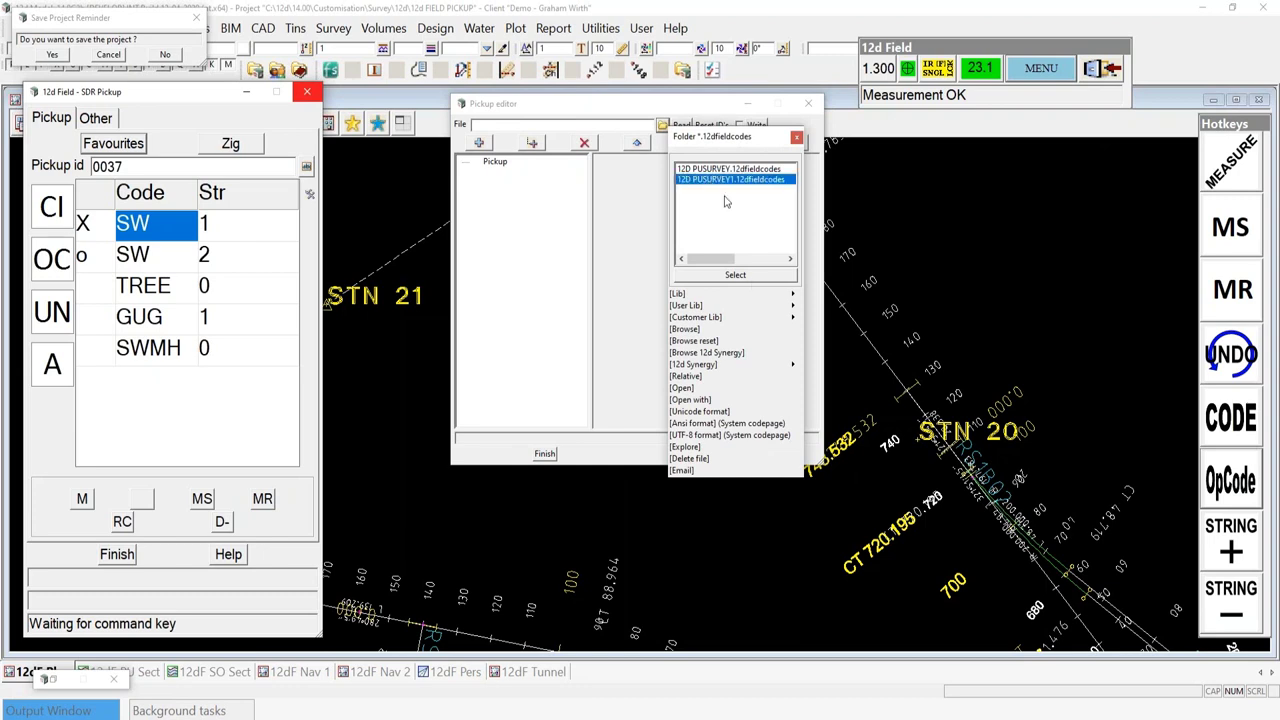
{"action": "left_click", "coordinate": [754, 276]}
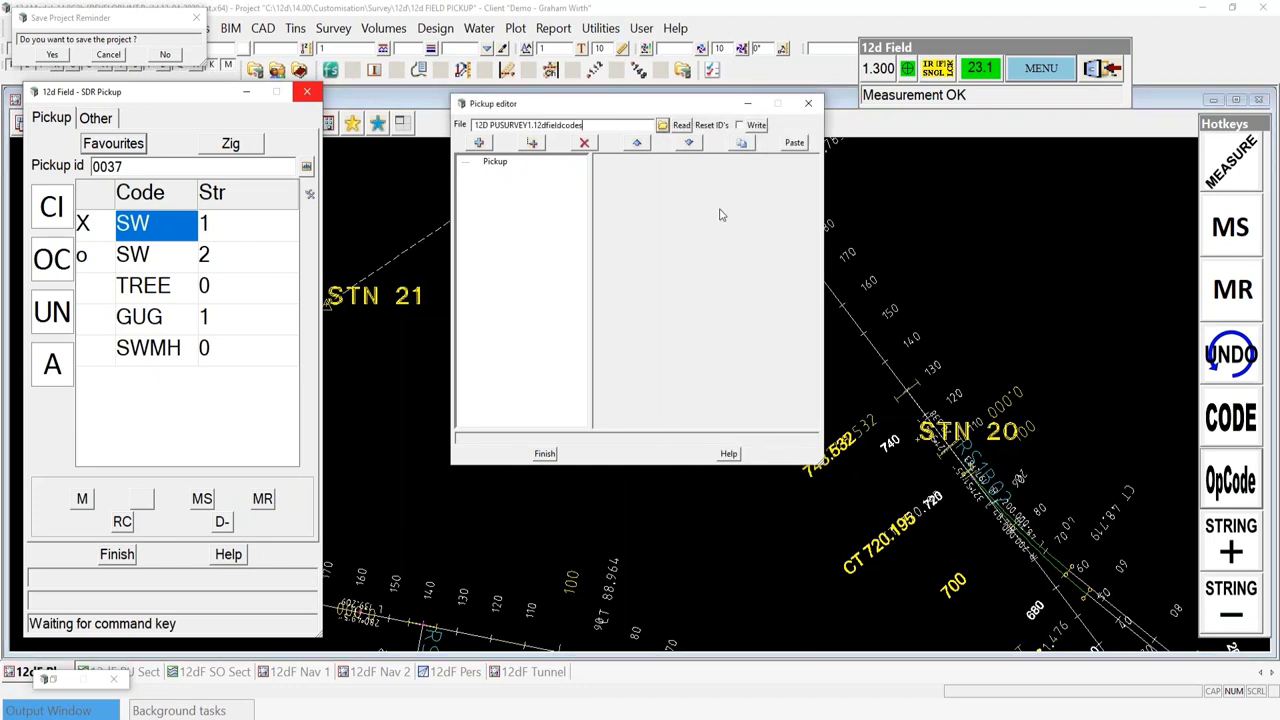
{"action": "left_click", "coordinate": [680, 125]}
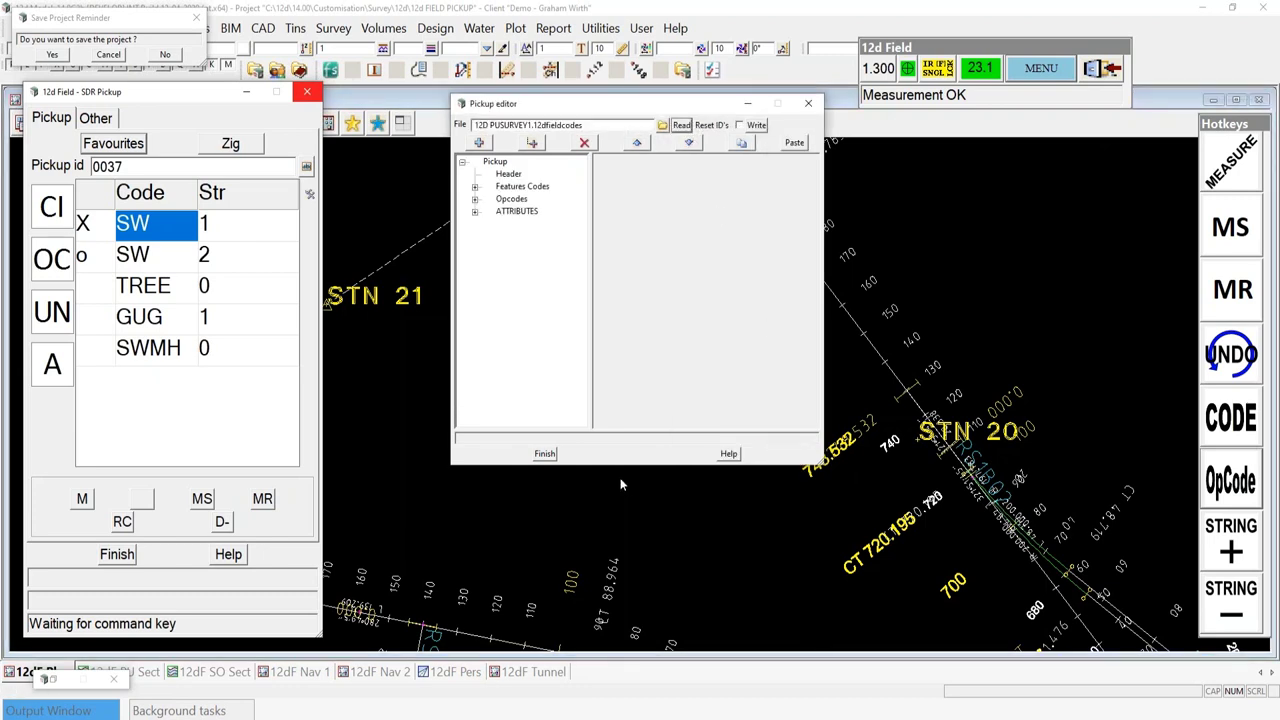
{"action": "left_click", "coordinate": [475, 187]}
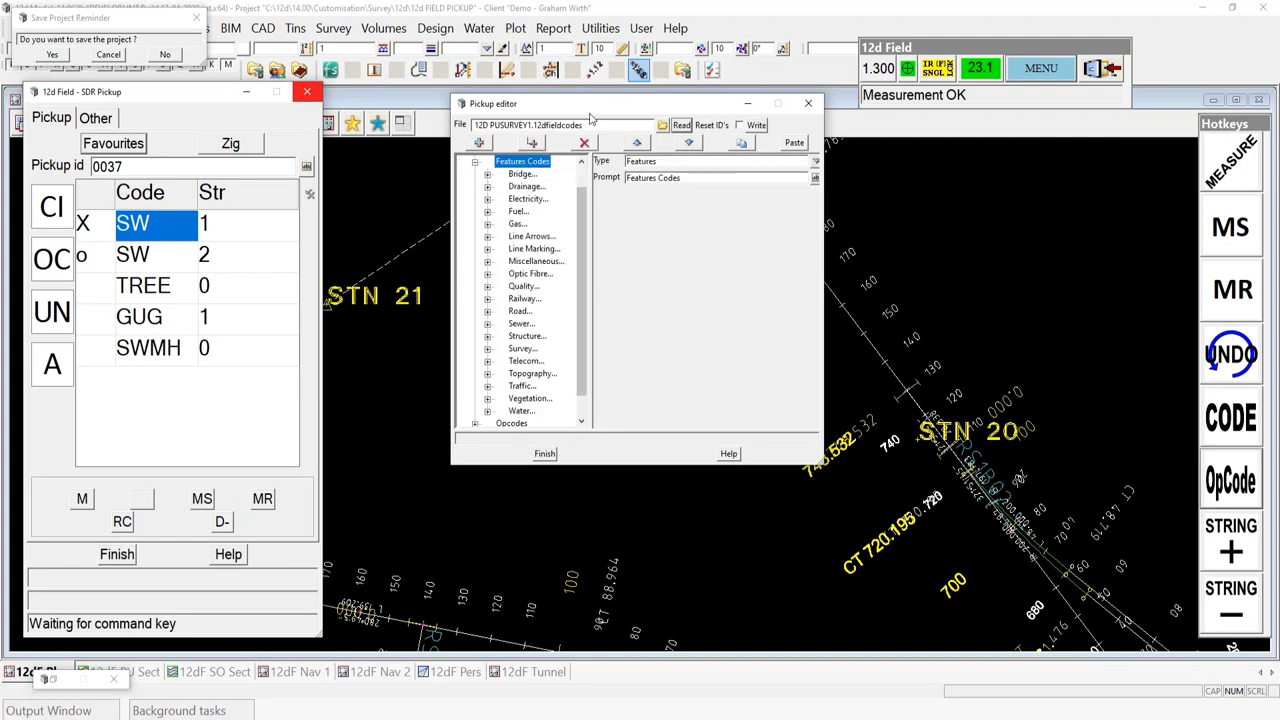
{"action": "left_click_drag", "start_coordinate": [608, 110], "coordinate": [620, 236]}
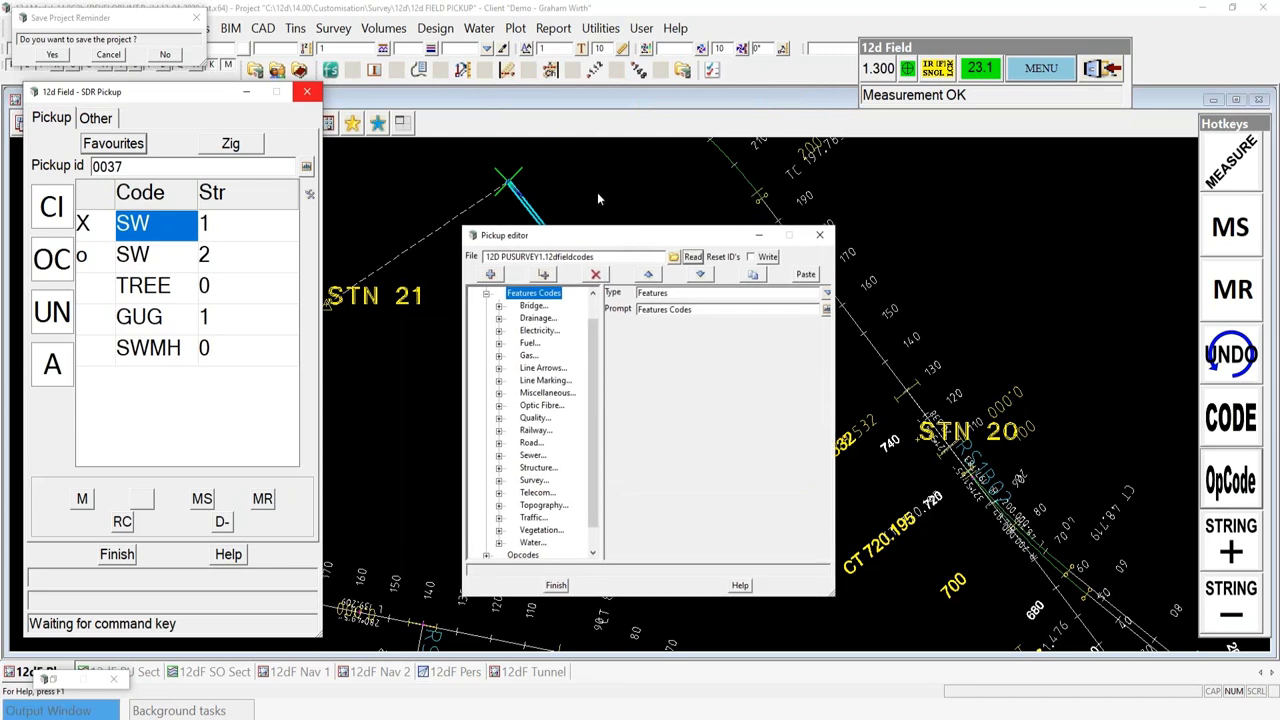
{"action": "left_click", "coordinate": [333, 28]}
{"action": "mouse_move", "coordinate": [418, 82]}
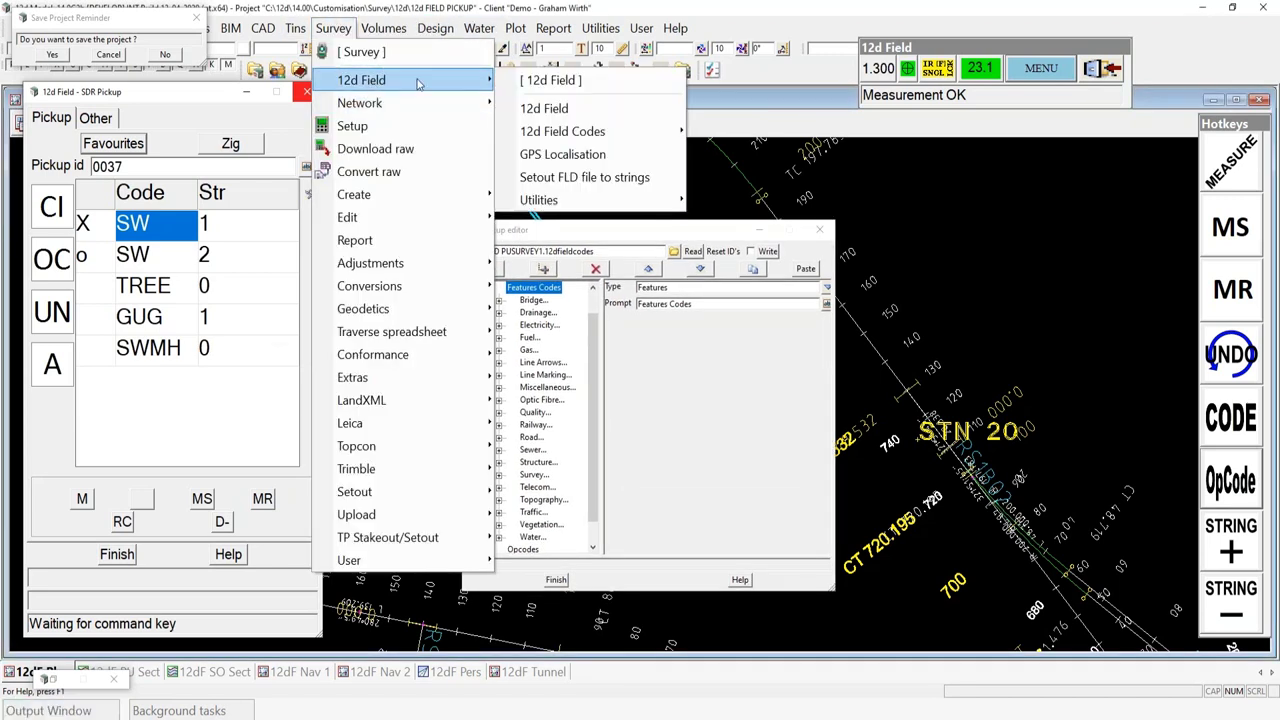
{"action": "mouse_move", "coordinate": [649, 146]}
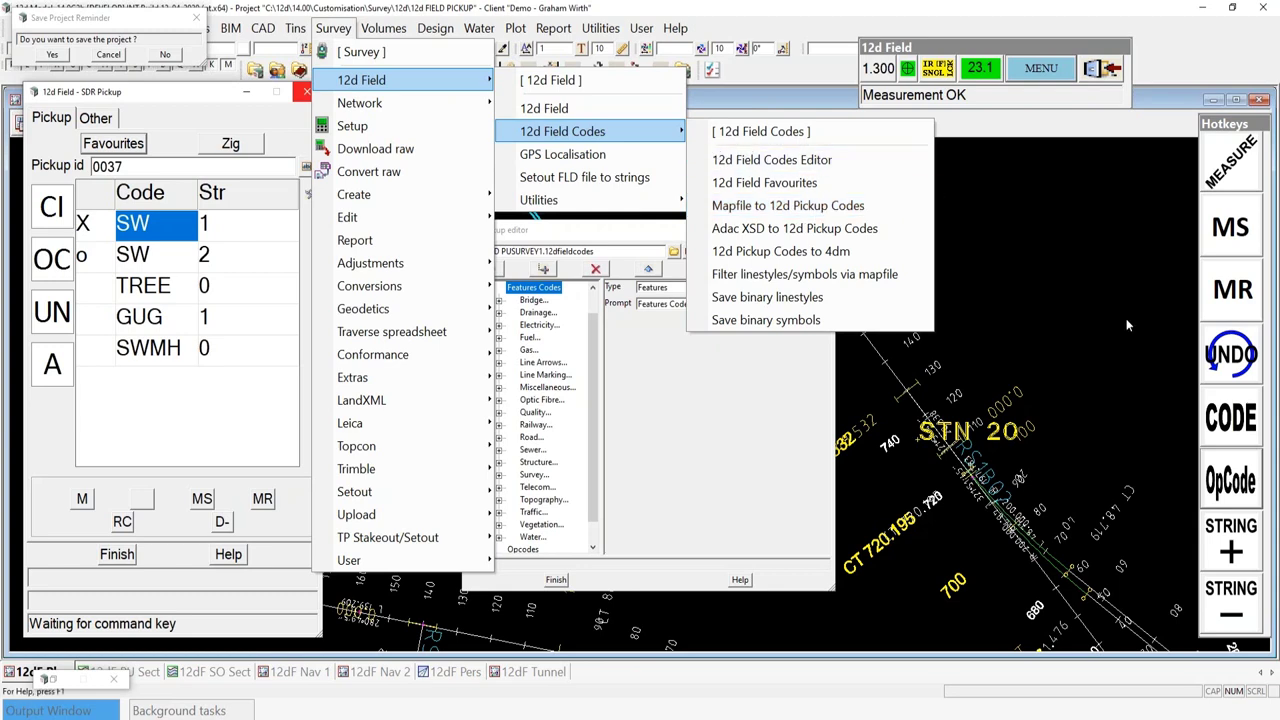
{"action": "left_click", "coordinate": [900, 160]}
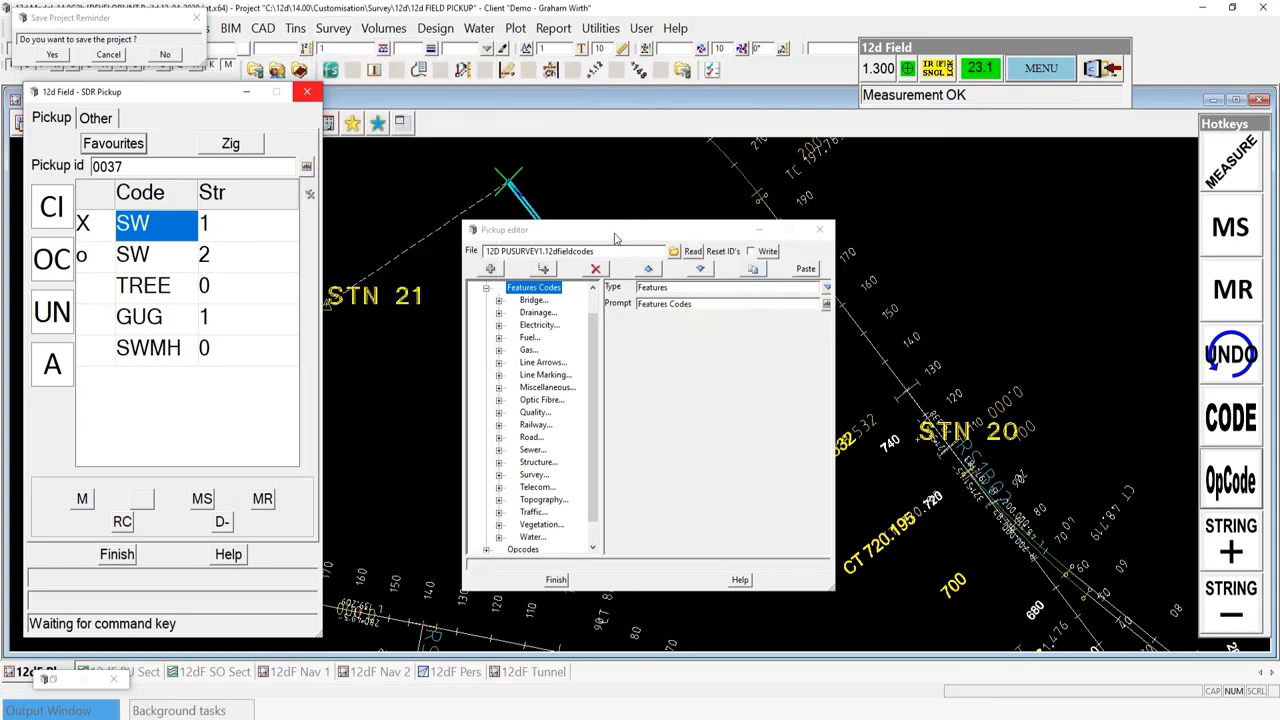
Reposition the Pickup editor window higher and show its code tree from the Pickup root
{"action": "left_click_drag", "start_coordinate": [615, 237], "coordinate": [632, 177]}
{"action": "scroll", "coordinate": [562, 320], "scroll_direction": "up", "scroll_amount": 1}
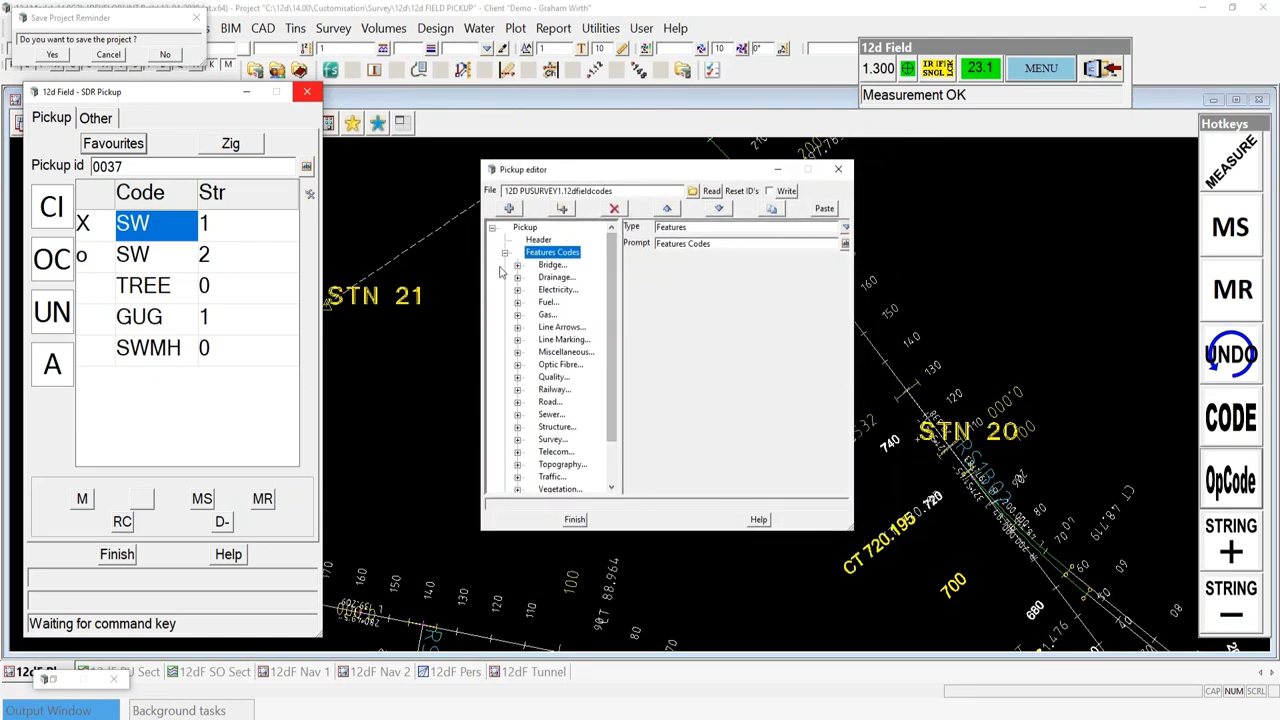